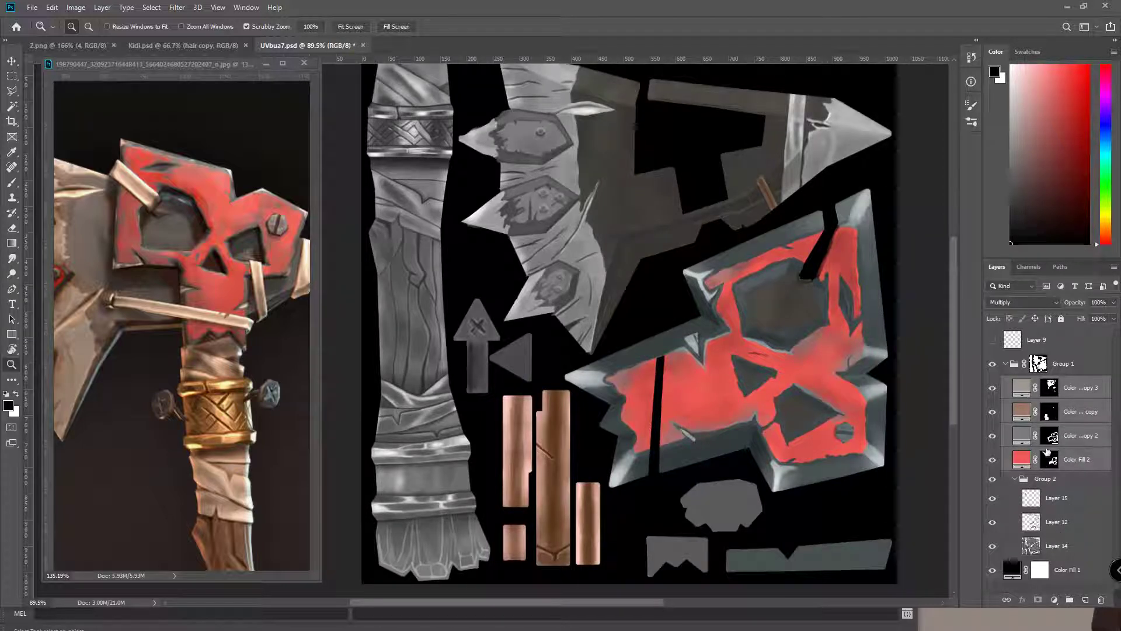
Group the four colour layers and rename the group 'colors'
key("ctrl+g")
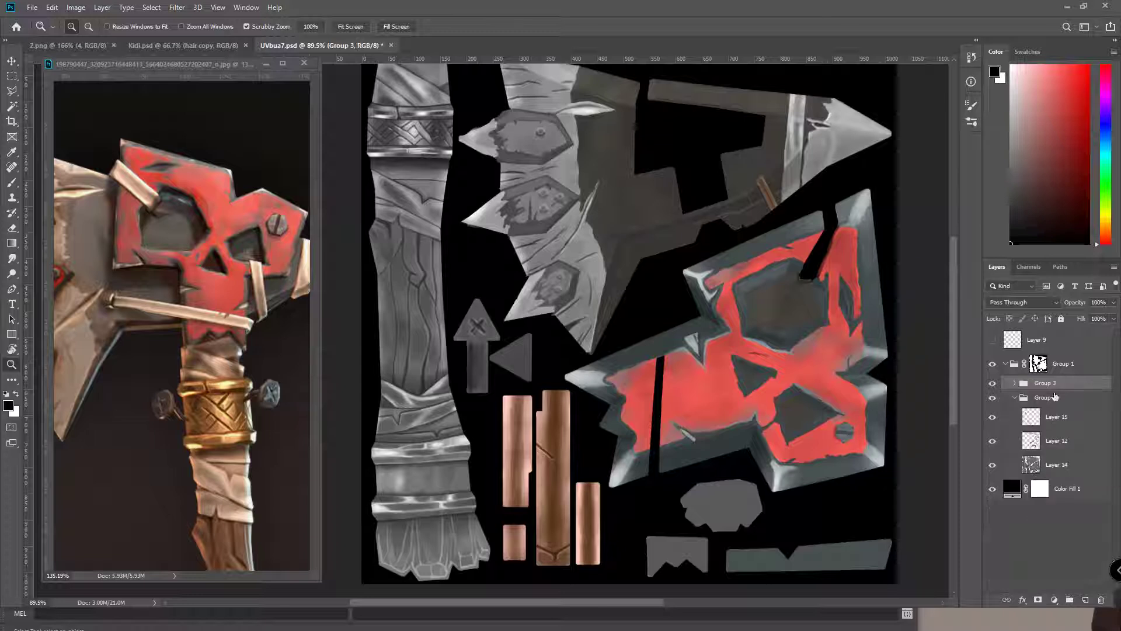
double_click(1048, 384)
key("Return")
Make Group 2 visible and hide the colors group to reveal the grey texture
left_click(1016, 397)
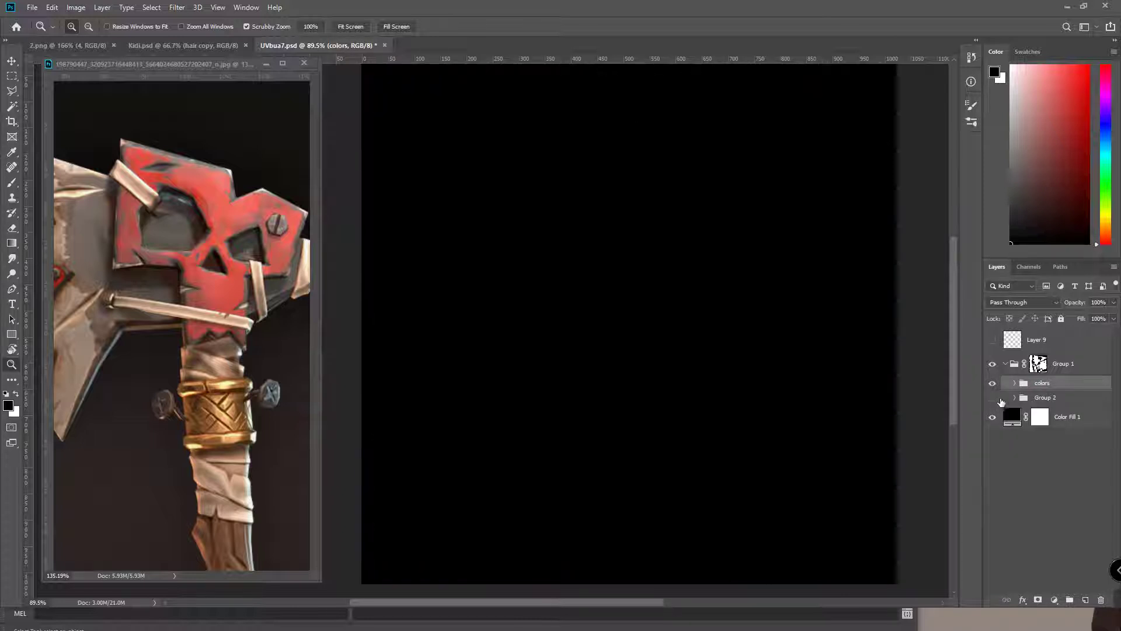
left_click(1011, 397)
left_click(992, 397)
left_click(992, 383)
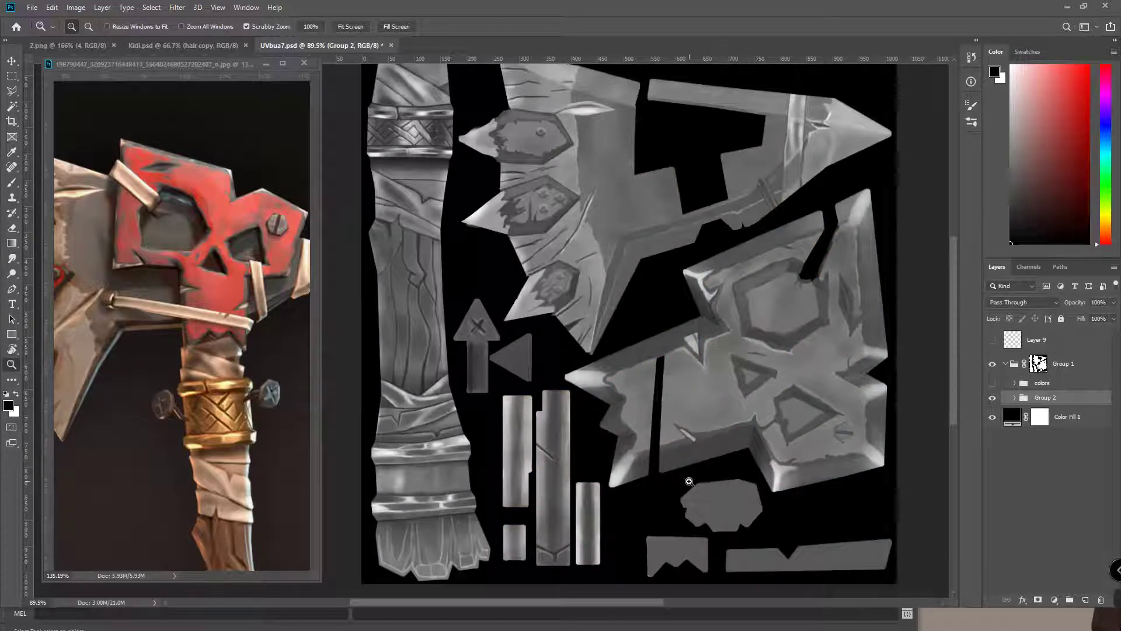
Zoom in on the UV handle strip, pan to the blade pieces, then switch to Edge
left_click_drag(514, 306, 533, 316)
scroll(598, 378, "down", 3, "alt")
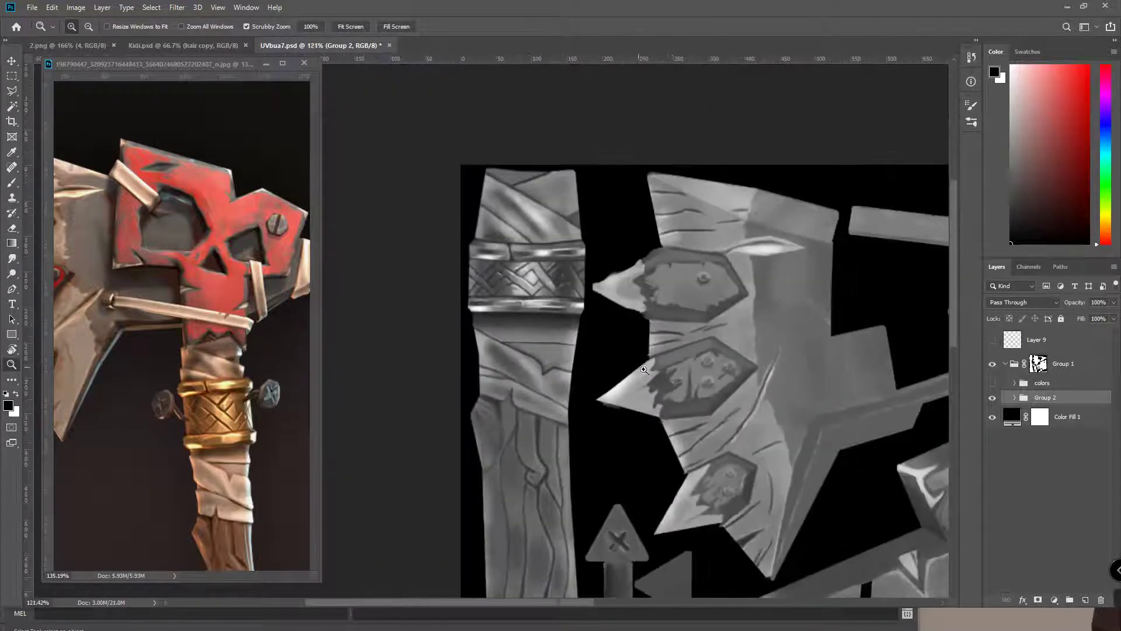
scroll(714, 408, "up", 3, "alt")
left_click_drag(780, 421, 732, 404)
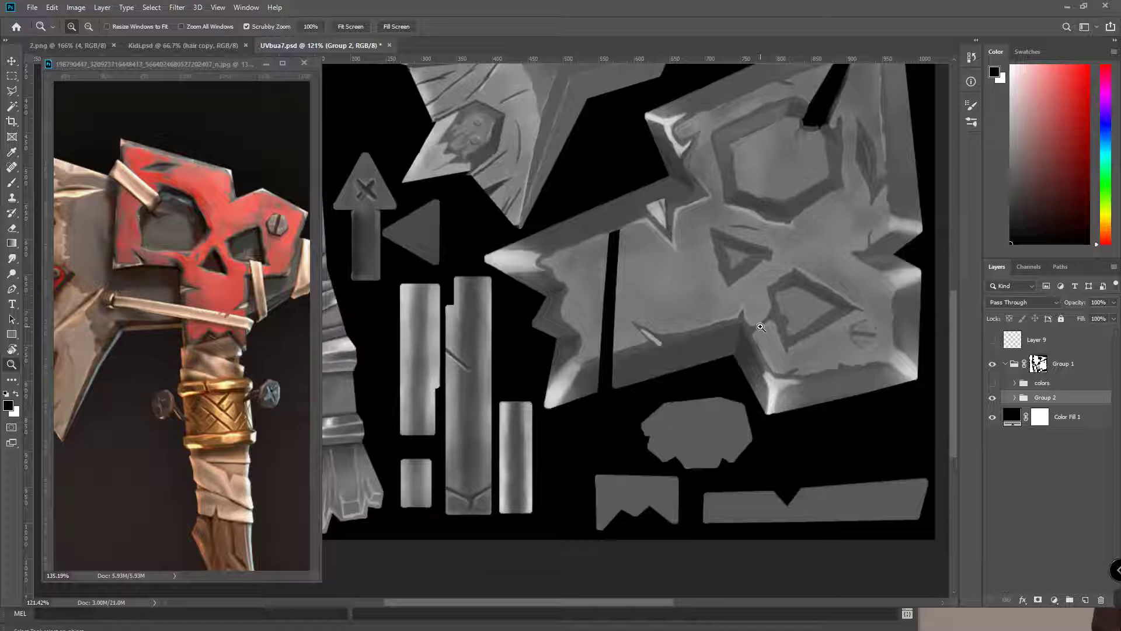
key("super")
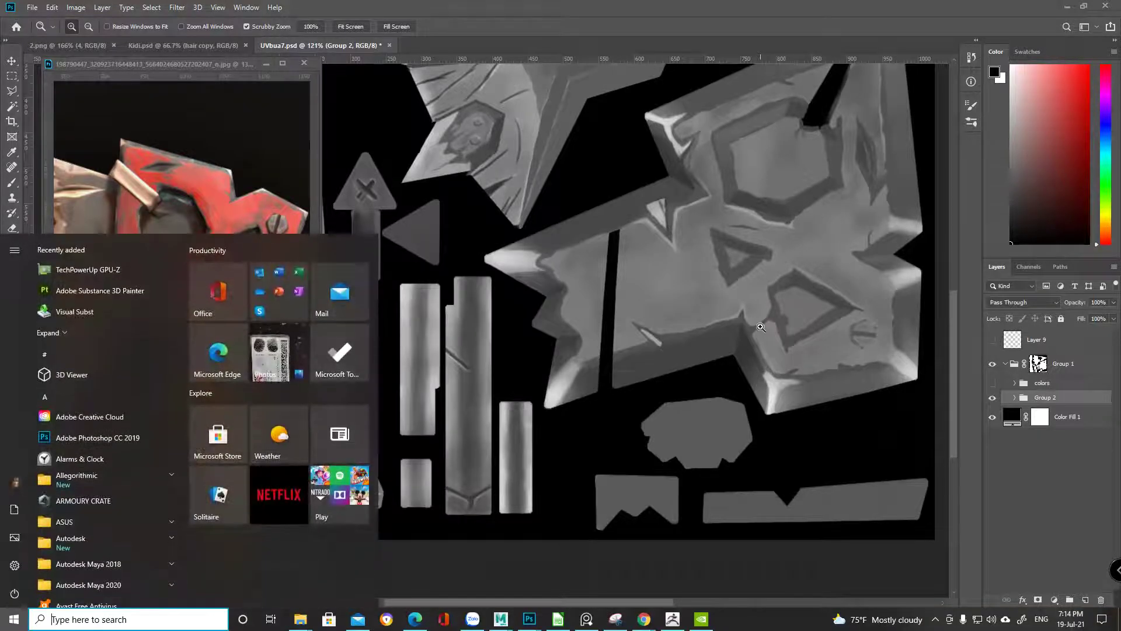
left_click(415, 619)
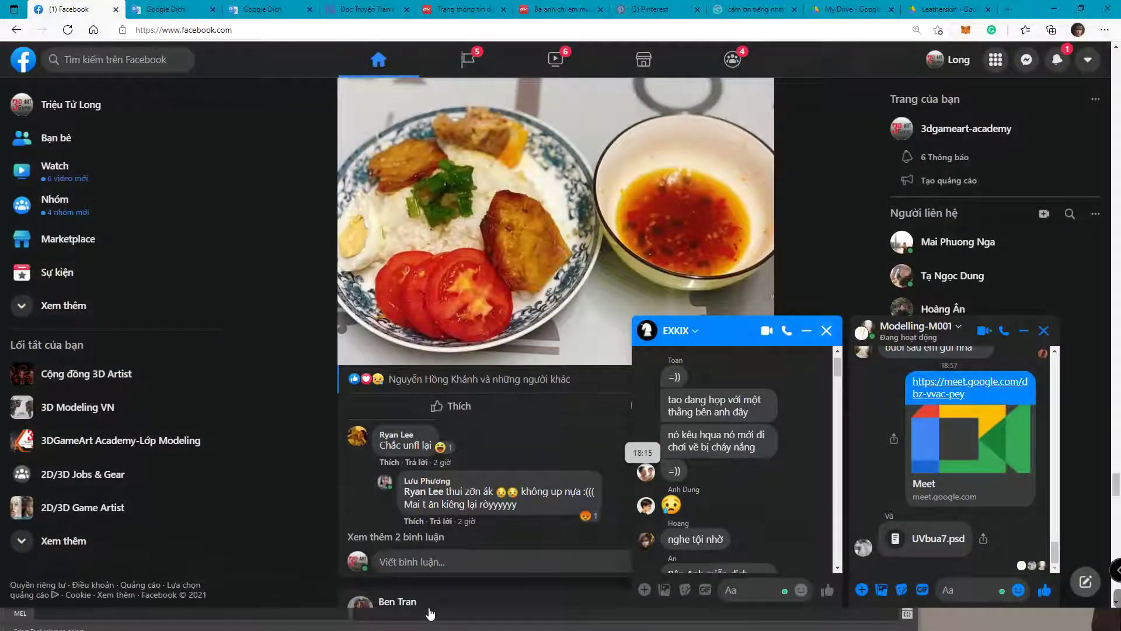
Close the chat, open artstation.com in a new tab, sign in and view notifications
left_click(826, 330)
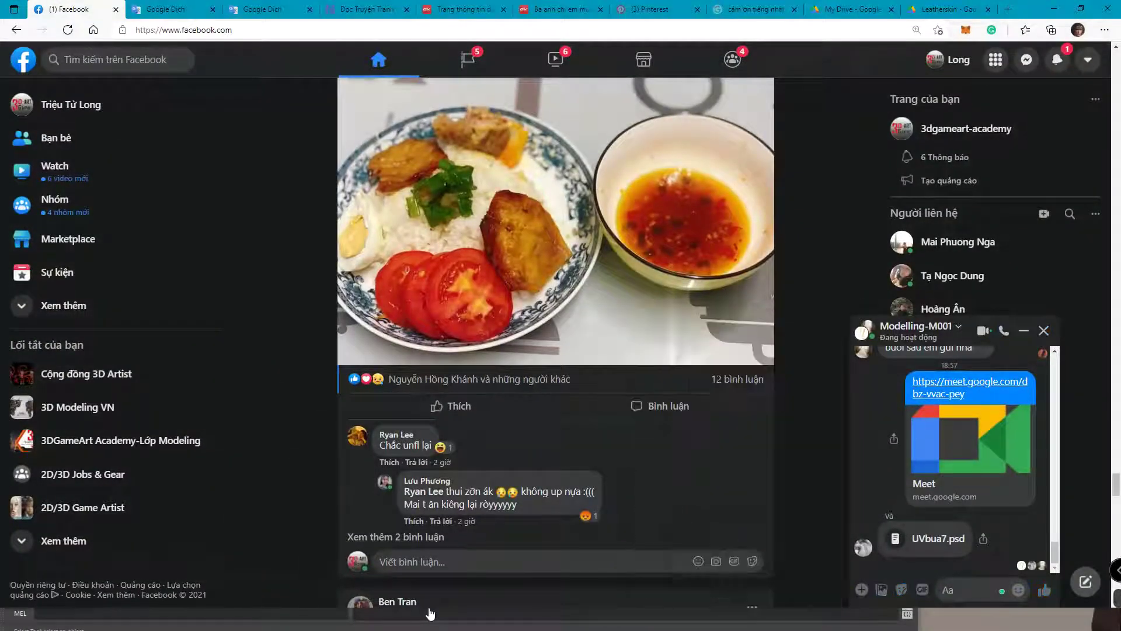
left_click(1008, 9)
type("arts")
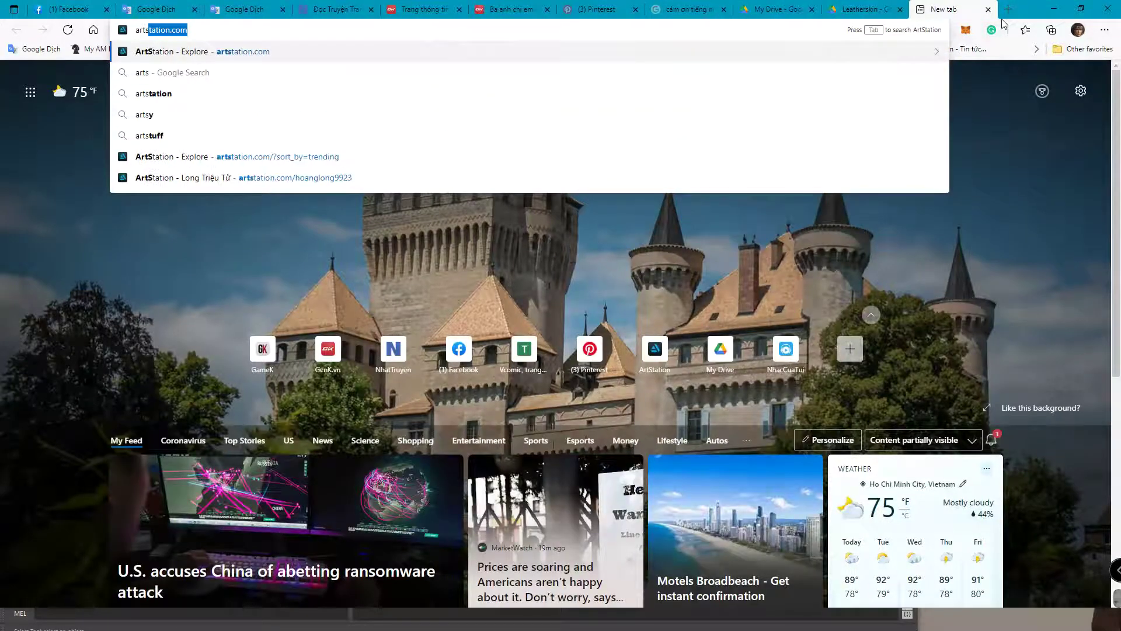
key("Return")
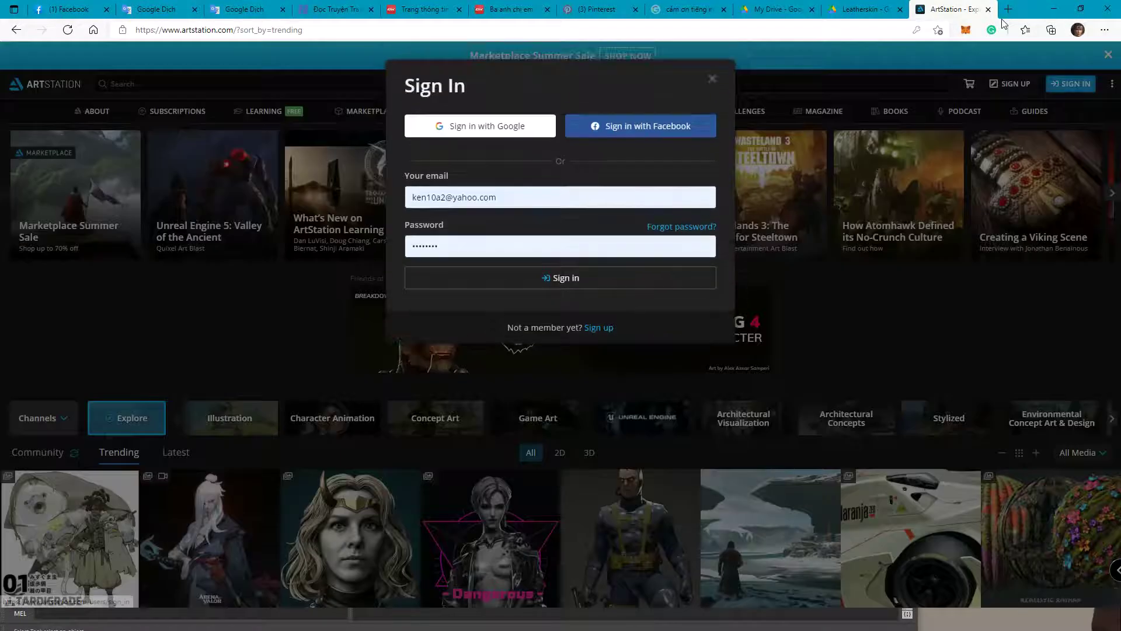
key("Return")
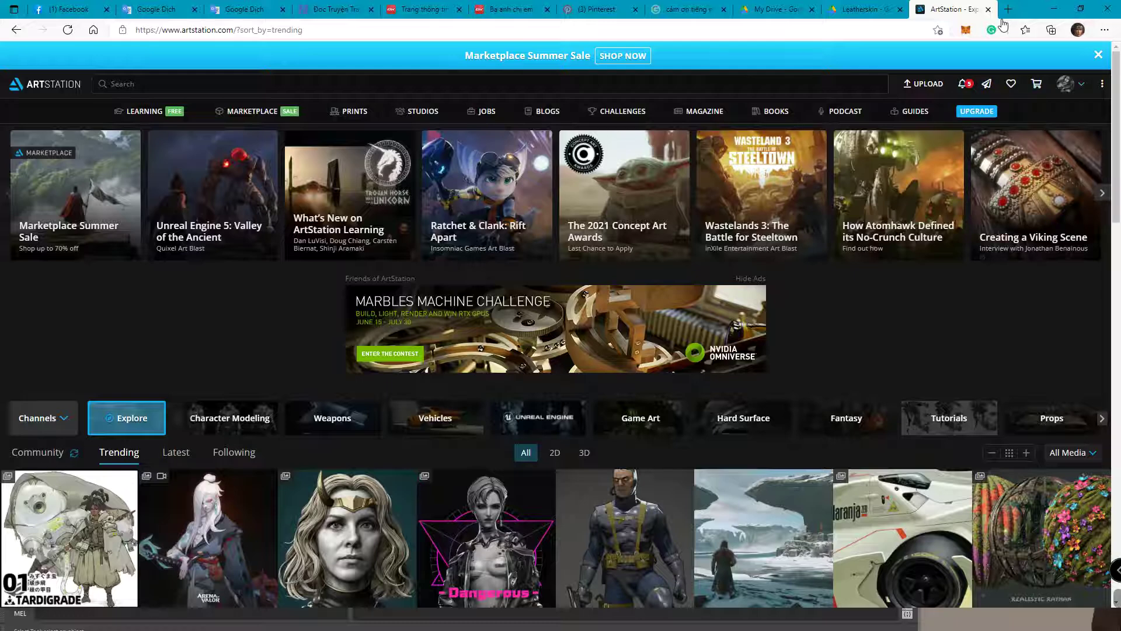
left_click(964, 83)
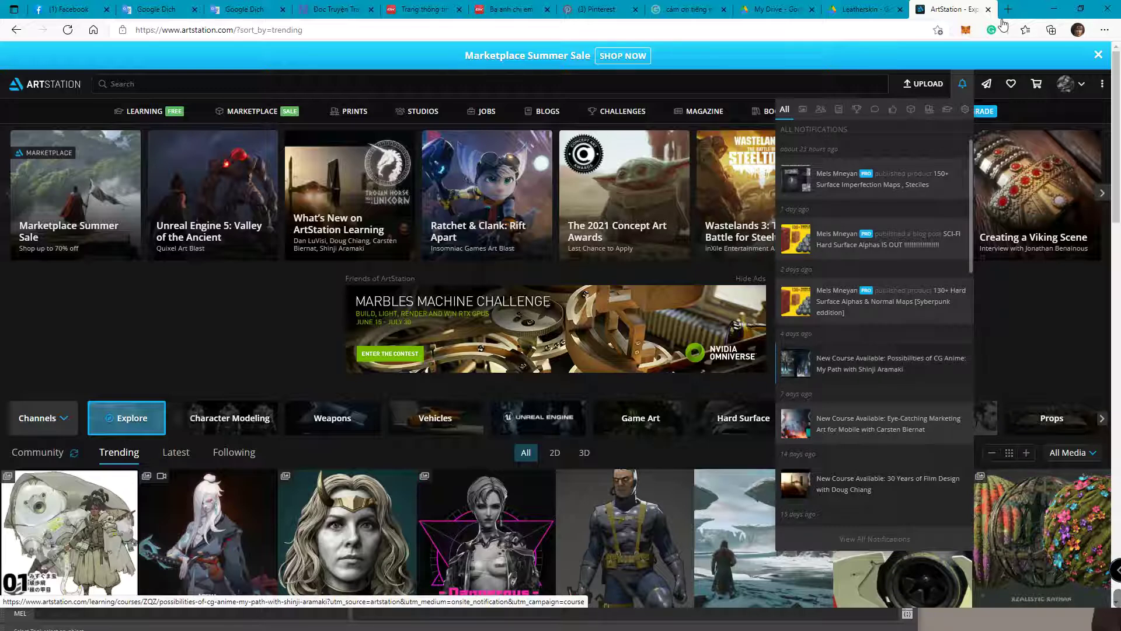
Minimize Edge and the floating reference image, and bring Maya to the front
left_click(1053, 9)
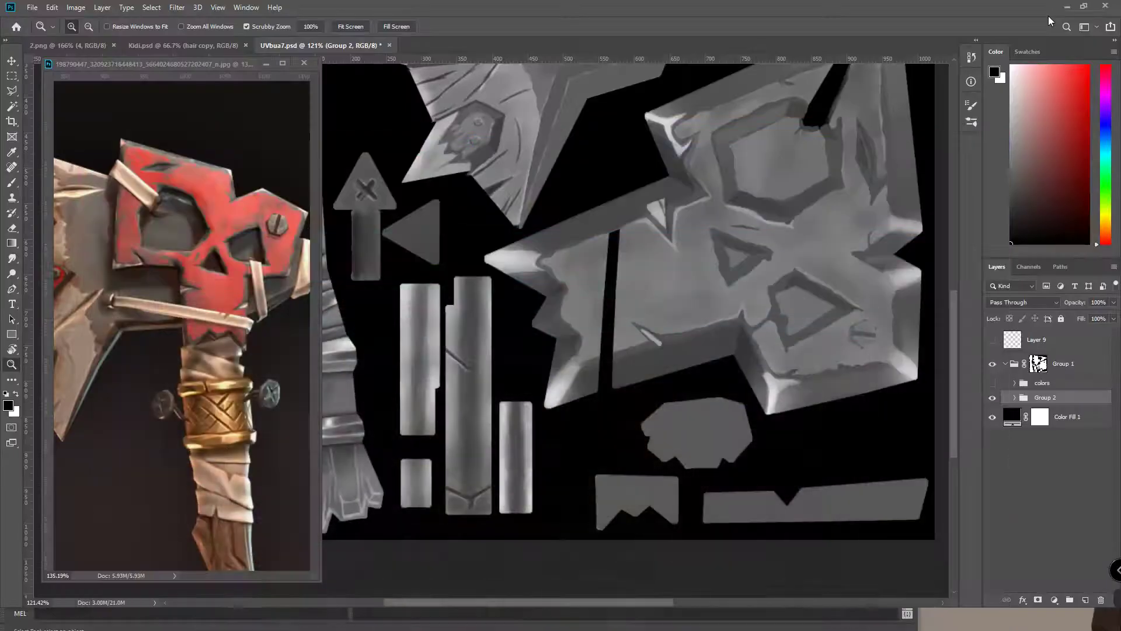
left_click_drag(205, 66, 567, 67)
left_click(628, 66)
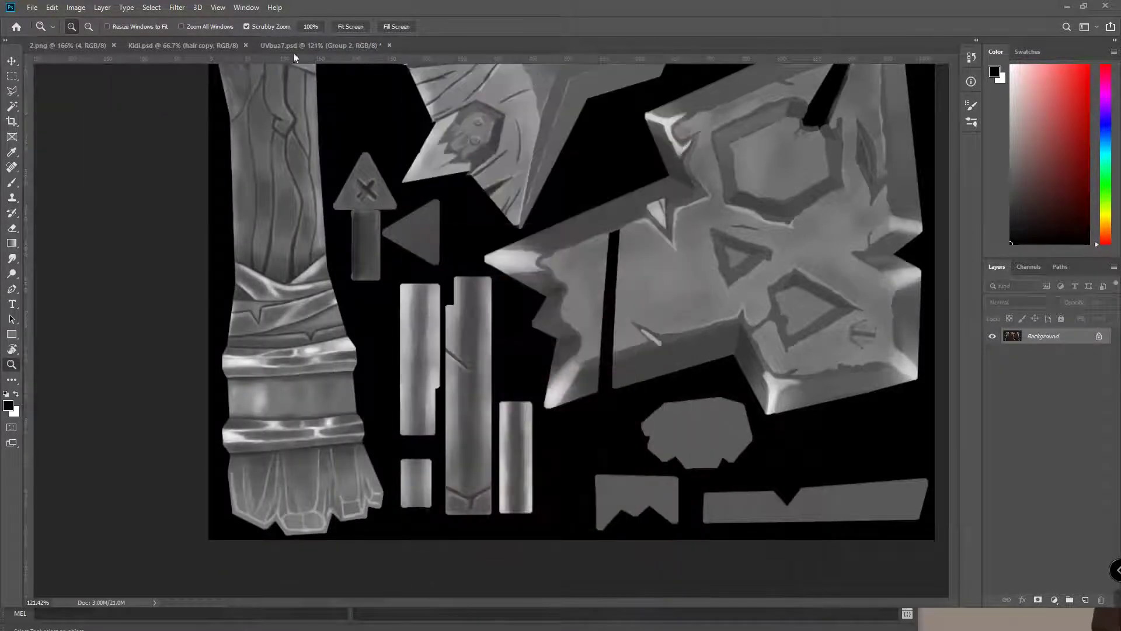
key("super")
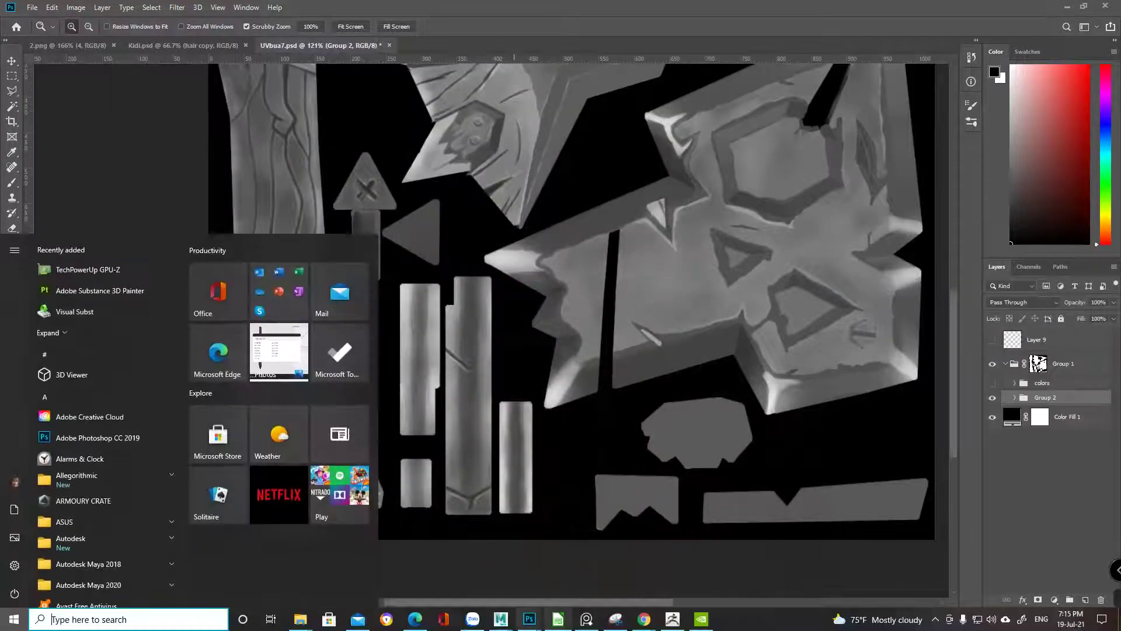
left_click(562, 570)
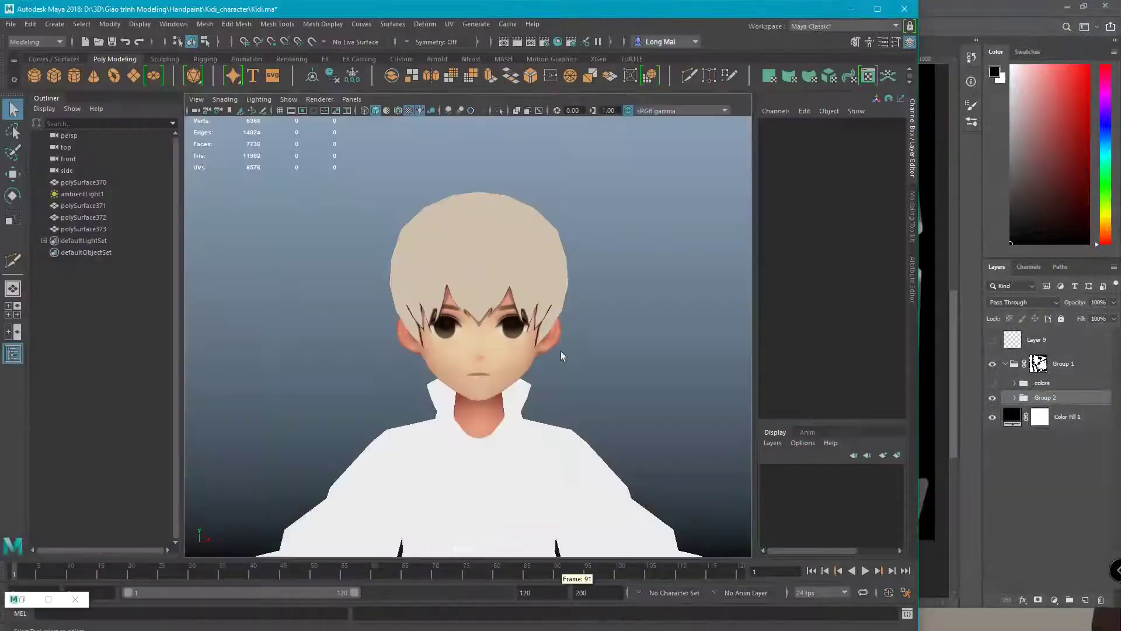
Zoom out the viewport and save the Kidi scene with Ctrl+S
scroll(475, 313, "down", 5)
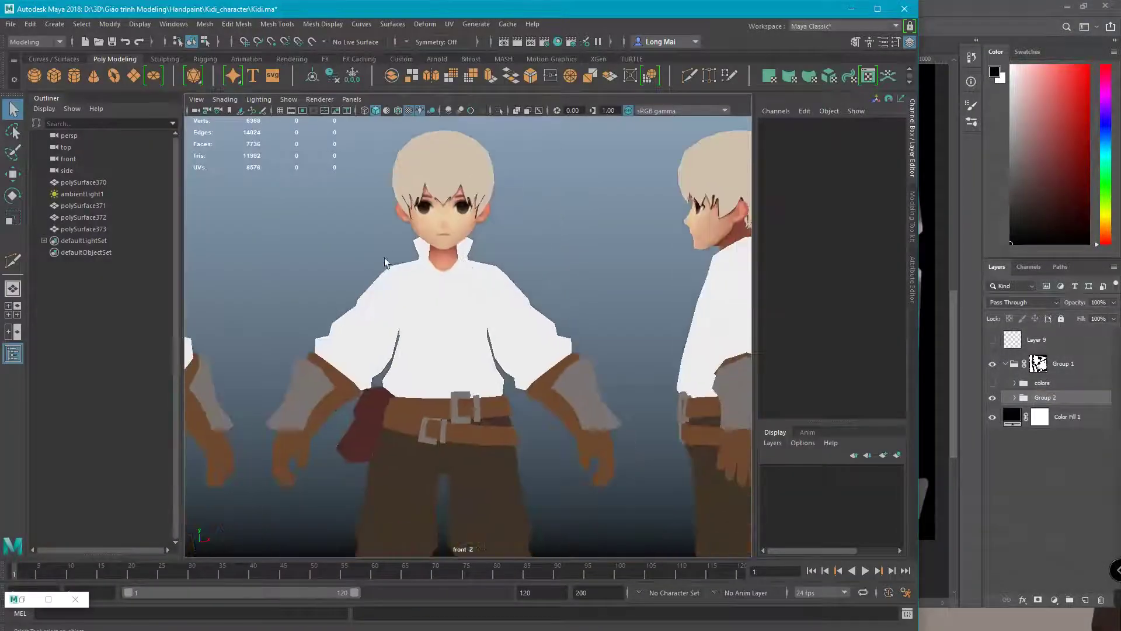
scroll(478, 243, "down", 2)
key("ctrl+s")
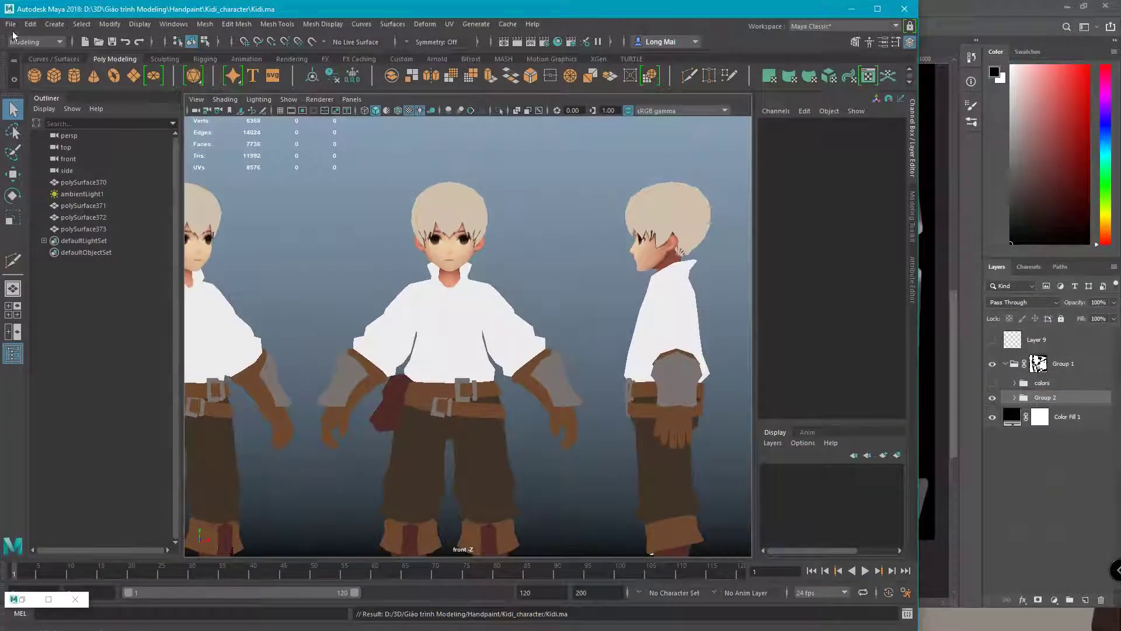
left_click(11, 25)
mouse_move(119, 447)
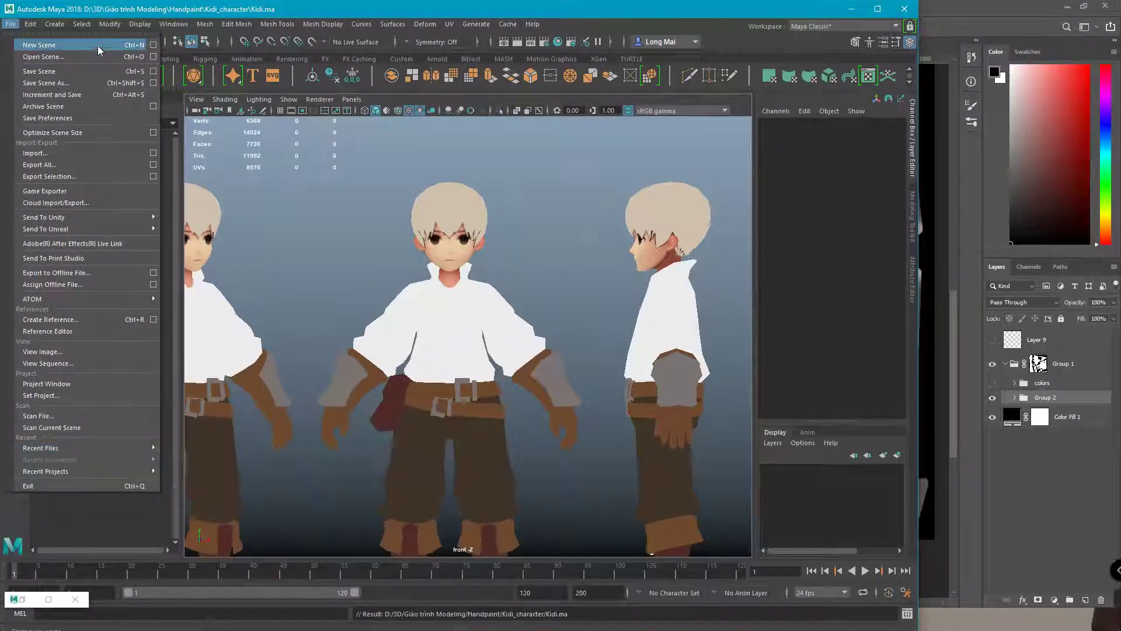
Start Open Scene, then browse File Explorer to Giáo trình Modeling > Handpaint > Demon axe
left_click(68, 57)
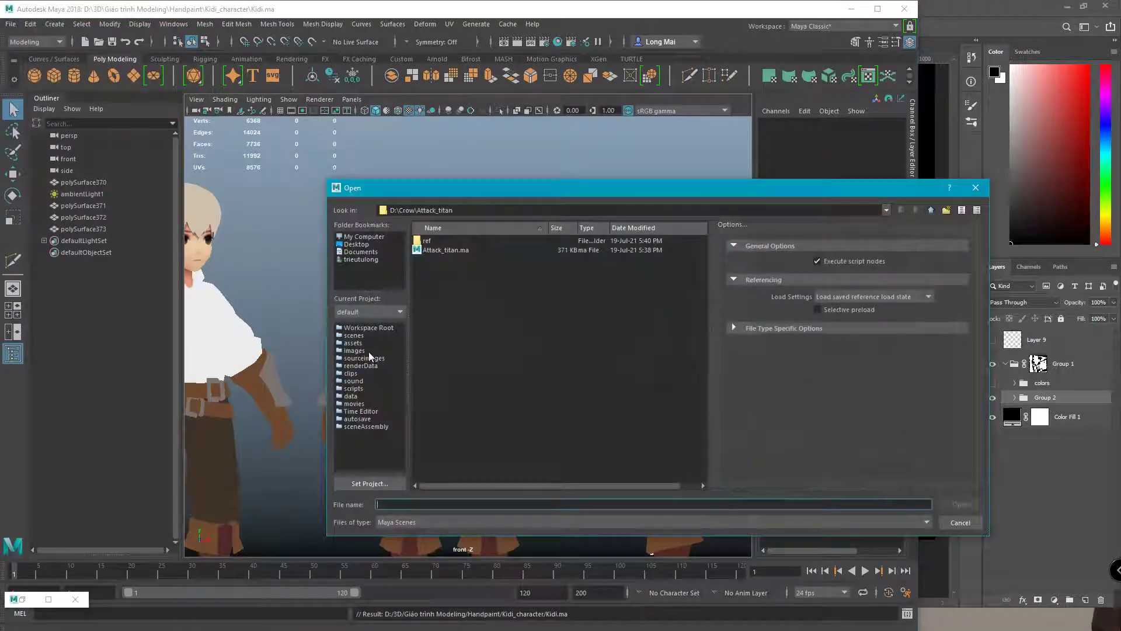
key("super")
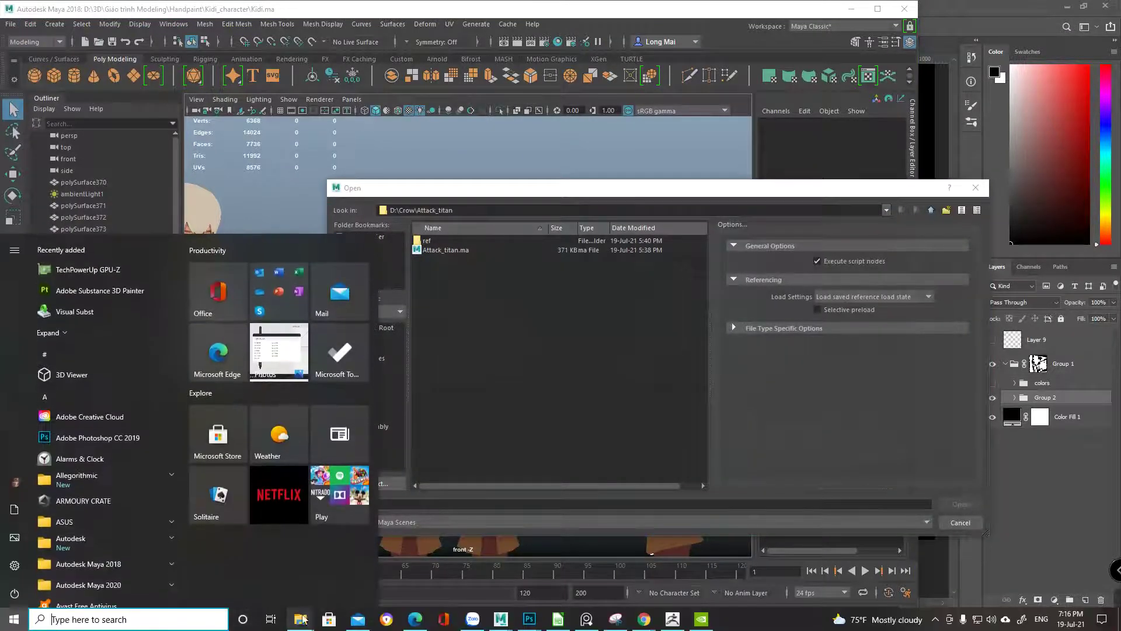
mouse_move(300, 620)
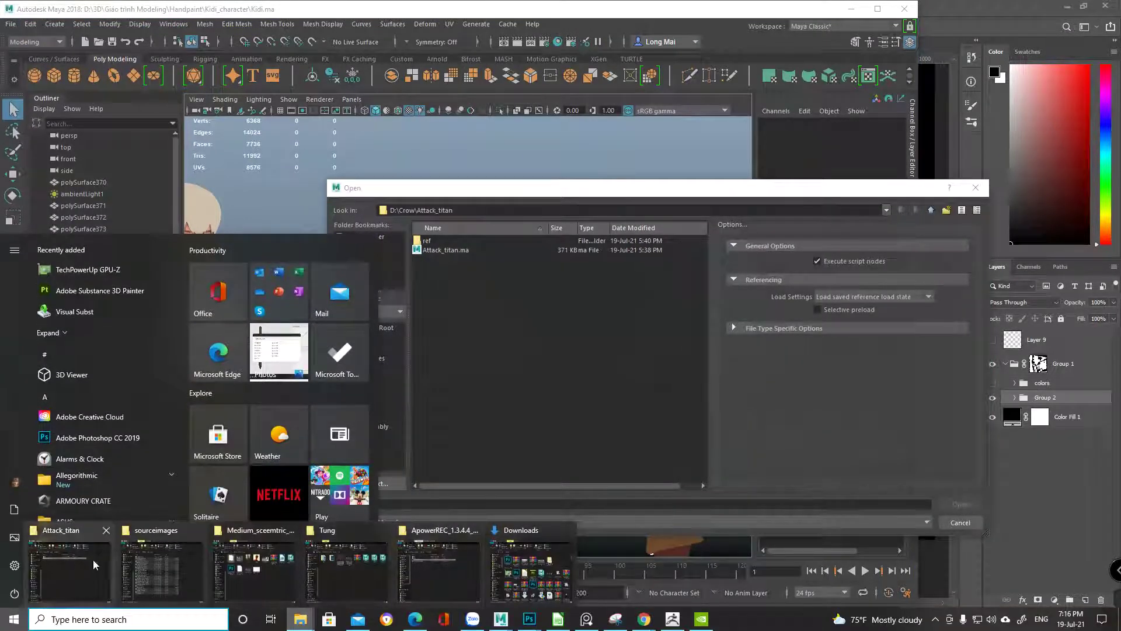
left_click(349, 577)
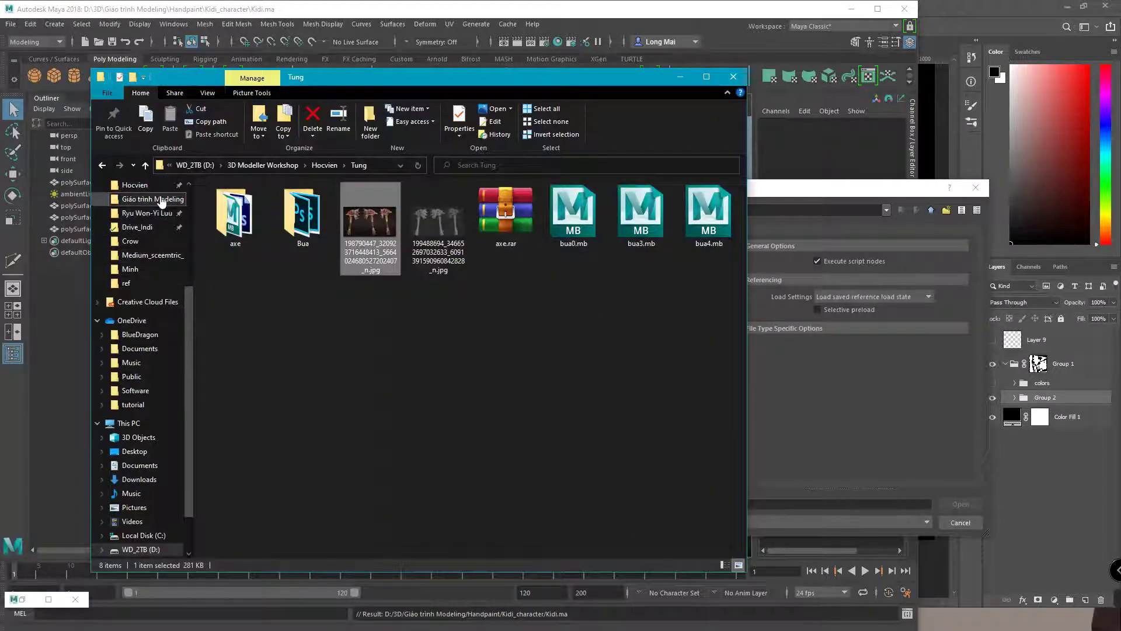
left_click(146, 198)
double_click(448, 234)
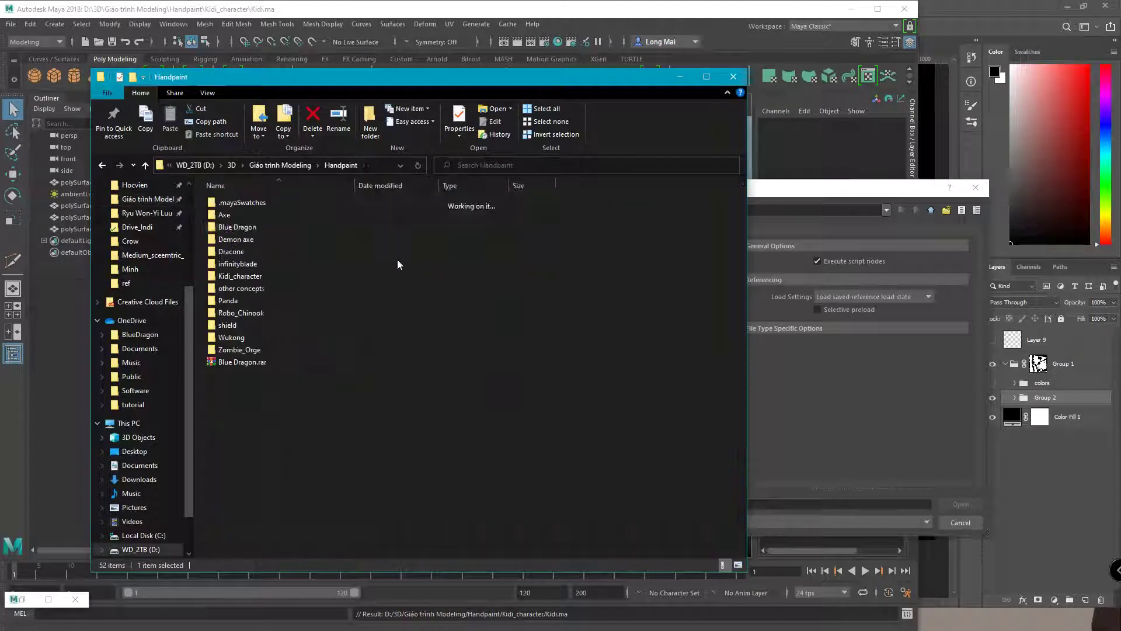
left_click(255, 241)
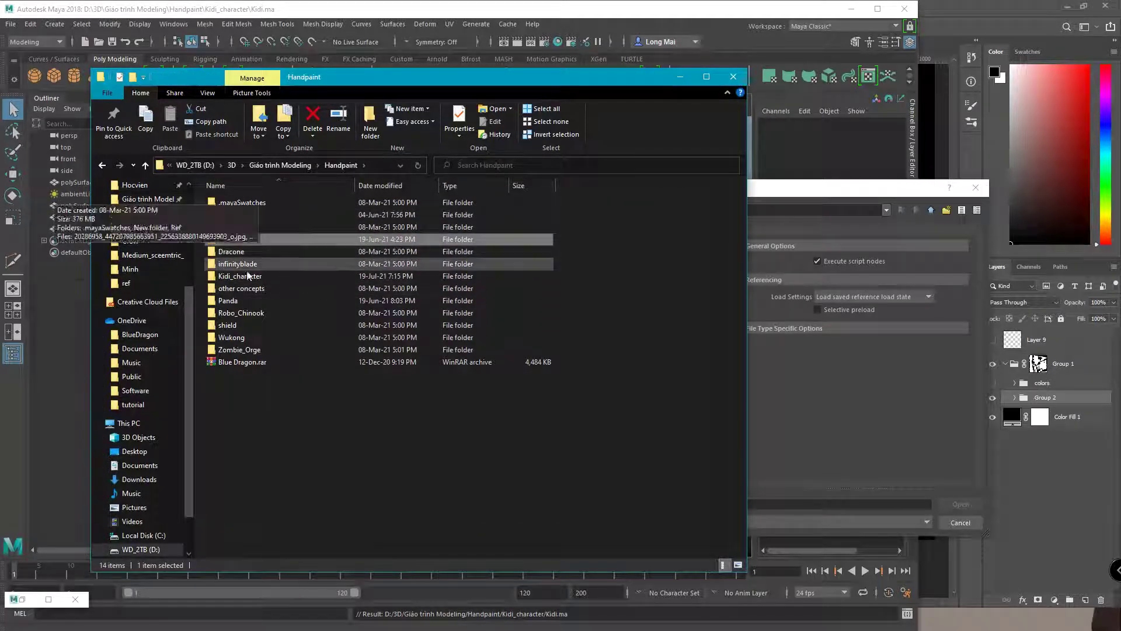
key("Return")
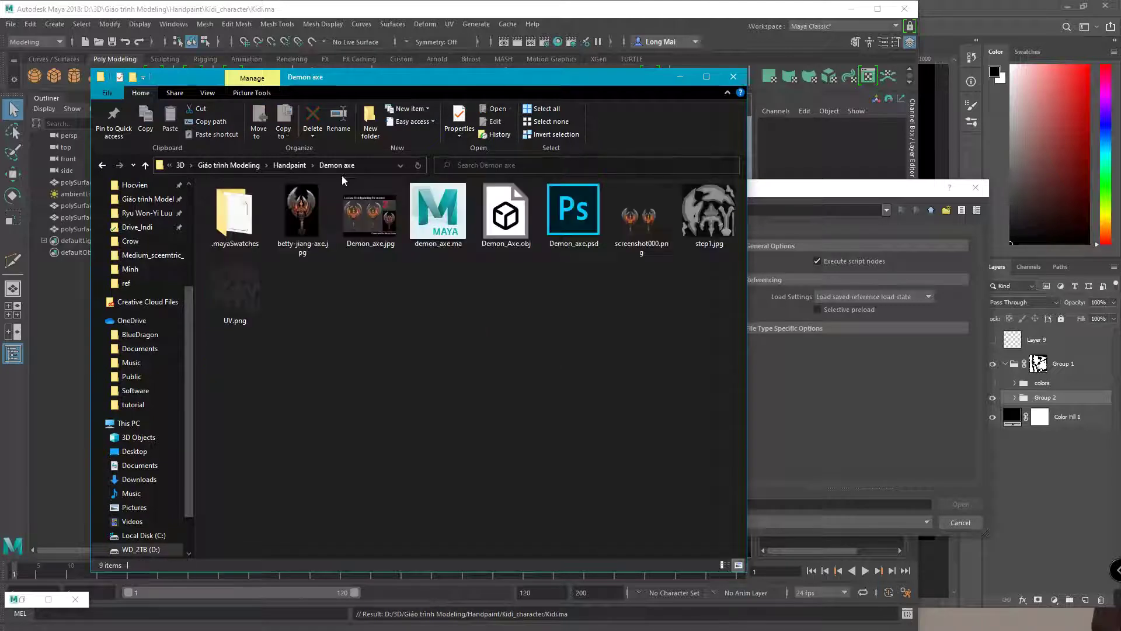
Paste the Demon axe folder path into Maya's Open dialog and select demon_axe.ma
left_click(370, 165)
key("ctrl+c")
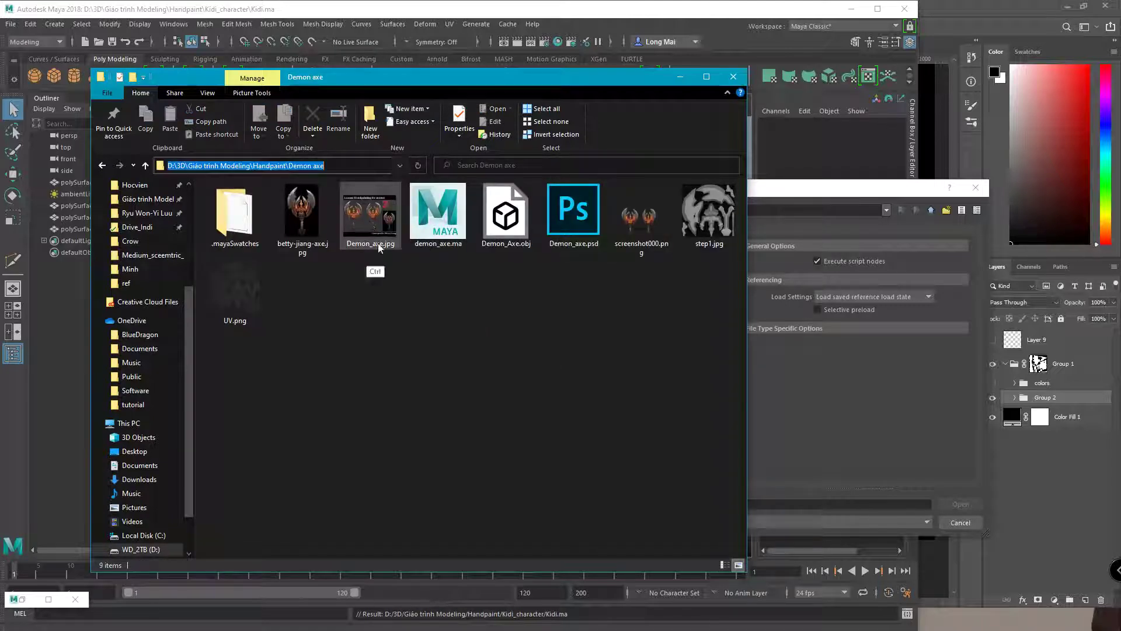
left_click(797, 190)
left_click(523, 211)
key("ctrl+a")
key("ctrl+v")
key("Return")
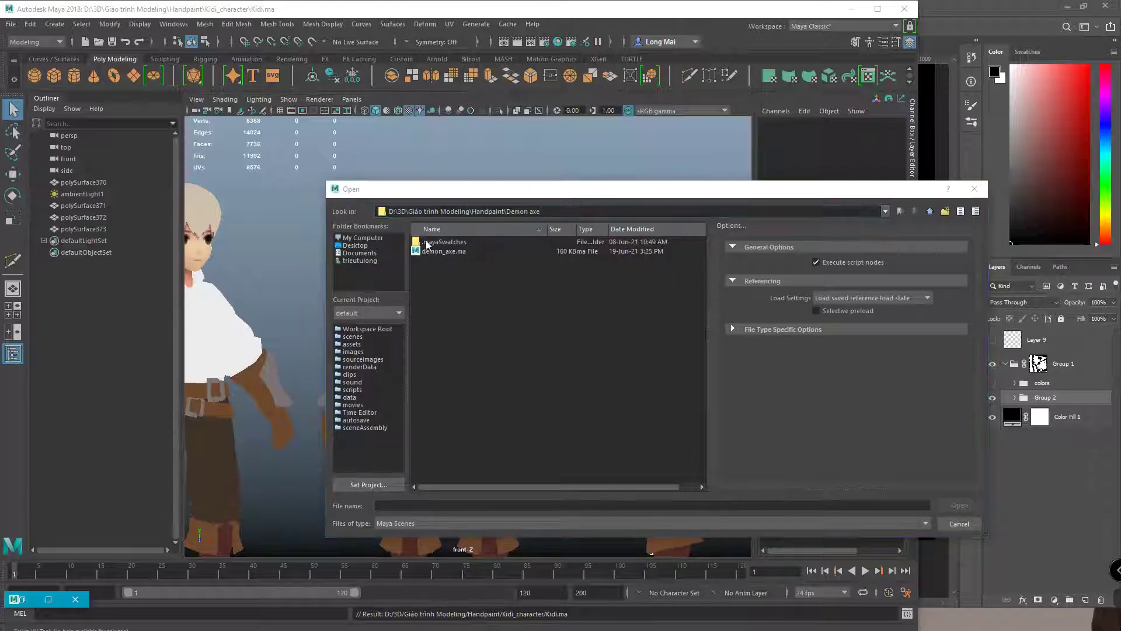
left_click(449, 253)
Open demon_axe.ma and enlarge the perspective view, orbiting to see the axe side-on
key("Return")
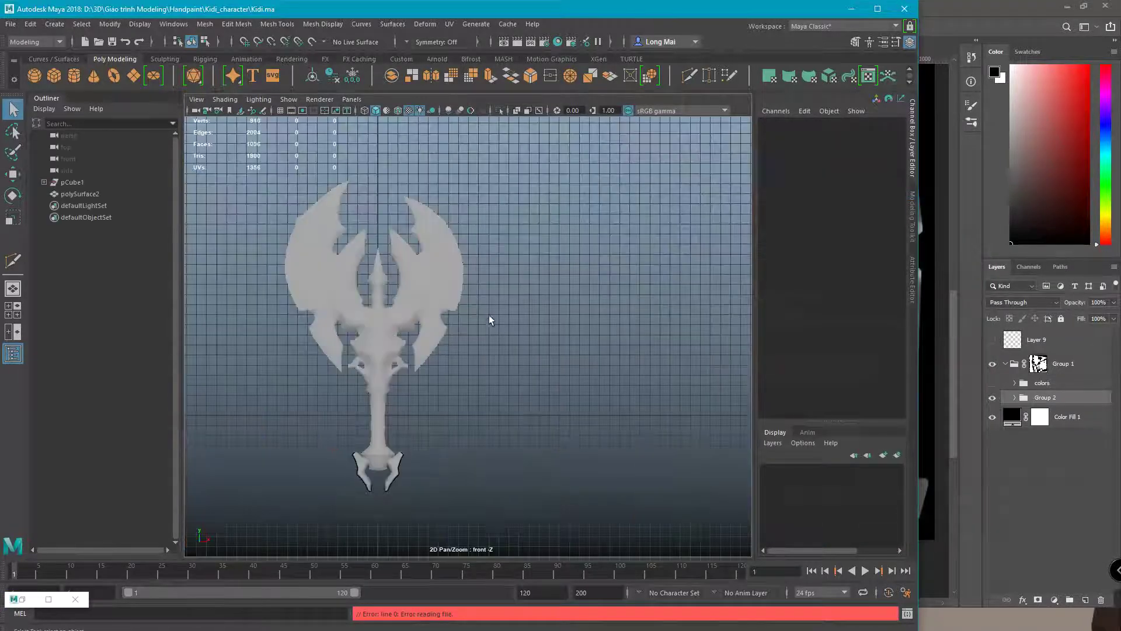
middle_click_drag(372, 282, 435, 276, "alt")
key("space")
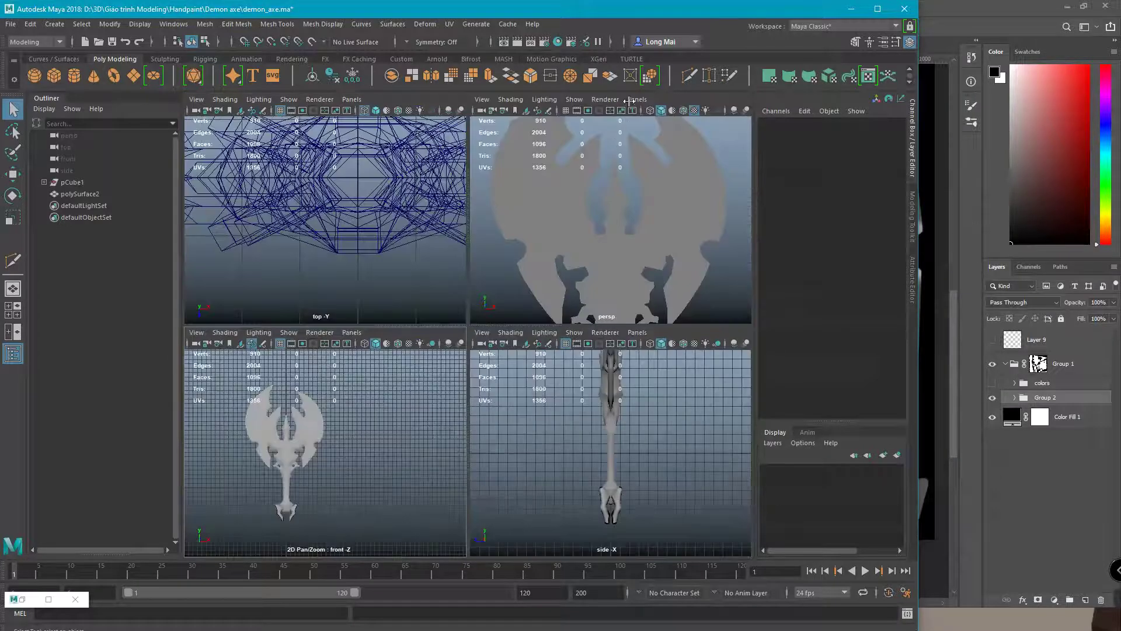
key("space")
scroll(491, 257, "down", 5)
left_click_drag(490, 257, 503, 310, "alt")
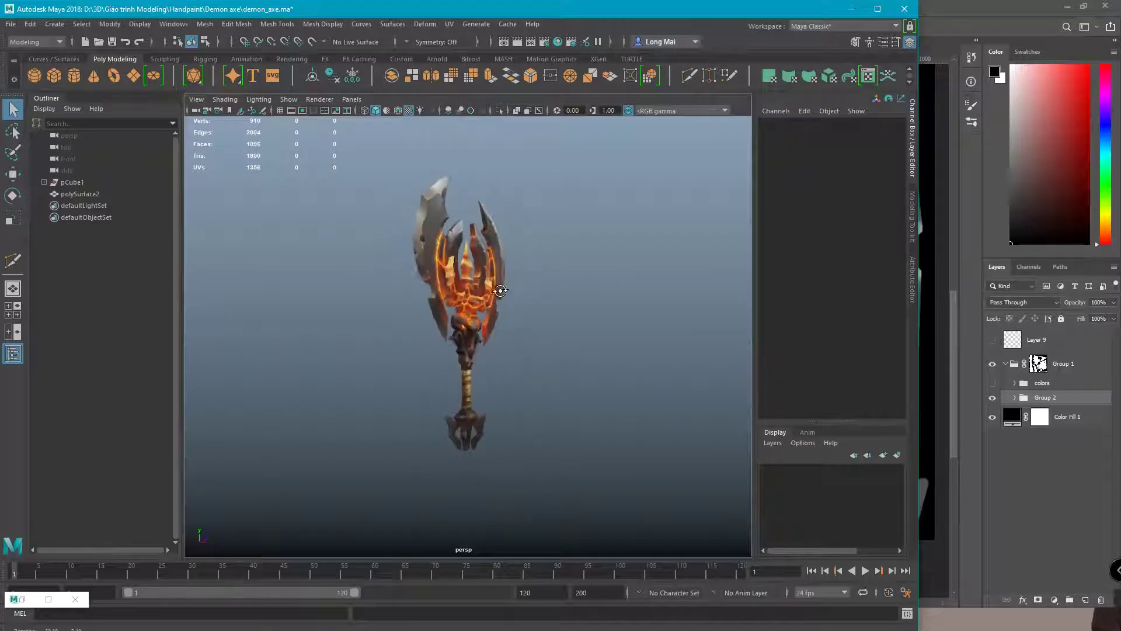
scroll(479, 325, "up", 3)
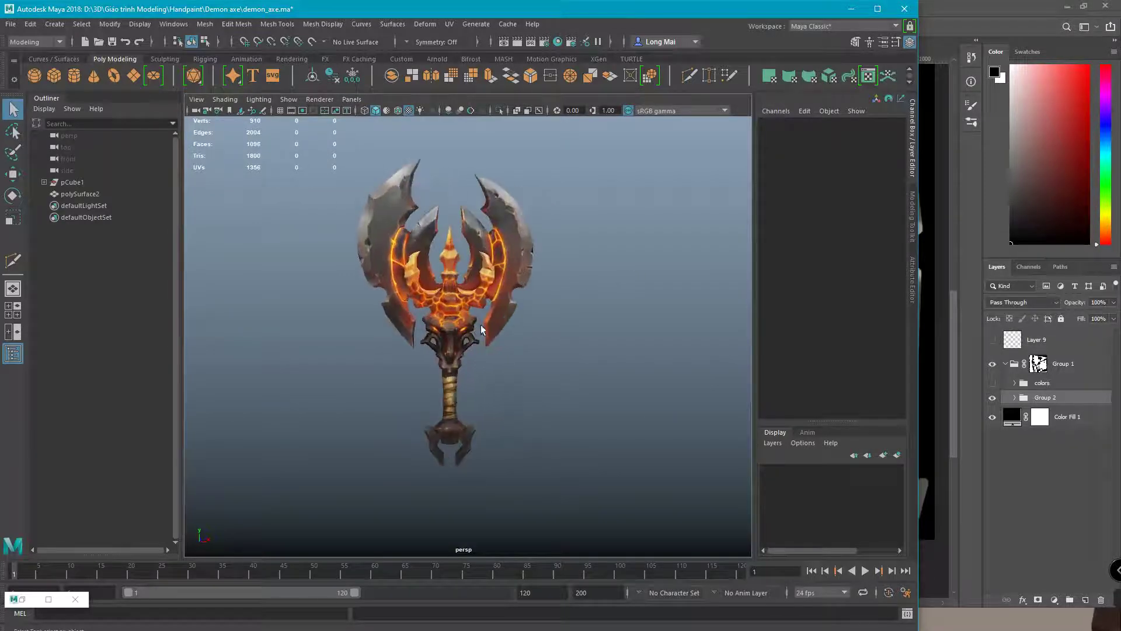
Orbit around the axe in perspective to check its sides, top and underside
left_click_drag(454, 236, 449, 259, "alt")
right_click_drag(449, 260, 489, 340, "alt")
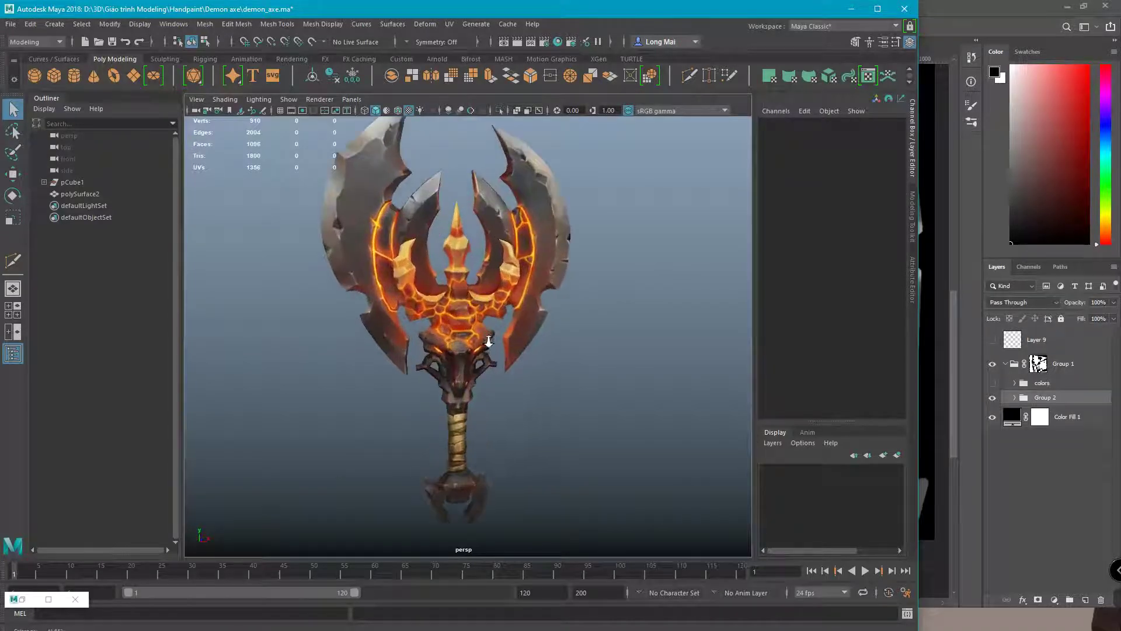
left_click(905, 168)
left_click_drag(497, 262, 512, 222, "alt")
right_click_drag(512, 222, 528, 271, "alt")
left_click_drag(503, 247, 570, 274, "alt")
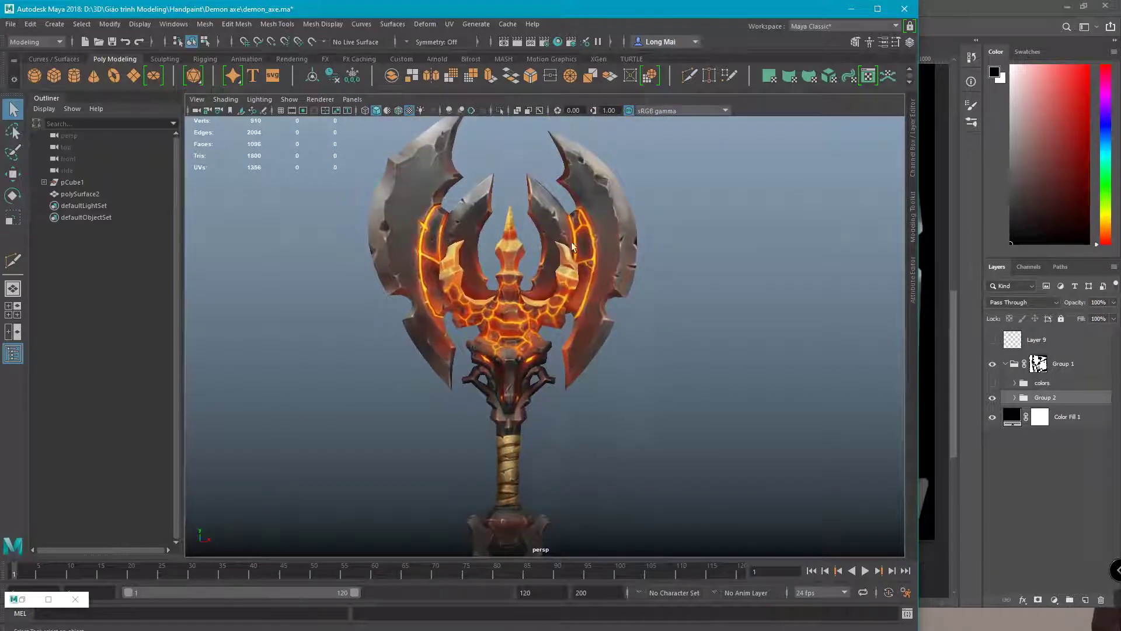
left_click_drag(520, 333, 505, 301, "alt")
Maximise the front view, reposition the axe and switch to textured display with 6
key("space")
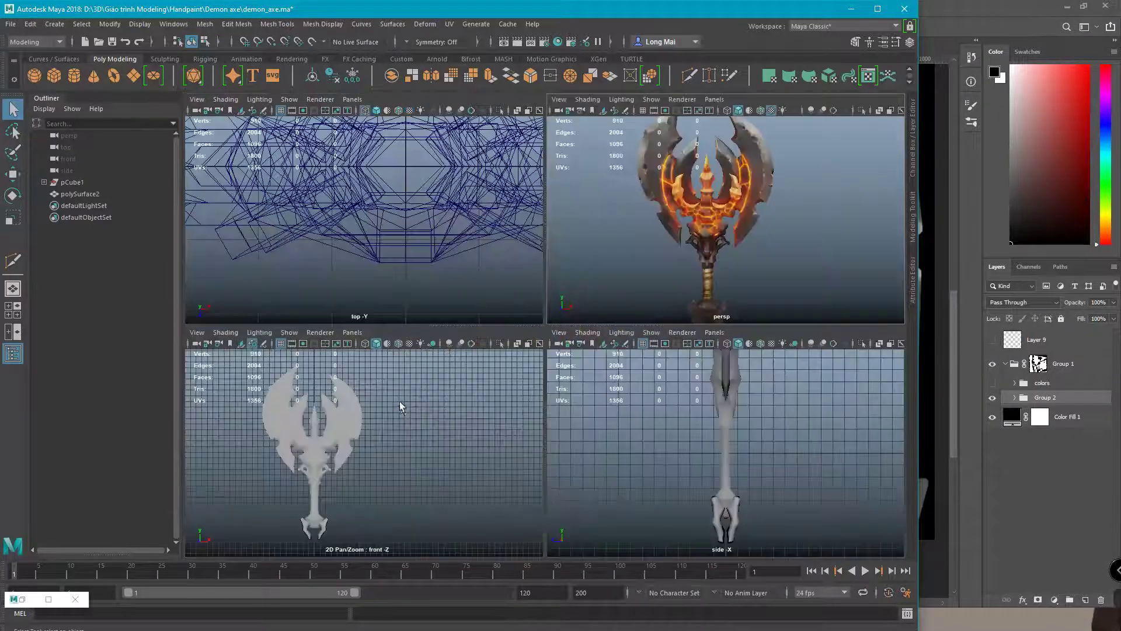
key("space")
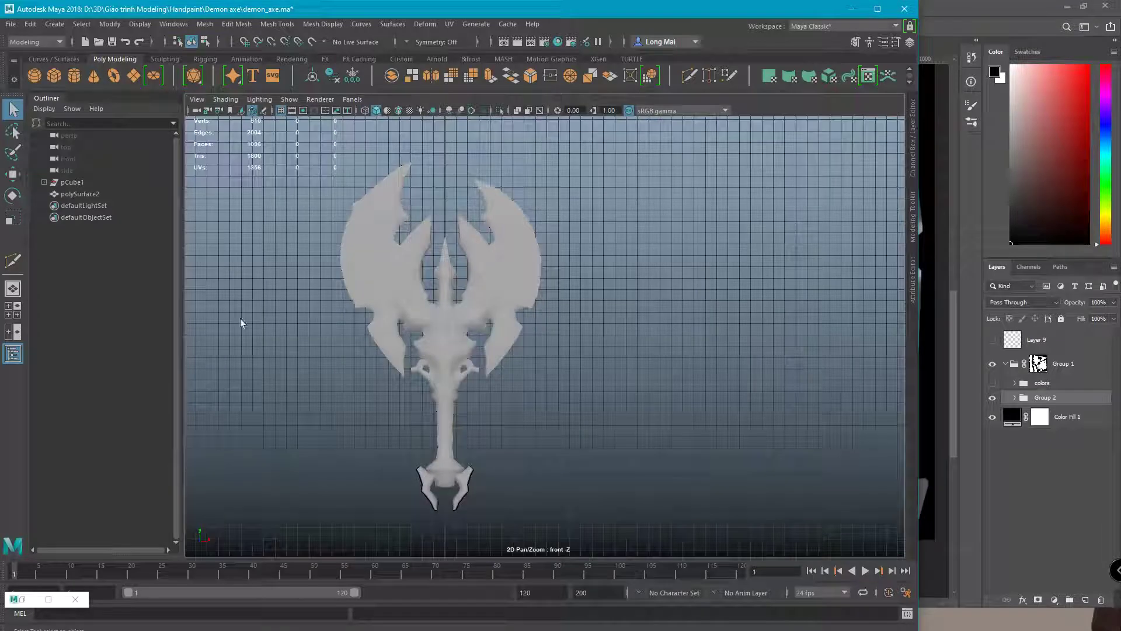
middle_click_drag(480, 275, 592, 425, "alt")
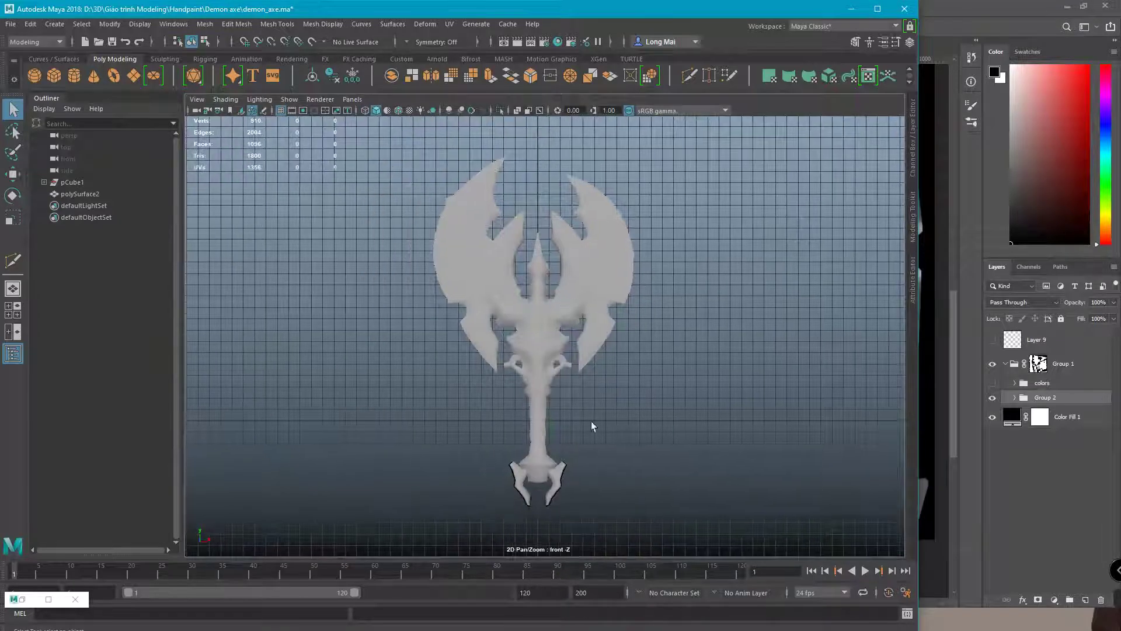
middle_click_drag(611, 476, 576, 474, "alt")
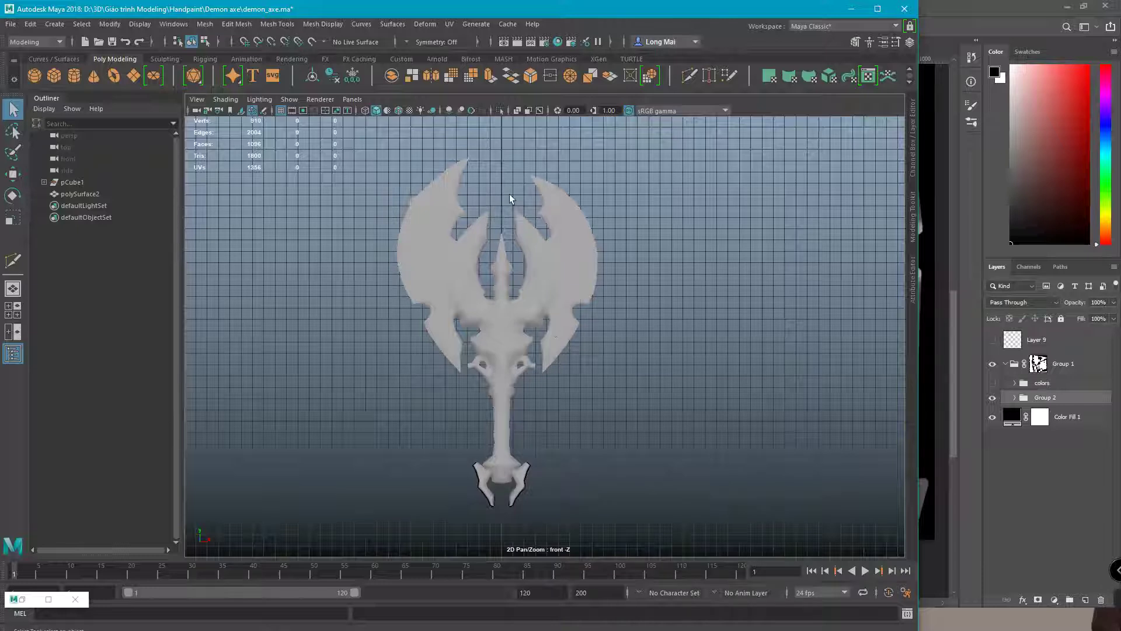
key("6")
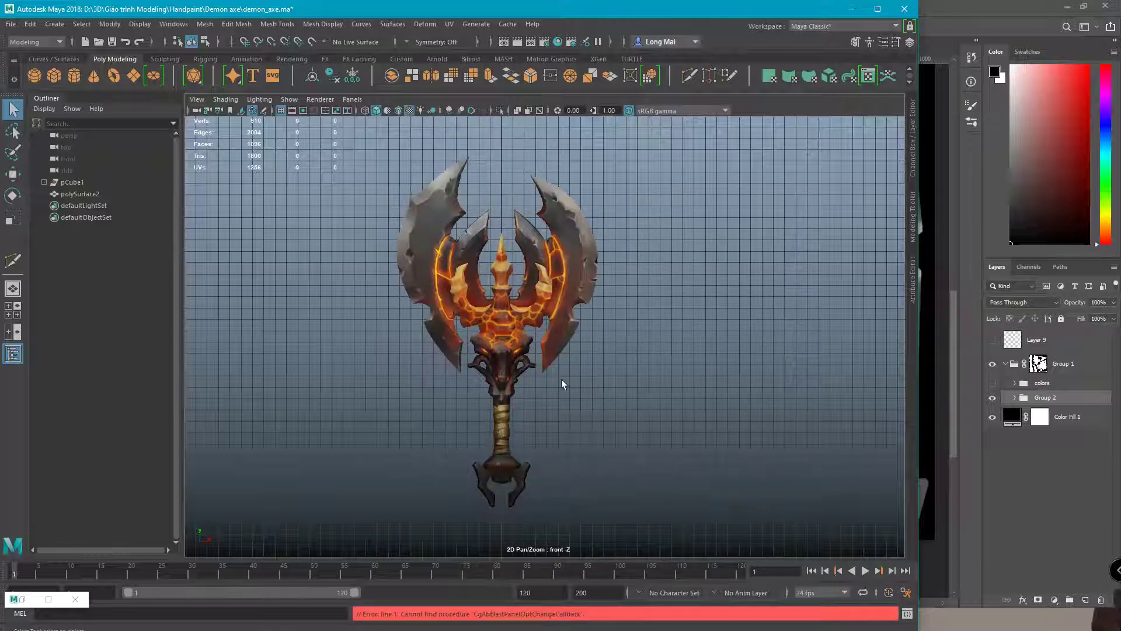
Switch the viewport to flat lighting and hide the grid
left_click(260, 99)
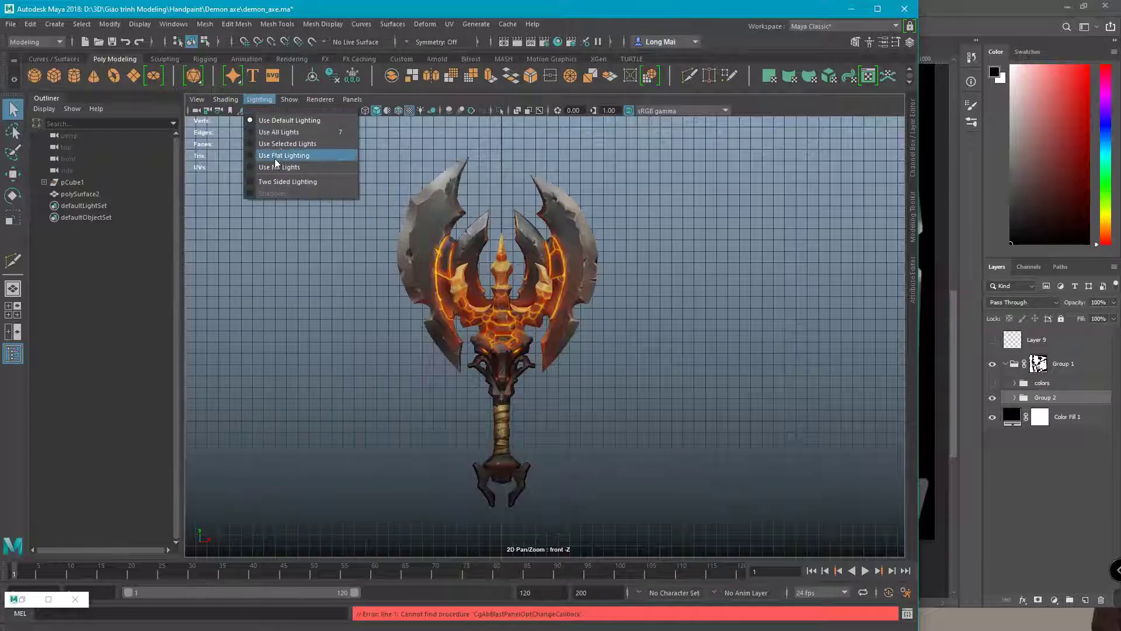
left_click(276, 156)
middle_click_drag(560, 320, 371, 196, "alt")
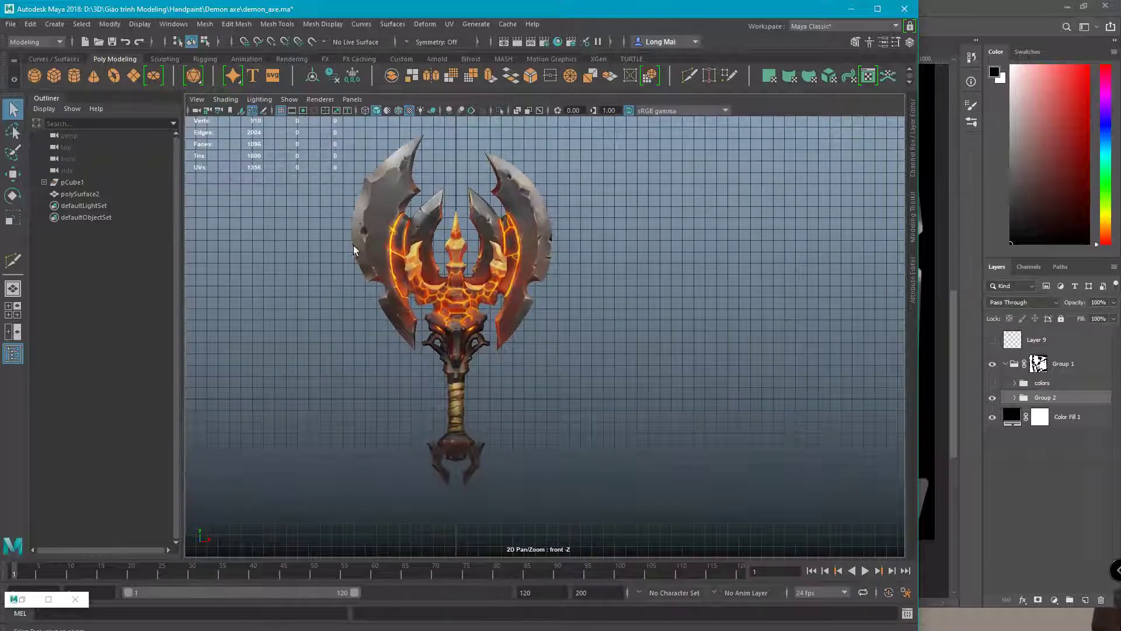
middle_click_drag(352, 245, 353, 209, "alt")
right_click_drag(386, 216, 399, 174, "alt")
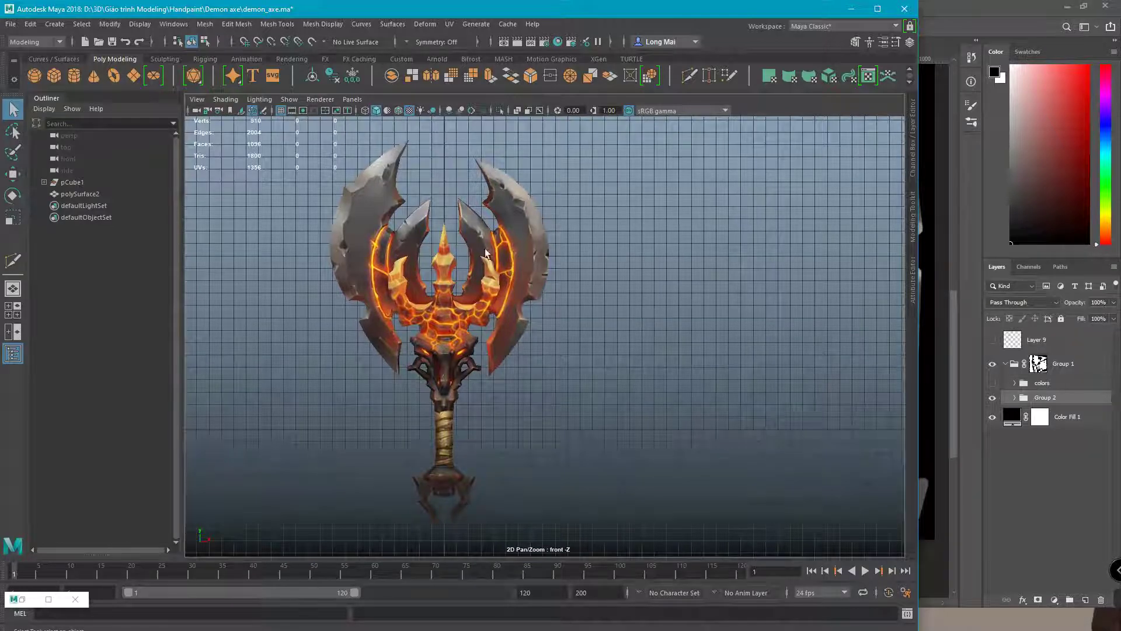
left_click(281, 111)
middle_click_drag(384, 240, 336, 254, "alt")
scroll(336, 255, "up", 1)
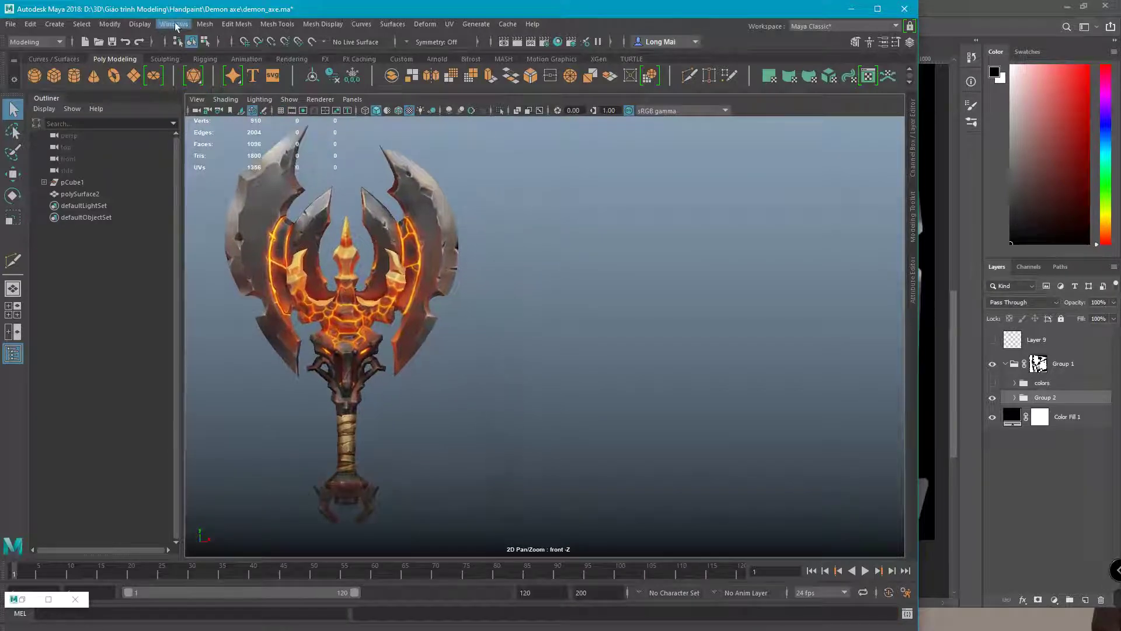
Turn off the Poly Count readout in the Heads Up Display
left_click(205, 24)
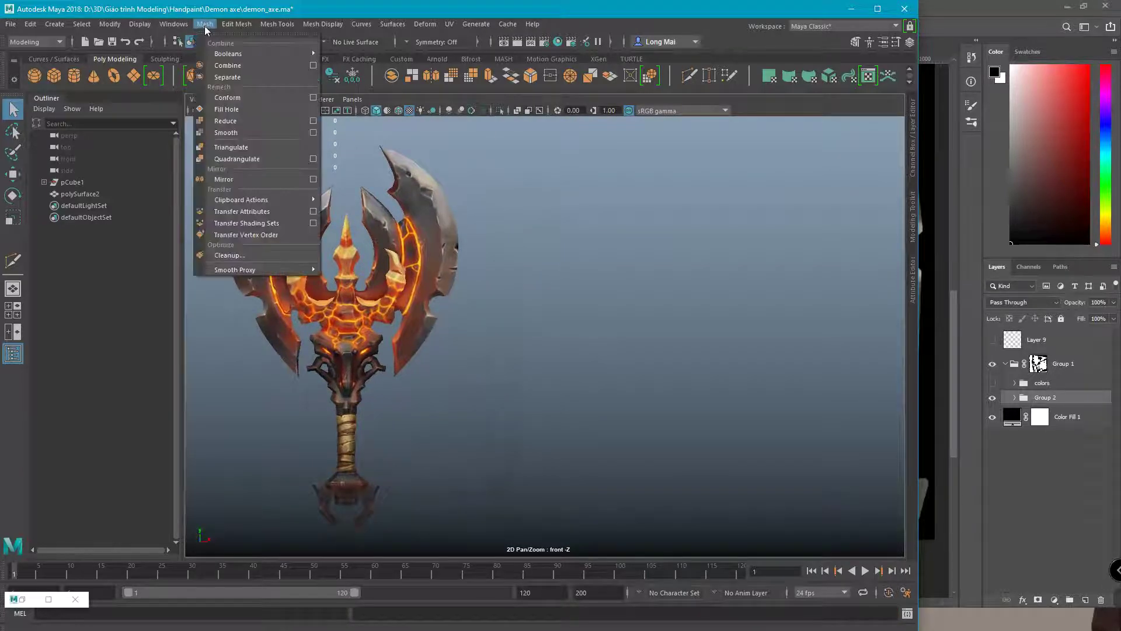
left_click(171, 40)
left_click(138, 24)
mouse_move(290, 68)
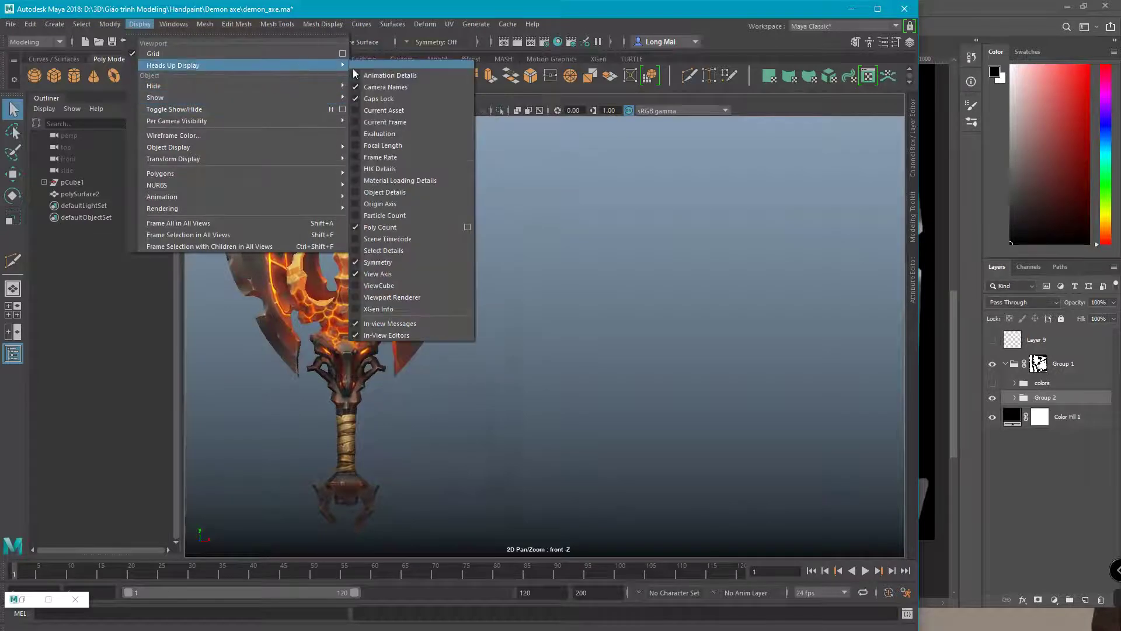
left_click(358, 226)
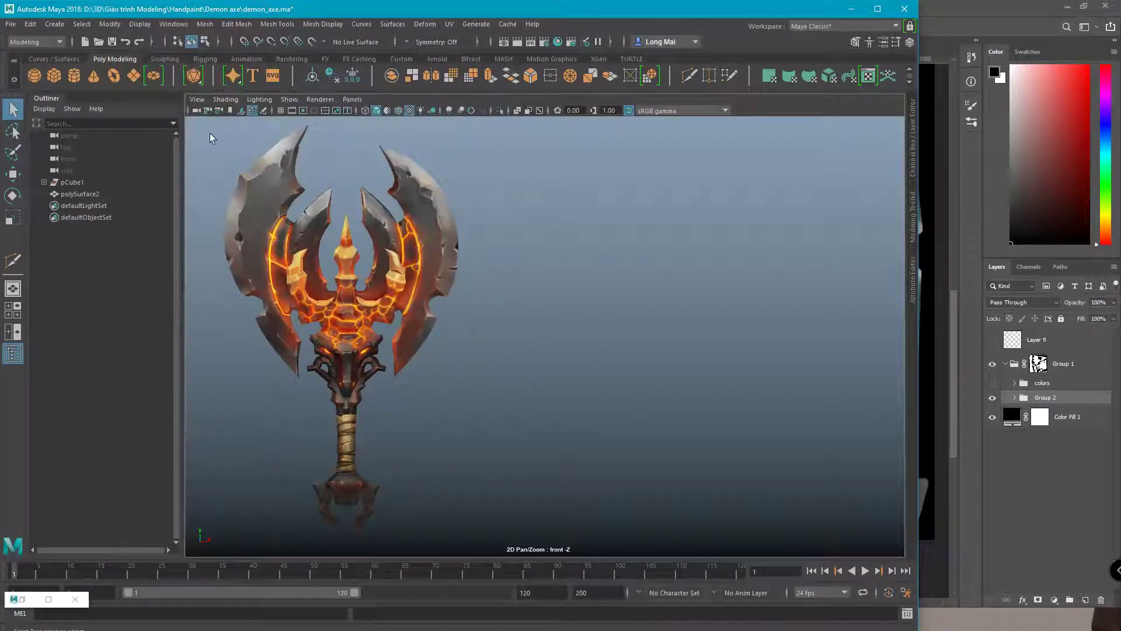
middle_click_drag(385, 235, 425, 244, "alt")
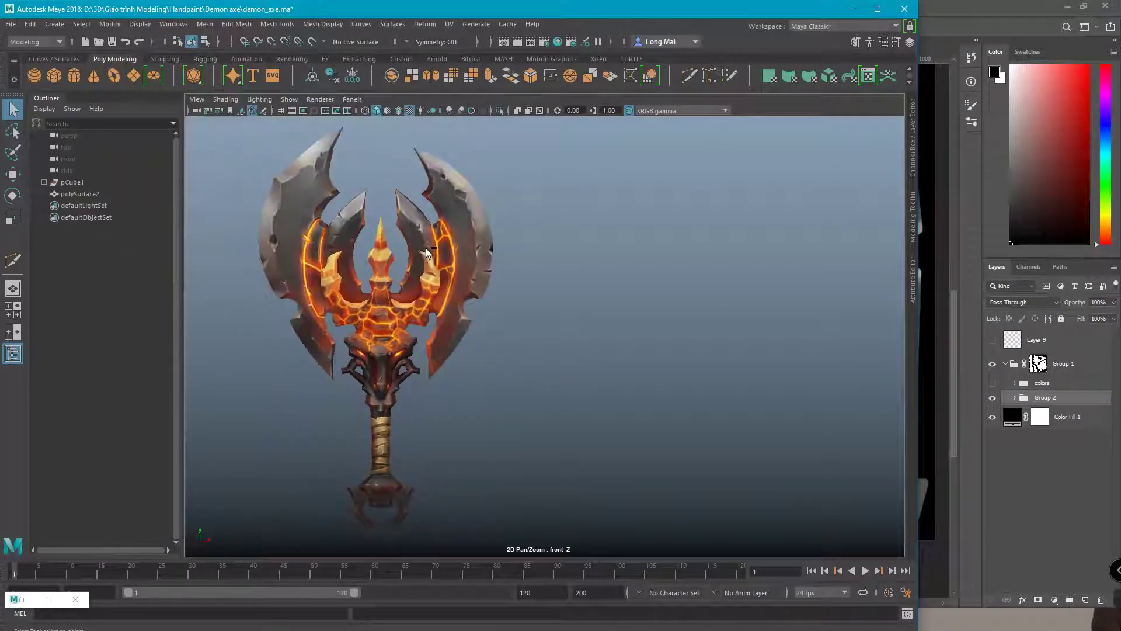
Hide the interface with Ctrl+Space, maximise Maya full screen and recentre the axe
key("ctrl+space")
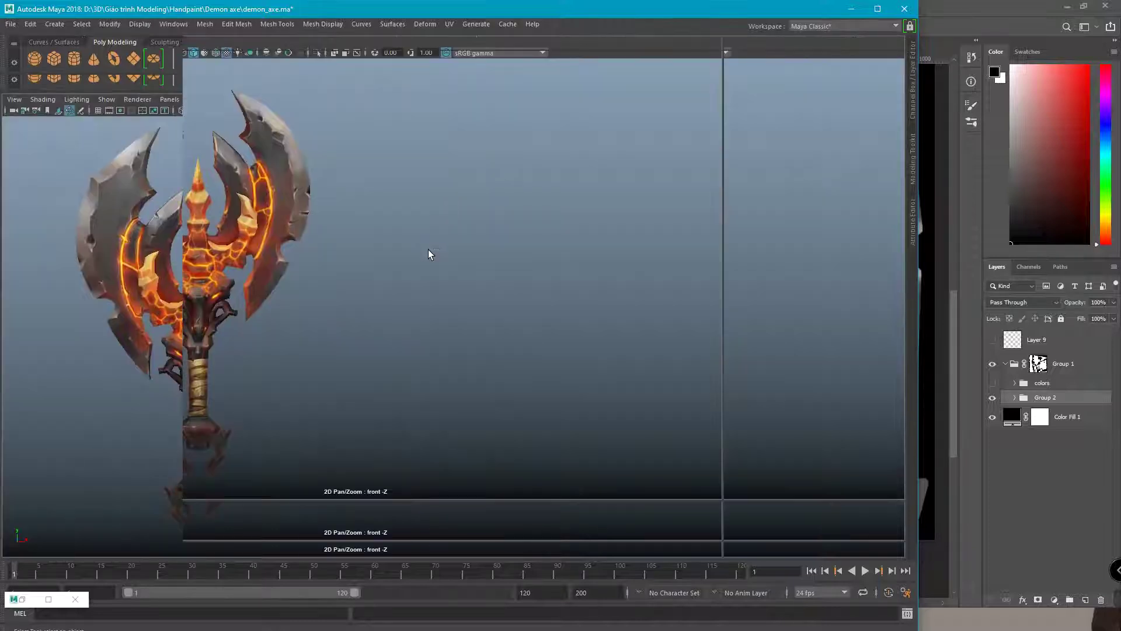
right_click_drag(376, 288, 636, 184, "alt")
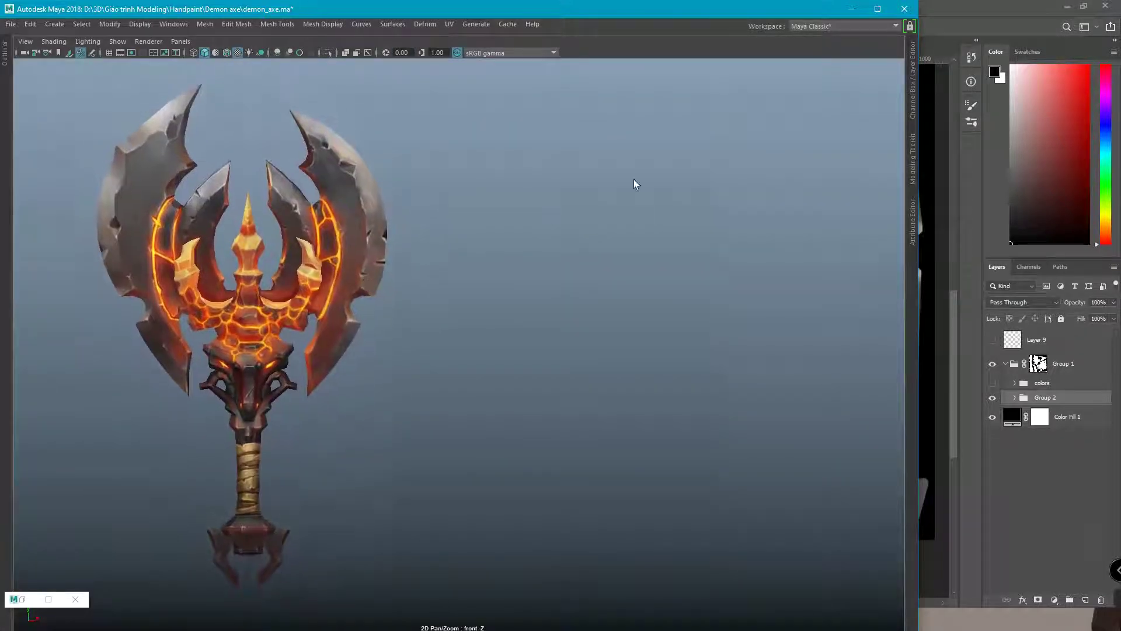
left_click(877, 8)
right_click_drag(781, 110, 394, 241, "alt")
middle_click_drag(395, 240, 308, 255, "alt")
Duplicate the axe, move the copy right of the original and turn it slightly in Y
left_click(254, 286)
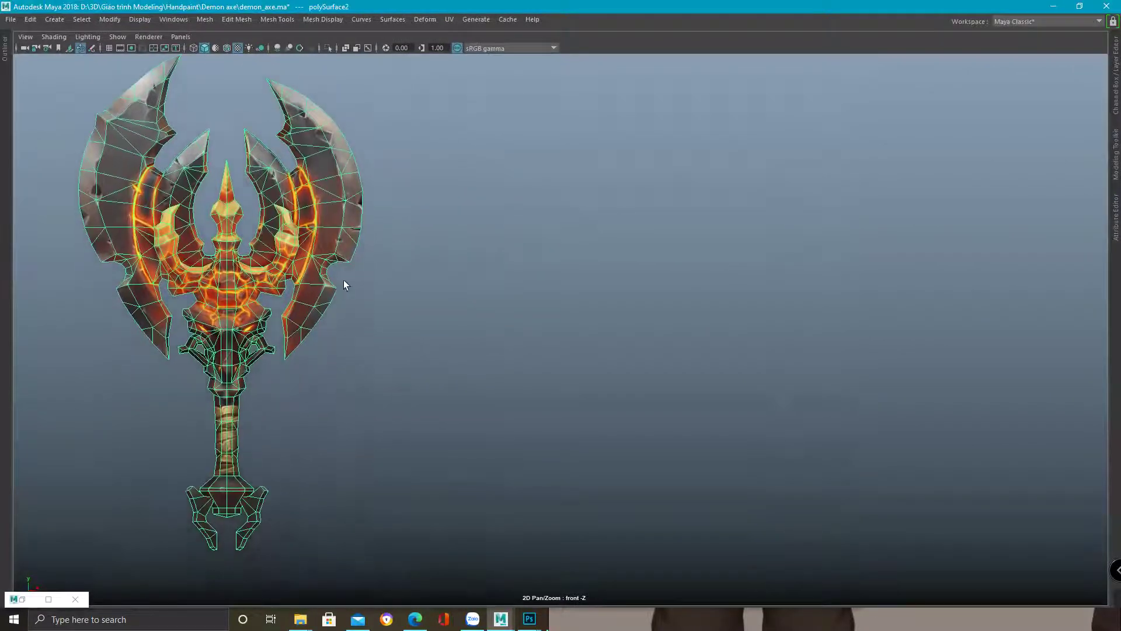
key("w")
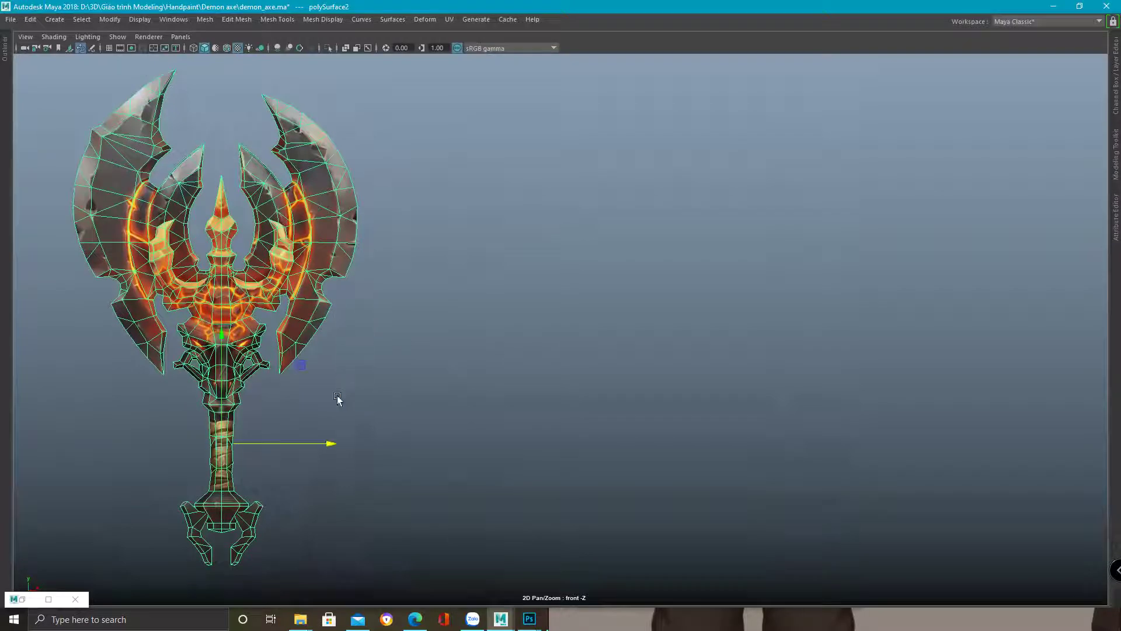
left_click_drag(311, 447, 319, 444)
left_click_drag(468, 429, 528, 446)
key("e")
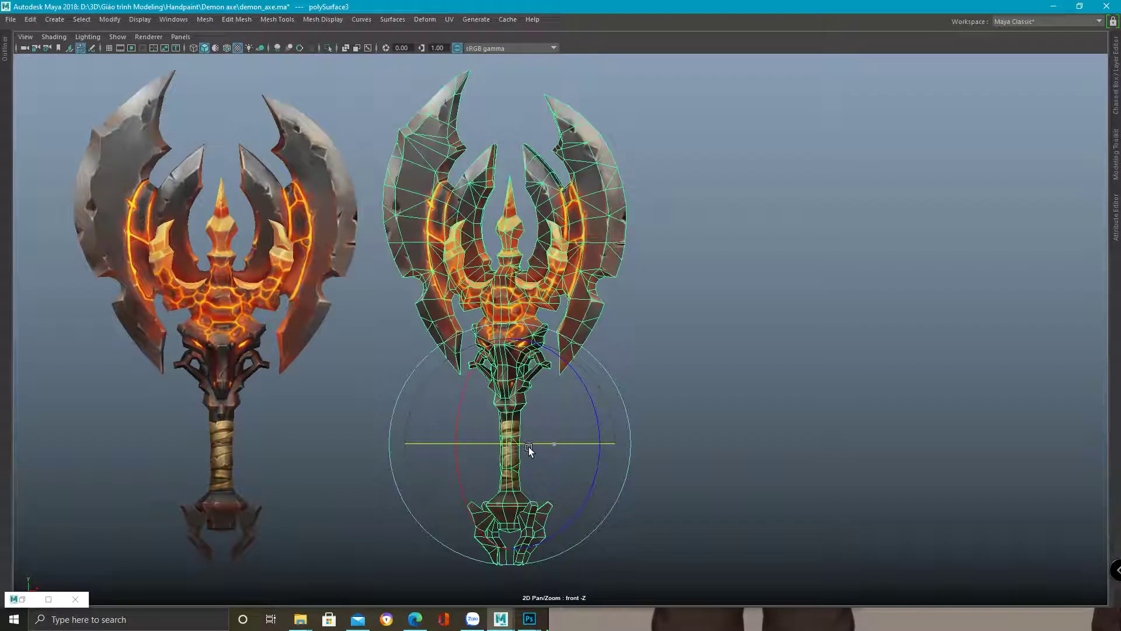
middle_click_drag(668, 305, 603, 312, "alt")
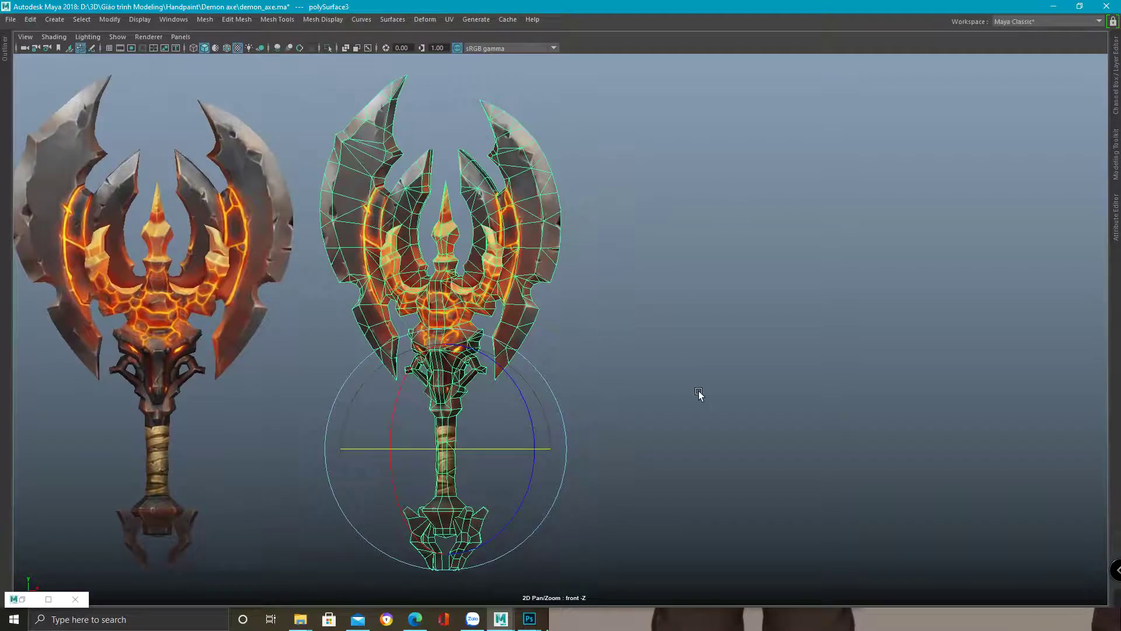
left_click_drag(496, 448, 489, 448)
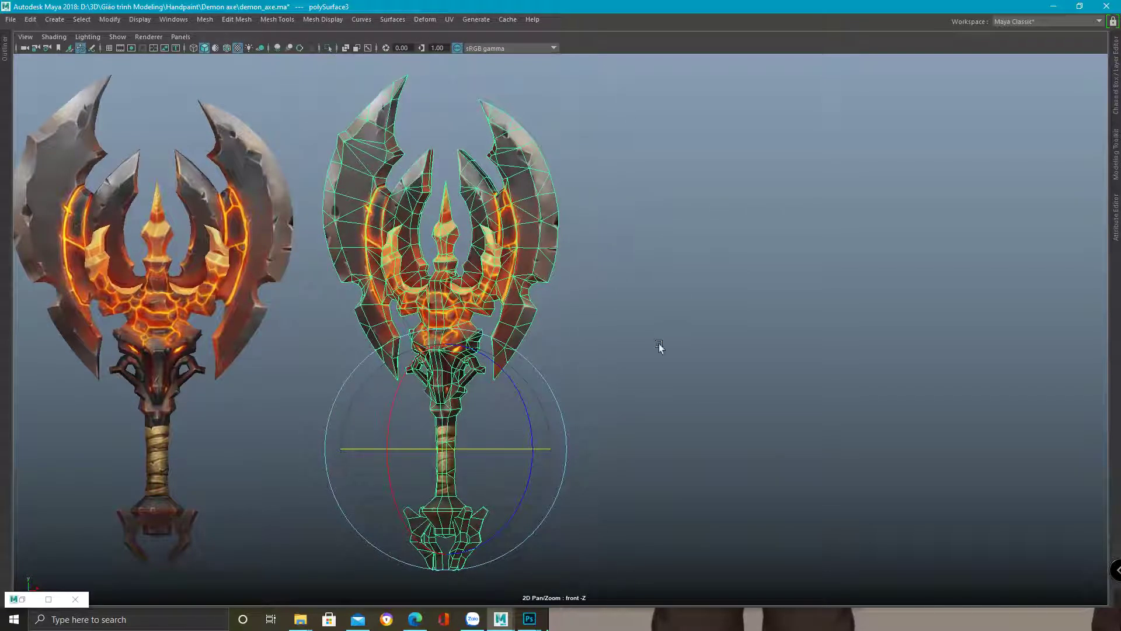
left_click(545, 328)
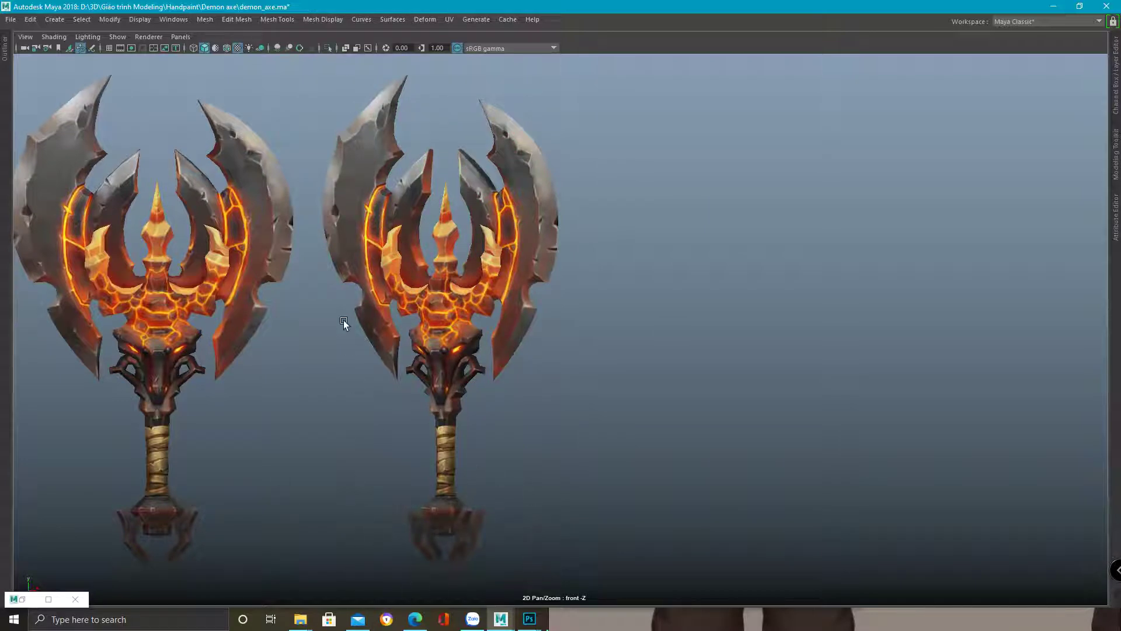
middle_click_drag(344, 321, 364, 358)
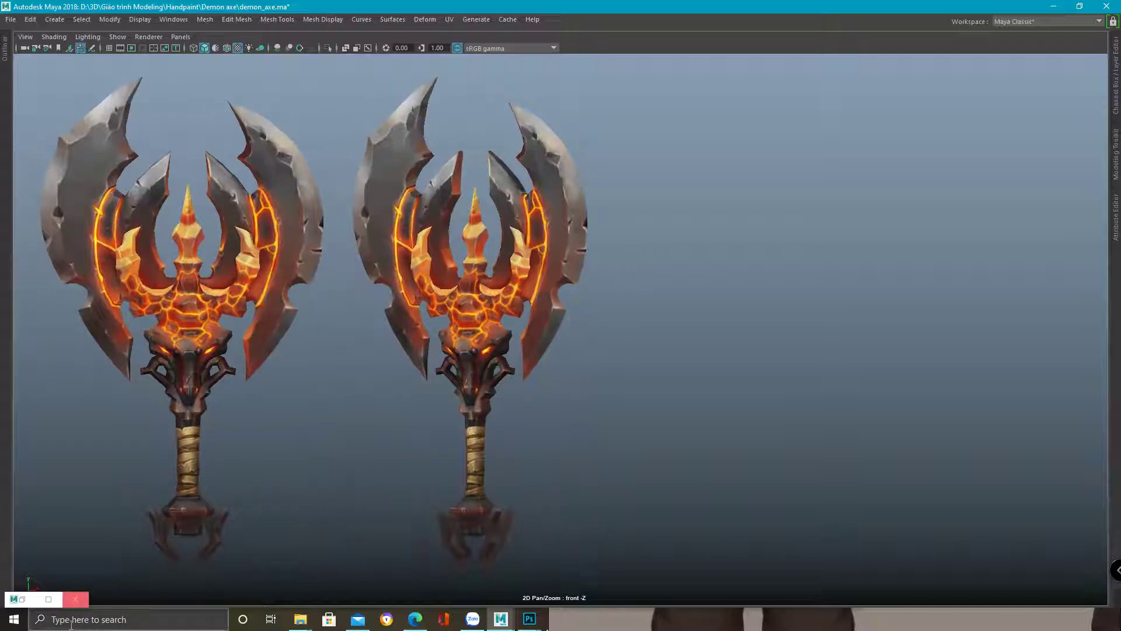
Change the viewport background to solid grey by pressing Alt+B twice
key("alt+b")
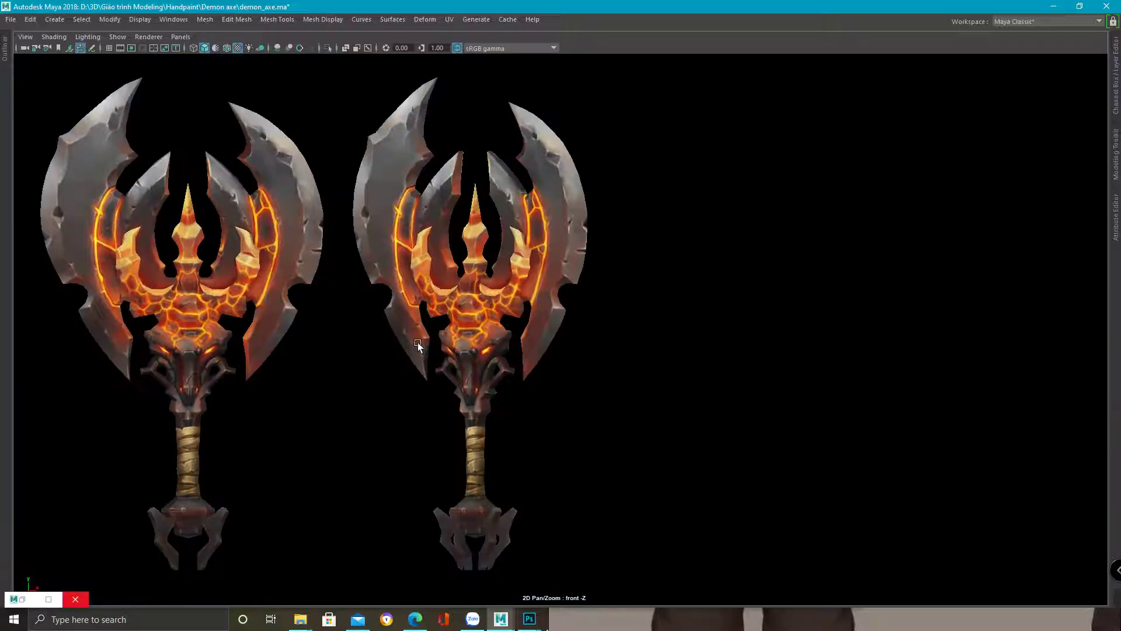
key("alt+b")
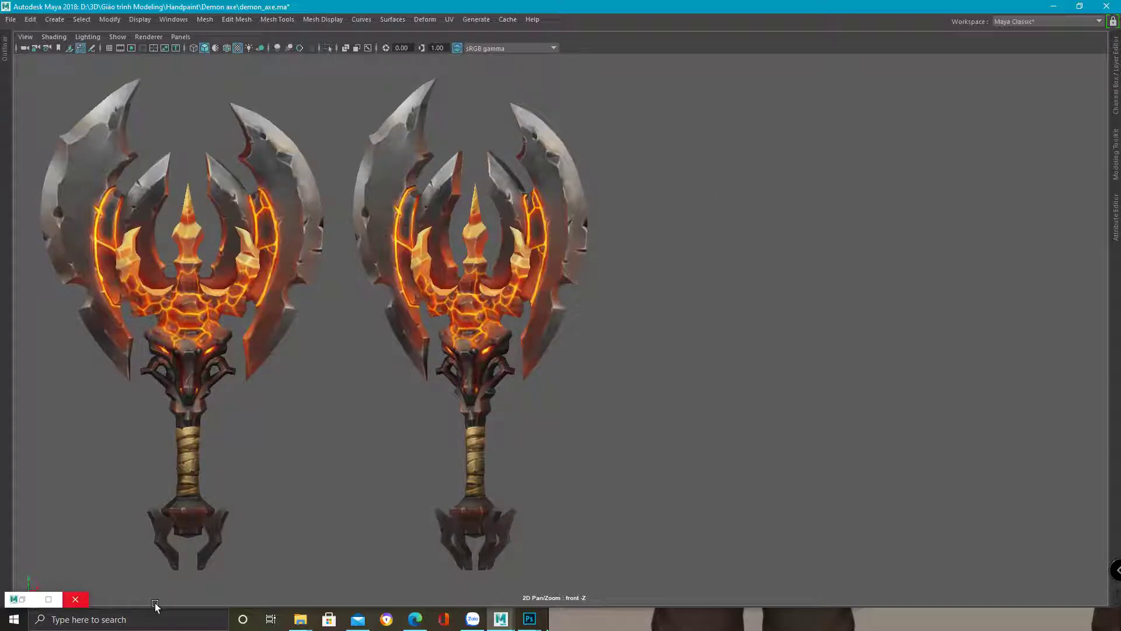
left_click(146, 618)
Snip both axes with Snipping Tool, then return to Photoshop's UVbua7.psd document
type("sn")
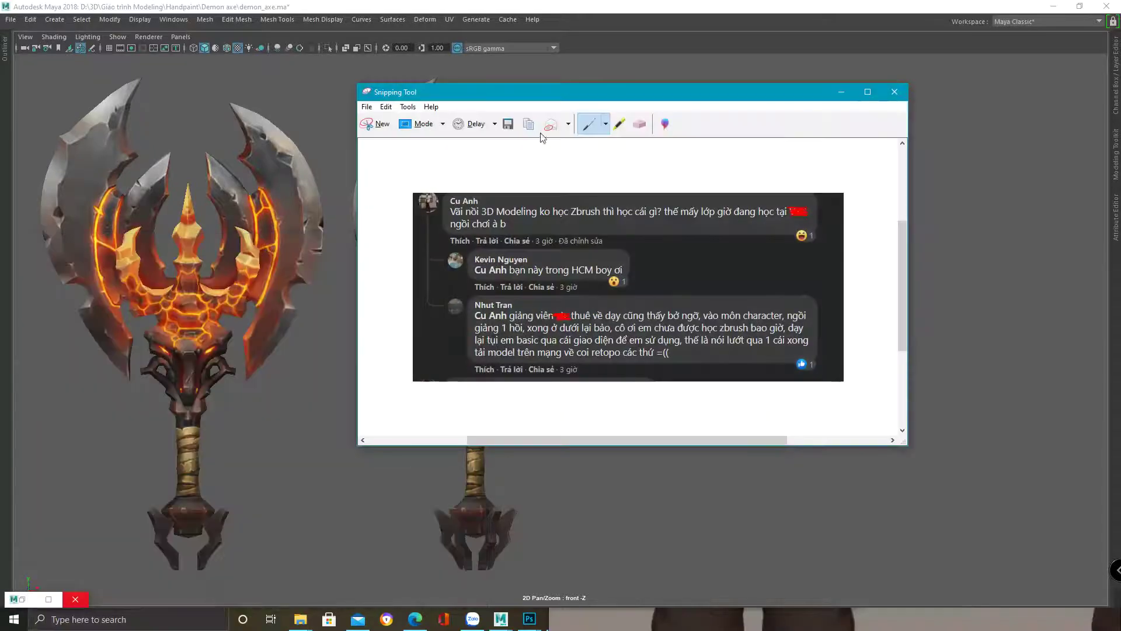
left_click(377, 124)
left_click_drag(17, 55, 1093, 574)
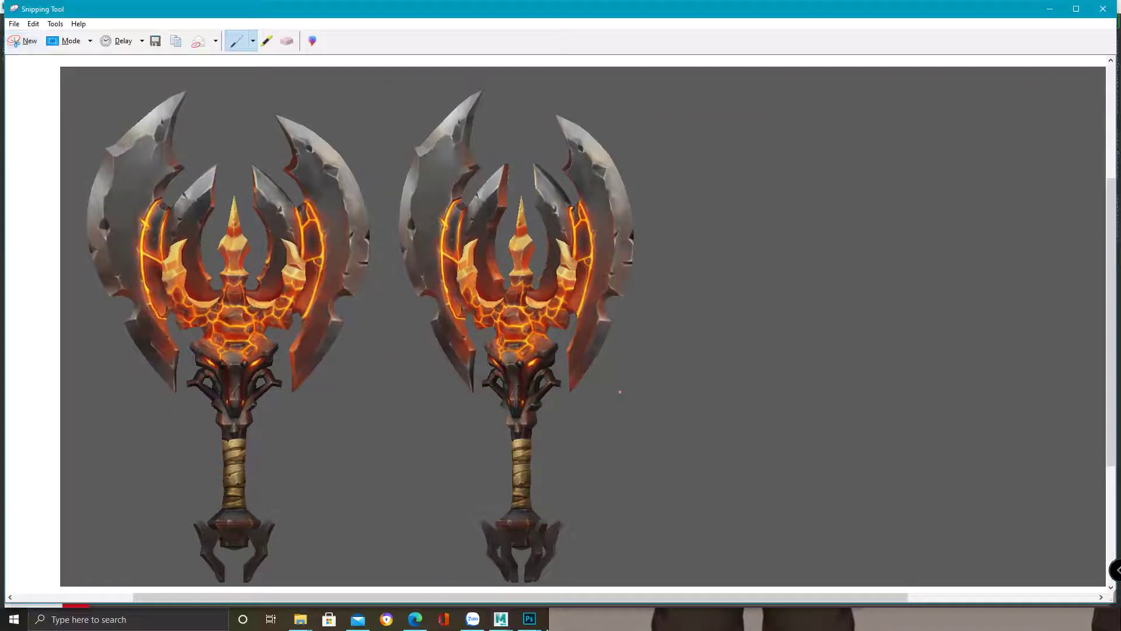
left_click(529, 619)
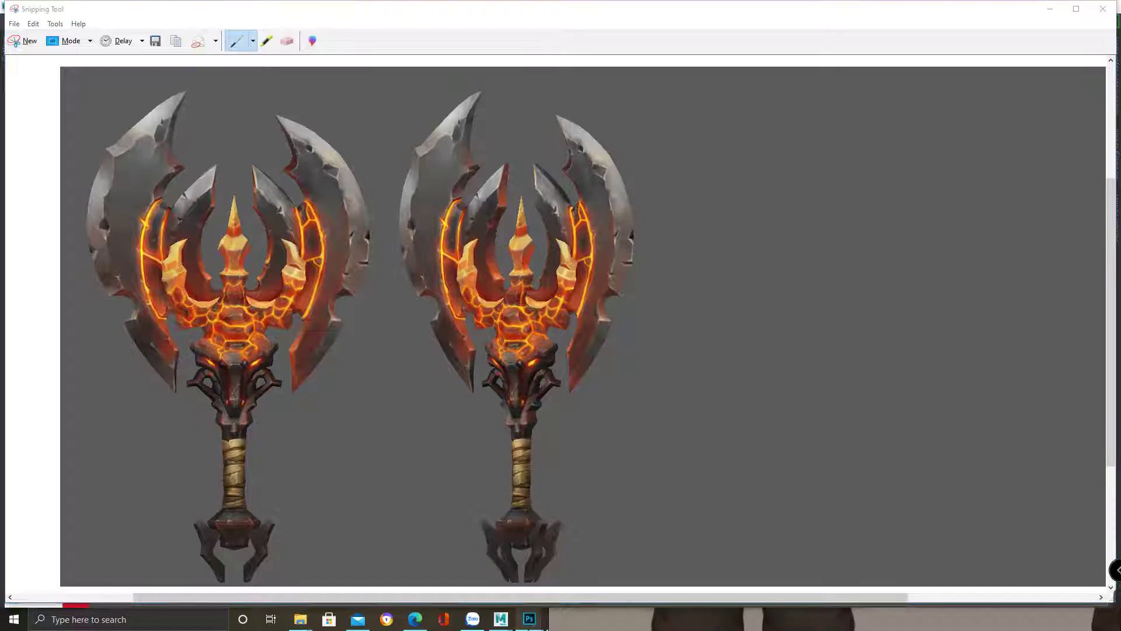
left_click(502, 562)
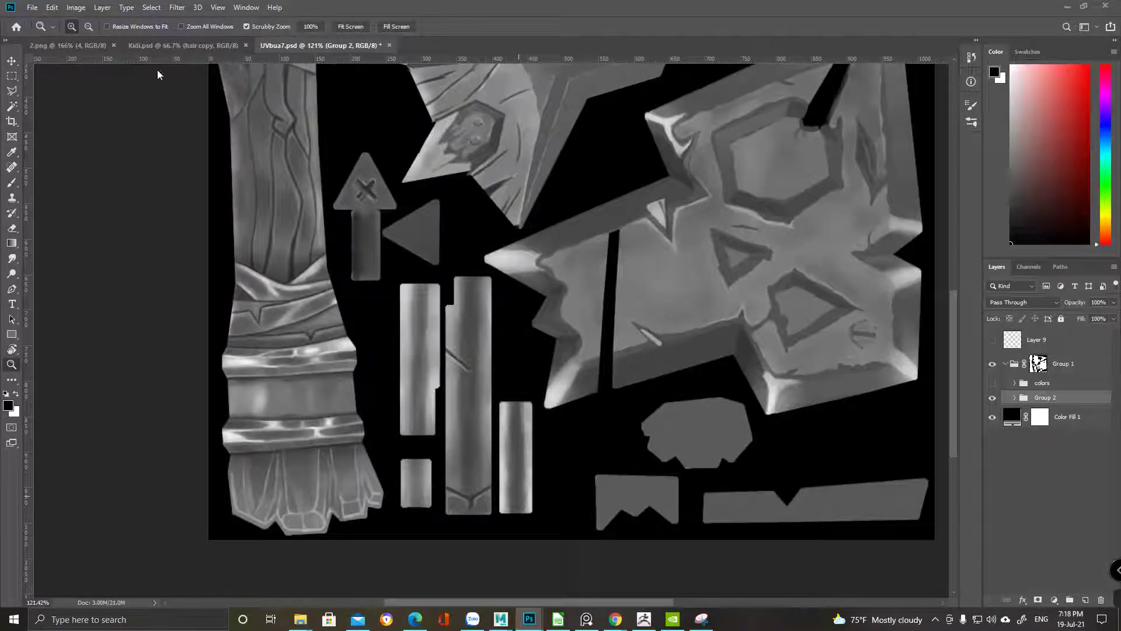
Create a new 3000×3000 Photoshop document
left_click(32, 8)
left_click(270, 167)
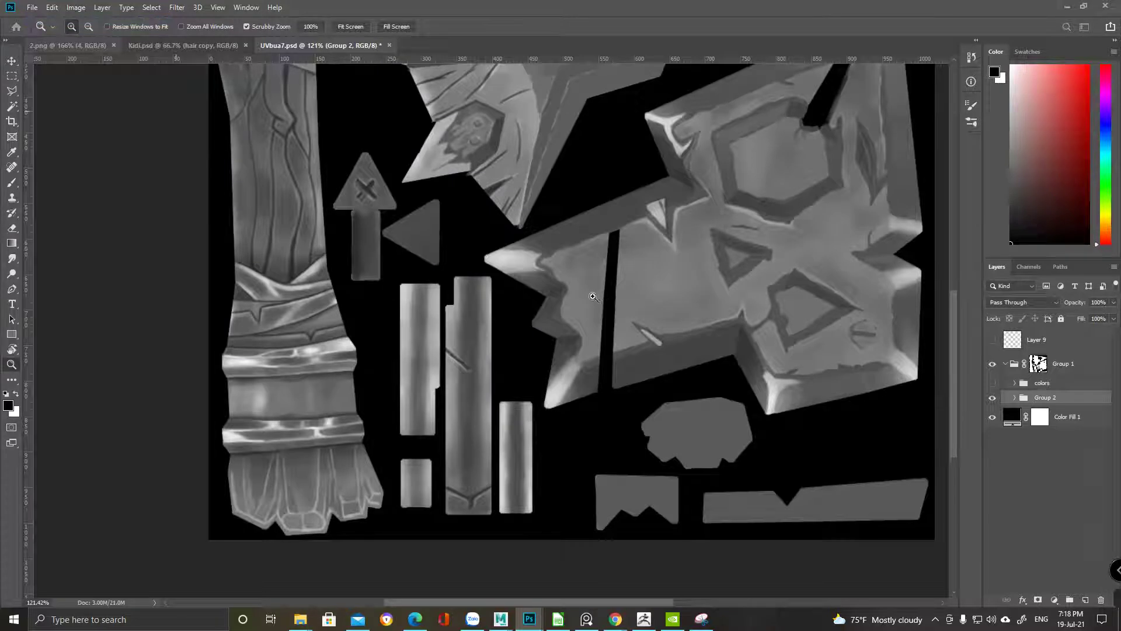
key("ctrl+n")
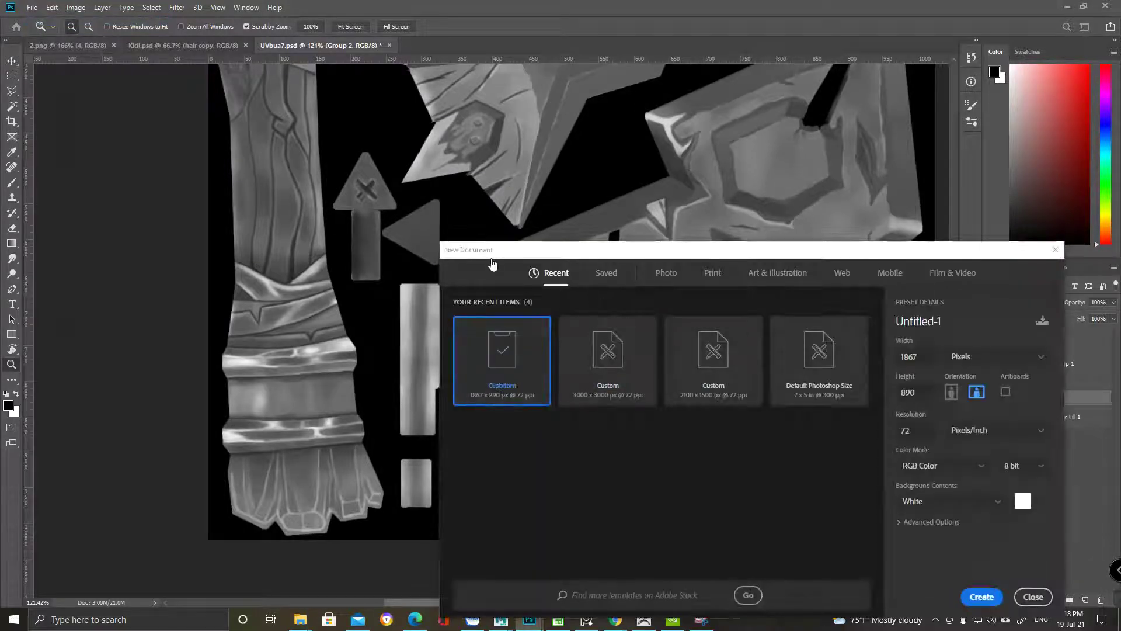
key("Right")
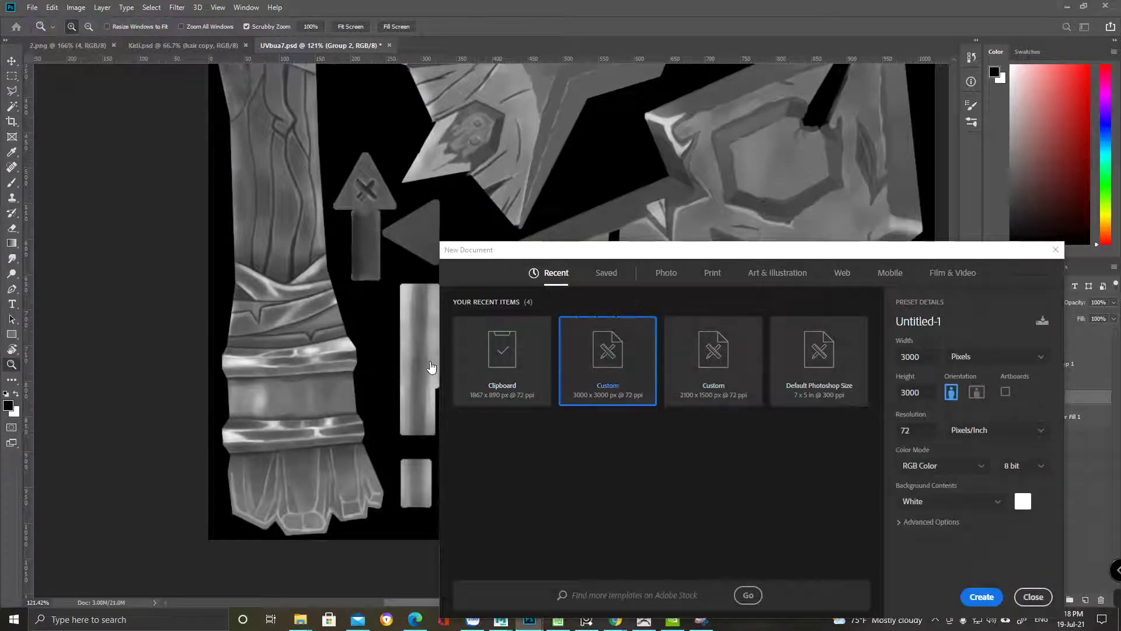
key("Return")
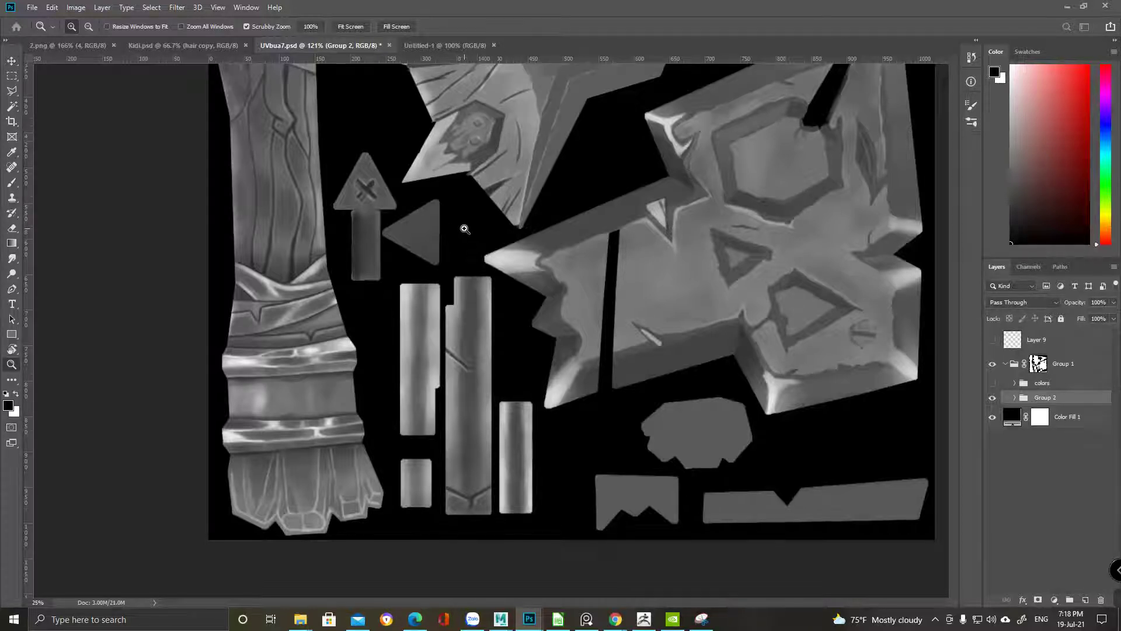
Paste the two-axe snip into Untitled-1 and move it to the top-left corner
key("ctrl+Tab")
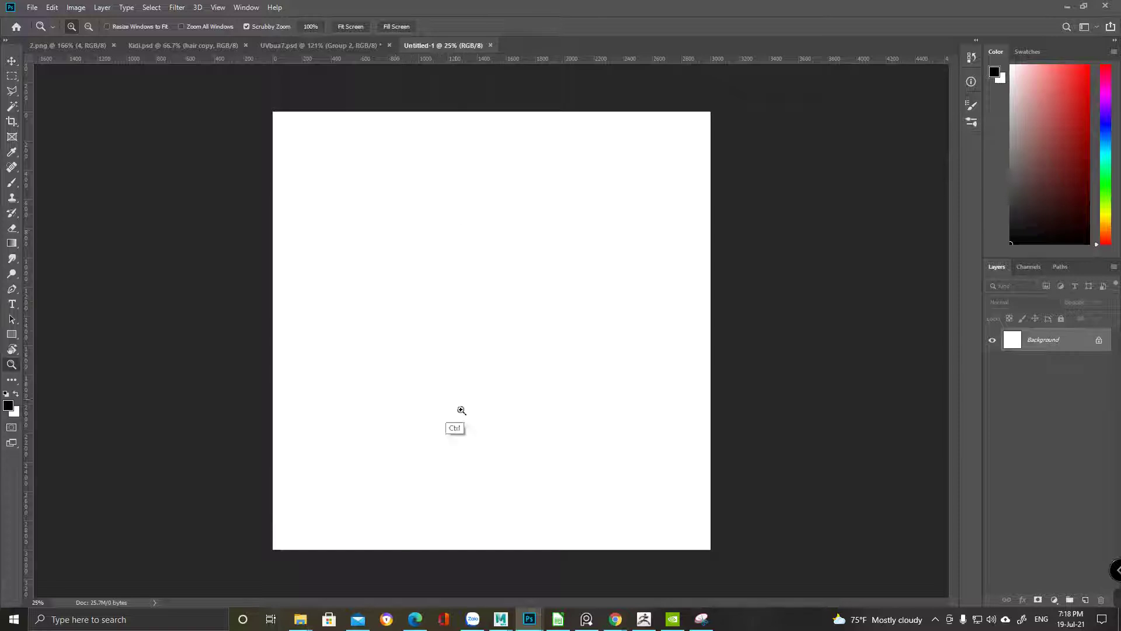
left_click(701, 619)
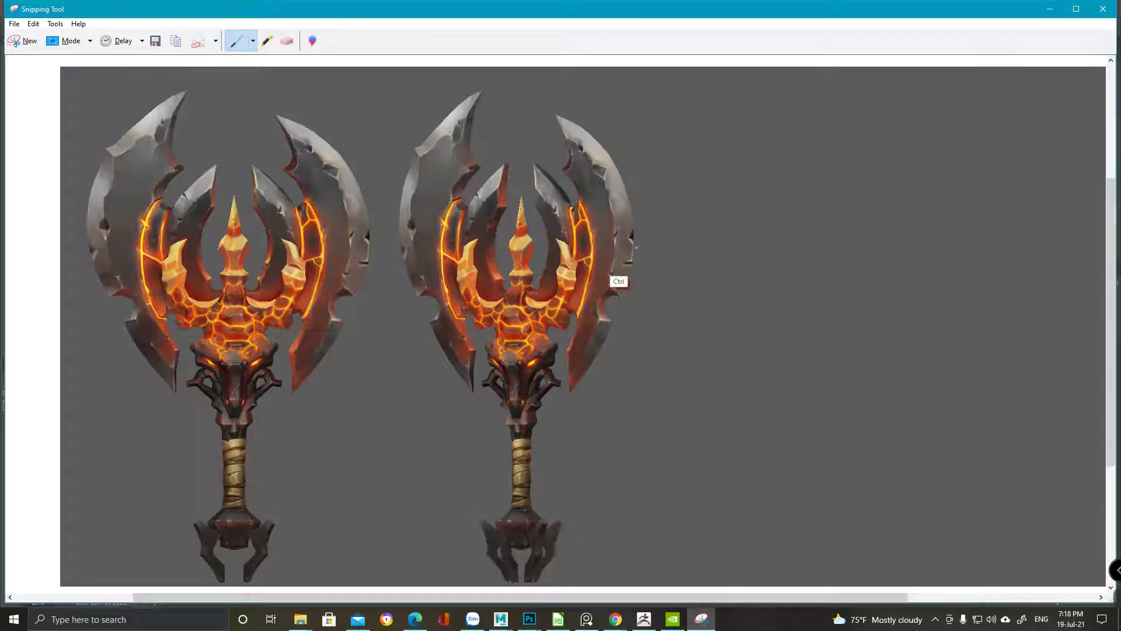
left_click(1049, 9)
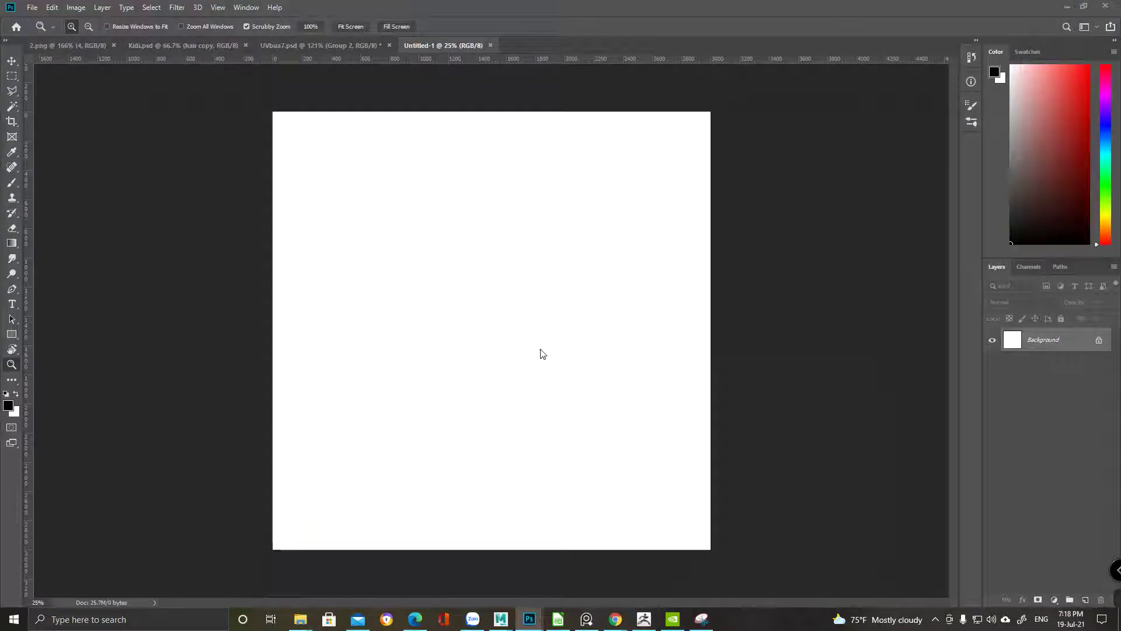
key("ctrl+v")
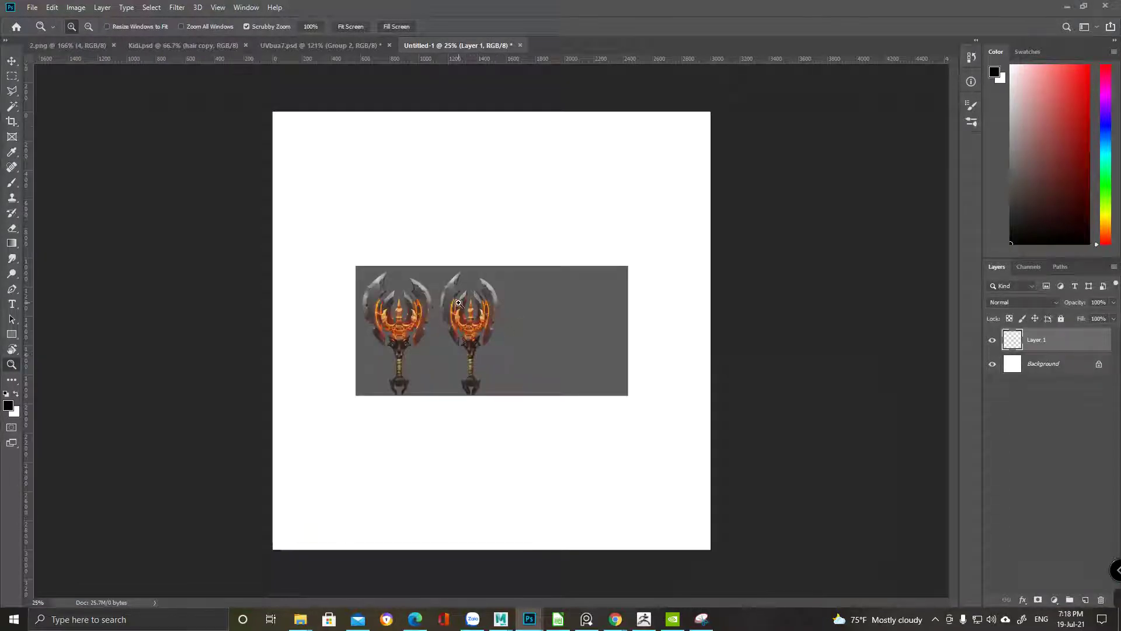
key("v")
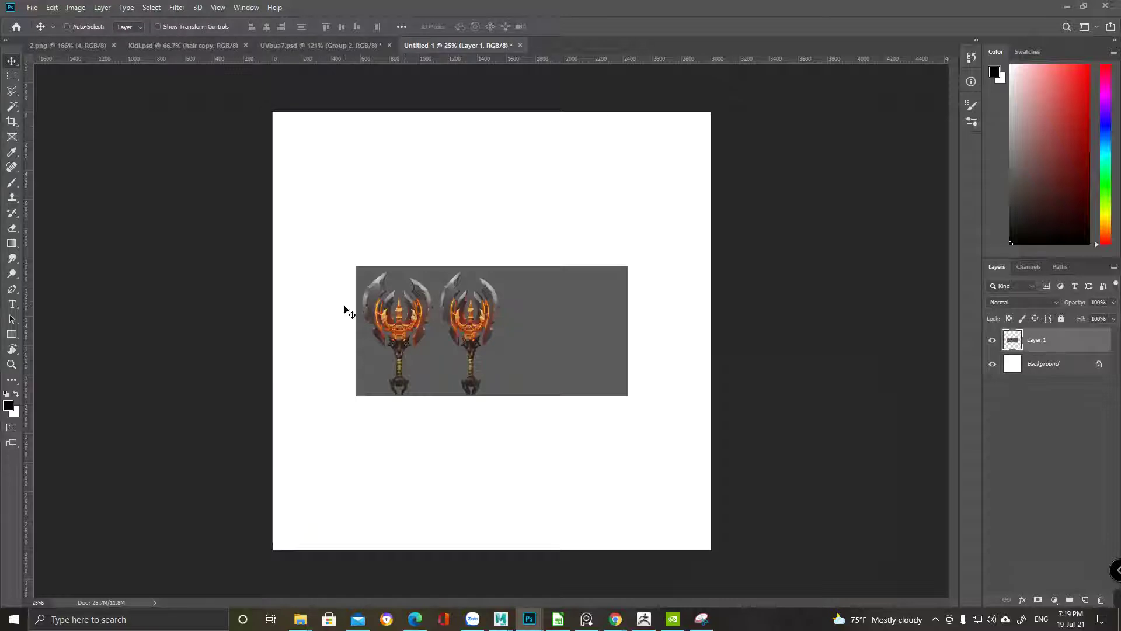
left_click_drag(557, 352, 475, 231)
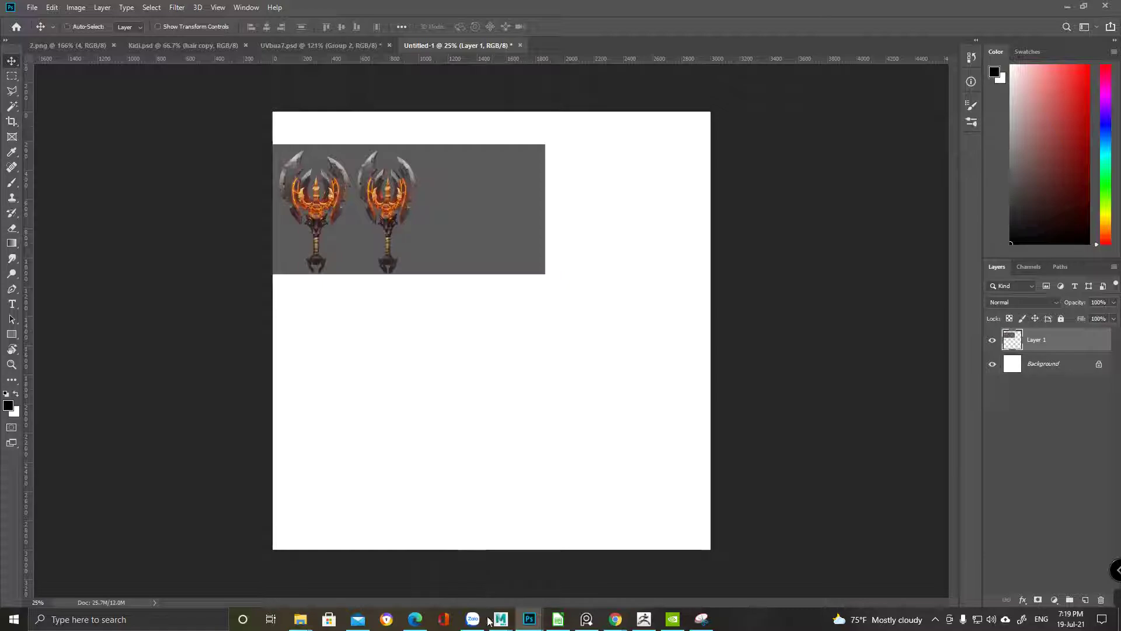
Delete the duplicate right axe in Maya and frame the remaining left axe
mouse_move(501, 619)
left_click(579, 555)
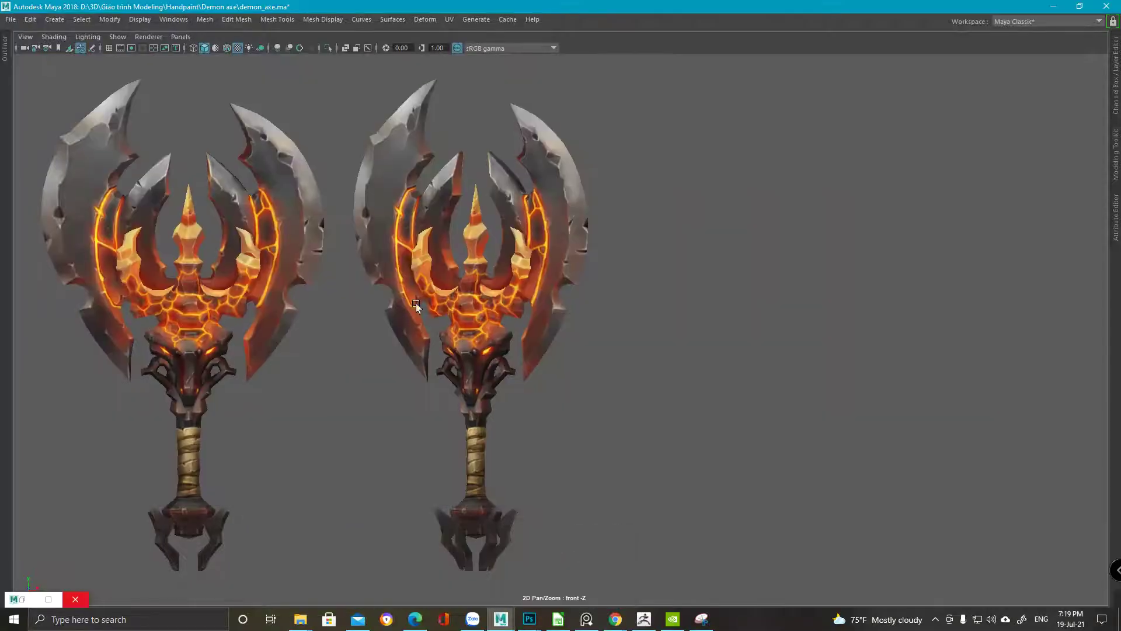
middle_click_drag(405, 303, 620, 303)
left_click(658, 276)
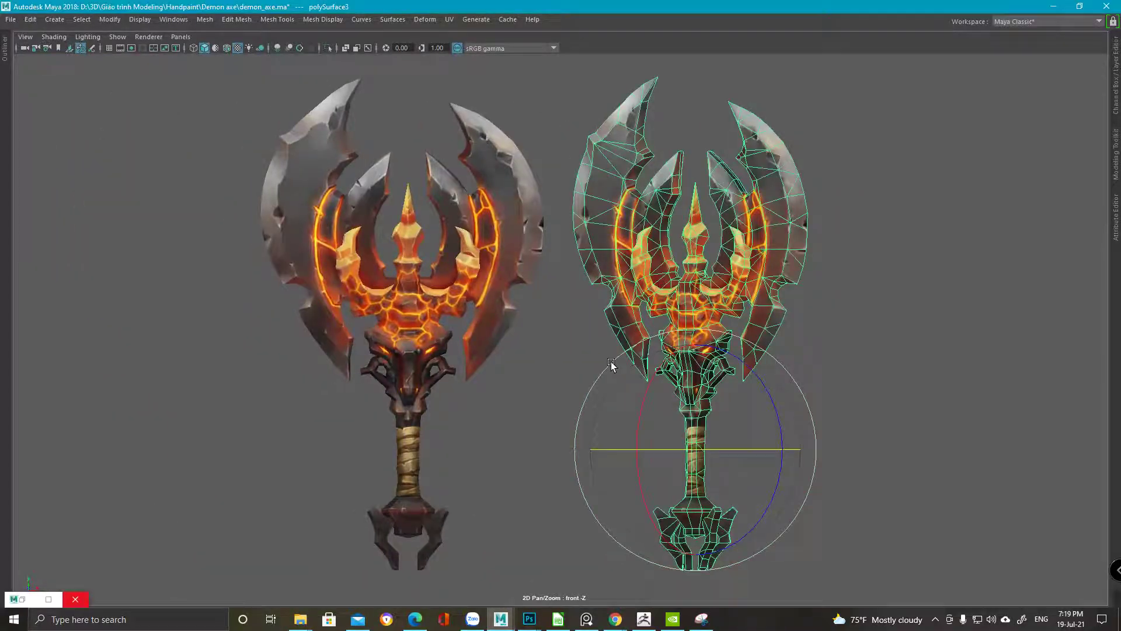
key("Delete")
left_click(454, 295)
middle_click_drag(450, 231, 532, 216)
middle_click_drag(408, 150, 399, 146)
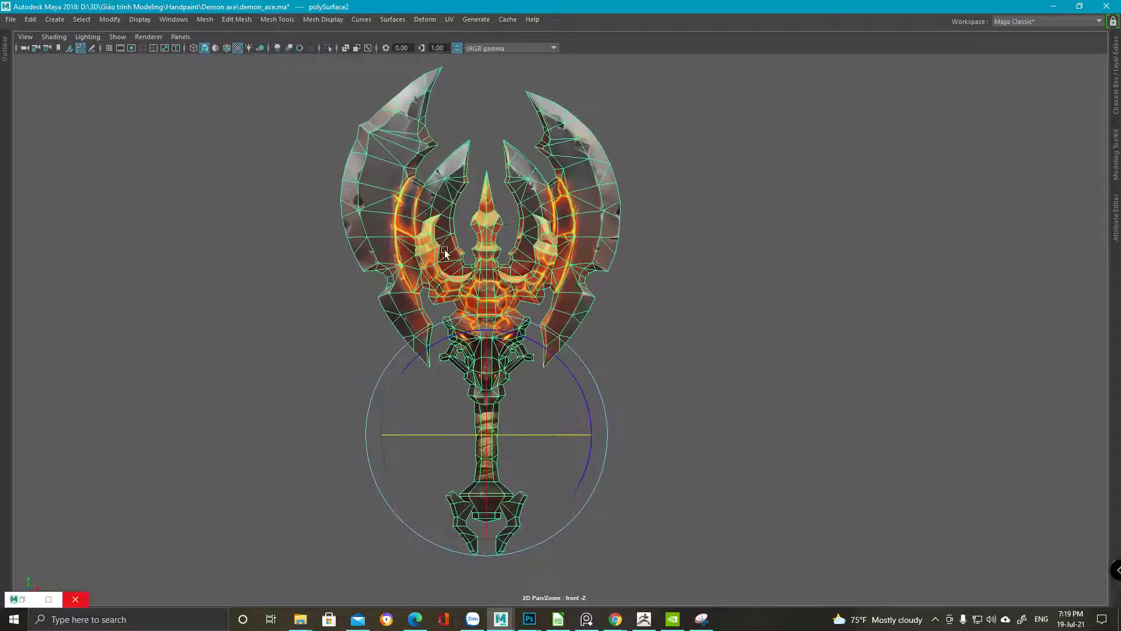
key("q")
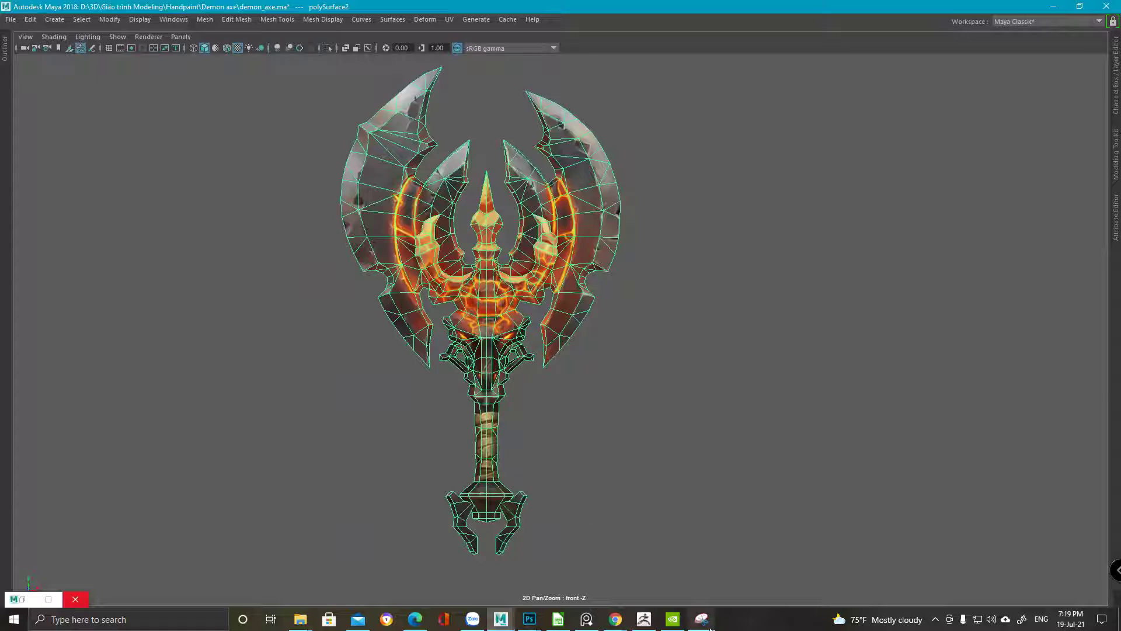
Snip the axe with its wireframe and return to Photoshop's Untitled-1 document
left_click(701, 620)
left_click(25, 41)
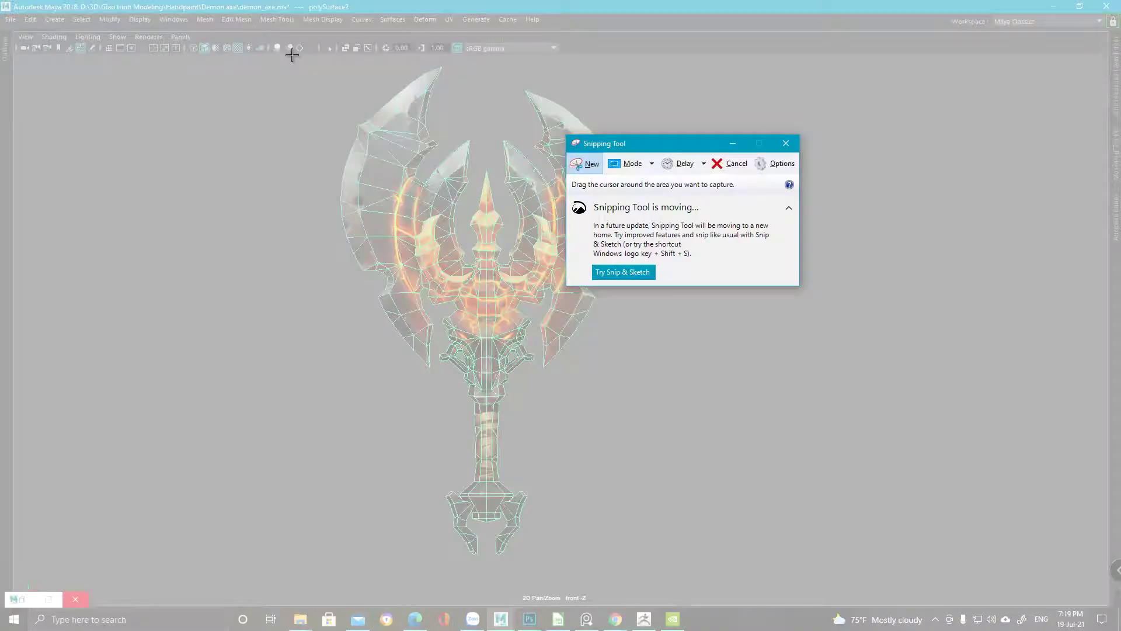
left_click_drag(292, 55, 672, 587)
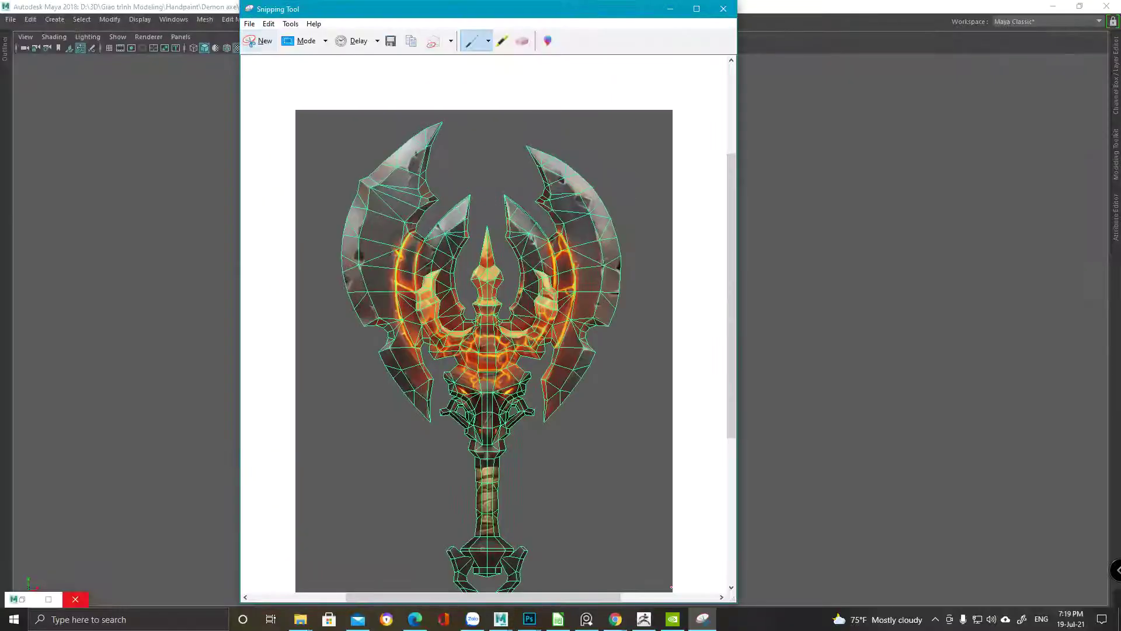
left_click(530, 619)
left_click(528, 574)
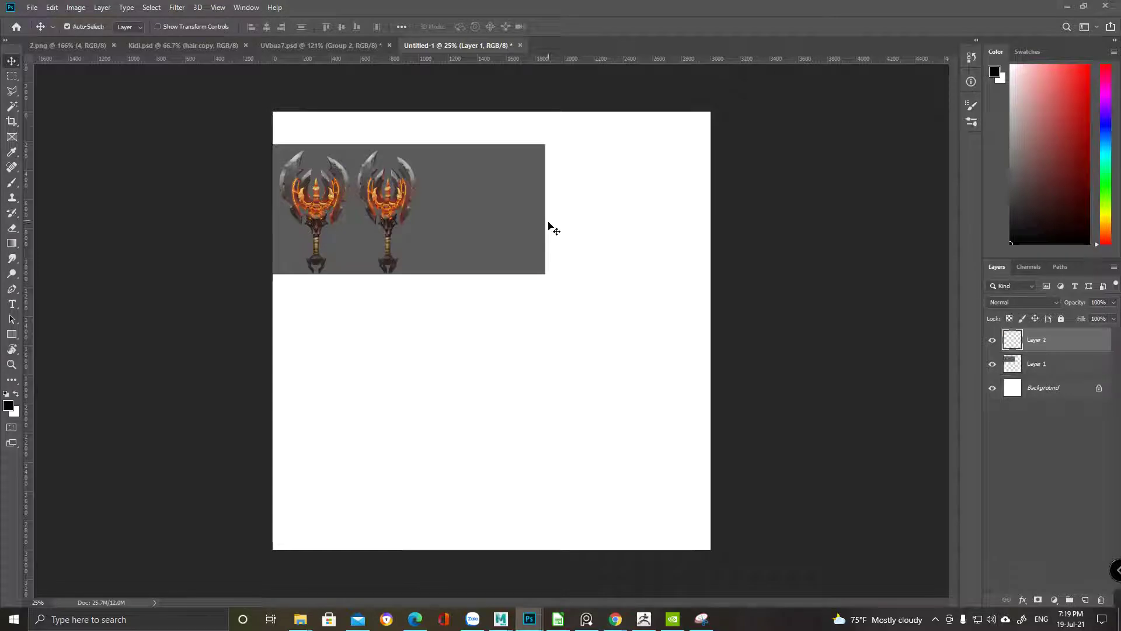
Paste the wireframe axe snip and position it beside the two textured axes, zooming in to check
key("ctrl+v")
left_click_drag(523, 359, 463, 315)
scroll(451, 225, "up", 5, "alt")
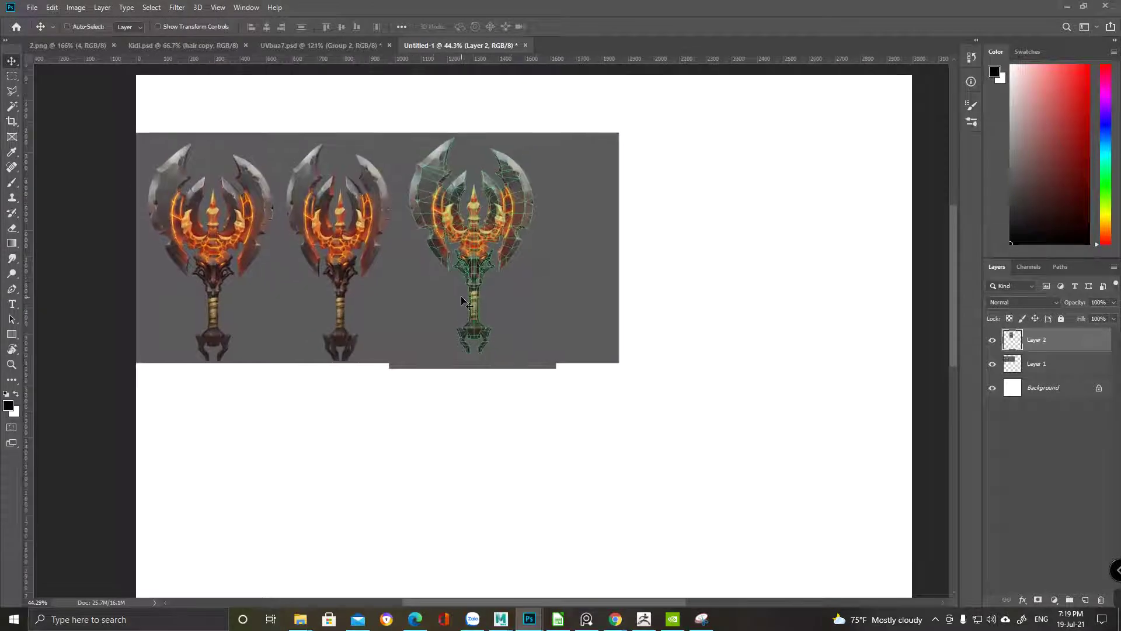
scroll(463, 315, "up", 2, "alt")
left_click_drag(460, 257, 484, 299)
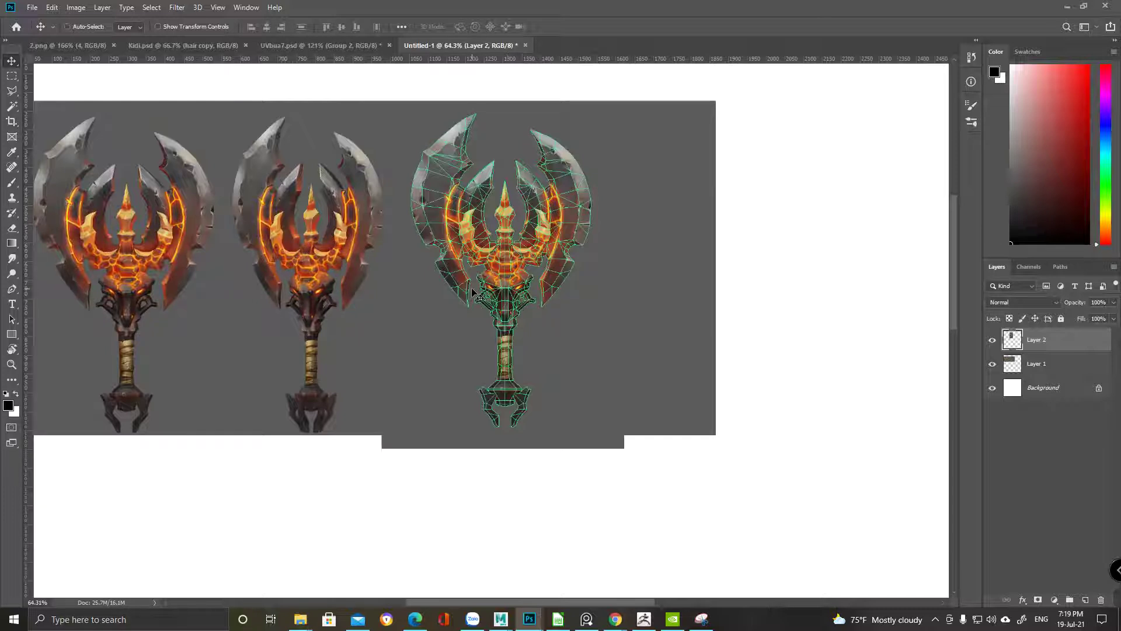
scroll(473, 292, "down", 1, "alt")
Place the reference axe image from the Demon axe folder, scaled to 67% beside the wireframe axe
mouse_move(308, 620)
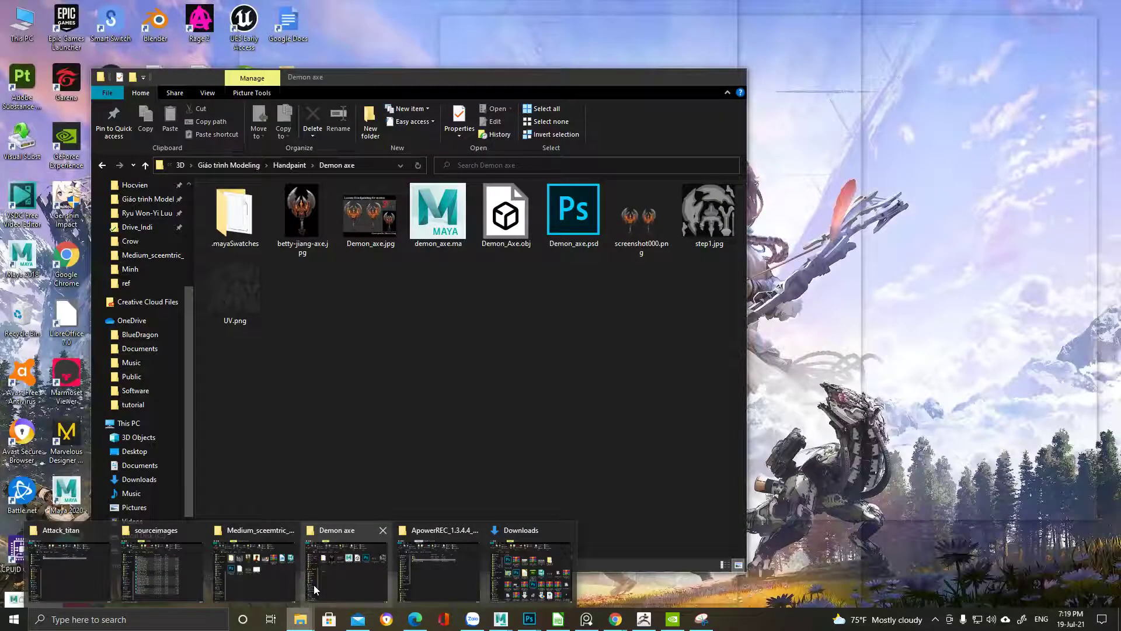
left_click(330, 583)
left_click_drag(284, 229, 821, 303)
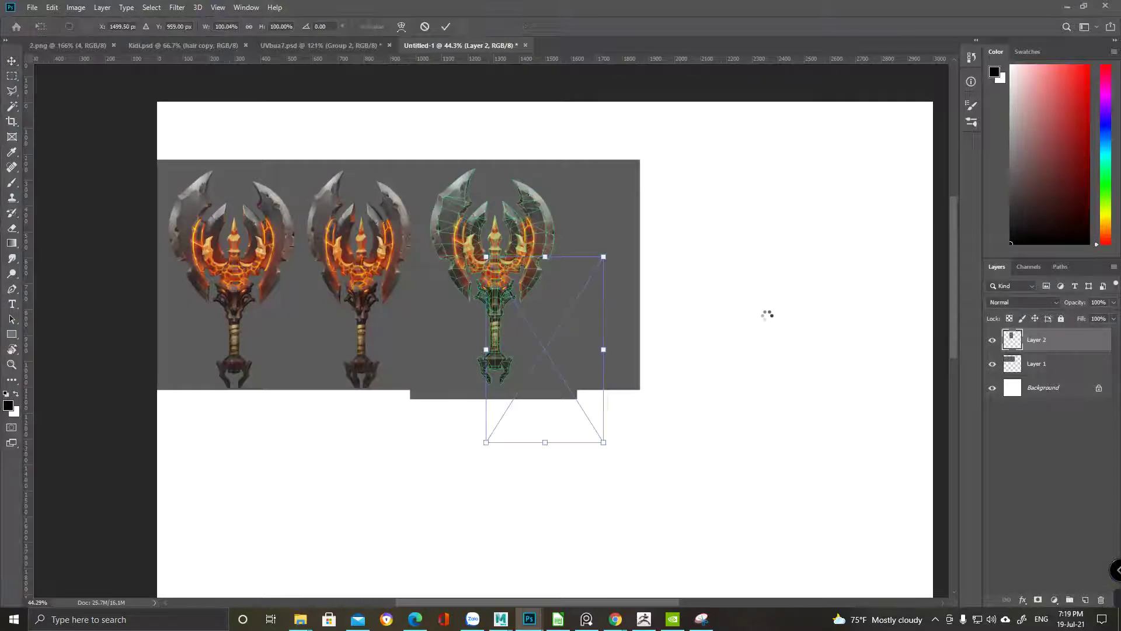
left_click_drag(564, 358, 630, 306)
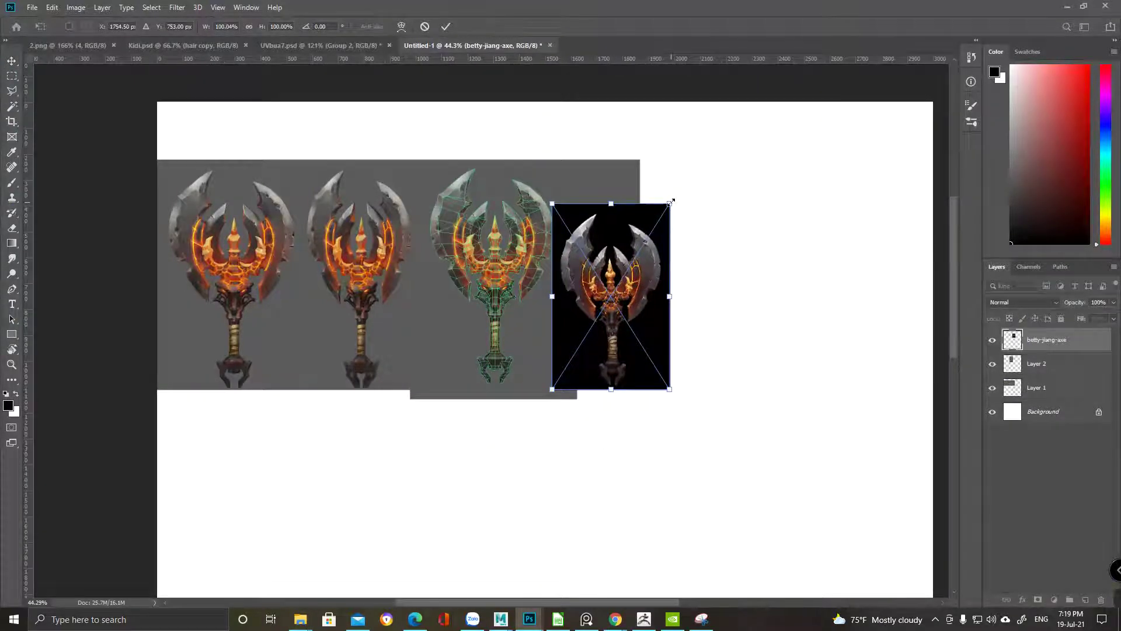
left_click_drag(650, 265, 660, 221)
left_click_drag(679, 346, 653, 270)
key("Return")
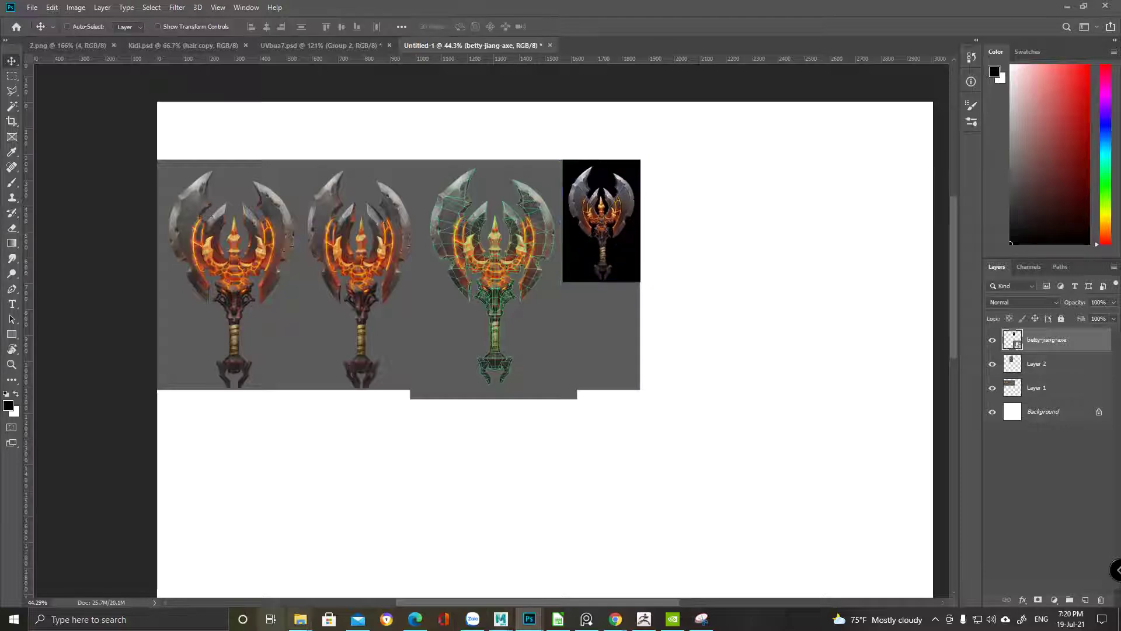
Bring the Demon axe folder window back to the front
left_click(300, 619)
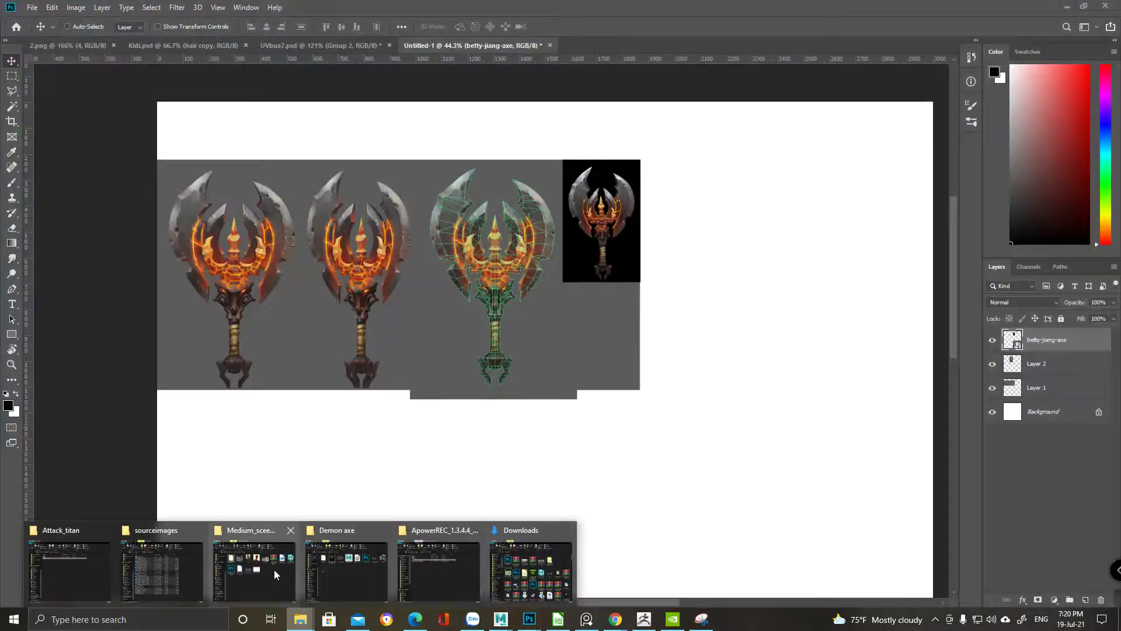
mouse_move(253, 575)
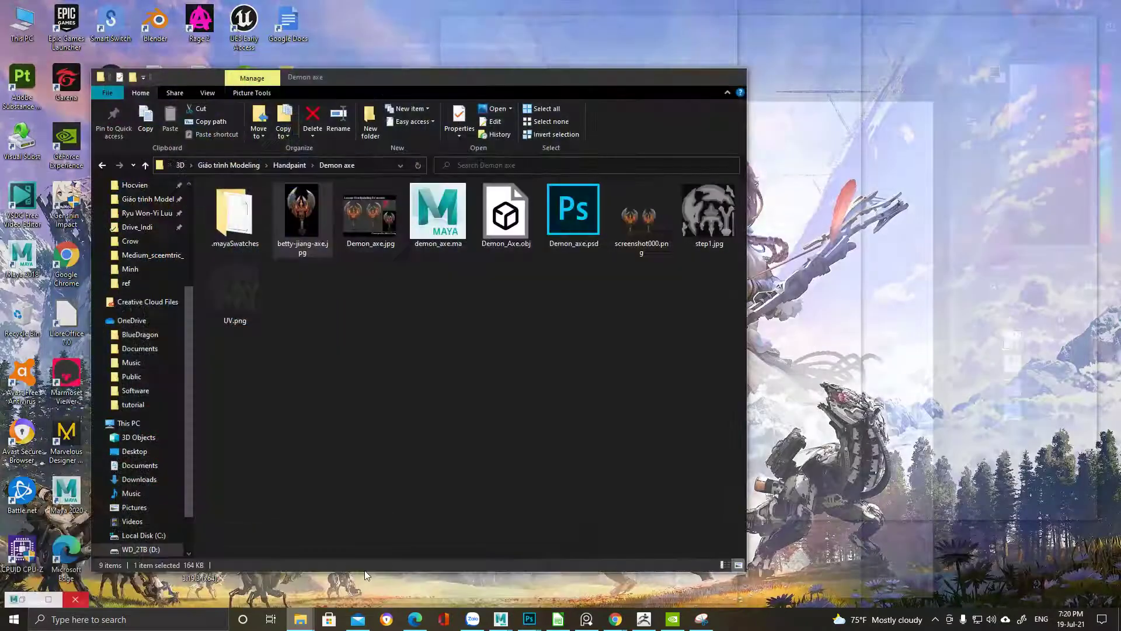
left_click(364, 570)
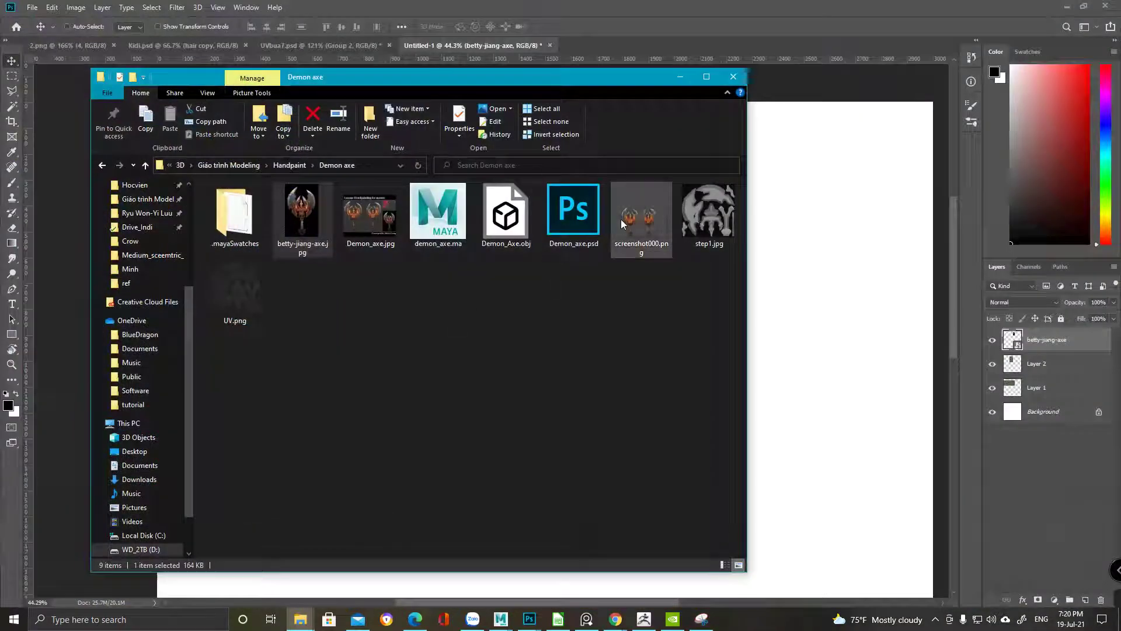
Open Demon_axe.psd and save it as a JPEG replacing step1.jpg
double_click(567, 218)
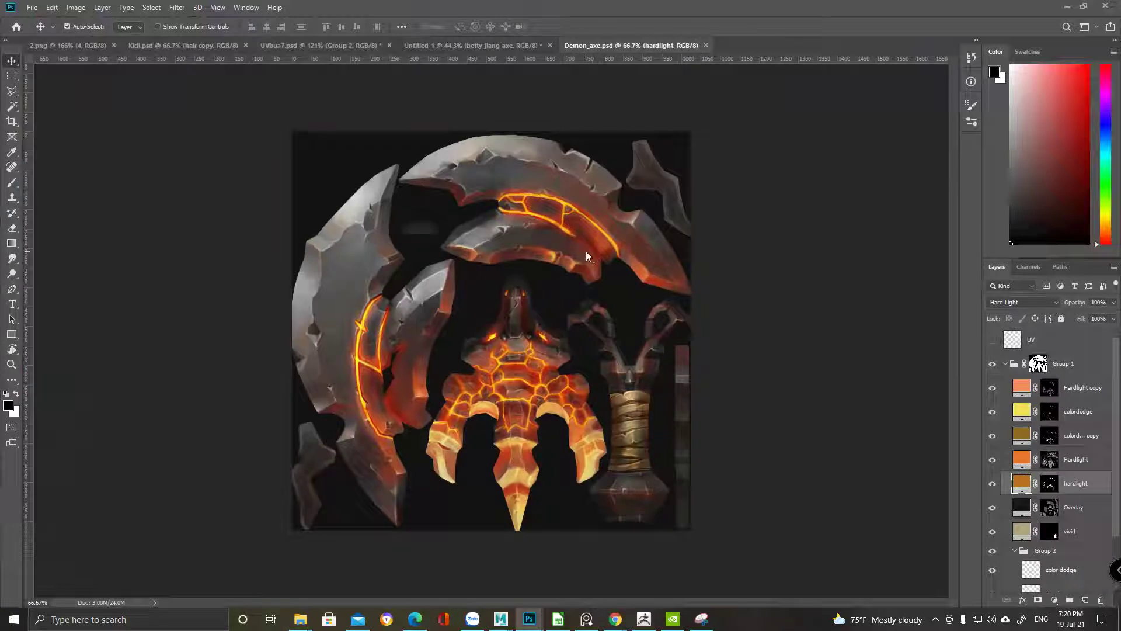
key("ctrl+shift+s")
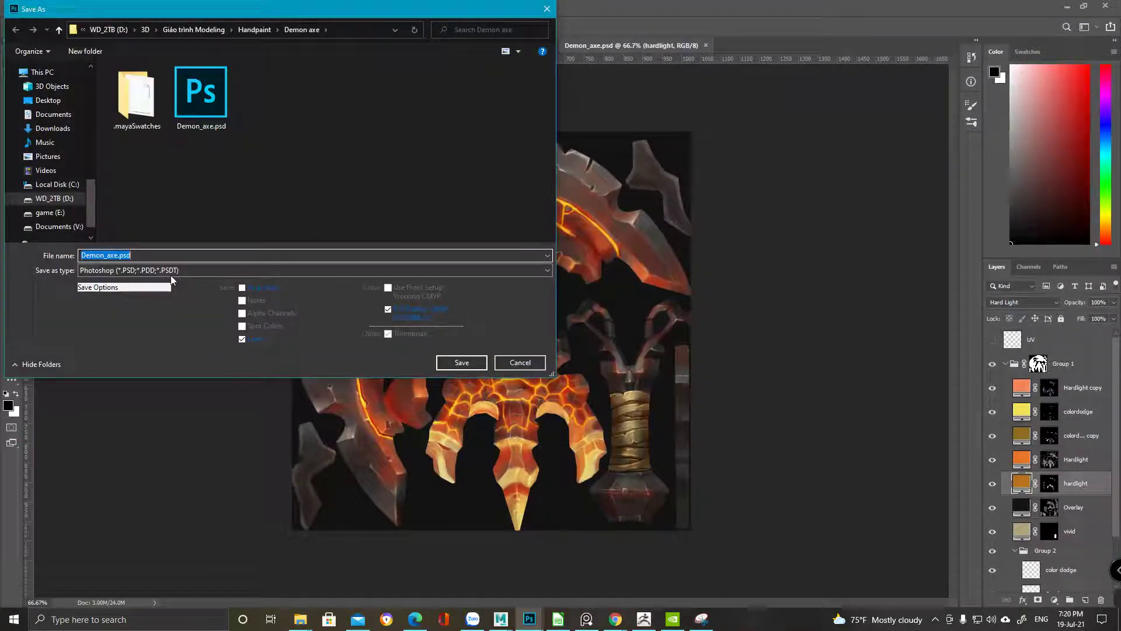
left_click(175, 271)
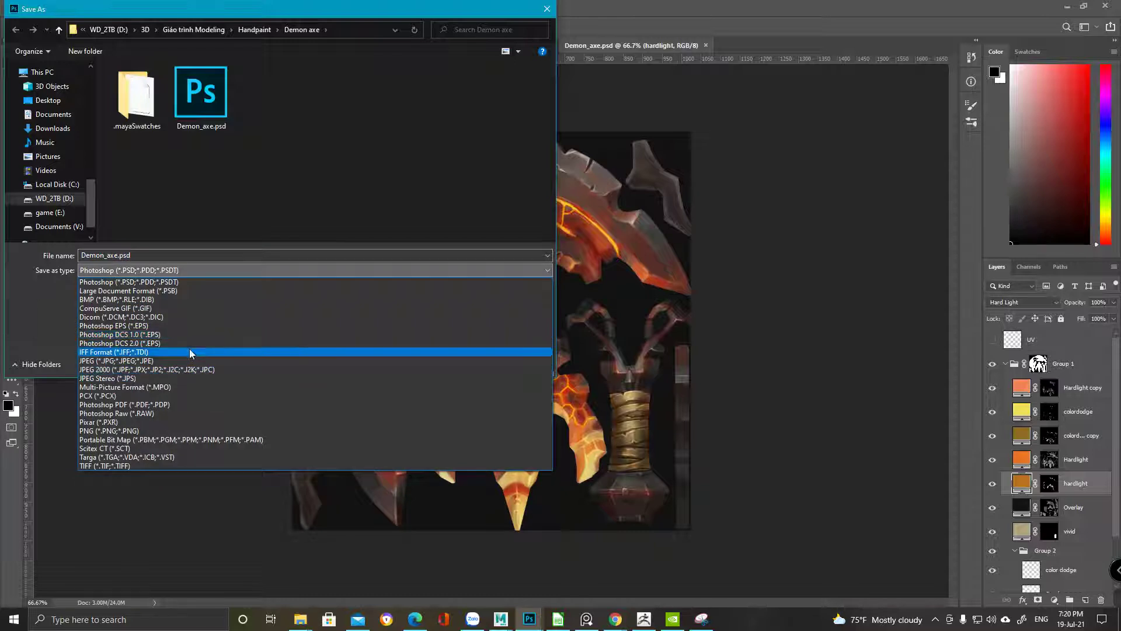
left_click(190, 361)
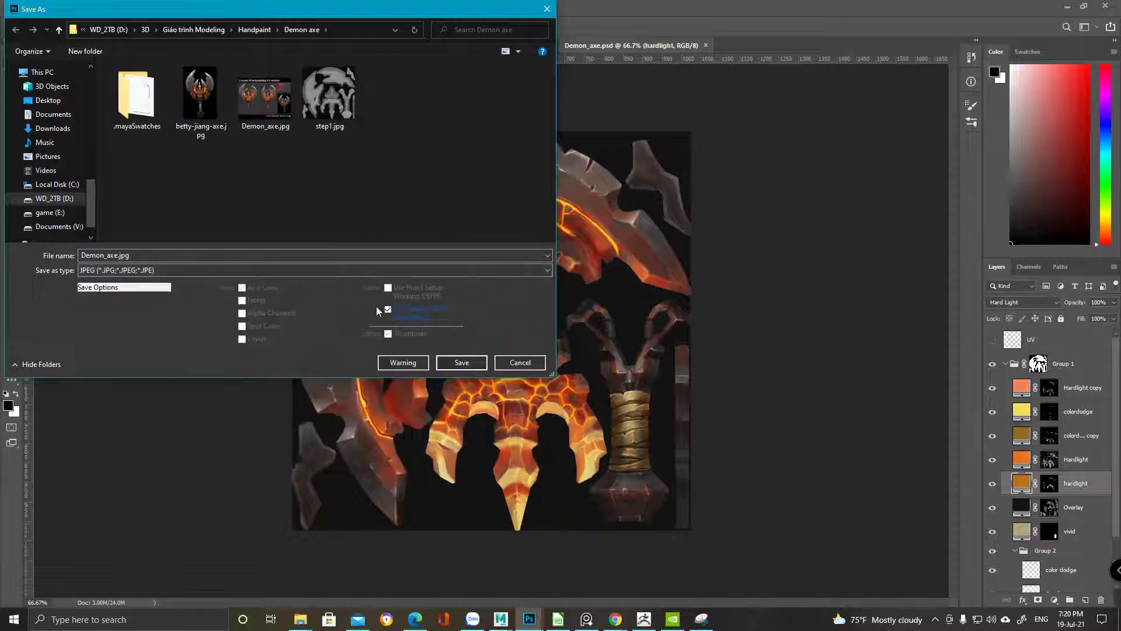
left_click(329, 96)
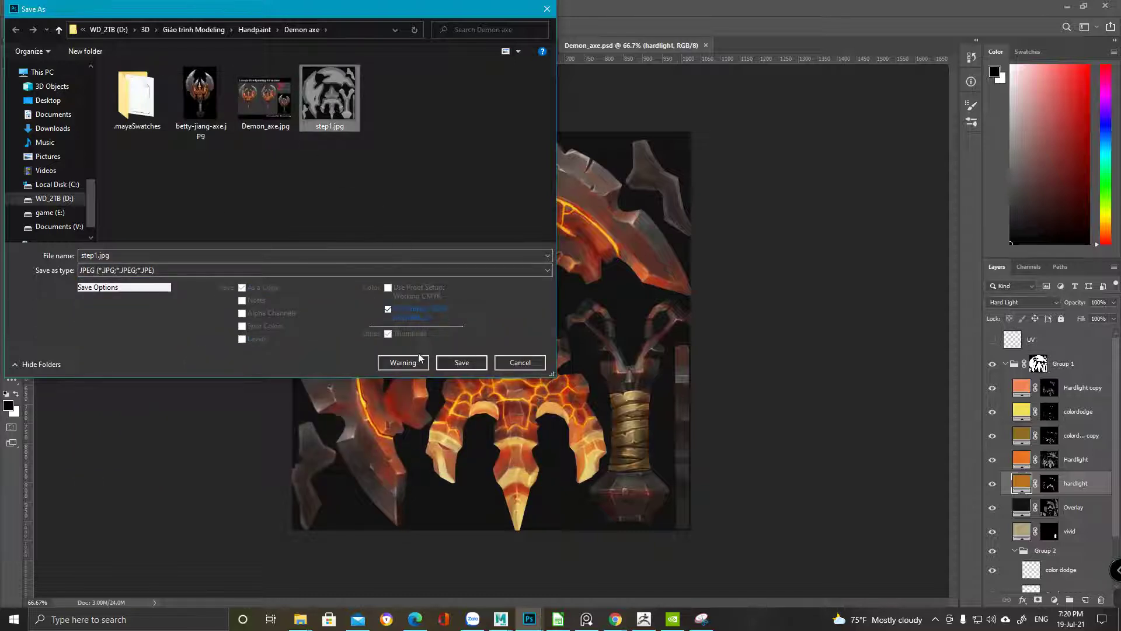
left_click(461, 364)
left_click(593, 314)
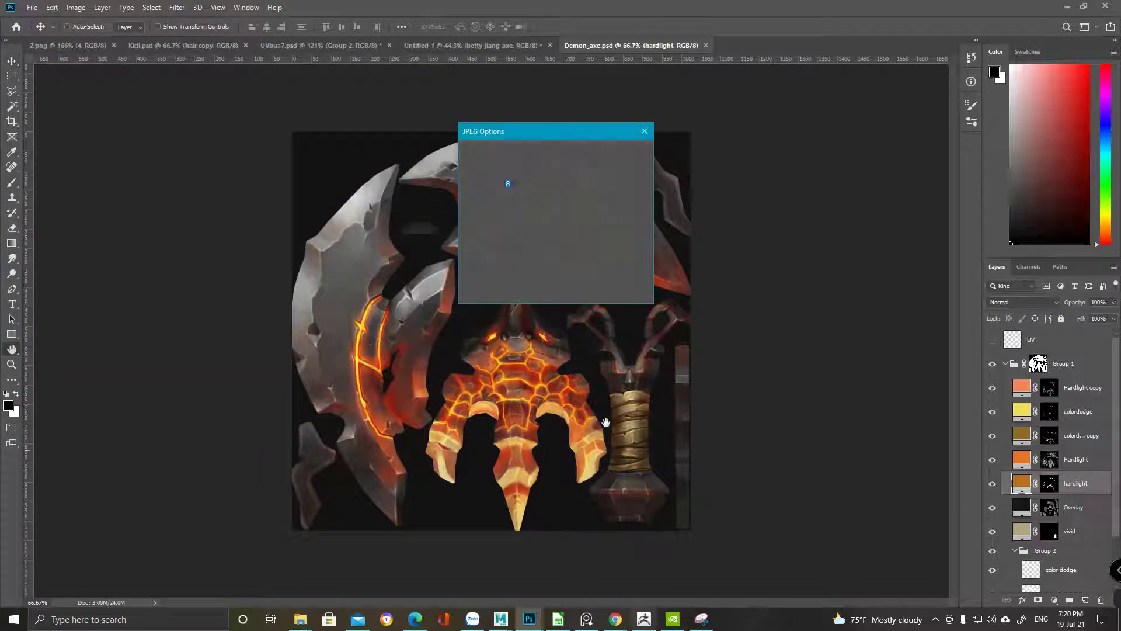
left_click(624, 154)
left_click(438, 47)
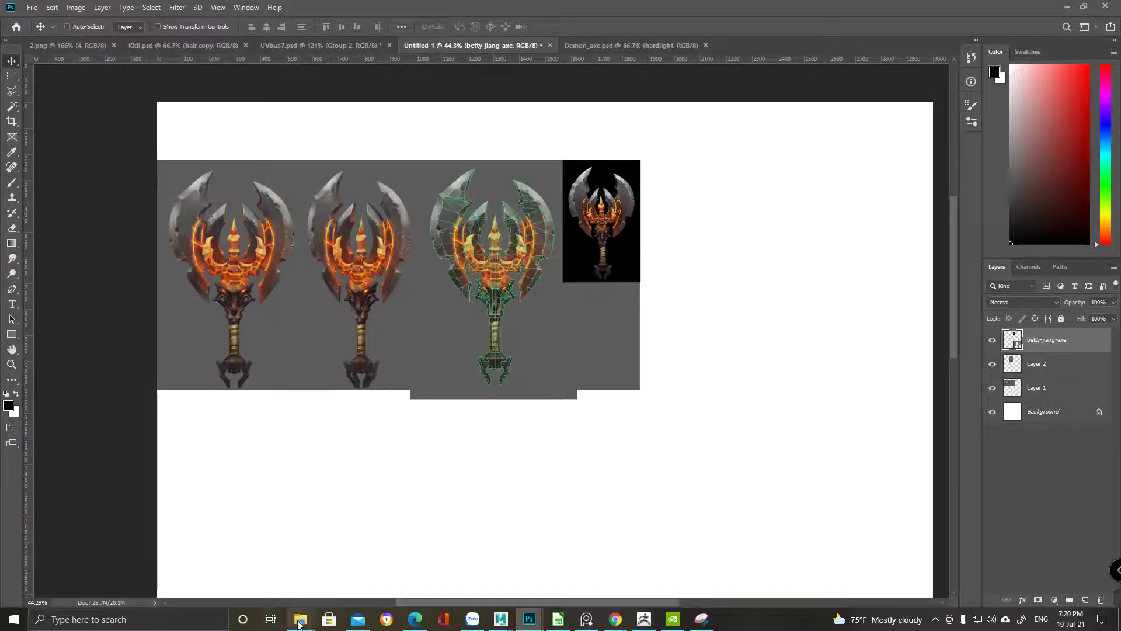
Place step1.jpg on the sheet, scaled to about 39% below the black-backed axe render
mouse_move(300, 618)
left_click(328, 572)
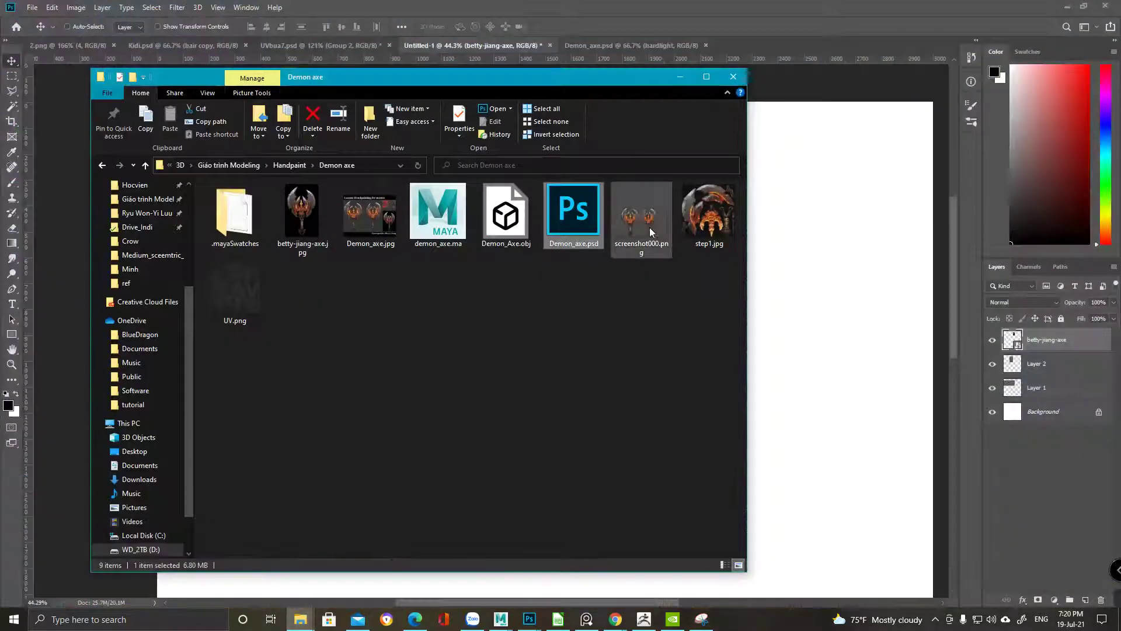
left_click(719, 219)
left_click(845, 371)
left_click_drag(845, 370, 744, 400)
left_click_drag(597, 314, 730, 383)
left_click_drag(810, 547, 632, 404)
left_click_drag(623, 297, 616, 300)
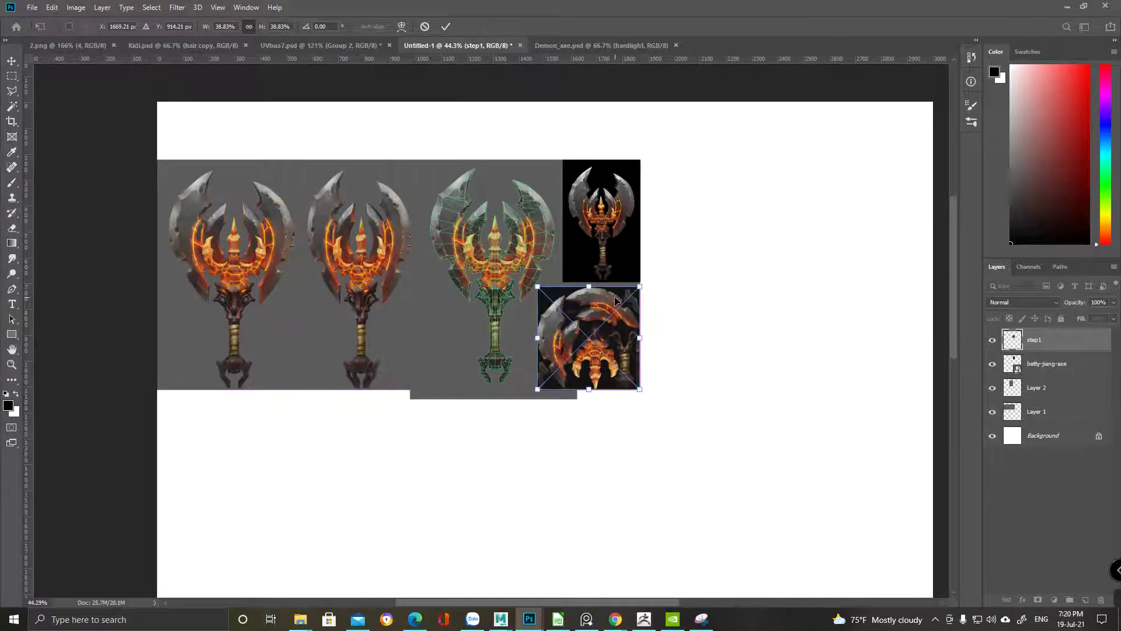
key("Return")
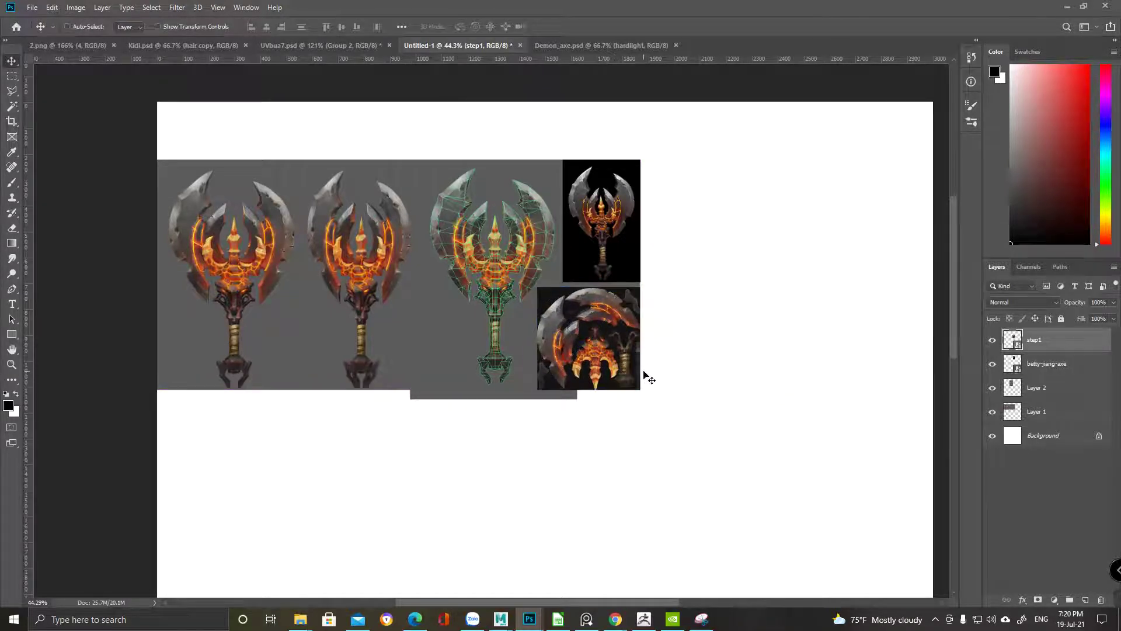
scroll(648, 378, "down", 1, "alt")
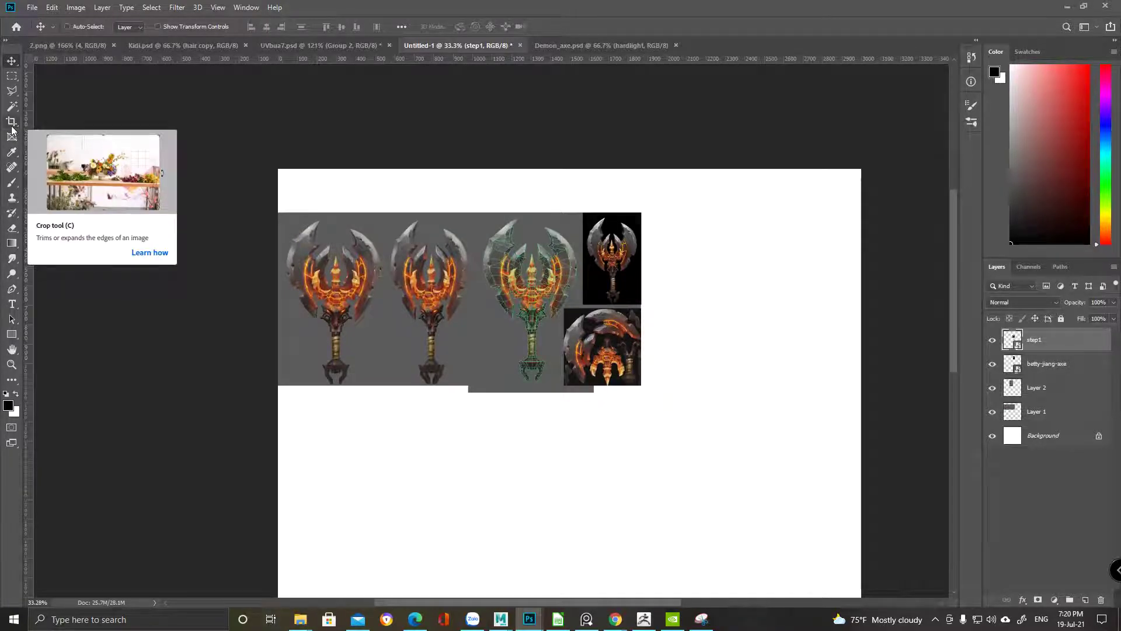
Crop the canvas to 1968×1113 px around the axe images and check the result
left_click(11, 125)
scroll(643, 469, "down", 1, "alt")
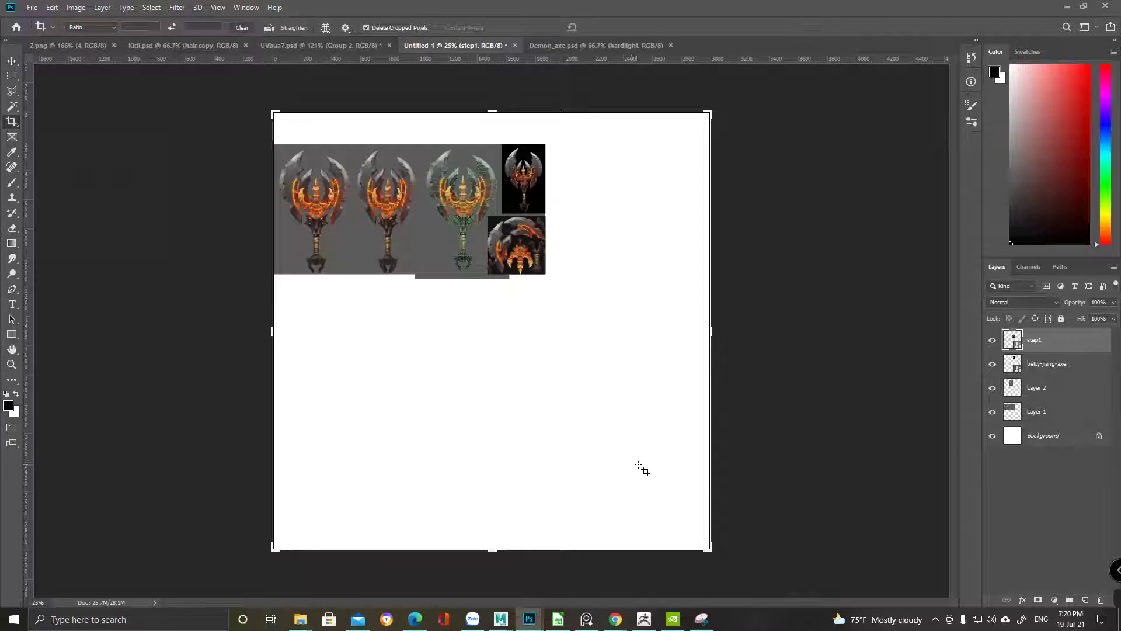
left_click_drag(716, 551, 631, 416)
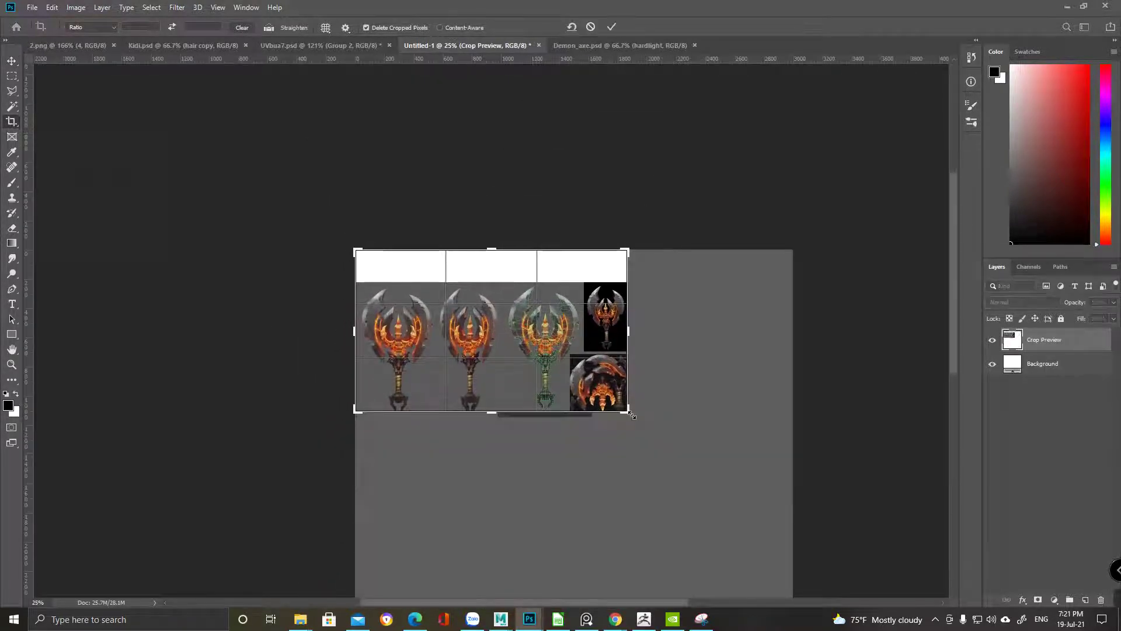
key("Return")
scroll(634, 418, "up", 5, "alt")
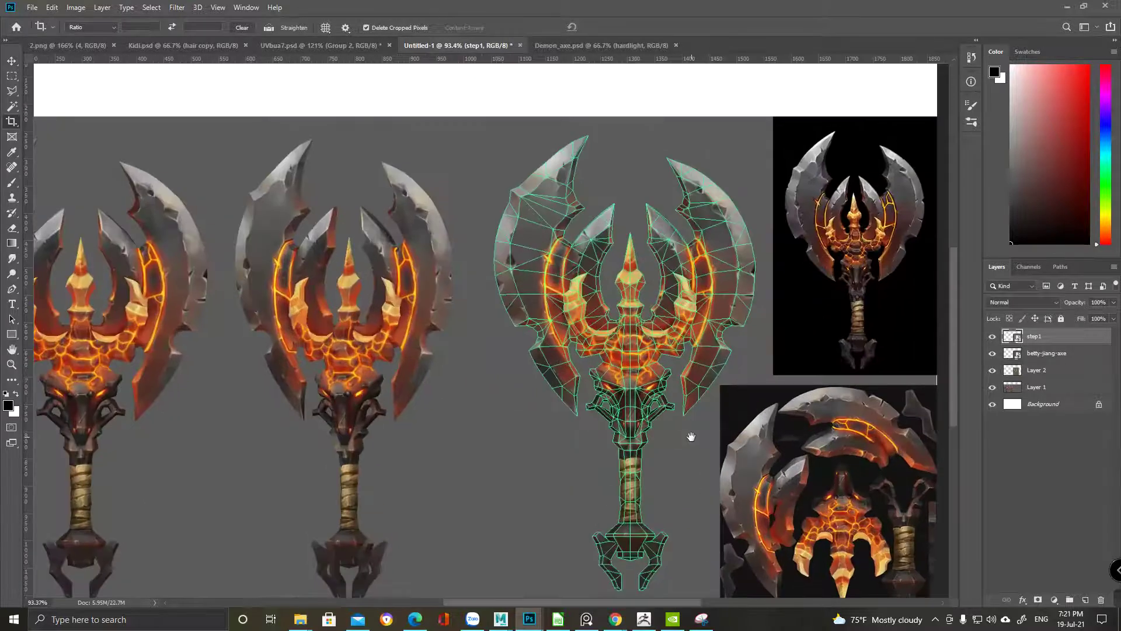
left_click_drag(691, 437, 591, 377)
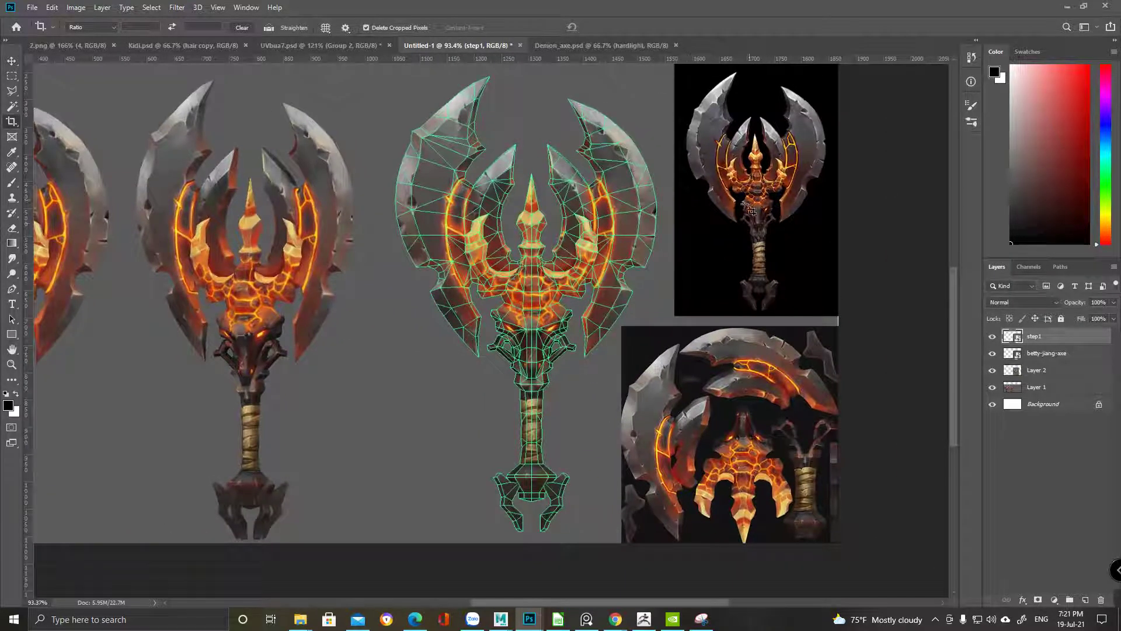
scroll(555, 287, "down", 3, "alt")
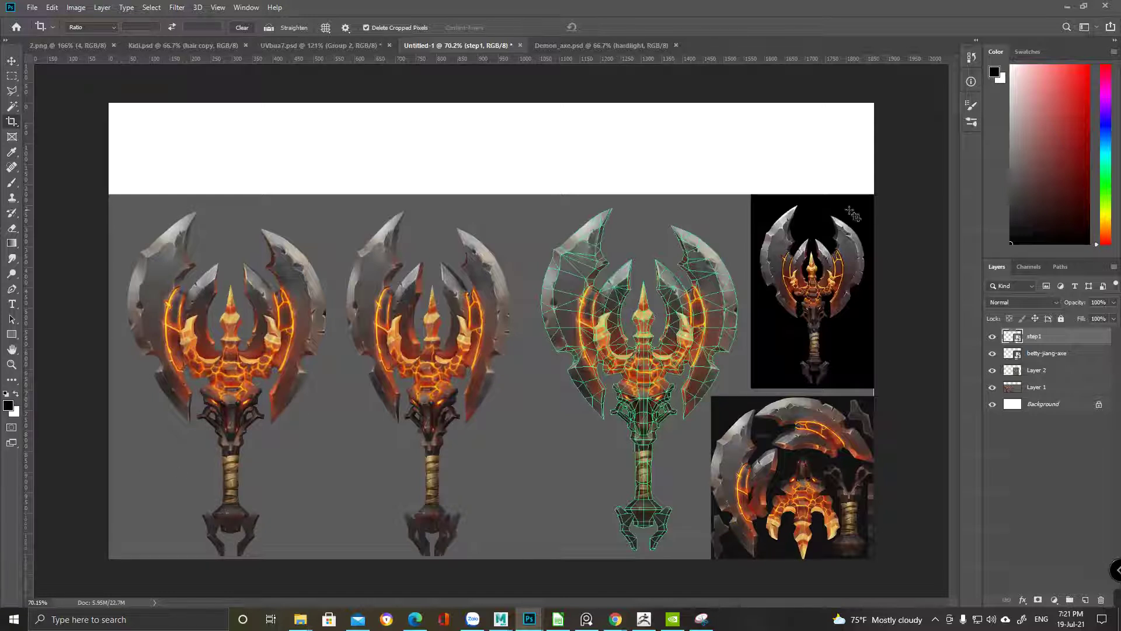
Fill the Background layer black, then lighten it to dark grey with Hue/Saturation Lightness +20
left_click(1062, 408)
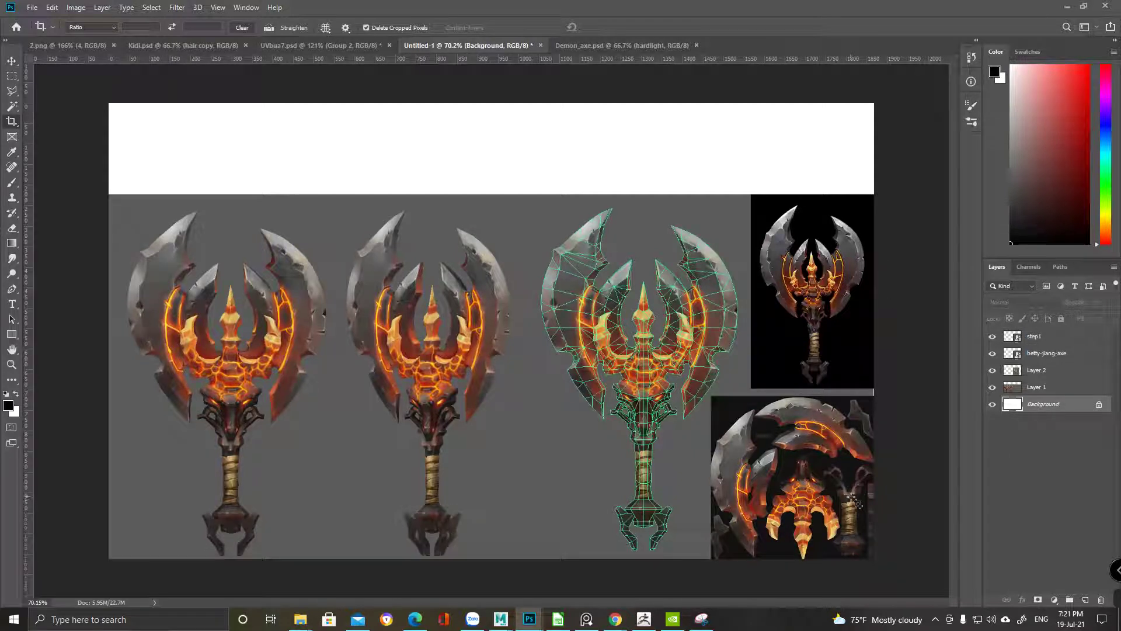
key("alt+BackSpace")
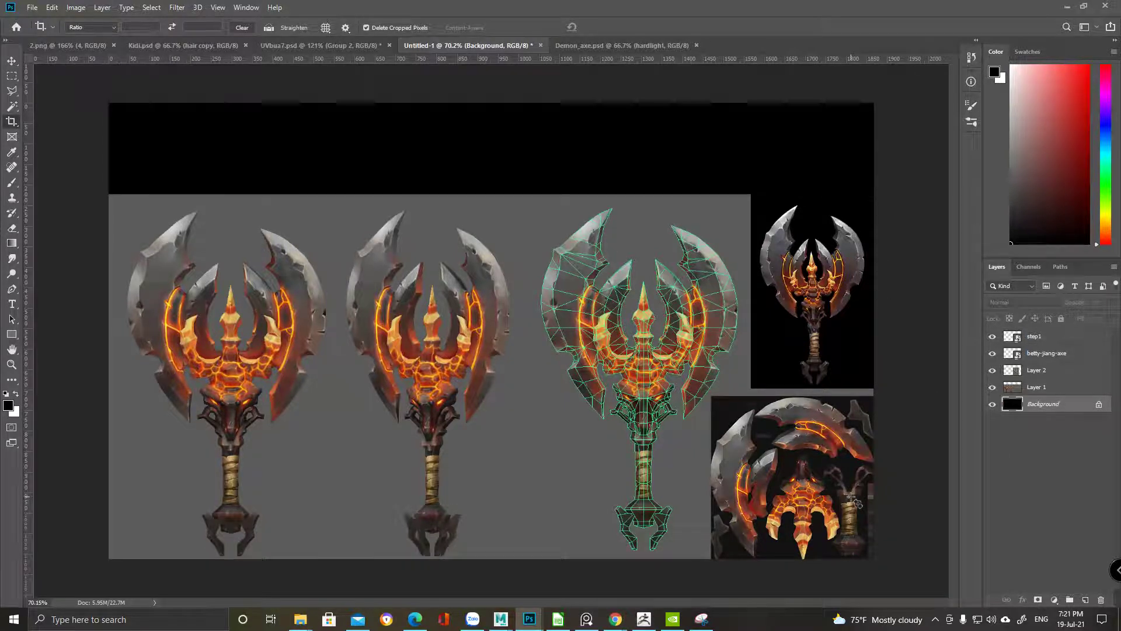
key("ctrl")
key("ctrl+u")
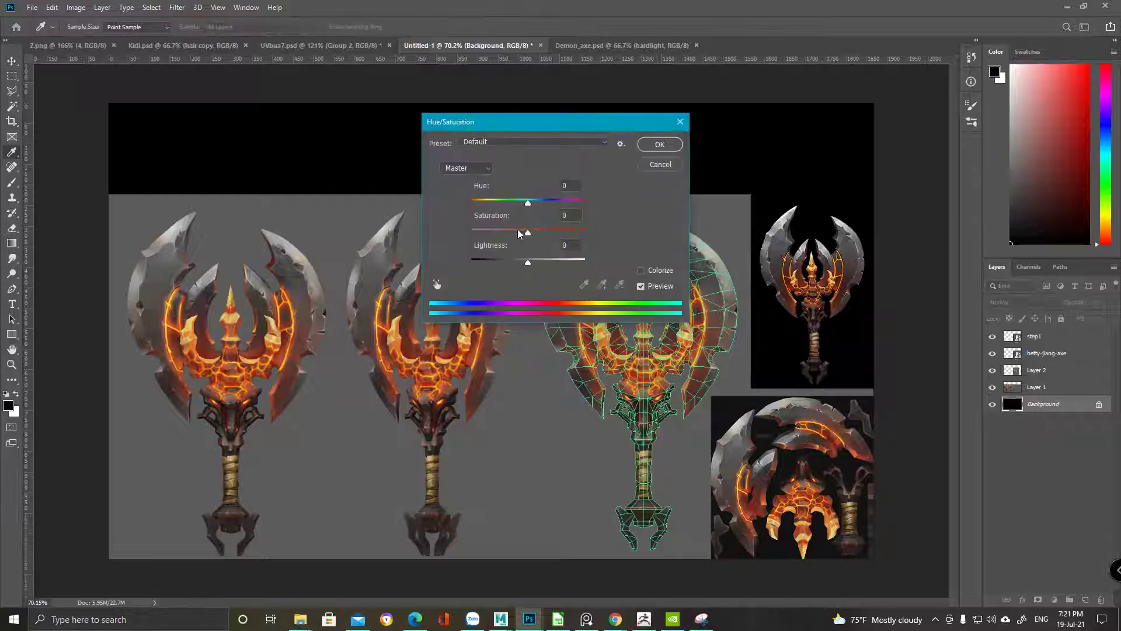
mouse_move(528, 265)
left_mouse_down()
mouse_move(512, 265)
mouse_move(573, 265)
mouse_move(542, 266)
left_mouse_up()
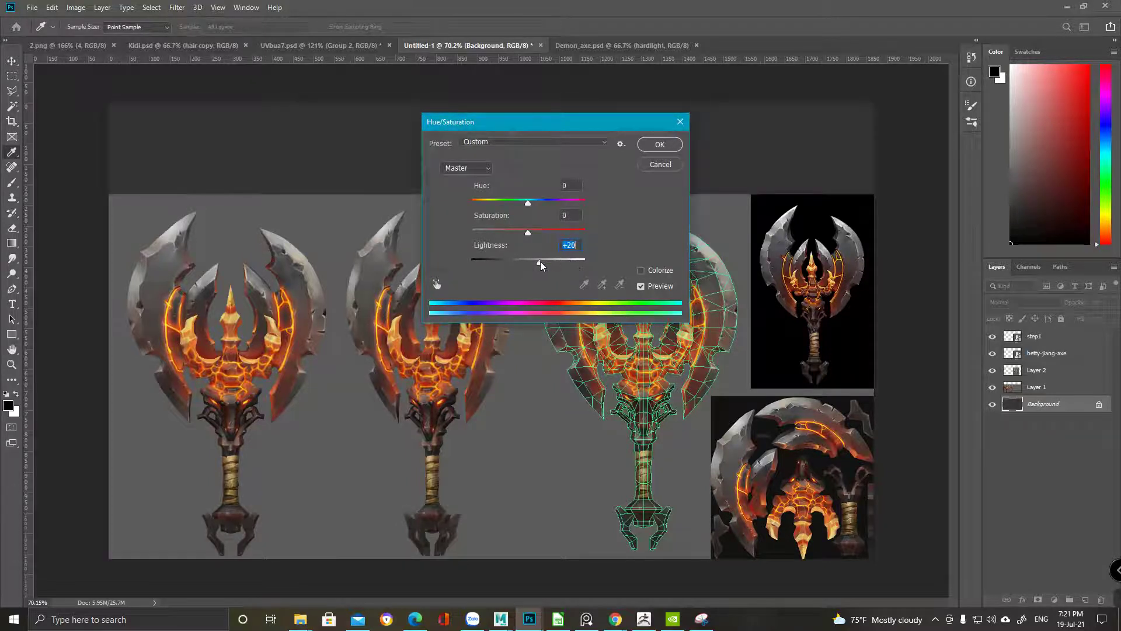
left_click(659, 145)
key("c")
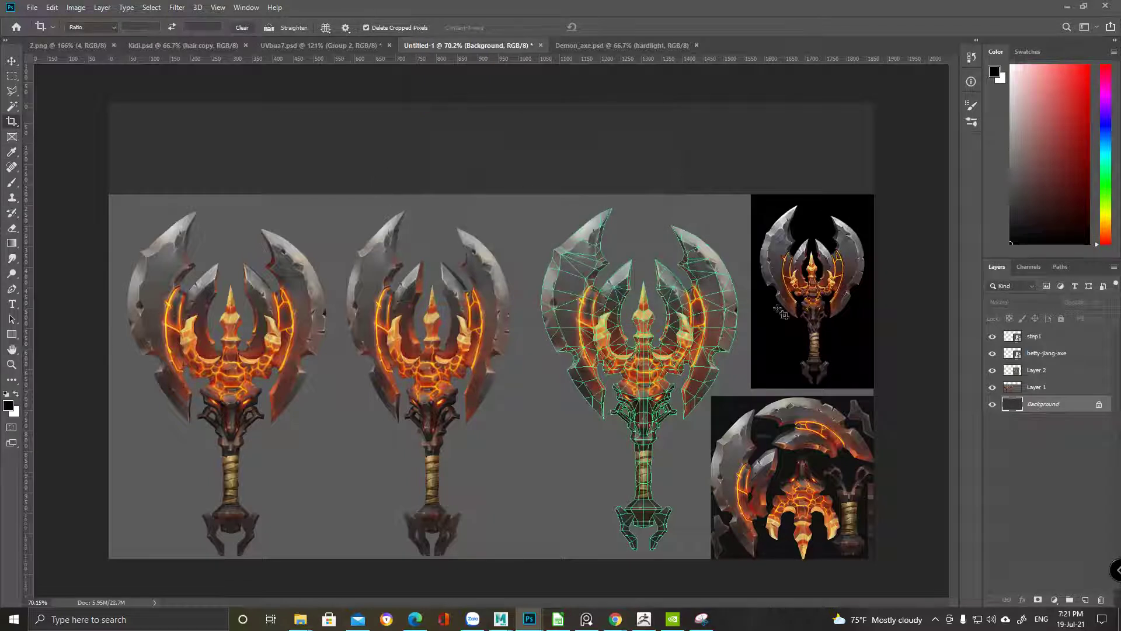
left_click(1050, 338)
Add the title text at the sheet's top left and make it white
key("t")
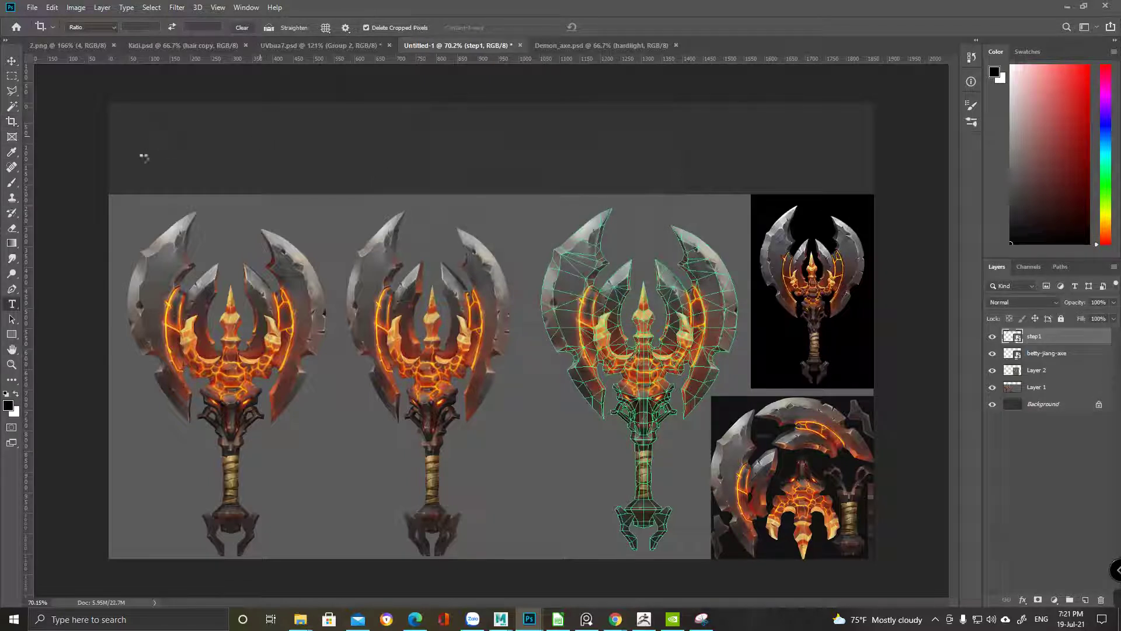
left_click(139, 145)
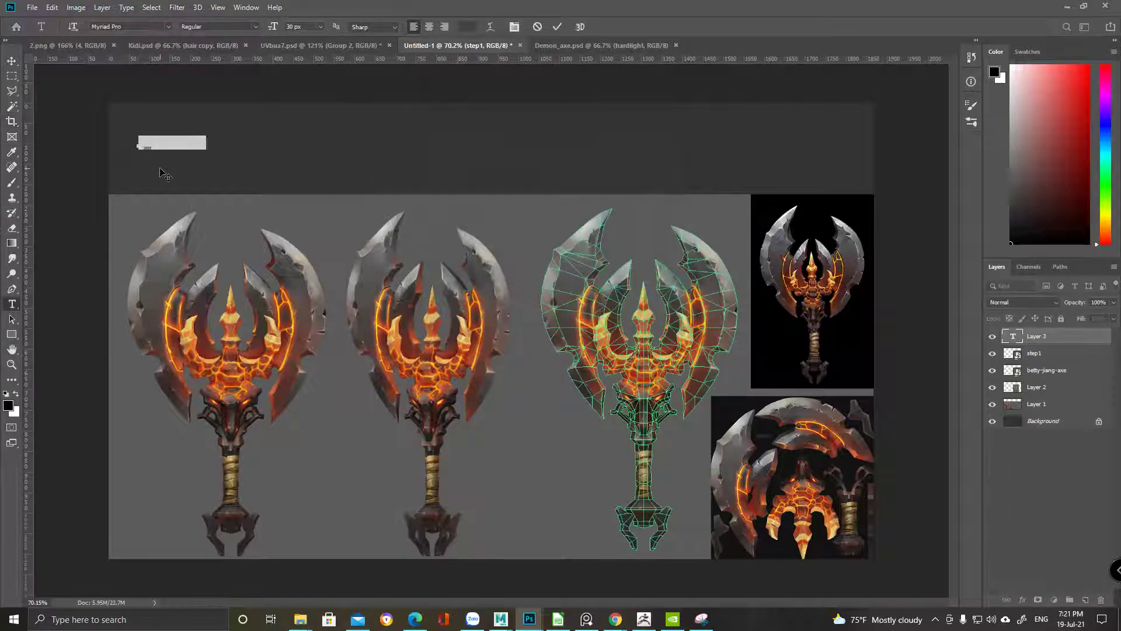
type("Step")
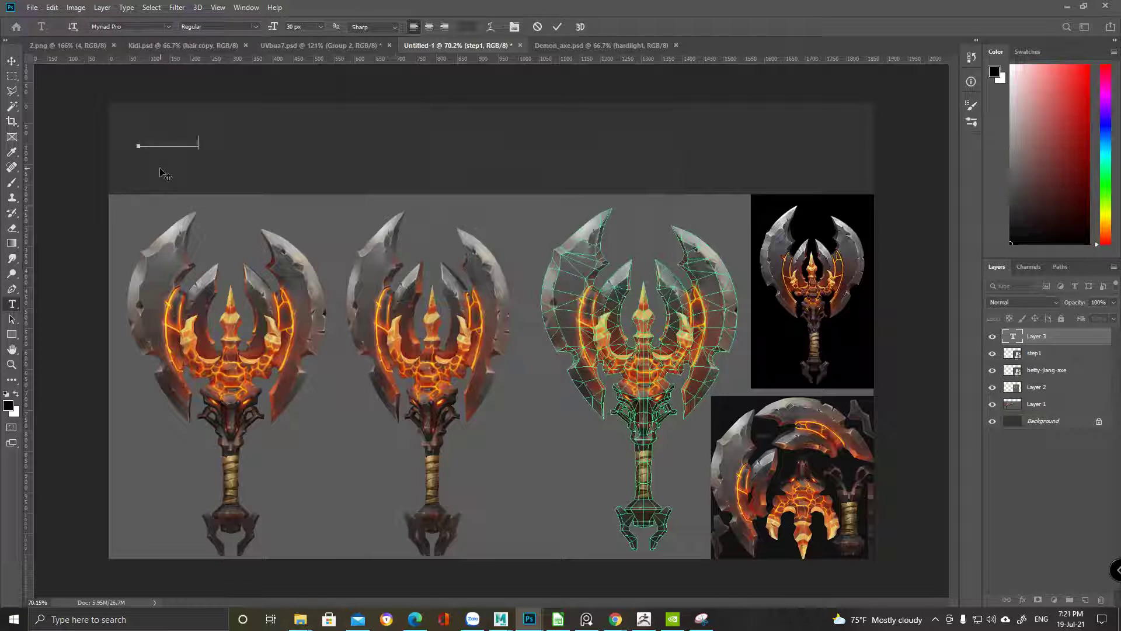
left_click_drag(197, 145, 134, 145)
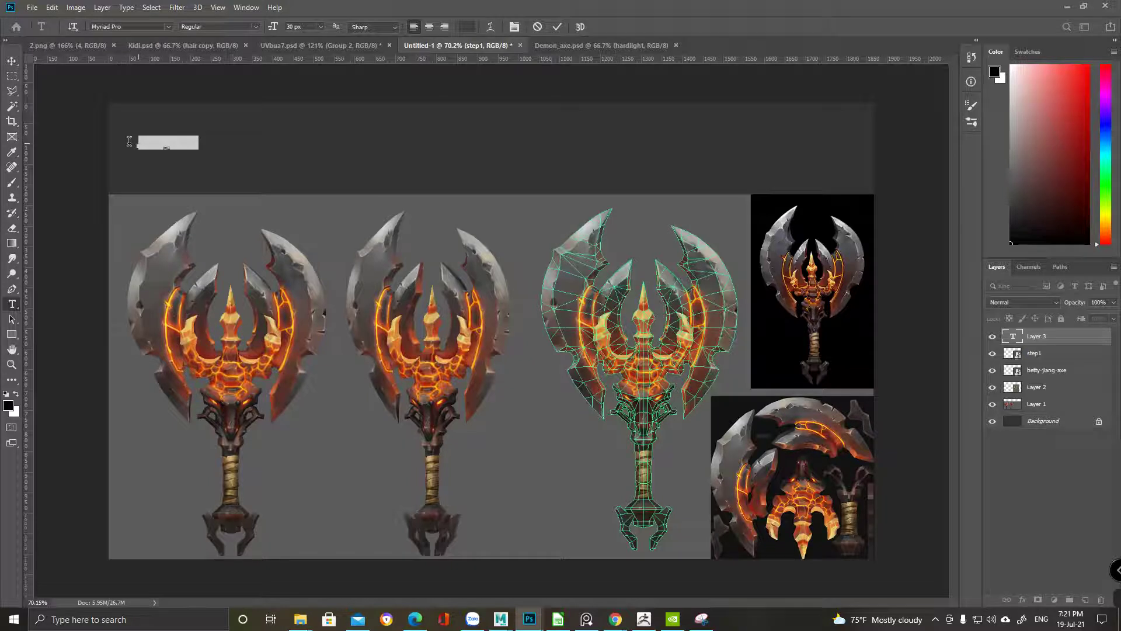
left_click(461, 27)
left_click(844, 287)
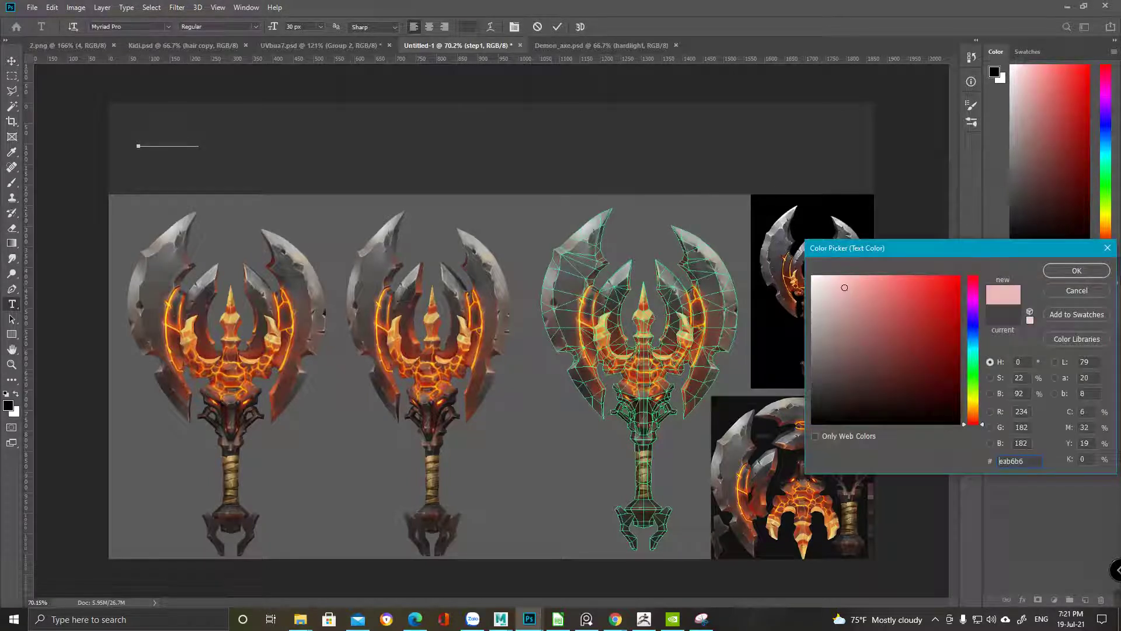
left_click_drag(826, 293, 801, 276)
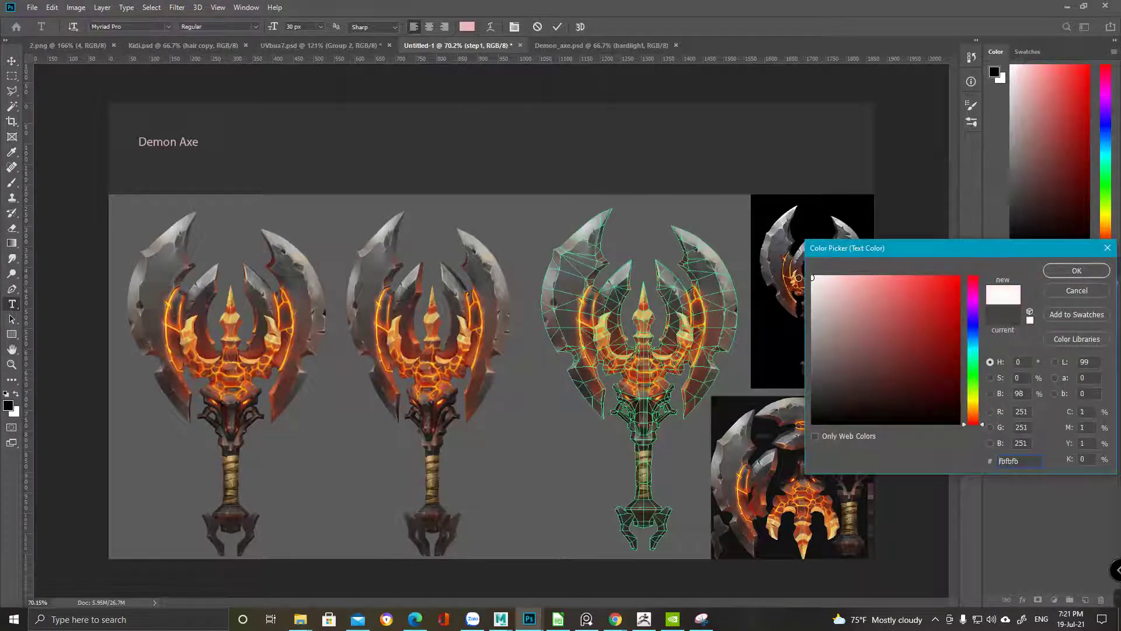
left_click(1076, 271)
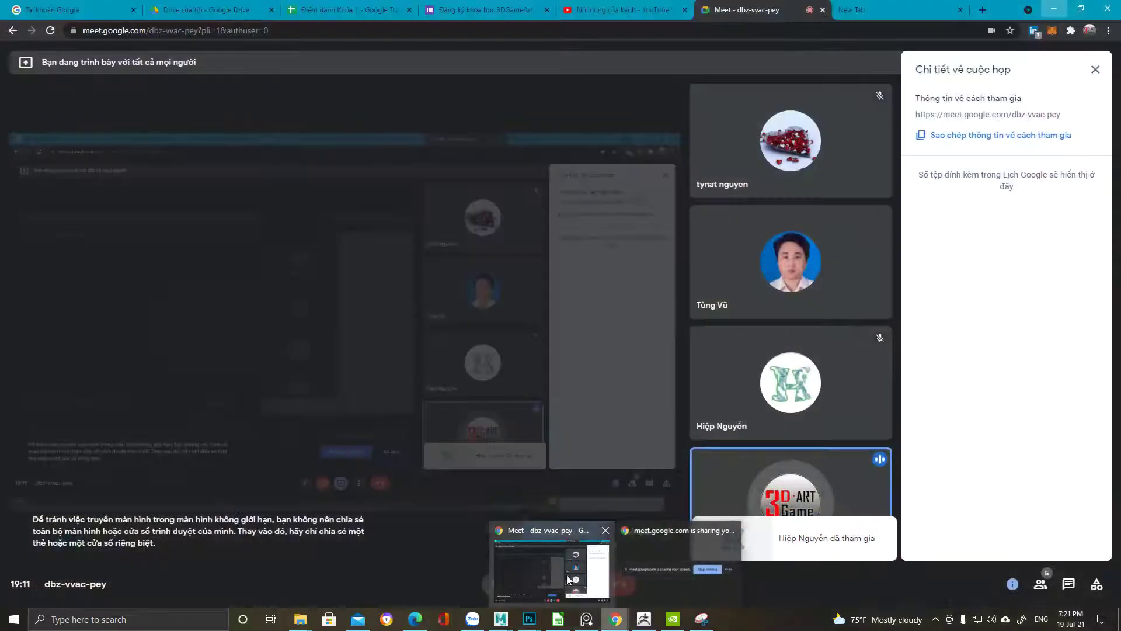
Admit the person asking to join the Google Meet call
left_click(563, 561)
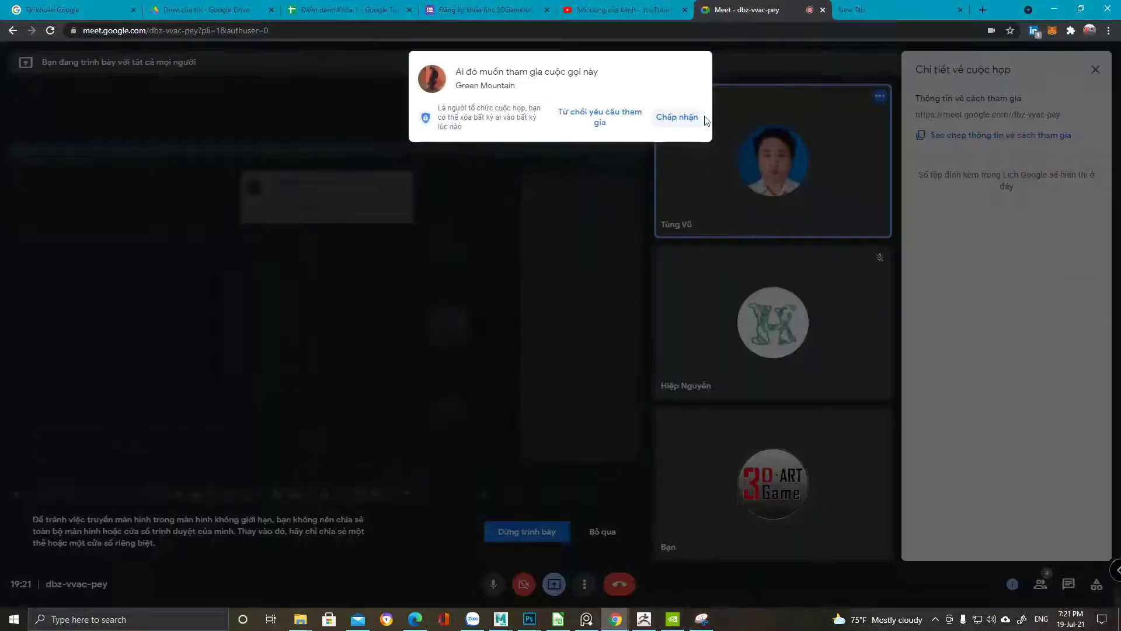
left_click(676, 115)
left_click(1054, 11)
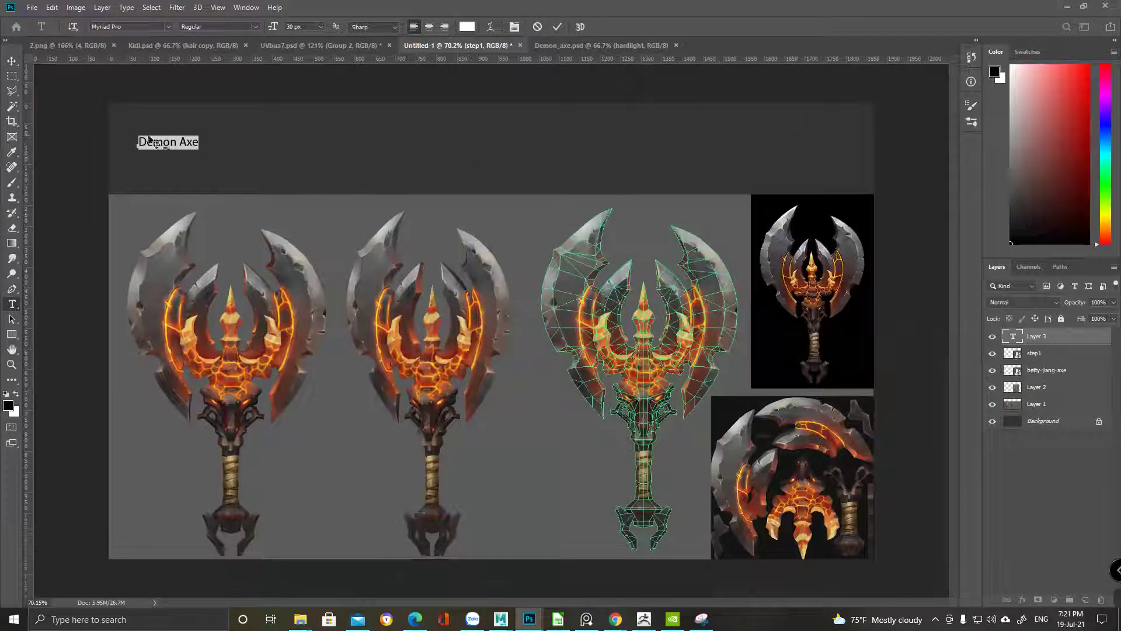
Scale the Demon Axe title to about 360% and move it to the header's top-left
left_click(11, 62)
key("ctrl+t")
left_click_drag(200, 151, 354, 183)
left_click_drag(303, 158, 290, 153)
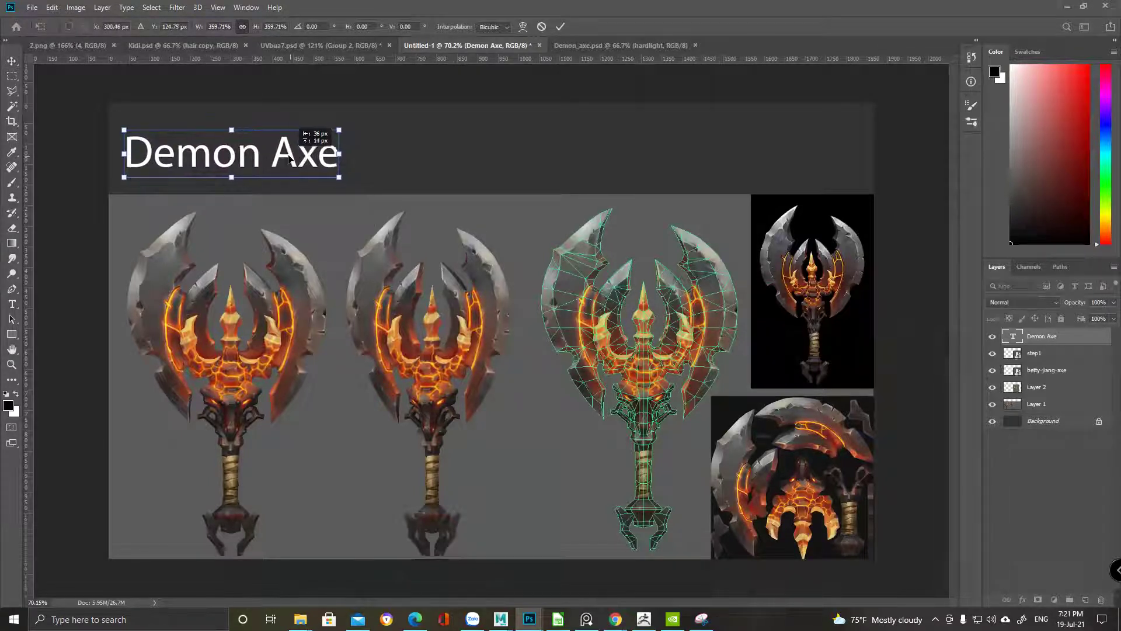
key("Return")
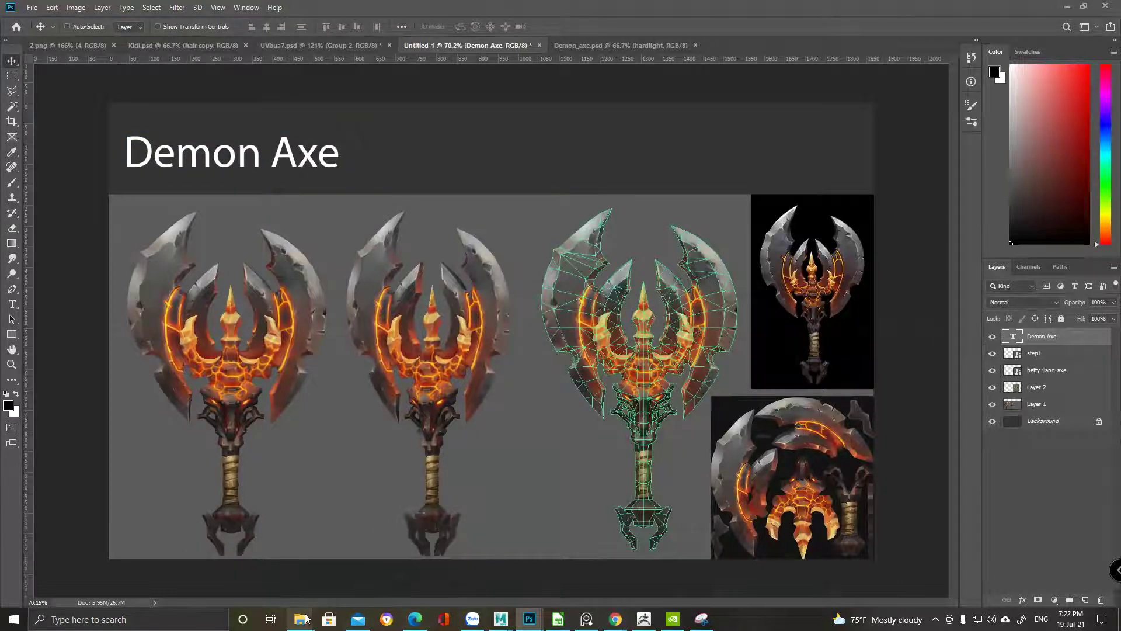
Start renaming the reference axe image file, selecting the artist-name part of its name
mouse_move(305, 618)
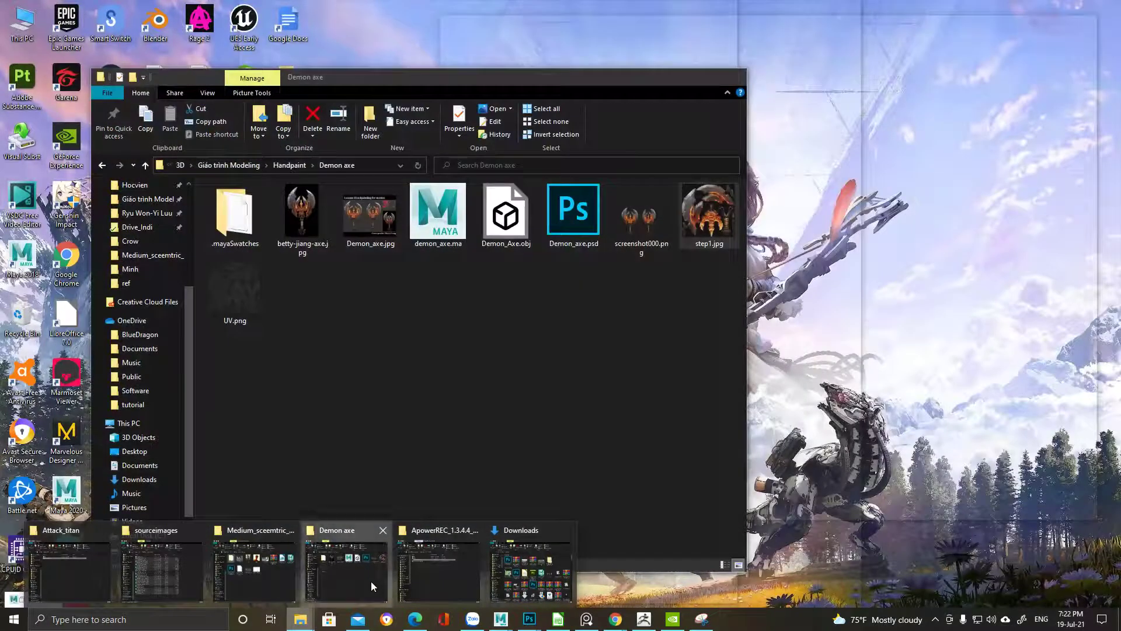
left_click(370, 580)
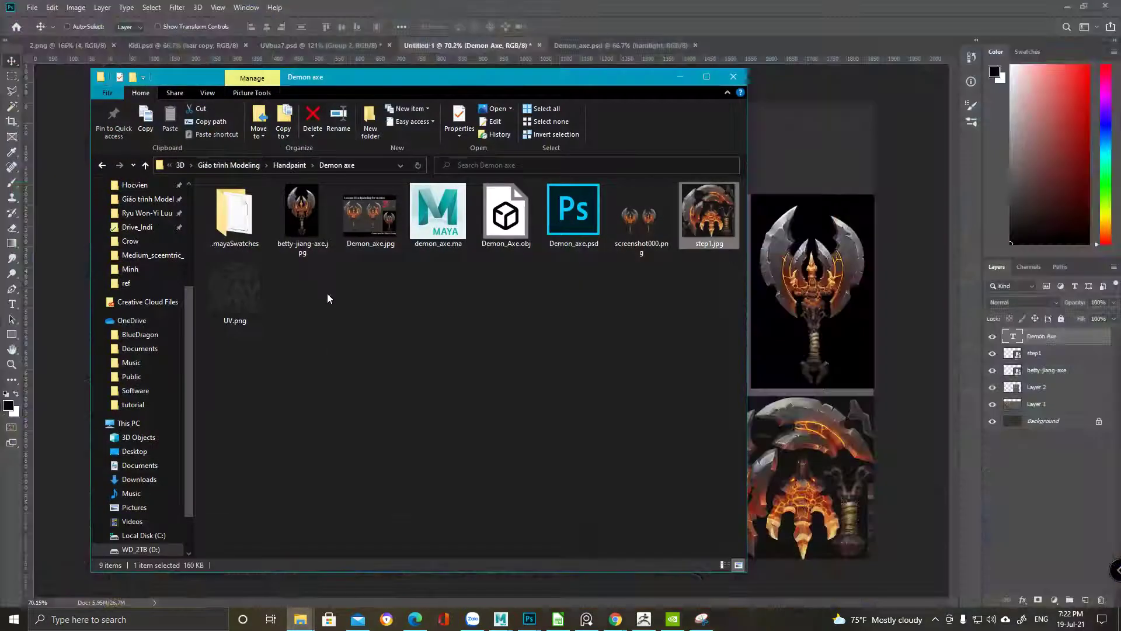
left_click(317, 249)
right_click(317, 248)
left_click(205, 581)
left_click(319, 240)
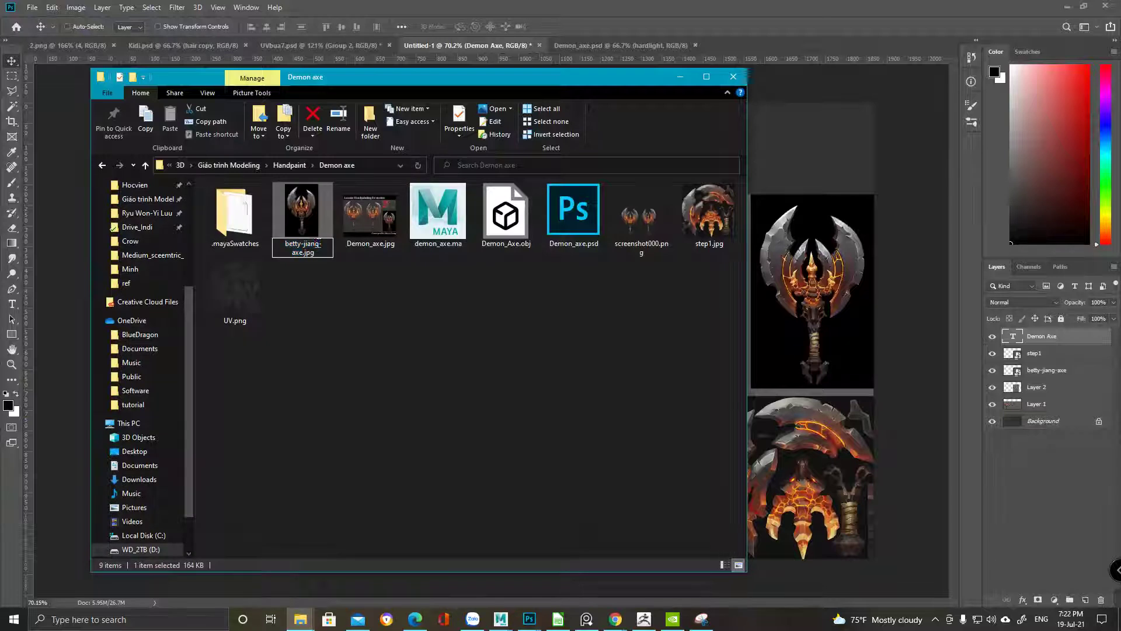
double_click(319, 245)
Append a hyphen and the artist's name, capitalised, to the Demon Axe title
left_click(672, 5)
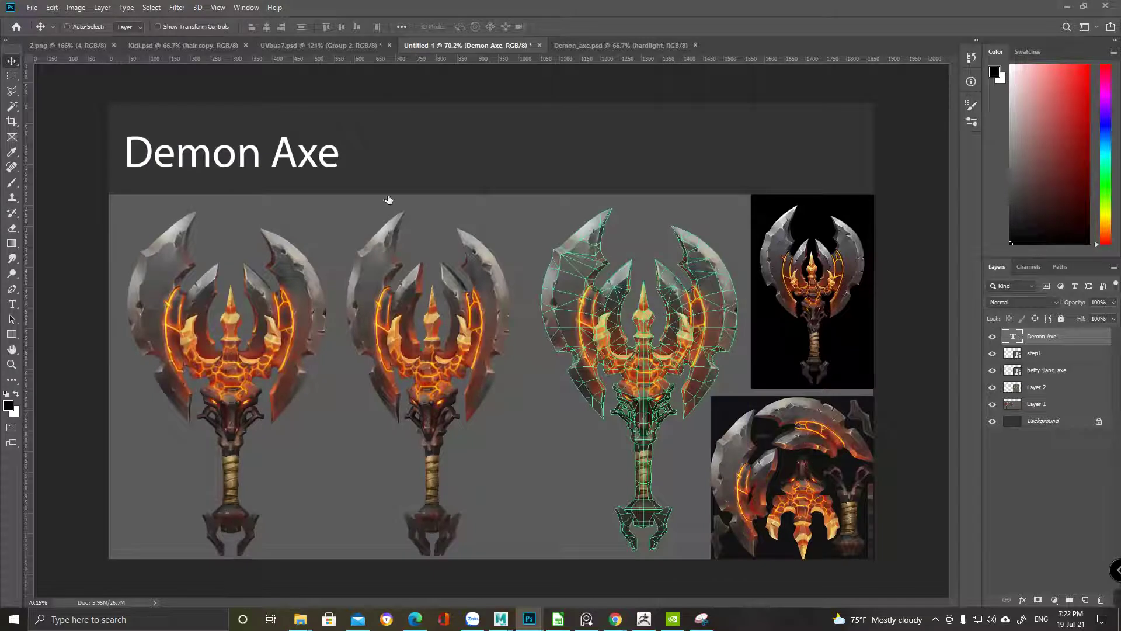
double_click(353, 164)
left_click(347, 156)
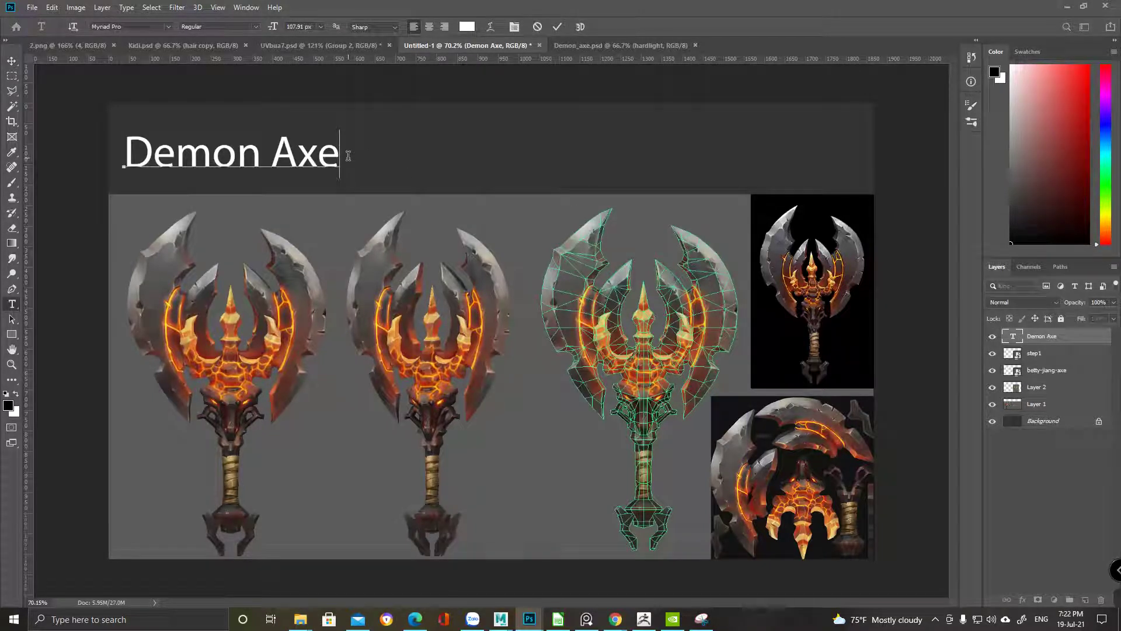
type("-betty-jiang")
key("Left")
key("Left")
key("Left")
key("Left")
key("Left")
key("Left")
key("Left")
key("Left")
key("Left")
key("Left")
key("BackSpace")
type("B")
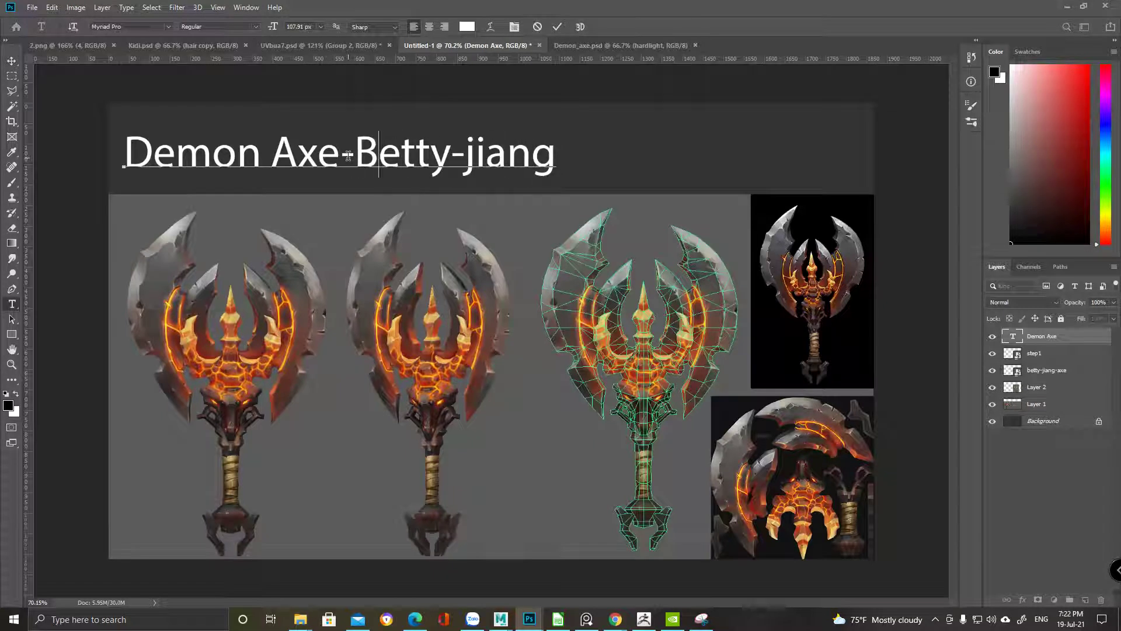
key("ctrl+Return")
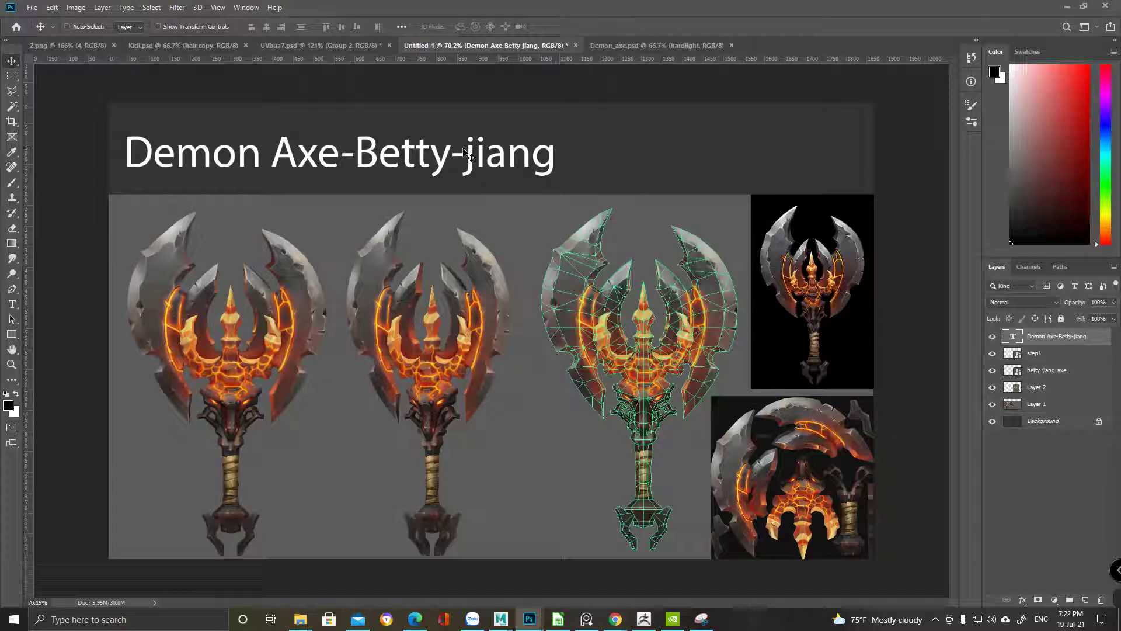
Shrink the title to about 64% and duplicate it below and to the right
left_click_drag(556, 153, 403, 150)
key("Return")
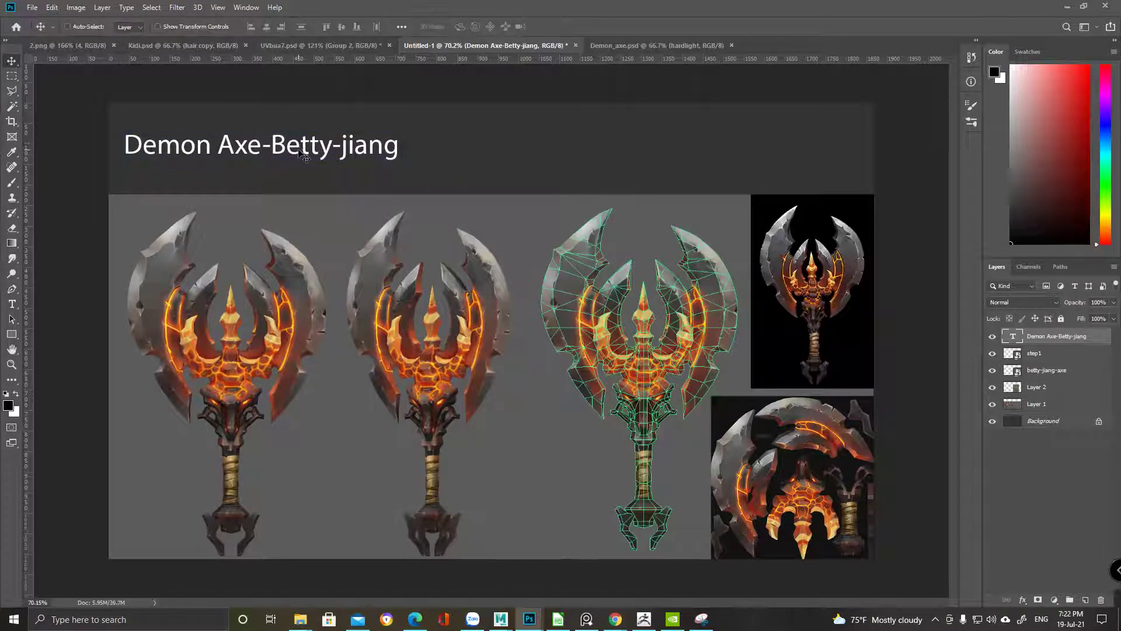
left_click_drag(299, 152, 596, 191, "alt")
Change the duplicated title text to 'tris', then bring the Maya axe scene forward
double_click(1014, 337)
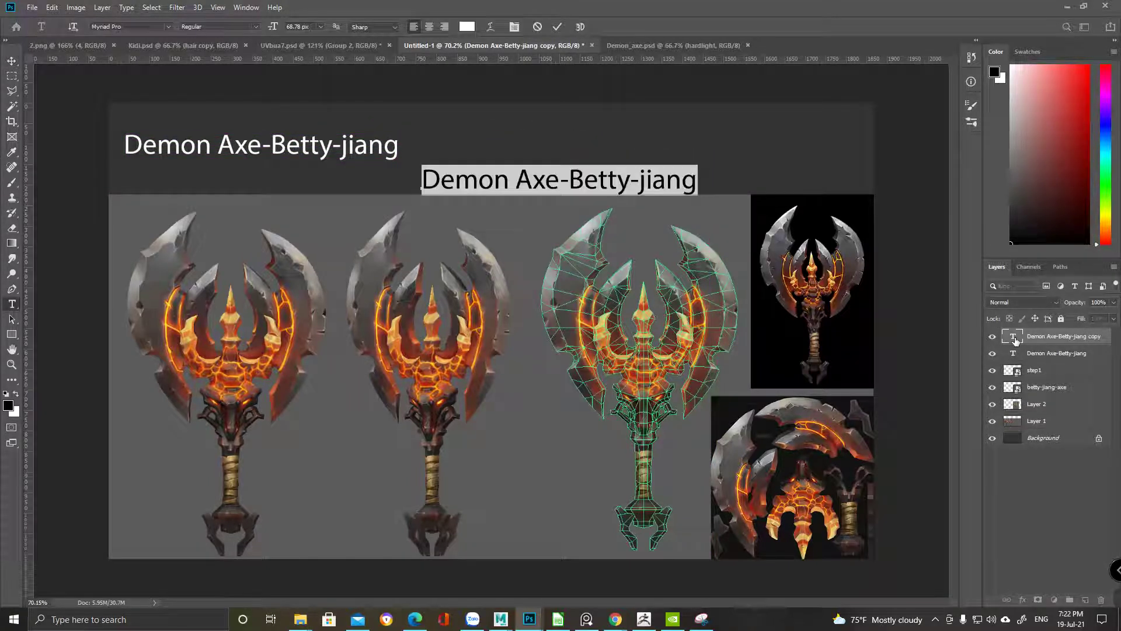
type("tris")
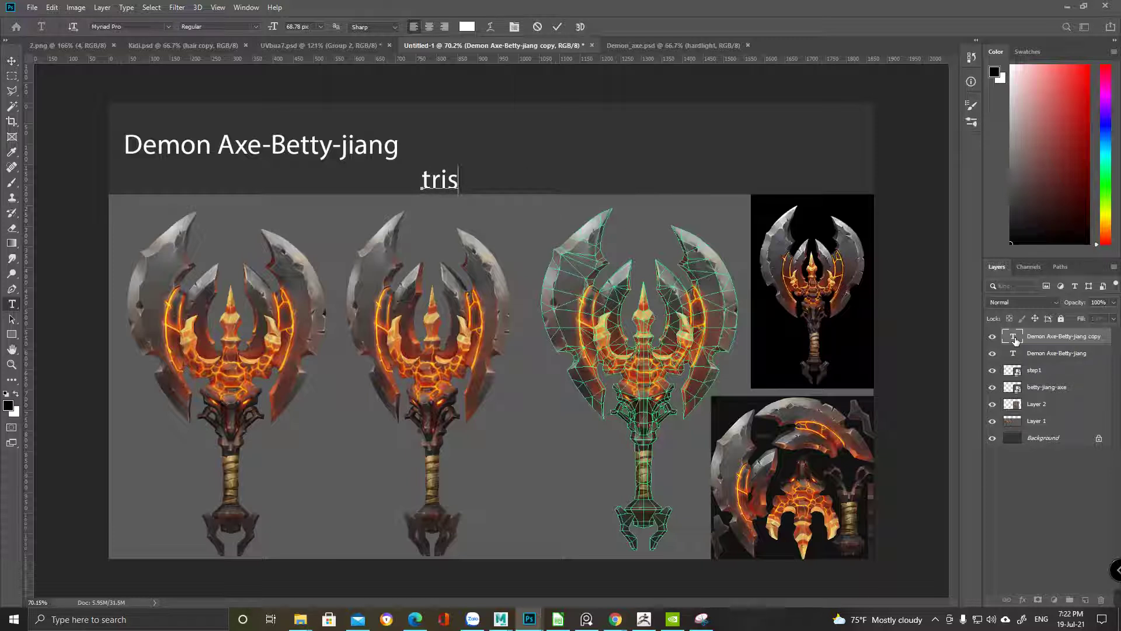
mouse_move(501, 619)
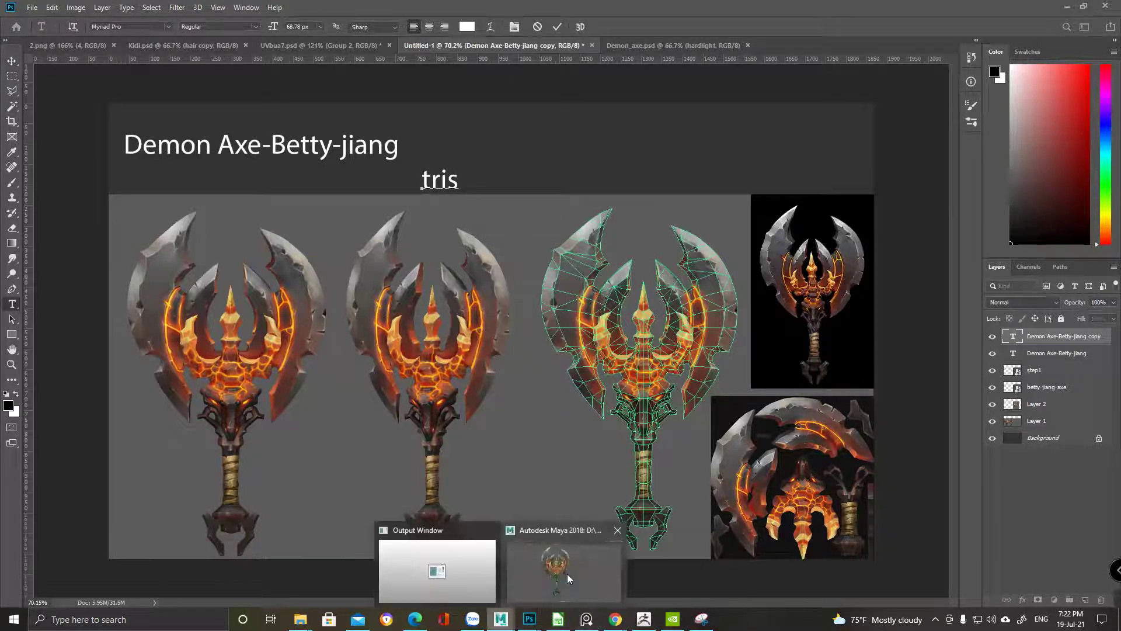
left_click(567, 573)
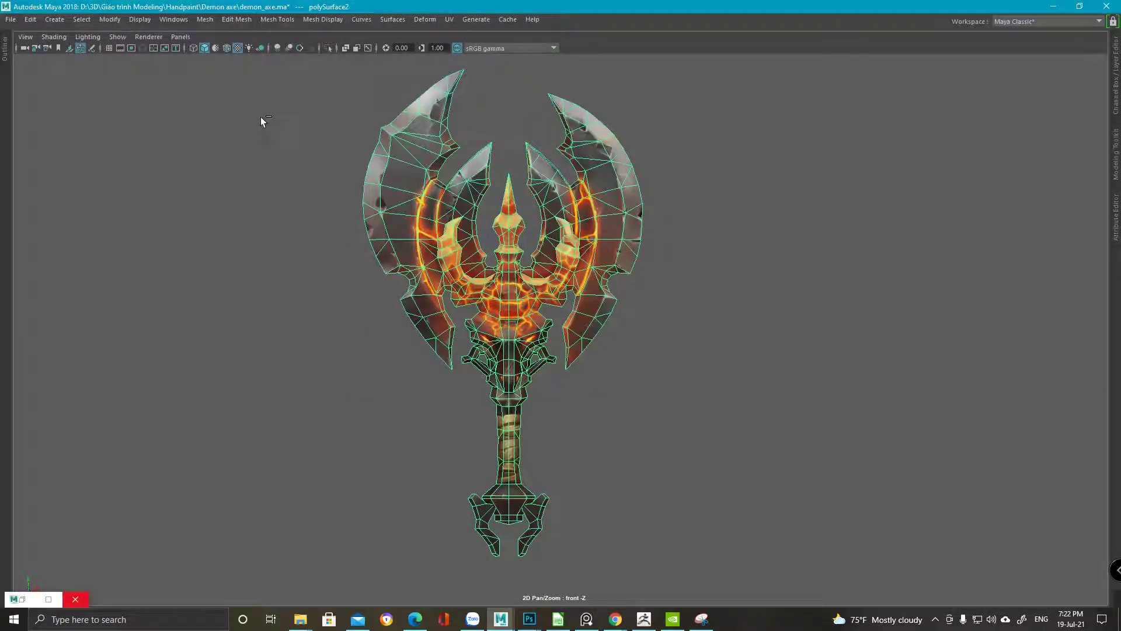
Turn on the Poly Count heads-up display and select polySurface2 to read its 1800 tris
key("ctrl+space")
left_click(140, 19)
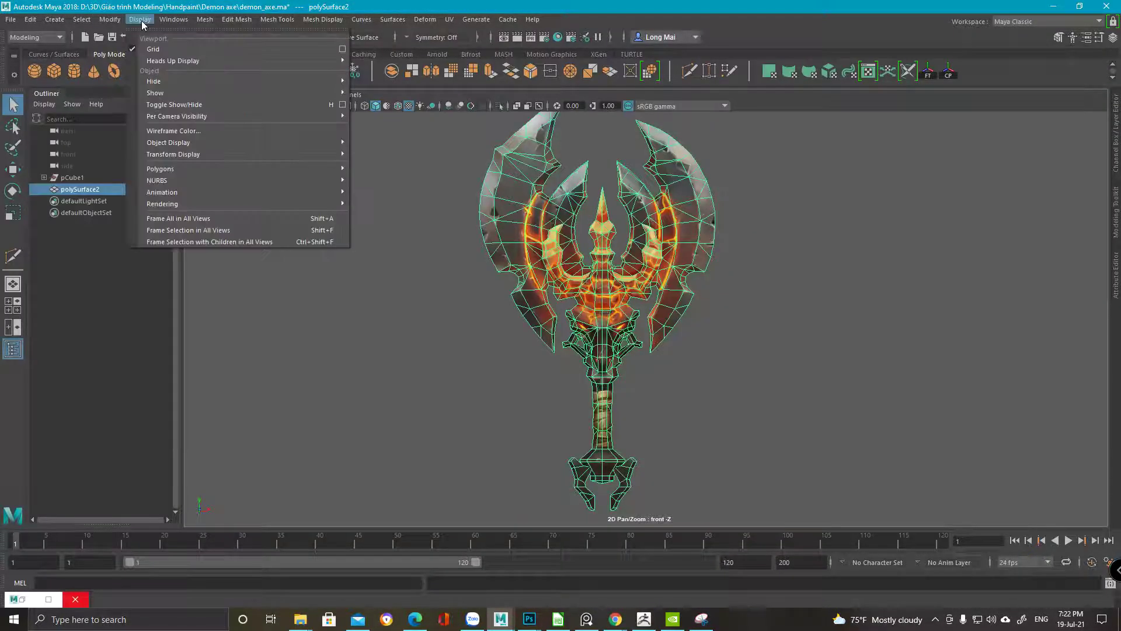
mouse_move(192, 61)
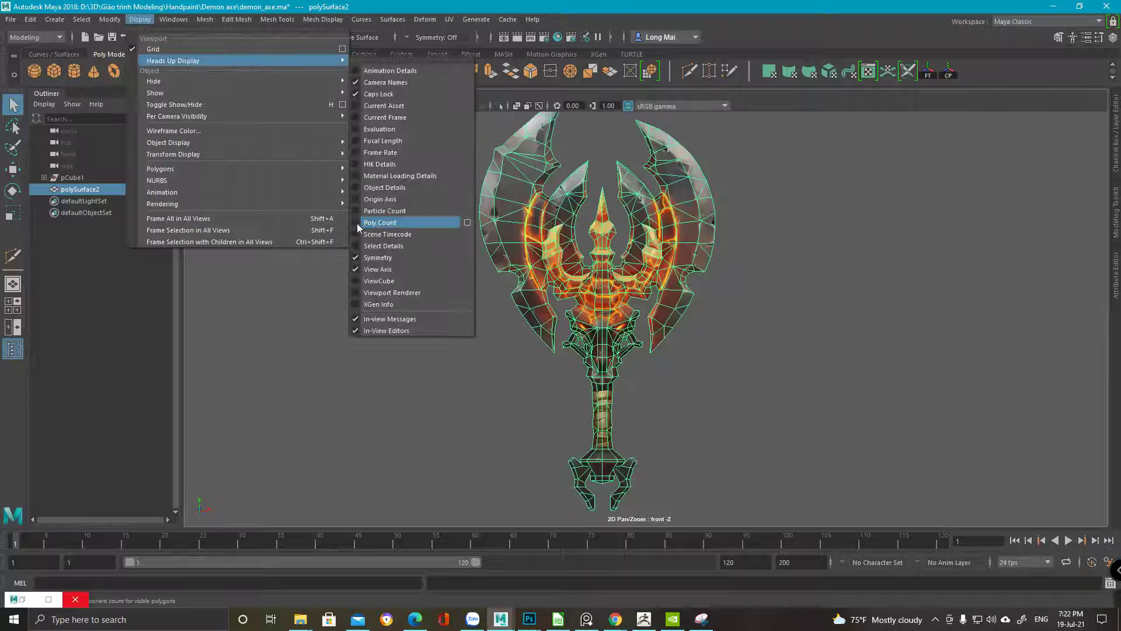
left_click(356, 223)
left_click(313, 217)
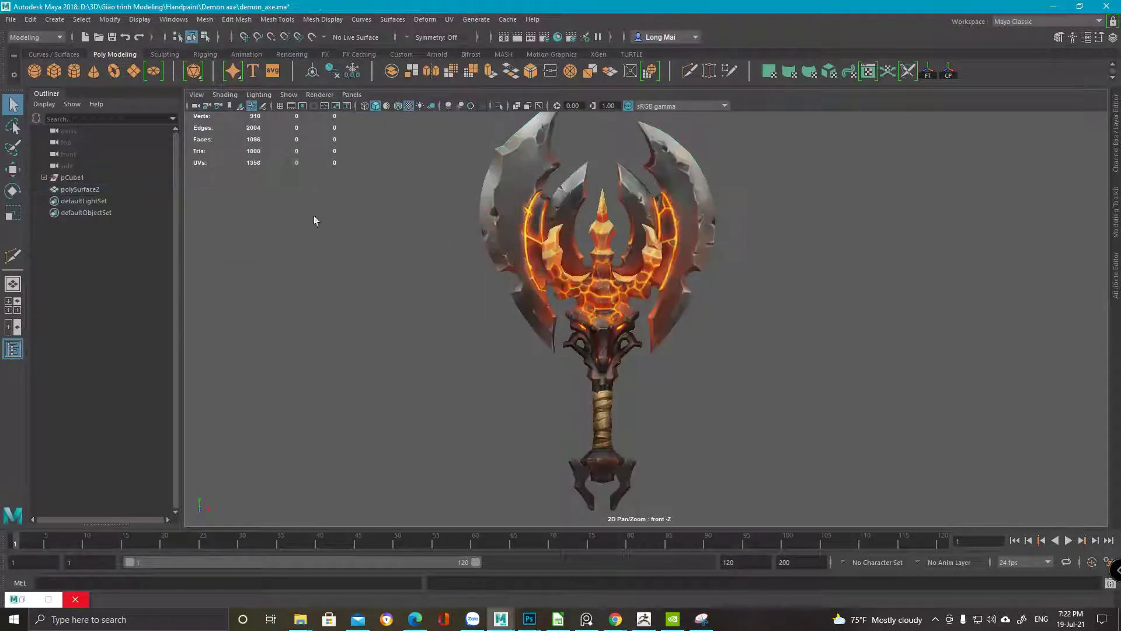
left_click(565, 255)
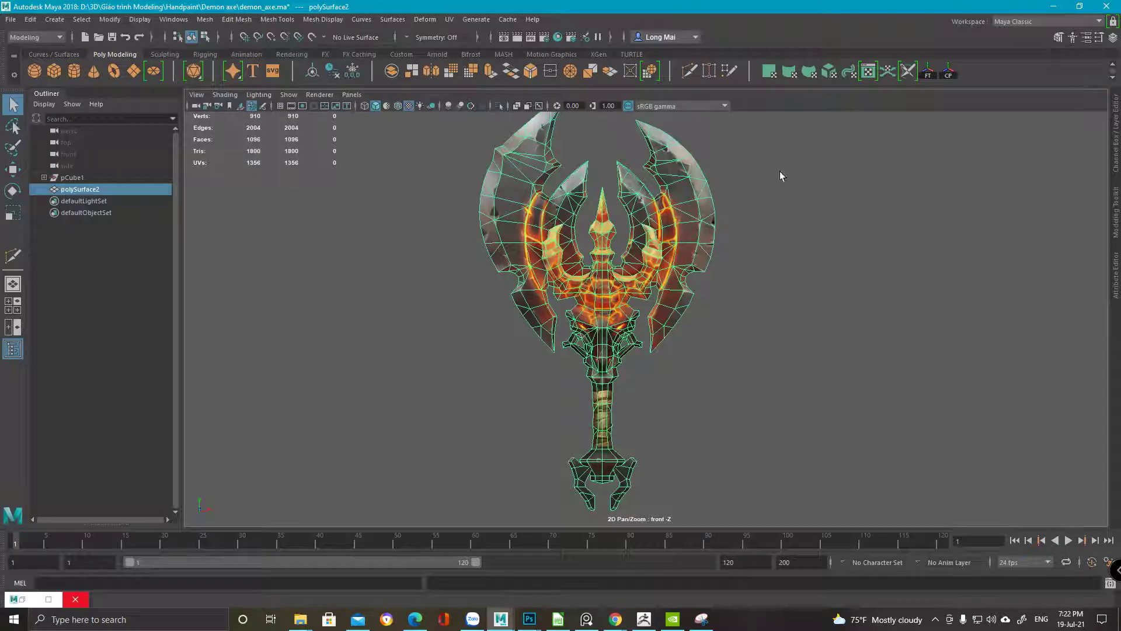
left_click(1053, 6)
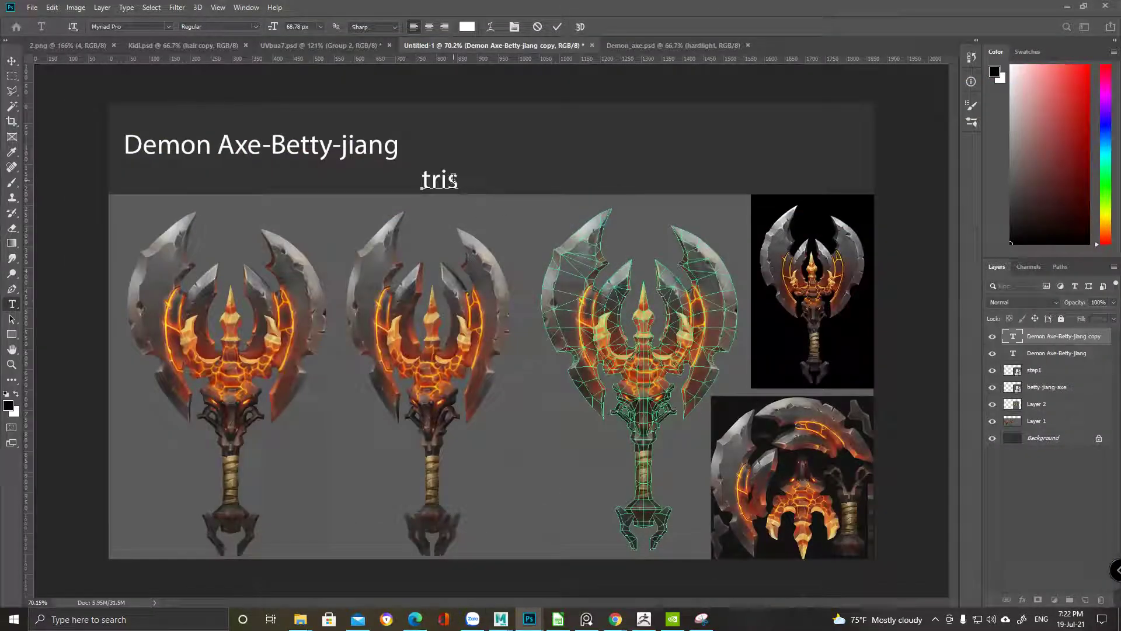
Complete the second label so it reads 'Tris:1800' and commit it
type(":1800")
key("Left")
key("Left")
key("Left")
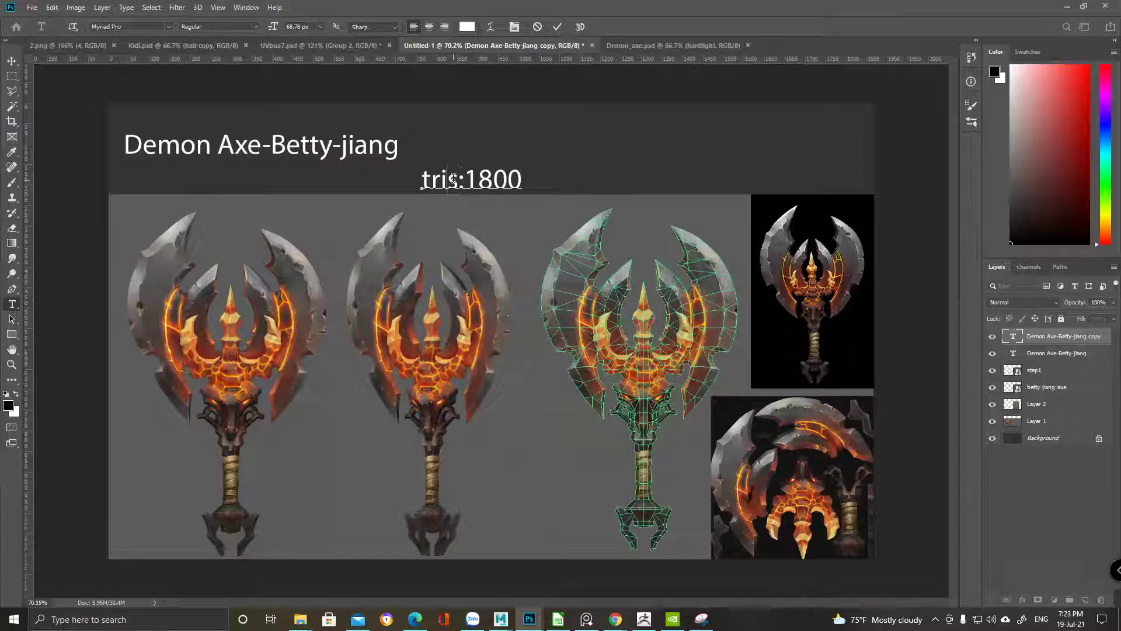
key("BackSpace")
type("T")
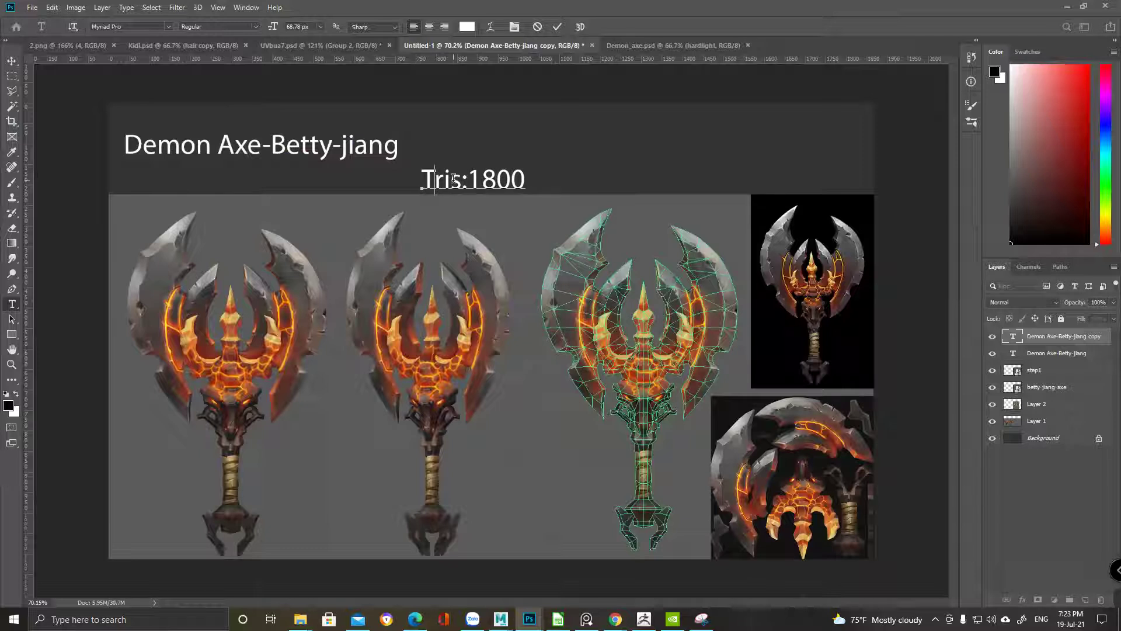
key("Return")
key("BackSpace")
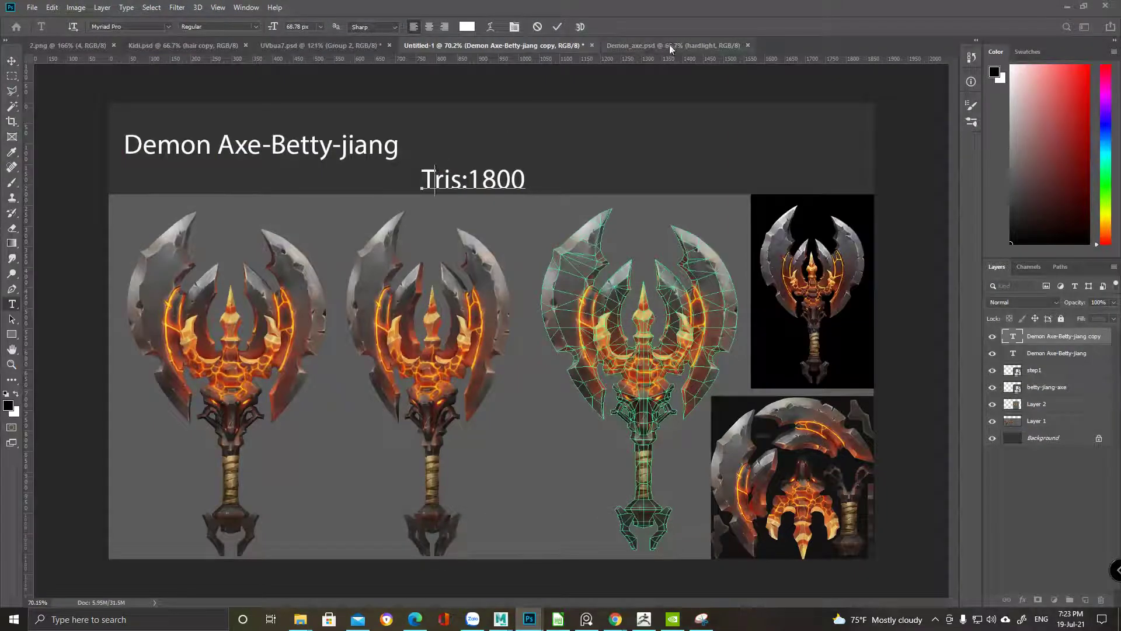
Check Demon_axe.psd's size in the Info panel, then return to Untitled-1
left_click(669, 44)
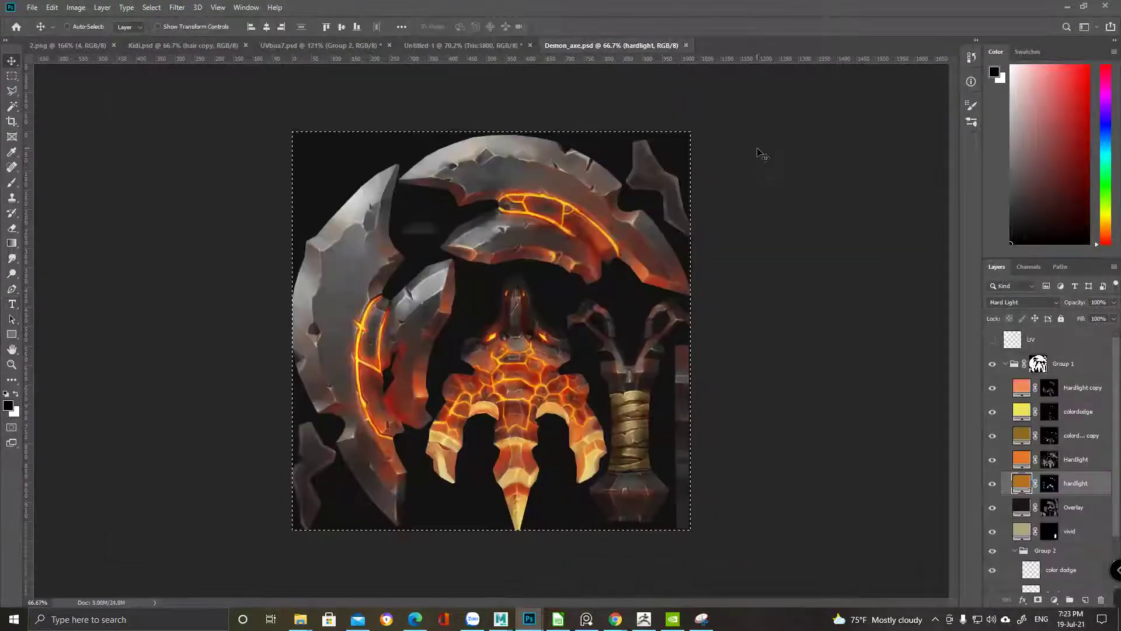
left_click(972, 81)
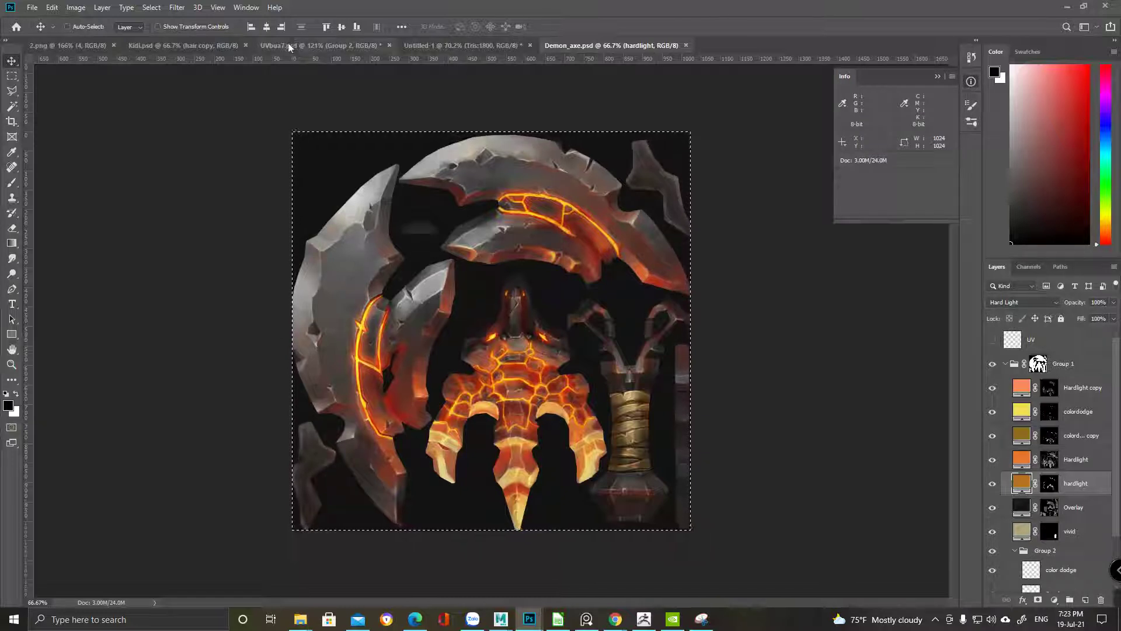
left_click(461, 45)
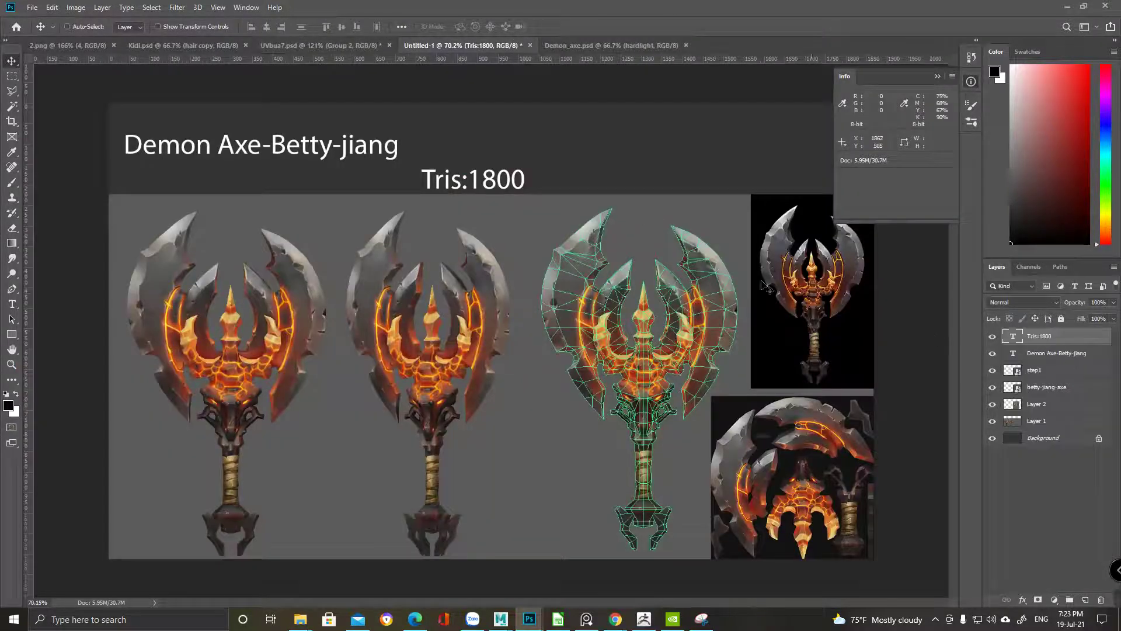
Duplicate the Tris:1800 label to its right and change the copy to 'Size:1024'
left_click_drag(502, 179, 636, 186, "alt")
double_click(1014, 338)
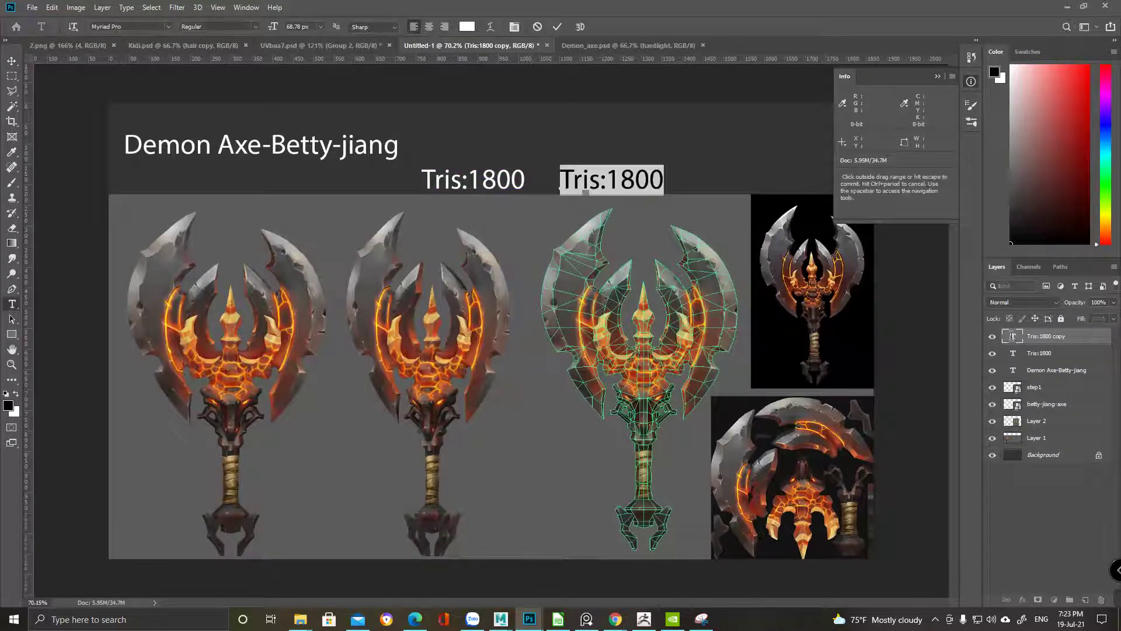
type("Si")
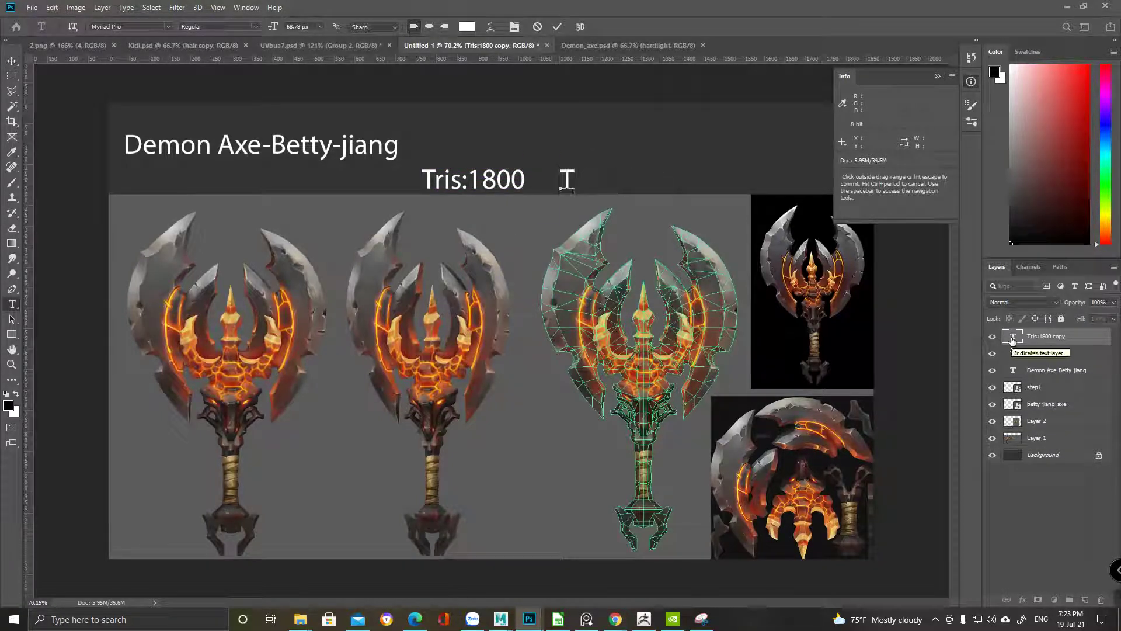
type("ze:1024")
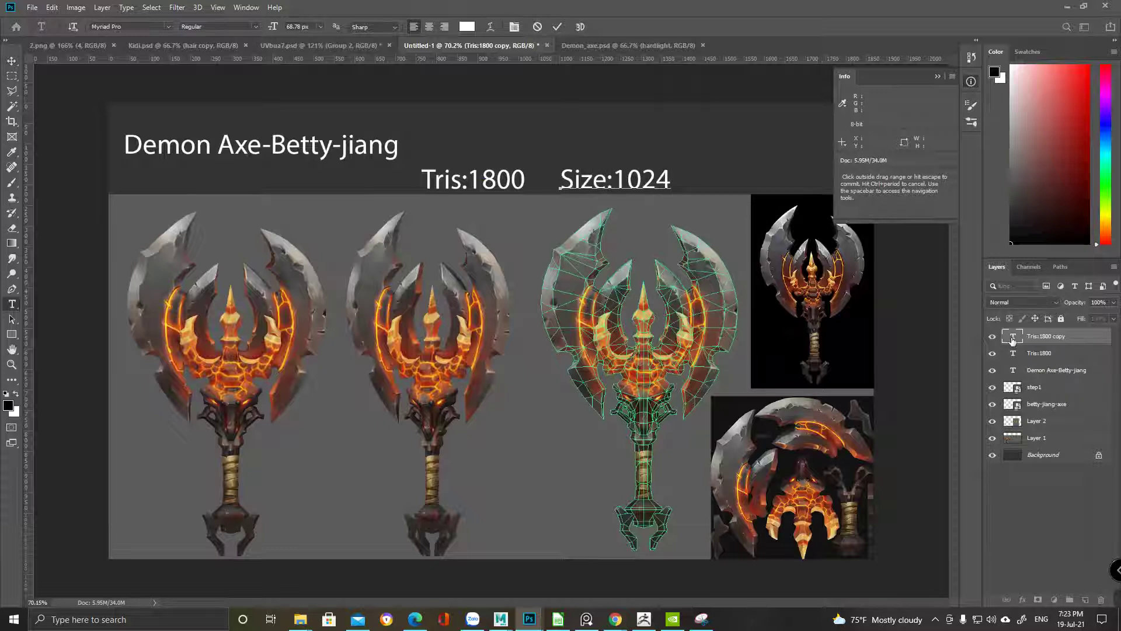
left_click(11, 61)
left_click(971, 82)
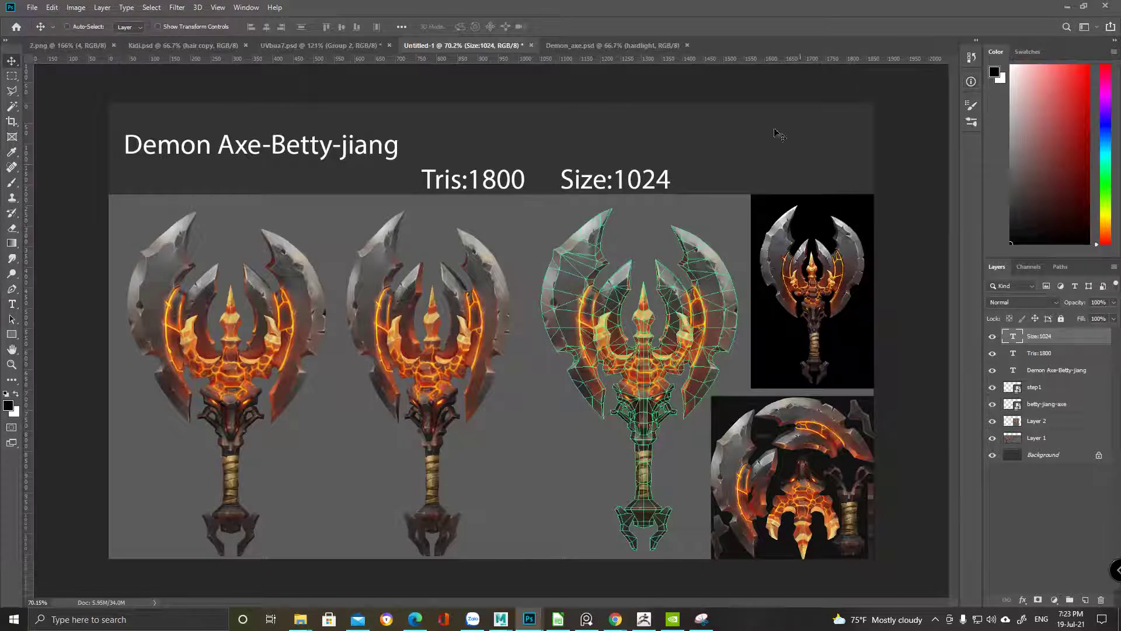
Add an 'Artist:3DGameArt' label copied from Size:1024 at the banner's top right
left_click_drag(641, 180, 785, 179, "alt")
double_click(1020, 338)
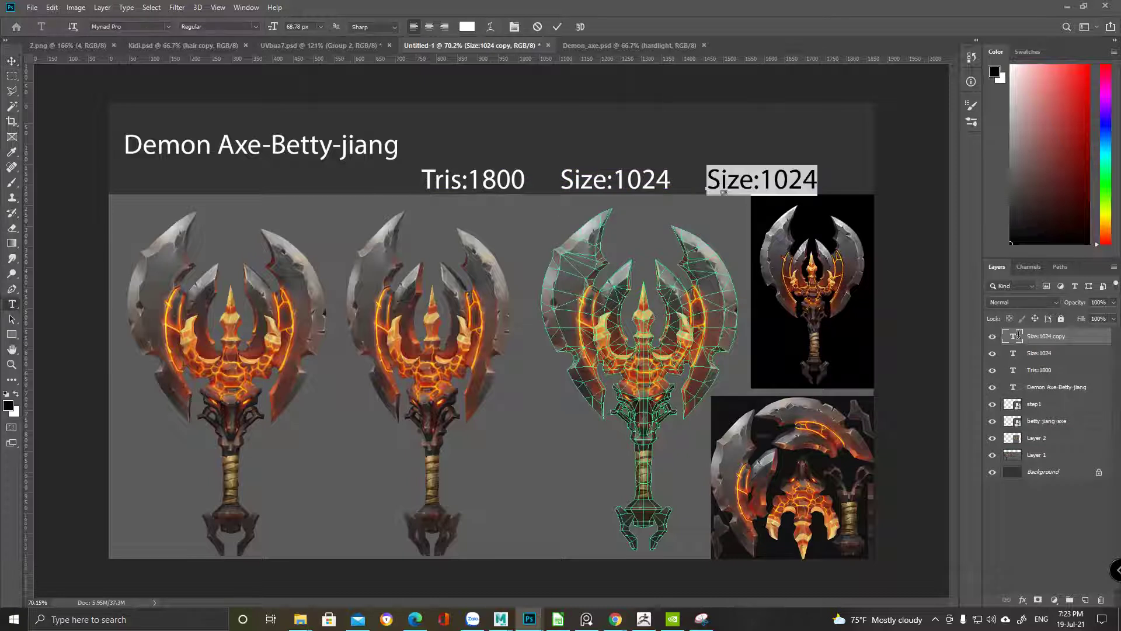
type("Artist")
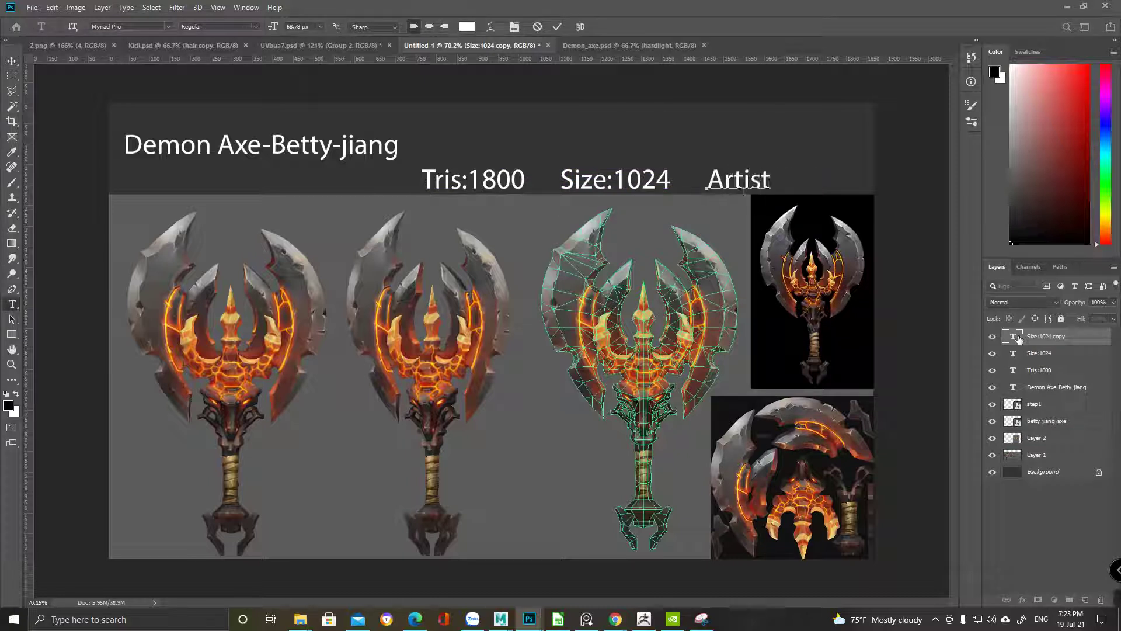
type(":3DGame")
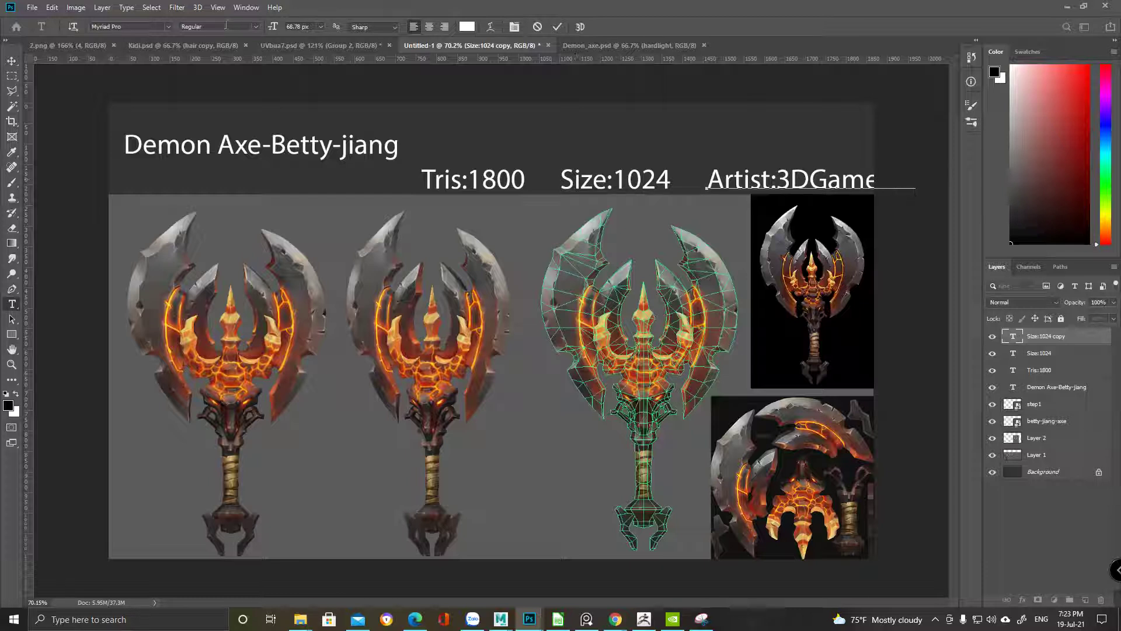
left_click(12, 61)
left_click_drag(803, 189, 765, 121)
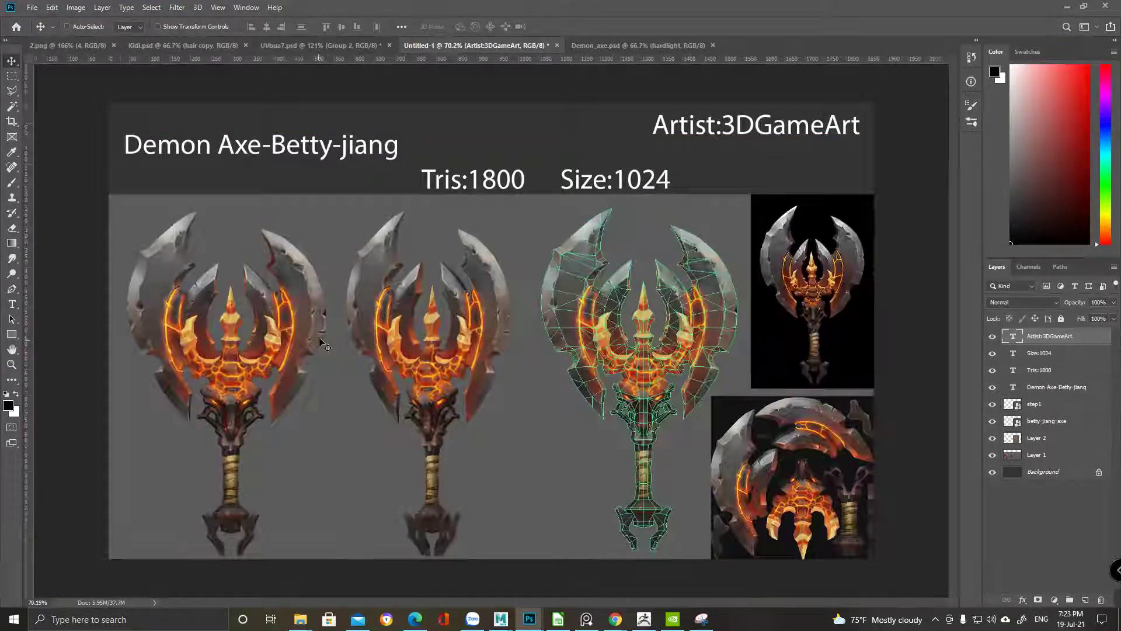
scroll(304, 184, "down", 3, "alt")
scroll(304, 184, "up", 2, "alt")
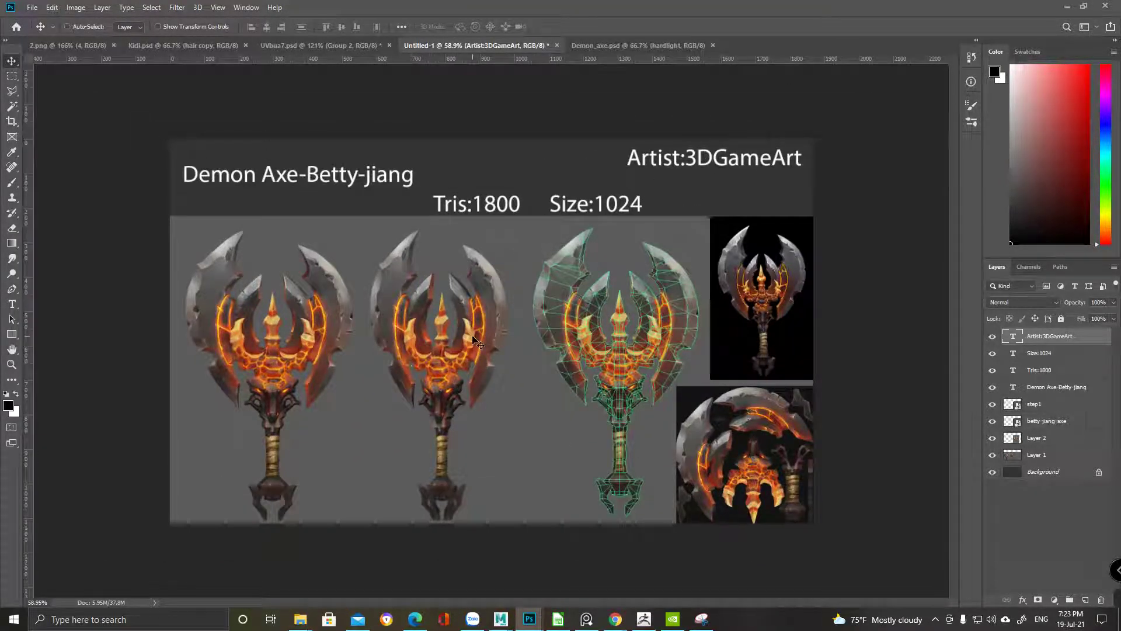
Save the sheet as a JPEG named 'Demon_axe_rendered' with default JPEG options
key("ctrl+s")
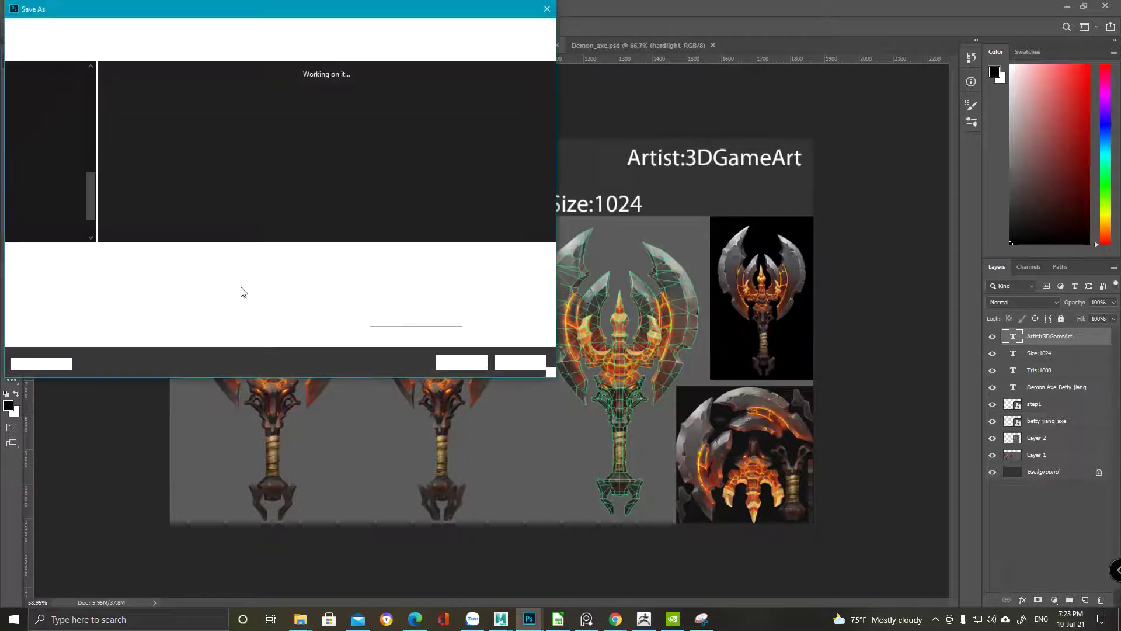
left_click(191, 270)
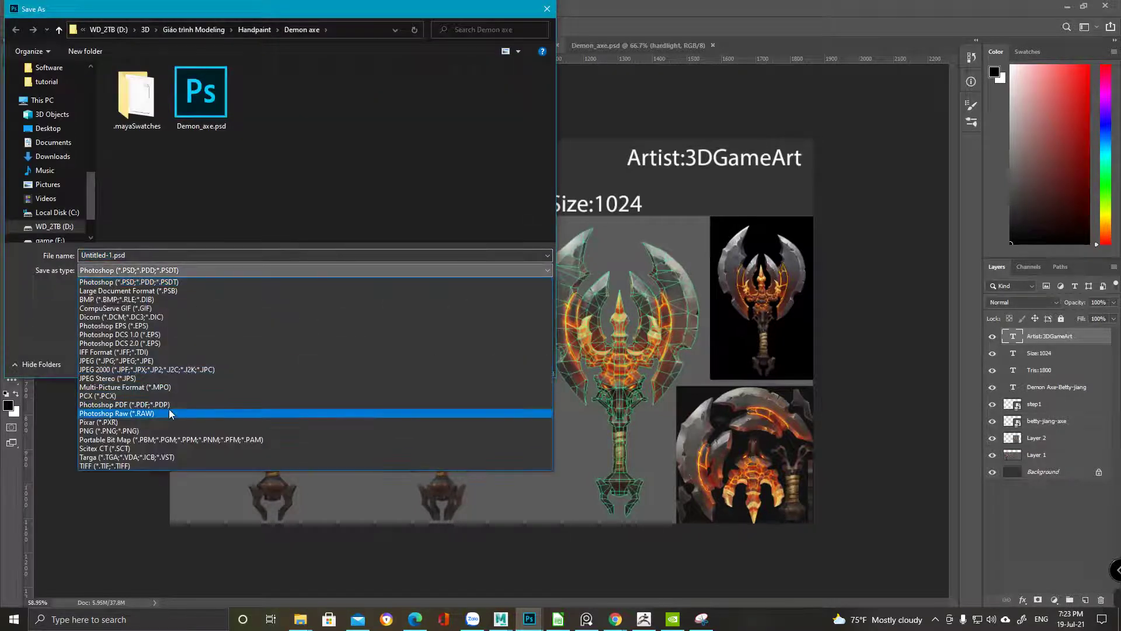
left_click(184, 361)
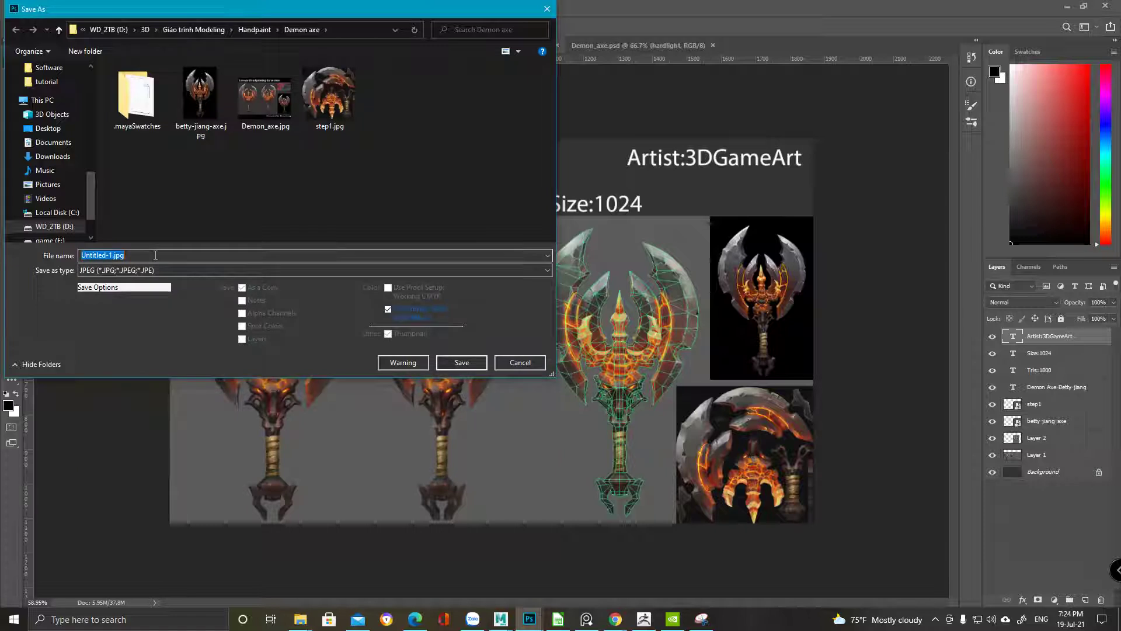
type("Den")
key("BackSpace")
type("mon_")
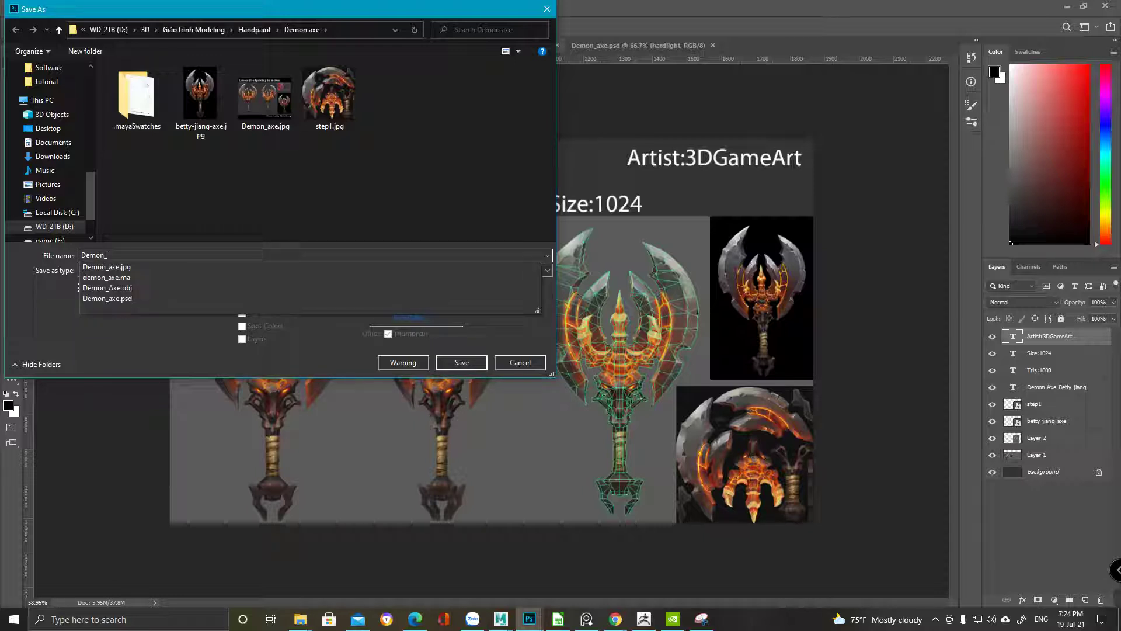
type("axe_rendere")
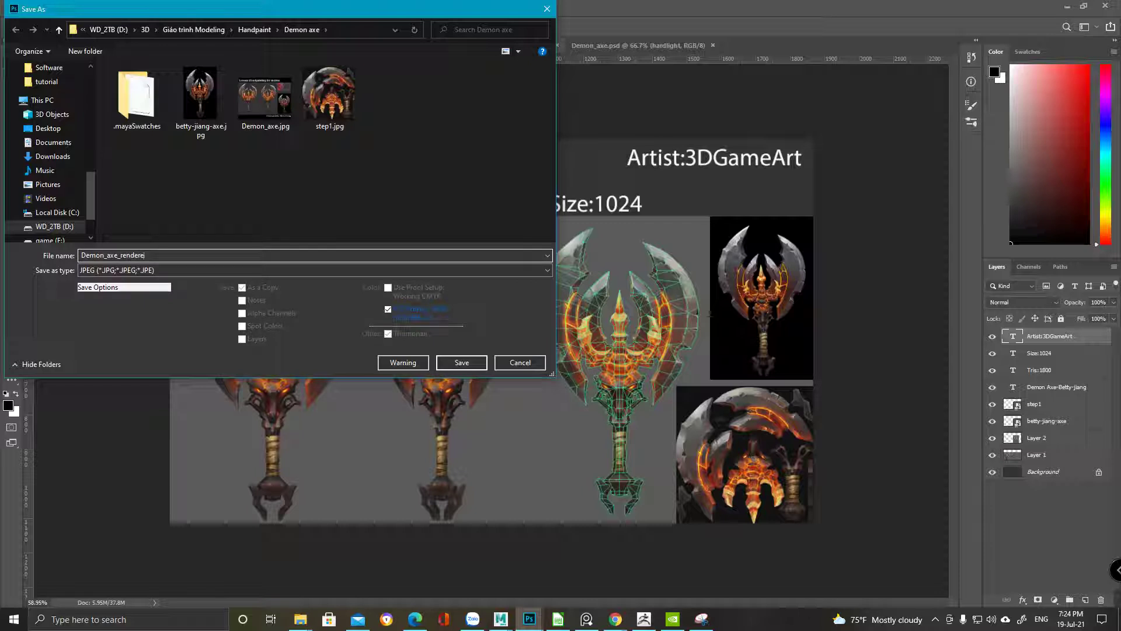
type("d")
key("Return")
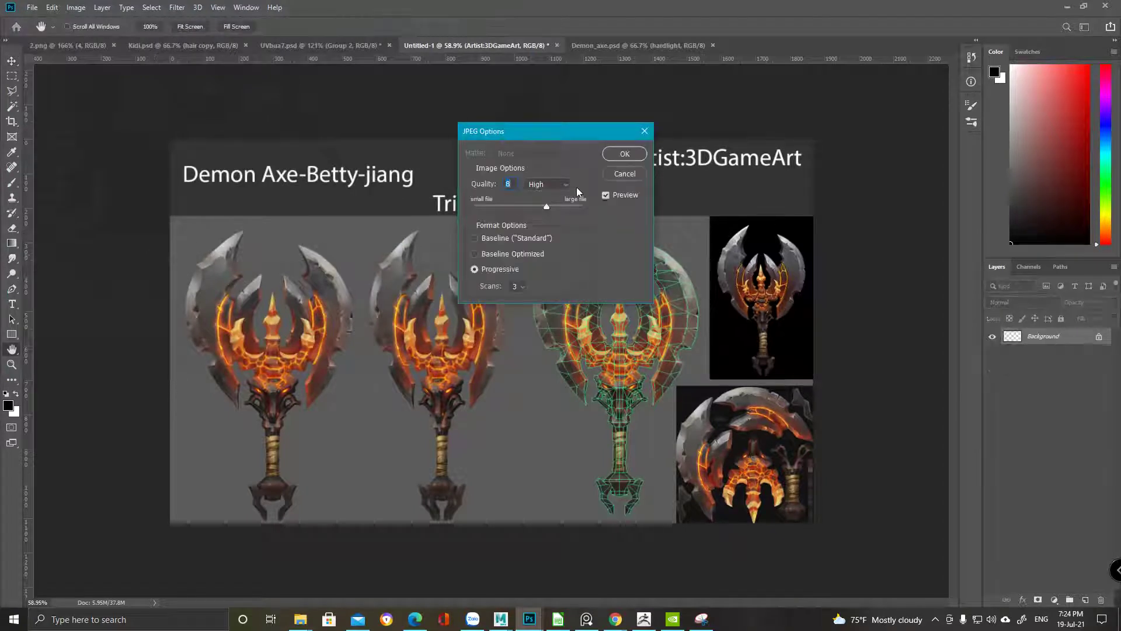
left_click(626, 154)
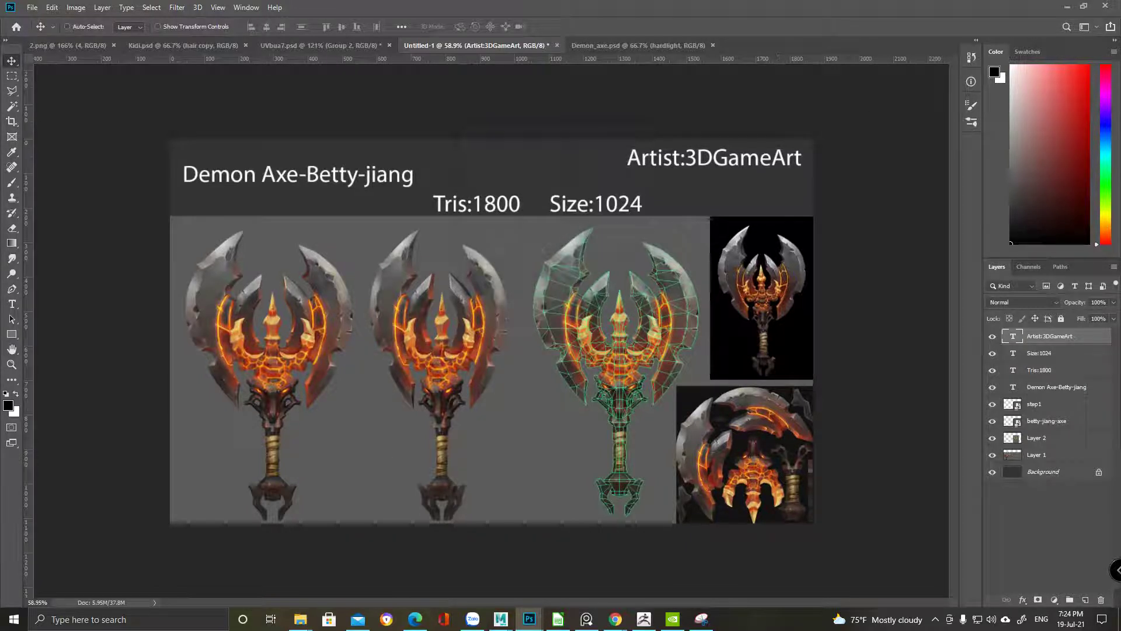
Hide Photoshop, move the Demon axe folder window aside, and switch to ArtStation
left_click(1061, 5)
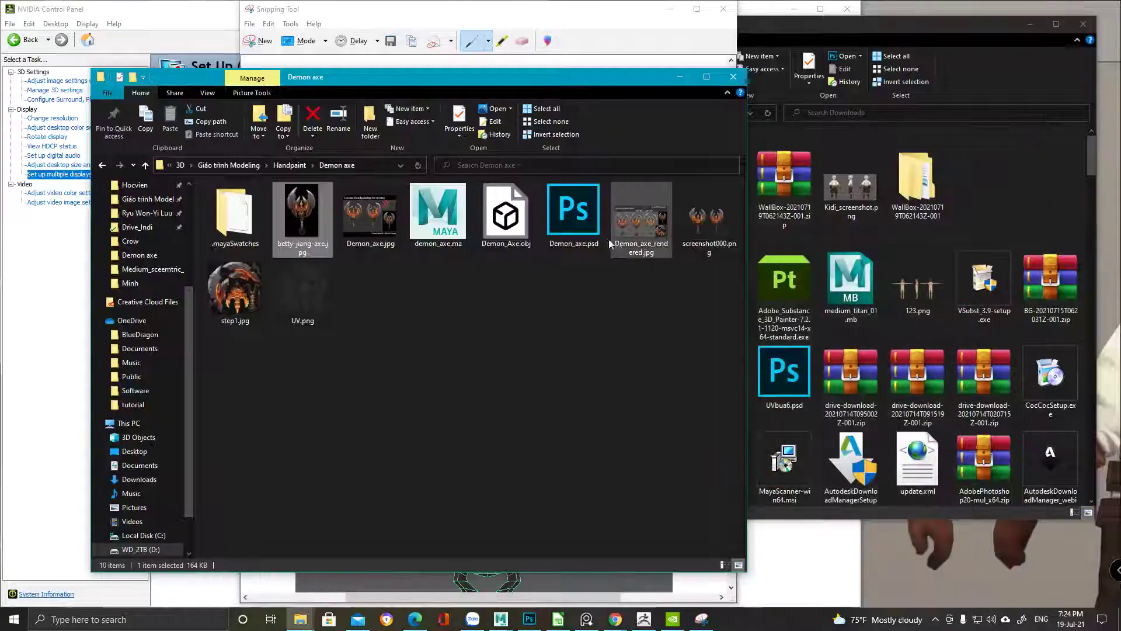
left_click_drag(500, 75, 611, 75)
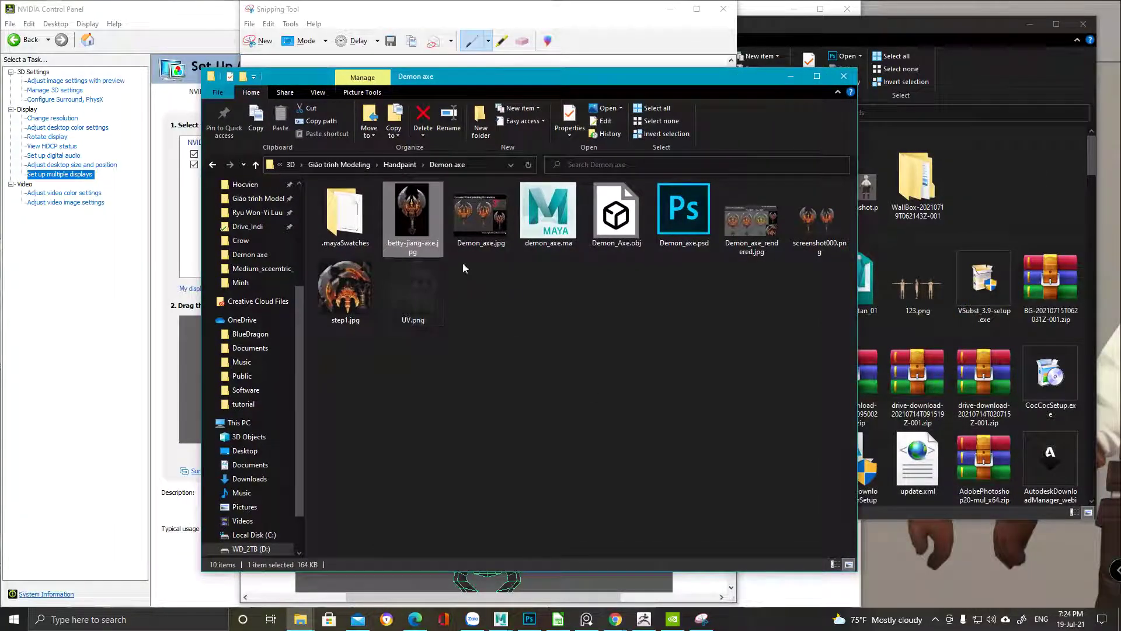
left_click(414, 619)
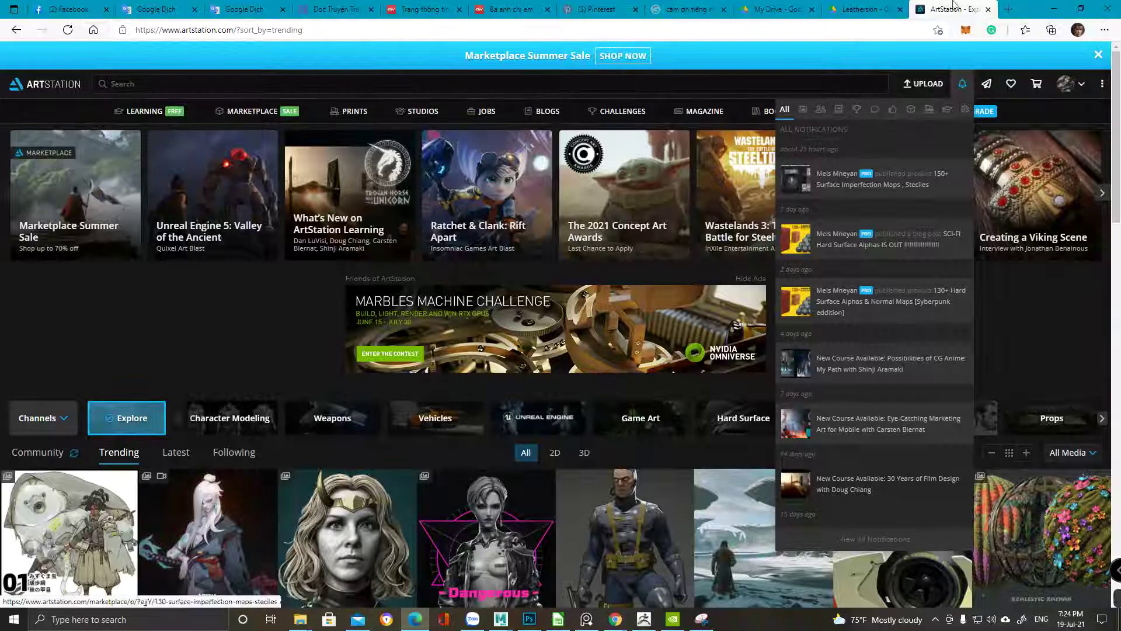
Start a New Artwork post from ArtStation's Upload menu
left_click(924, 84)
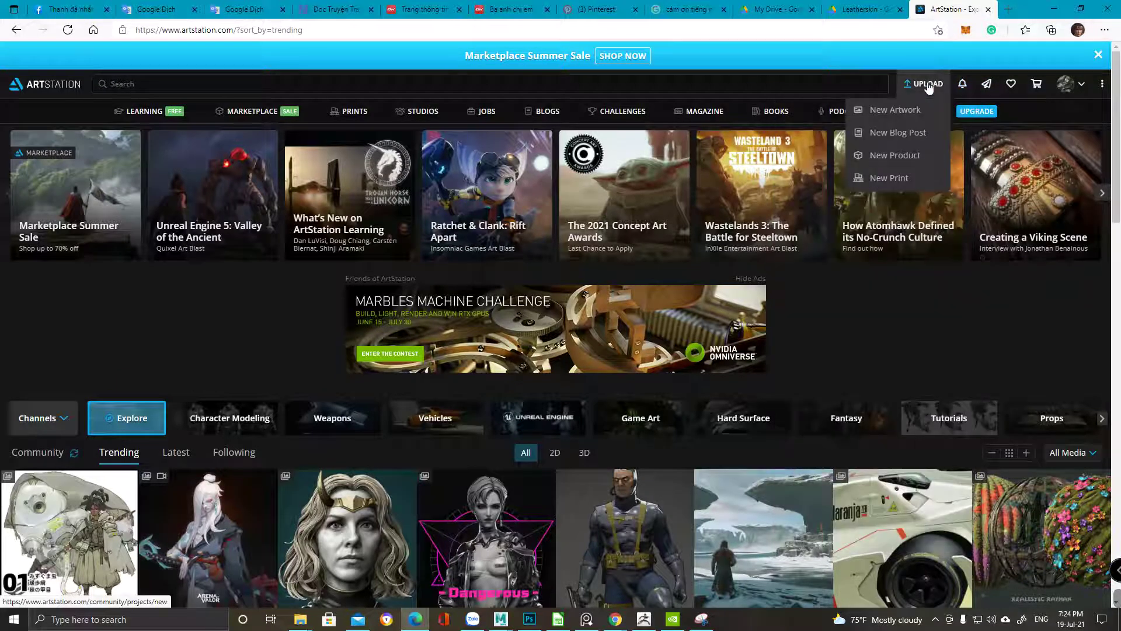
left_click(876, 111)
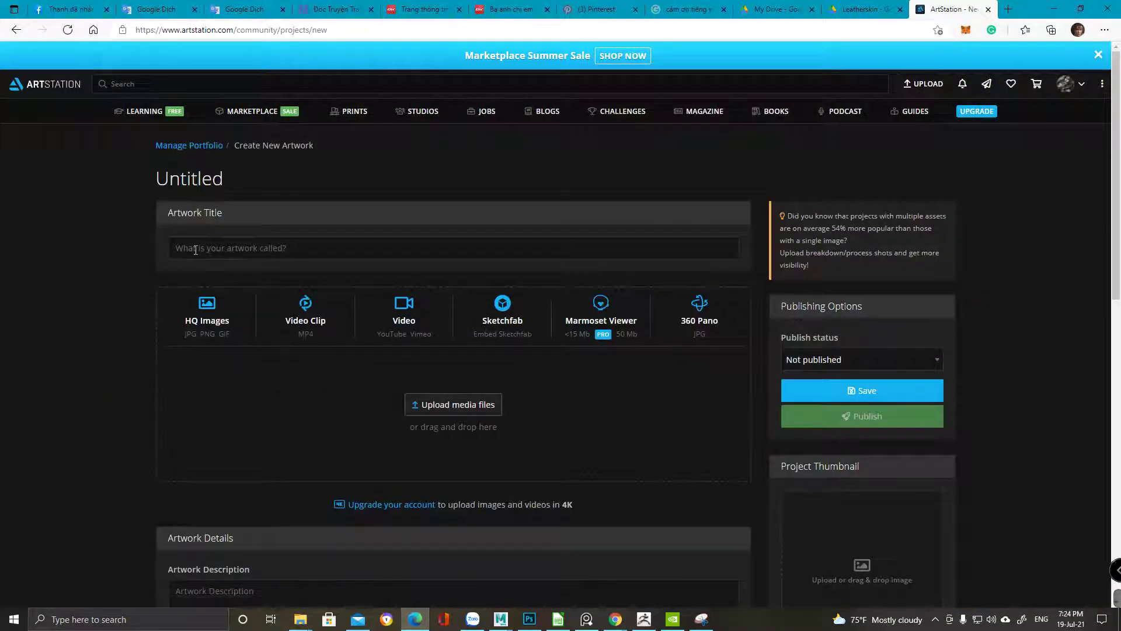
scroll(195, 249, "down", 1)
scroll(216, 237, "up", 1)
scroll(215, 262, "down", 1)
Drag Demon_axe_rendered.jpg from the Demon axe folder into the upload media area
mouse_move(300, 621)
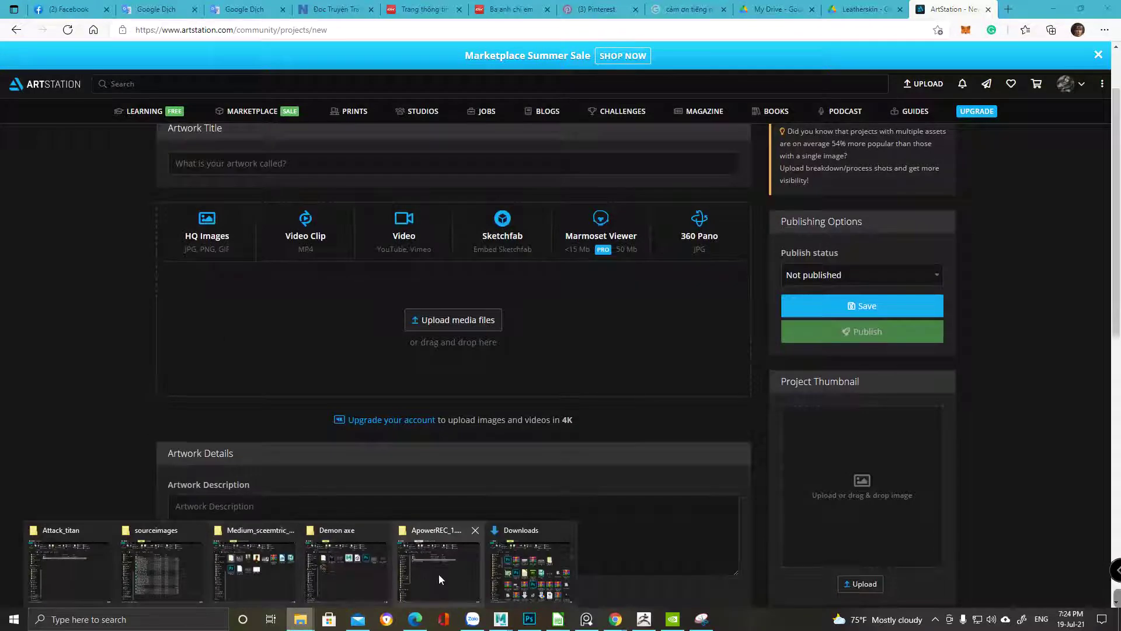
left_click(439, 573)
mouse_move(300, 620)
left_click(377, 565)
left_click_drag(494, 76, 762, 73)
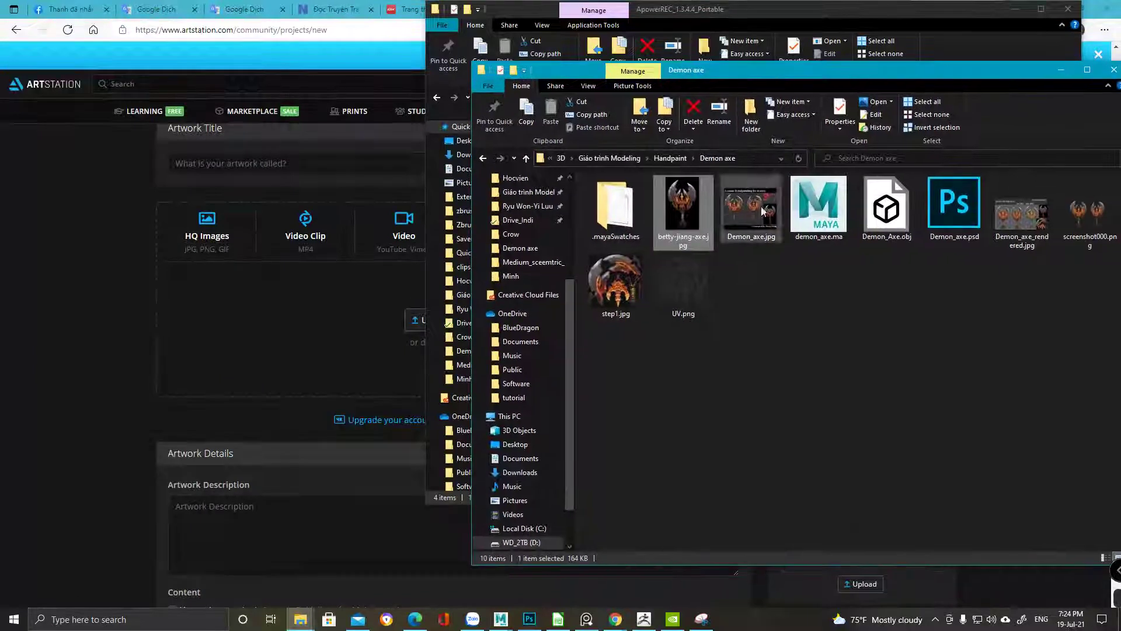
left_click_drag(1022, 214, 286, 320)
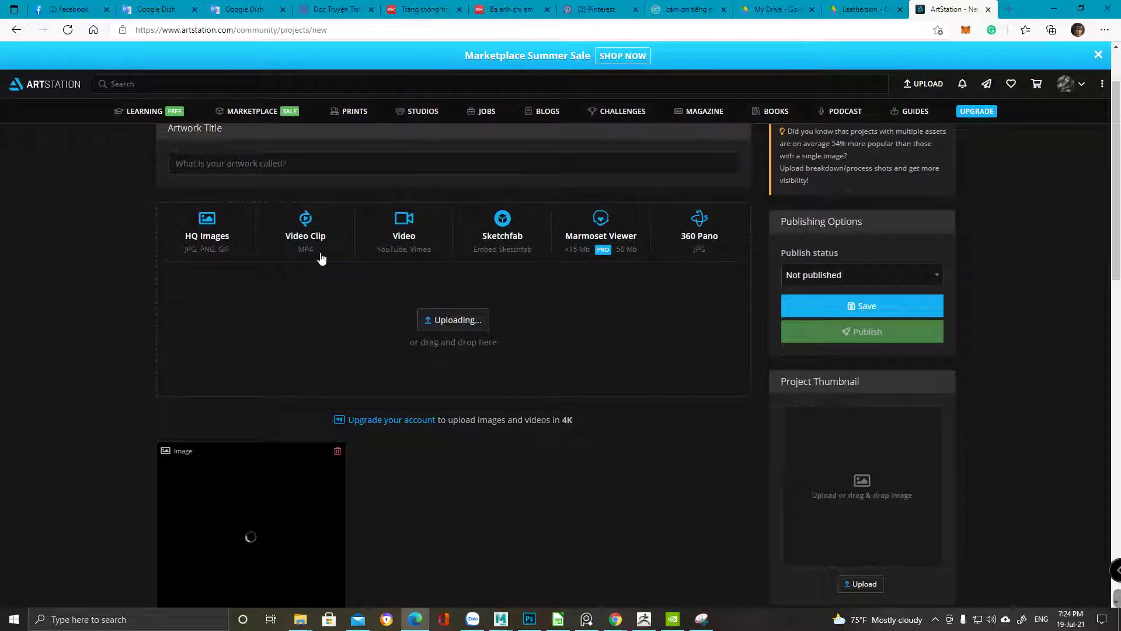
Delete the uploaded axe image from the draft, then go to View Profile
scroll(370, 411, "down", 4)
scroll(111, 468, "up", 2)
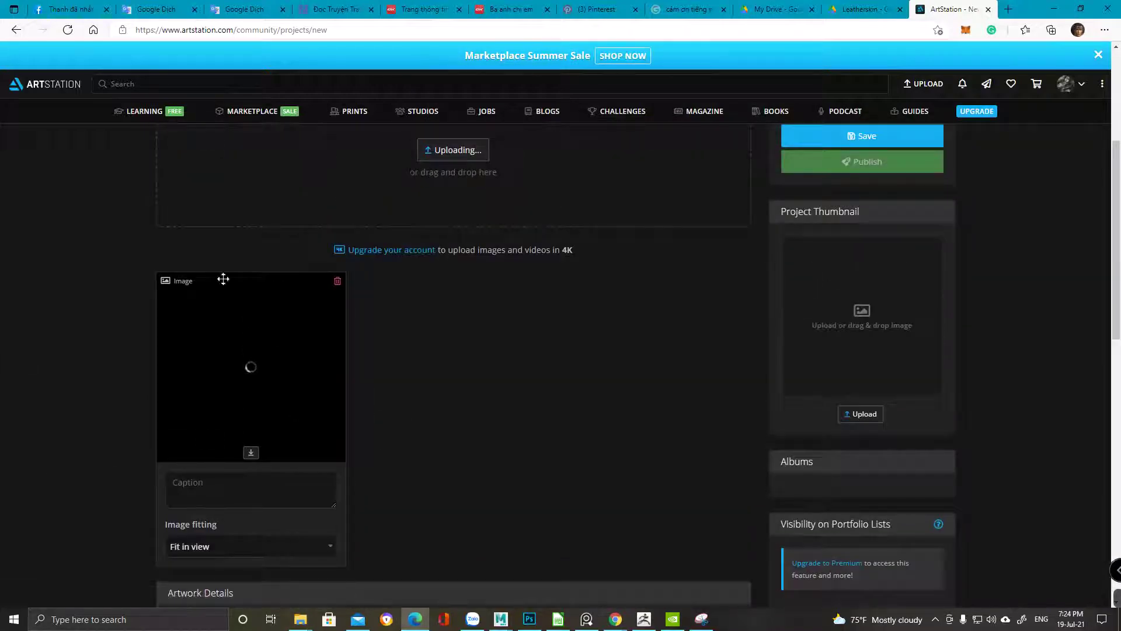
scroll(430, 357, "up", 4)
scroll(430, 356, "down", 4)
scroll(773, 312, "up", 3)
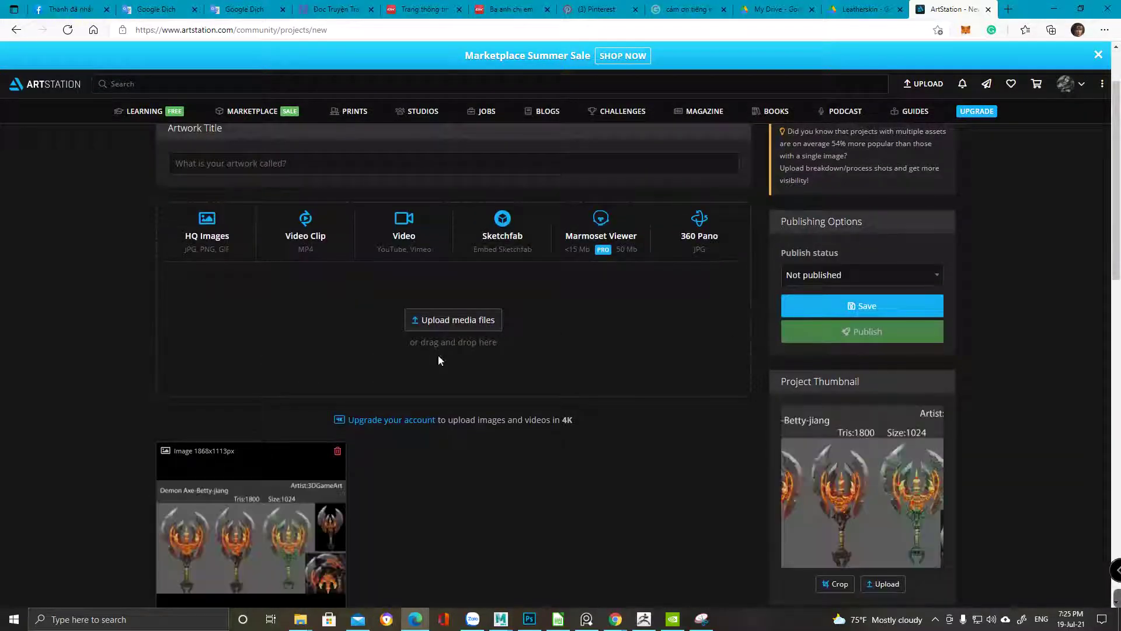
scroll(508, 442, "down", 5)
scroll(857, 285, "up", 4)
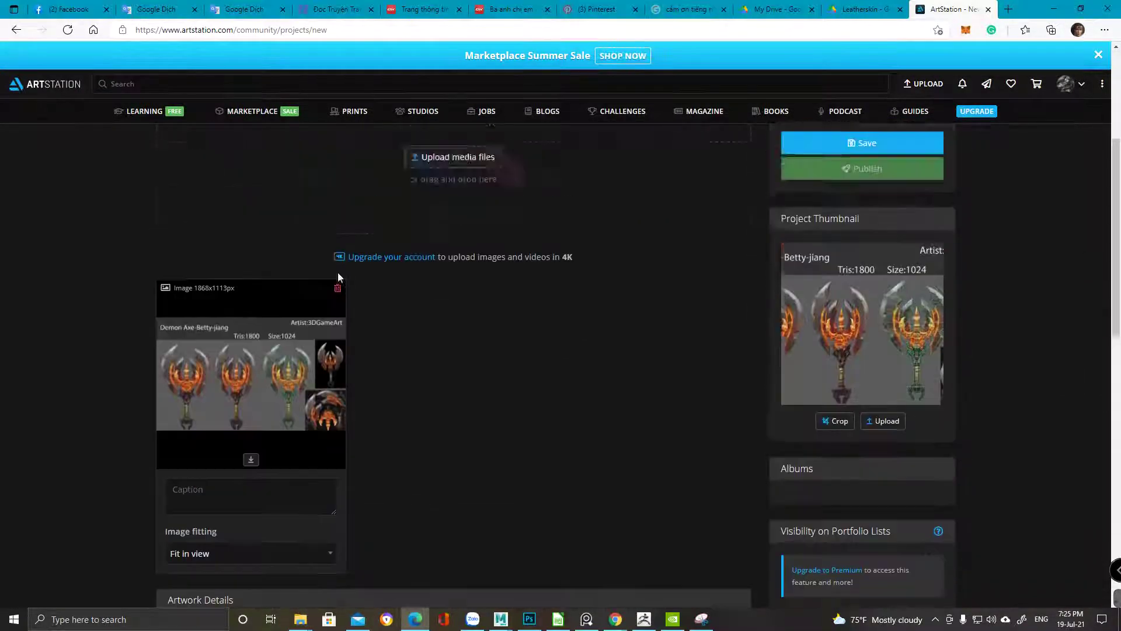
left_click(339, 368)
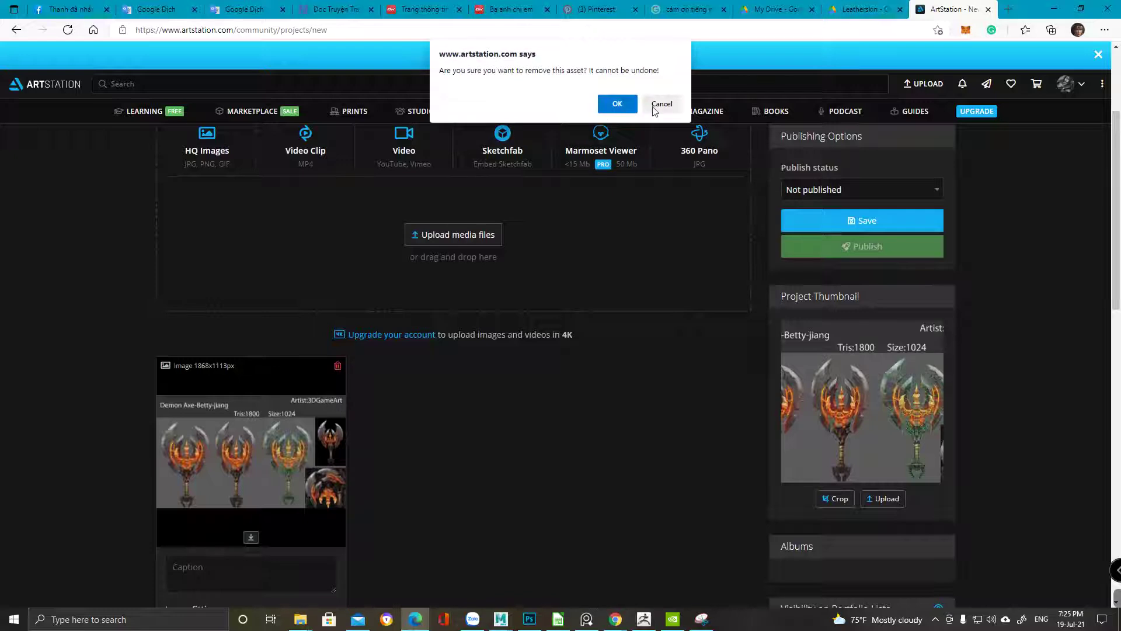
left_click(618, 103)
mouse_move(1064, 85)
left_click(976, 129)
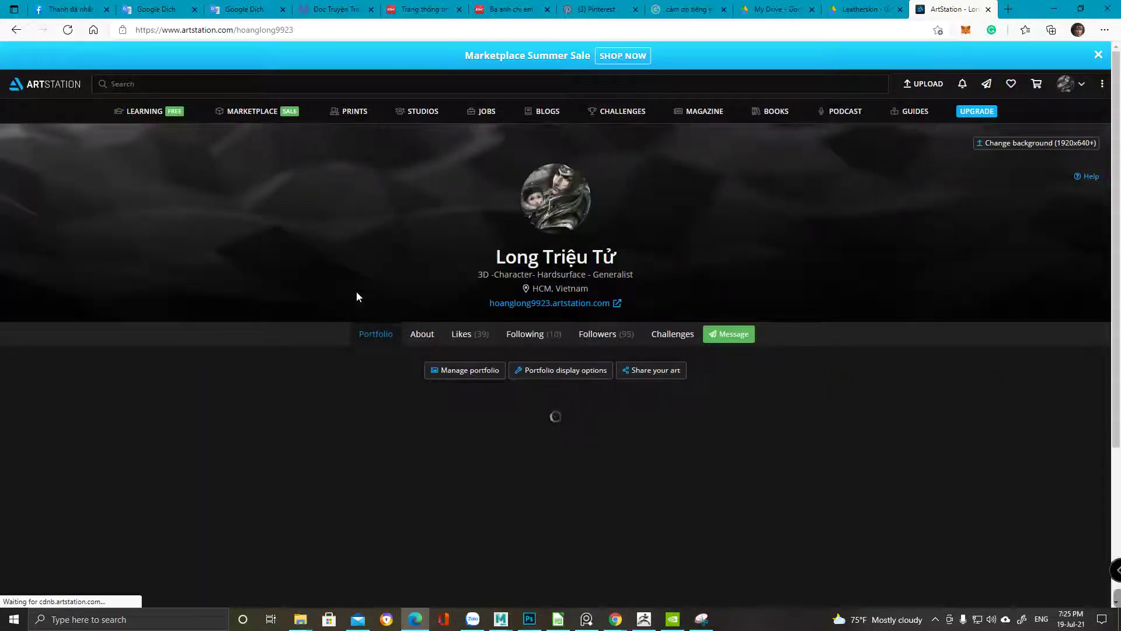
scroll(48, 373, "down", 2)
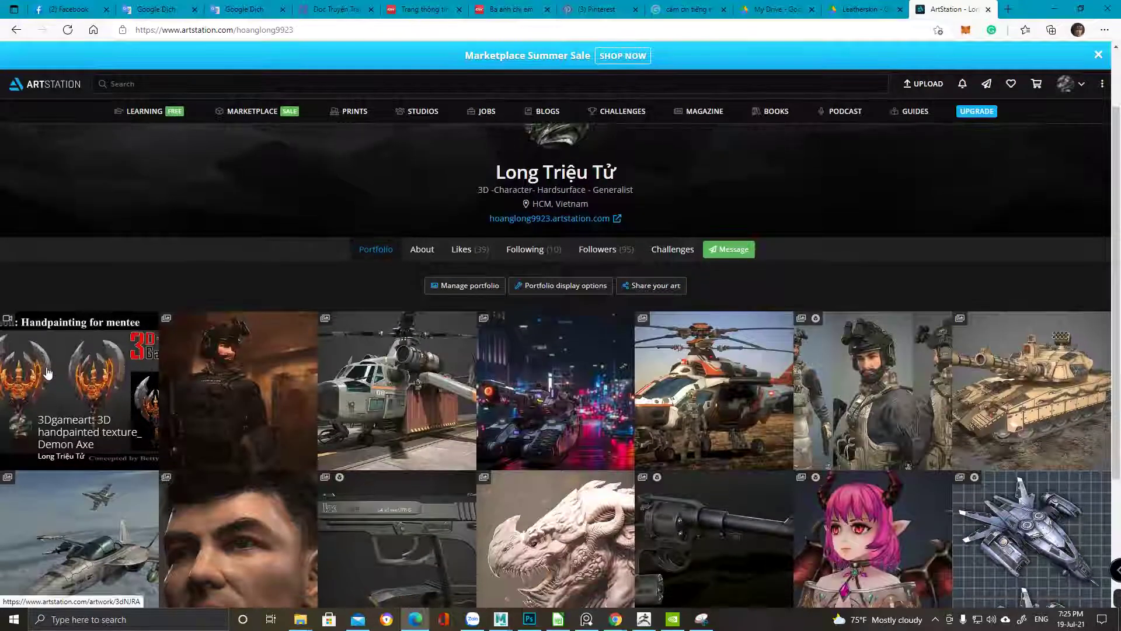
left_click(48, 374)
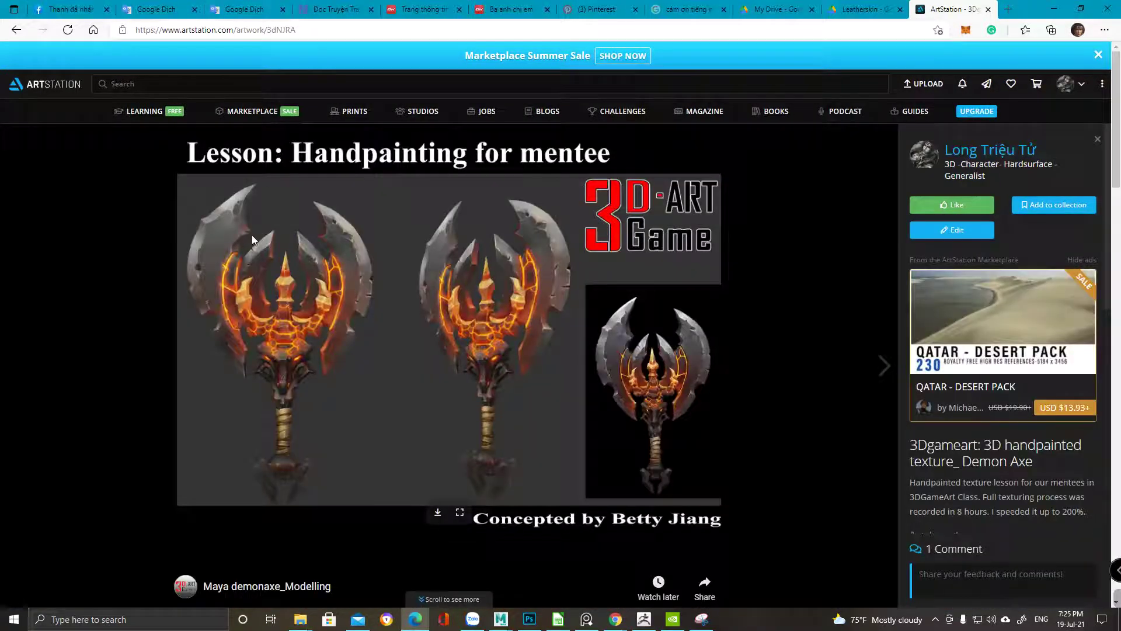
scroll(636, 301, "down", 15)
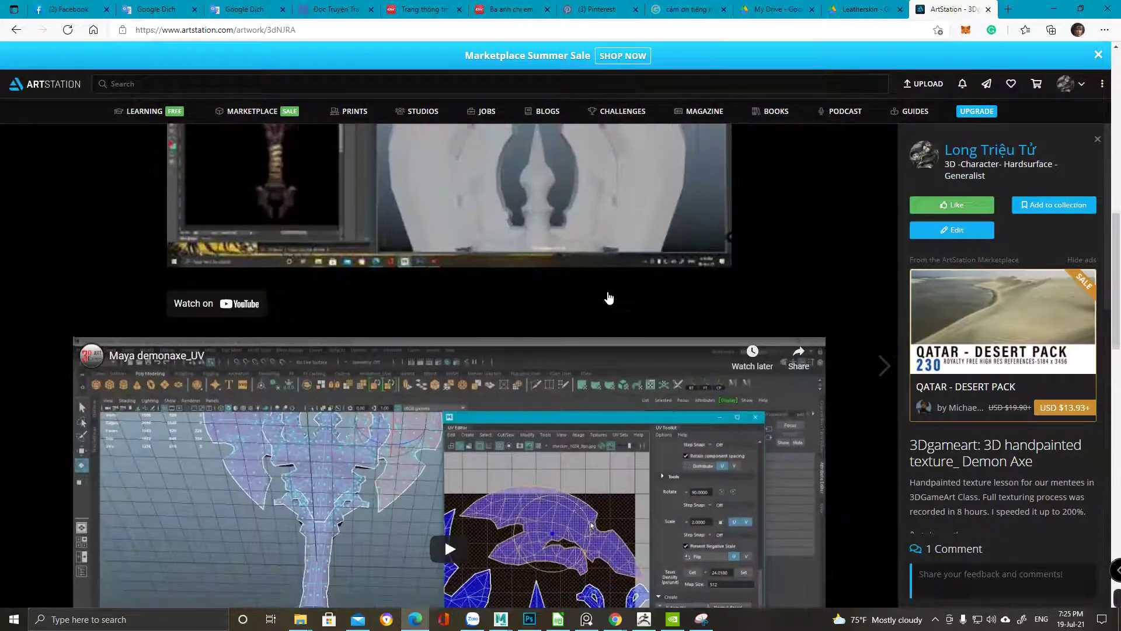
scroll(604, 295, "down", 10)
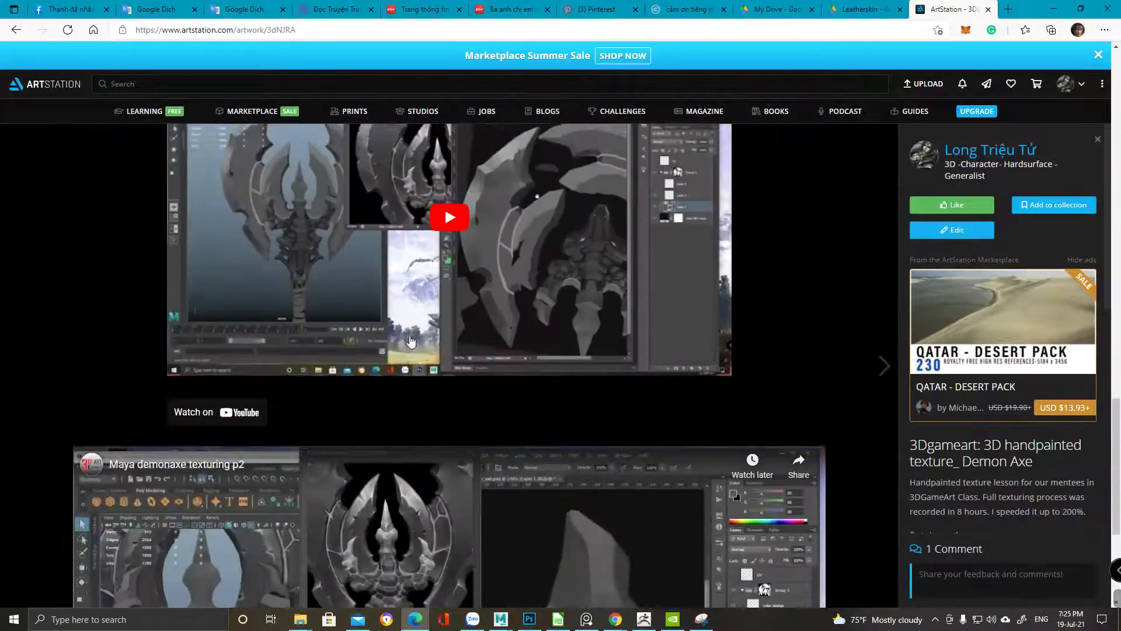
scroll(556, 419, "up", 20)
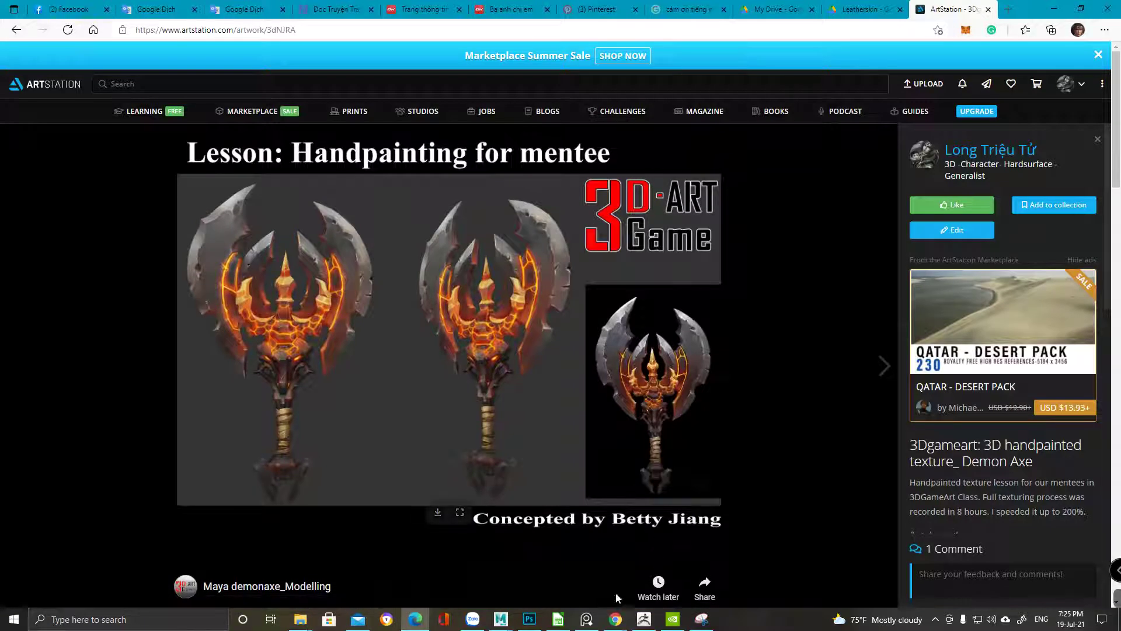
mouse_move(562, 629)
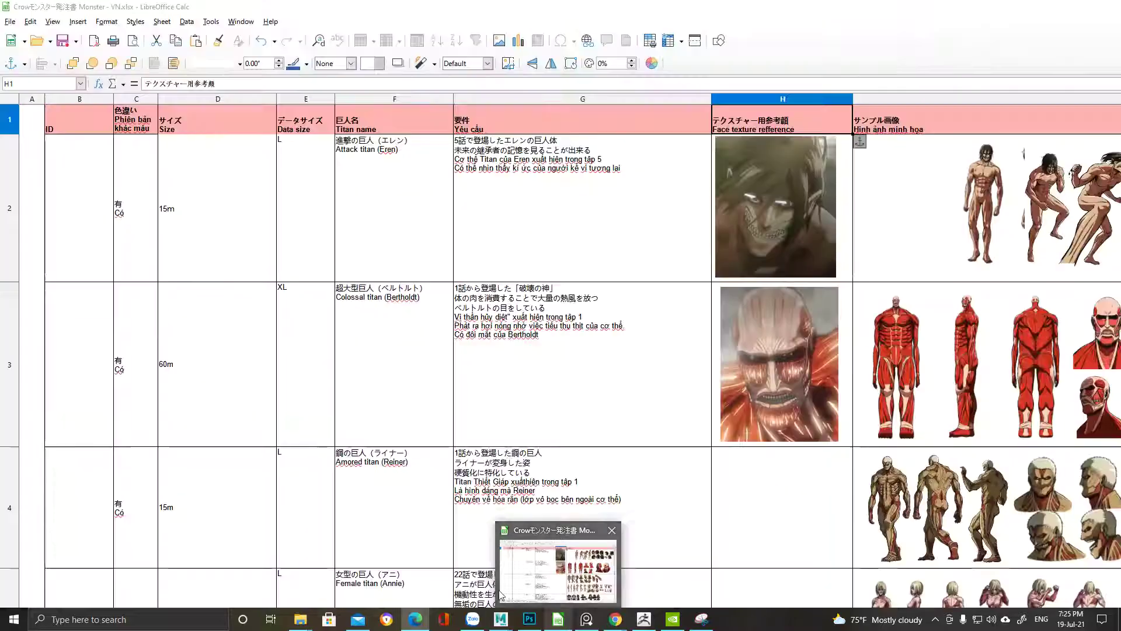
mouse_move(500, 620)
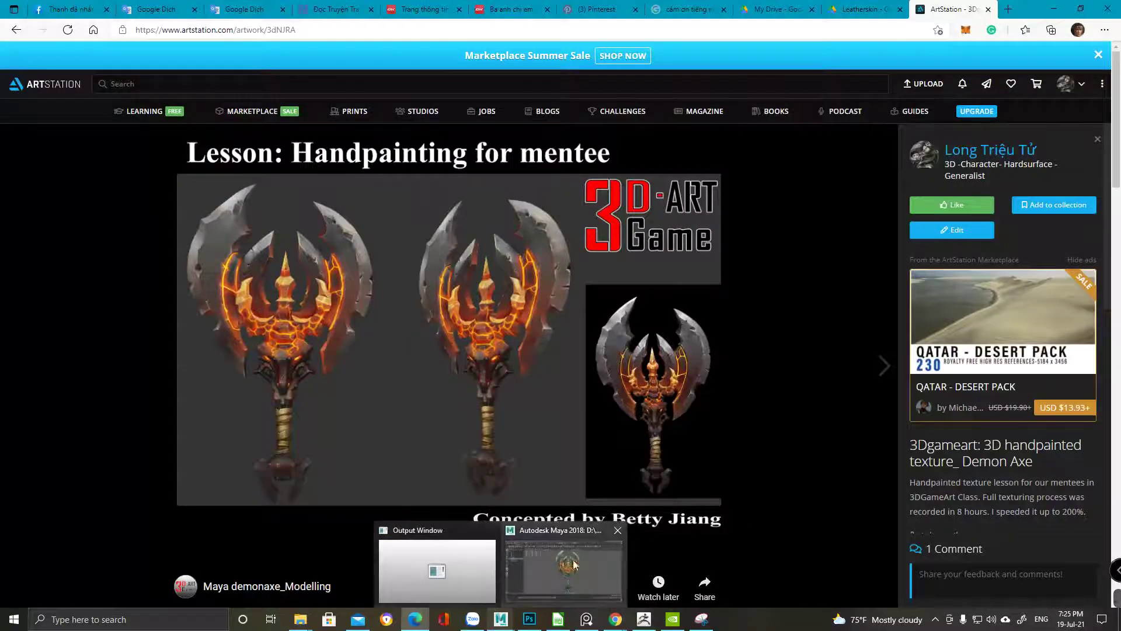
mouse_move(585, 555)
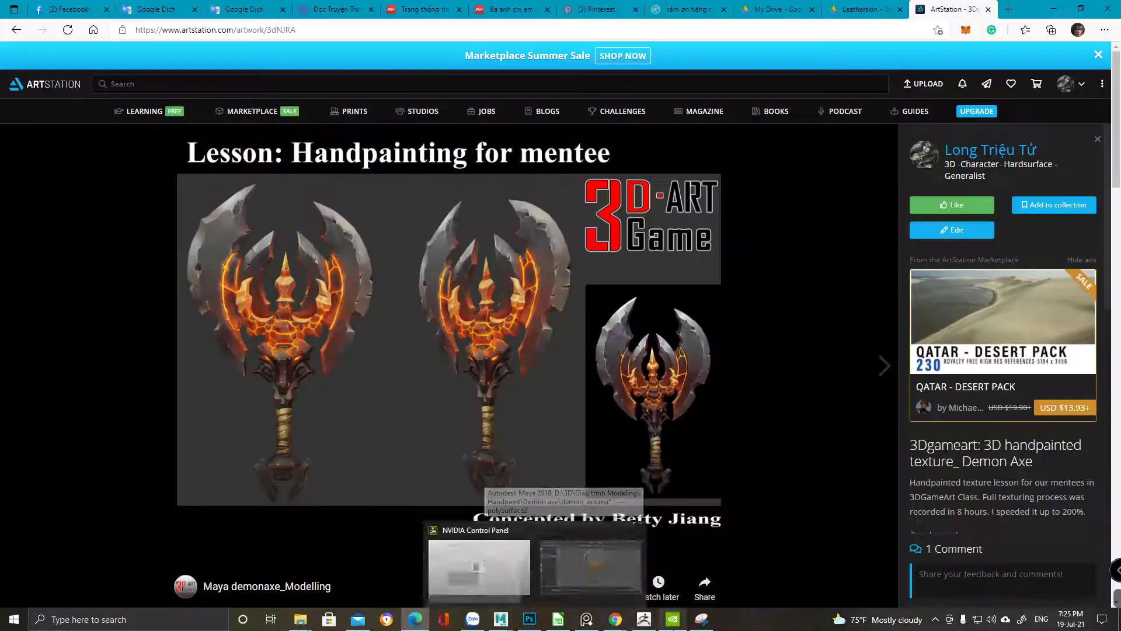
Close the NVIDIA Control Panel window and switch to the Facebook page
left_click(673, 620)
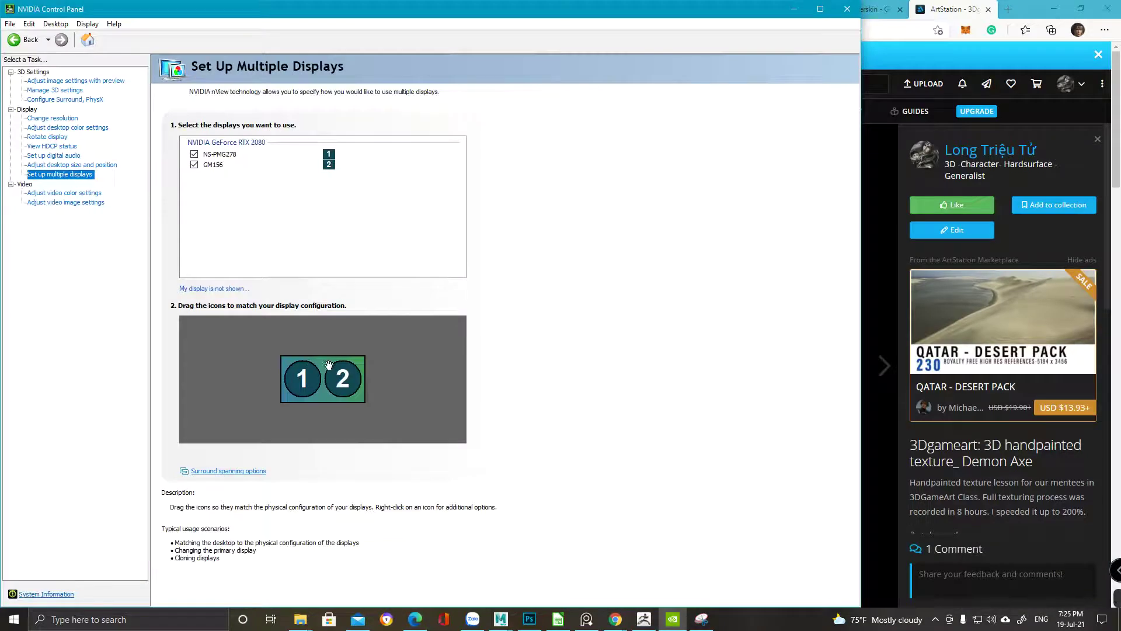
left_click(848, 9)
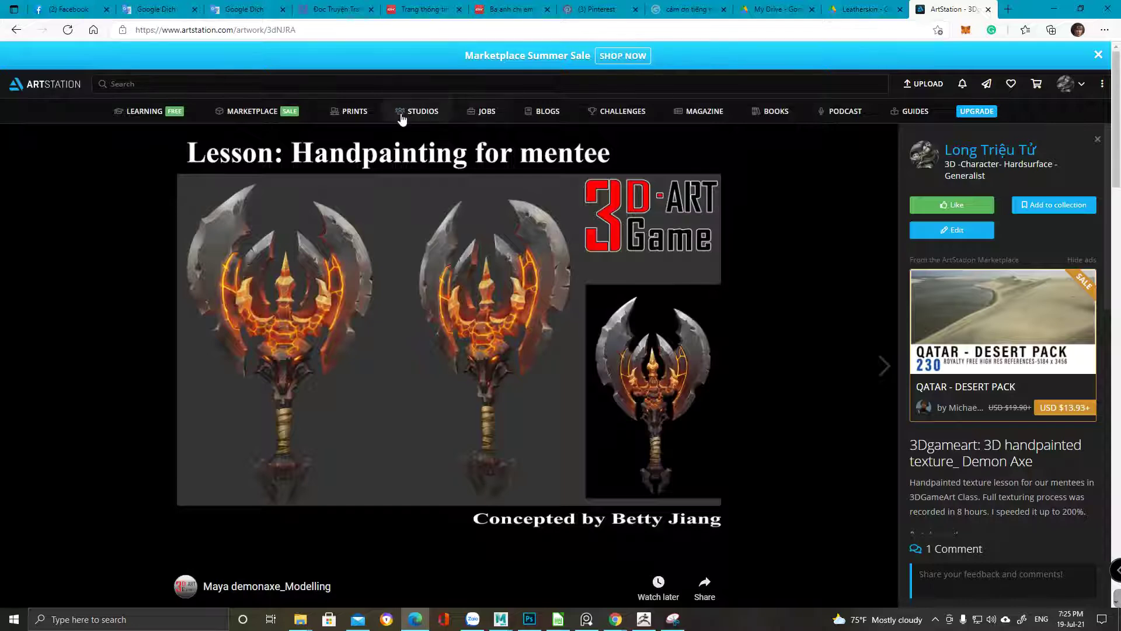
left_click(83, 7)
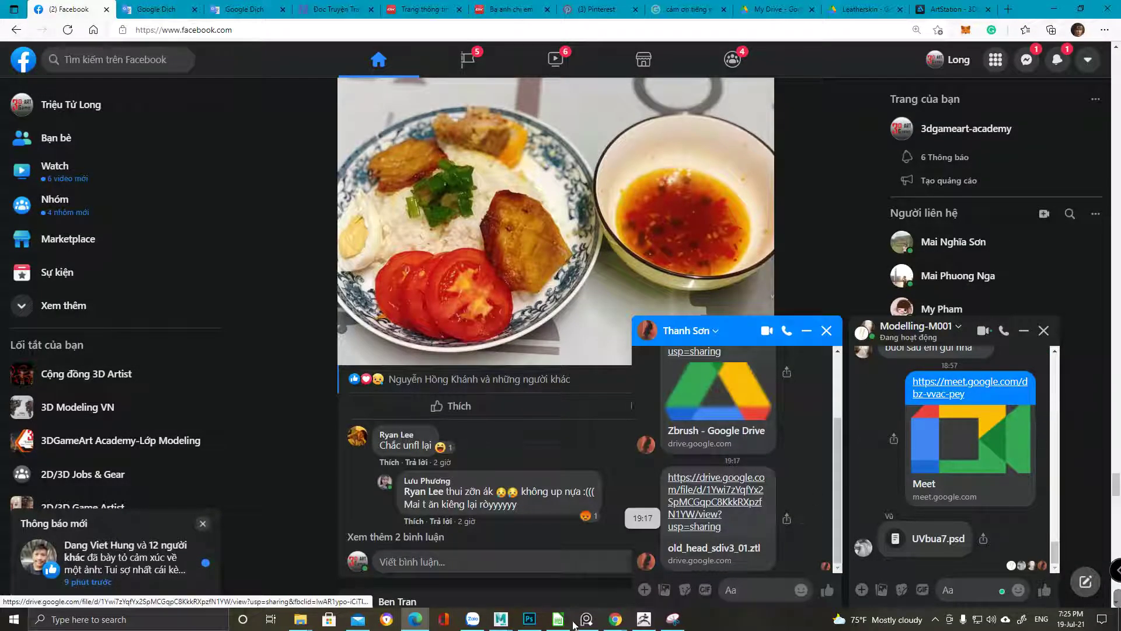
In Photoshop, close the Untitled-1 presentation sheet without saving
left_click(644, 619)
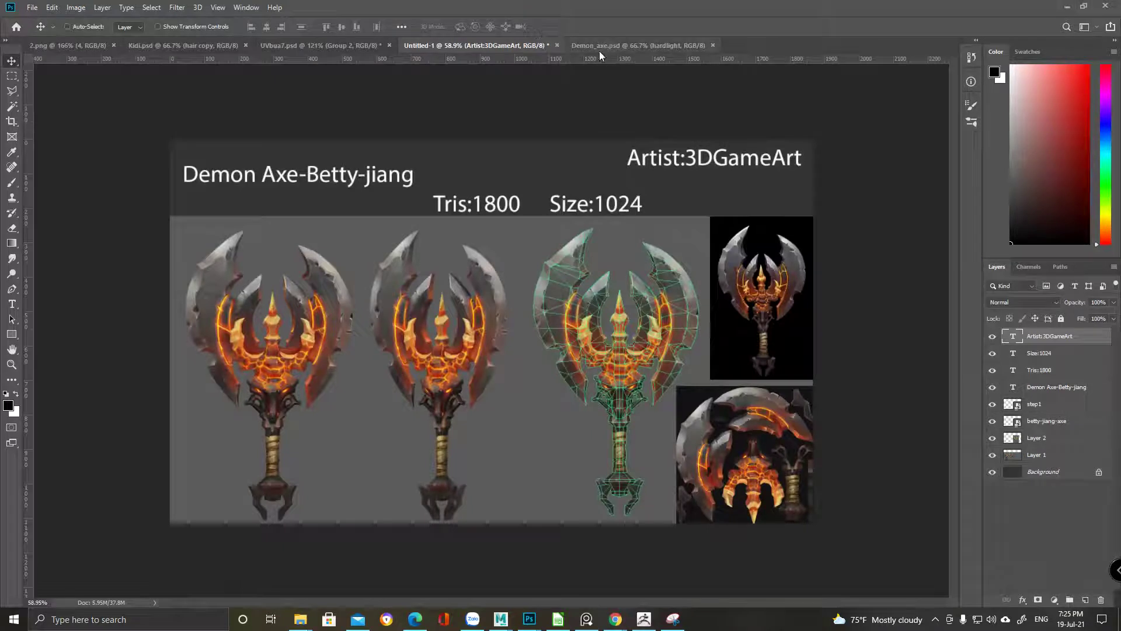
left_click(605, 46)
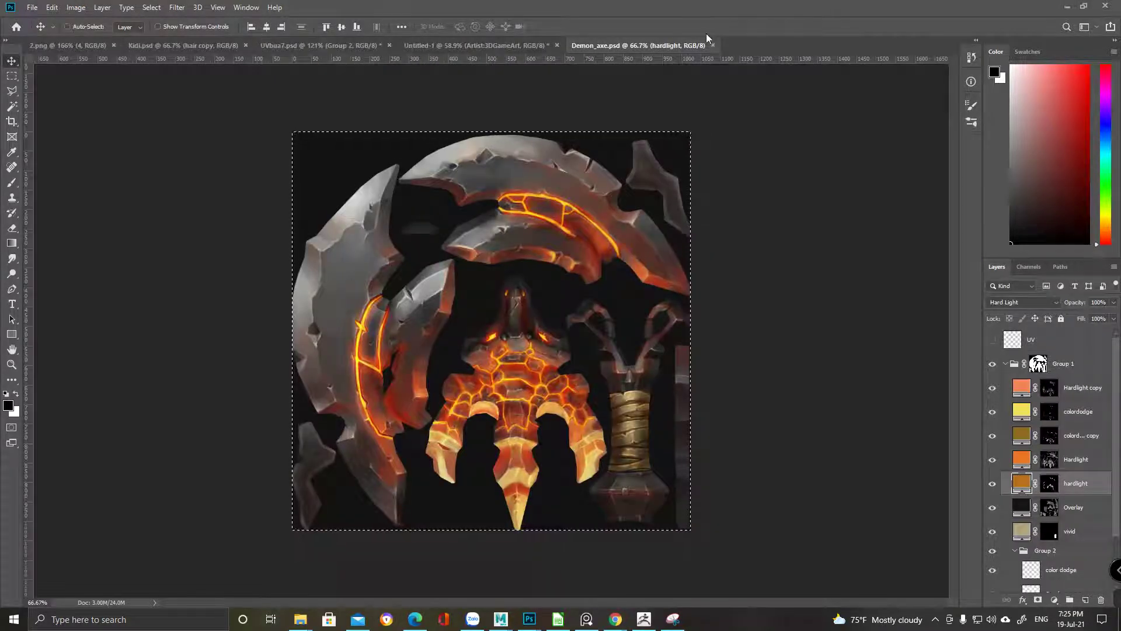
left_click(535, 46)
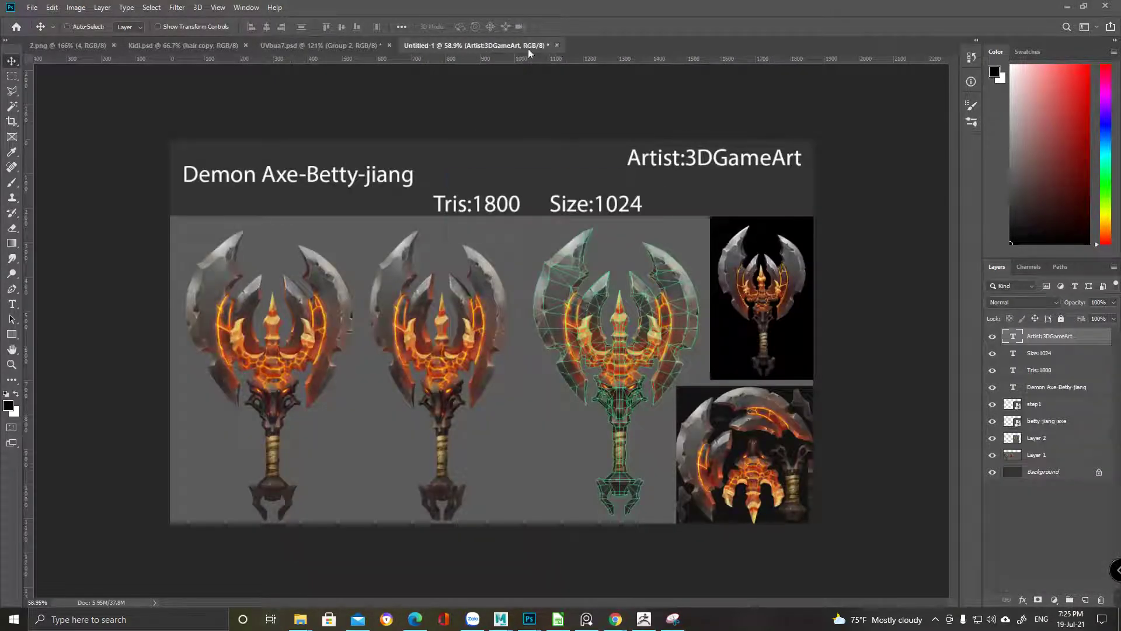
key("ctrl+w")
left_click(551, 230)
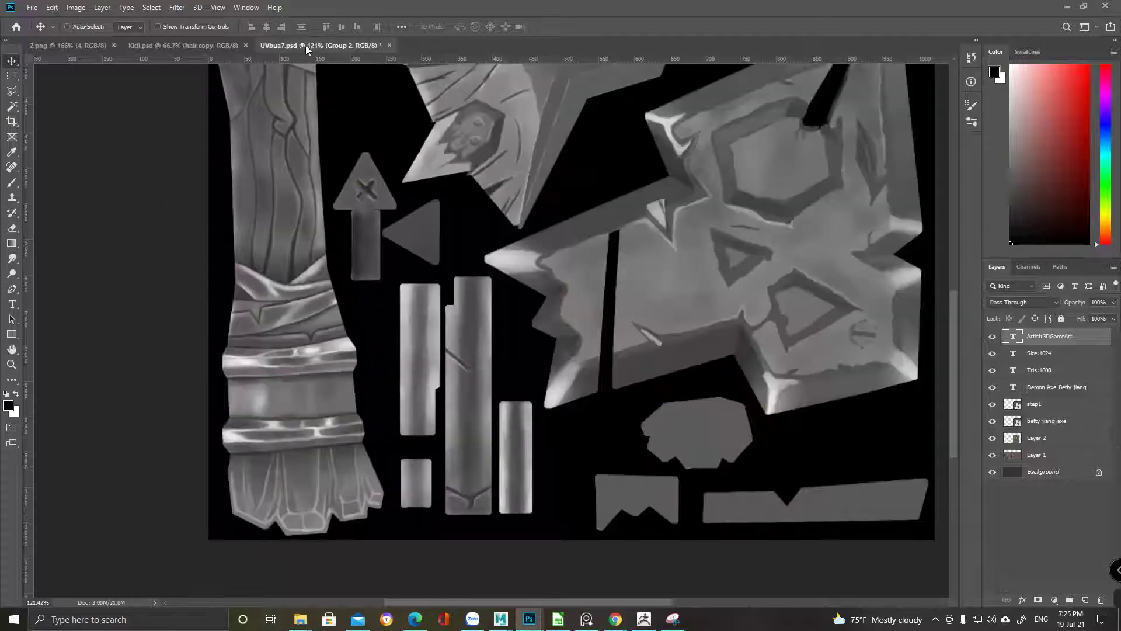
scroll(648, 273, "up", 3, "alt")
scroll(624, 300, "down", 5, "alt")
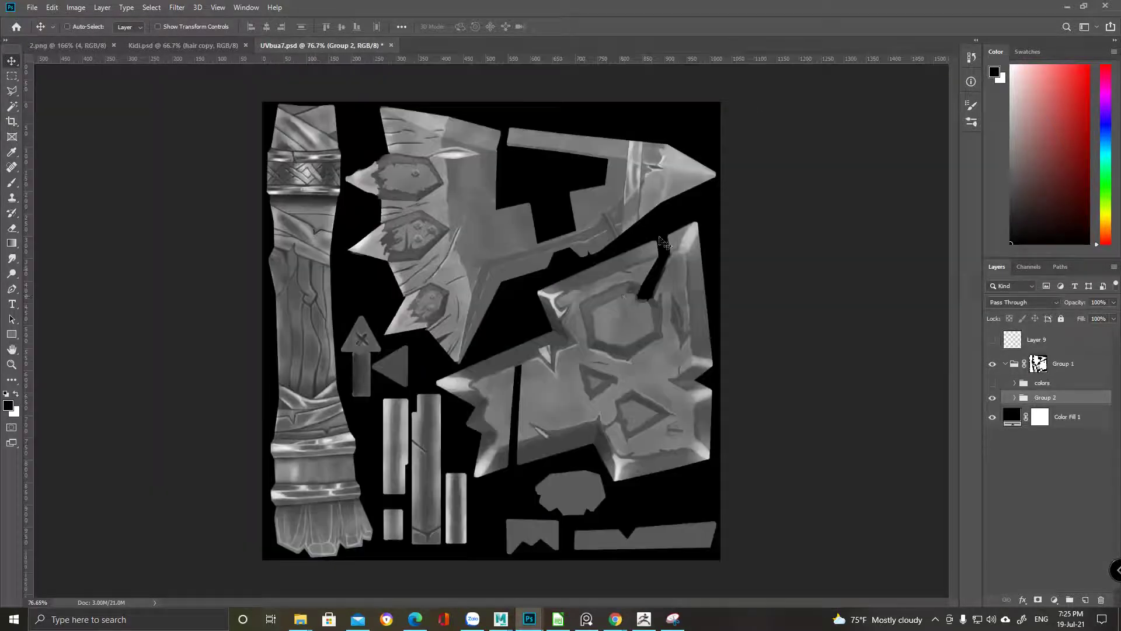
Download old_head_sdiv3_01.ztl from the shared Drive link and show it in Downloads
left_click(1067, 6)
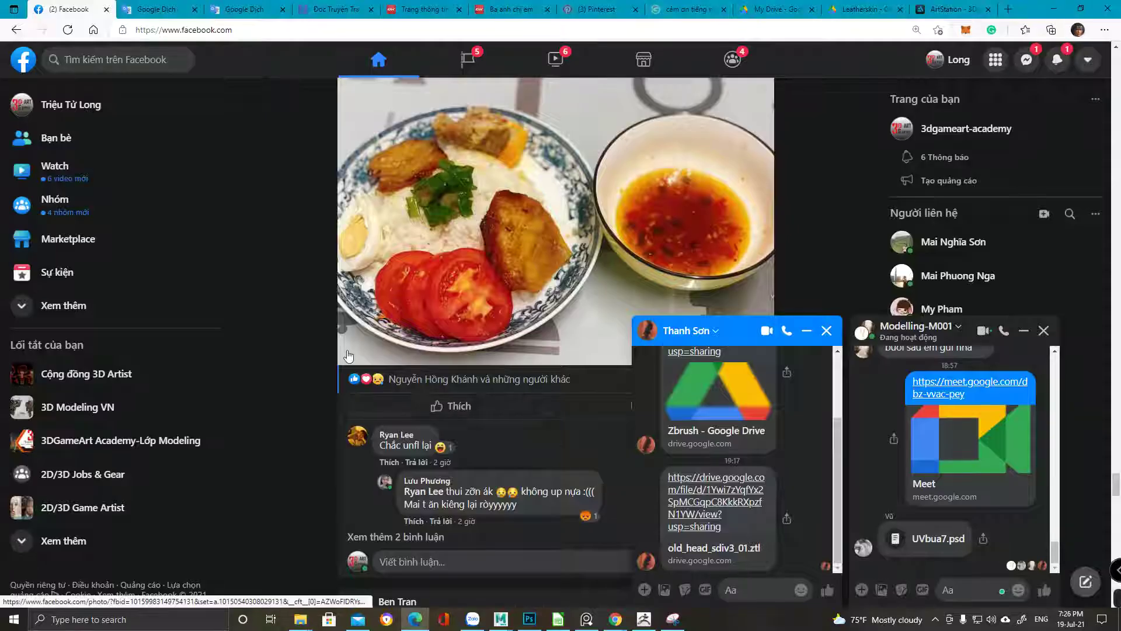
left_click(749, 503)
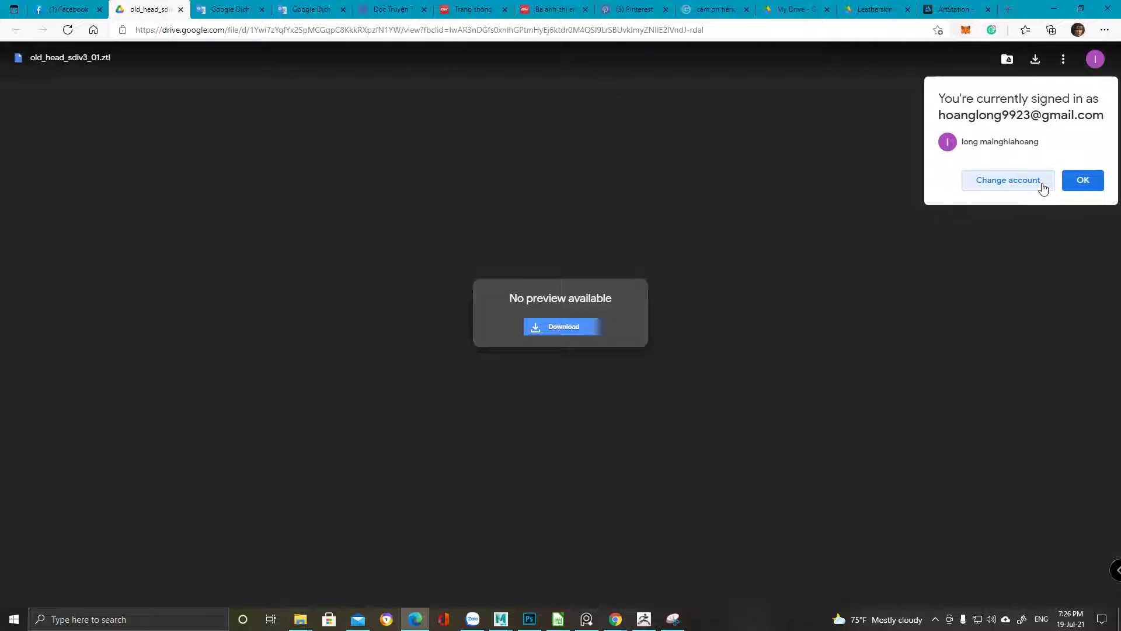
left_click(1081, 185)
left_click(555, 337)
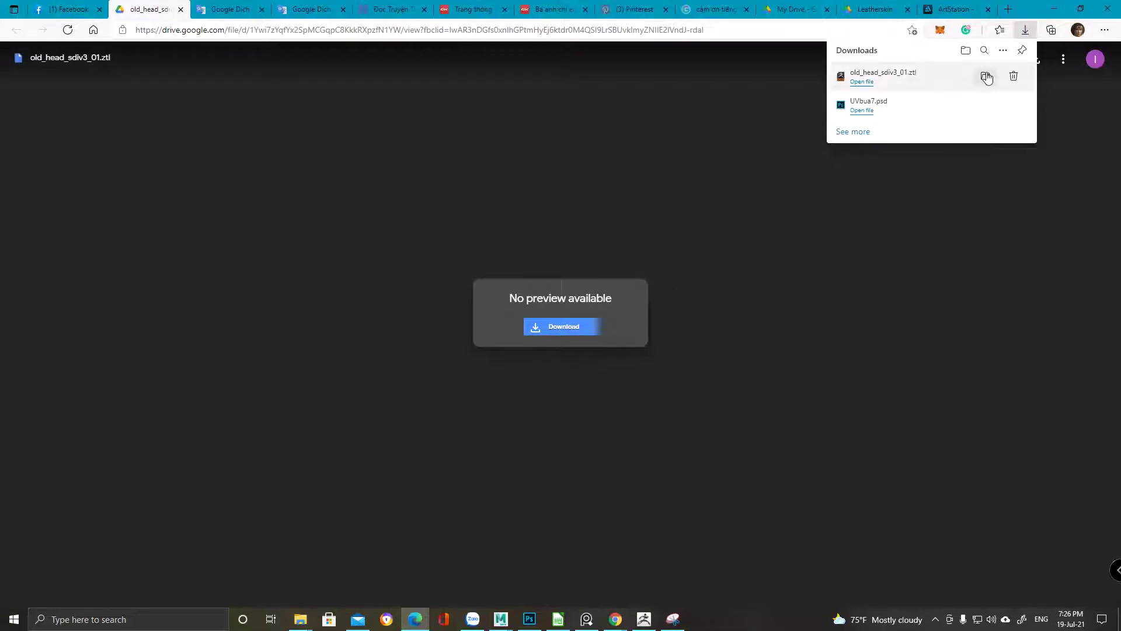
left_click(983, 79)
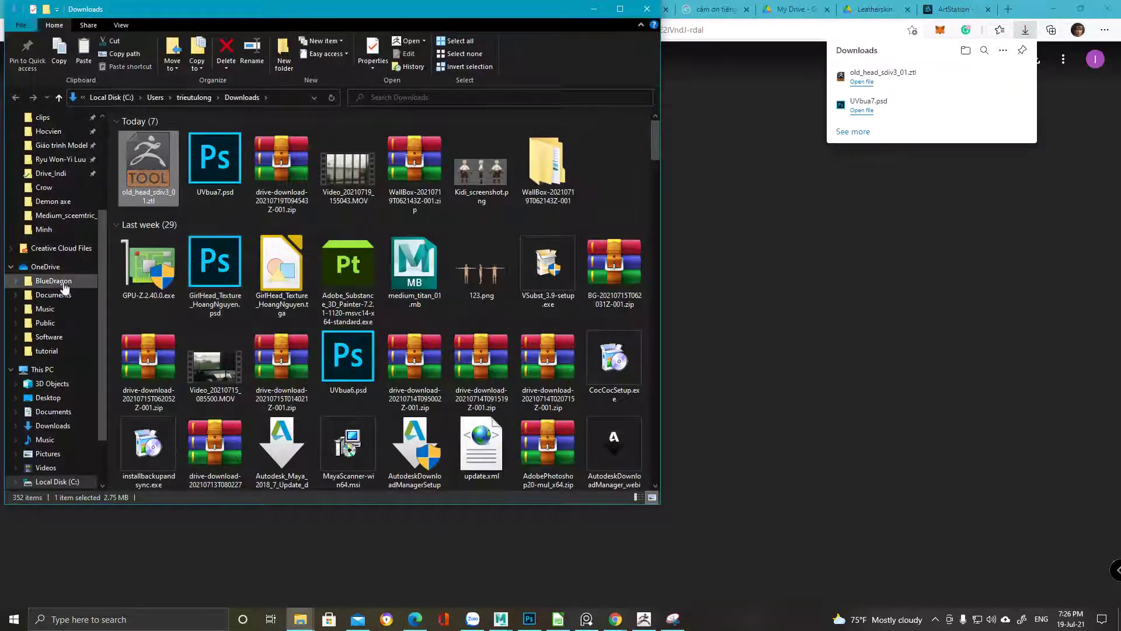
Paste old_head_sdiv3_01.ztl into D:\3D Modeller Workshop\Hocvien\Son, then switch to ZBrush
left_click(303, 624)
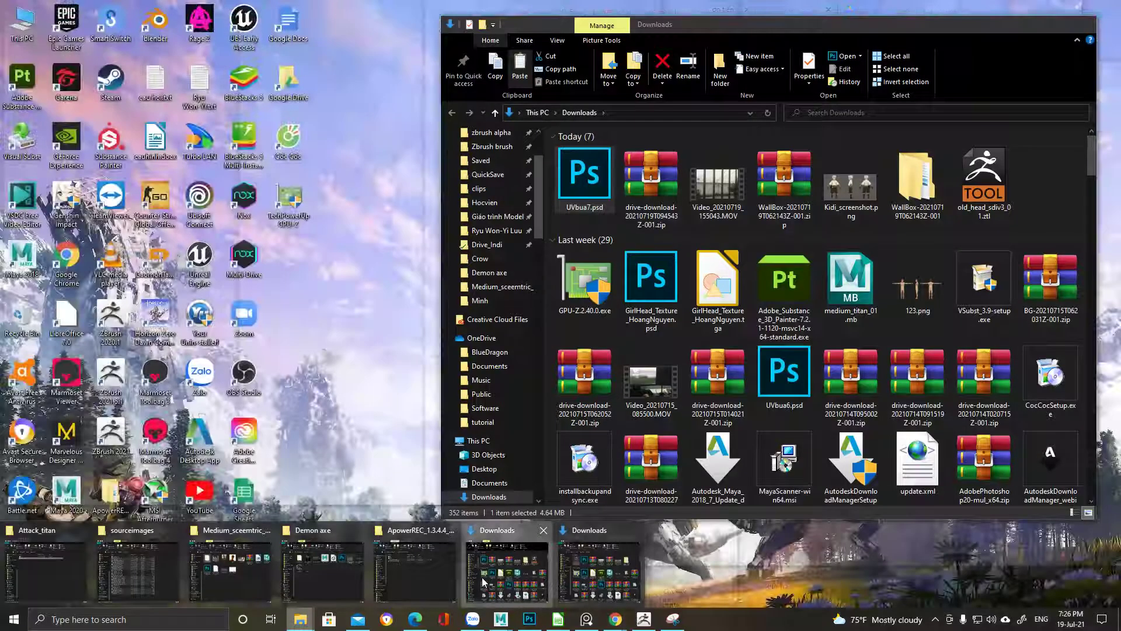
left_click(482, 577)
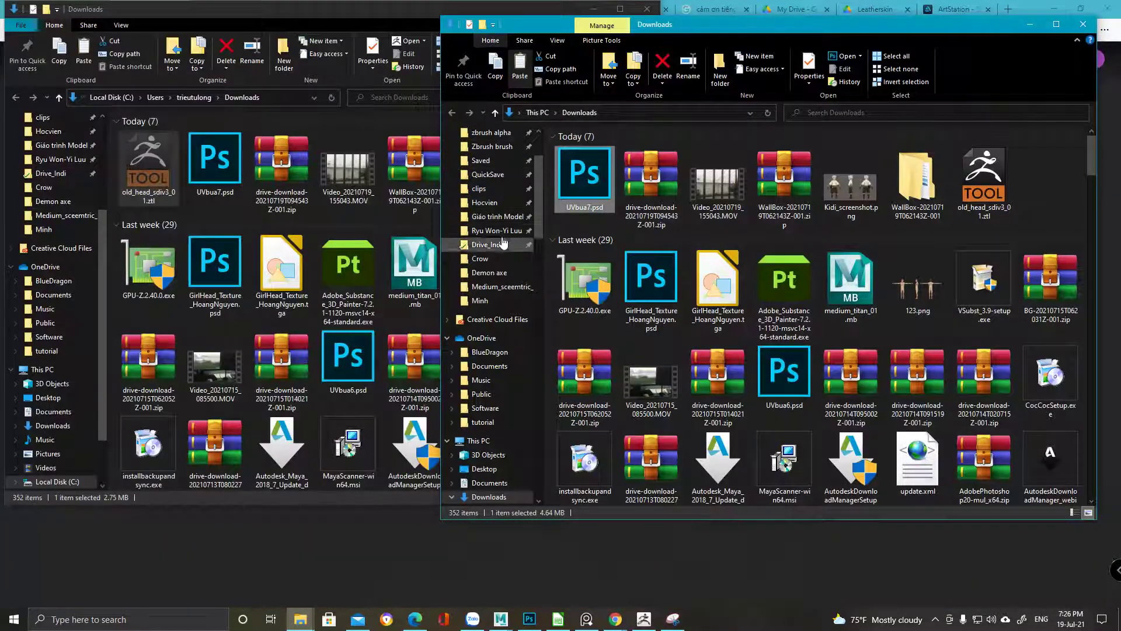
left_click(485, 202)
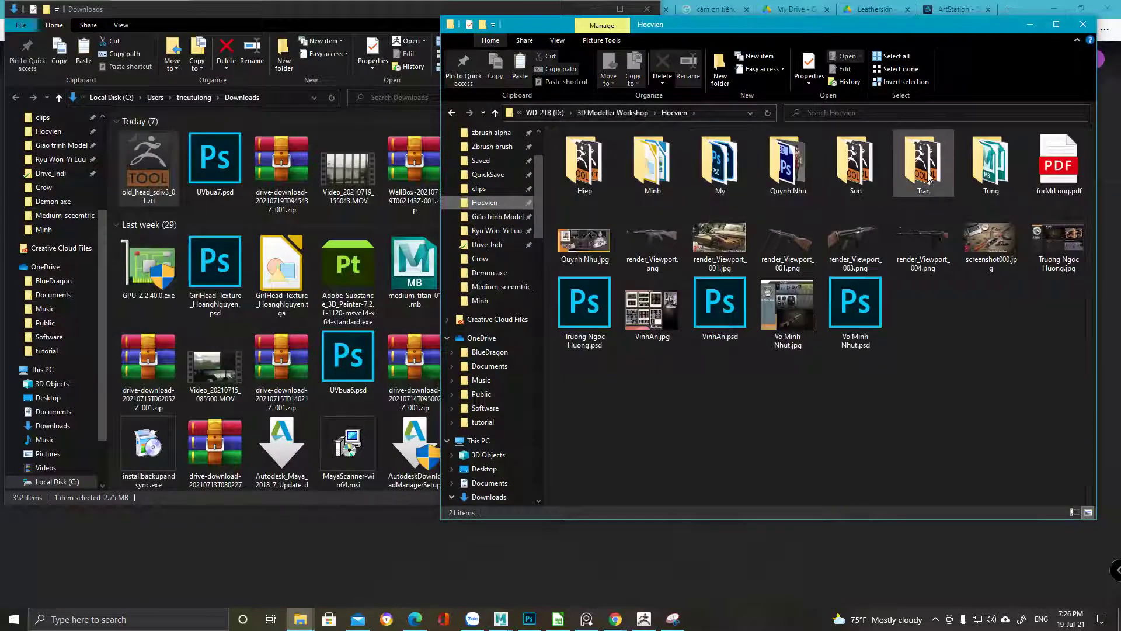
double_click(877, 172)
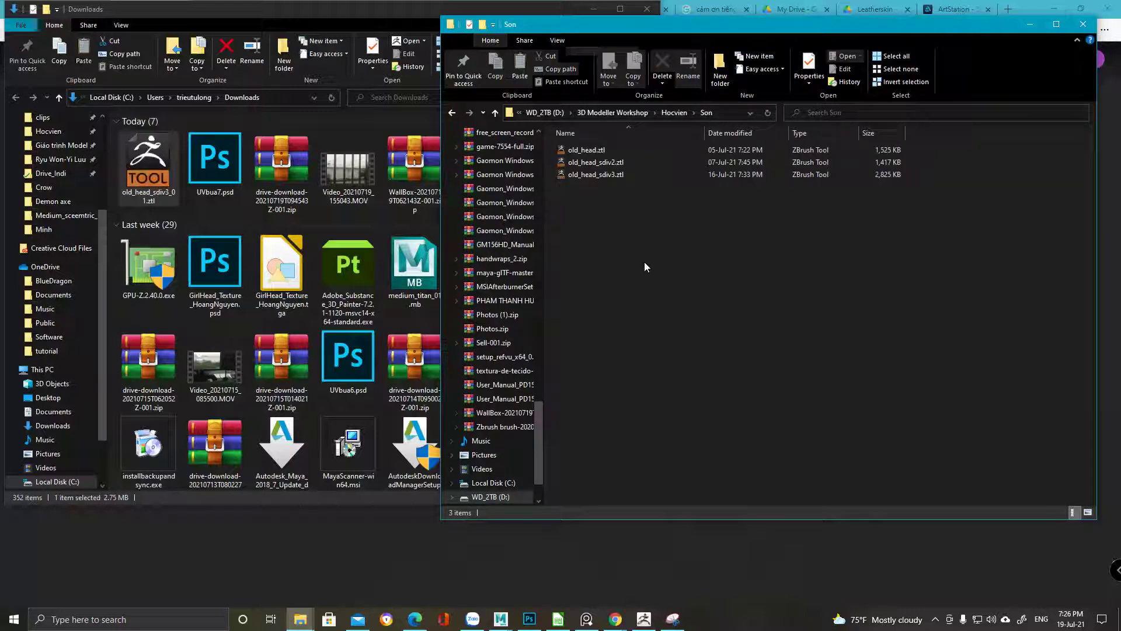
key("ctrl+v")
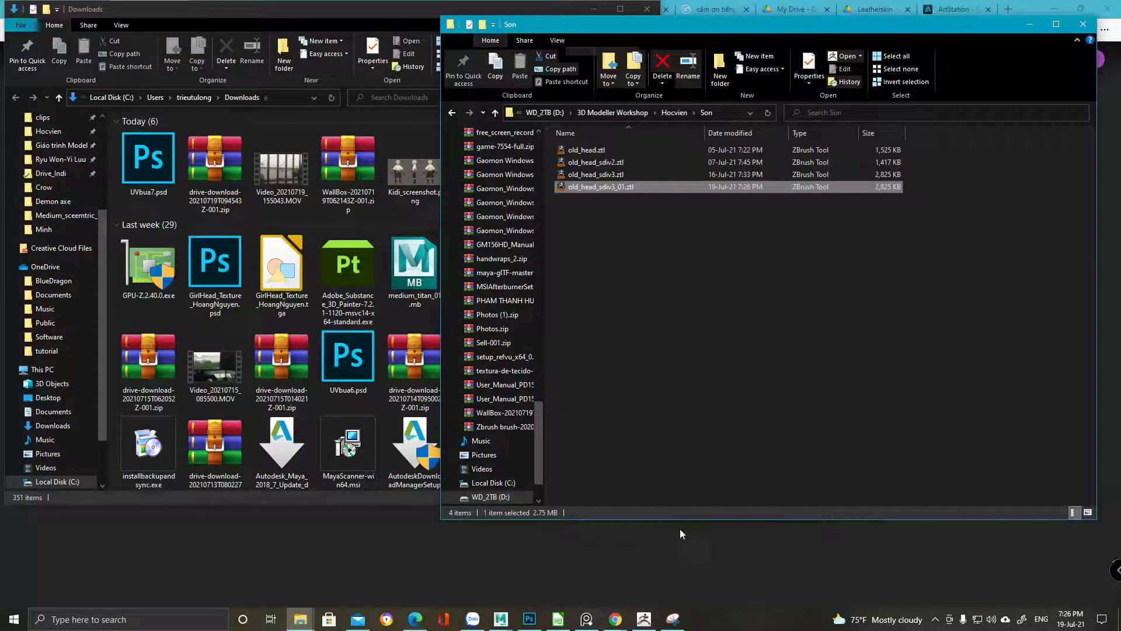
left_click(644, 619)
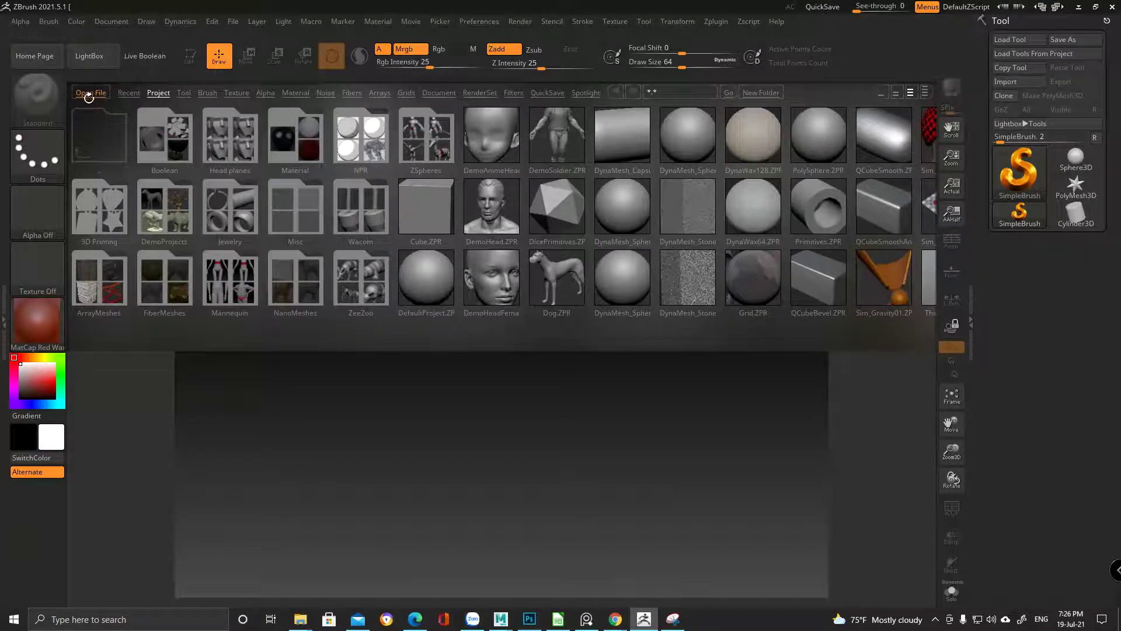
Open ZBrush's Load Tool dialog and clear its folder path
left_click(1025, 38)
left_click(1032, 76)
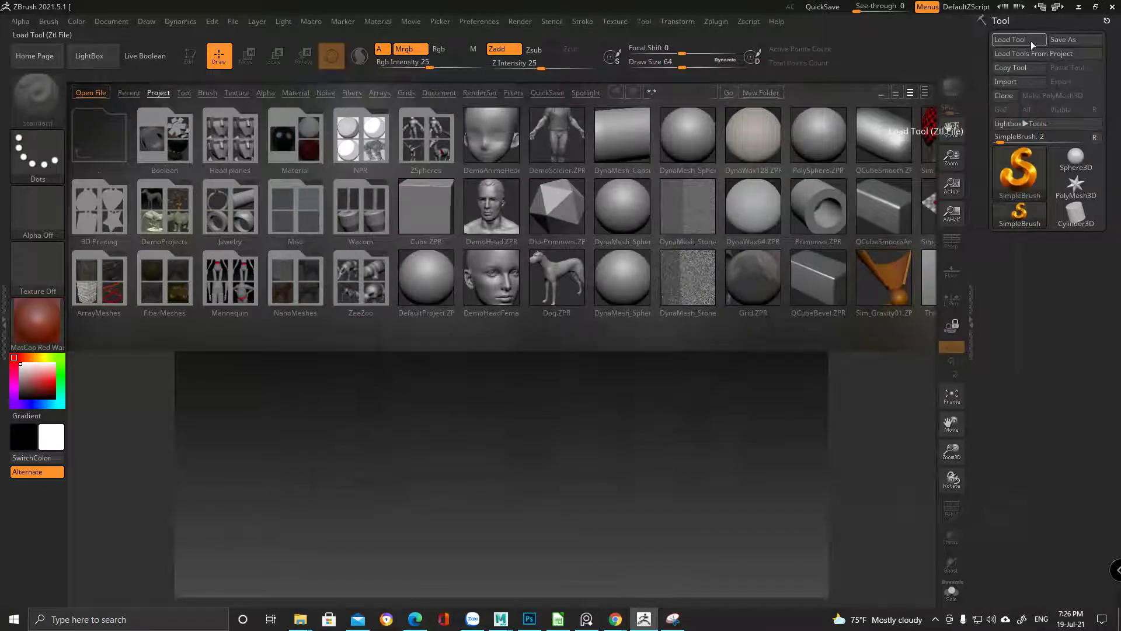
left_click(1032, 40)
left_click(664, 93)
key("BackSpace")
Paste the Son folder path into the dialog and load old_head_sdiv3_01.ztl
left_click(300, 620)
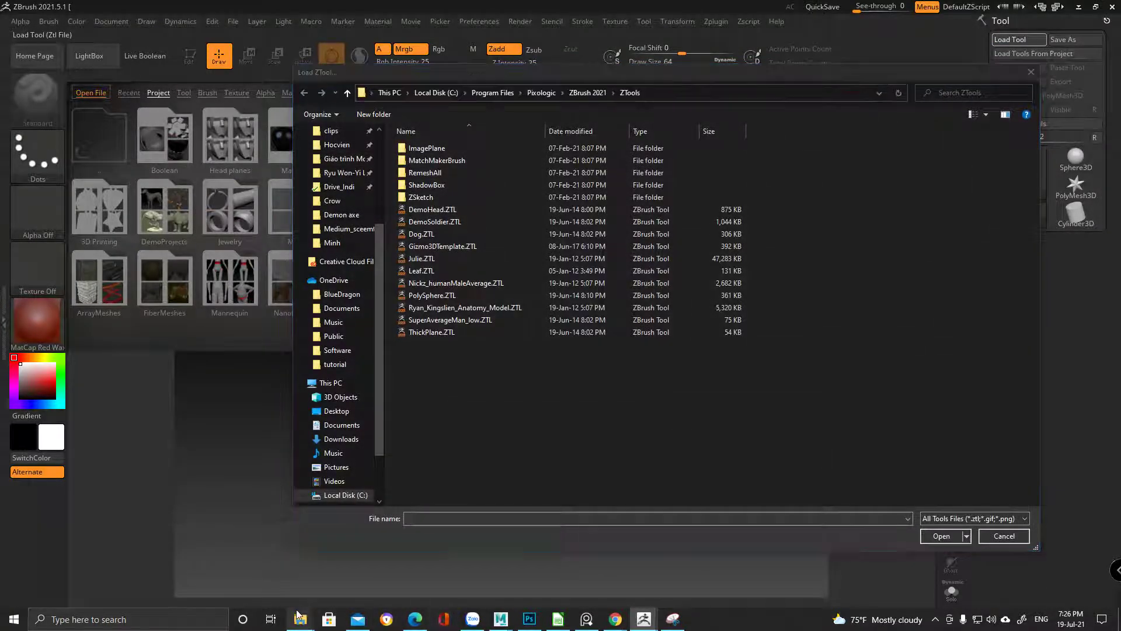
left_click(461, 560)
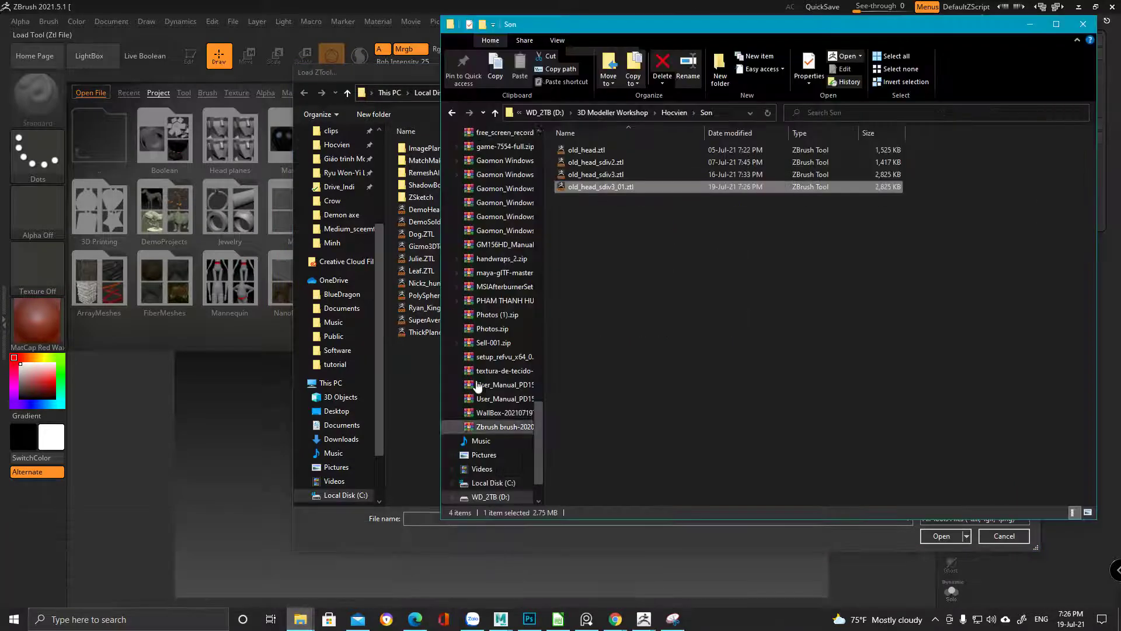
left_click(722, 113)
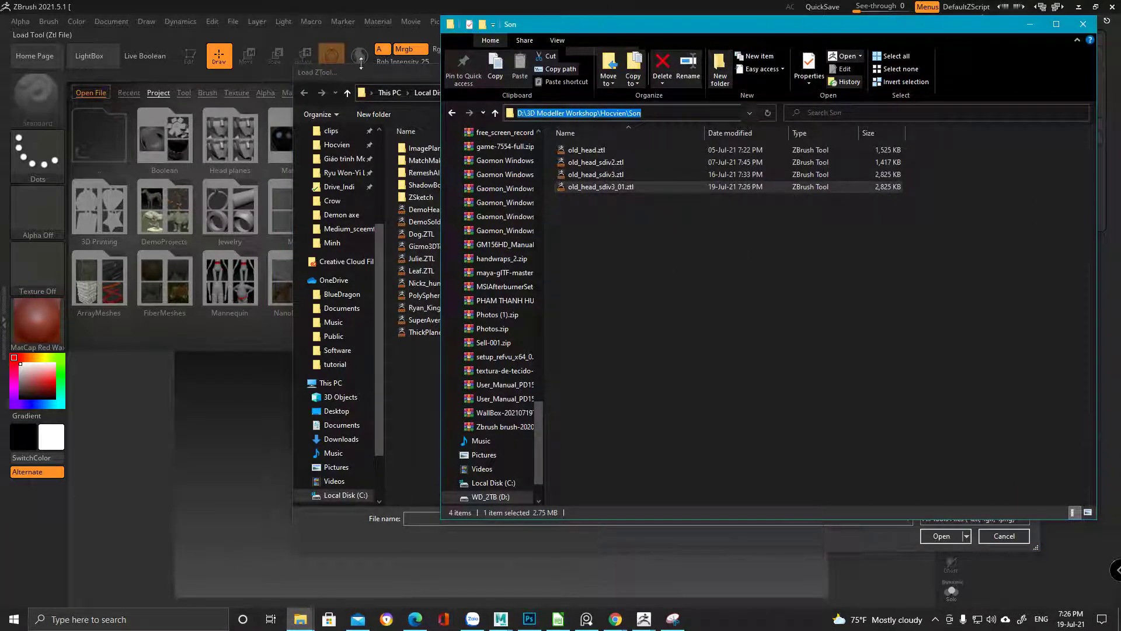
key("ctrl+c")
key("alt+Tab")
left_click(698, 92)
key("ctrl+v")
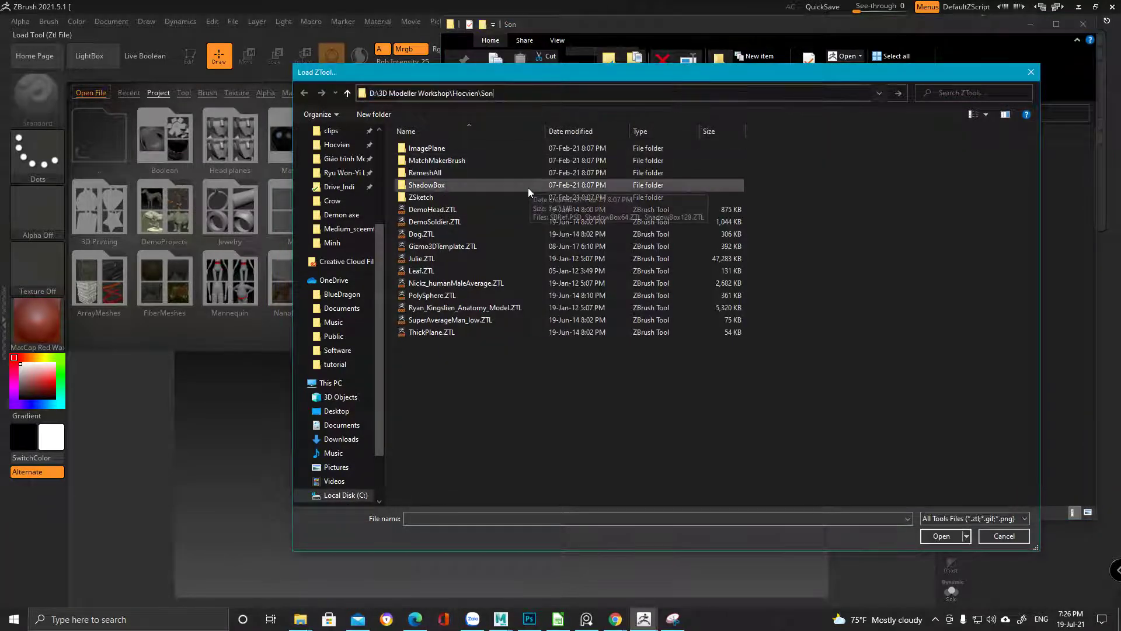
key("Return")
double_click(520, 185)
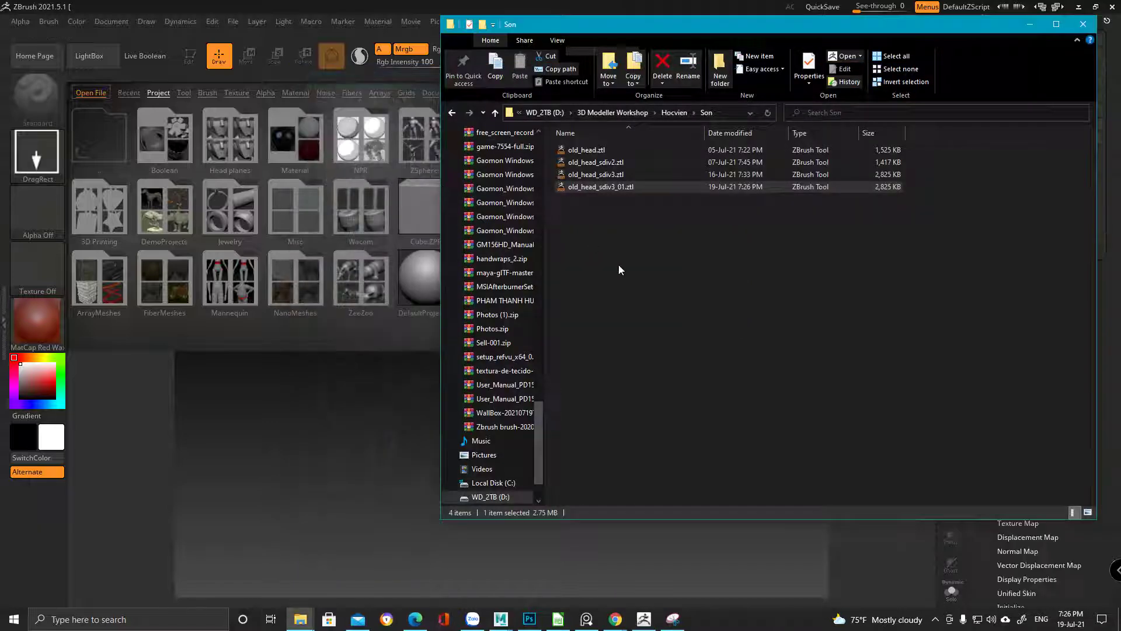
left_click(1103, 26)
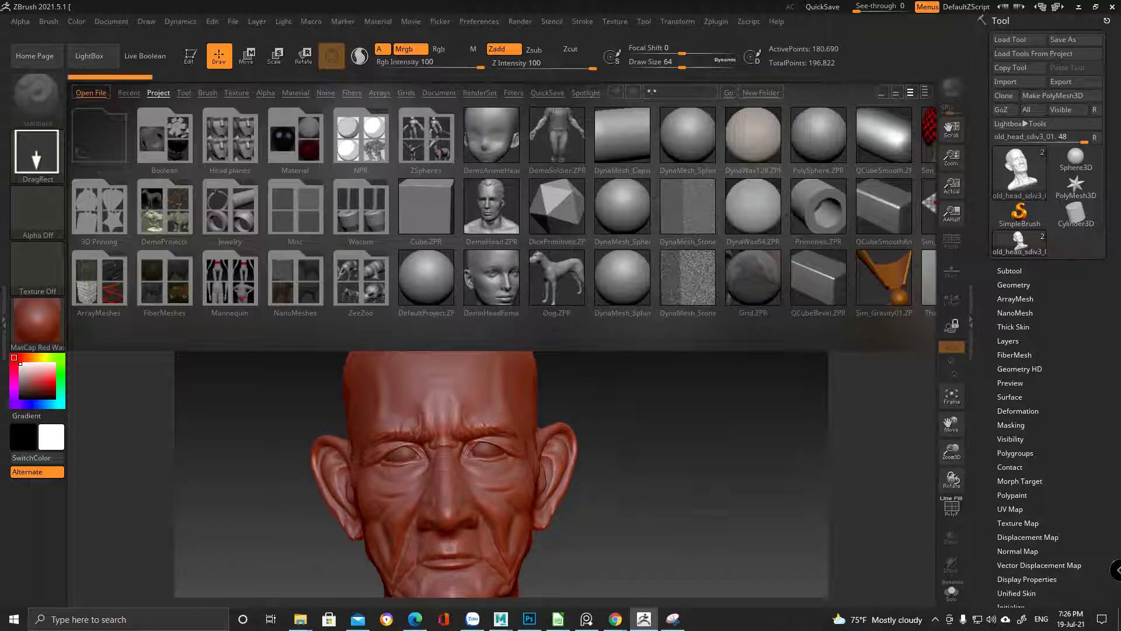
Close LightBox, make old_head_sdiv3_01 editable in grey BasicMaterial, and turn it to three-quarter view
left_click(77, 61)
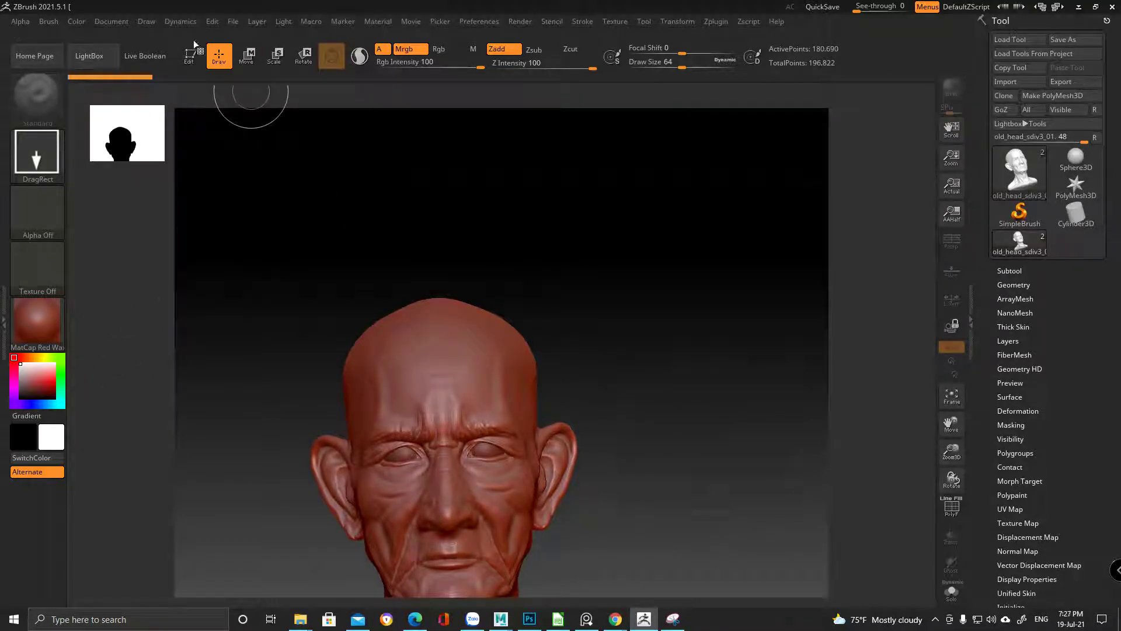
left_click(193, 48)
left_click(33, 331)
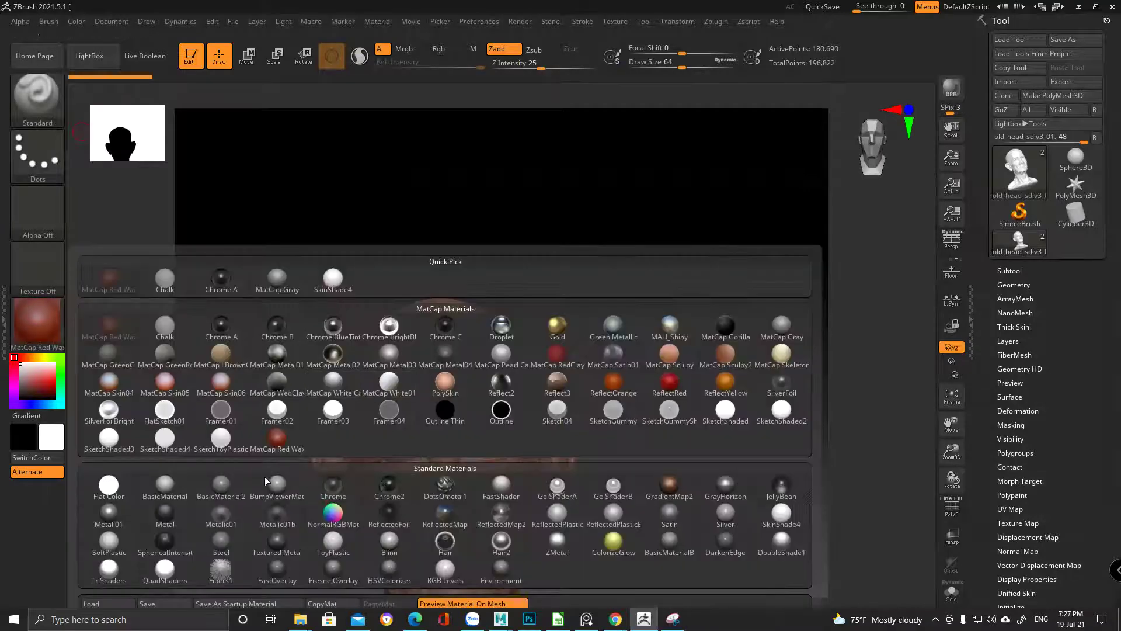
left_click(164, 485)
mouse_move(623, 402)
left_mouse_down()
mouse_move(611, 303)
mouse_move(660, 298)
mouse_move(640, 323)
mouse_move(613, 285)
mouse_move(596, 316)
mouse_move(540, 313)
mouse_move(608, 302)
mouse_move(581, 310)
mouse_move(608, 304)
mouse_move(598, 363)
mouse_move(591, 371)
mouse_move(570, 355)
mouse_move(604, 408)
mouse_move(661, 362)
mouse_move(619, 370)
mouse_move(650, 418)
mouse_move(633, 397)
left_mouse_up()
left_click_drag(353, 395, 540, 358)
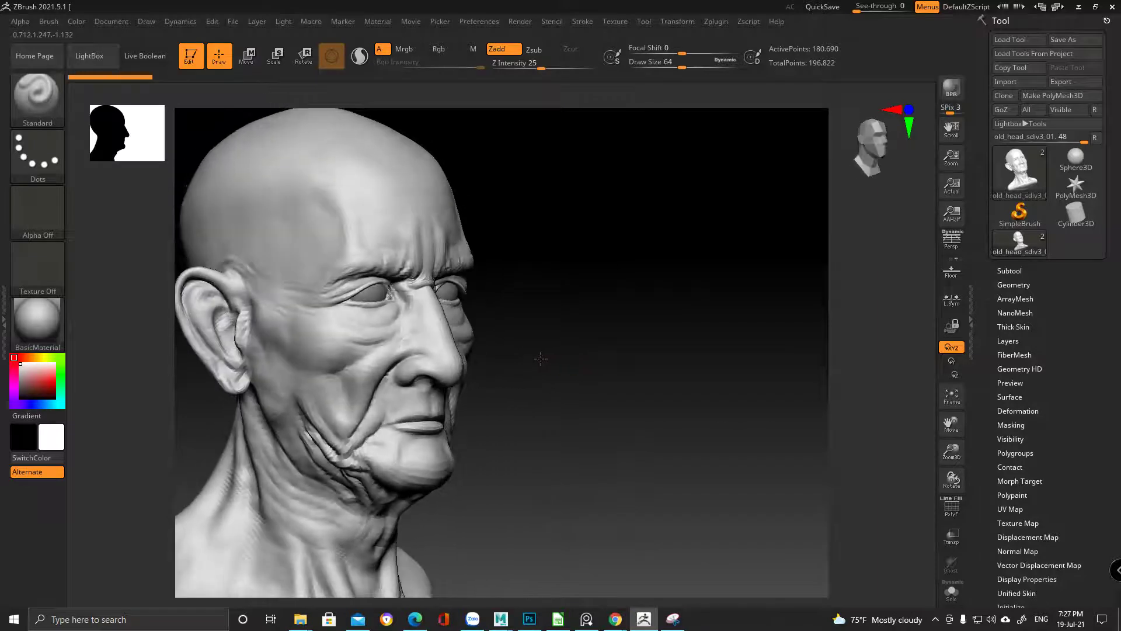
Load old_head_sdiv3.ztl as a tool and turn the head to face front
left_click(1011, 38)
left_click(678, 241)
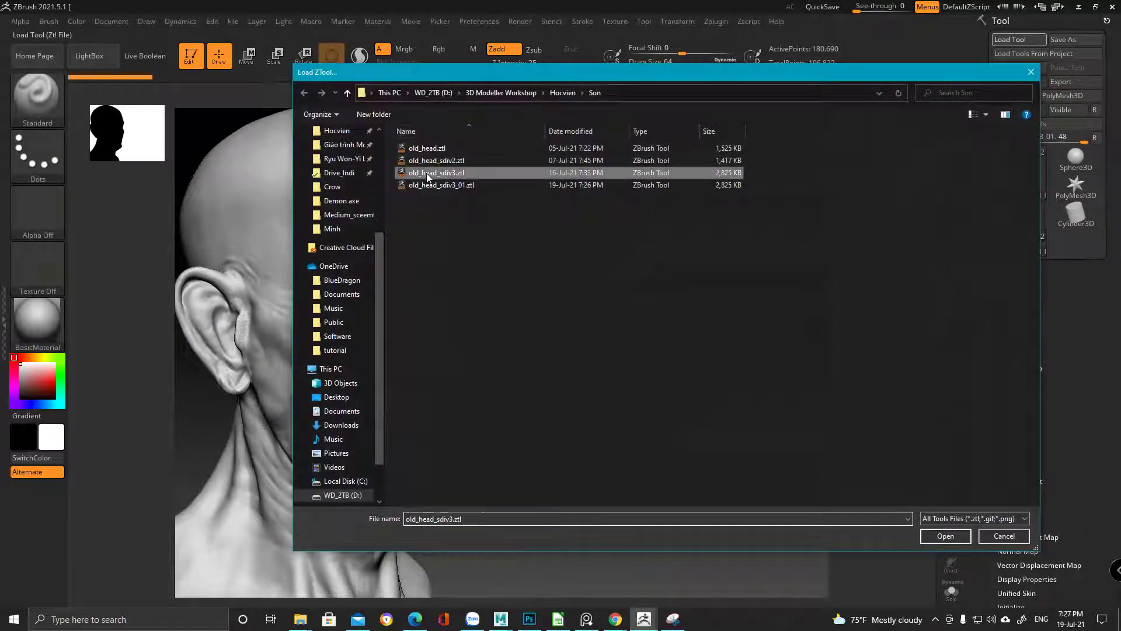
double_click(677, 240)
mouse_move(601, 327)
left_mouse_down()
mouse_move(588, 333)
mouse_move(618, 319)
left_mouse_up()
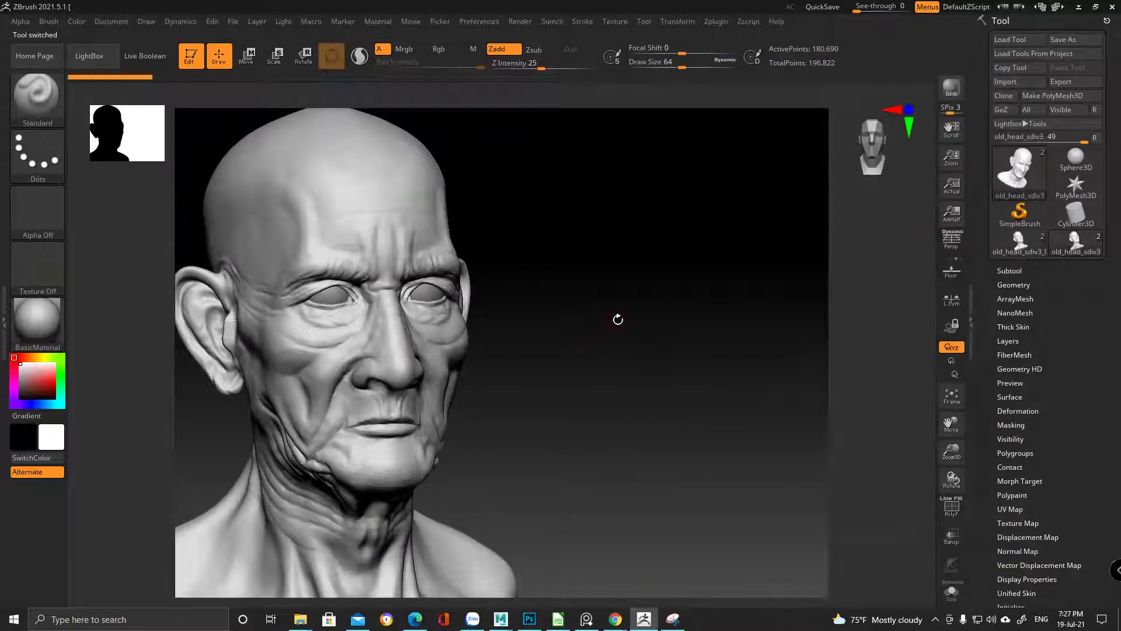
Check the Subtool list, expand Geometry showing SDiv 3, and orbit the head to review it
left_click(1009, 271)
left_click(1018, 271)
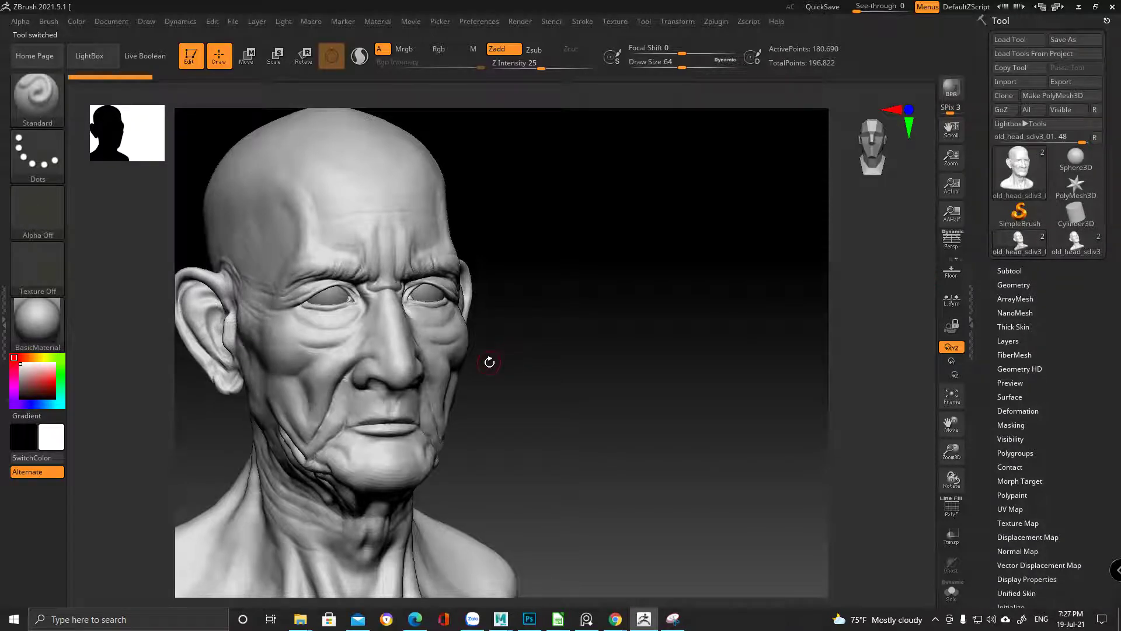
left_click_drag(533, 331, 439, 374)
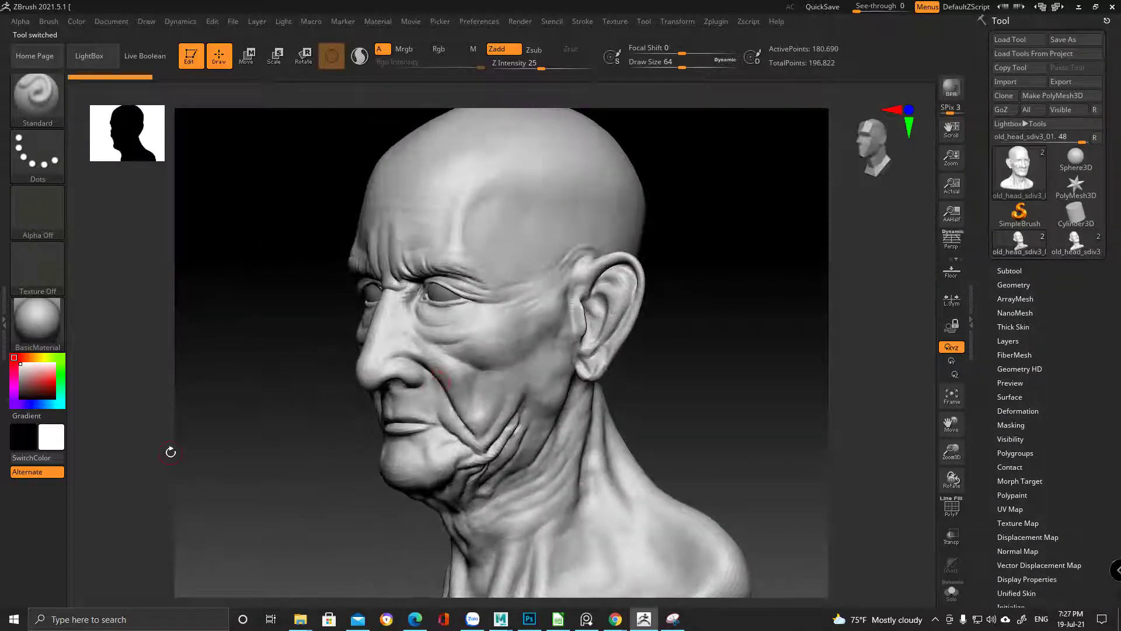
left_click(1014, 285)
left_click_drag(705, 397, 693, 396)
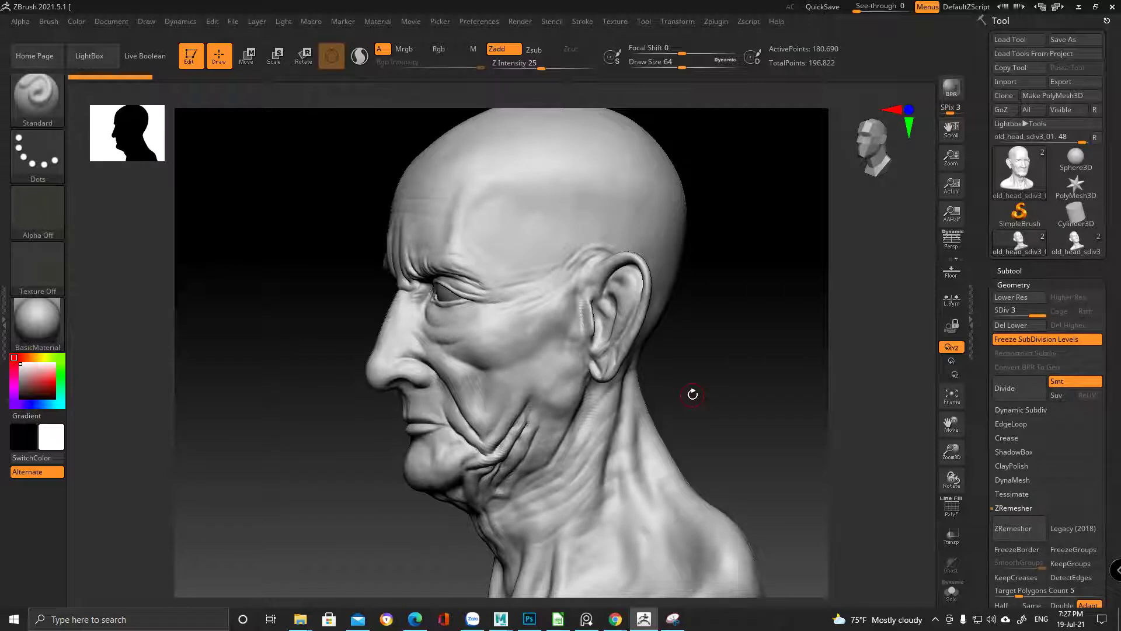
left_click_drag(692, 393, 740, 383)
left_click_drag(620, 390, 654, 389)
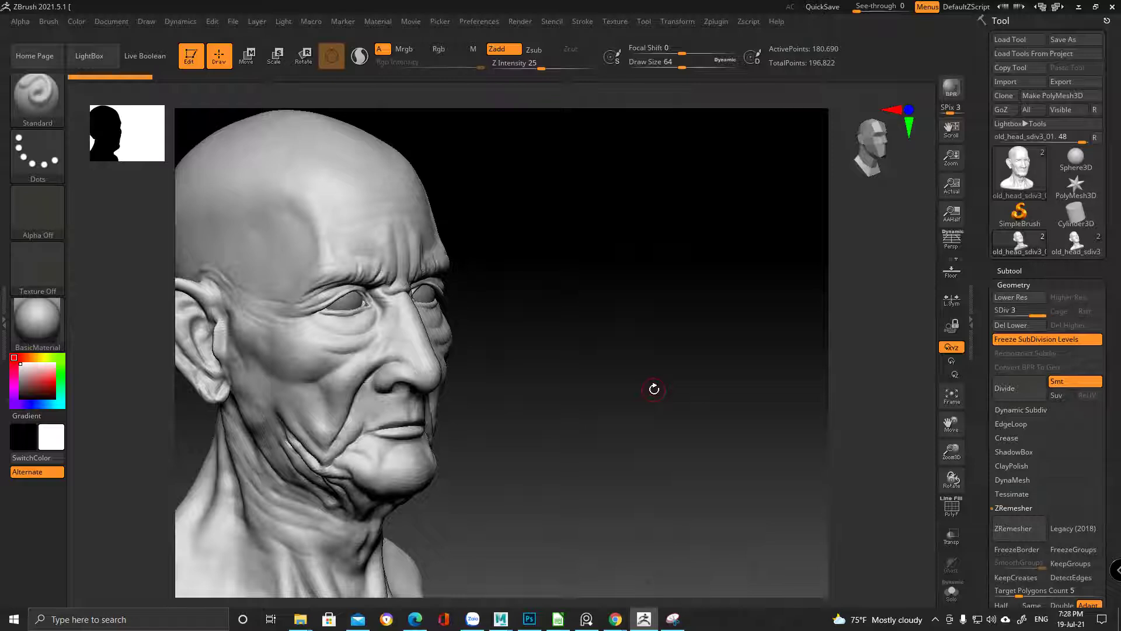
mouse_move(653, 390)
left_mouse_down()
mouse_move(610, 393)
mouse_move(641, 389)
left_mouse_up()
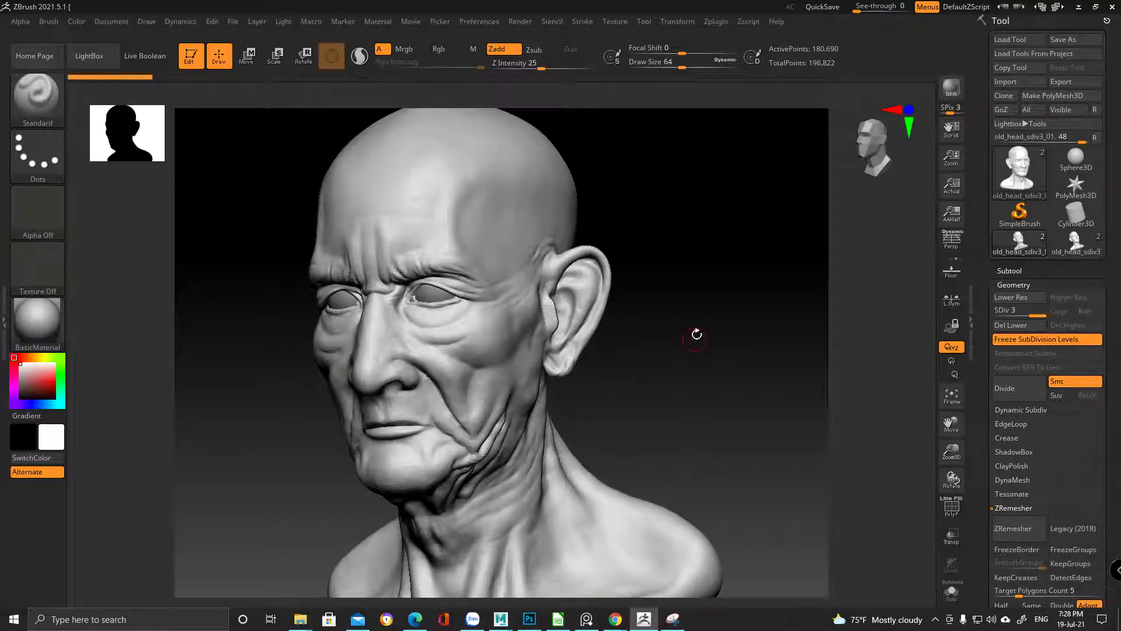
left_click_drag(695, 328, 656, 338)
mouse_move(765, 379)
left_mouse_down()
mouse_move(656, 375)
mouse_move(673, 357)
mouse_move(661, 383)
mouse_move(644, 380)
mouse_move(660, 373)
mouse_move(621, 378)
mouse_move(634, 381)
left_mouse_up()
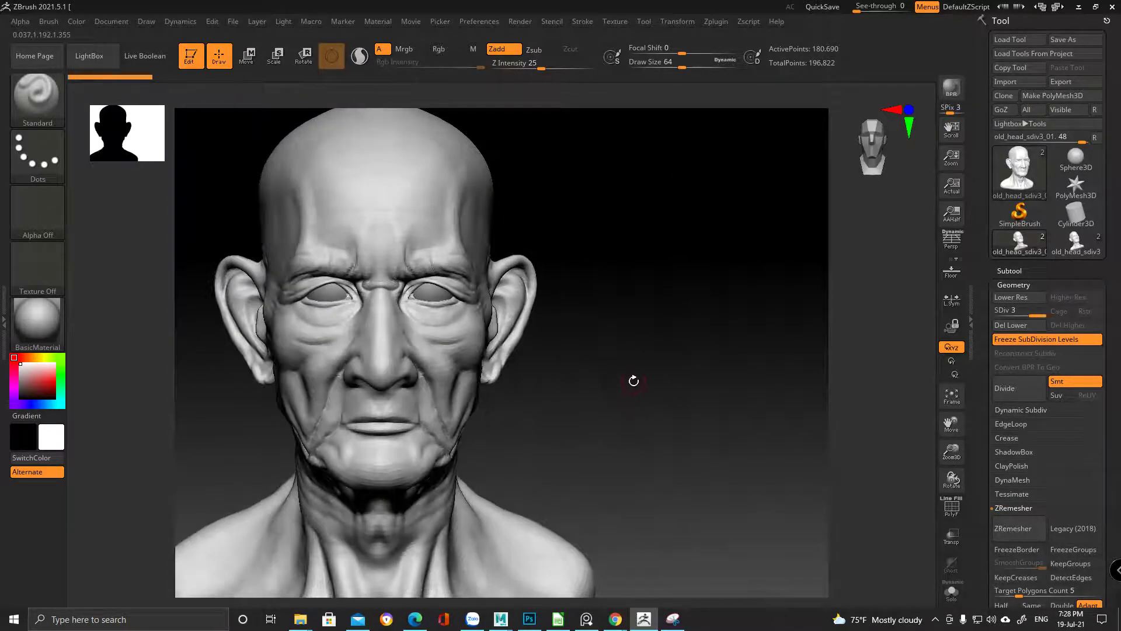
Load the recent cambodian_head.pur reference board in PureRef
left_click(586, 619)
right_click(761, 268)
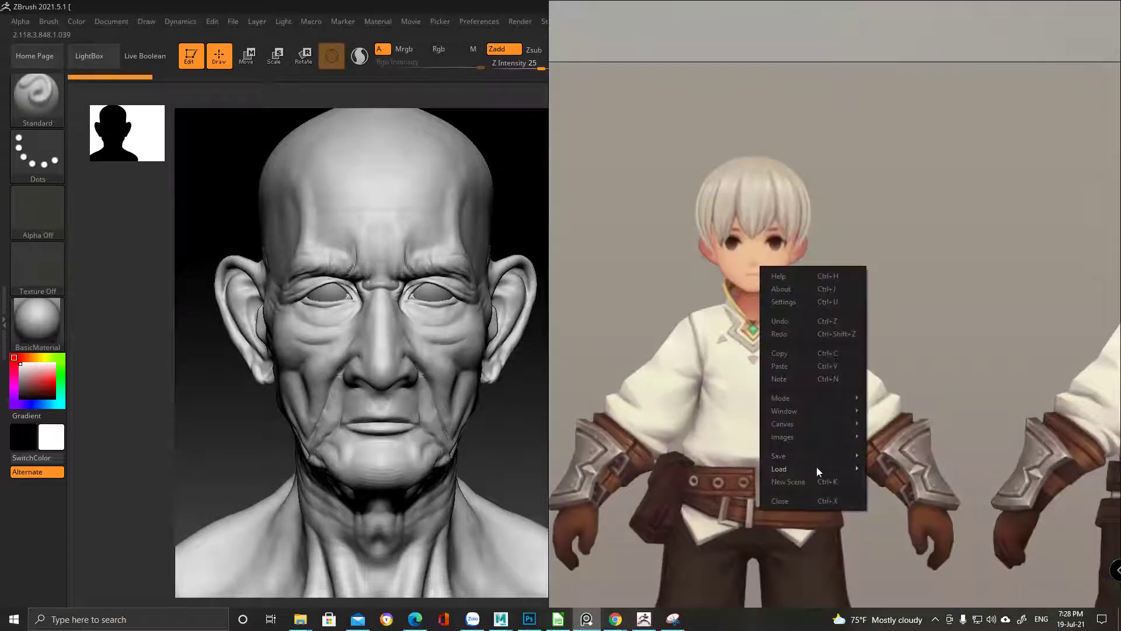
mouse_move(817, 467)
mouse_move(914, 480)
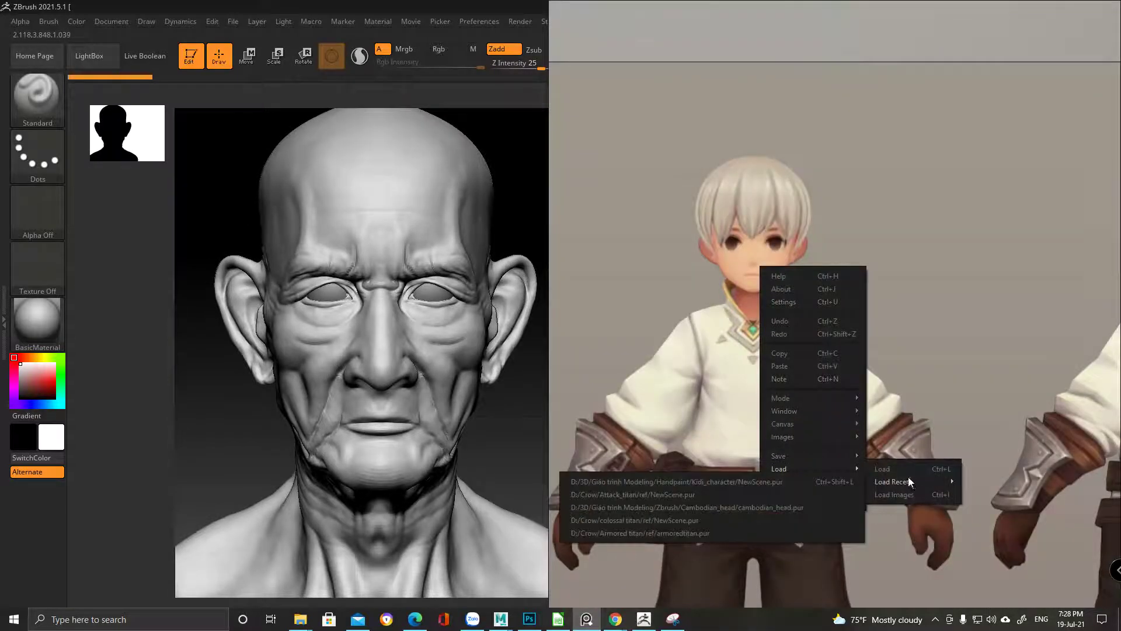
left_click(746, 505)
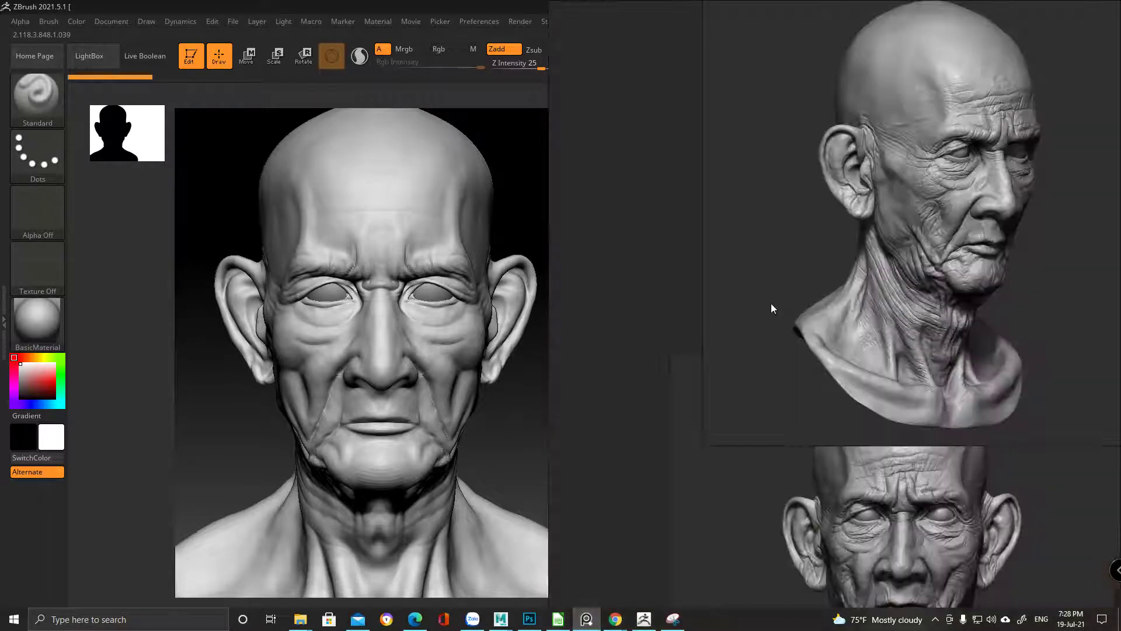
Zoom the reference board and compare it against the sculpt turned to three-quarter view
scroll(852, 432, "down", 5)
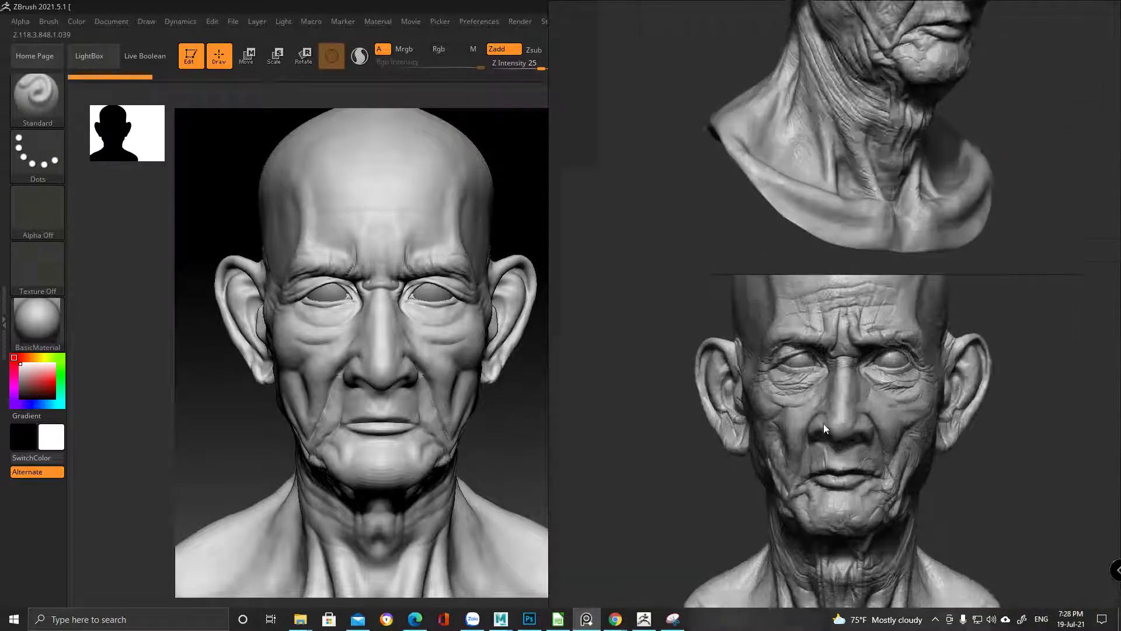
scroll(881, 360, "up", 2)
scroll(937, 423, "down", 6)
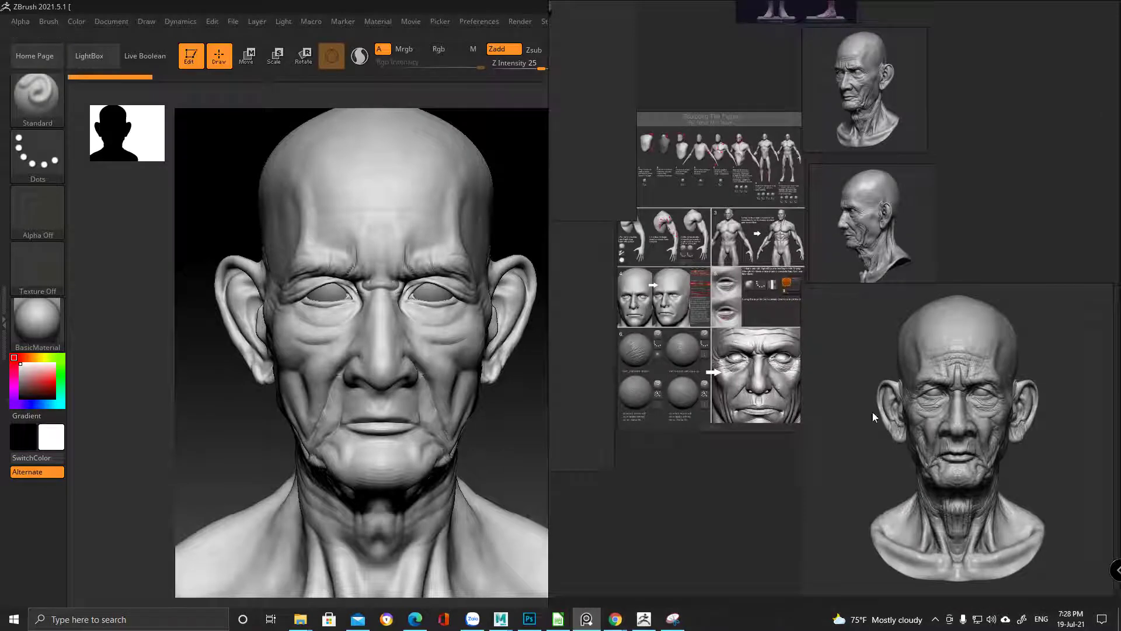
scroll(751, 385, "up", 8)
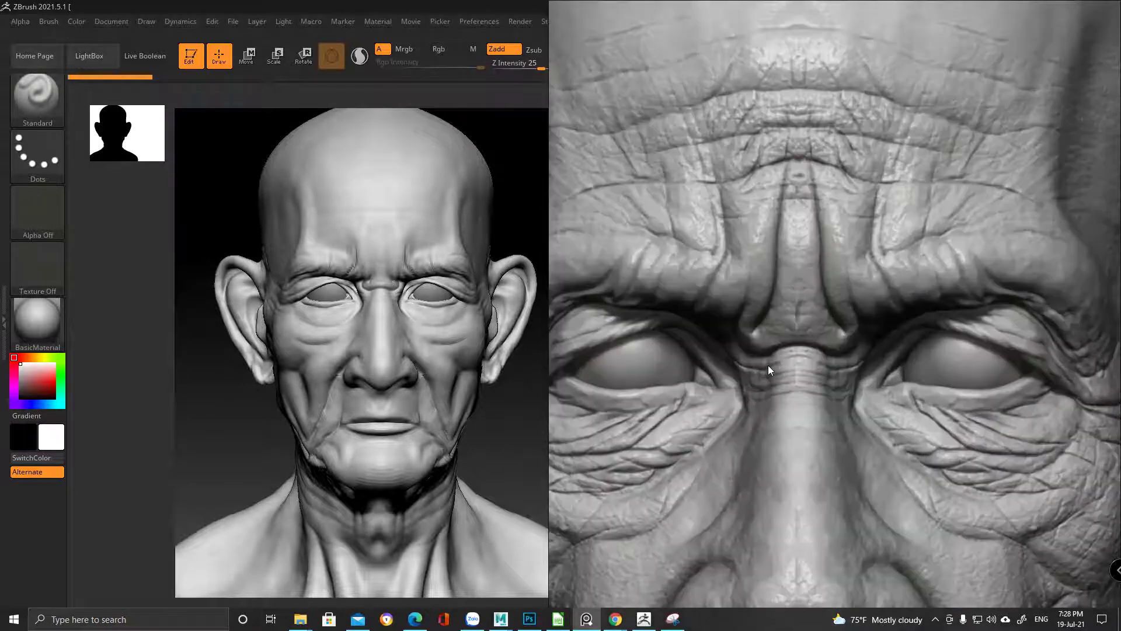
scroll(710, 372, "down", 5)
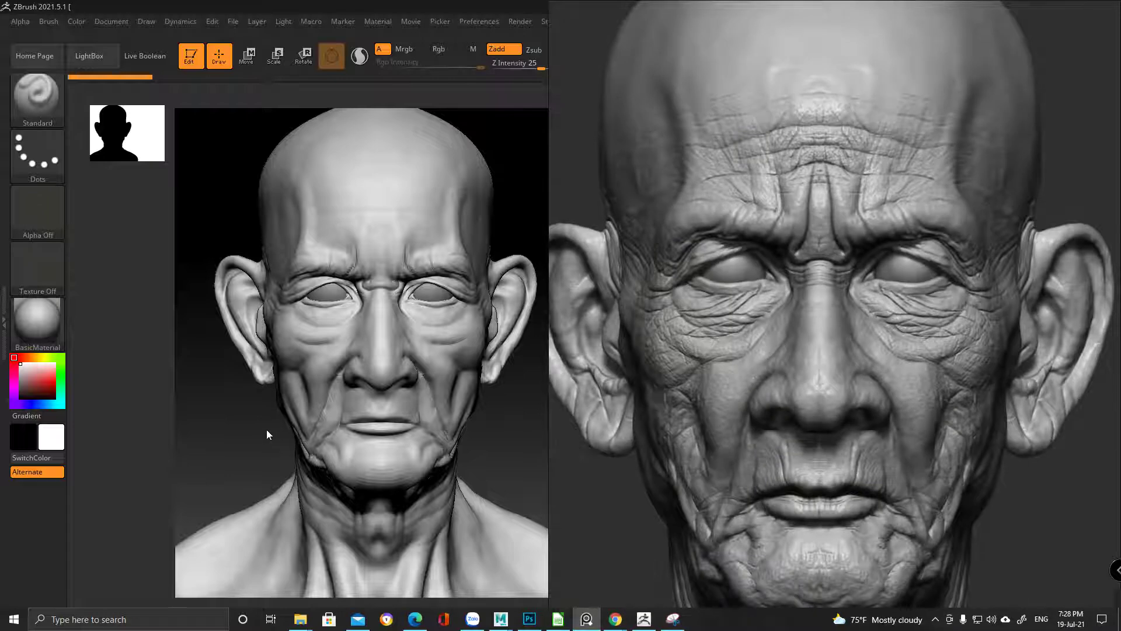
left_click_drag(226, 418, 757, 227)
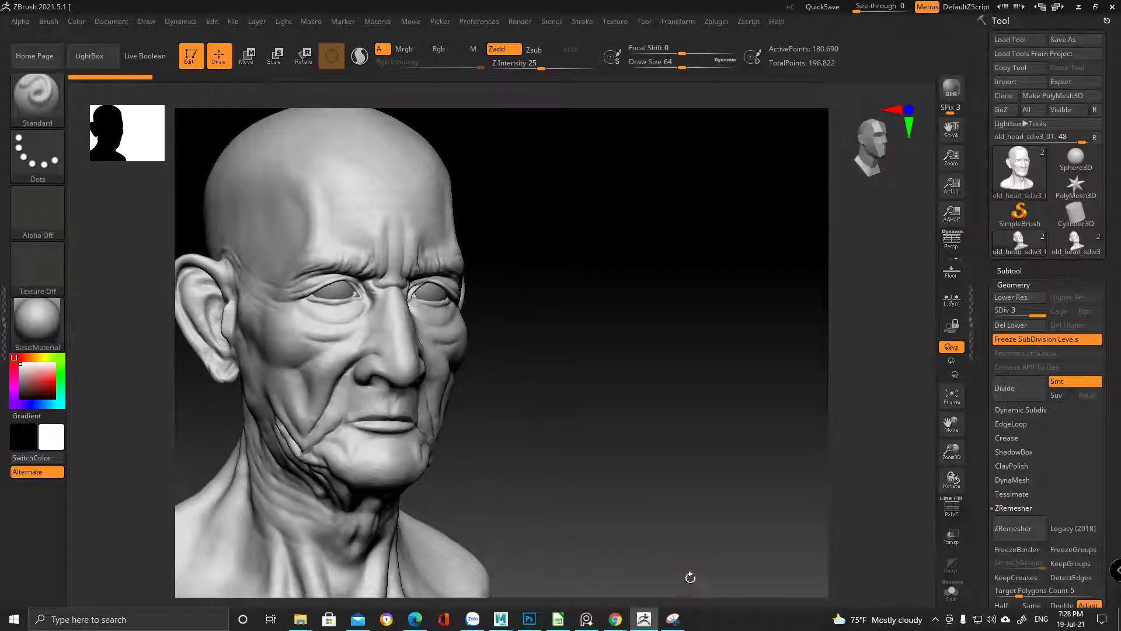
left_click(587, 619)
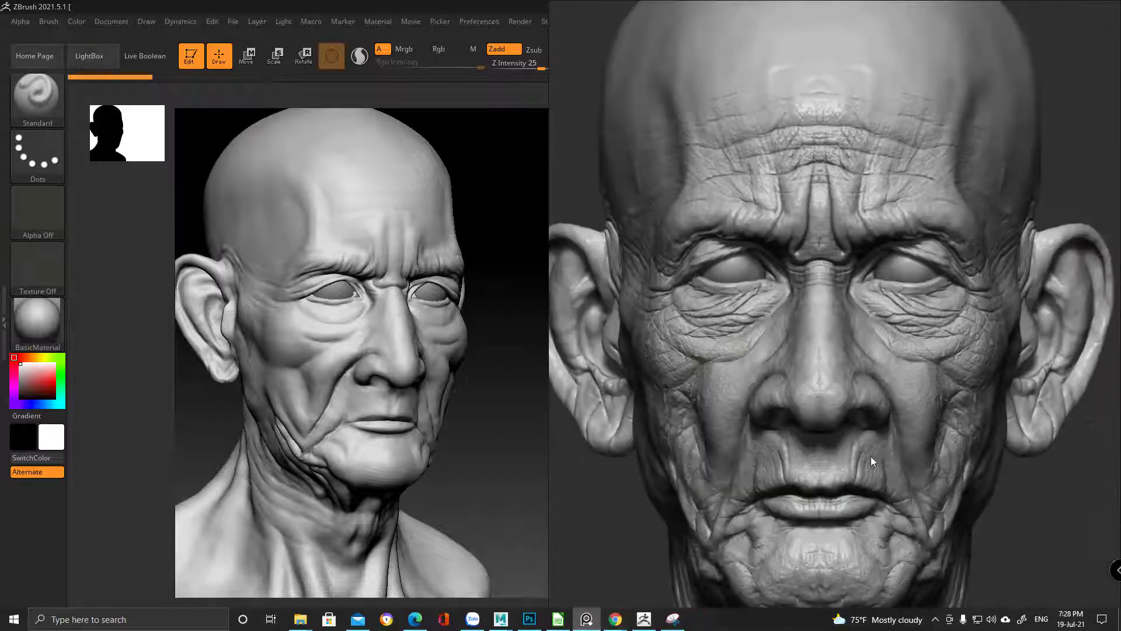
scroll(871, 458, "down", 3)
scroll(858, 466, "up", 3)
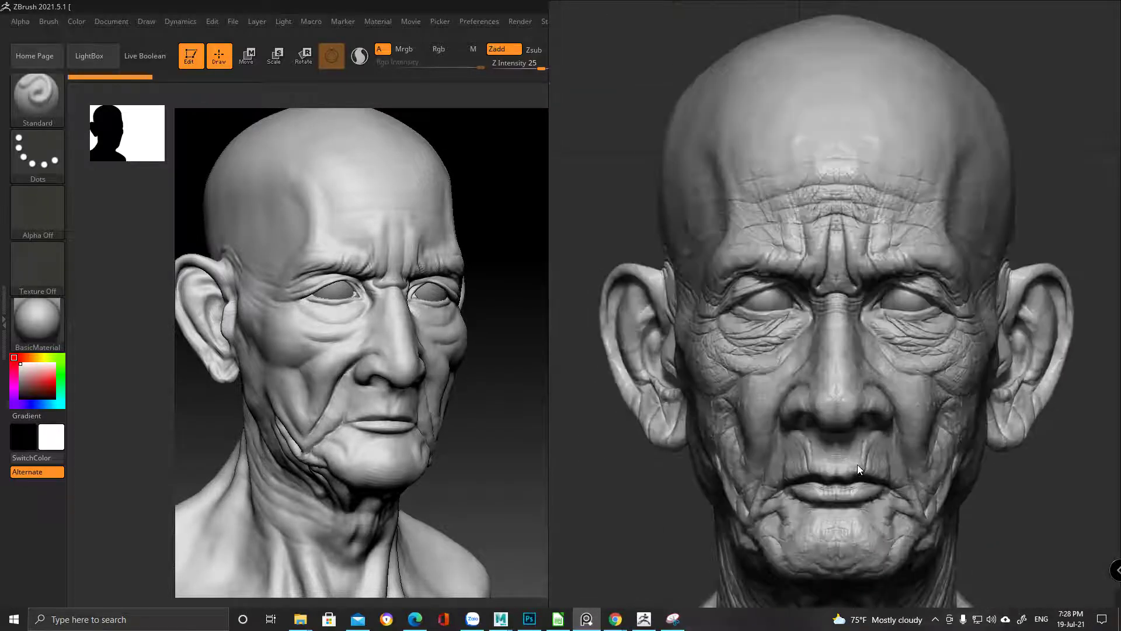
scroll(857, 466, "up", 3)
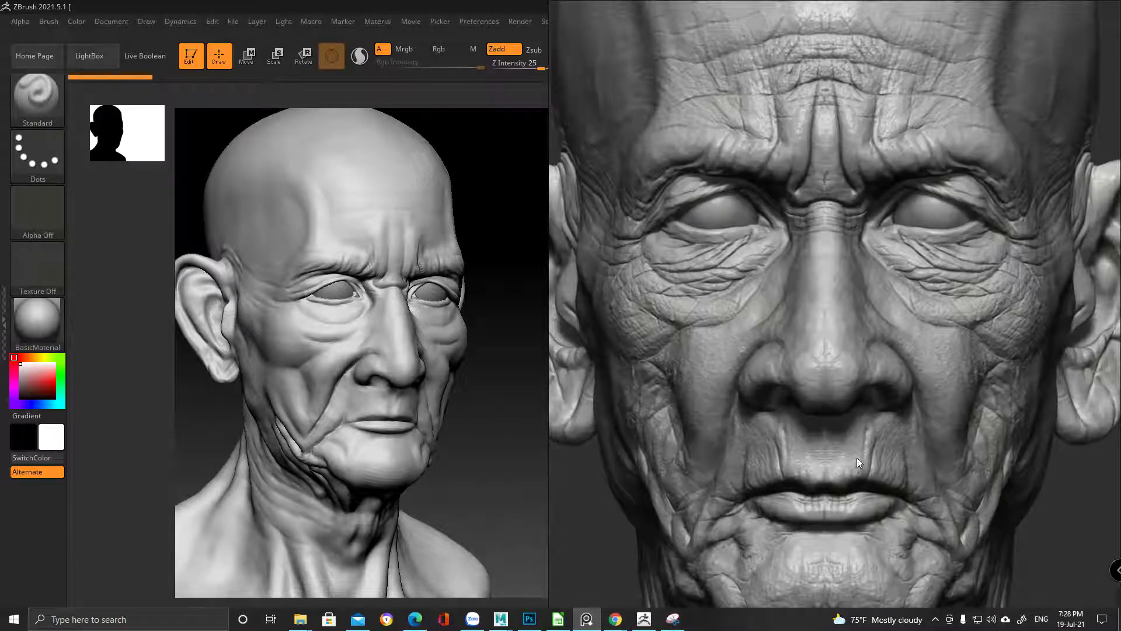
Download the student's Cambodian_1.ZPR attachment from the Facebook Messenger chat in Edge
left_click(416, 620)
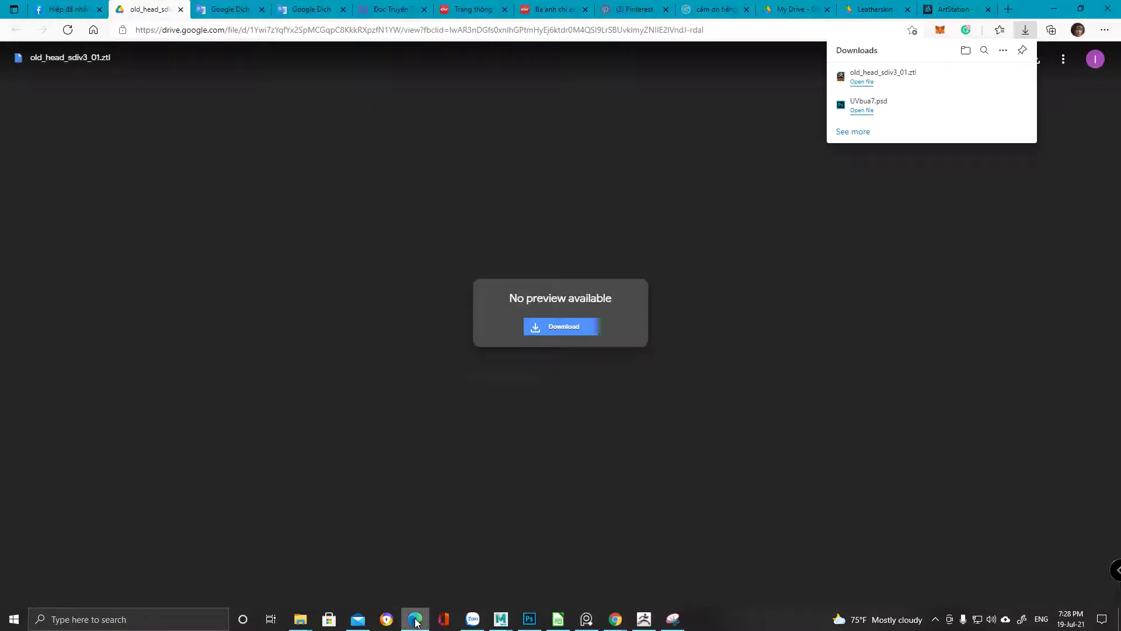
left_click(78, 5)
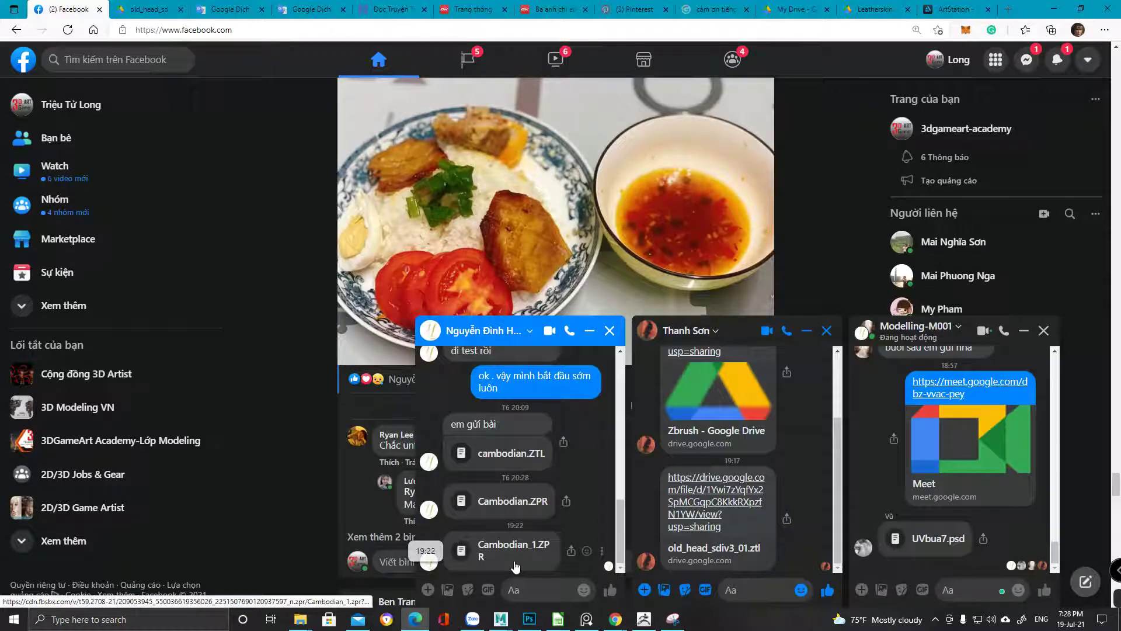
left_click(520, 549)
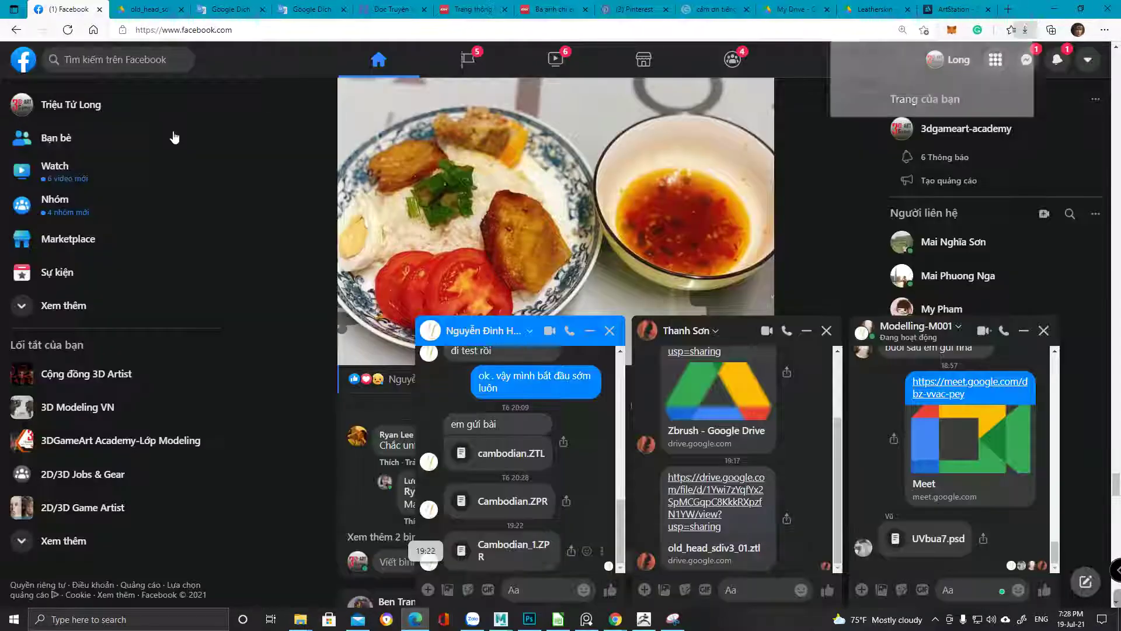
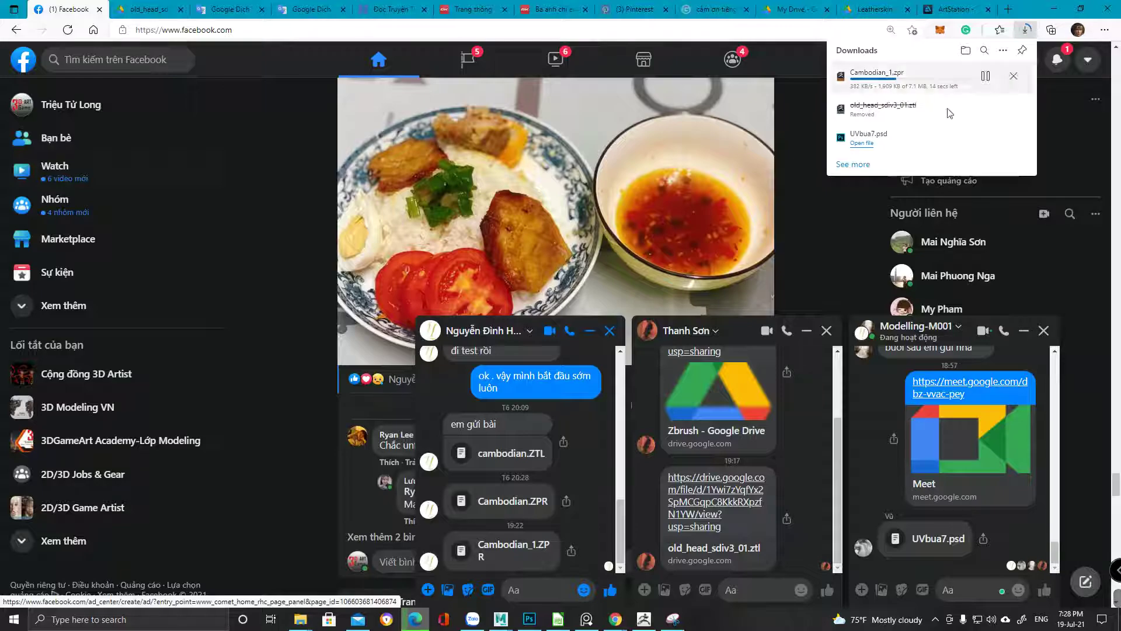
Return to ZBrush, turn the head to face forward, and make old_head_sdiv3 the active tool
left_click(644, 619)
mouse_move(588, 403)
left_mouse_down()
mouse_move(632, 378)
mouse_move(643, 393)
mouse_move(573, 393)
mouse_move(608, 403)
mouse_move(593, 410)
mouse_move(487, 399)
mouse_move(681, 499)
left_mouse_up()
left_click(1066, 257)
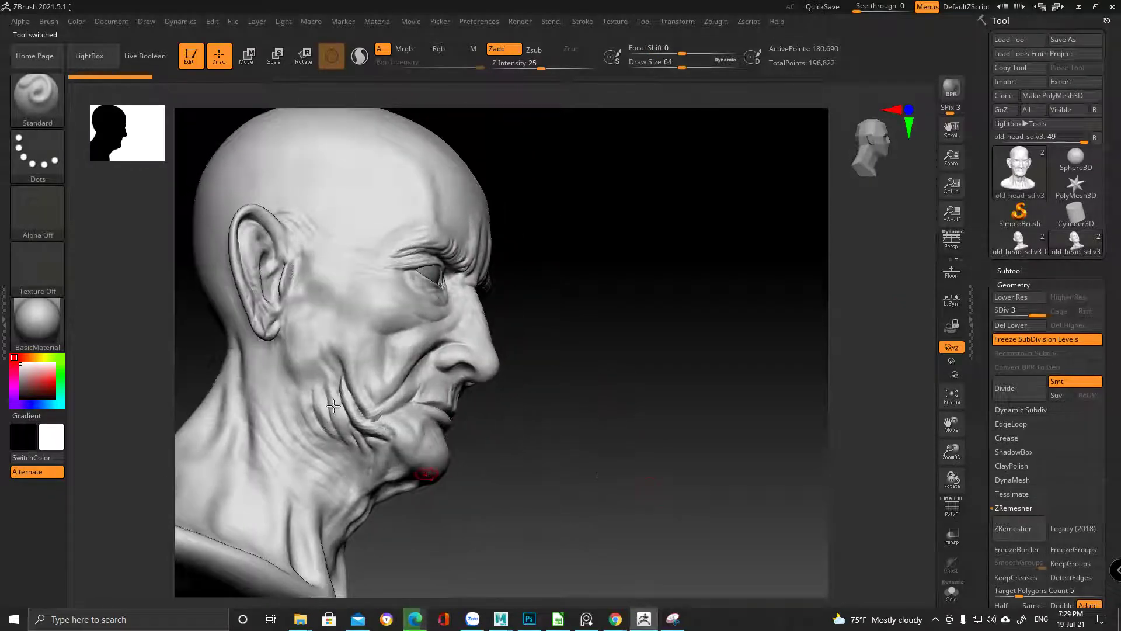
Orbit the head from profile round to its other side and zoom in on the ear and temple
mouse_move(599, 388)
left_mouse_down()
mouse_move(570, 391)
mouse_move(588, 391)
mouse_move(604, 418)
left_mouse_up()
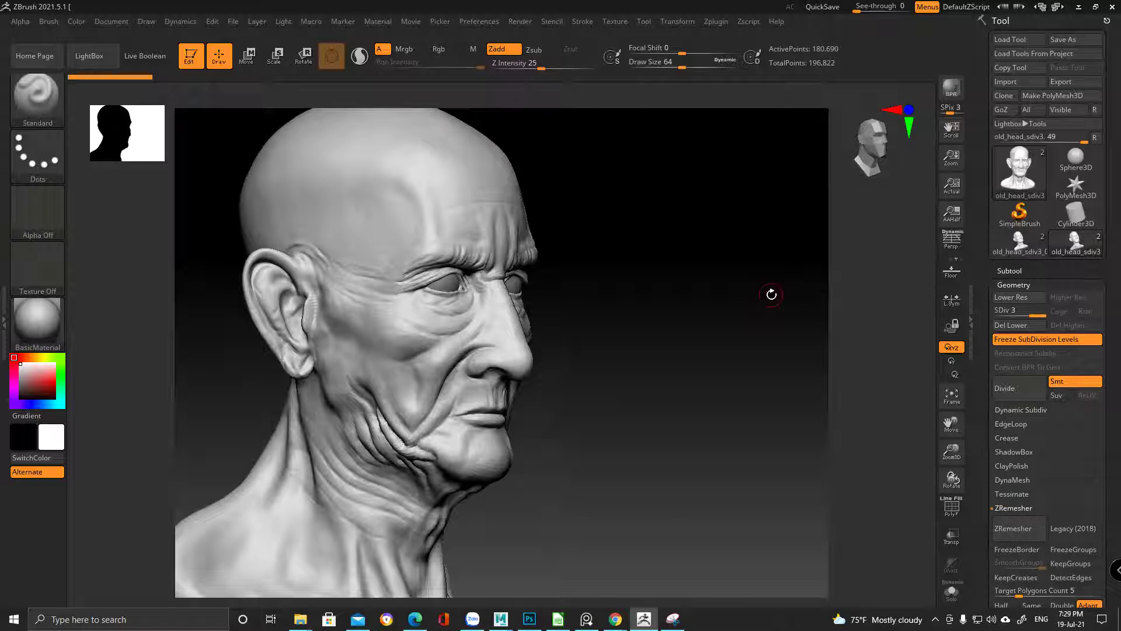
left_click_drag(772, 294, 759, 298)
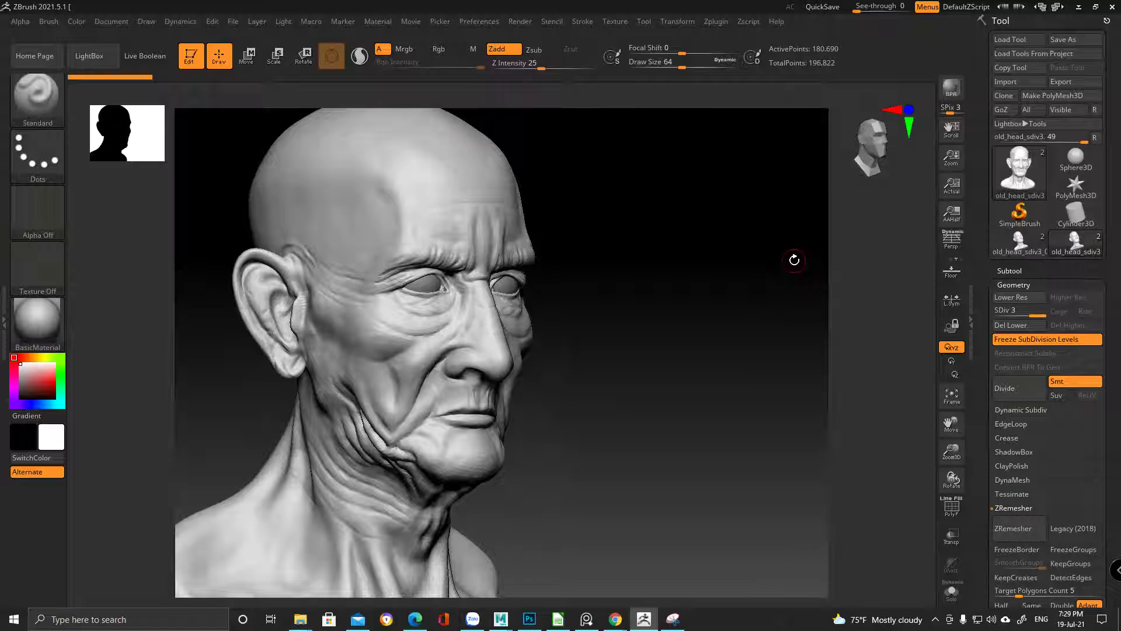
mouse_move(794, 260)
left_mouse_down()
mouse_move(751, 253)
mouse_move(696, 272)
left_mouse_up()
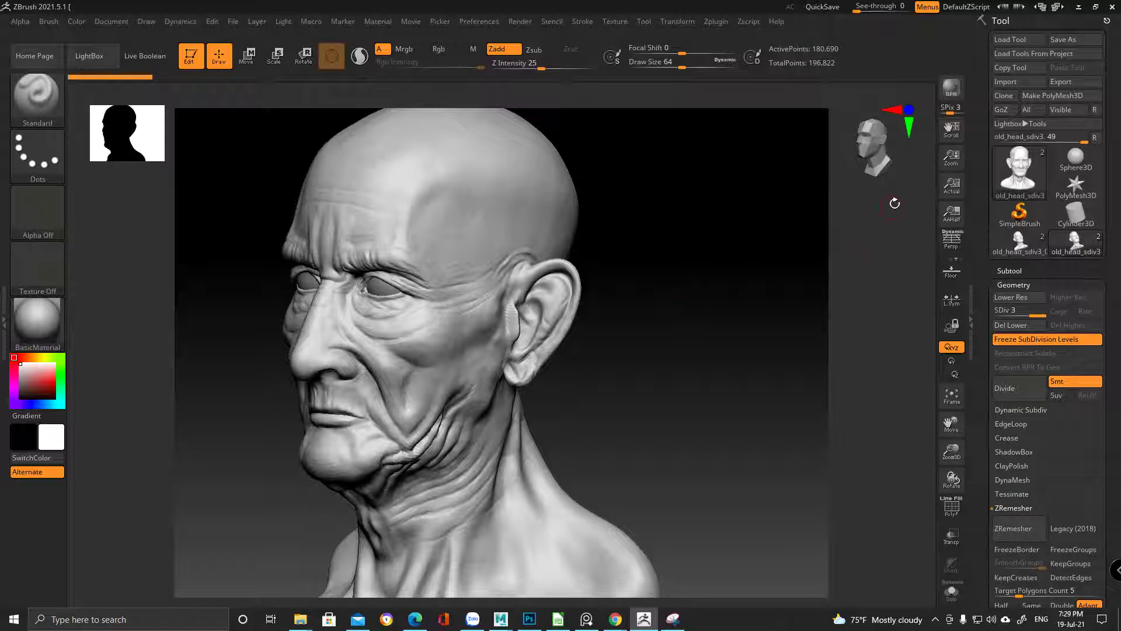
mouse_move(426, 243)
right_mouse_down("ctrl")
mouse_move(581, 281)
mouse_move(522, 274)
mouse_move(521, 298)
mouse_move(629, 273)
mouse_move(656, 300)
mouse_move(731, 296)
right_mouse_up("ctrl")
Compare old_head_sdiv3 with old_head_sdiv3_01, leave old_head_sdiv3_01 active, and minimize ZBrush
left_click(1019, 243)
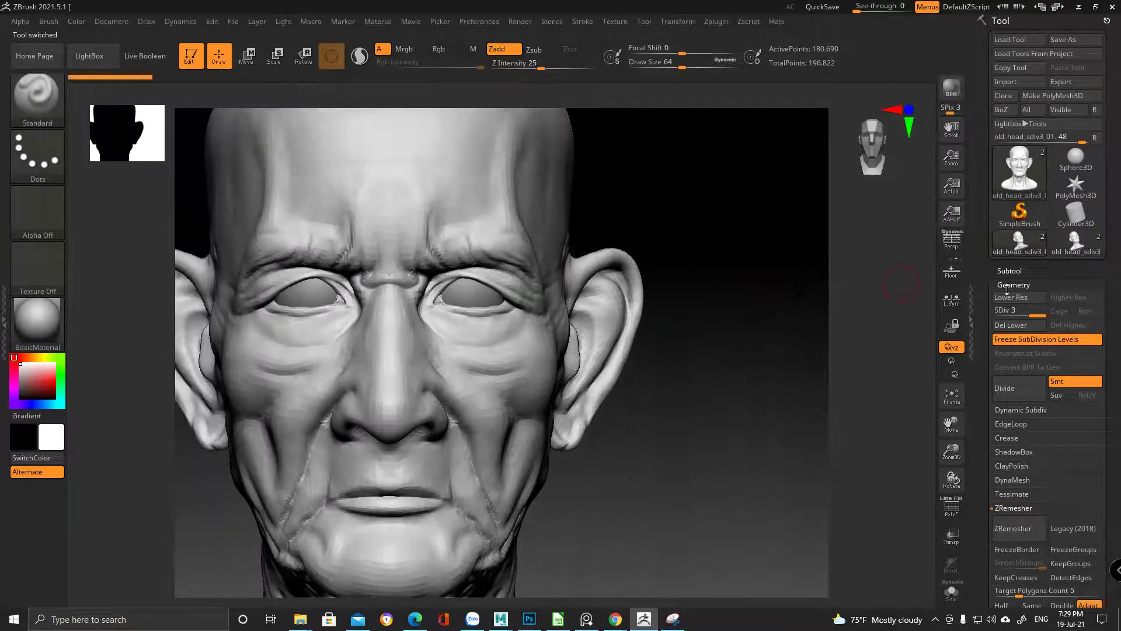
mouse_move(1072, 257)
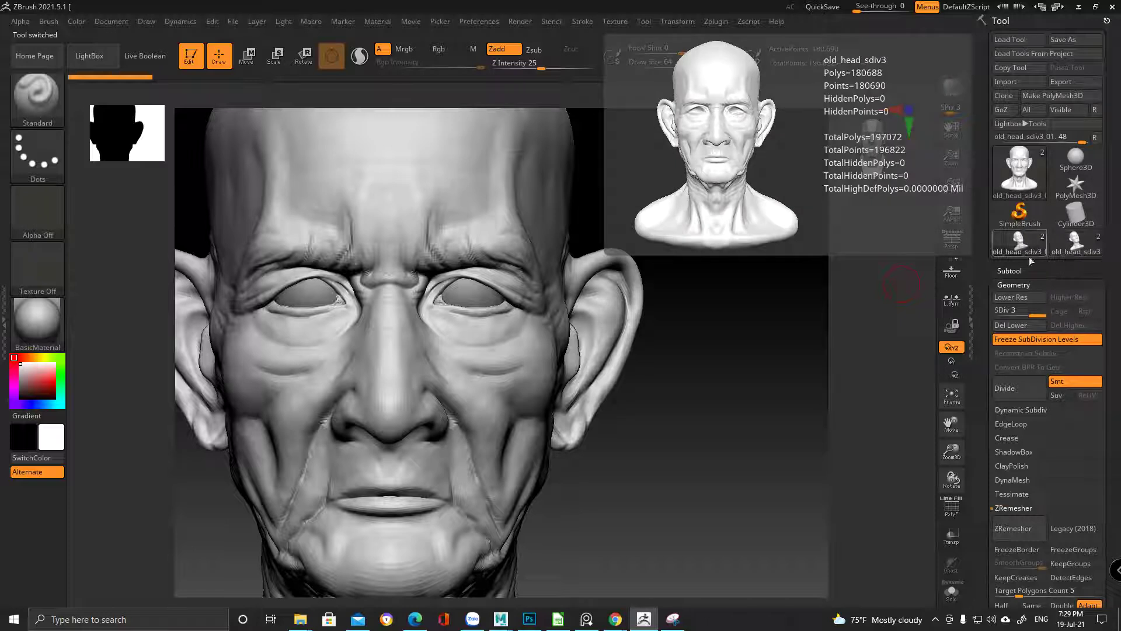
left_click(1072, 249)
mouse_move(1009, 252)
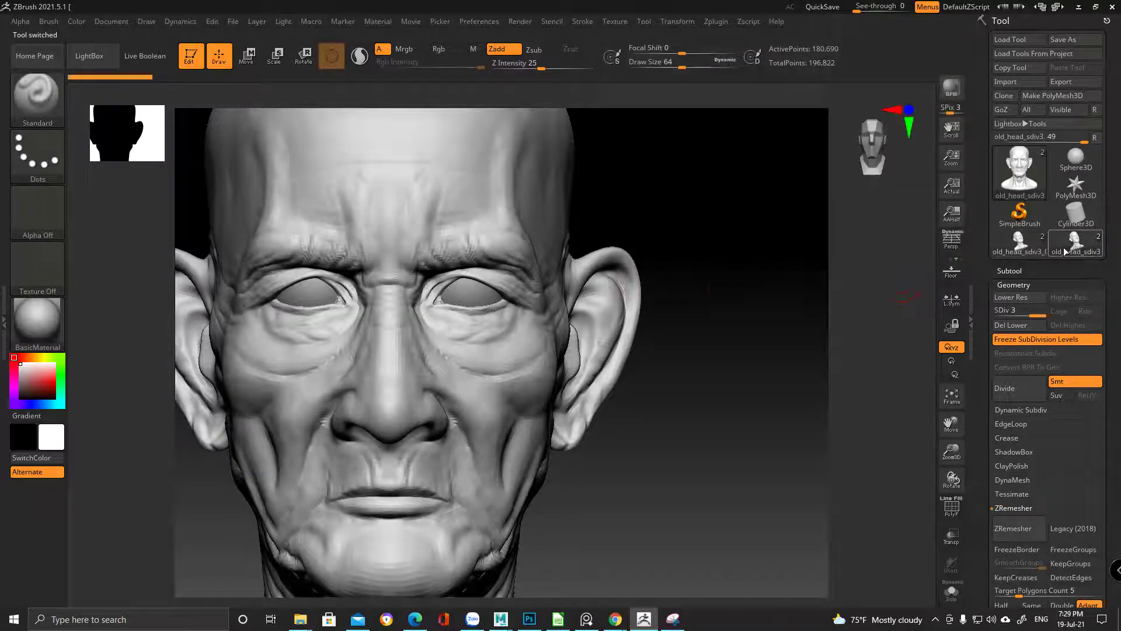
left_click(1019, 242)
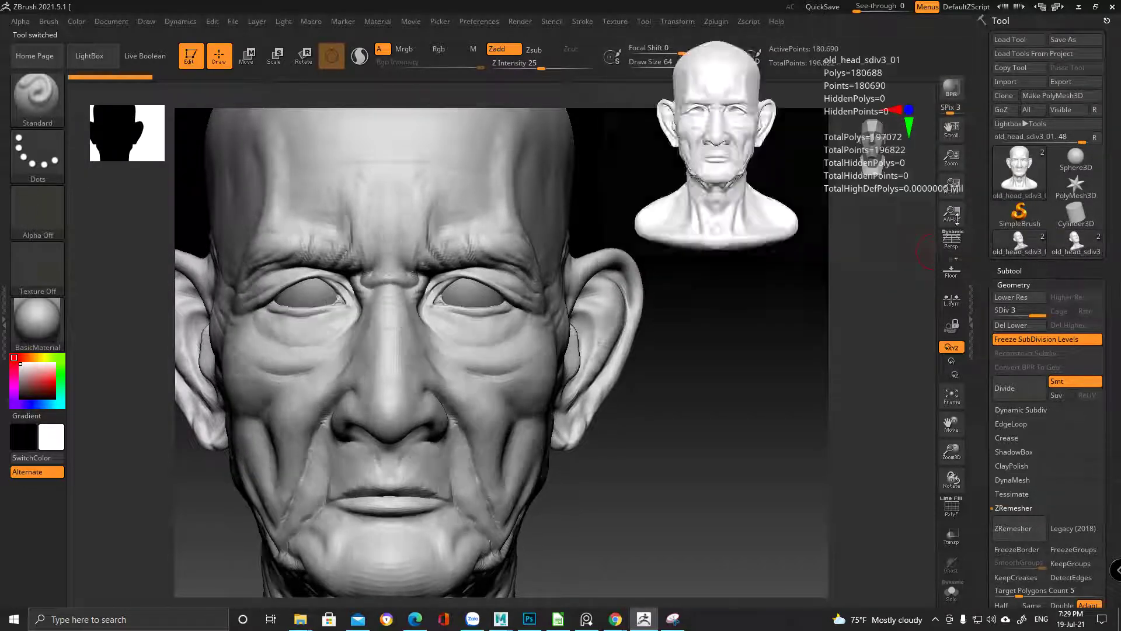
left_click(1079, 7)
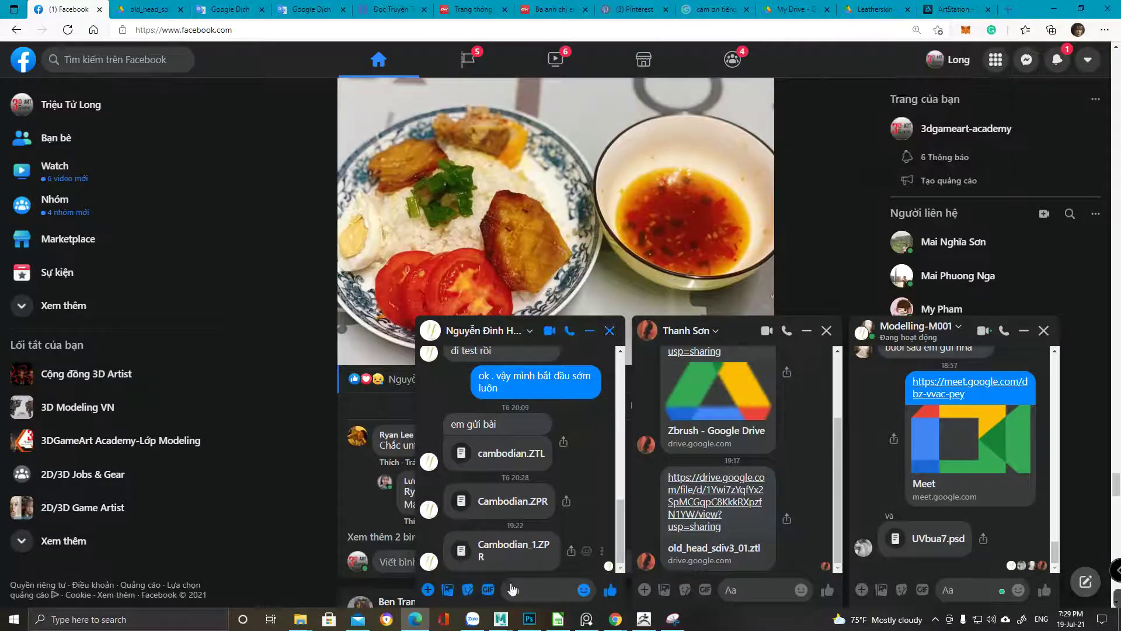
Select the downloaded Cambodian_1.zpr file in the Downloads window
mouse_move(304, 621)
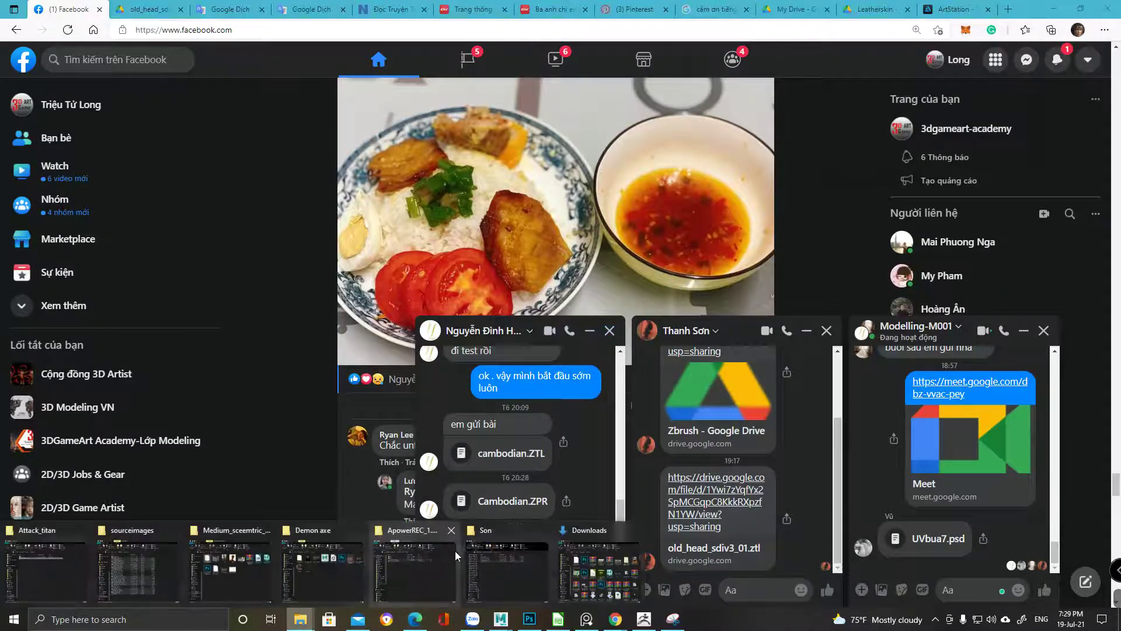
left_click(455, 552)
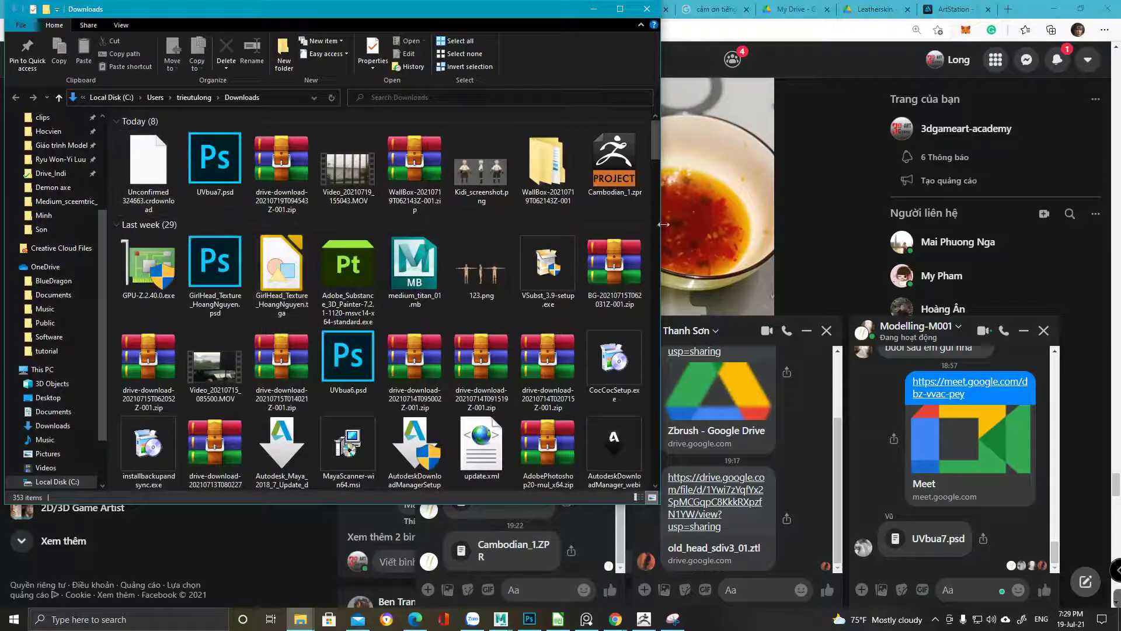
left_click(614, 167)
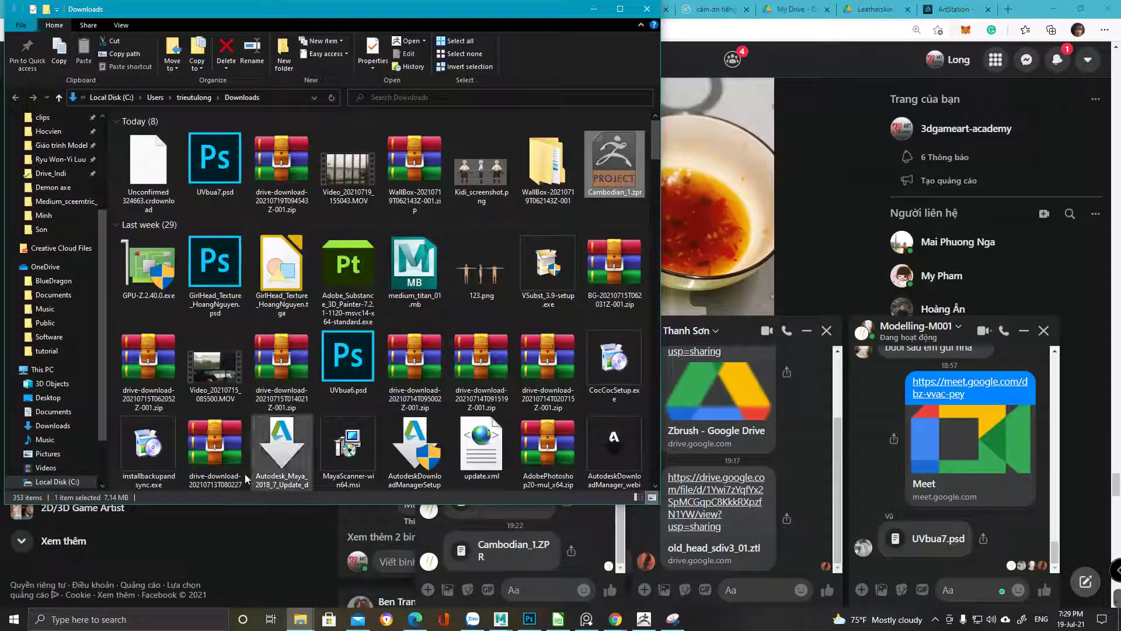
Paste Cambodian_1.zpr into the Hocvien > Hiep folder and select that folder's path
mouse_move(300, 619)
left_click(485, 577)
key("BackSpace")
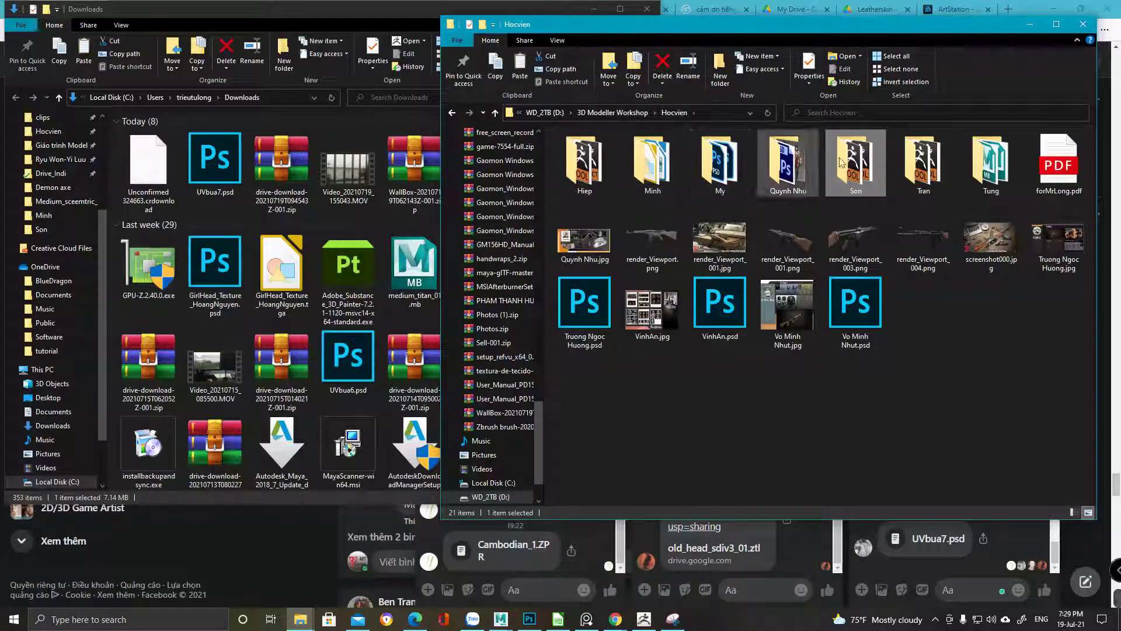
double_click(579, 181)
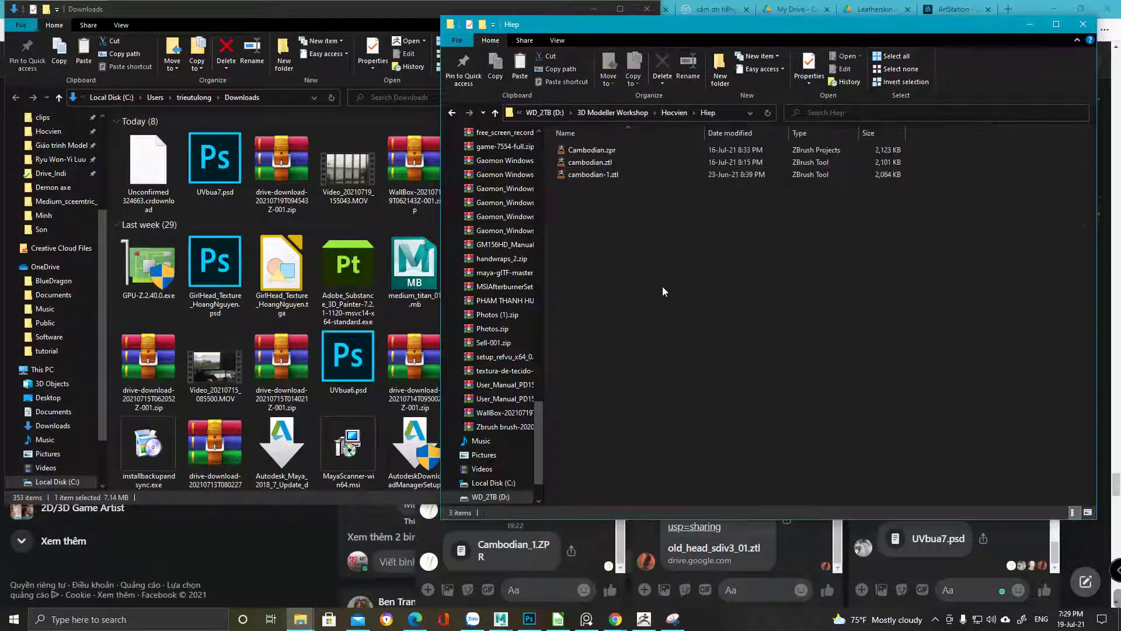
key("ctrl+v")
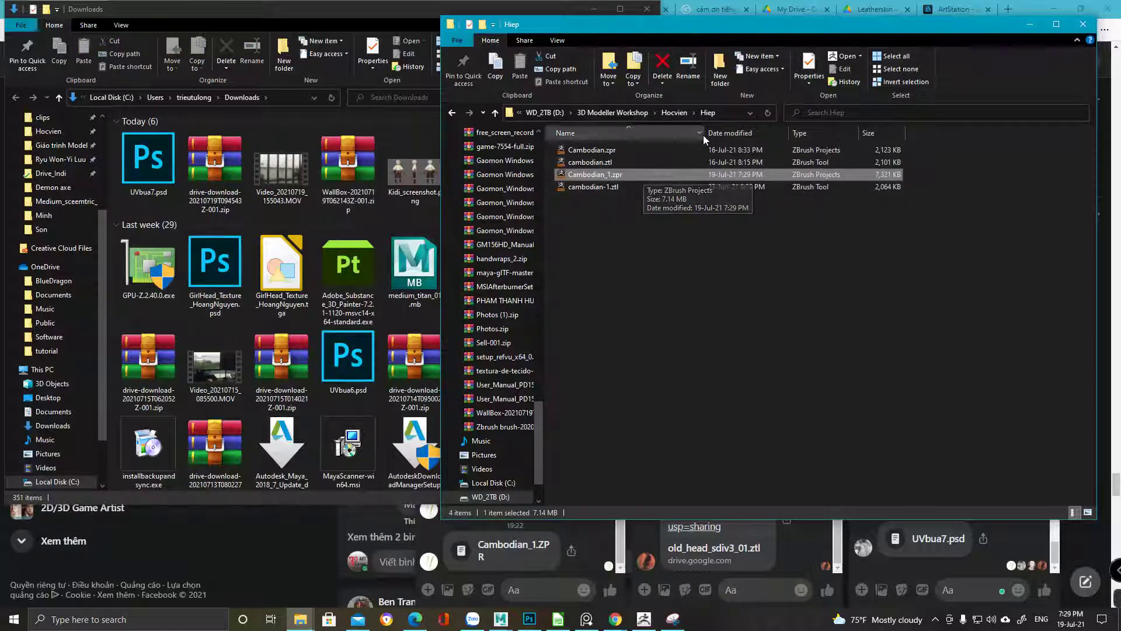
left_click(727, 110)
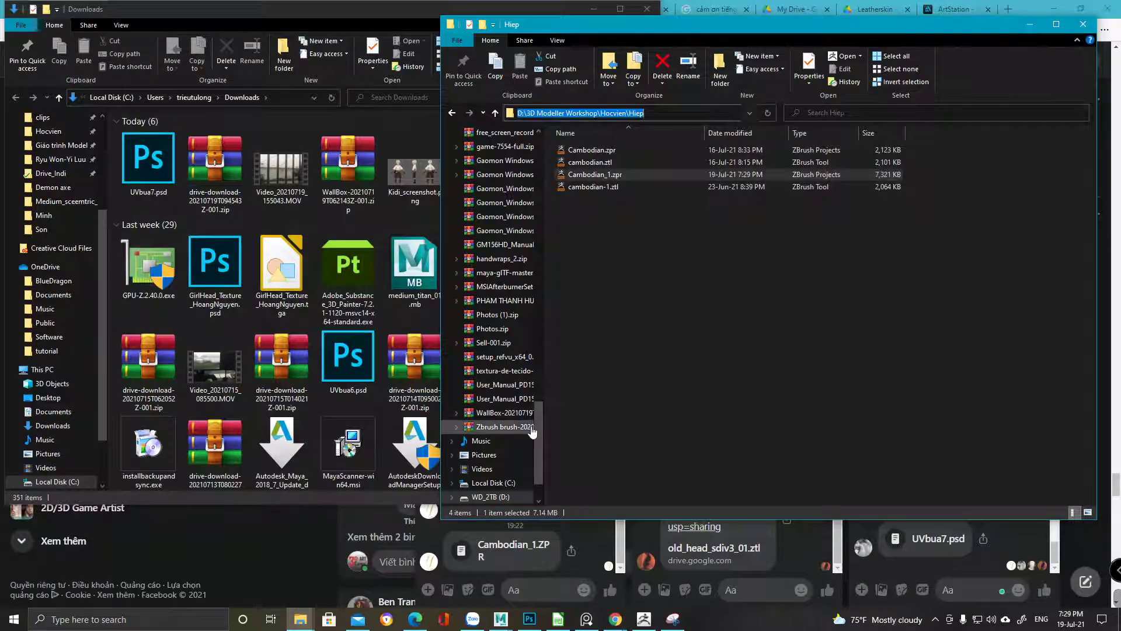
left_click(644, 619)
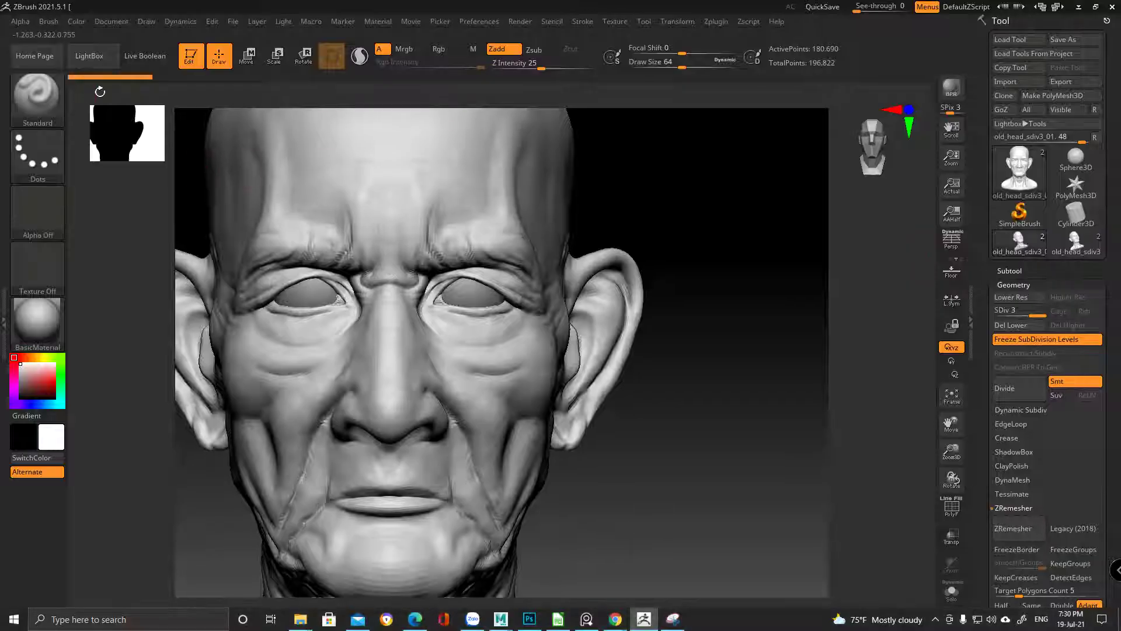
Open Cambodian_1.zpr from the Hiep folder through LightBox, discarding unsaved changes
left_click(90, 55)
left_click(91, 92)
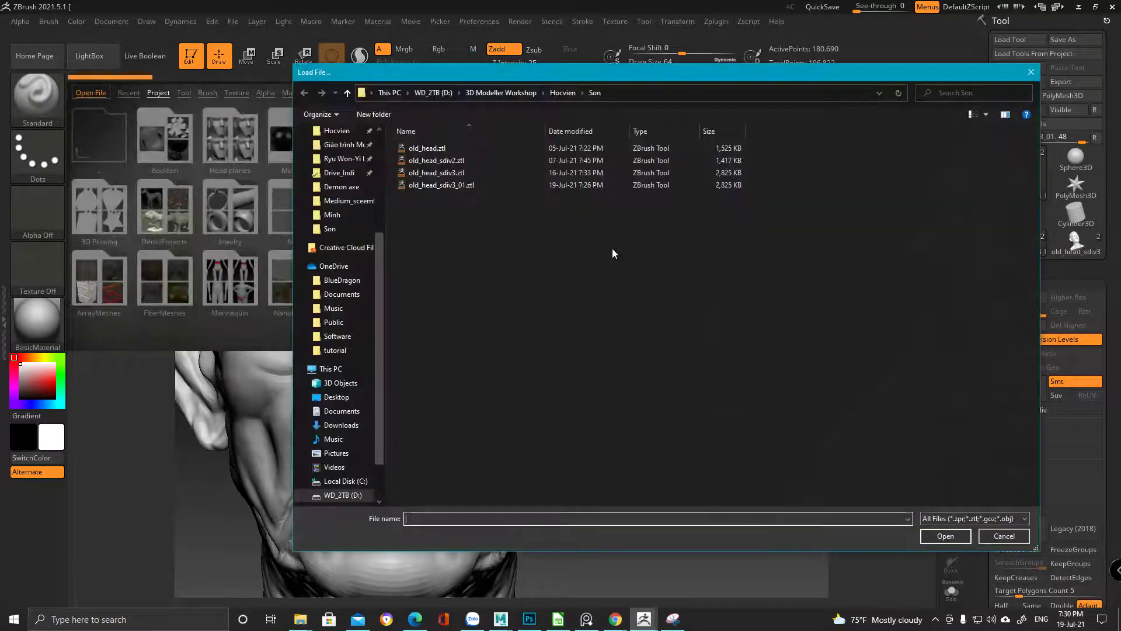
left_click(650, 92)
key("Return")
double_click(450, 174)
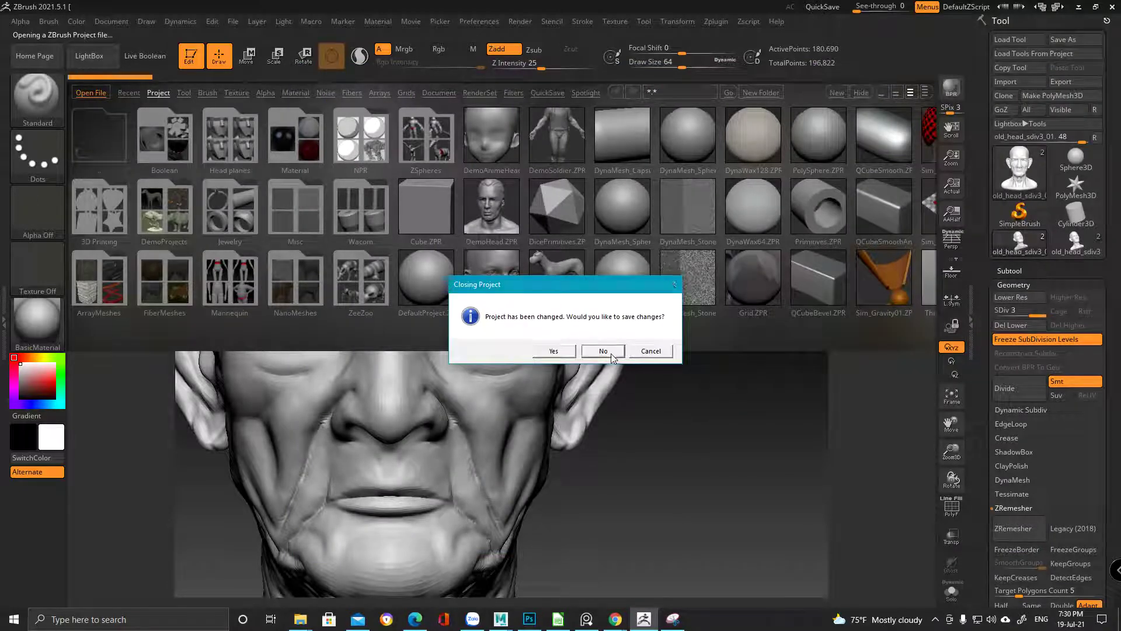
left_click(602, 351)
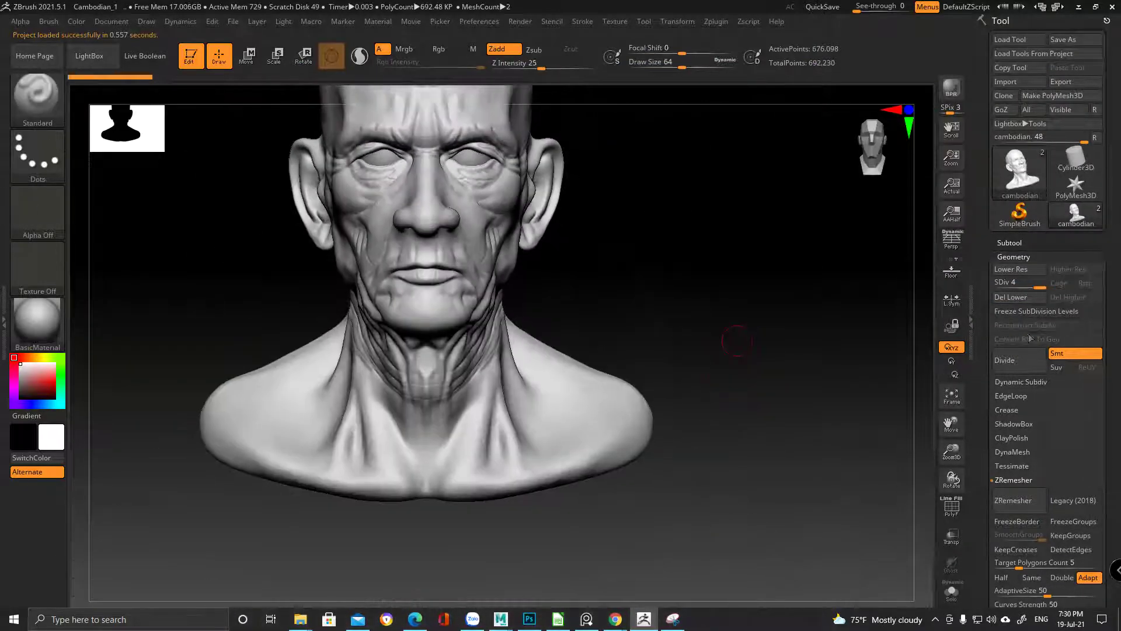
left_click_drag(737, 342, 353, 283)
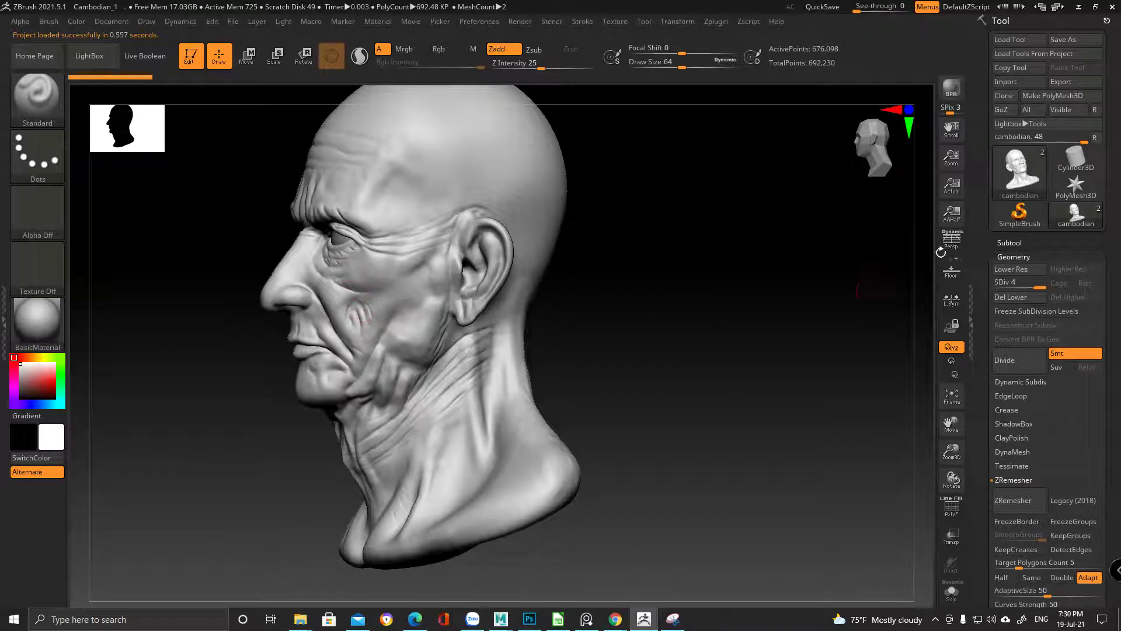
Load old_head_sdiv3_01.ztl from the Son folder as the active tool, facing forward
left_click(1075, 186)
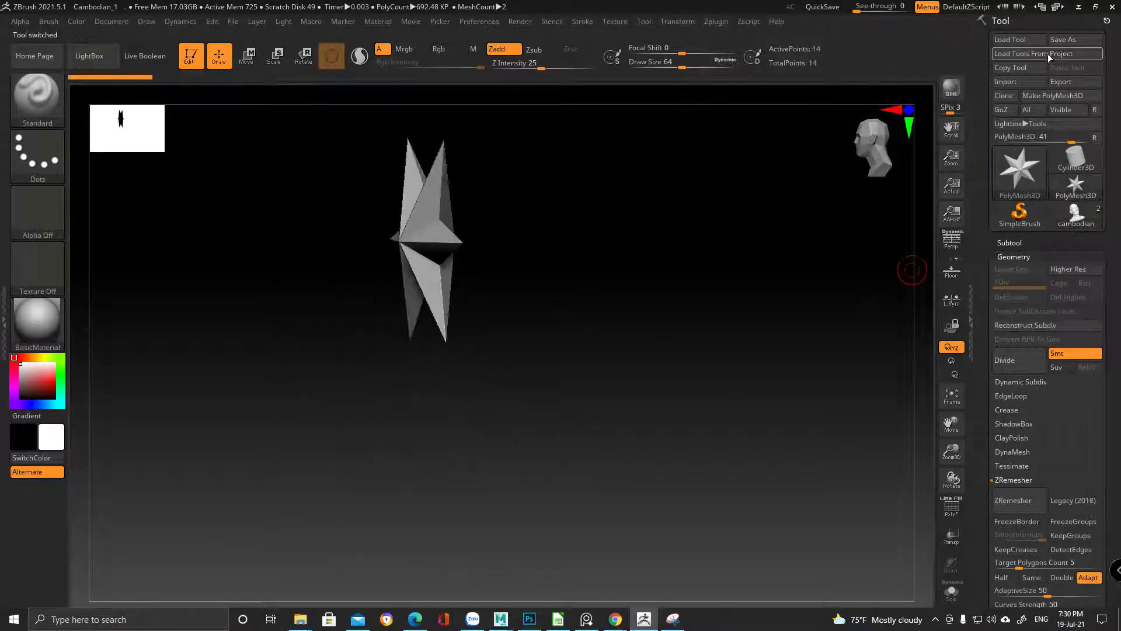
left_click(1025, 40)
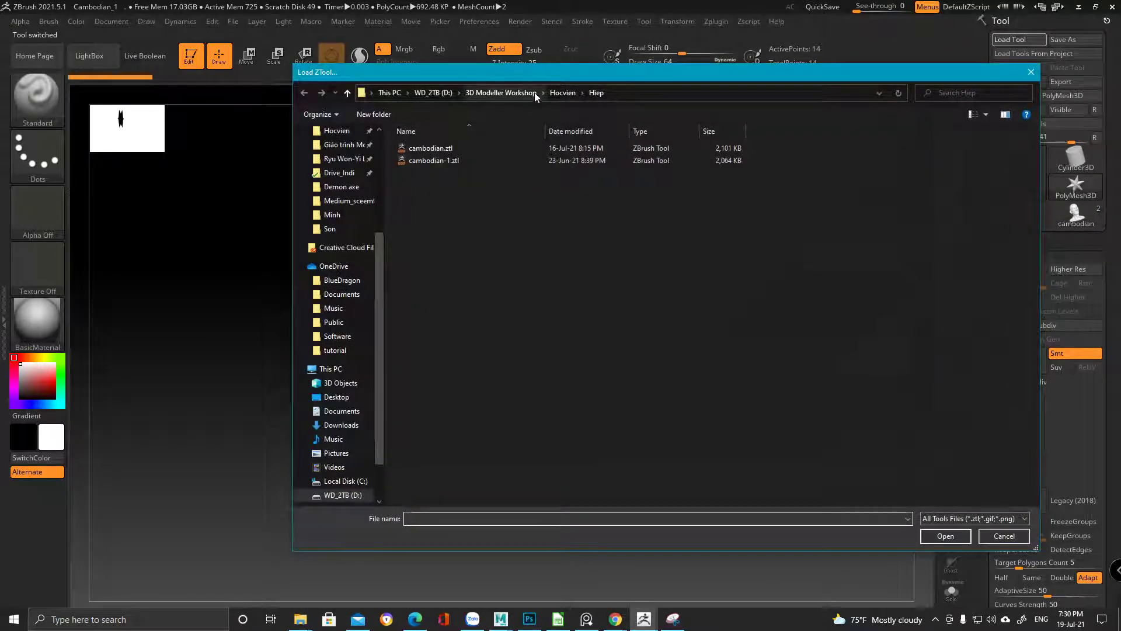
left_click(563, 92)
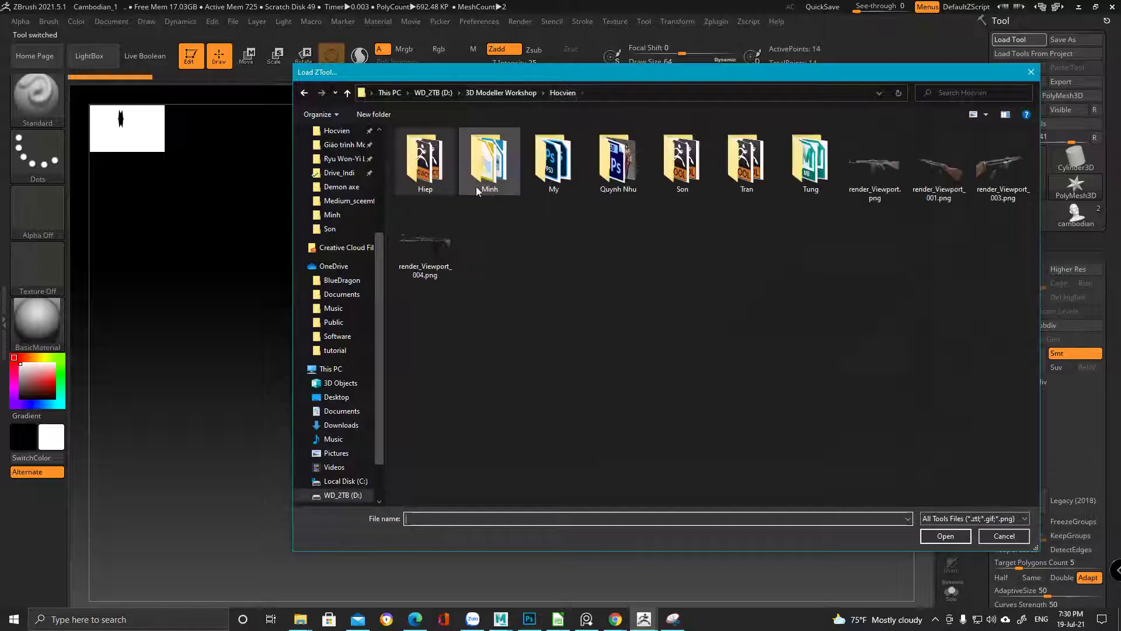
double_click(688, 170)
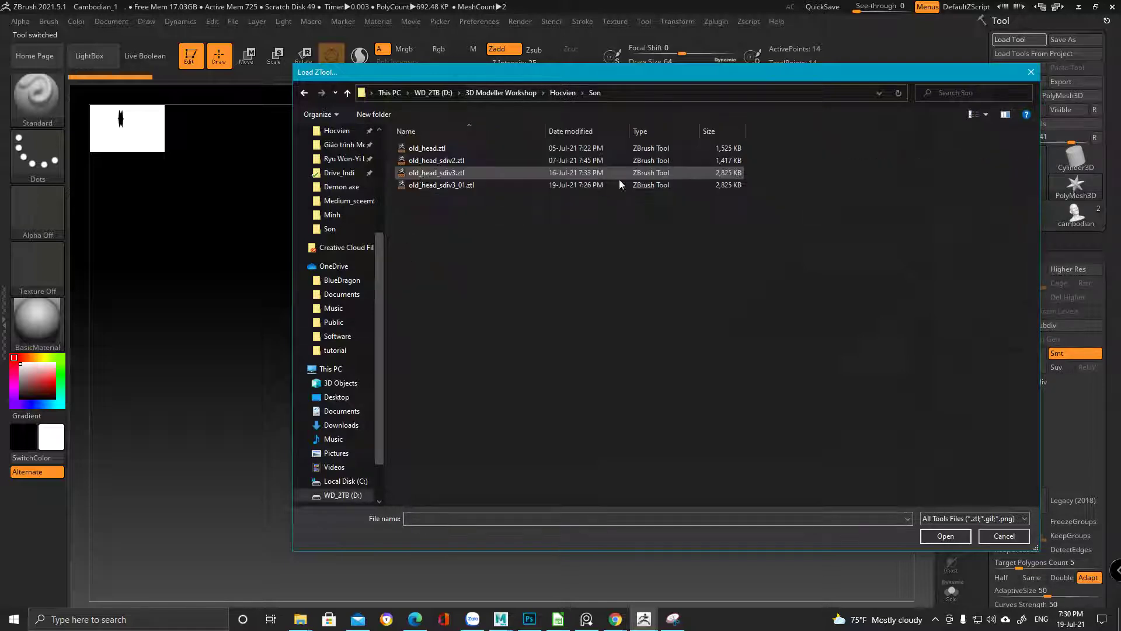
double_click(431, 186)
left_click_drag(639, 380, 704, 366)
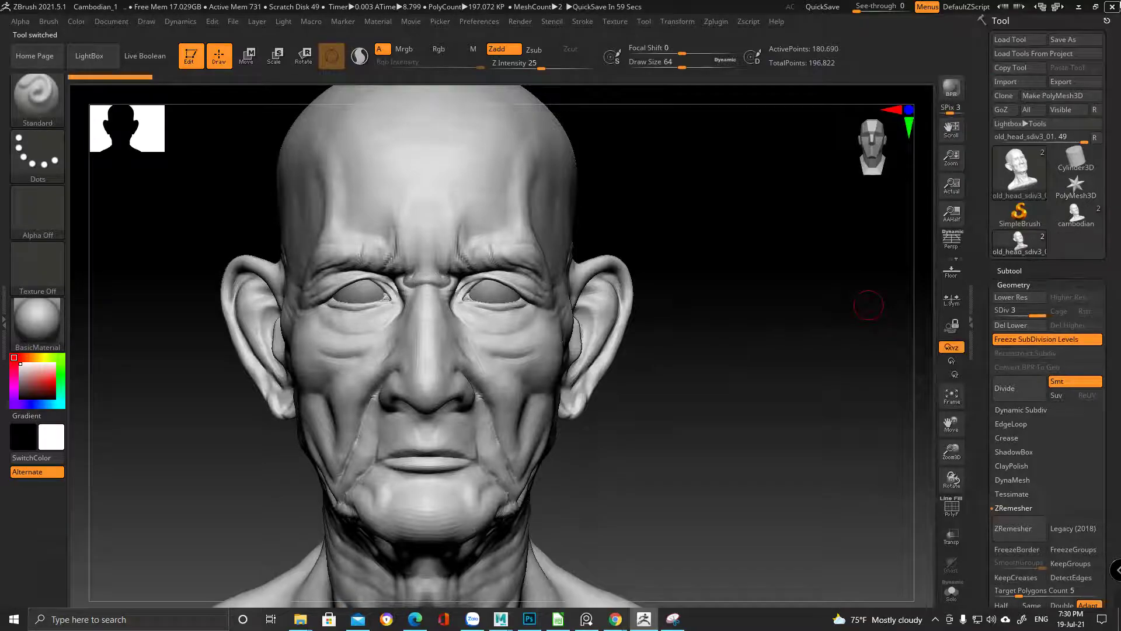
Restore ZBrush to a window, move it left beside the reference render, and enlarge it
left_click(1096, 6)
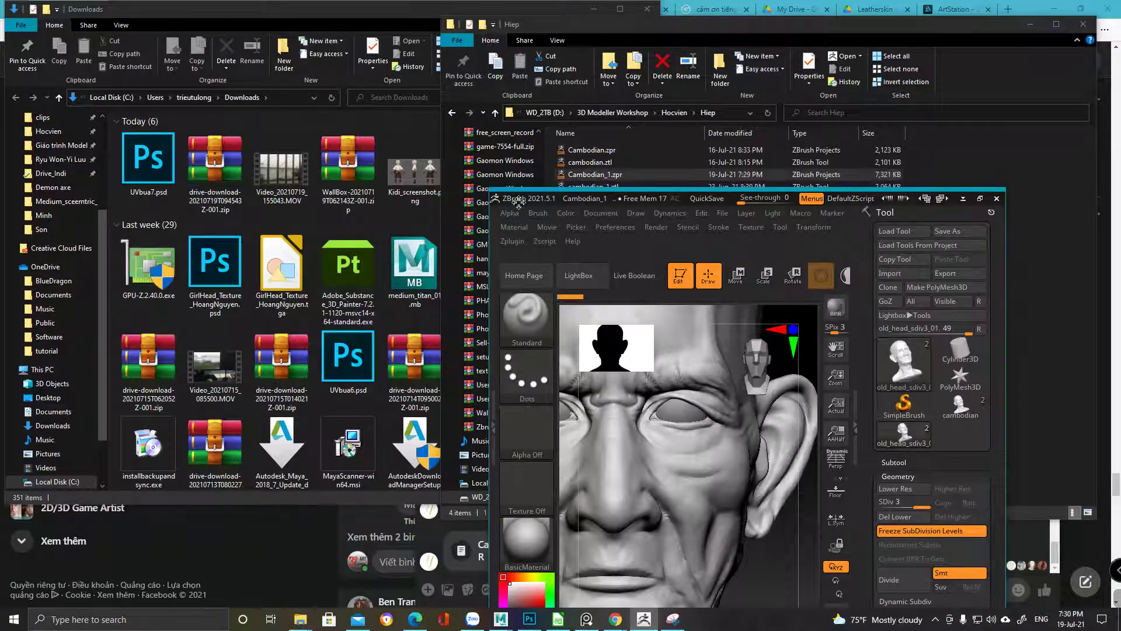
left_click_drag(497, 189, 634, 6)
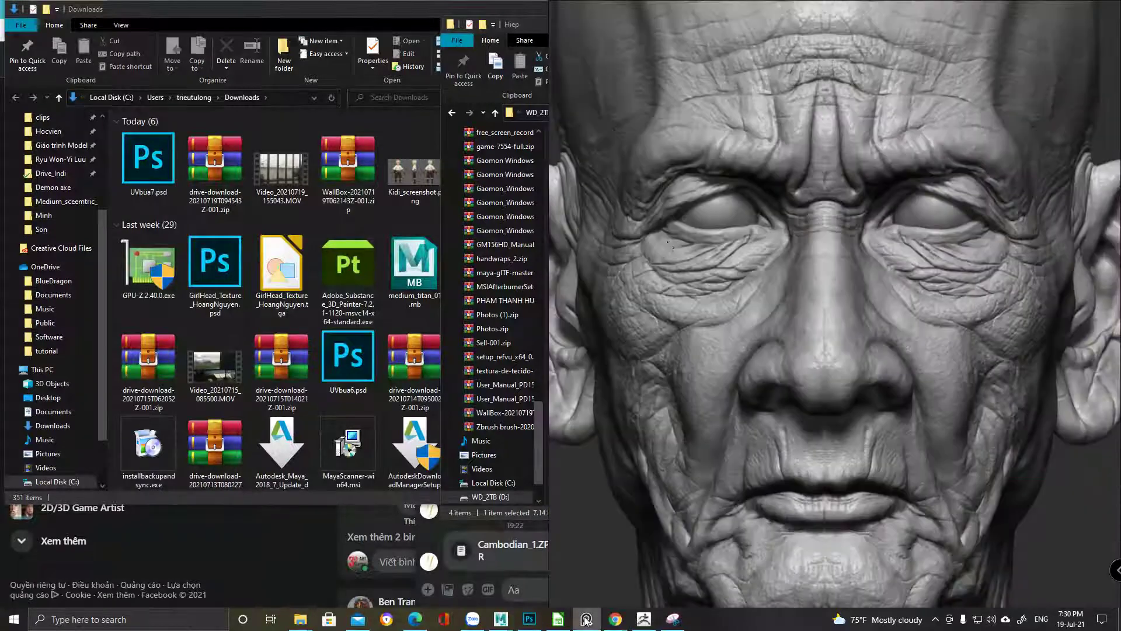
left_click(644, 620)
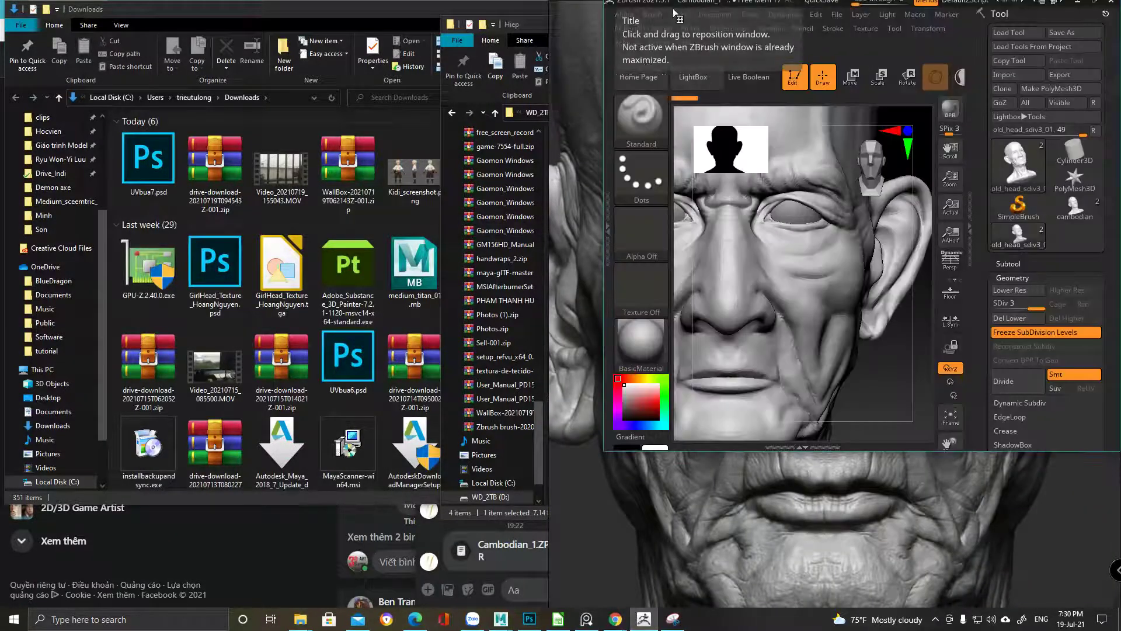
left_click_drag(650, 7, 45, 14)
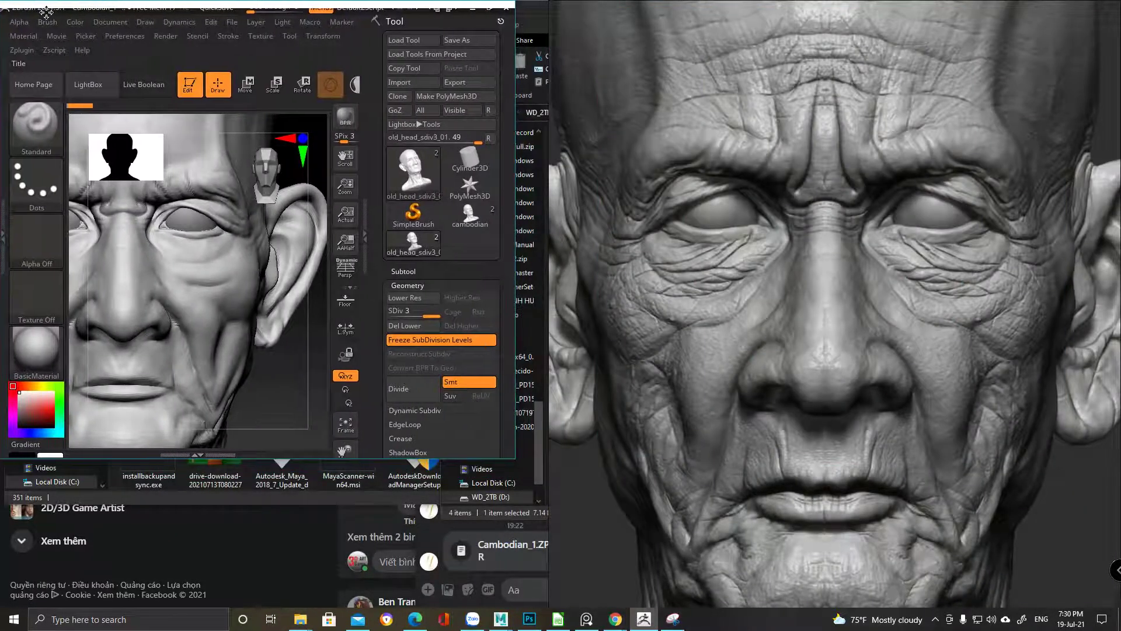
left_click_drag(516, 459, 698, 609)
Frame the head and divide it to subdivision level 4, viewed from the front
left_click_drag(26, 9, 27, 6)
scroll(840, 320, "down", 3)
scroll(840, 320, "down", 2)
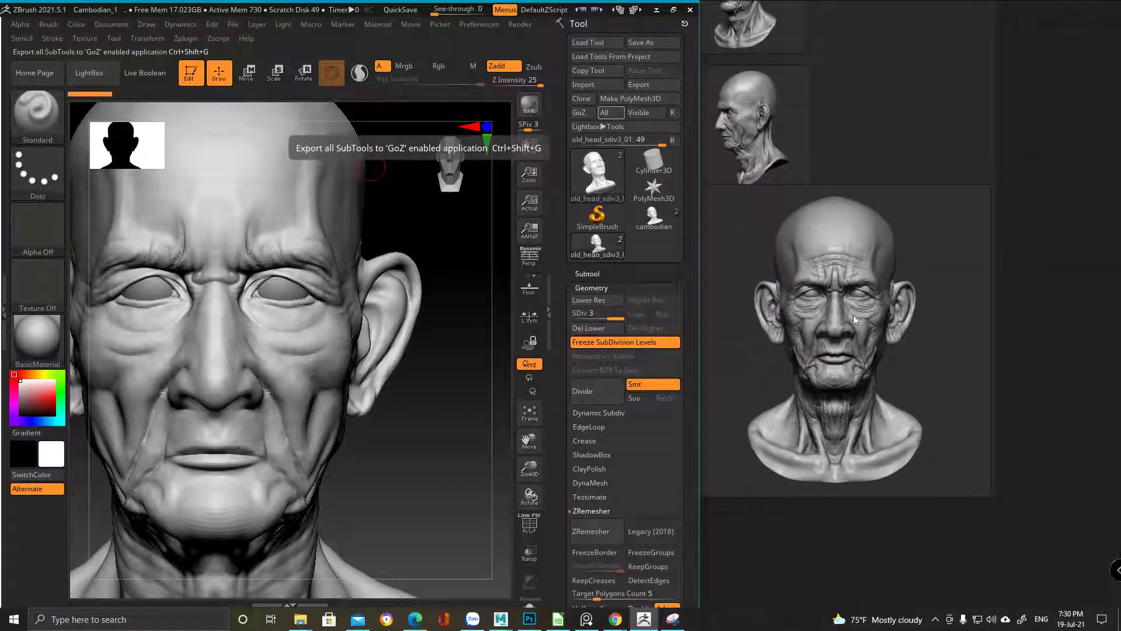
scroll(853, 314, "up", 2)
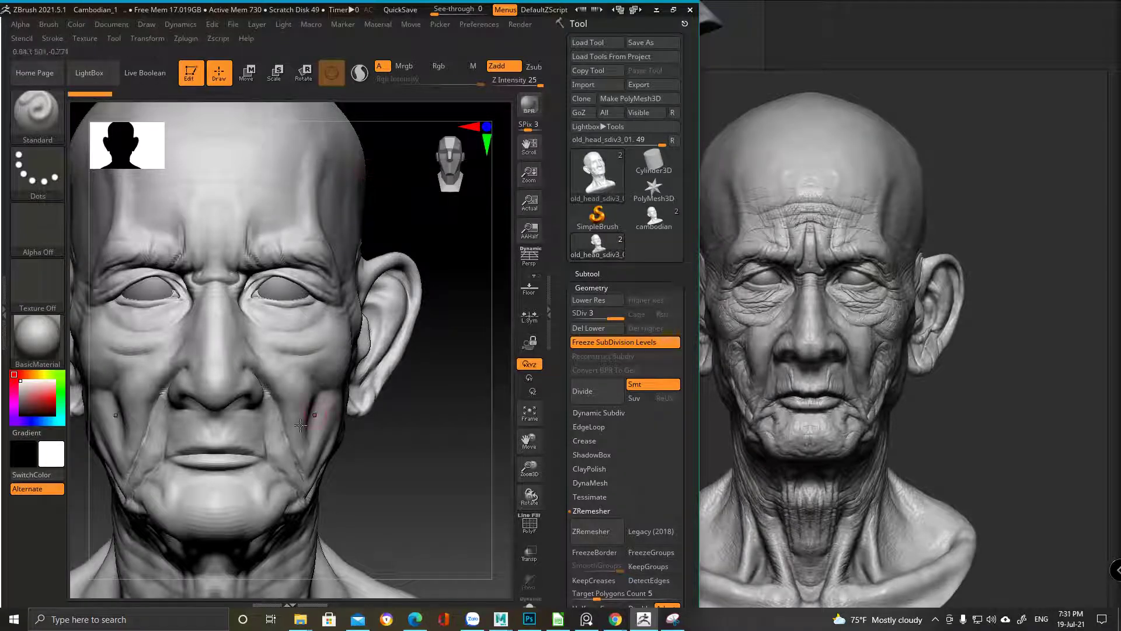
key("f")
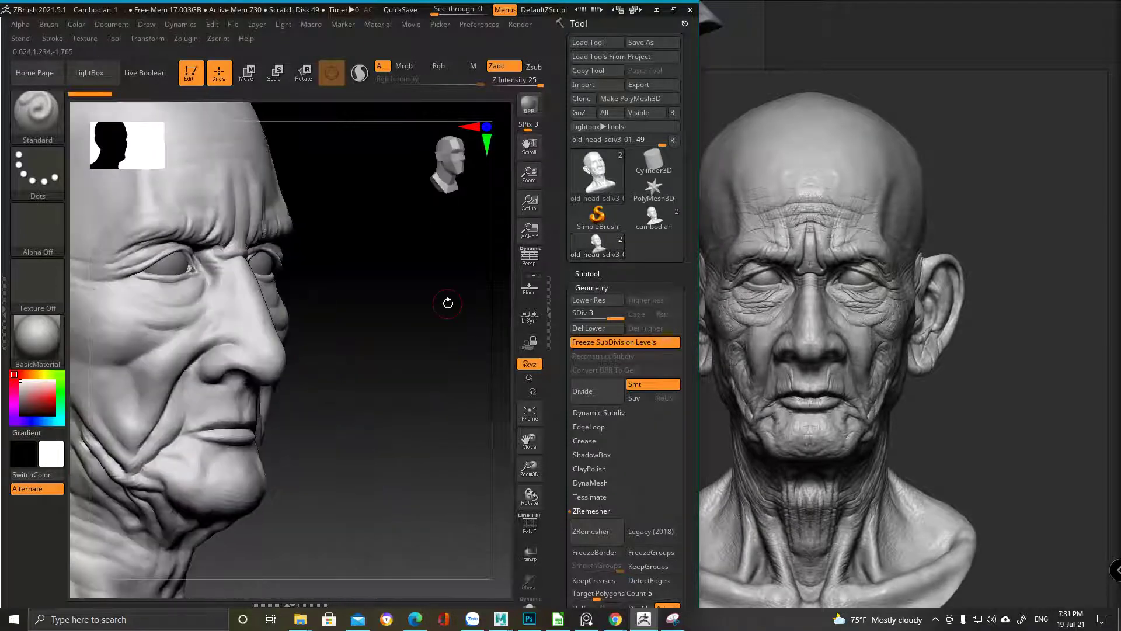
left_click(598, 396)
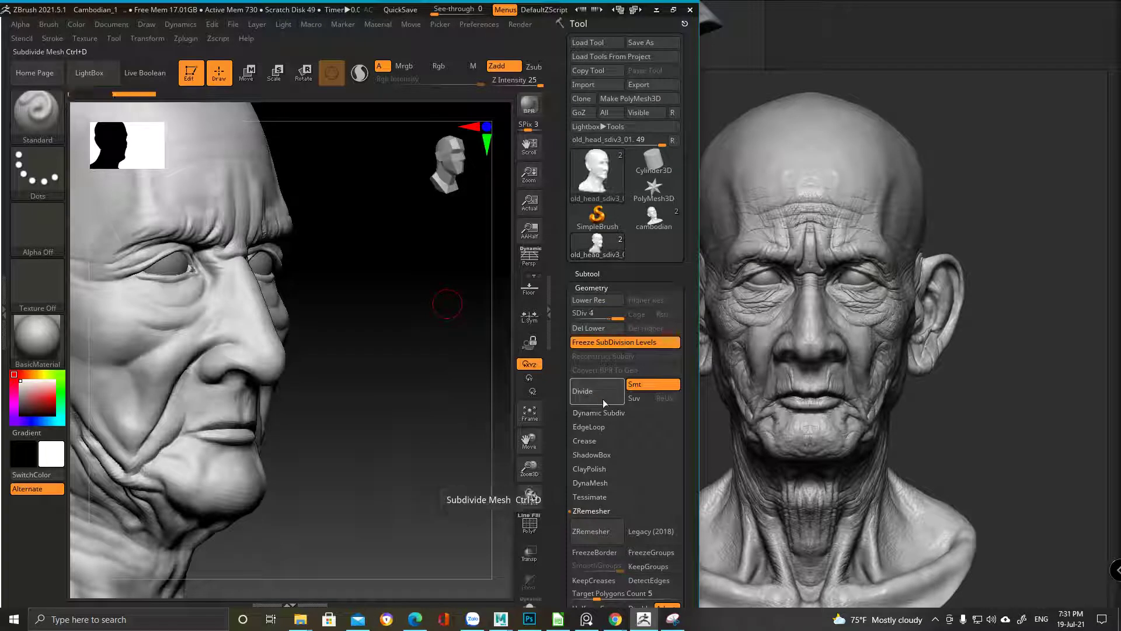
mouse_move(468, 362)
left_mouse_down()
mouse_move(368, 370)
mouse_move(349, 397)
mouse_move(373, 403)
mouse_move(238, 270)
left_mouse_up()
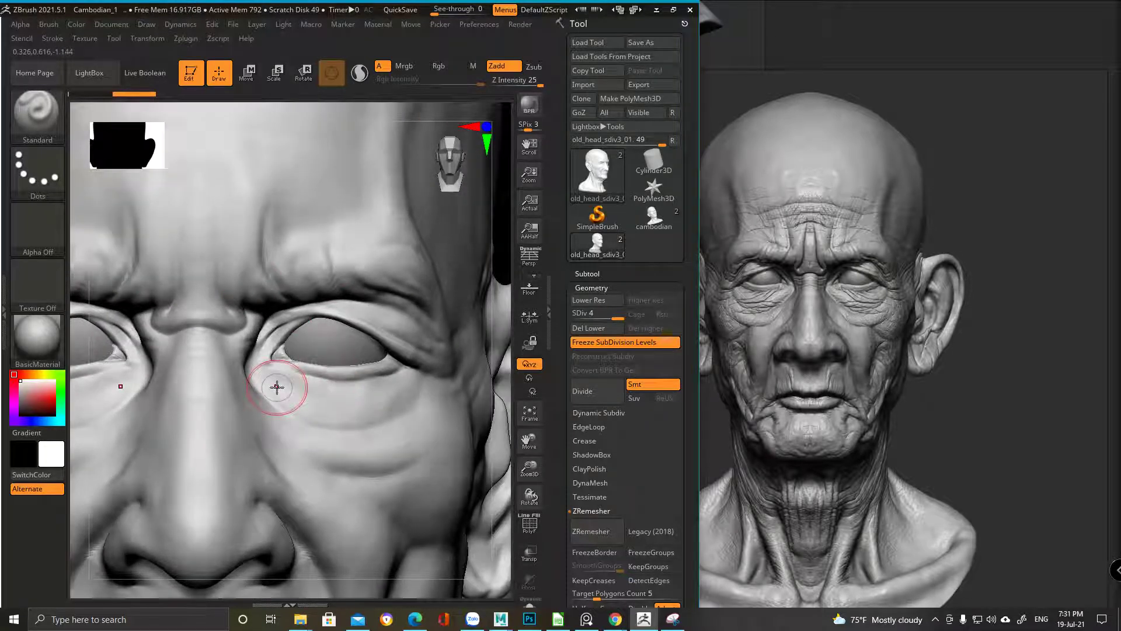
left_click_drag(256, 323, 332, 306, "shift")
Pick the DamStandard brush and carve vertical grooves between the brows
key("b")
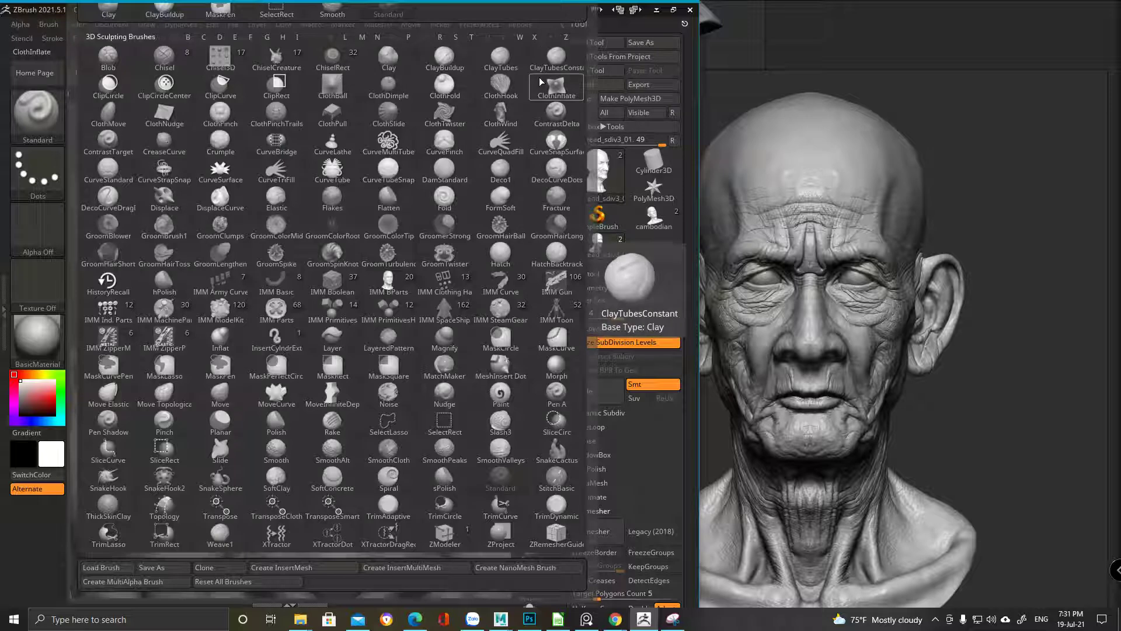
key("d")
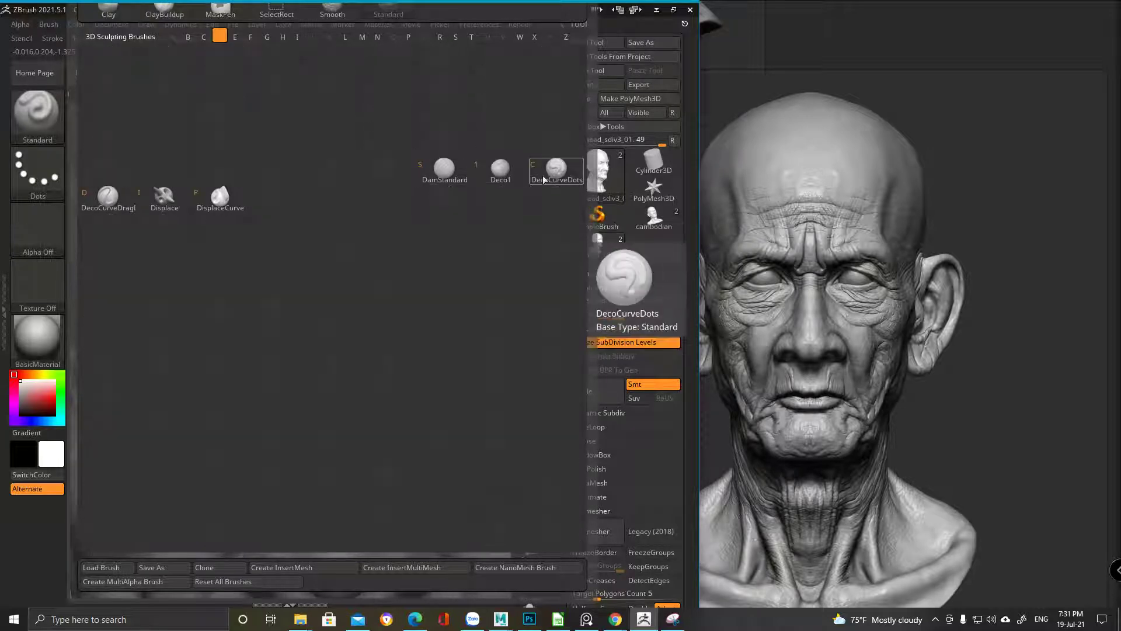
left_click(449, 172)
scroll(335, 371, "up", 3)
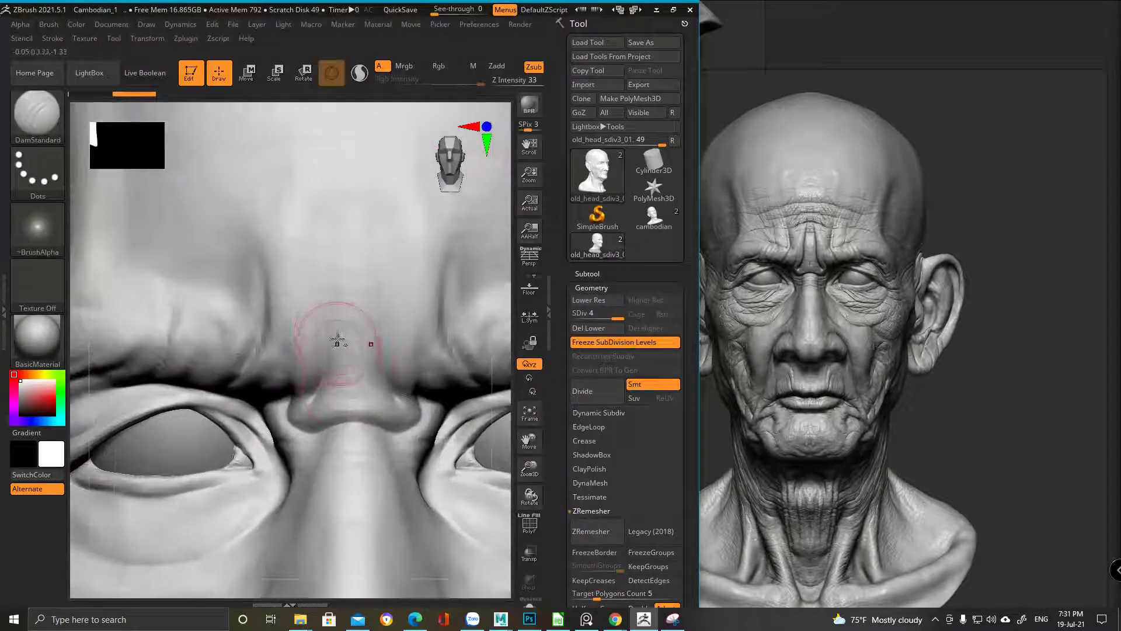
mouse_move(345, 220)
left_mouse_down()
mouse_move(341, 318)
mouse_move(345, 304)
mouse_move(322, 365)
mouse_move(362, 340)
mouse_move(340, 334)
mouse_move(386, 343)
mouse_move(412, 314)
mouse_move(375, 340)
left_mouse_up()
key("space")
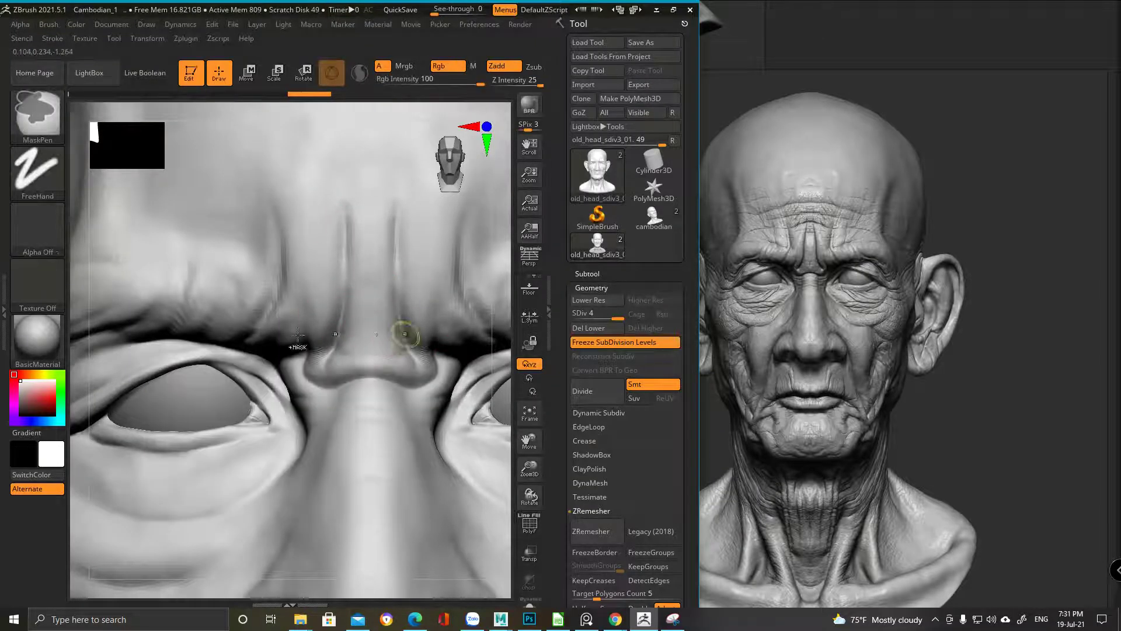
scroll(400, 325, "down", 3)
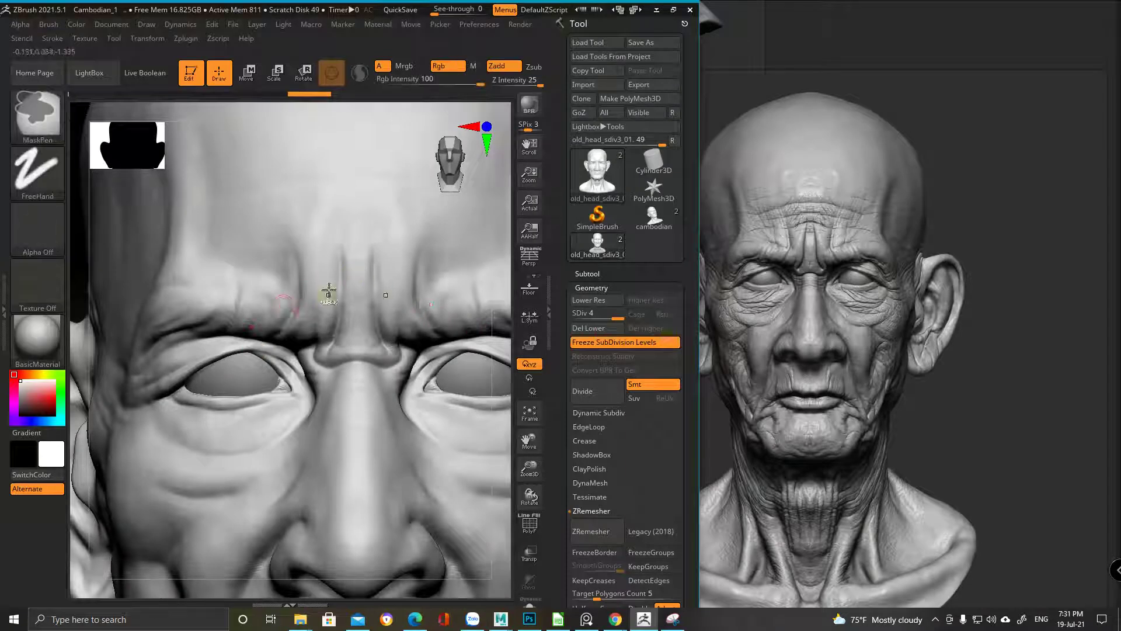
scroll(359, 269, "up", 3)
key("space")
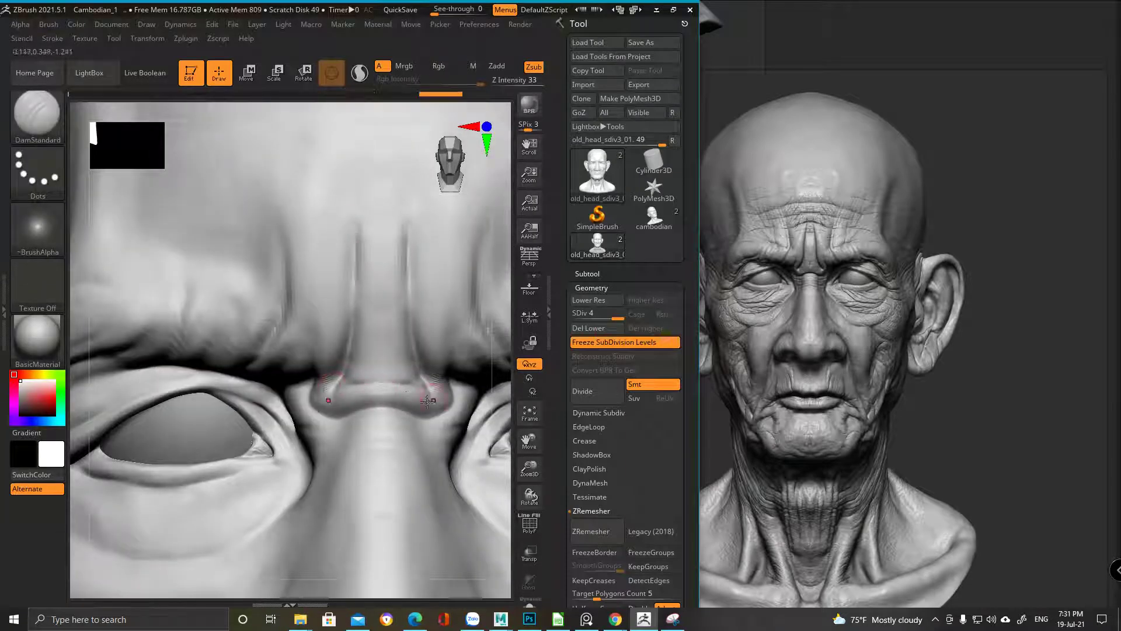
Extend the brow crease downward and smooth the surrounding brow skin at level 4
right_click_drag(382, 403, 380, 402)
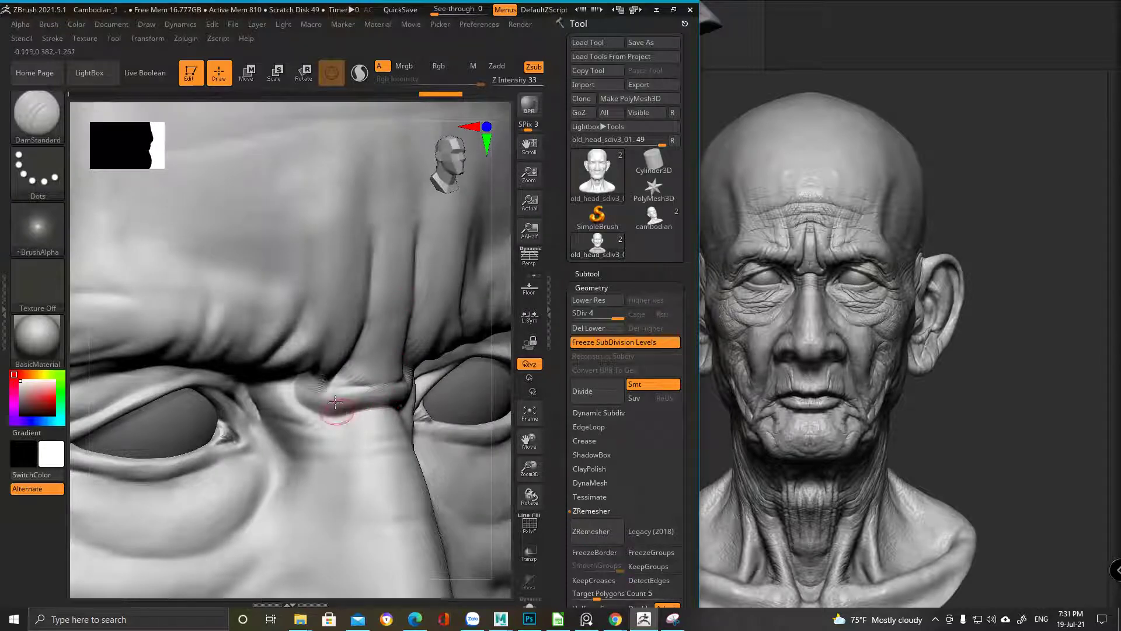
right_click_drag(385, 414, 342, 417)
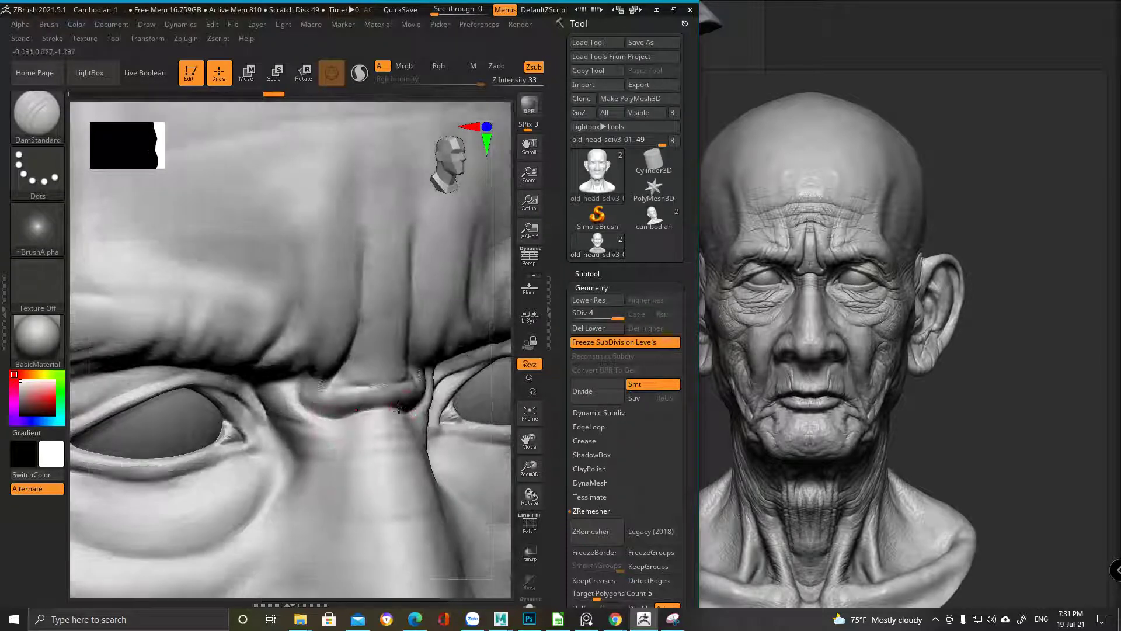
mouse_move(317, 243)
right_mouse_down("ctrl")
mouse_move(348, 338)
mouse_move(305, 203)
mouse_move(296, 231)
right_mouse_up("ctrl")
right_click_drag(389, 319, 278, 223)
left_click_drag(318, 269, 263, 220)
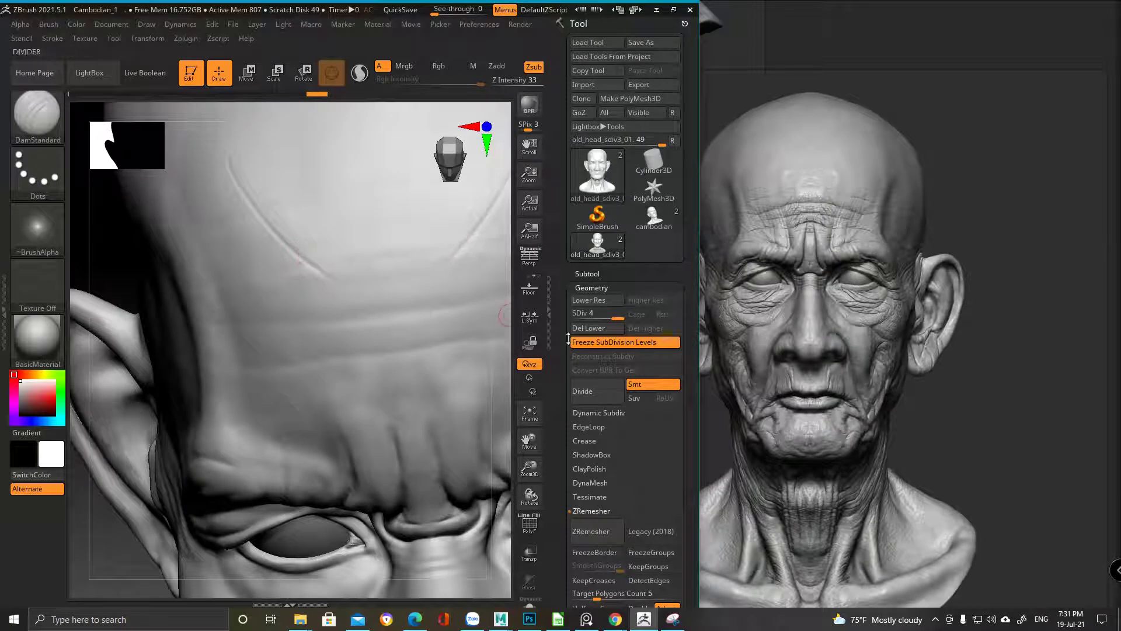
left_click_drag(608, 316, 596, 316)
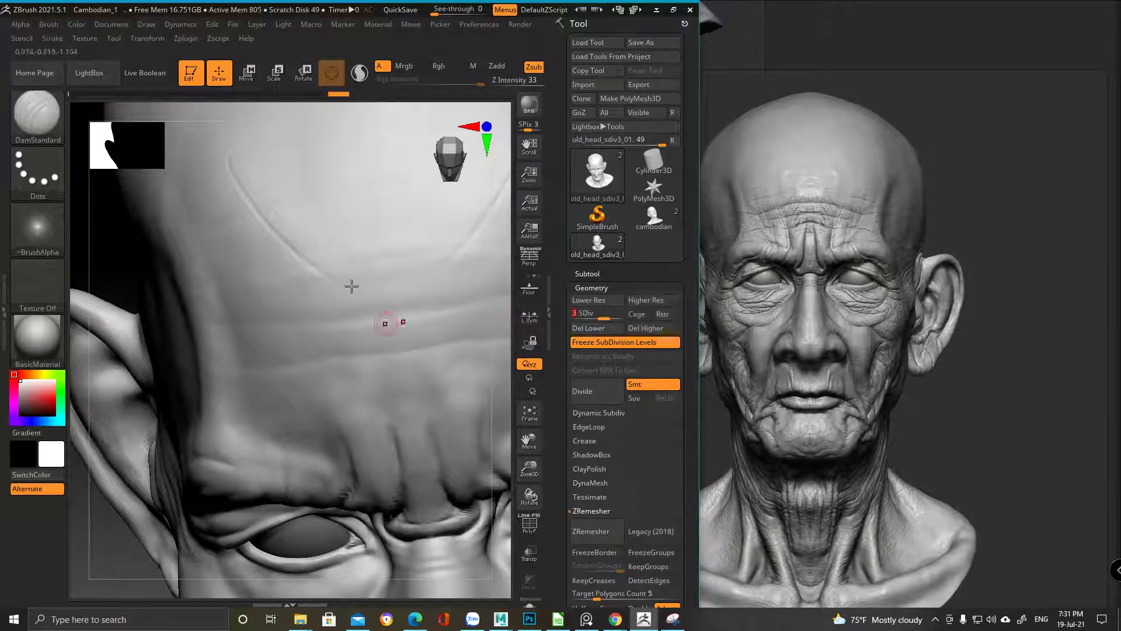
left_click_drag(622, 311, 625, 312)
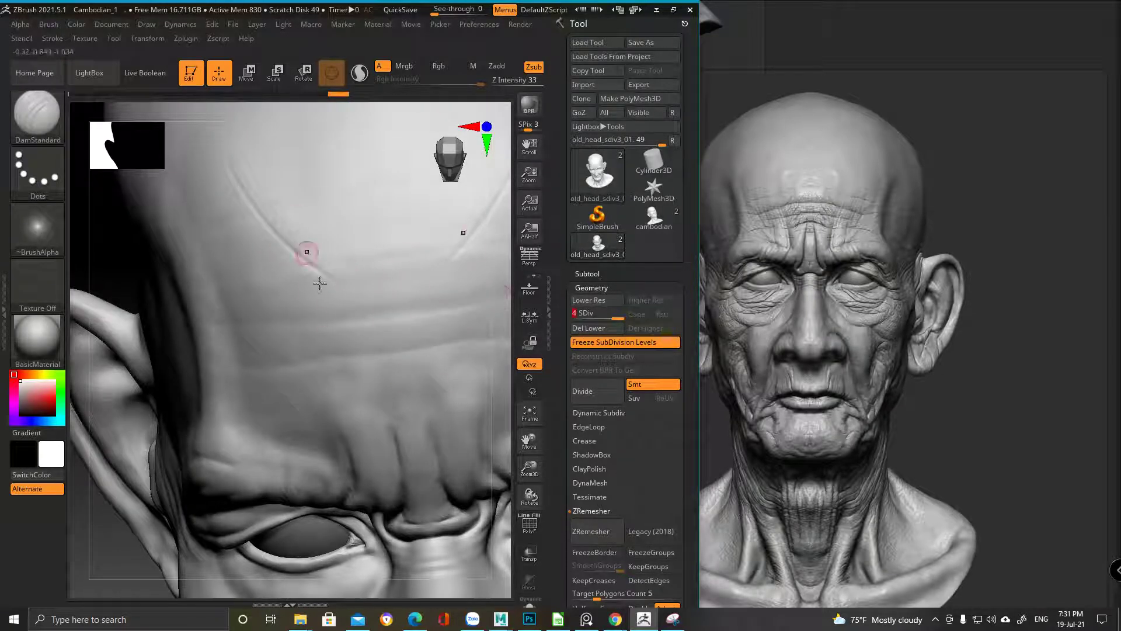
mouse_move(350, 333)
left_mouse_down("shift")
mouse_move(374, 375)
mouse_move(396, 353)
left_mouse_up("shift")
mouse_move(358, 446)
left_mouse_down("shift")
mouse_move(368, 476)
mouse_move(380, 467)
left_mouse_up("shift")
Carve and deepen a horizontal crease across the lower forehead, adding a short extra stroke
right_click_drag(335, 381, 311, 335)
mouse_move(236, 365)
left_mouse_down()
mouse_move(370, 352)
mouse_move(485, 362)
left_mouse_up()
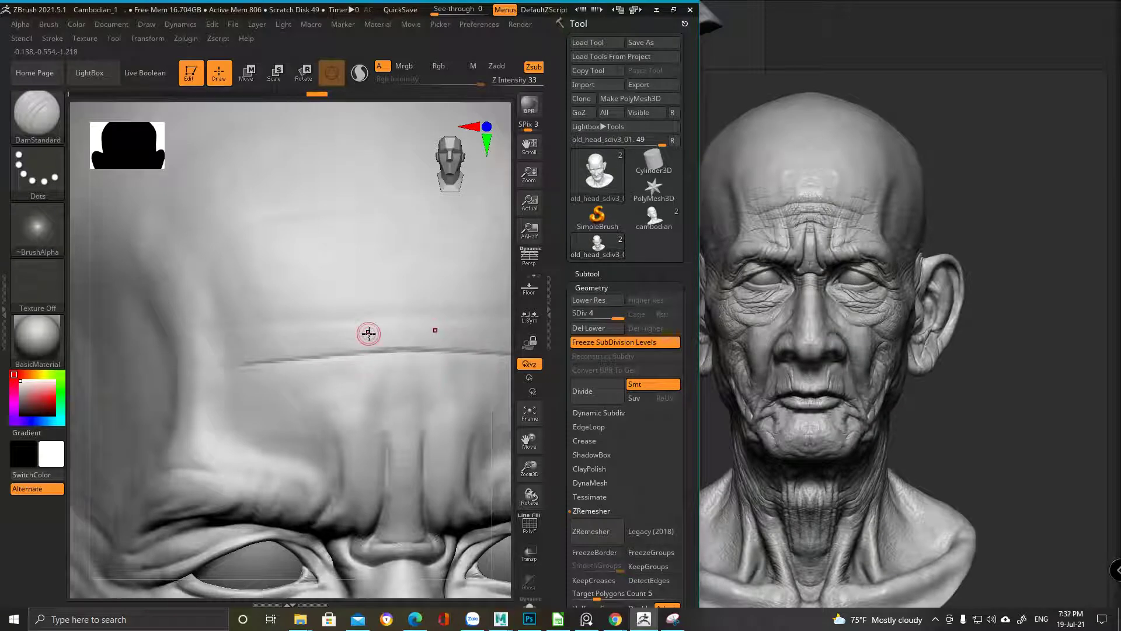
left_click_drag(455, 355, 348, 358)
mouse_move(391, 357)
right_mouse_down("ctrl")
mouse_move(410, 318)
mouse_move(354, 316)
mouse_move(382, 424)
right_mouse_up("ctrl")
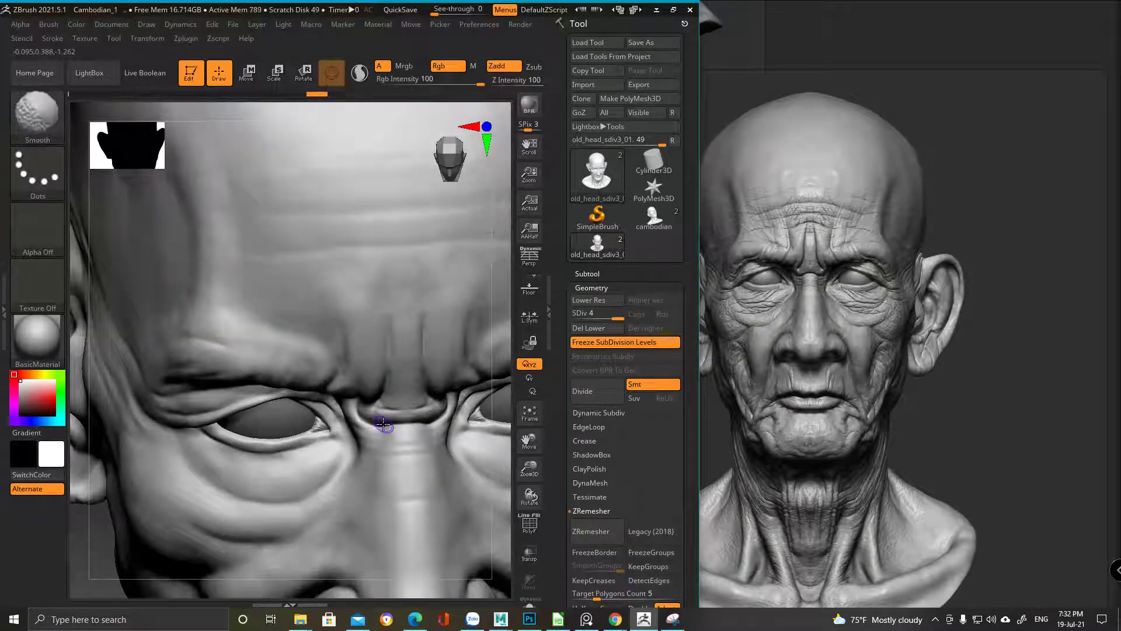
mouse_move(343, 358)
right_mouse_down()
mouse_move(358, 371)
mouse_move(365, 295)
mouse_move(364, 349)
right_mouse_up()
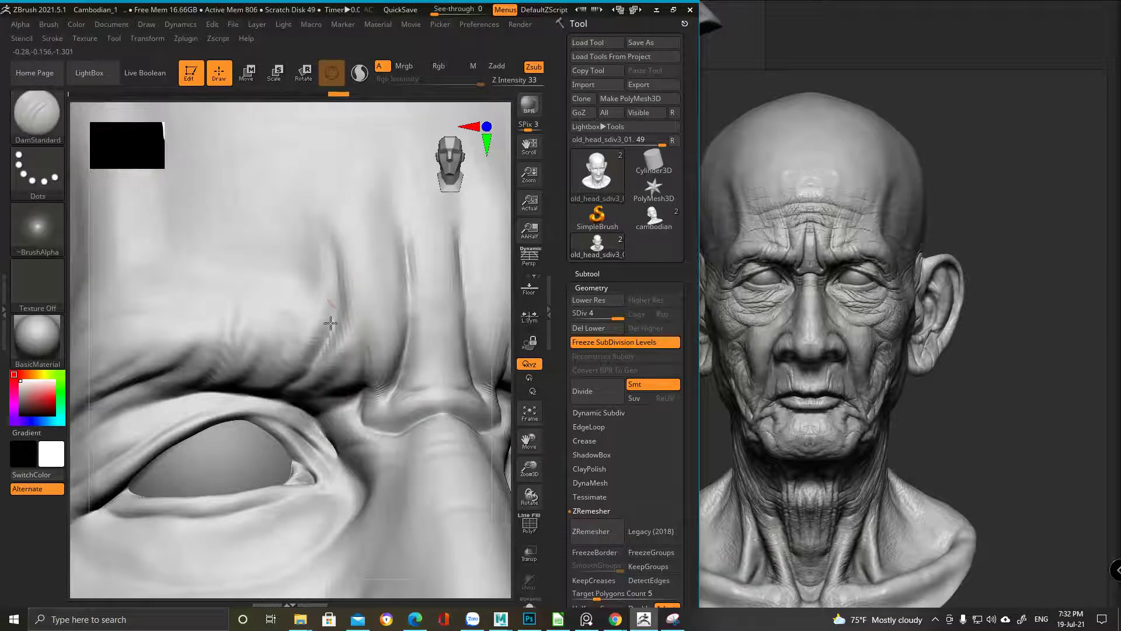
left_click_drag(297, 402, 334, 400)
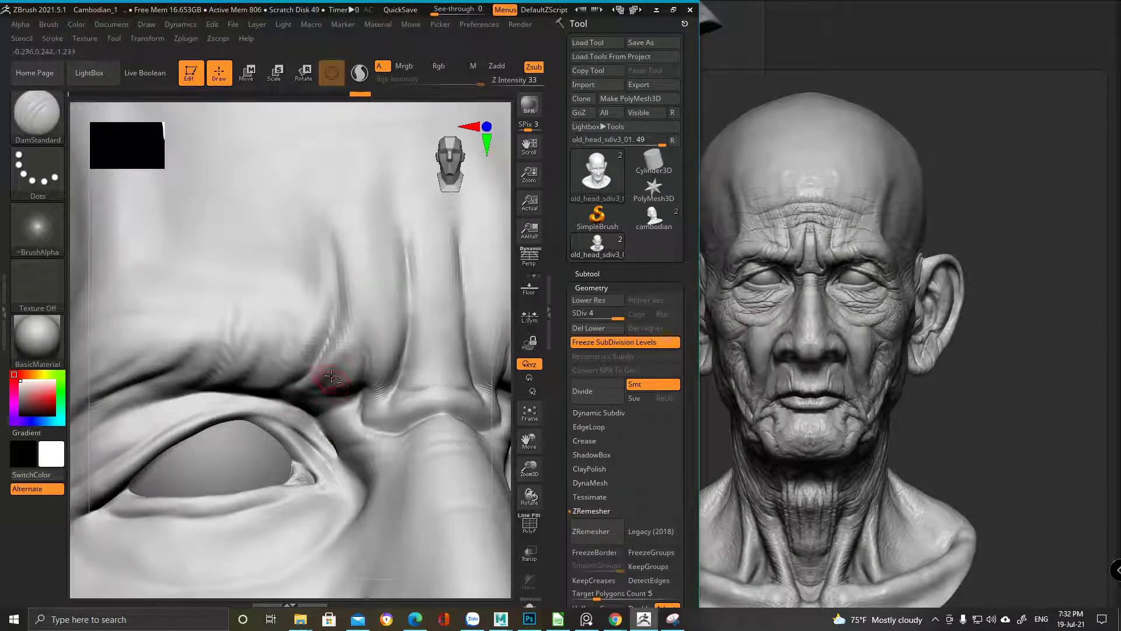
right_click_drag(331, 375, 358, 318, "alt")
right_click_drag(301, 280, 342, 331, "alt")
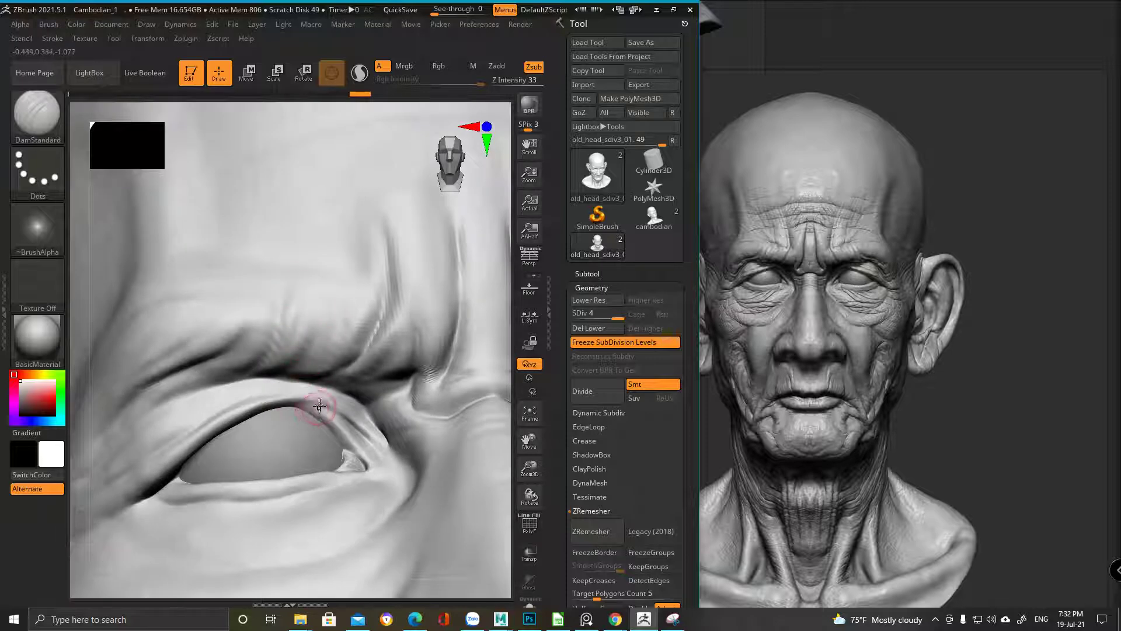
Switch to ClayBuildup and build up clay folds along the brow crease
key("b")
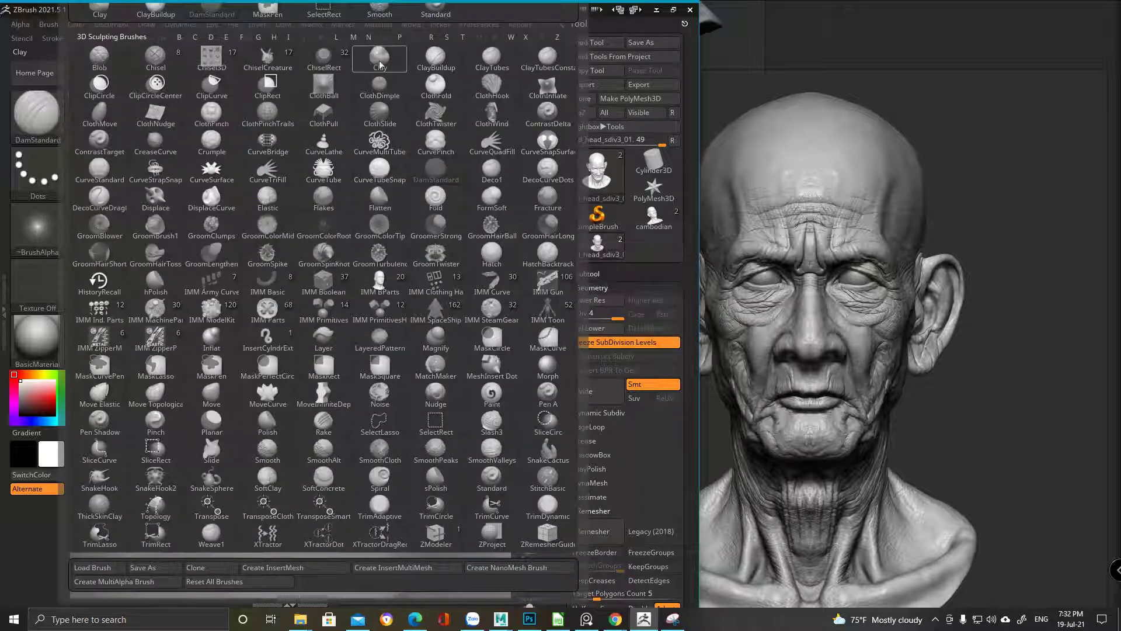
left_click(436, 57)
right_click_drag(321, 401, 335, 333, "alt")
right_click(336, 330)
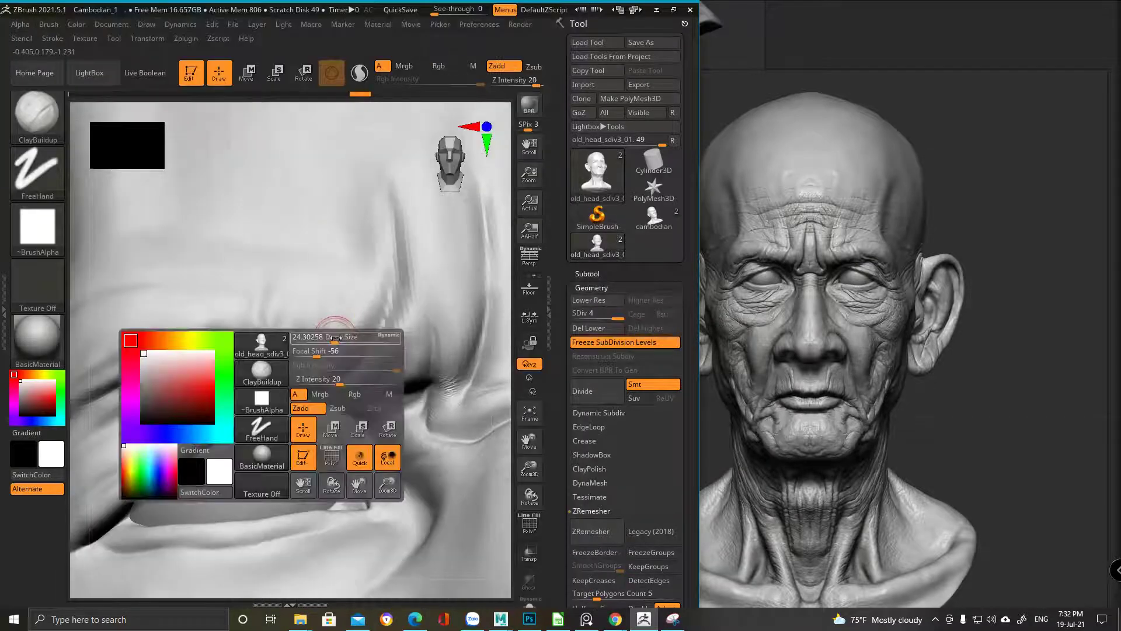
mouse_move(320, 322)
left_mouse_down()
mouse_move(295, 367)
mouse_move(300, 316)
mouse_move(310, 354)
mouse_move(330, 298)
mouse_move(336, 352)
left_mouse_up()
mouse_move(366, 275)
right_mouse_down("alt")
mouse_move(388, 238)
mouse_move(360, 242)
mouse_move(329, 307)
mouse_move(328, 271)
mouse_move(348, 248)
mouse_move(389, 321)
mouse_move(320, 248)
mouse_move(310, 310)
right_mouse_up("alt")
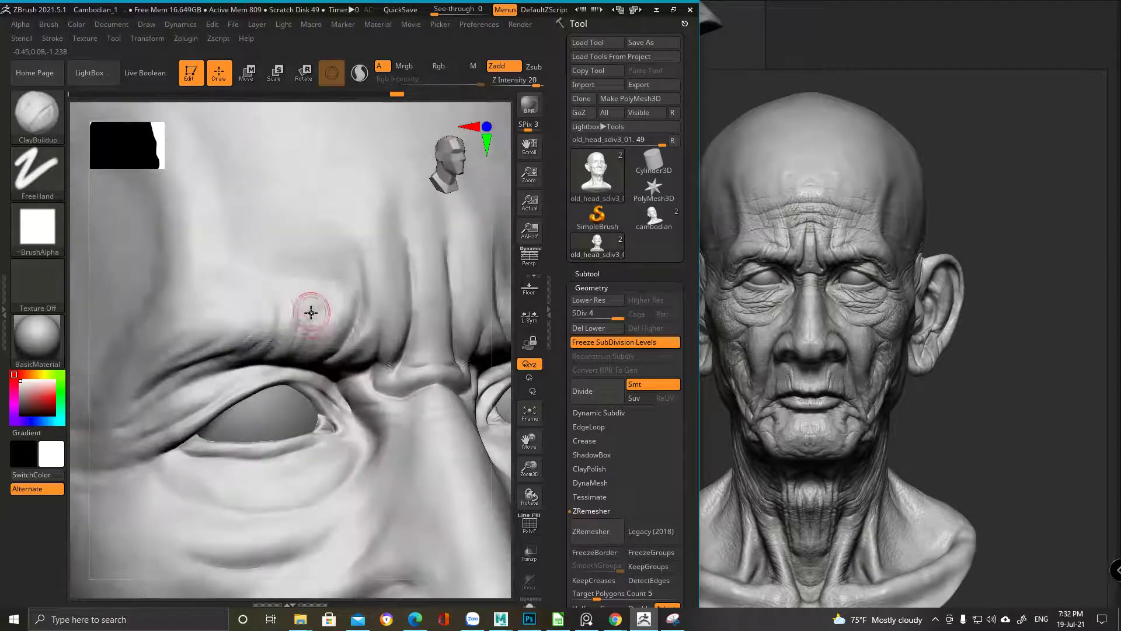
key("shift")
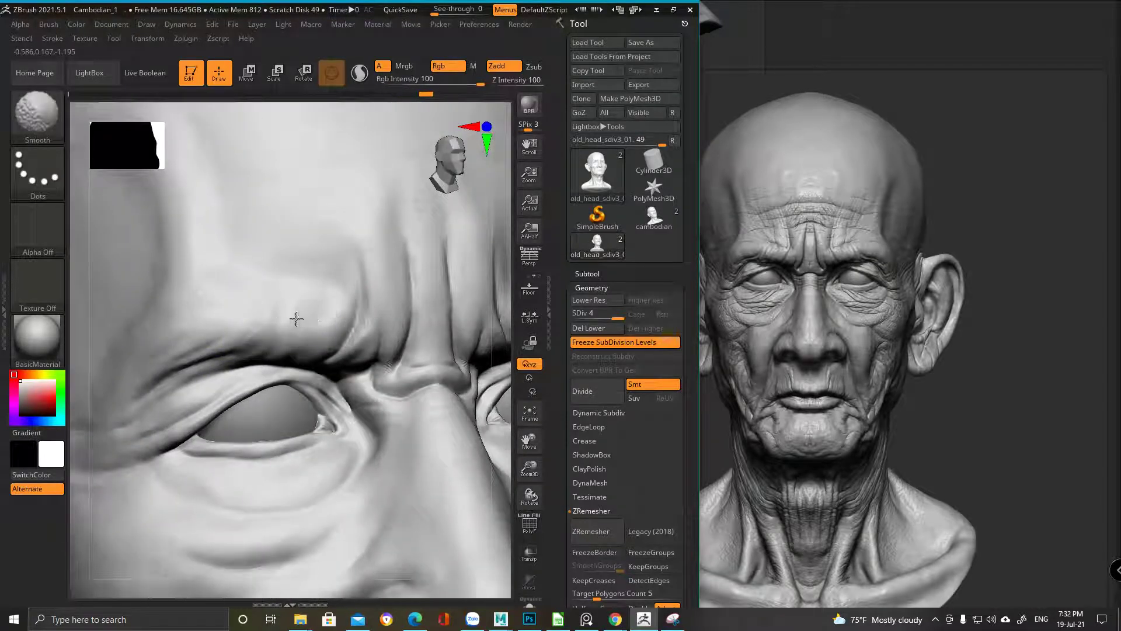
Enlarge the reference face photo for comparison, then tilt the head to a steep angle
mouse_move(388, 263)
right_mouse_down("ctrl")
mouse_move(288, 250)
mouse_move(310, 300)
mouse_move(279, 297)
mouse_move(282, 333)
right_mouse_up("ctrl")
key("space")
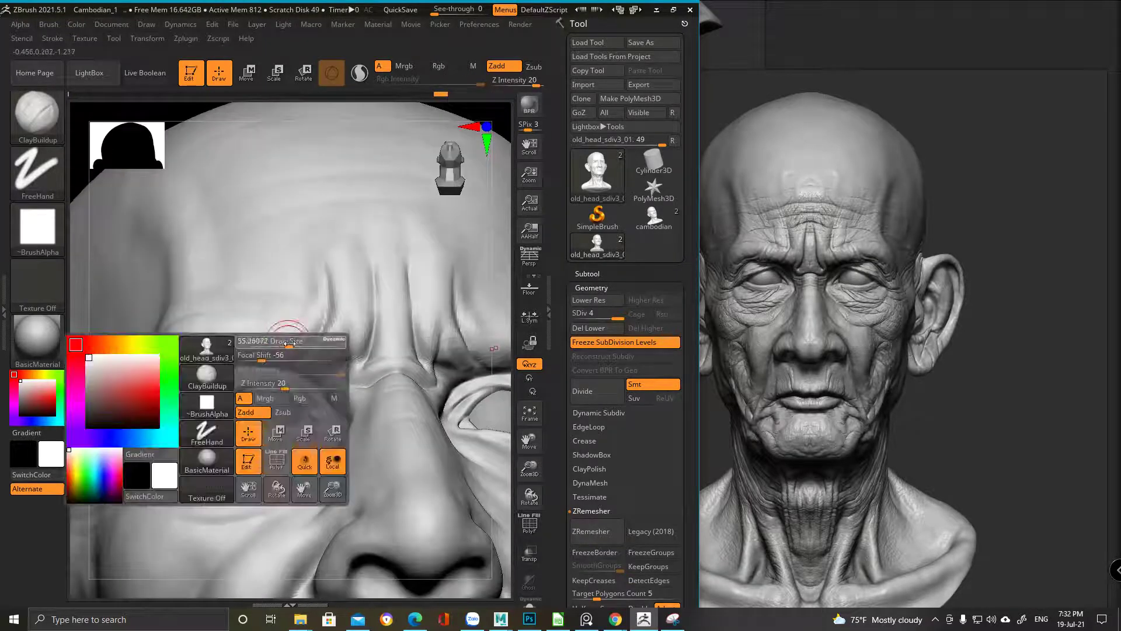
left_click(795, 297)
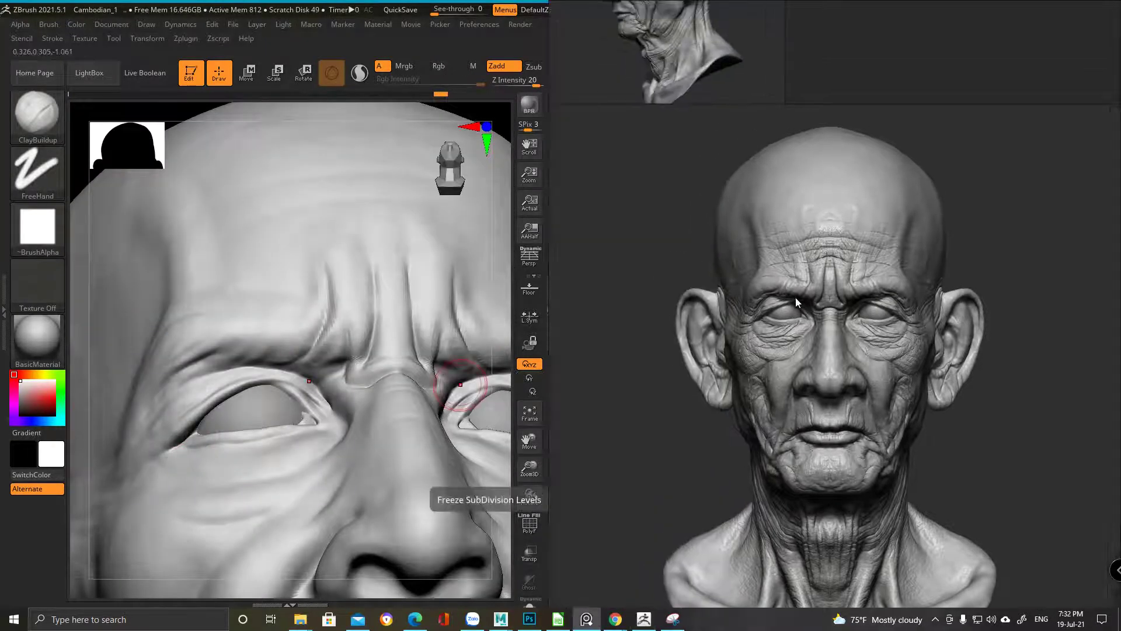
scroll(796, 297, "up", 3)
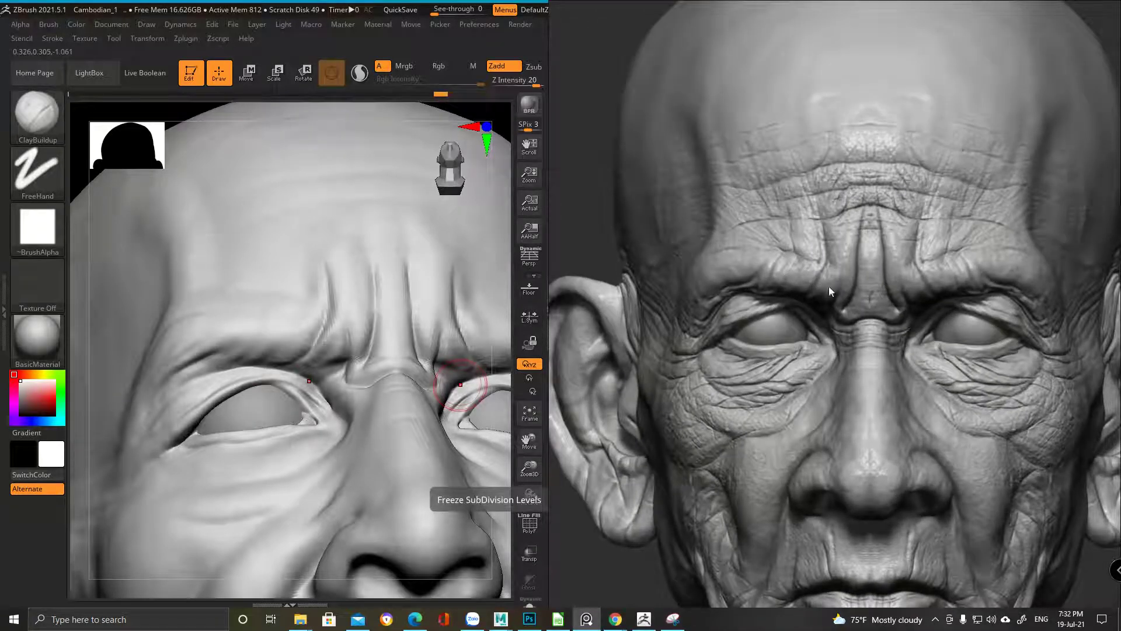
left_click(292, 331)
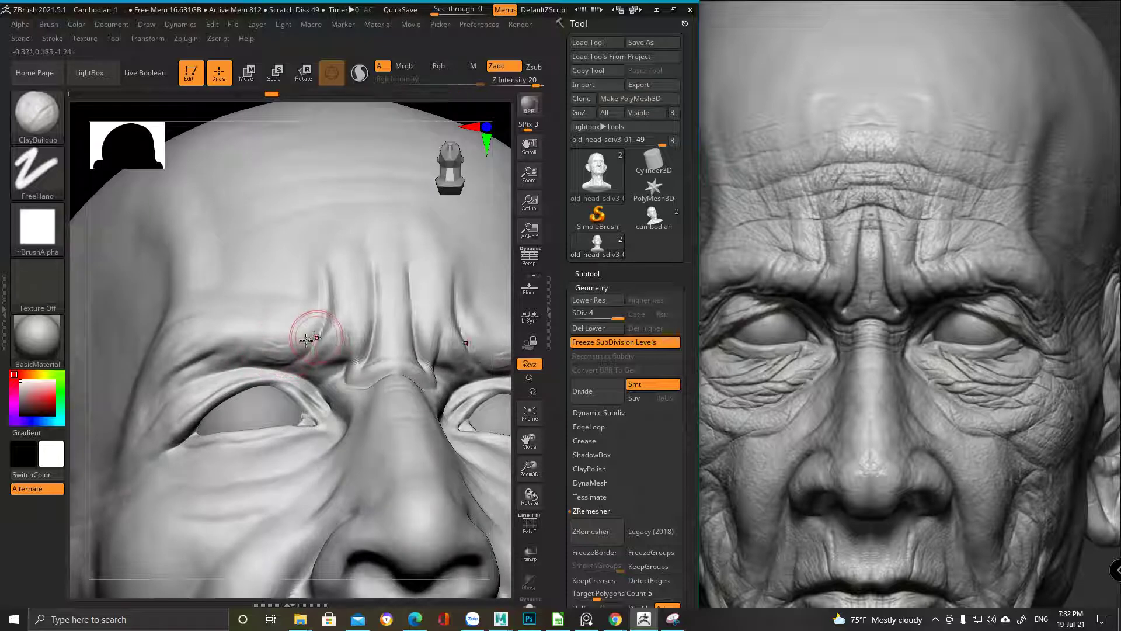
right_click_drag(314, 325, 280, 333, "shift")
mouse_move(191, 327)
right_mouse_down()
mouse_move(326, 225)
mouse_move(275, 205)
mouse_move(329, 206)
mouse_move(295, 300)
mouse_move(299, 275)
mouse_move(300, 288)
right_mouse_up()
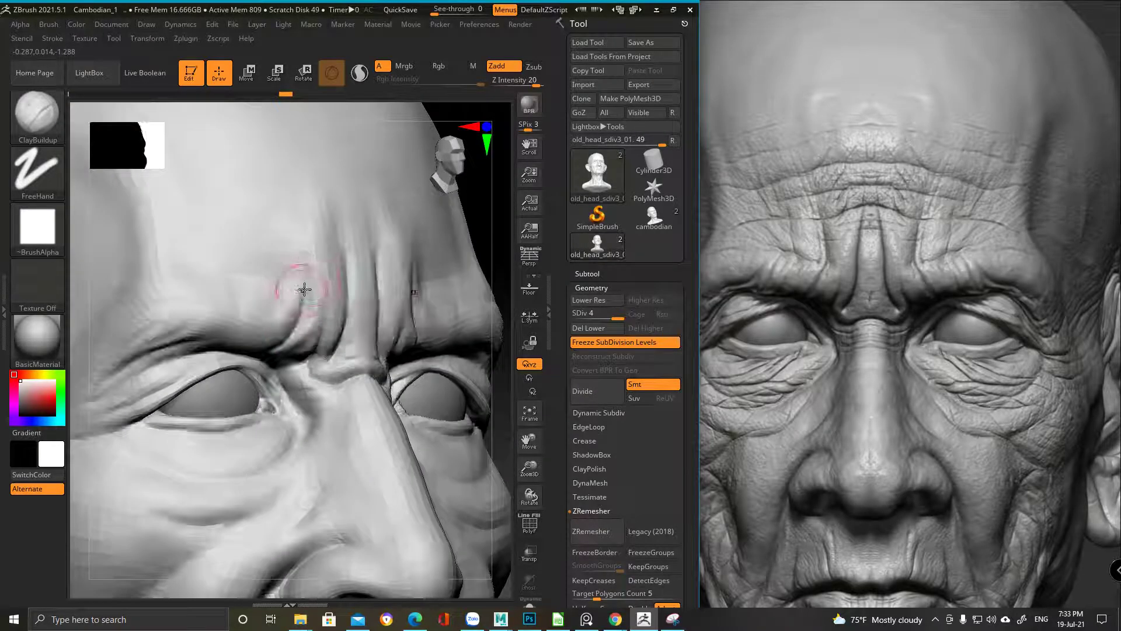
Select DamStandard, raise Z Intensity from 25 to 33, and adjust the draw size
key("b")
key("d")
key("s")
right_click_drag(418, 189, 288, 314, "ctrl")
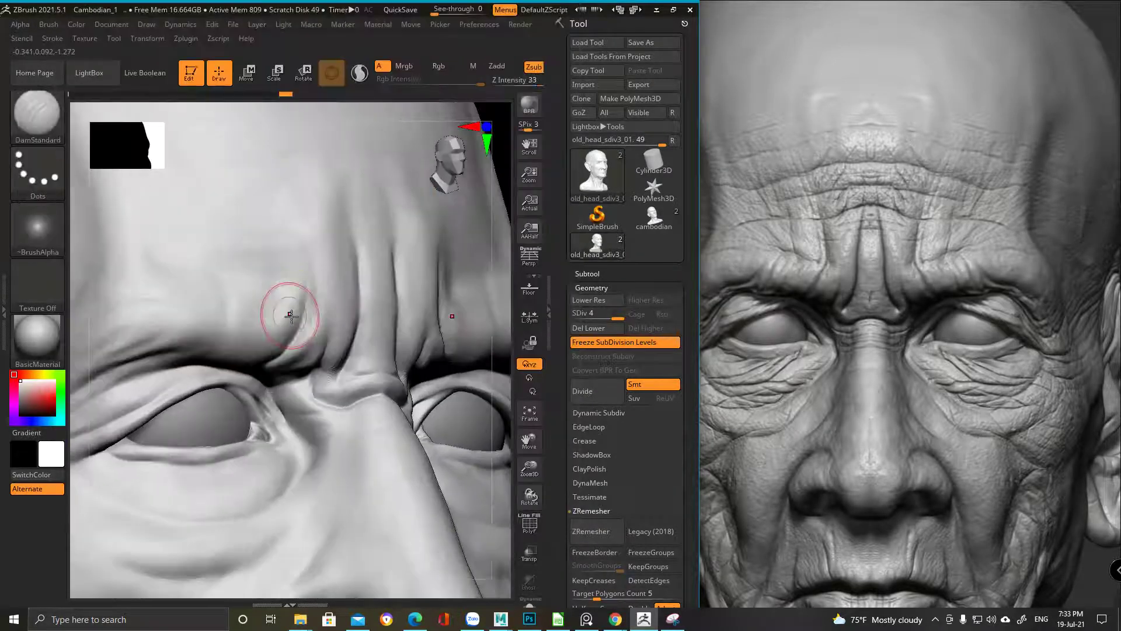
key("space")
left_click_drag(292, 315, 307, 318)
right_click_drag(247, 314, 208, 345)
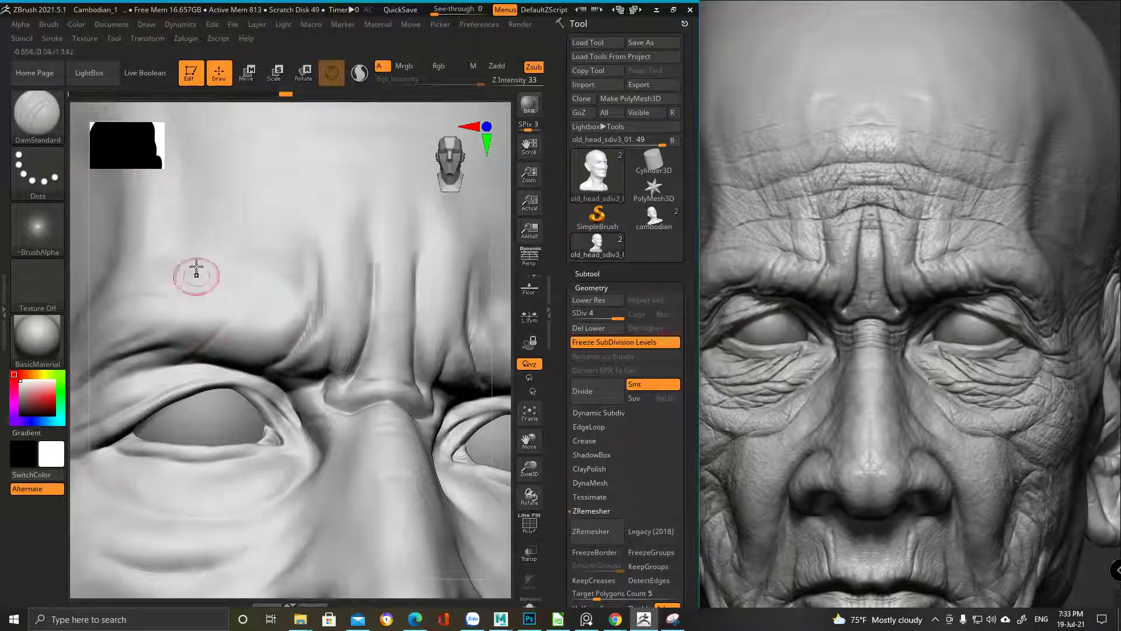
right_click(219, 337)
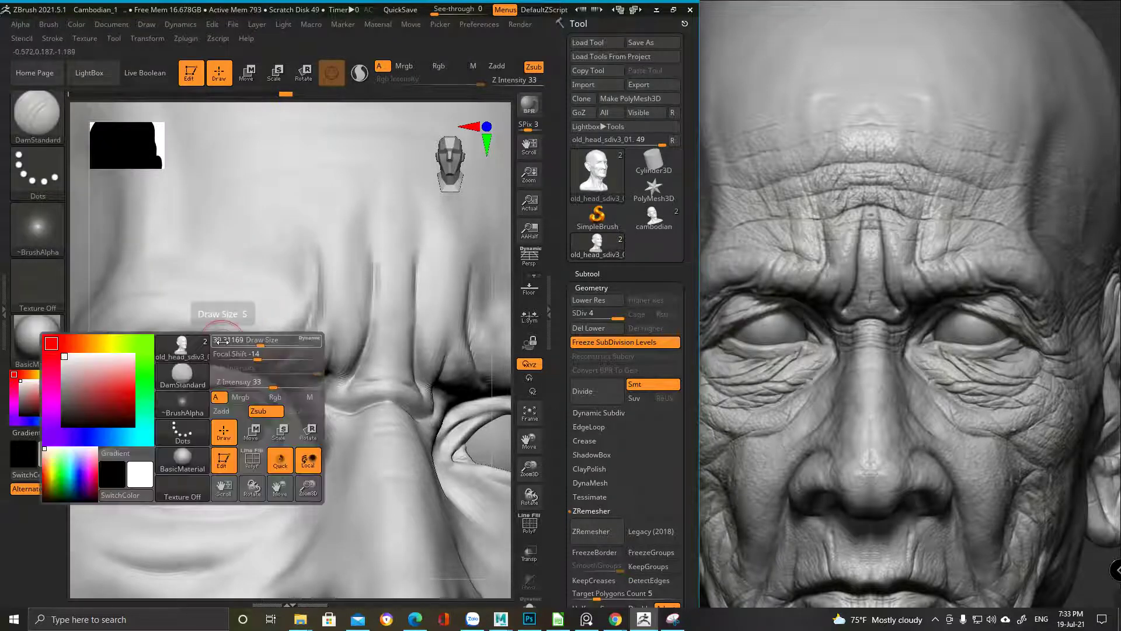
mouse_move(251, 342)
left_mouse_down()
mouse_move(239, 342)
mouse_move(298, 322)
left_mouse_up()
right_click(246, 320)
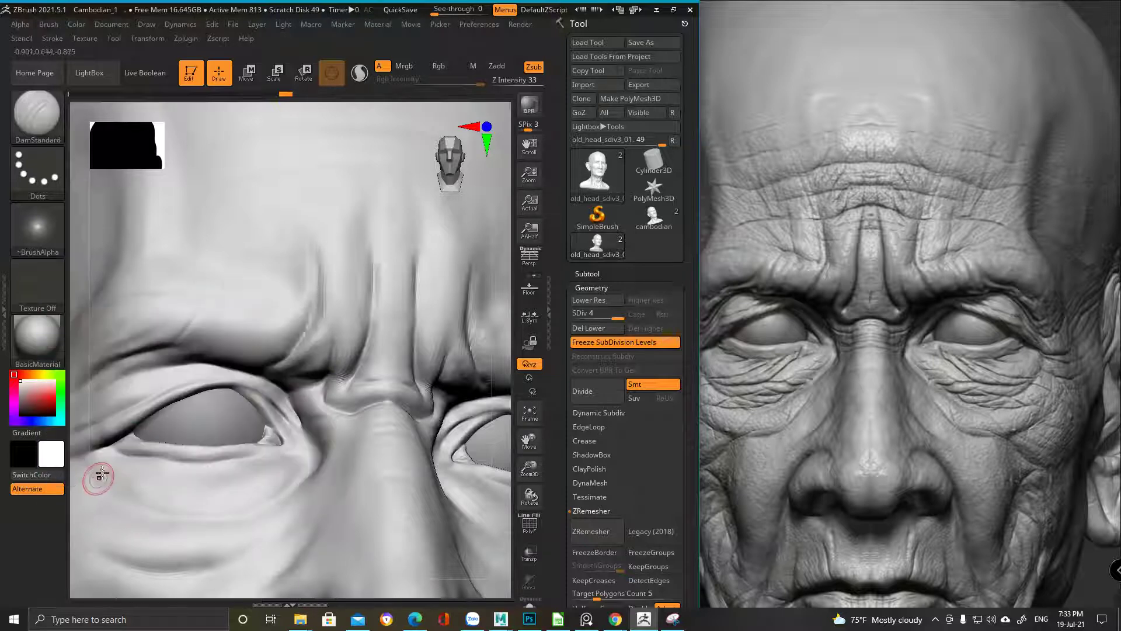
Carve thin creases along the left brow, working from several angles
right_click_drag(181, 338, 169, 352)
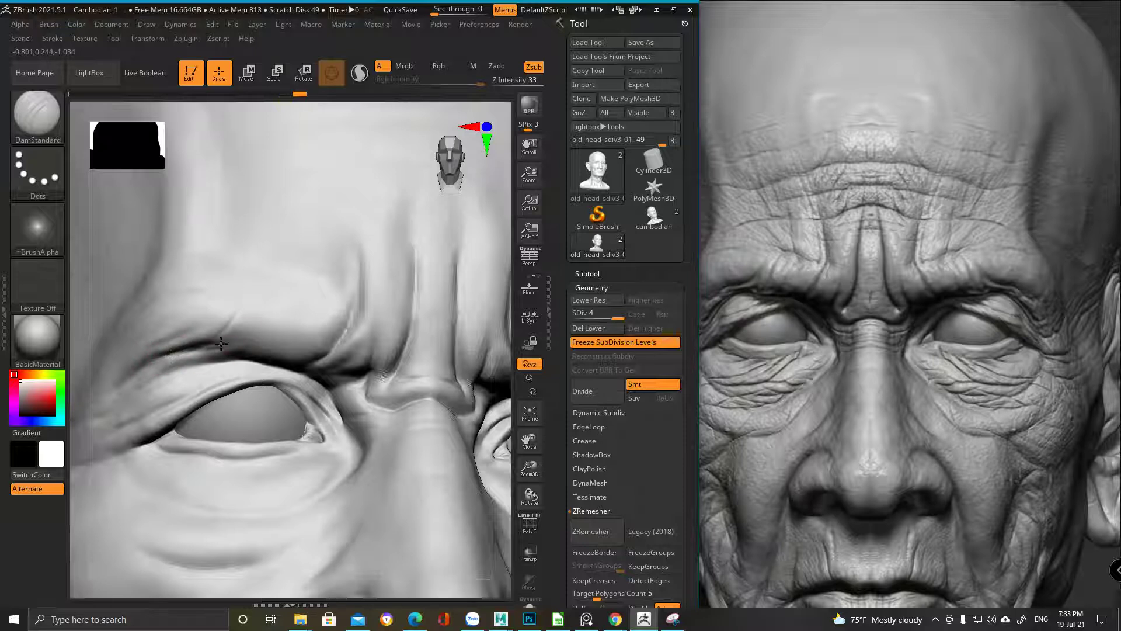
right_click_drag(255, 311, 263, 295)
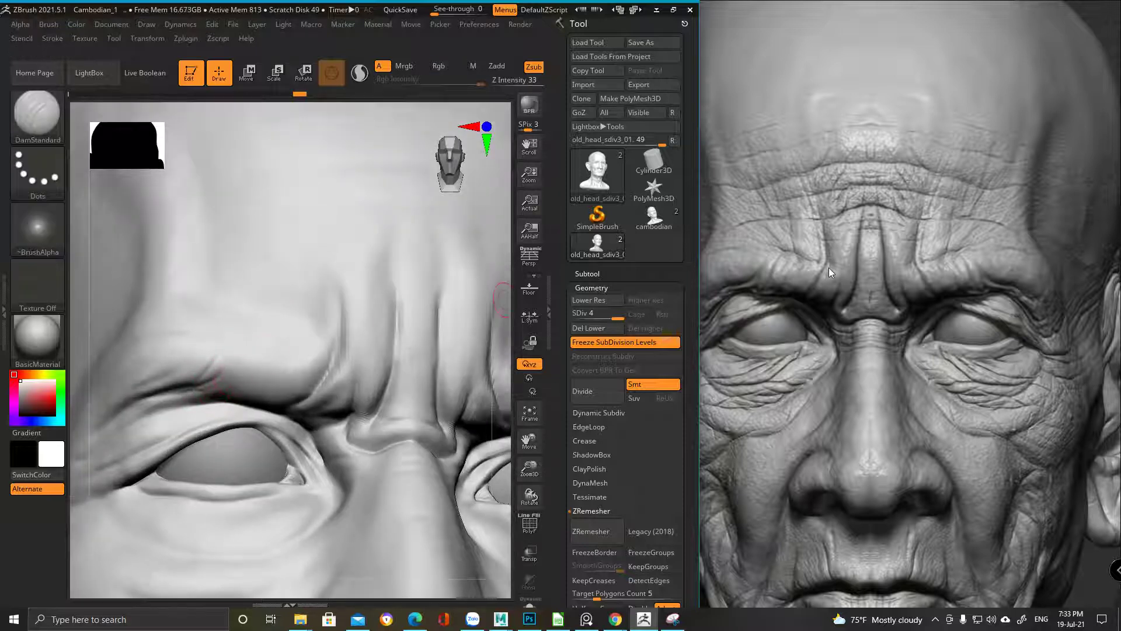
mouse_move(251, 314)
right_mouse_down()
mouse_move(270, 265)
mouse_move(192, 308)
right_mouse_up()
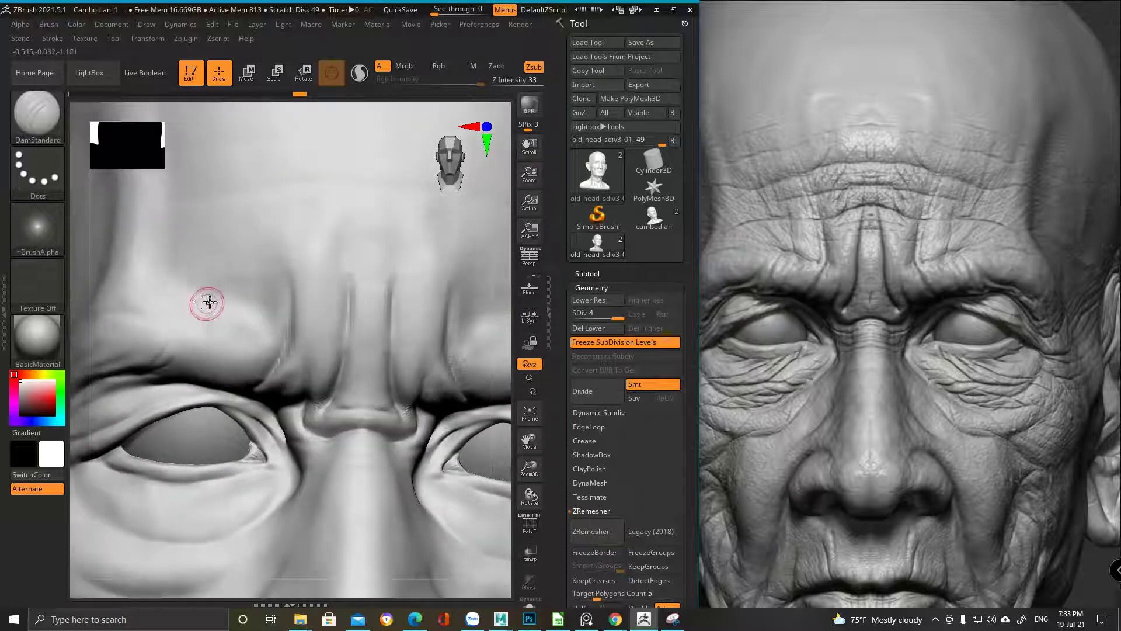
mouse_move(302, 307)
right_mouse_down()
mouse_move(240, 330)
mouse_move(191, 397)
right_mouse_up()
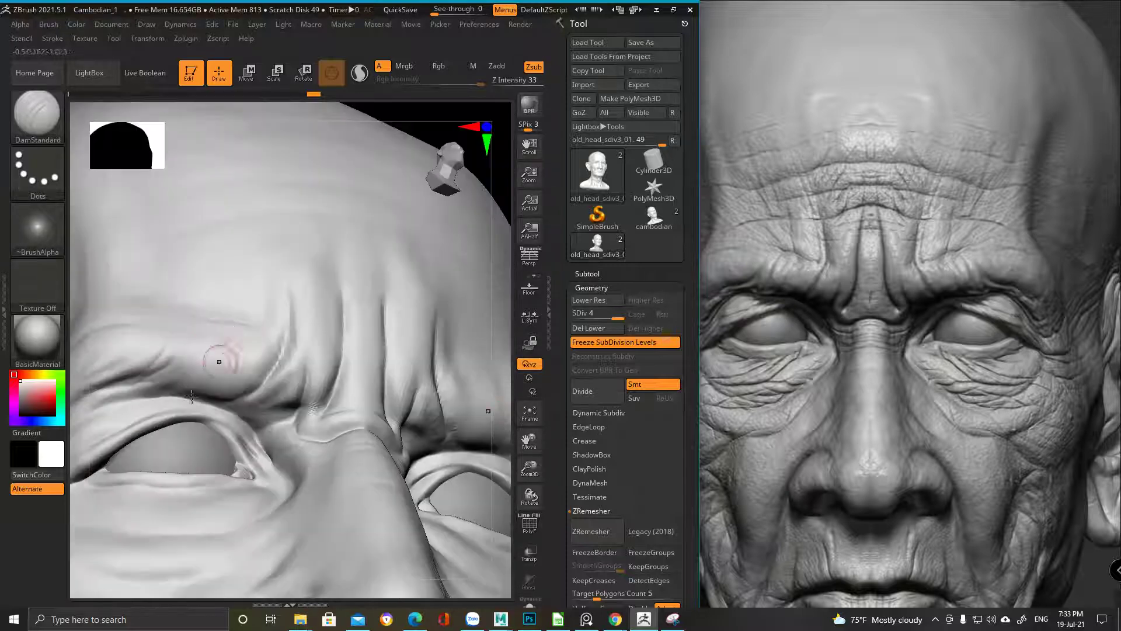
mouse_move(236, 333)
right_mouse_down()
mouse_move(234, 382)
mouse_move(230, 339)
right_mouse_up()
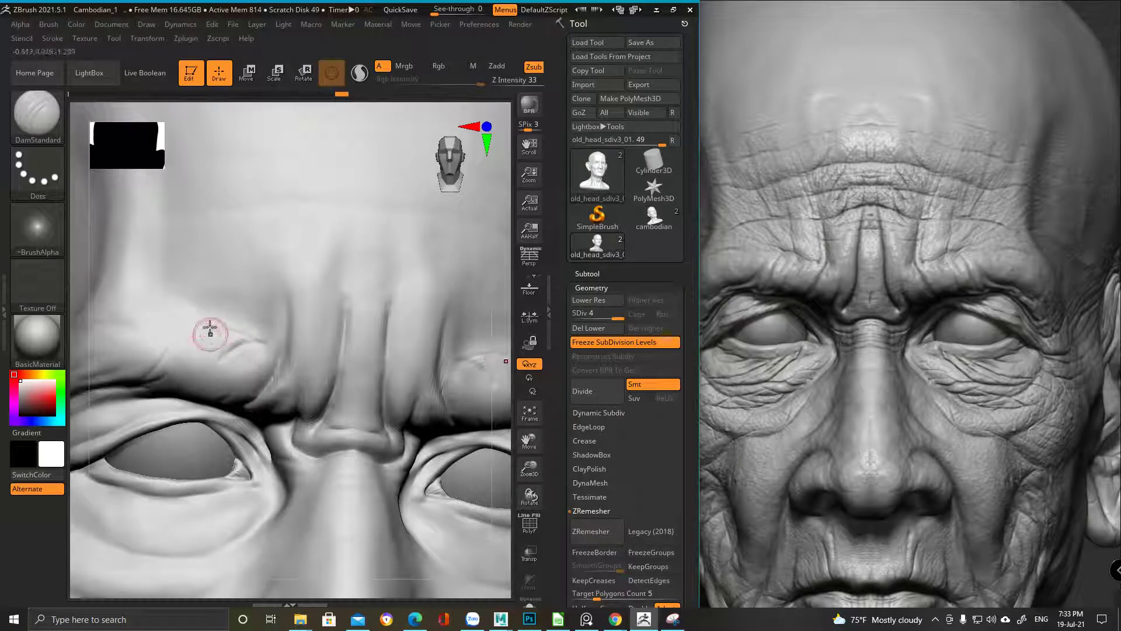
mouse_move(210, 330)
right_mouse_down()
mouse_move(208, 368)
mouse_move(216, 343)
right_mouse_up()
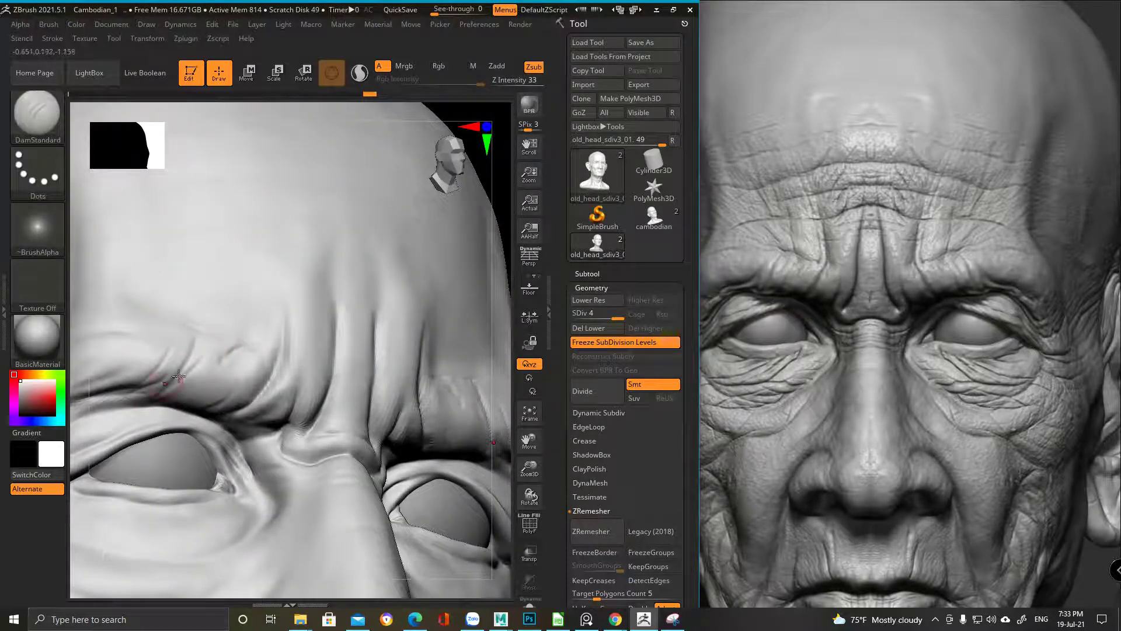
right_click_drag(190, 378, 222, 350, "shift")
Snap to the front view, smooth the brow, and check the creases from a three-quarter view
key("f")
mouse_move(308, 310)
right_mouse_down("alt")
mouse_move(357, 342)
mouse_move(333, 328)
mouse_move(327, 381)
right_mouse_up("alt")
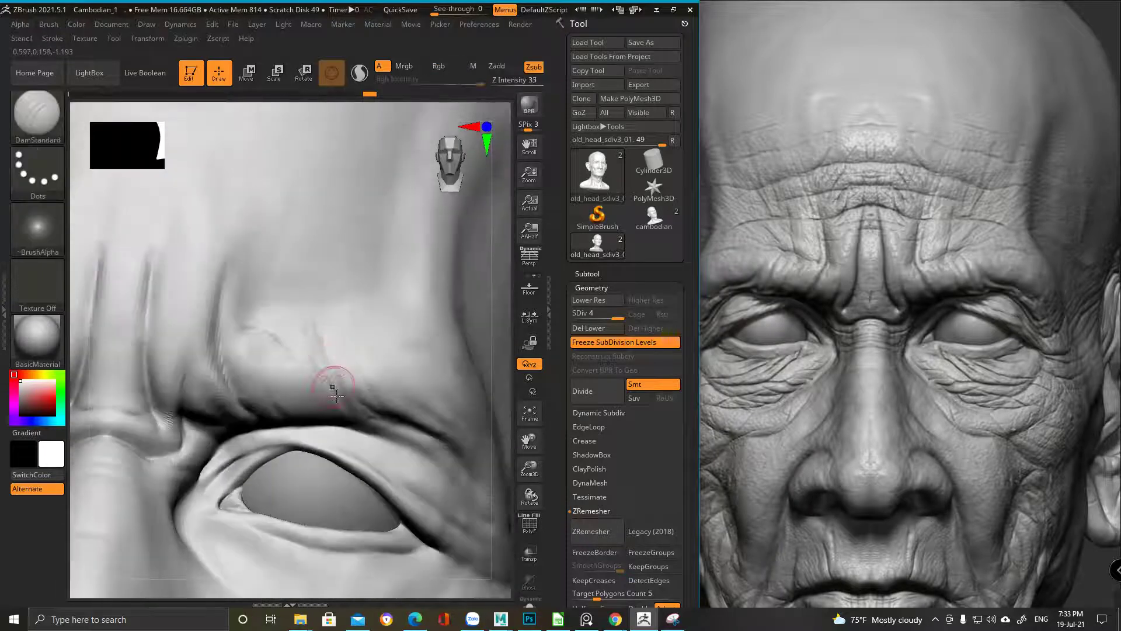
key("shift")
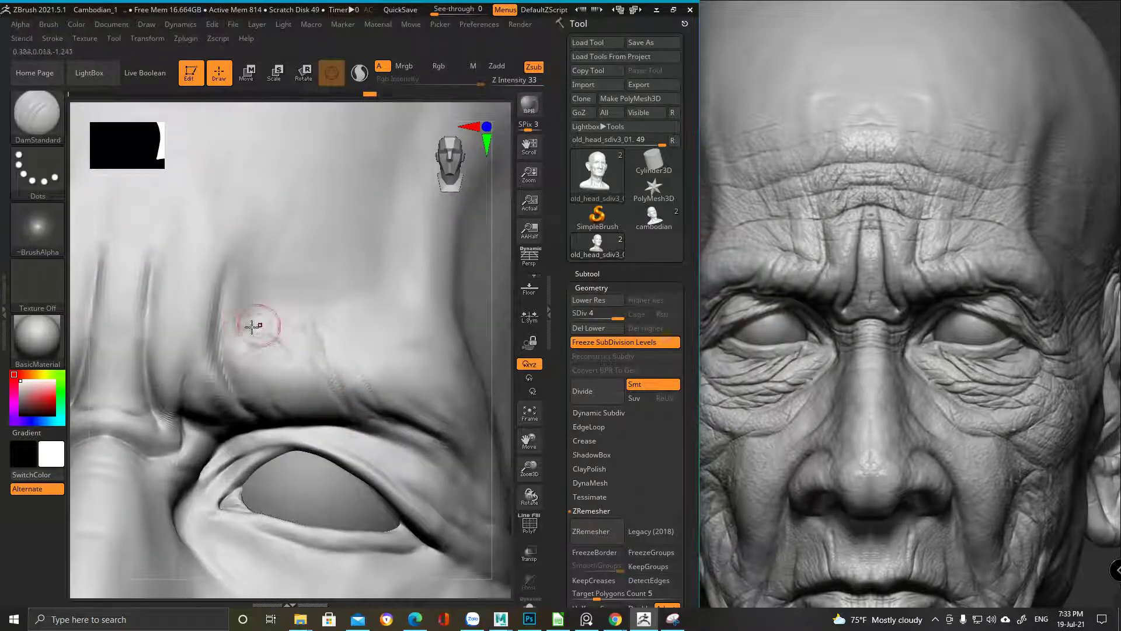
mouse_move(243, 328)
right_mouse_down()
mouse_move(300, 292)
mouse_move(261, 324)
right_mouse_up()
mouse_move(284, 380)
right_mouse_down("ctrl")
mouse_move(305, 380)
mouse_move(301, 362)
mouse_move(295, 427)
mouse_move(328, 426)
right_mouse_up("ctrl")
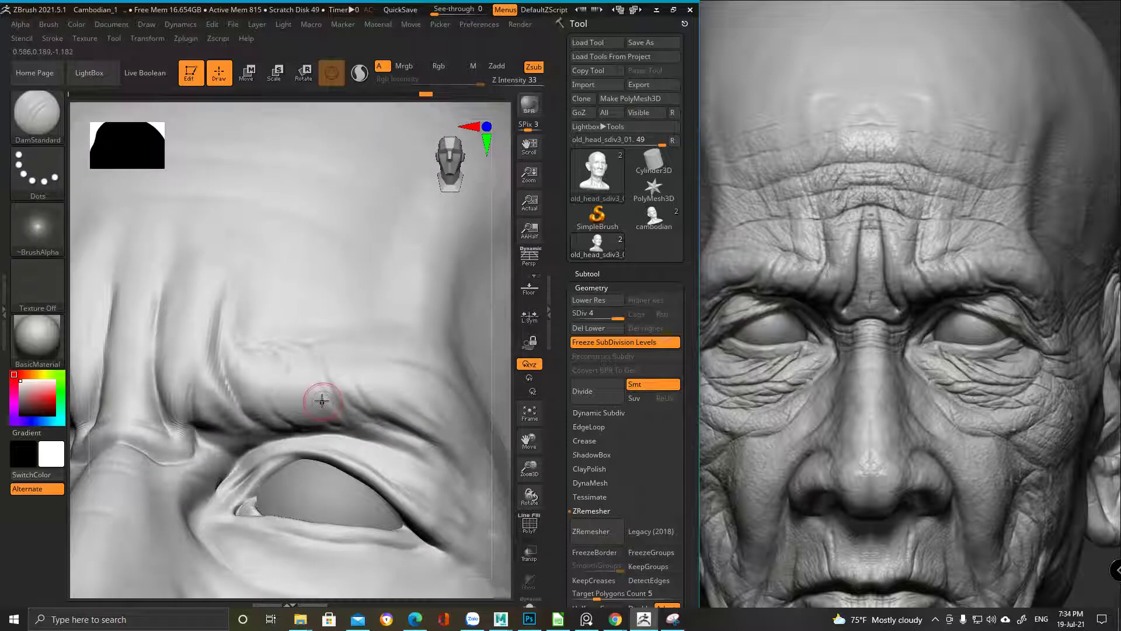
mouse_move(319, 363)
right_mouse_down("ctrl")
mouse_move(352, 363)
mouse_move(288, 253)
mouse_move(305, 333)
mouse_move(316, 275)
mouse_move(283, 268)
mouse_move(300, 292)
right_mouse_up("ctrl")
right_click(300, 291)
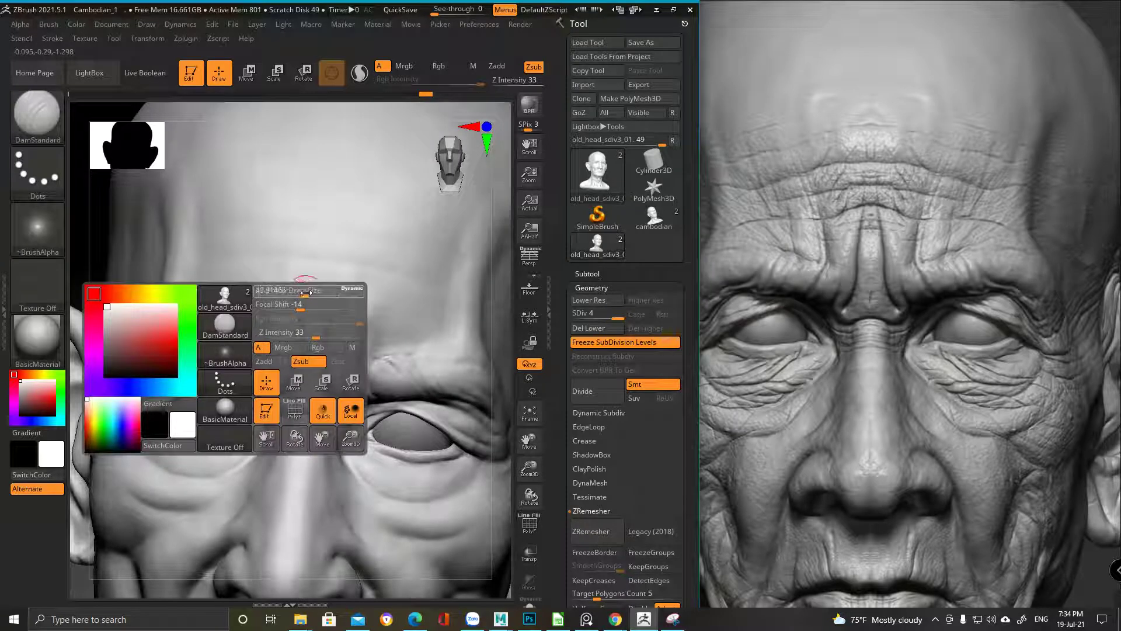
Undo the thin crease lines on the brow and get a close front view of the eye
mouse_move(250, 338)
right_mouse_down()
mouse_move(318, 325)
mouse_move(275, 217)
mouse_move(263, 225)
right_mouse_up()
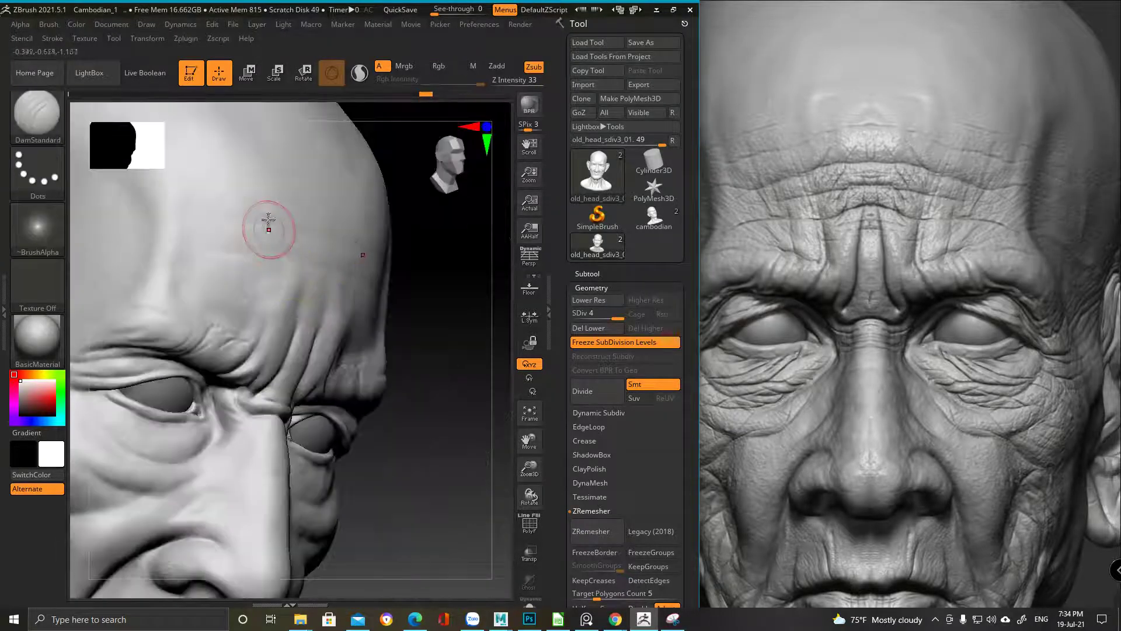
right_click_drag(229, 326, 268, 305)
right_click(266, 307)
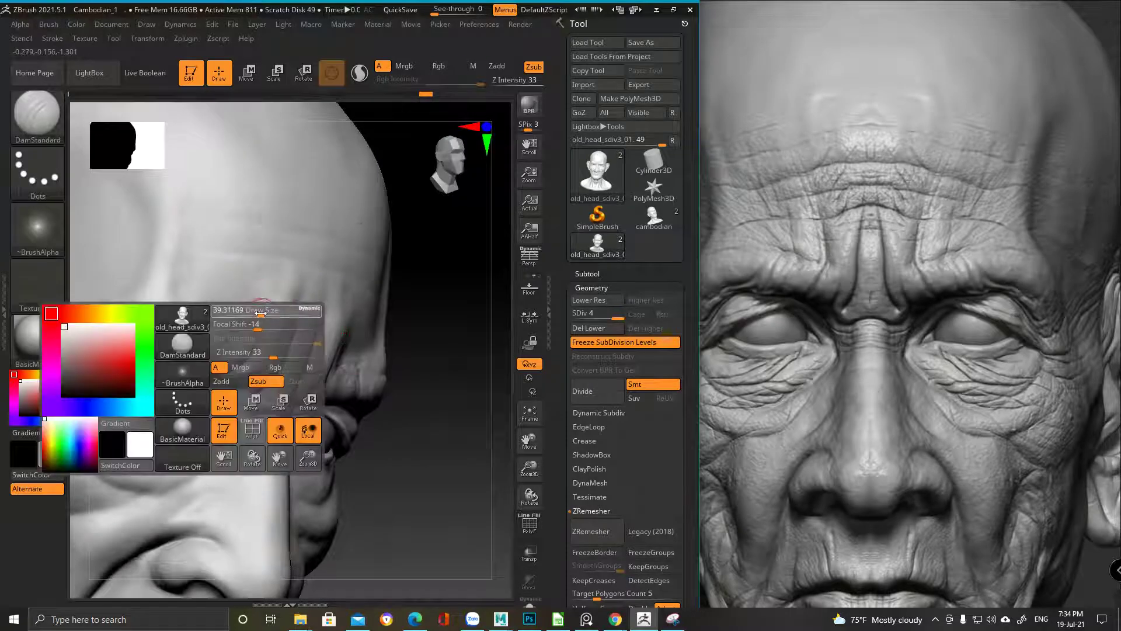
key("ctrl+z")
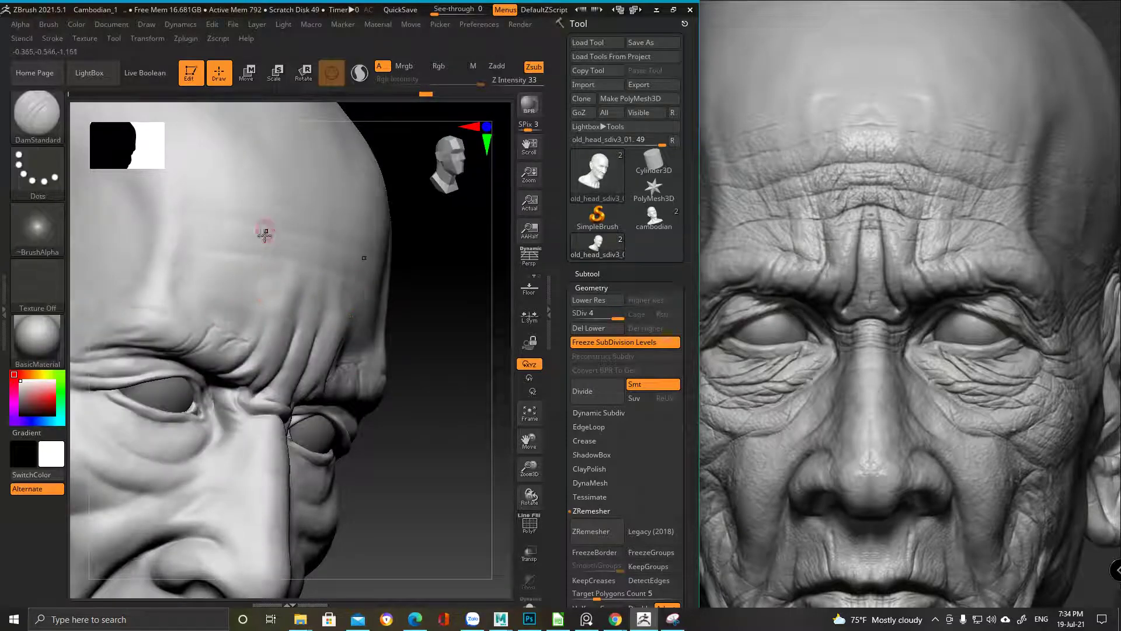
mouse_move(251, 303)
right_mouse_down()
mouse_move(257, 318)
mouse_move(288, 300)
mouse_move(310, 344)
right_mouse_up()
right_click(309, 344)
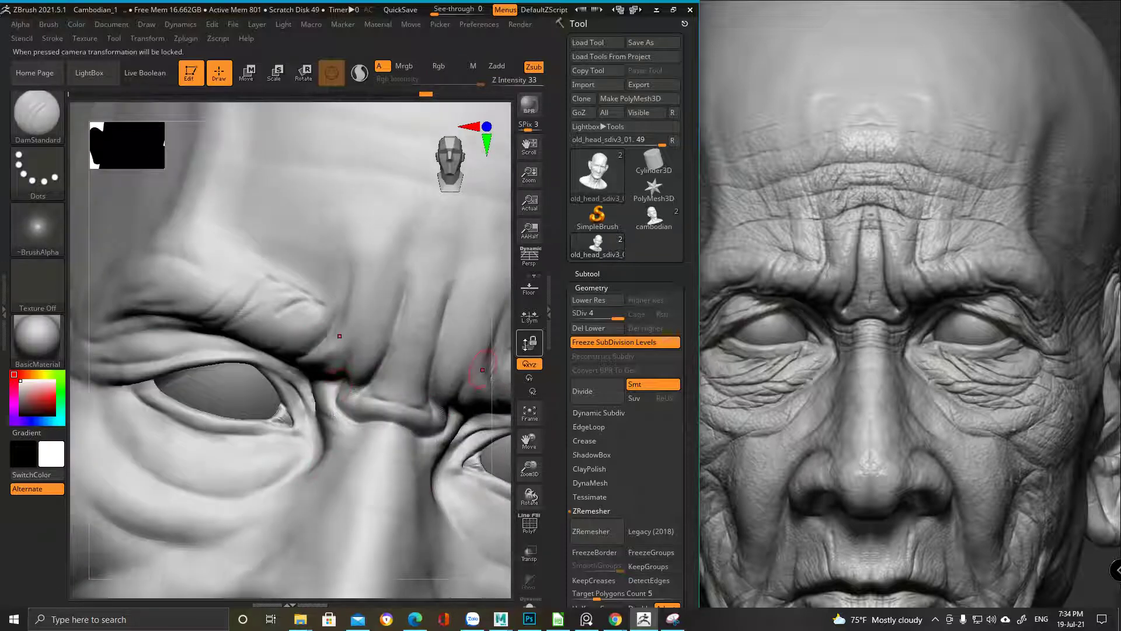
mouse_move(275, 283)
right_mouse_down()
mouse_move(243, 295)
mouse_move(264, 329)
right_mouse_up()
Smooth and soften the brow crease above the eye
right_click(196, 409)
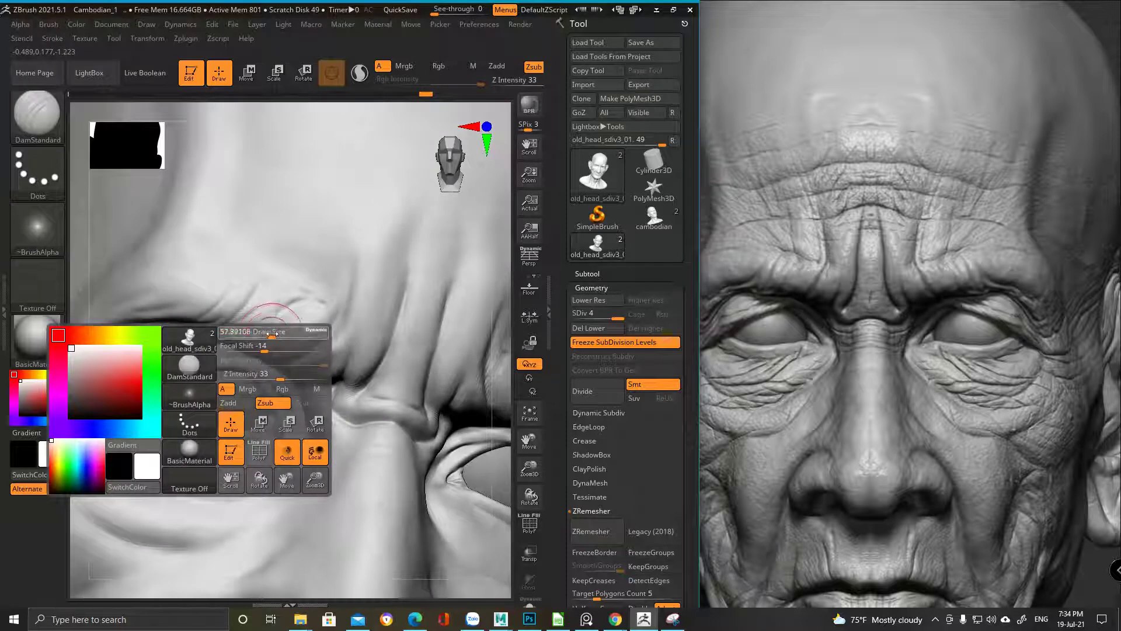
right_click_drag(293, 296, 243, 303)
key("f")
mouse_move(300, 235)
right_mouse_down("ctrl")
mouse_move(295, 338)
mouse_move(268, 394)
right_mouse_up("ctrl")
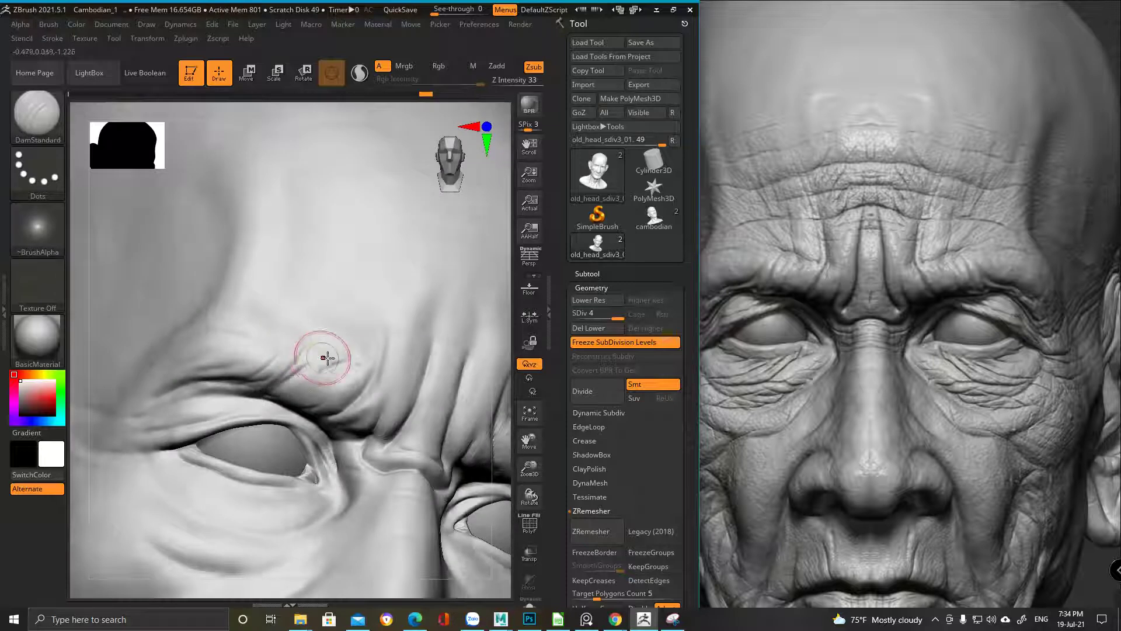
key("space")
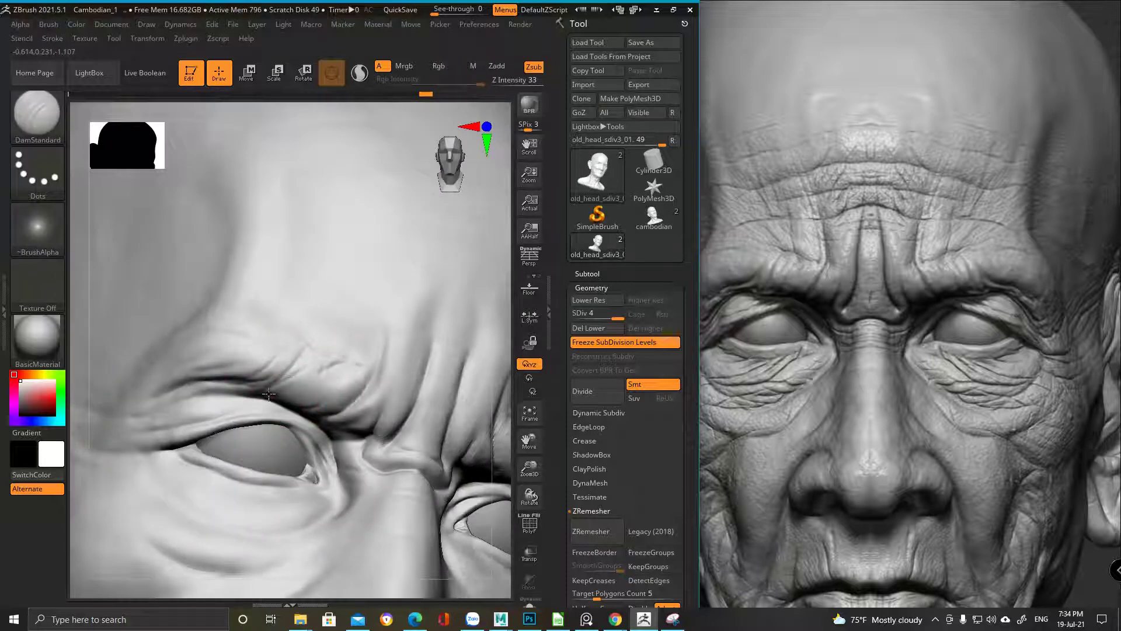
mouse_move(327, 347)
right_mouse_down()
mouse_move(309, 362)
mouse_move(300, 321)
mouse_move(296, 380)
right_mouse_up()
mouse_move(275, 350)
left_mouse_down("shift")
mouse_move(268, 333)
mouse_move(248, 392)
left_mouse_up("shift")
right_click_drag(292, 325, 304, 363)
left_click_drag(304, 364, 298, 356, "shift")
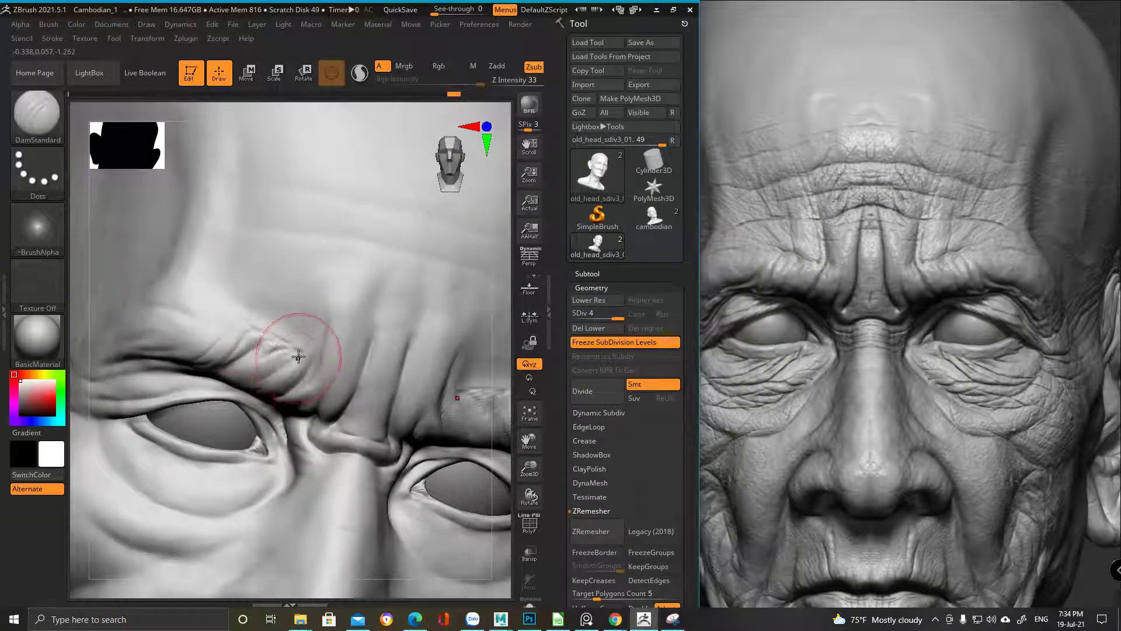
mouse_move(256, 385)
right_mouse_down("ctrl")
mouse_move(282, 273)
mouse_move(350, 370)
mouse_move(318, 333)
mouse_move(343, 331)
mouse_move(351, 368)
mouse_move(324, 333)
mouse_move(229, 321)
mouse_move(225, 293)
right_mouse_up("ctrl")
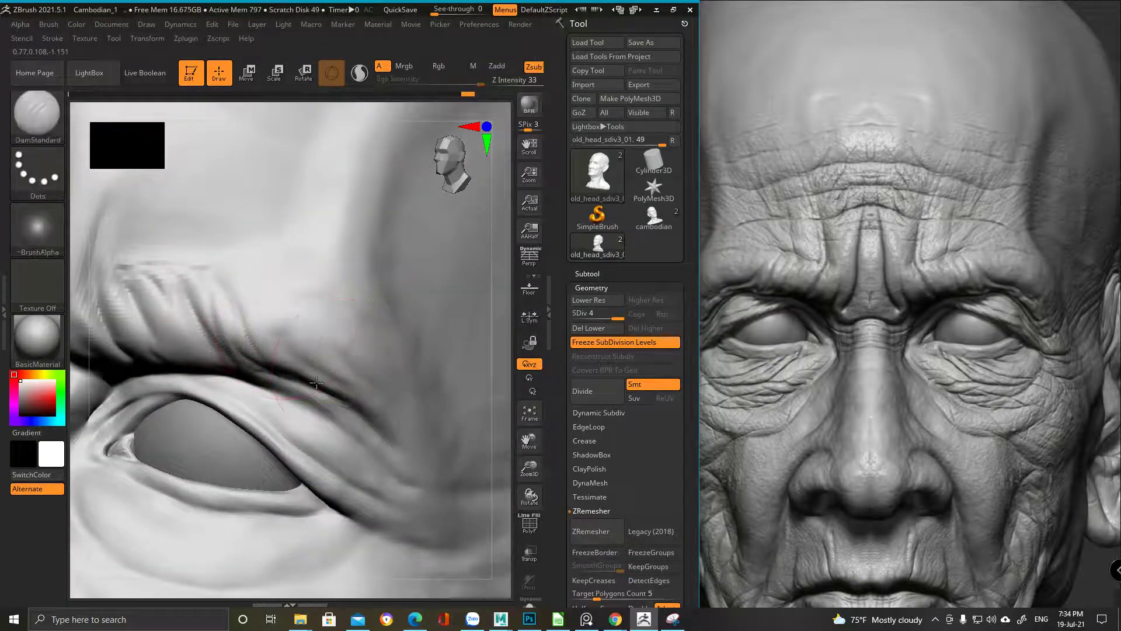
Switch to ClayBuildup and build up the inner brow surface
mouse_move(337, 313)
right_mouse_down("alt")
mouse_move(207, 293)
mouse_move(272, 330)
mouse_move(248, 271)
right_mouse_up("alt")
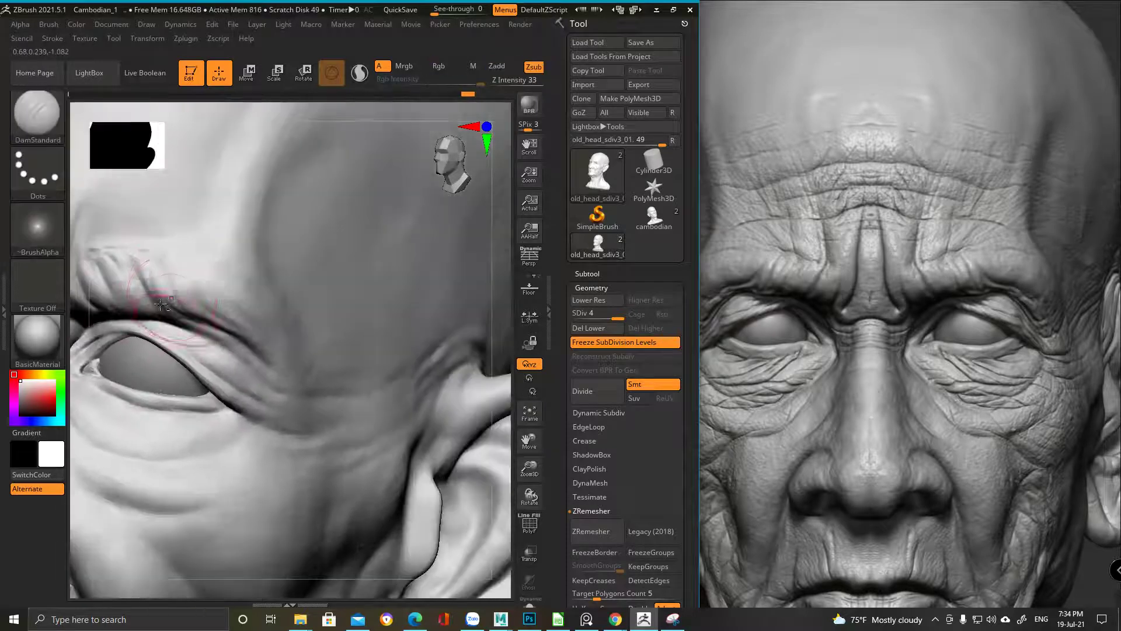
key("space")
mouse_move(272, 320)
right_mouse_down("alt")
mouse_move(233, 270)
mouse_move(251, 301)
right_mouse_up("alt")
key("b")
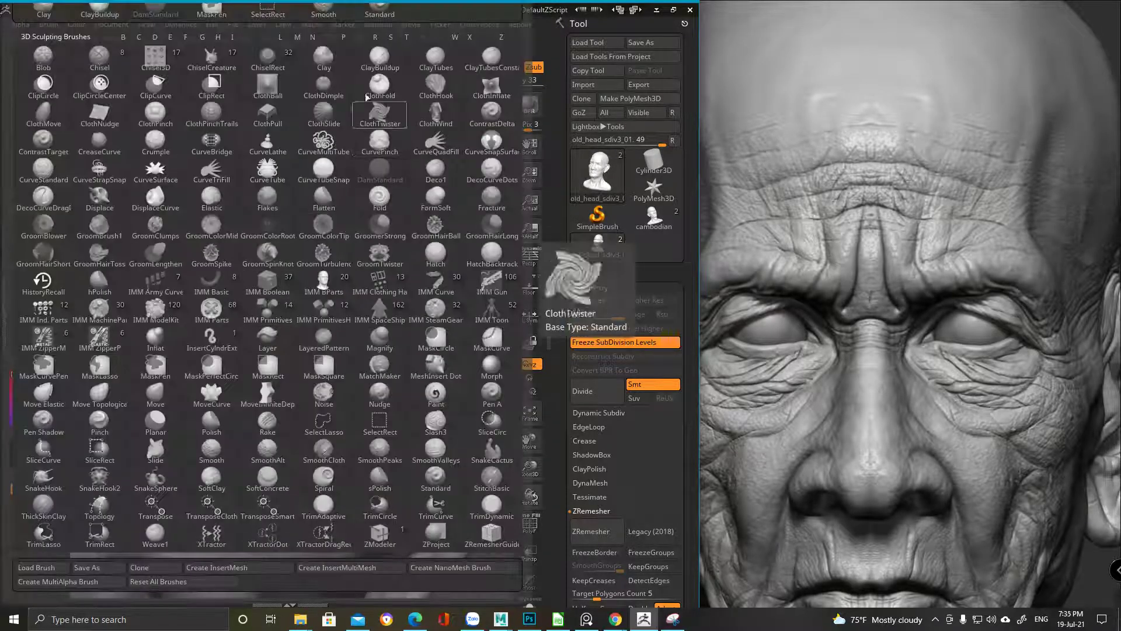
left_click(379, 57)
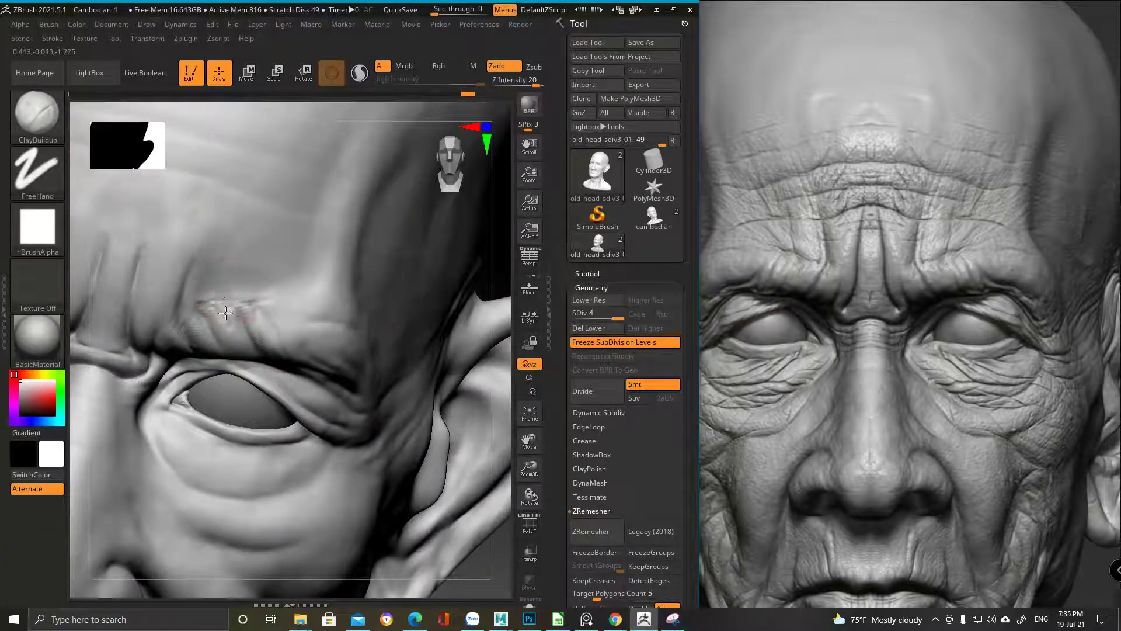
left_click_drag(250, 315, 244, 316)
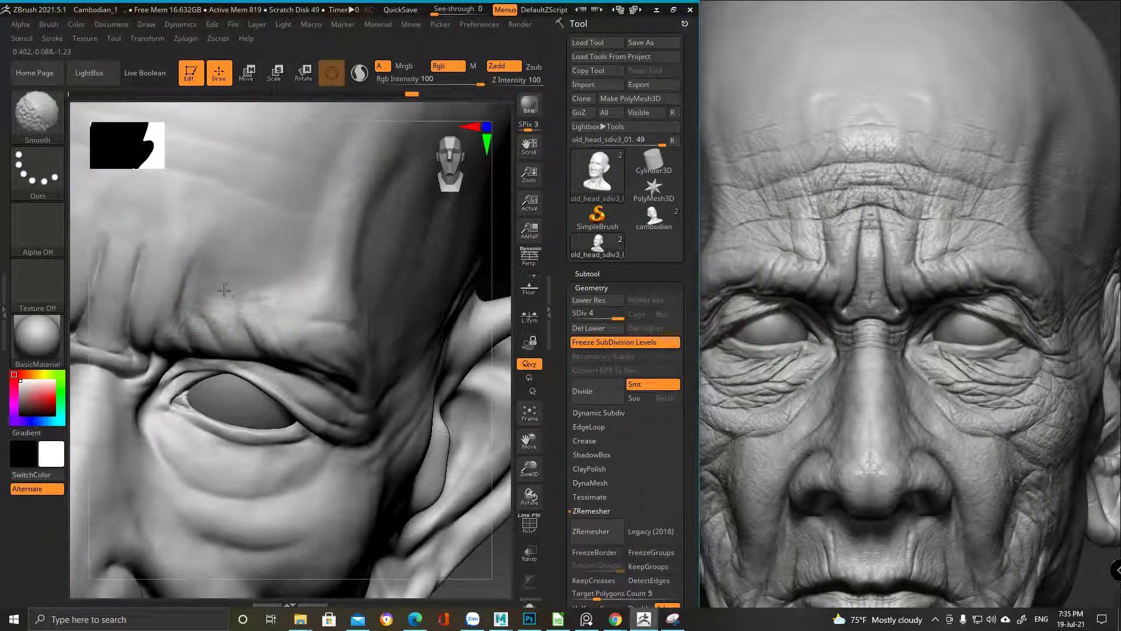
Build up, soften, and sculpt another furrow into the inner brow with symmetry
right_click_drag(295, 250, 220, 188)
mouse_move(254, 281)
right_mouse_down("ctrl")
mouse_move(266, 316)
mouse_move(269, 236)
right_mouse_up("ctrl")
key("f")
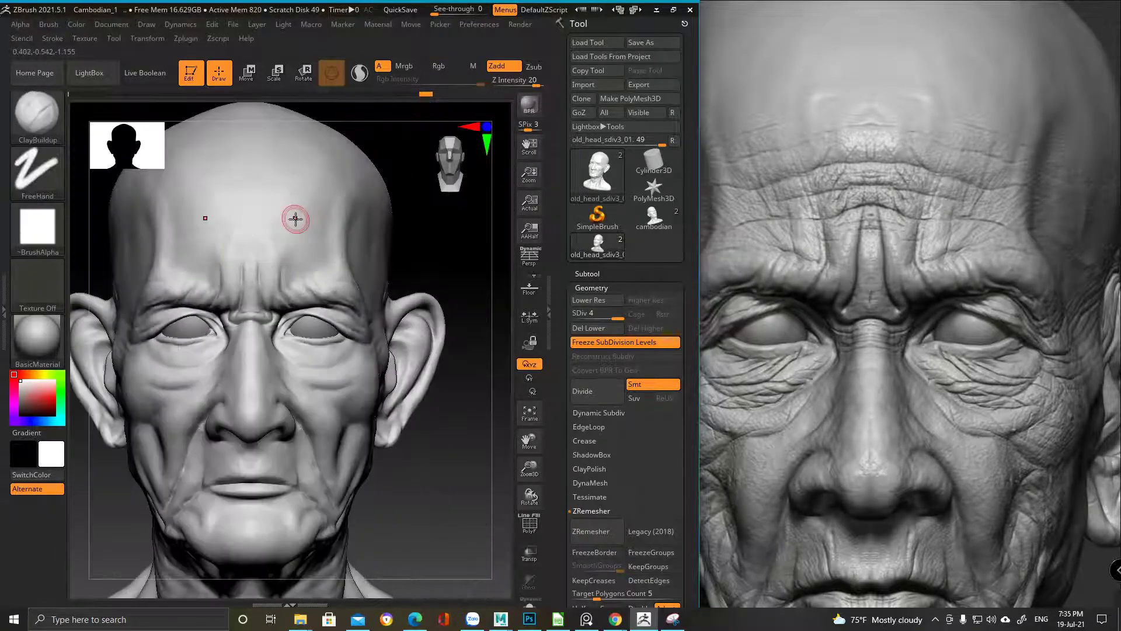
right_click_drag(232, 263, 262, 284, "ctrl")
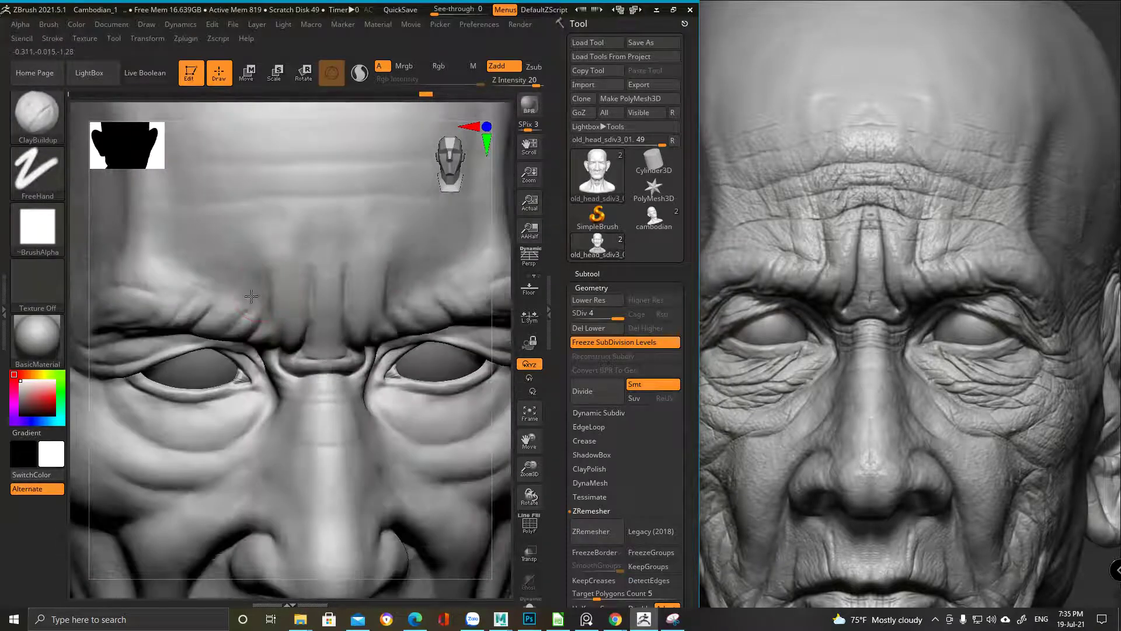
mouse_move(246, 281)
left_mouse_down()
mouse_move(265, 260)
mouse_move(130, 404)
mouse_move(236, 280)
mouse_move(249, 301)
mouse_move(236, 233)
mouse_move(249, 260)
mouse_move(252, 238)
mouse_move(250, 297)
mouse_move(238, 233)
left_mouse_up()
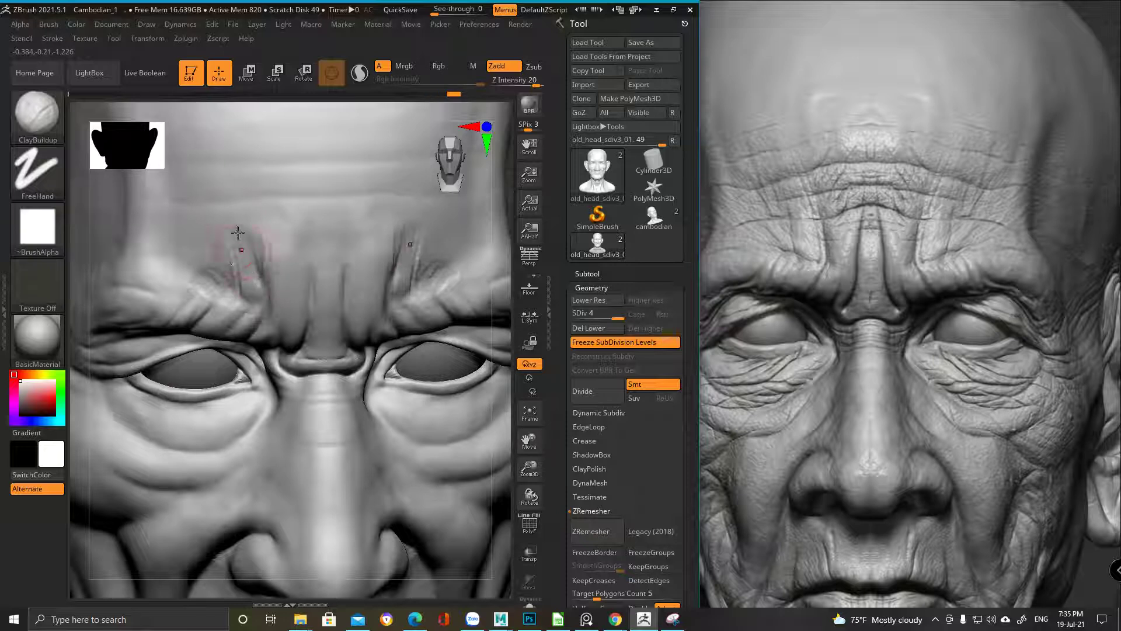
mouse_move(239, 290)
left_mouse_down()
mouse_move(233, 237)
mouse_move(234, 273)
mouse_move(219, 275)
mouse_move(233, 288)
mouse_move(215, 263)
left_mouse_up()
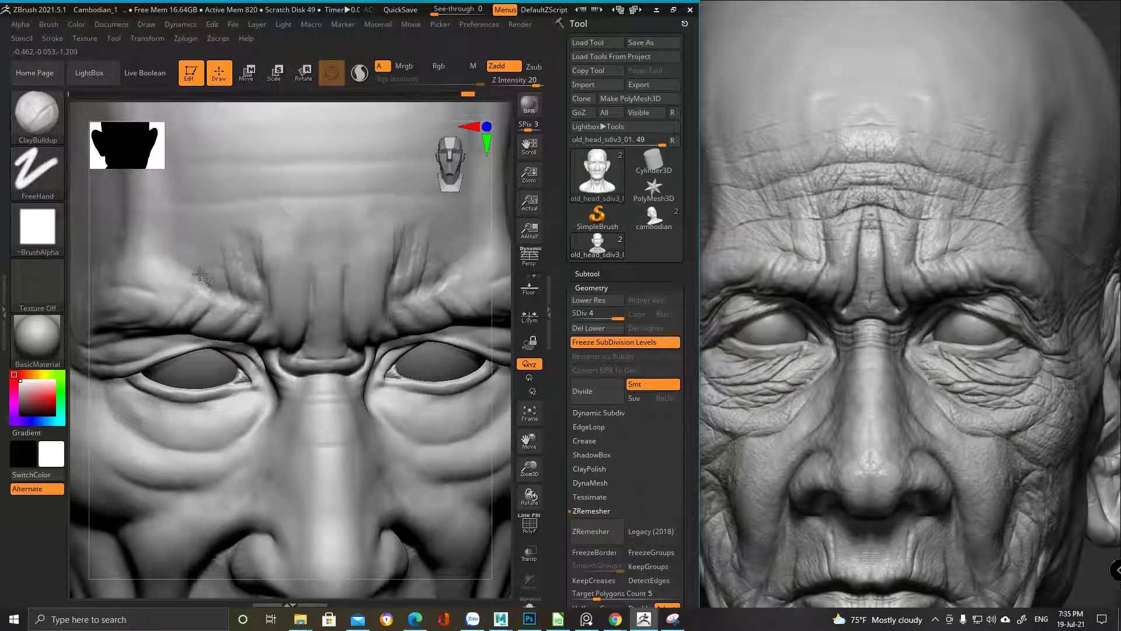
Select the DamStandard brush and slightly adjust its Draw Size
key("b")
key("d")
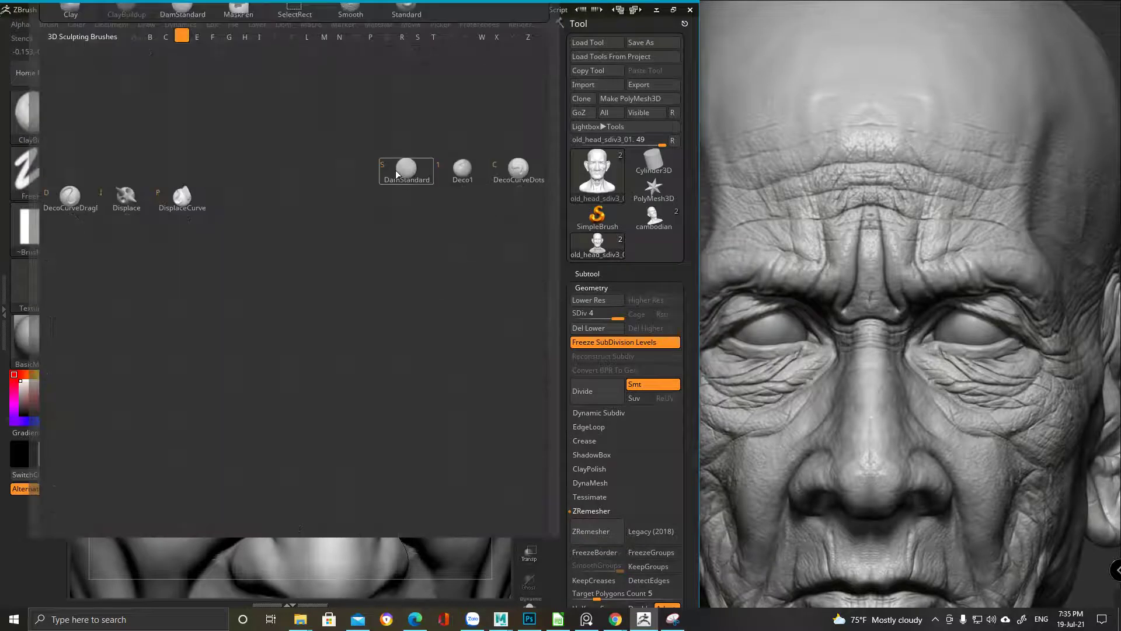
key("s")
key("space")
mouse_move(268, 297)
left_mouse_down()
mouse_move(222, 290)
mouse_move(268, 310)
left_mouse_up()
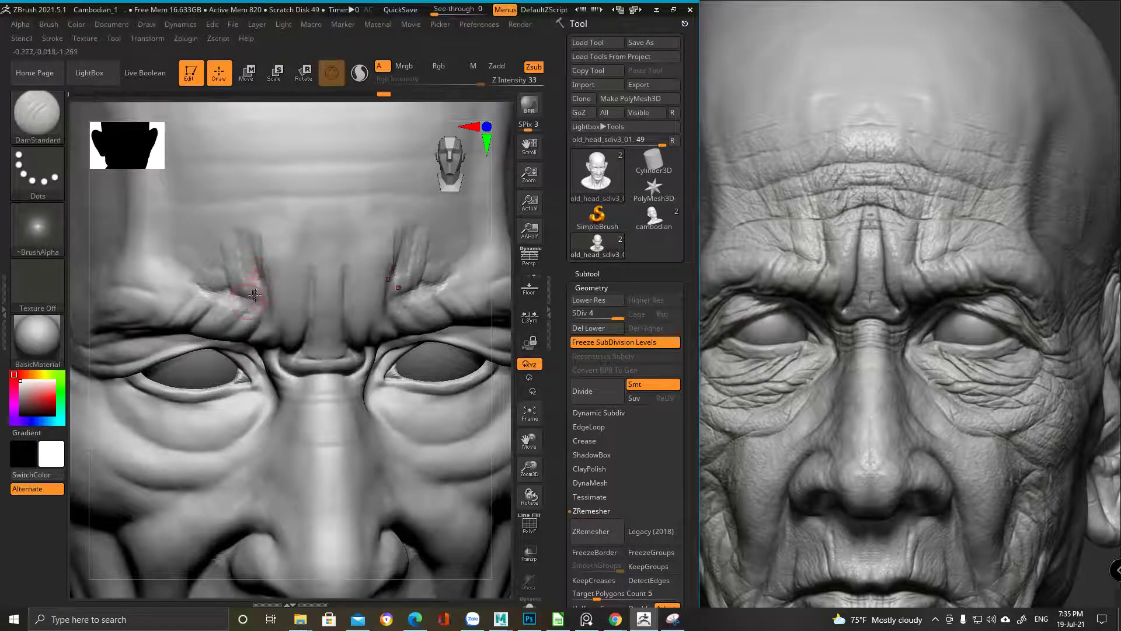
Carve two thin creases into the left brow
key("space")
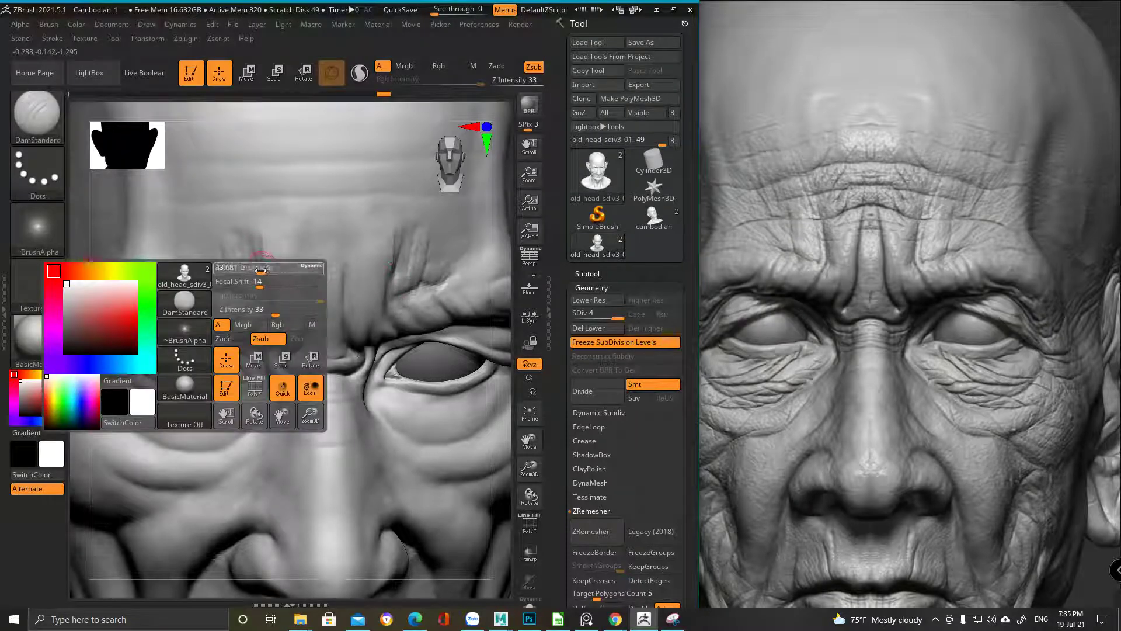
right_click_drag(267, 325, 267, 306)
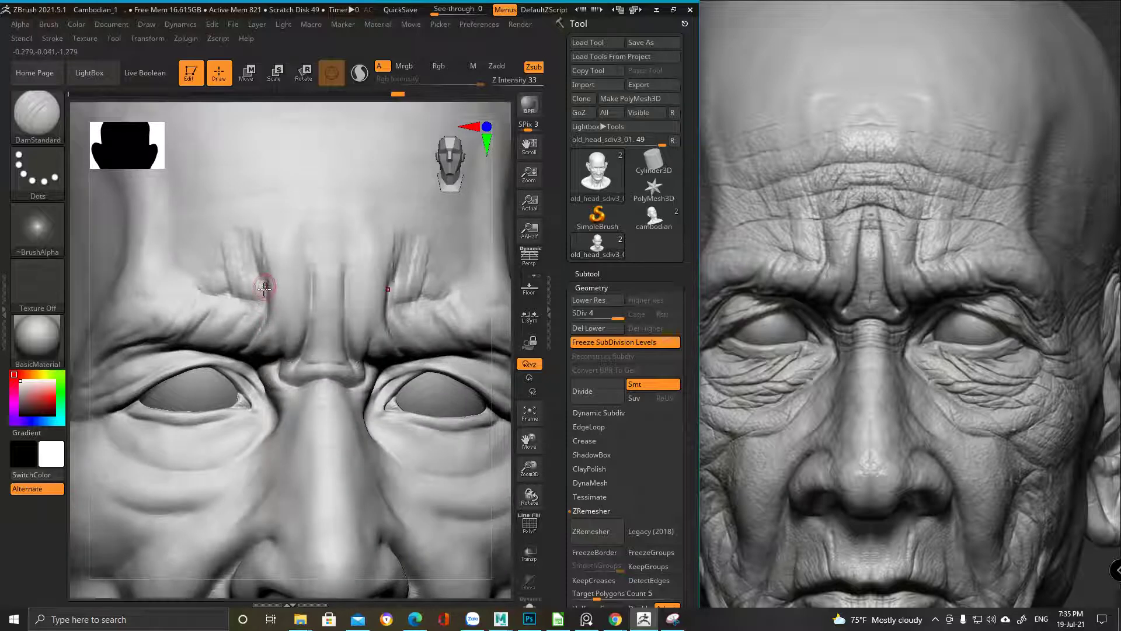
right_click_drag(243, 331, 269, 285, "ctrl")
left_click_drag(253, 238, 232, 288)
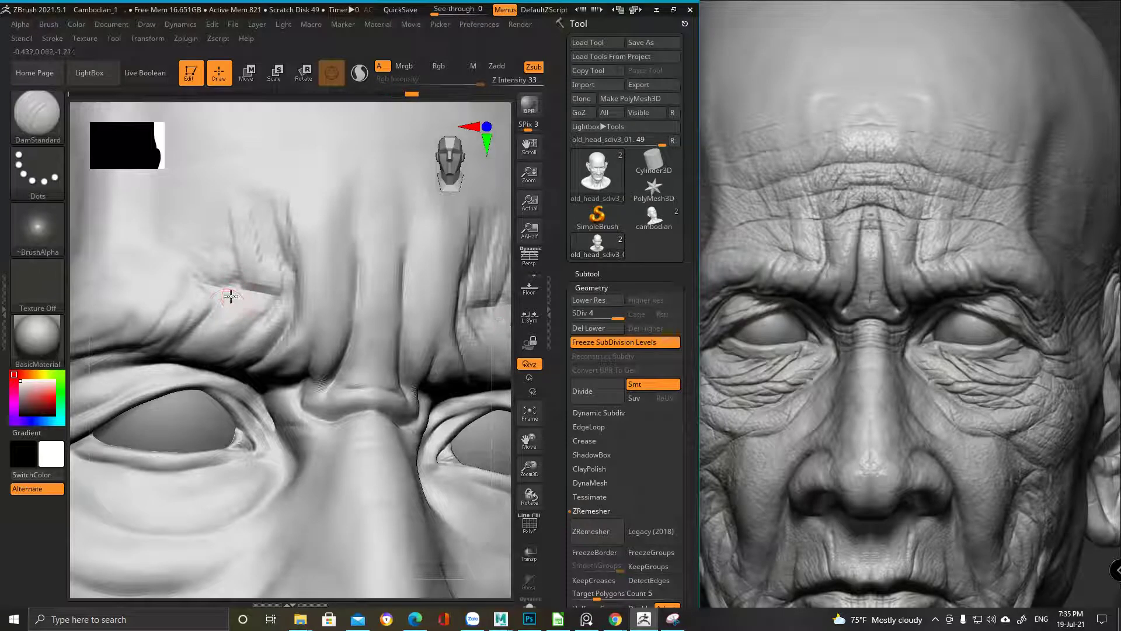
right_click_drag(230, 293, 201, 265)
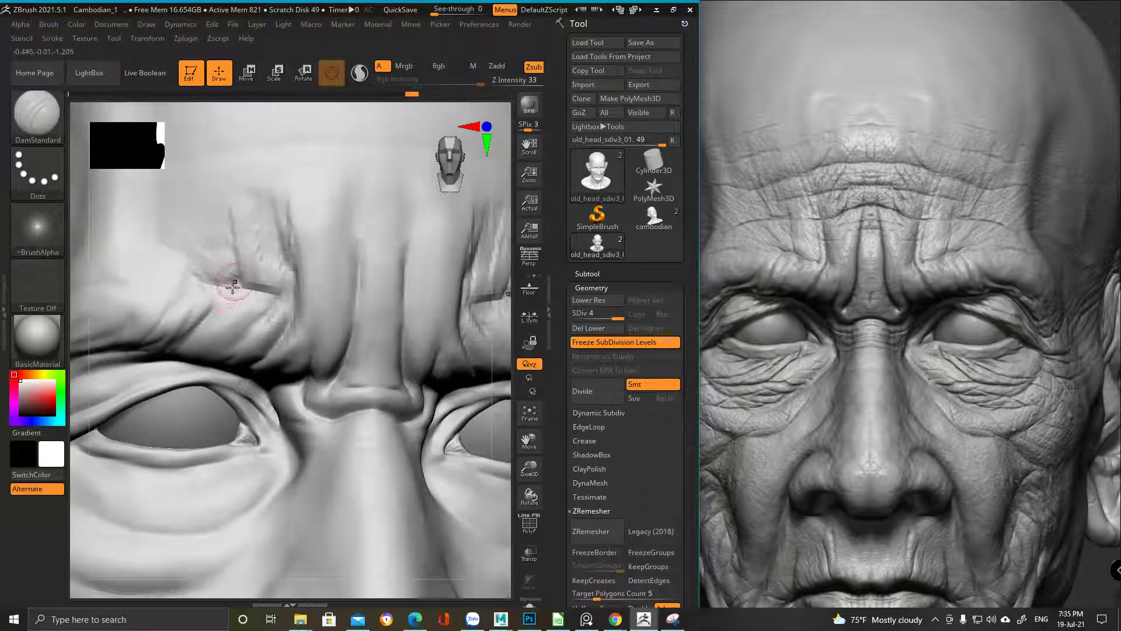
right_click_drag(213, 325, 222, 360)
Reorient from the whole head to a close, angled view of the brow and right eye
key("b")
key("c")
key("b")
right_click_drag(250, 314, 215, 262)
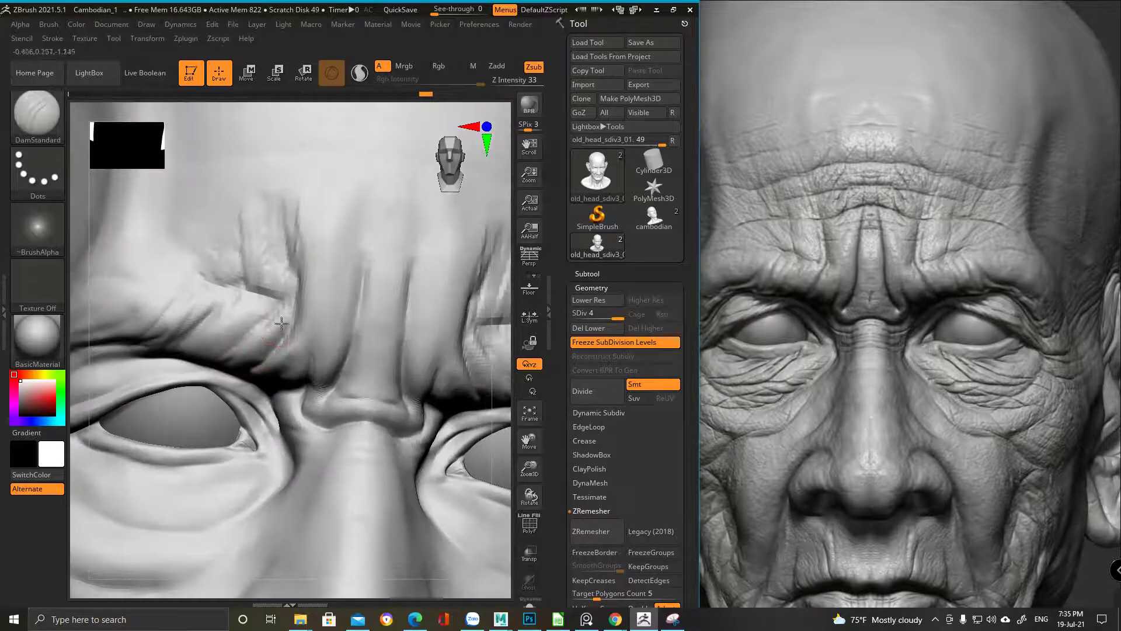
key("ctrl")
key("f")
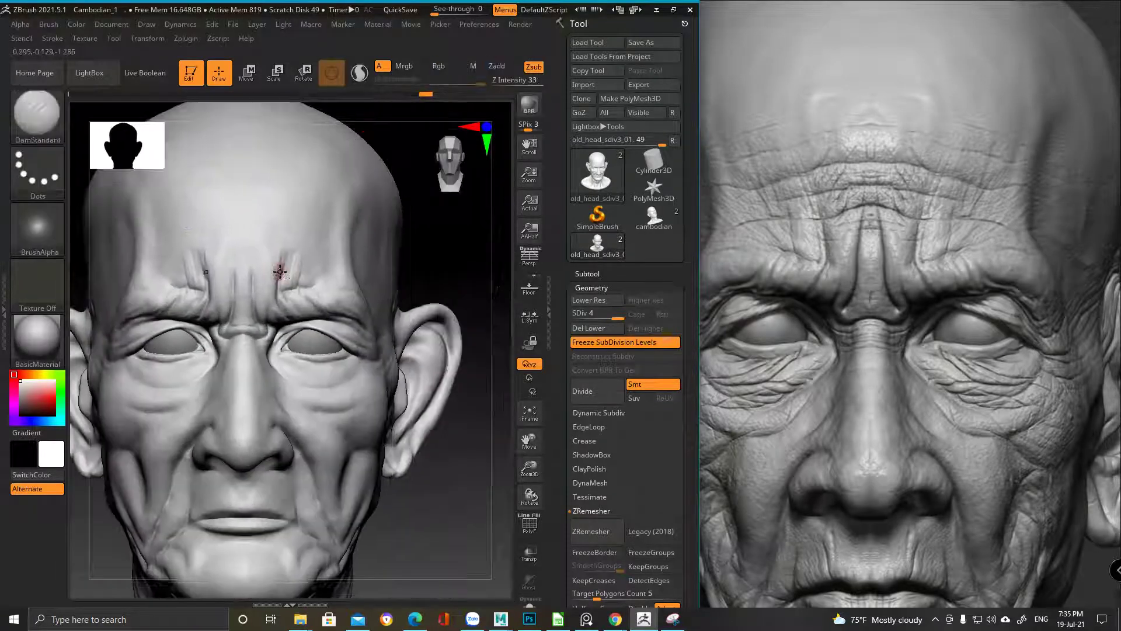
mouse_move(288, 251)
right_mouse_down("ctrl")
mouse_move(311, 326)
mouse_move(292, 243)
right_mouse_up("ctrl")
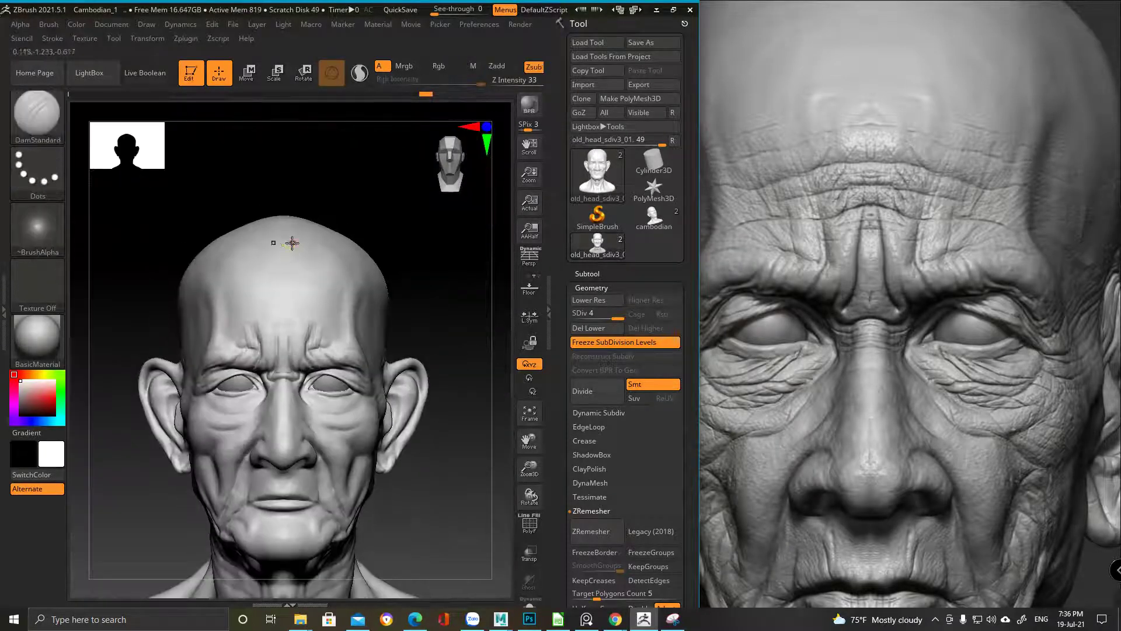
mouse_move(324, 355)
right_mouse_down("alt")
mouse_move(315, 281)
mouse_move(337, 313)
mouse_move(350, 293)
mouse_move(324, 238)
right_mouse_up("alt")
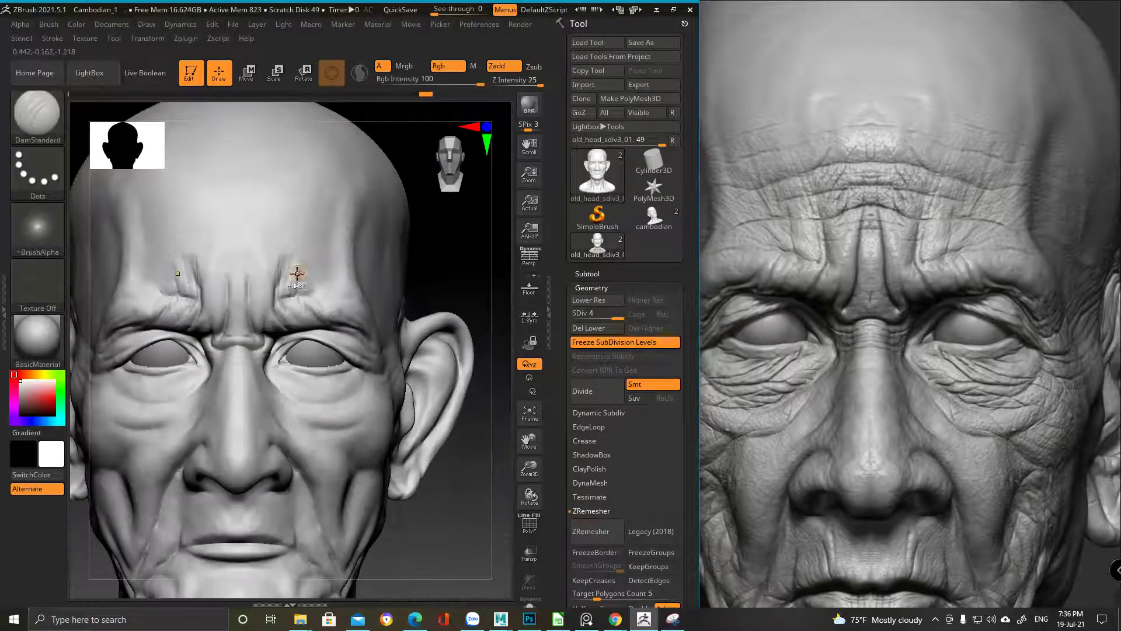
mouse_move(305, 285)
right_mouse_down("ctrl")
mouse_move(306, 267)
mouse_move(320, 298)
right_mouse_up("ctrl")
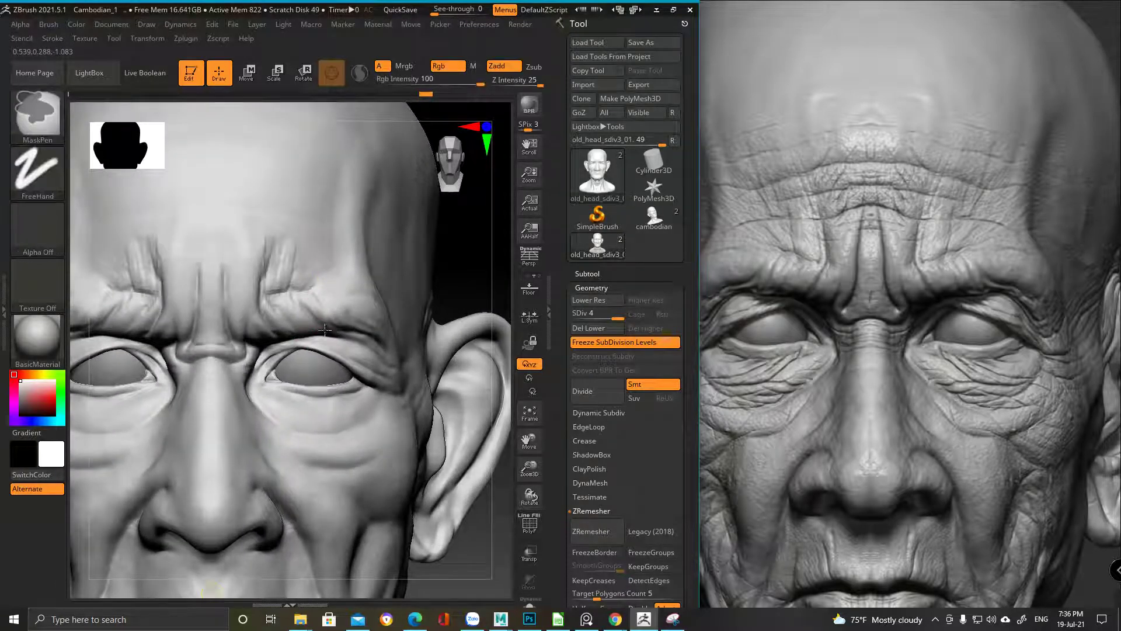
right_click_drag(275, 327, 280, 281, "ctrl")
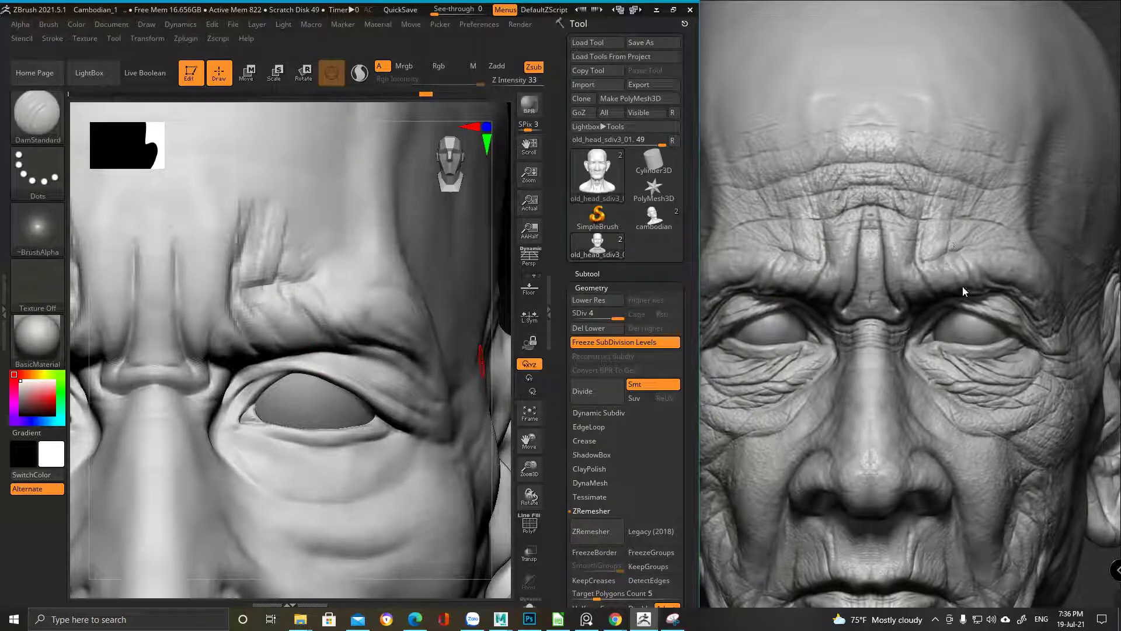
mouse_move(305, 323)
right_mouse_down()
mouse_move(286, 238)
mouse_move(306, 339)
mouse_move(271, 329)
mouse_move(323, 331)
right_mouse_up()
key("space")
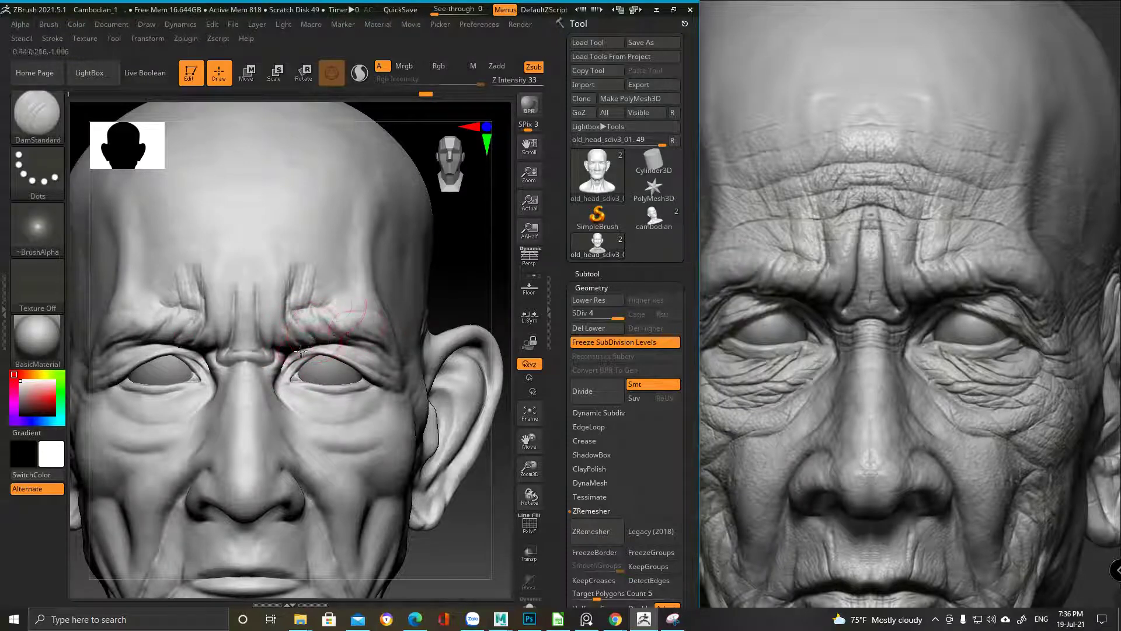
mouse_move(289, 345)
right_mouse_down("ctrl")
mouse_move(421, 316)
mouse_move(338, 251)
right_mouse_up("ctrl")
Switch to a smaller ClayBuildup brush and build up clay on the brow
key("b")
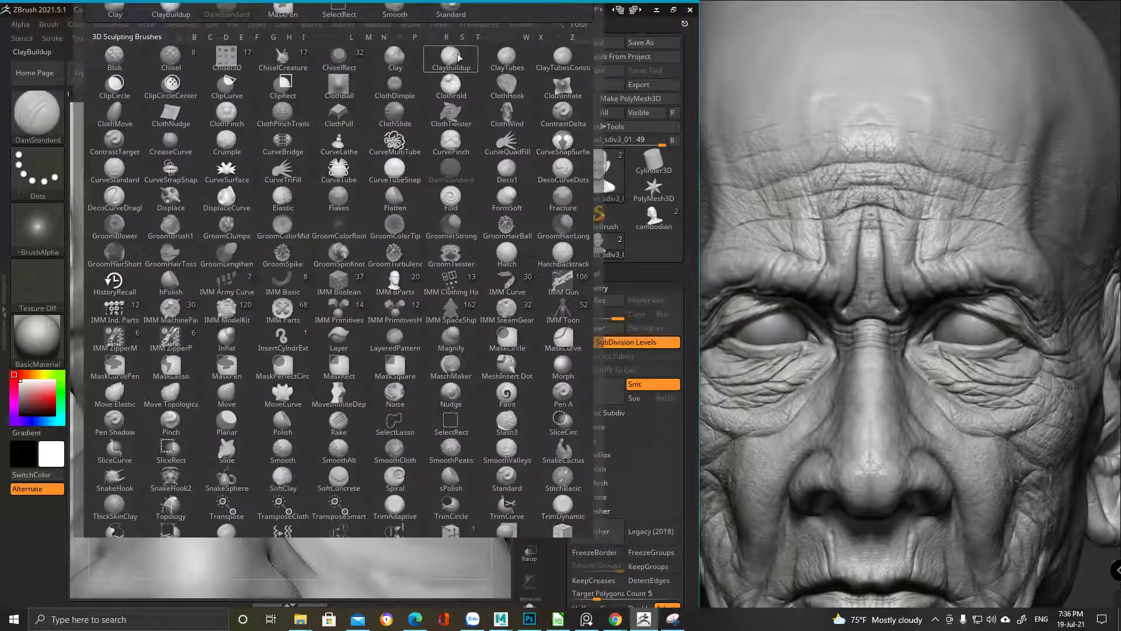
left_click(458, 57)
key("space")
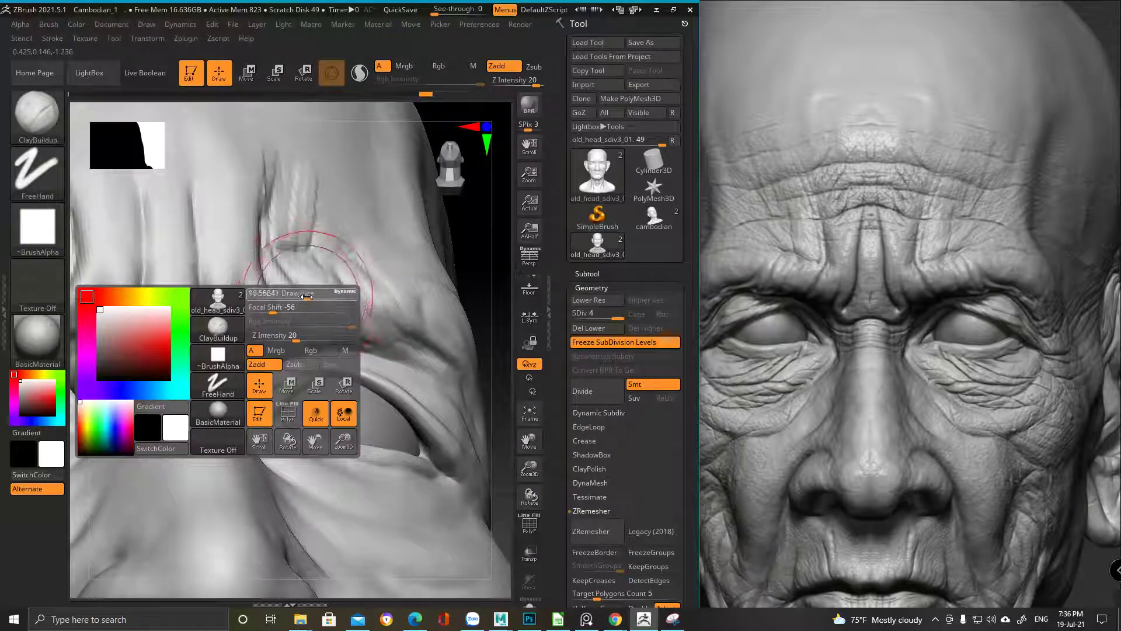
right_click_drag(317, 292, 301, 288, "ctrl")
key("shift")
right_click_drag(329, 340, 333, 292, "ctrl")
key("space")
left_click_drag(340, 301, 309, 282)
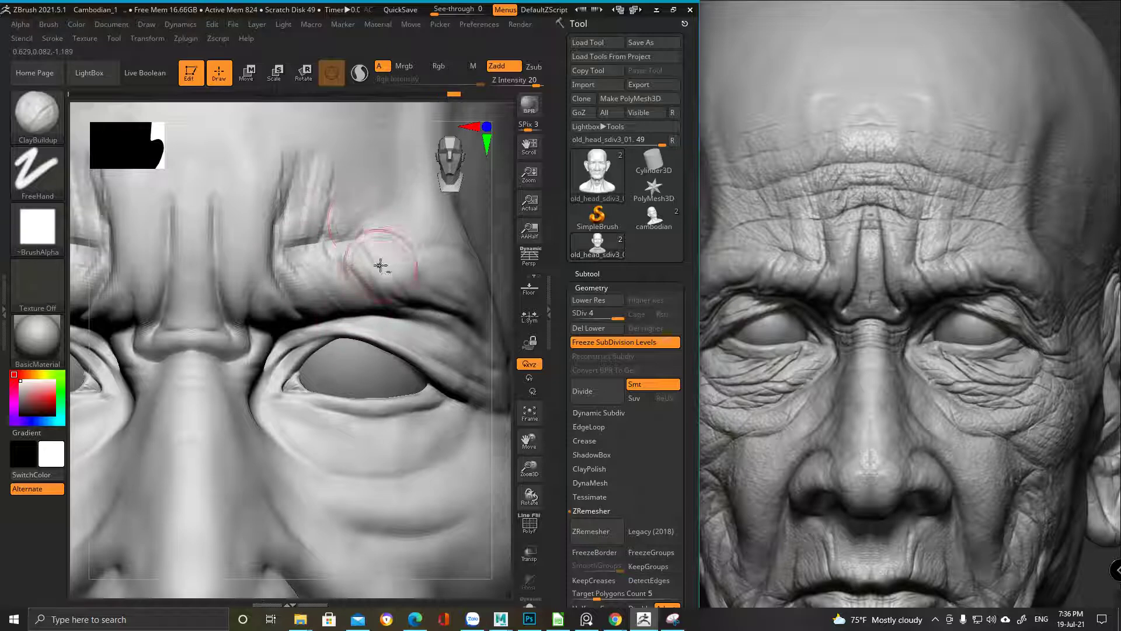
right_click_drag(388, 255, 351, 290)
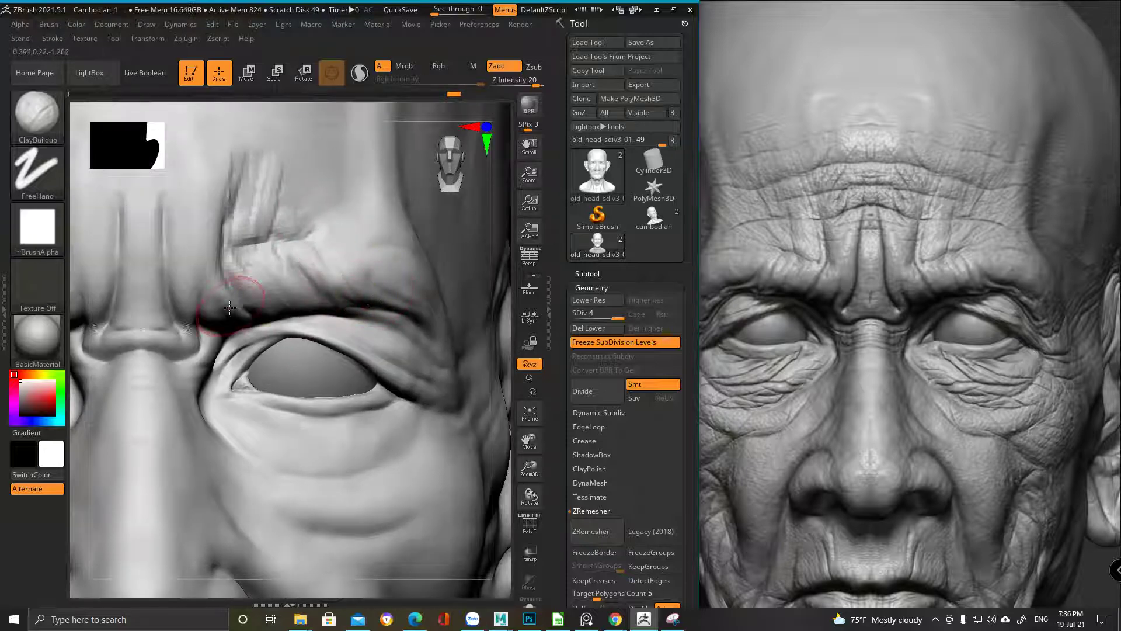
mouse_move(337, 251)
right_mouse_down()
mouse_move(280, 233)
mouse_move(270, 258)
right_mouse_up()
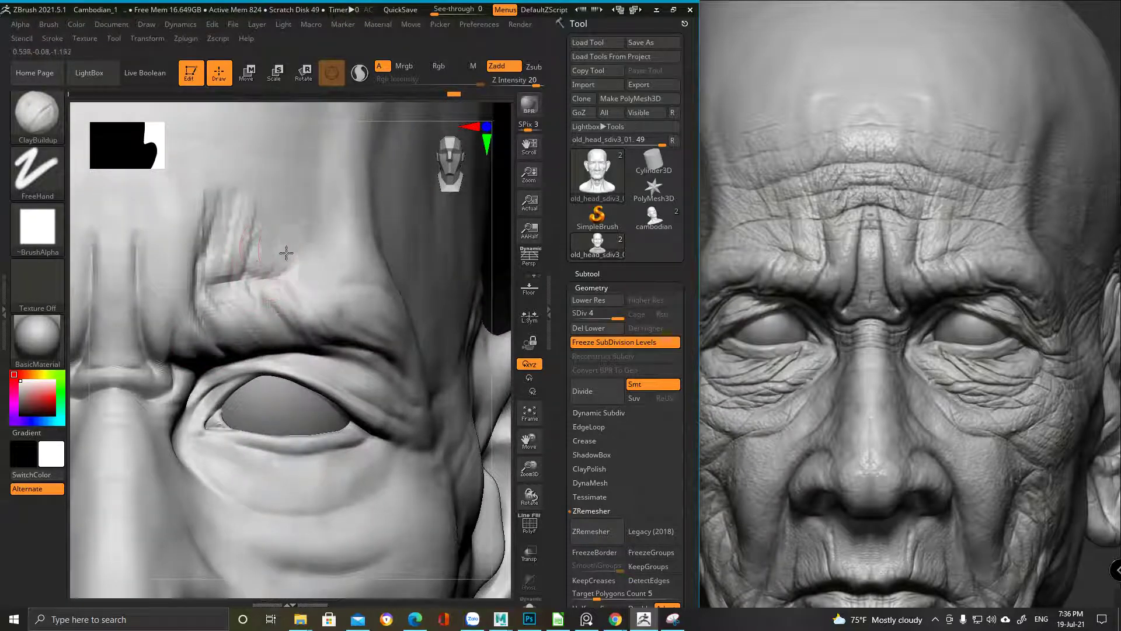
left_click_drag(261, 246, 293, 238)
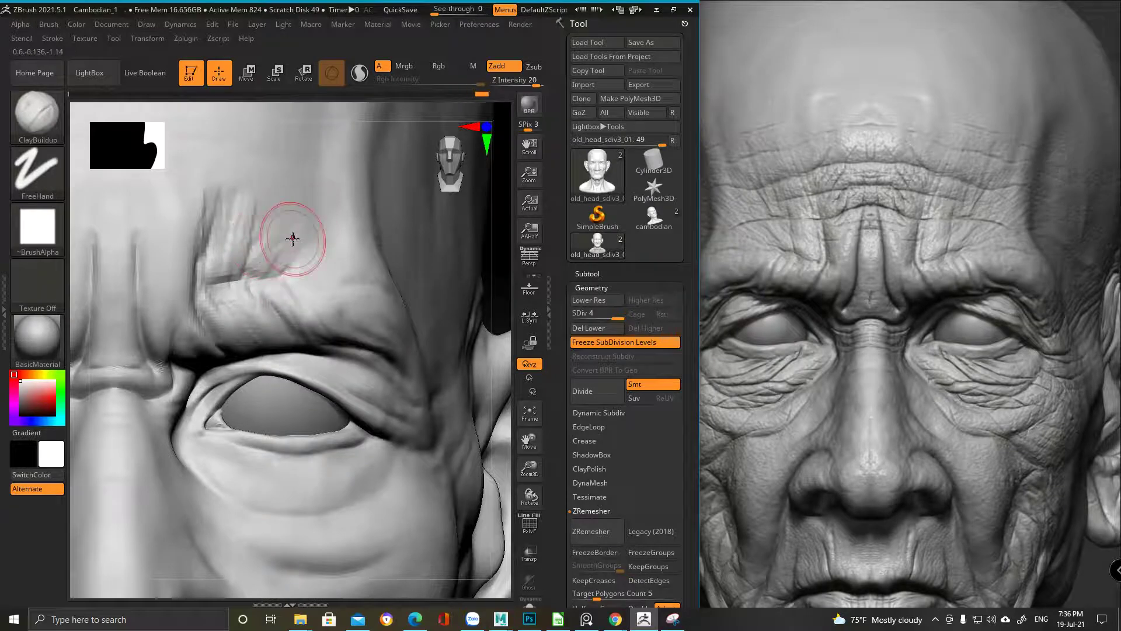
Try DamStandard, go back to ClayBuildup, and check the reference face image
key("b")
key("d")
key("s")
key("space")
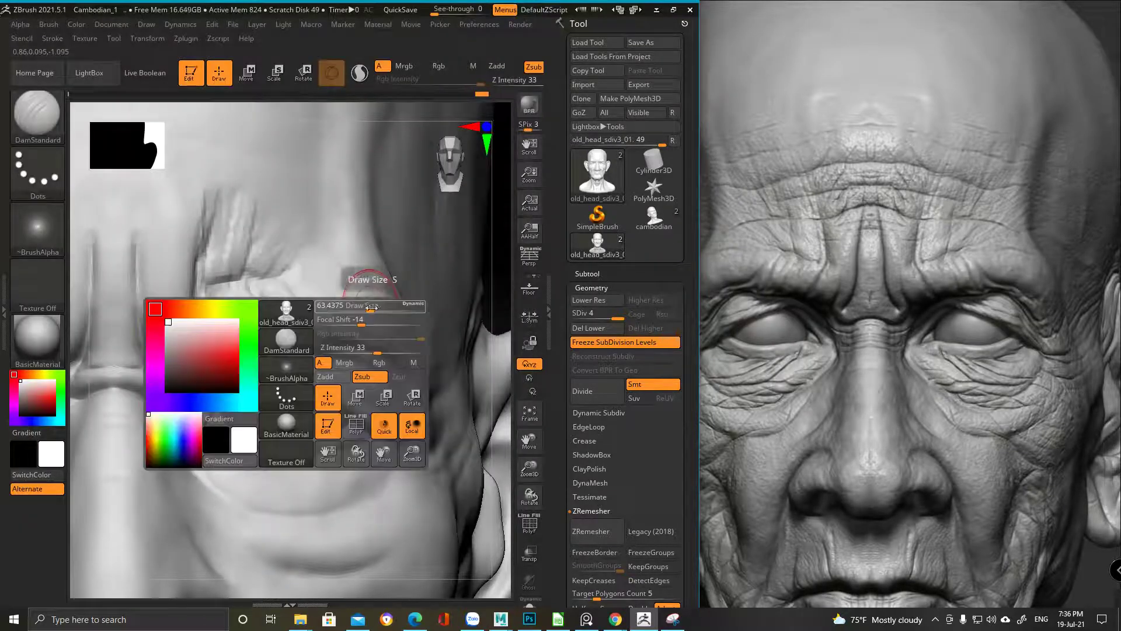
right_click_drag(170, 325, 268, 432, "ctrl")
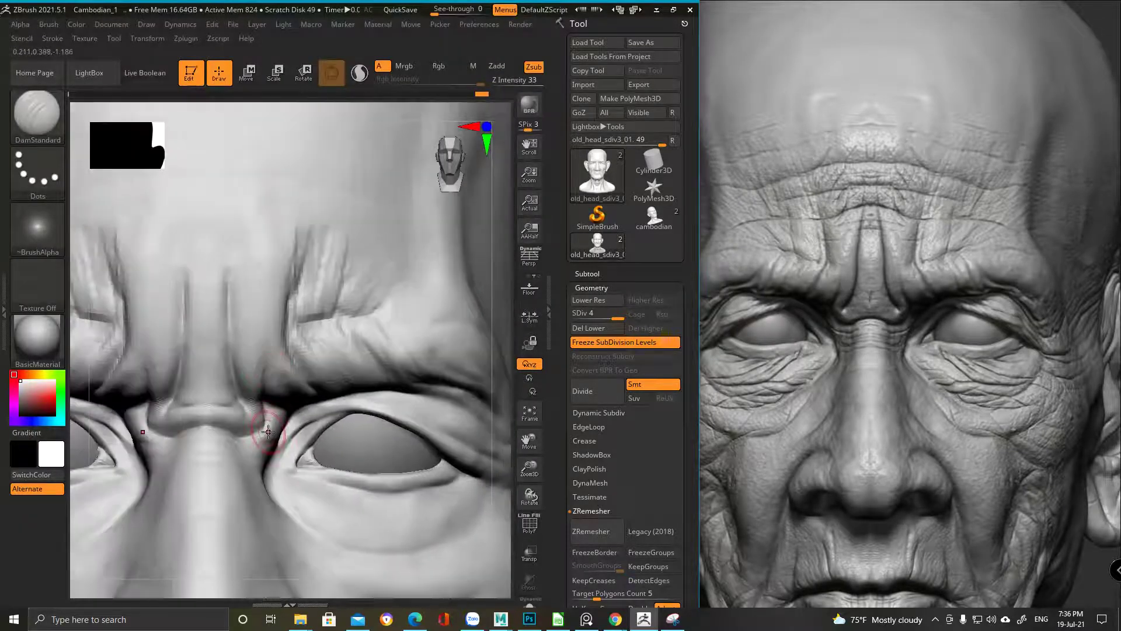
key("b")
left_click(403, 65)
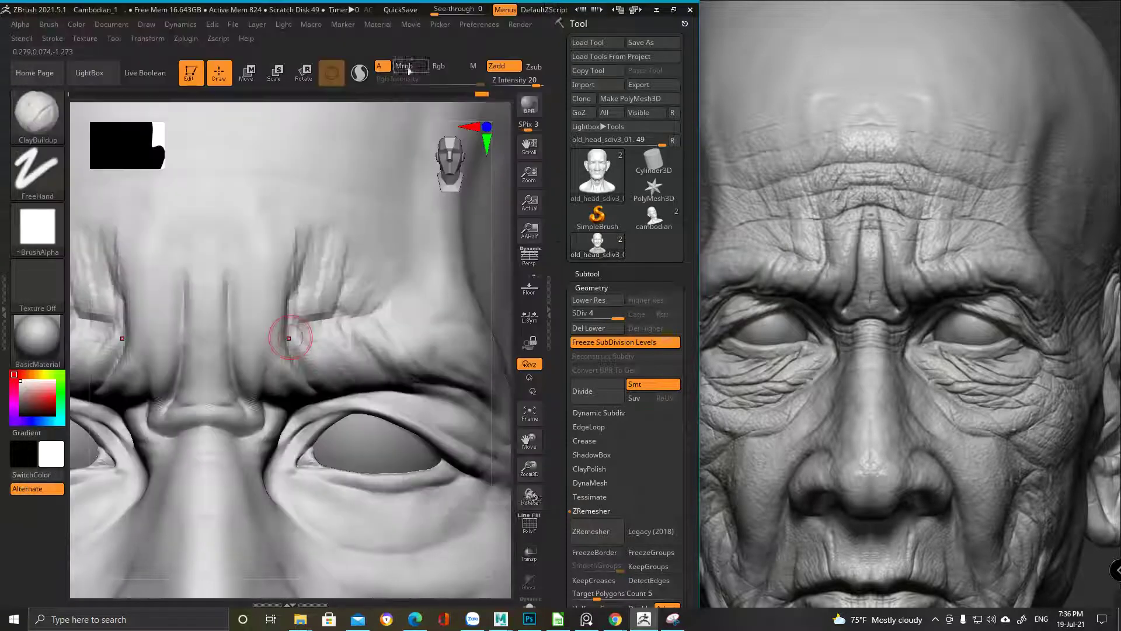
left_click(892, 272)
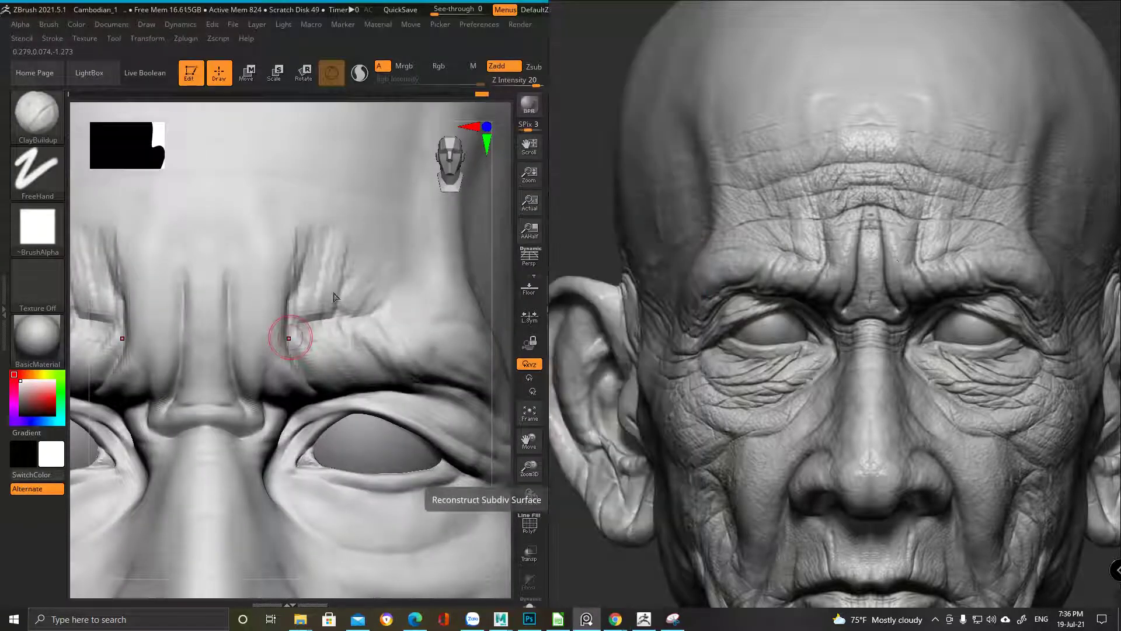
left_click(205, 346)
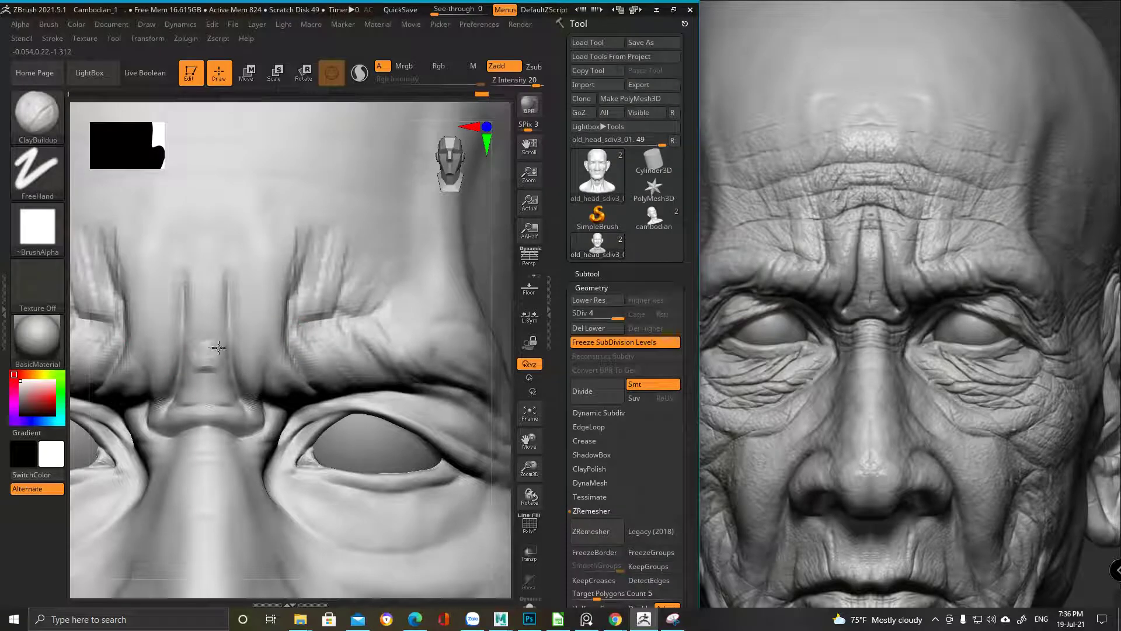
Add small clay strokes on the brow and glabella, comparing against the reference photo
key("space")
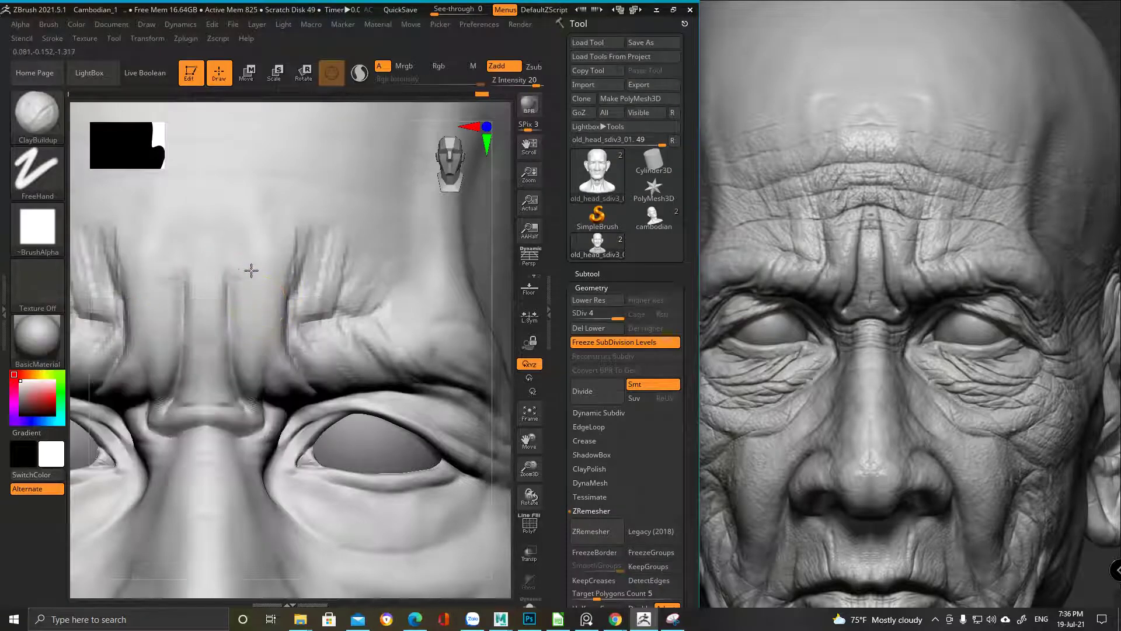
right_click_drag(218, 237, 243, 290, "alt")
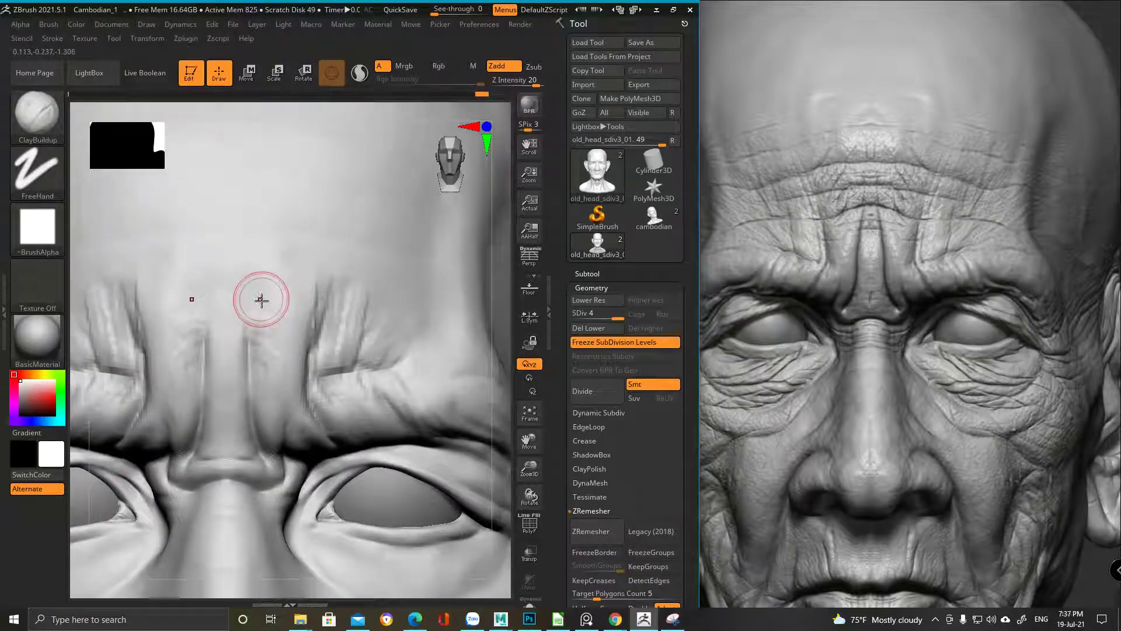
mouse_move(257, 315)
left_mouse_down()
mouse_move(254, 342)
mouse_move(252, 302)
mouse_move(265, 321)
left_mouse_up()
mouse_move(265, 321)
right_mouse_down()
mouse_move(268, 300)
mouse_move(250, 300)
mouse_move(296, 310)
mouse_move(273, 366)
right_mouse_up()
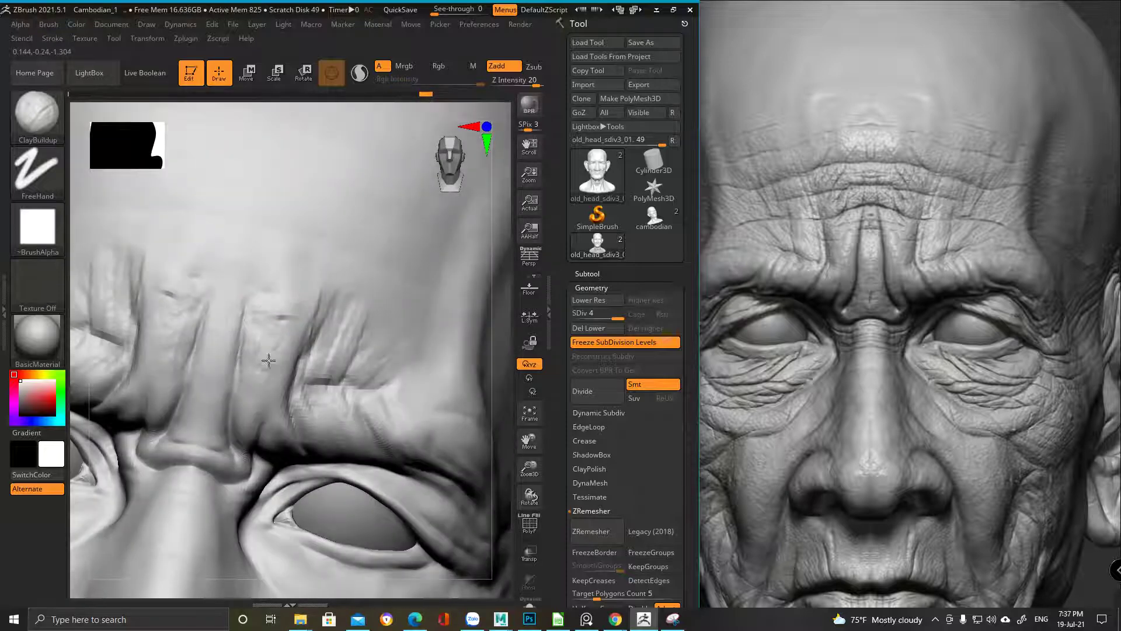
right_click_drag(265, 220, 201, 317)
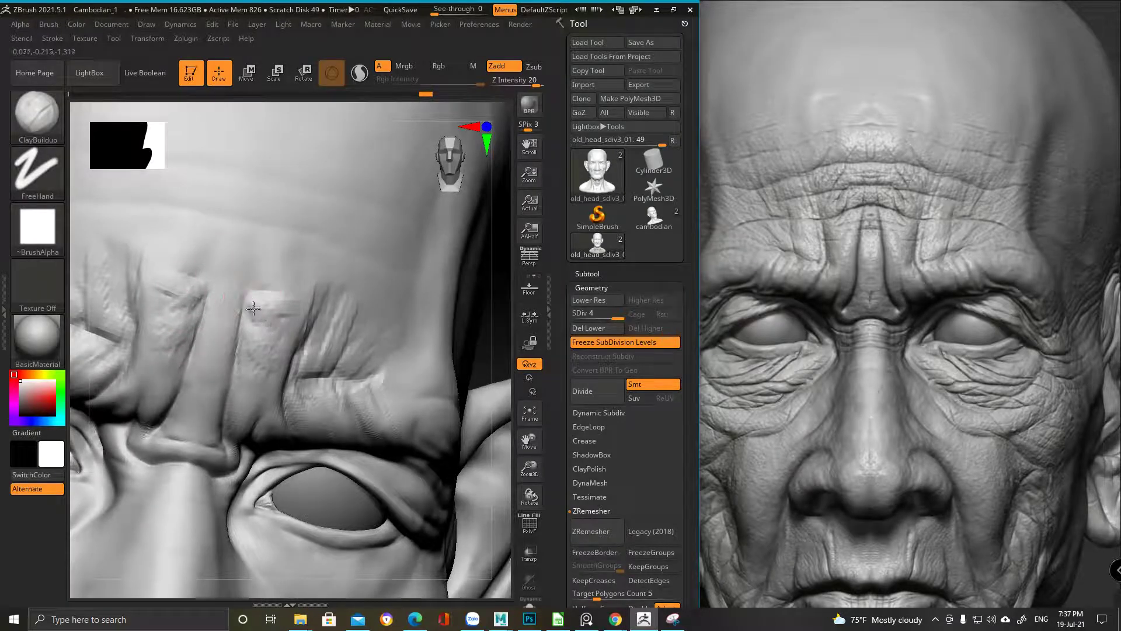
mouse_move(256, 333)
right_mouse_down("shift")
mouse_move(243, 248)
mouse_move(399, 321)
right_mouse_up("shift")
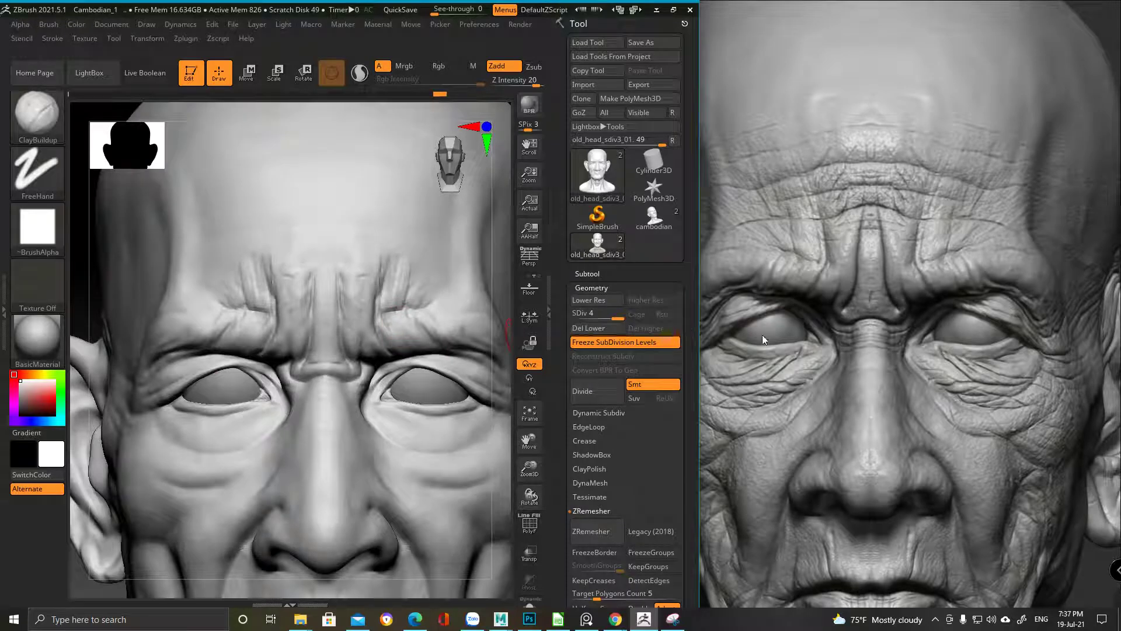
left_click(762, 335)
Select the DamStandard brush for carving creases around the eye
scroll(854, 321, "up", 1)
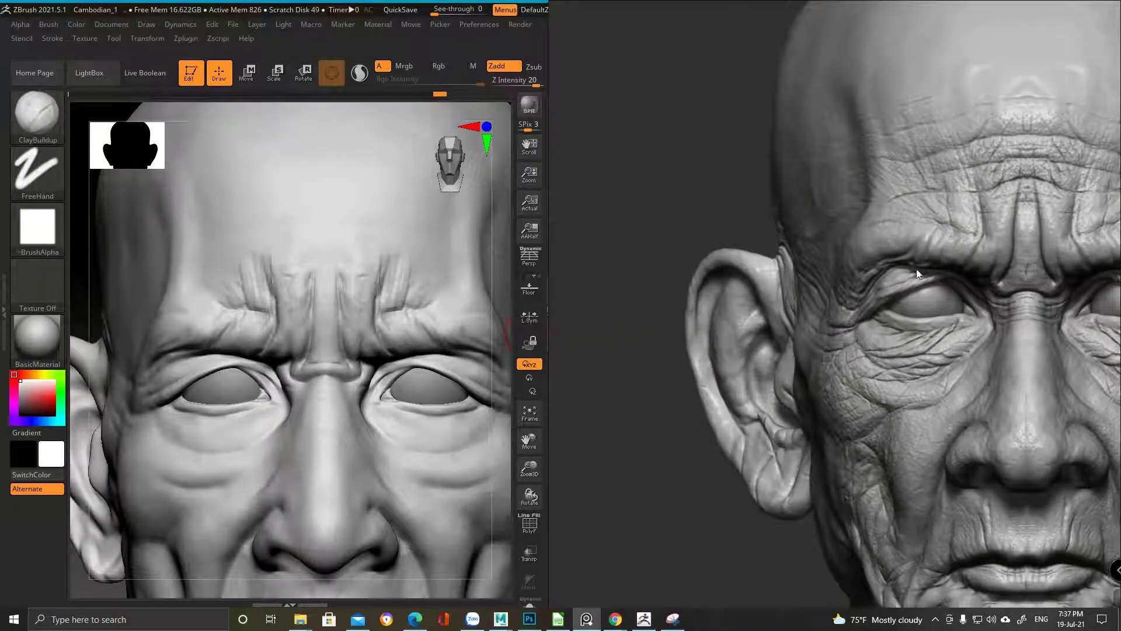
mouse_move(229, 364)
right_mouse_down()
mouse_move(182, 338)
mouse_move(194, 374)
mouse_move(265, 317)
right_mouse_up()
key("b")
key("d")
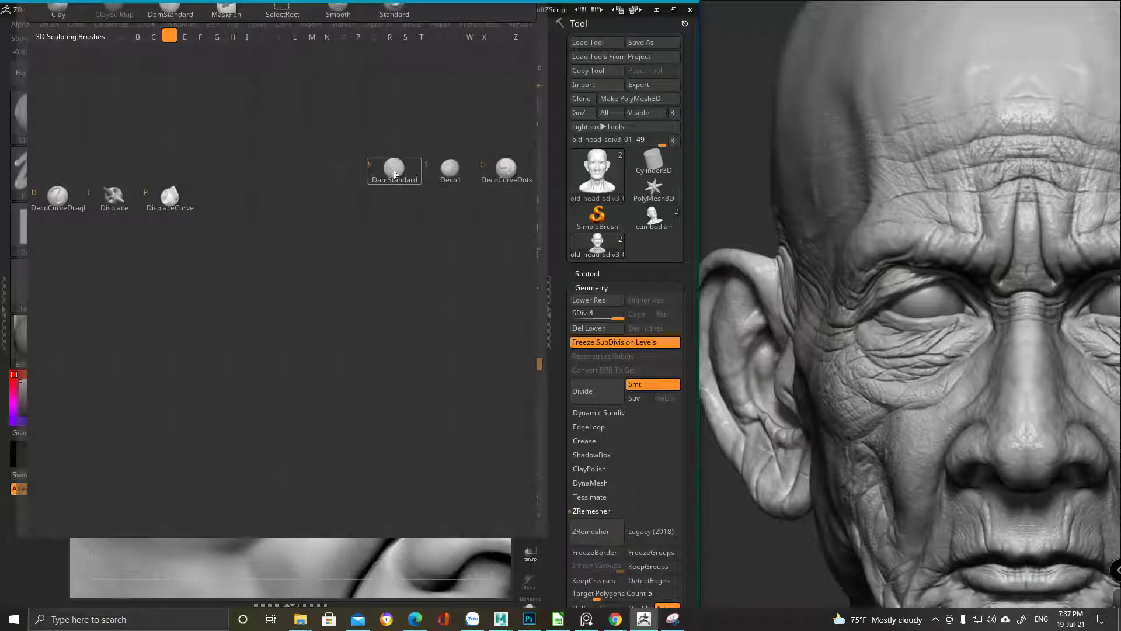
key("s")
key("space")
mouse_move(292, 315)
right_mouse_down("alt")
mouse_move(391, 307)
mouse_move(298, 324)
right_mouse_up("alt")
key("space")
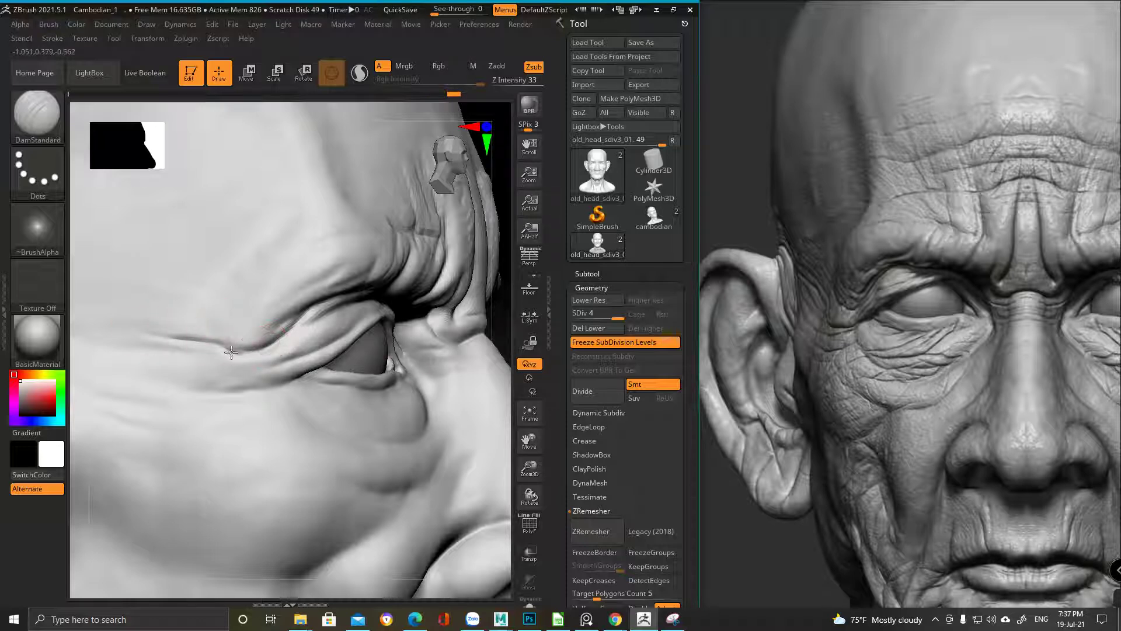
Carve a crow's-feet wrinkle beside the outer eye corner
right_click_drag(312, 328, 175, 237)
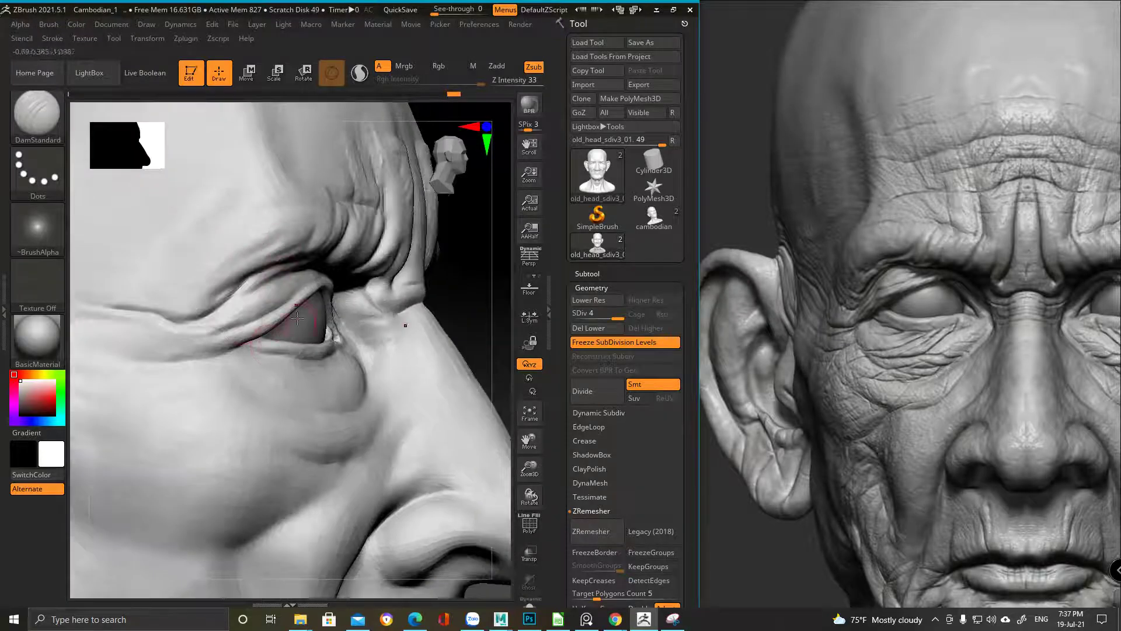
mouse_move(190, 322)
right_mouse_down("ctrl")
mouse_move(193, 166)
mouse_move(347, 362)
right_mouse_up("ctrl")
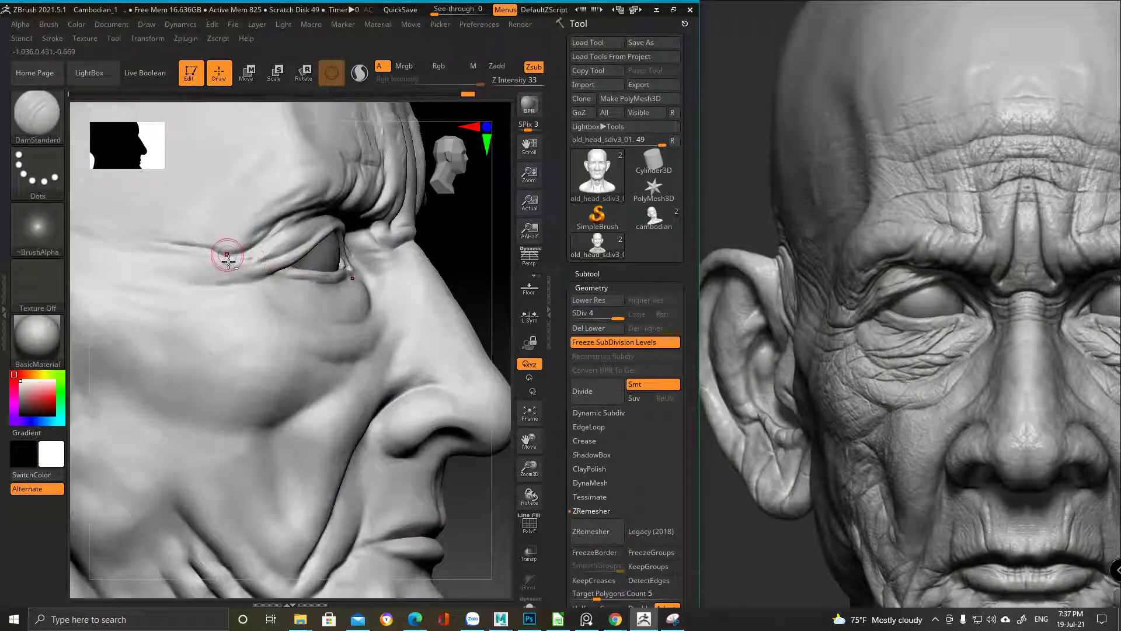
right_click_drag(226, 251, 200, 320, "alt")
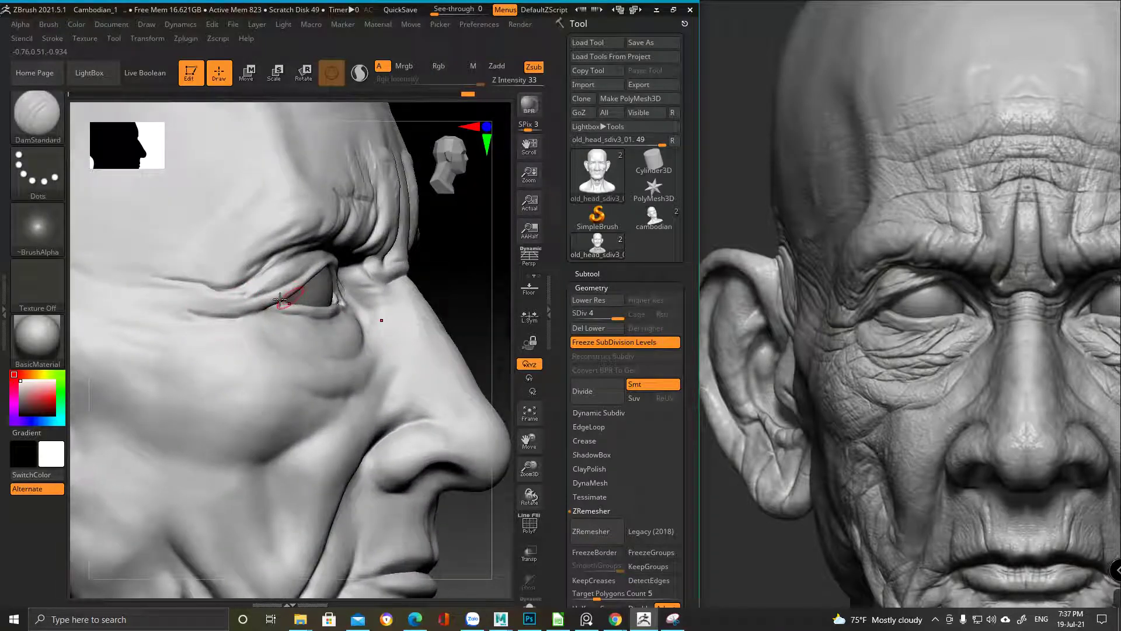
right_click_drag(255, 311, 264, 307)
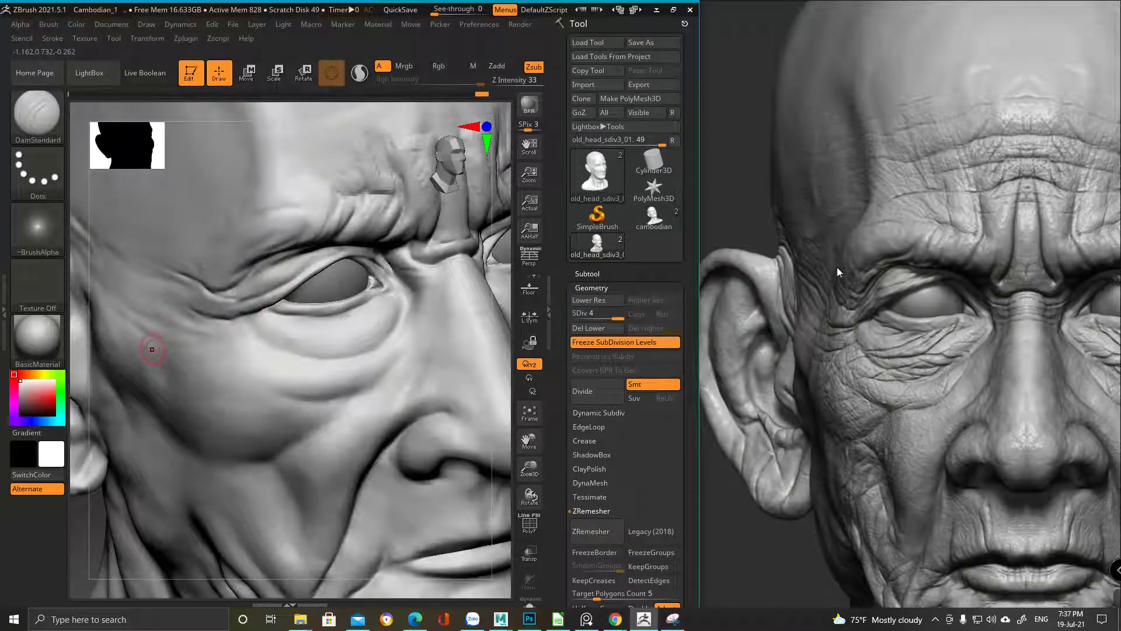
mouse_move(327, 262)
right_mouse_down()
mouse_move(296, 251)
mouse_move(312, 269)
mouse_move(286, 275)
right_mouse_up()
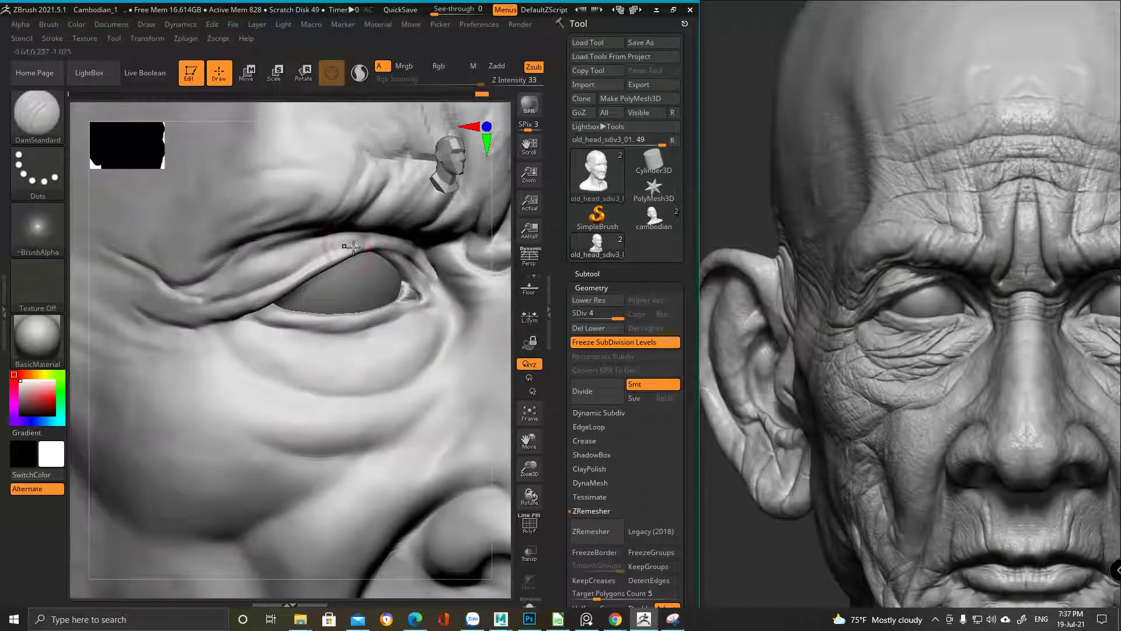
right_click_drag(231, 438, 281, 259)
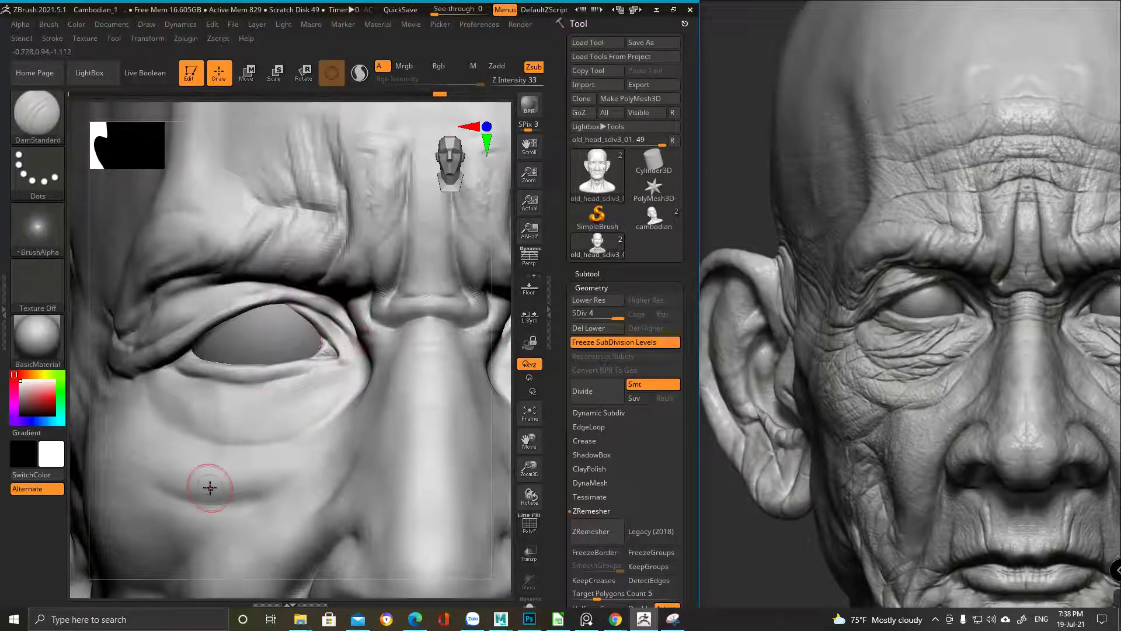
right_click_drag(319, 358, 329, 327)
right_click_drag(339, 368, 306, 312)
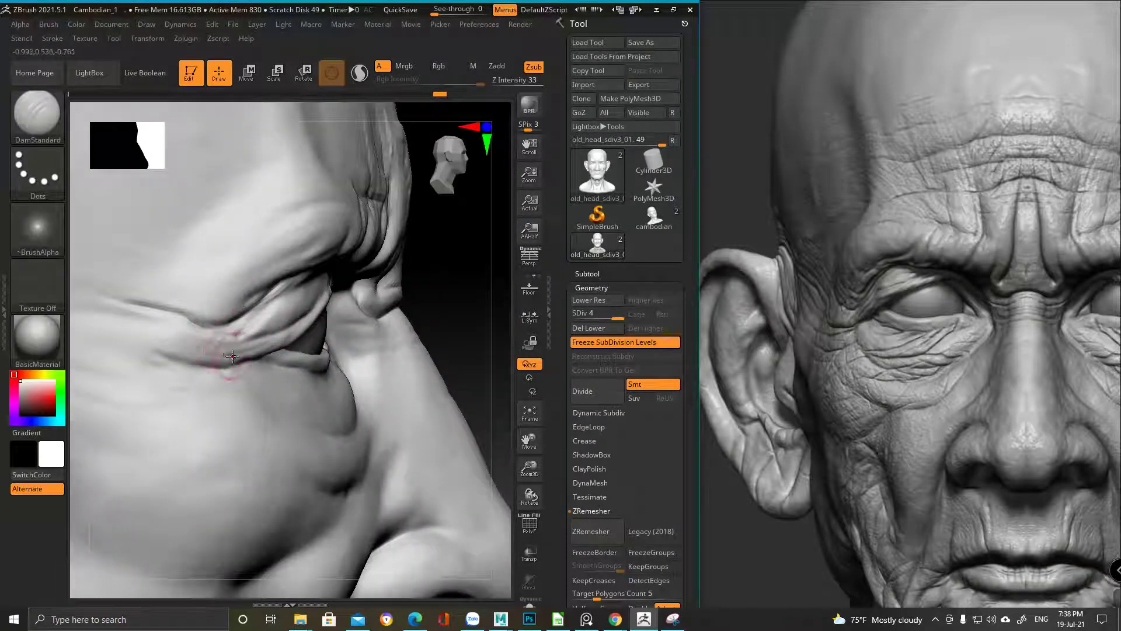
right_click_drag(187, 275, 159, 270, "ctrl")
mouse_move(230, 252)
right_mouse_down()
mouse_move(195, 263)
mouse_move(286, 245)
mouse_move(316, 279)
right_mouse_up()
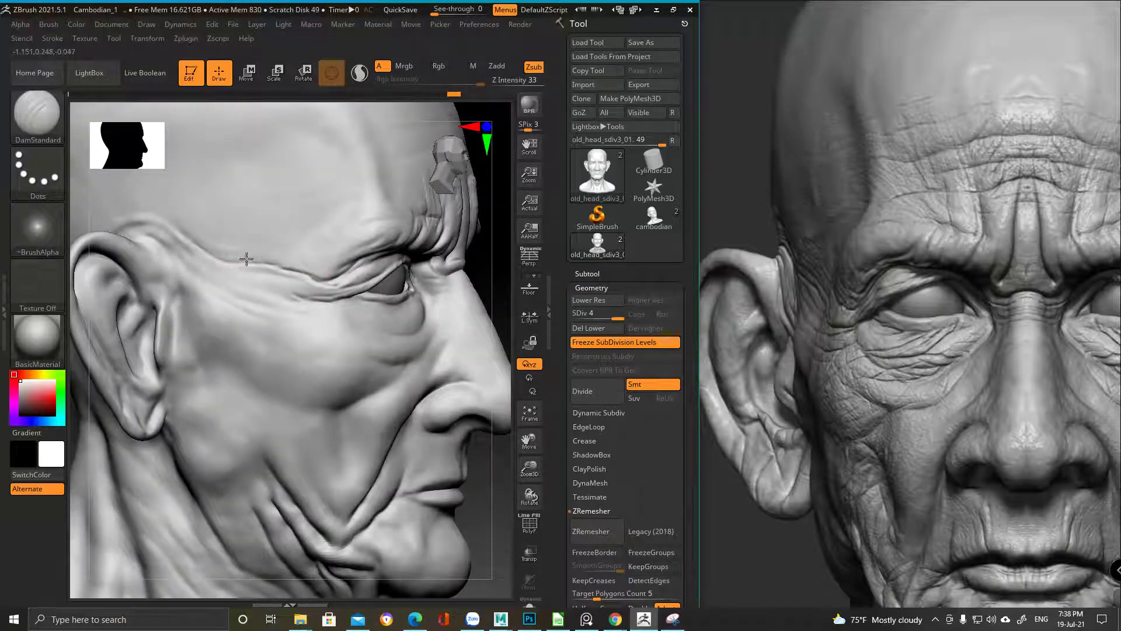
left_click_drag(171, 450, 175, 480)
Study the reference board, panning the photo to show the ear
left_click(849, 345)
scroll(850, 345, "down", 5)
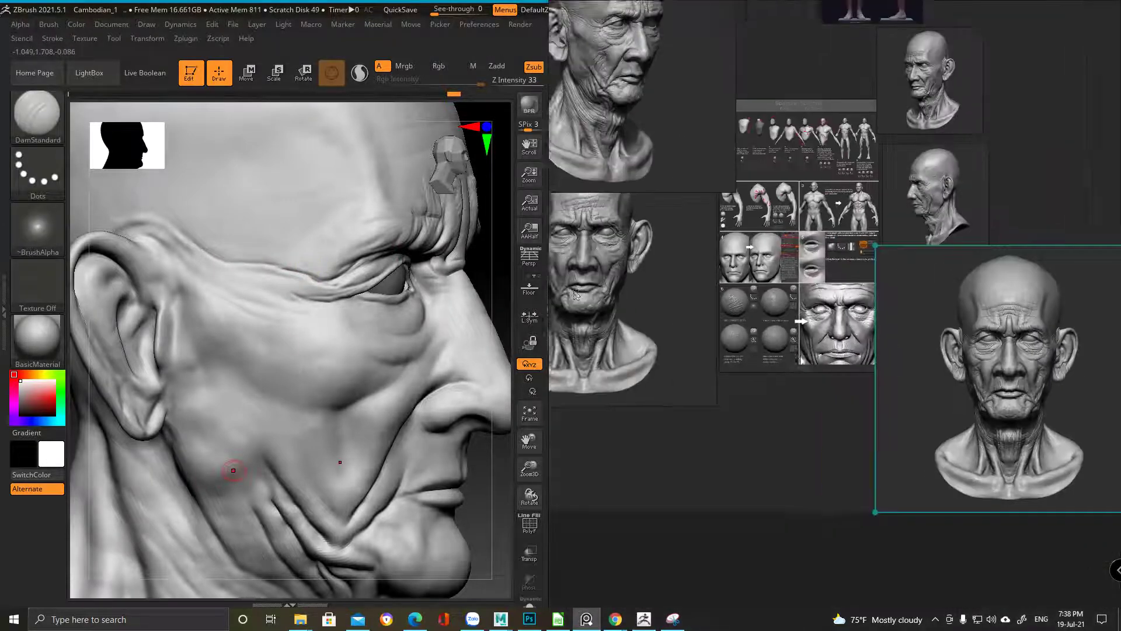
scroll(662, 254, "up", 5)
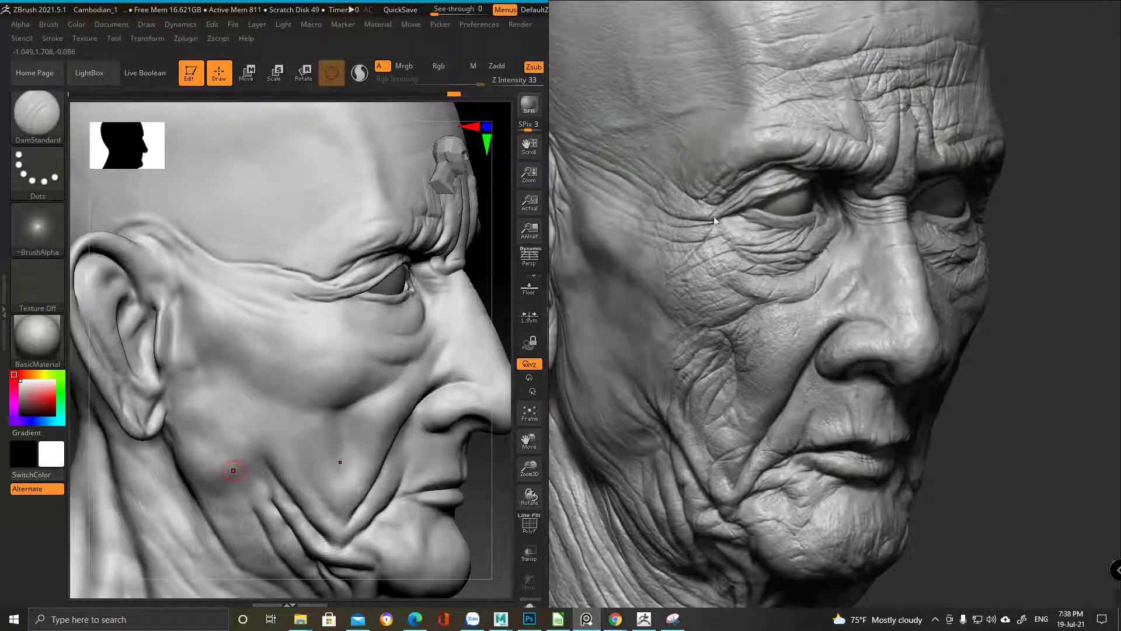
left_click(325, 283)
key("space")
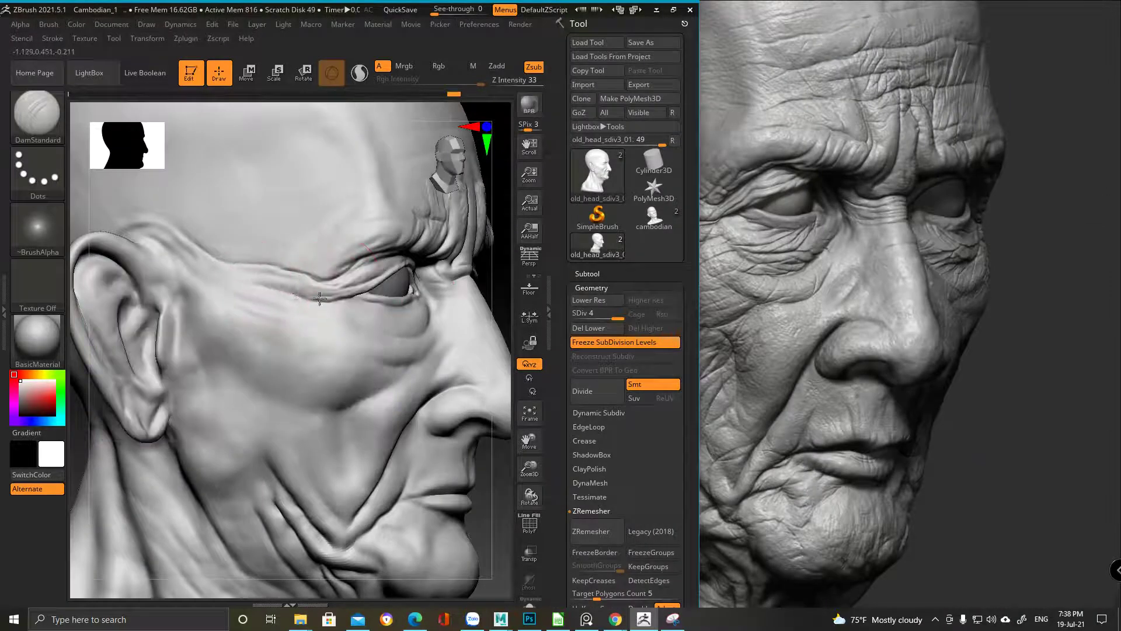
left_click_drag(777, 237, 920, 252)
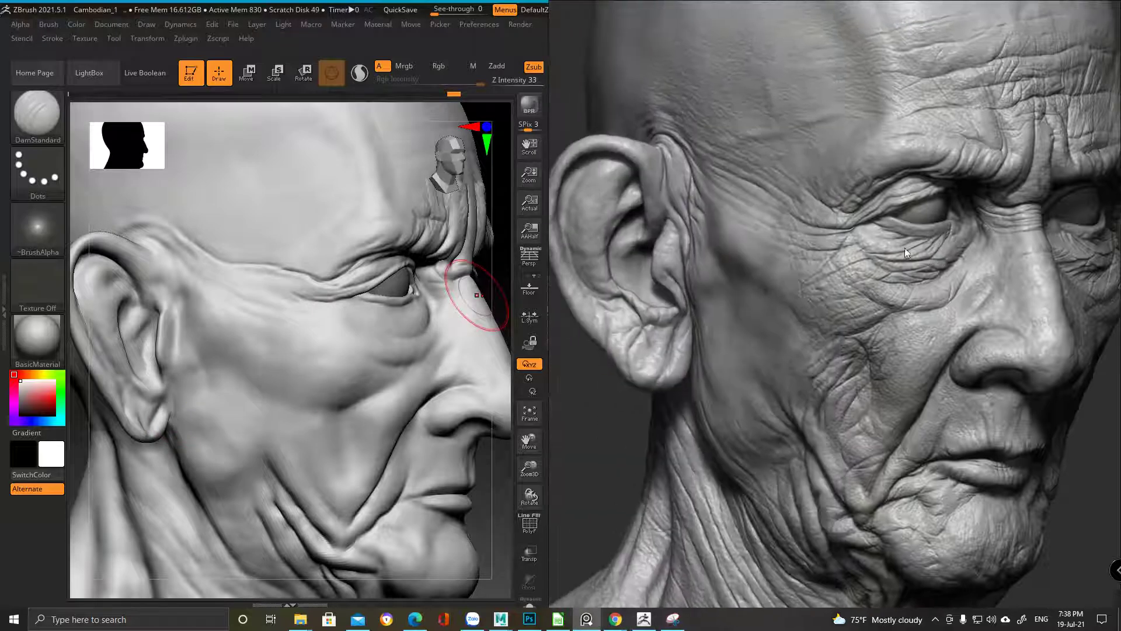
left_click(275, 51)
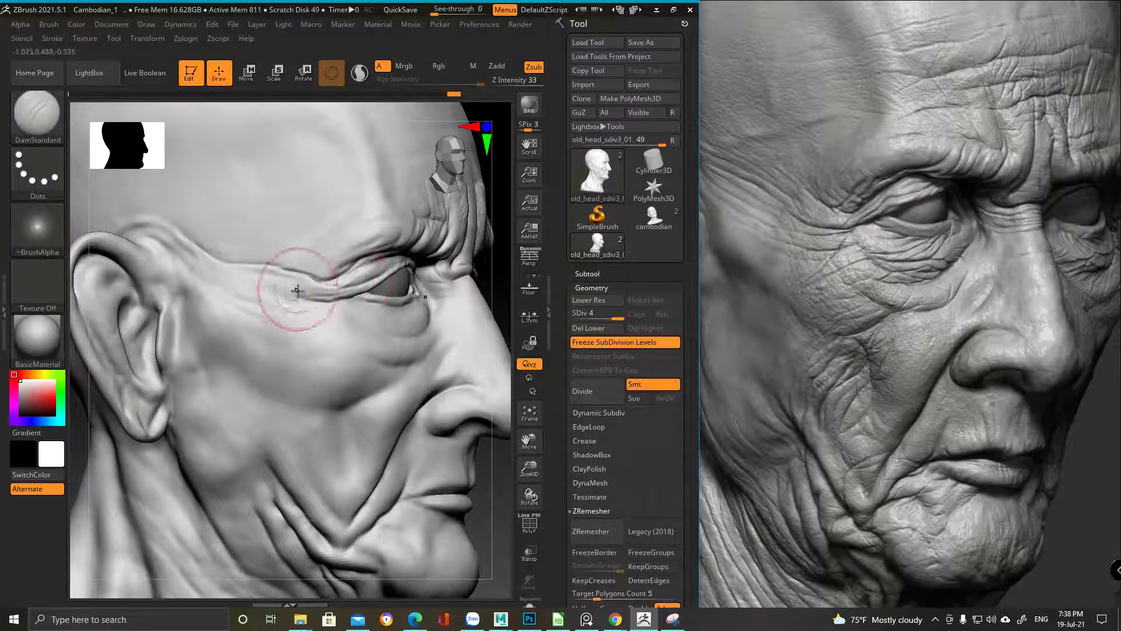
Resize the brush and smooth the freshly carved temple creases
key("ctrl")
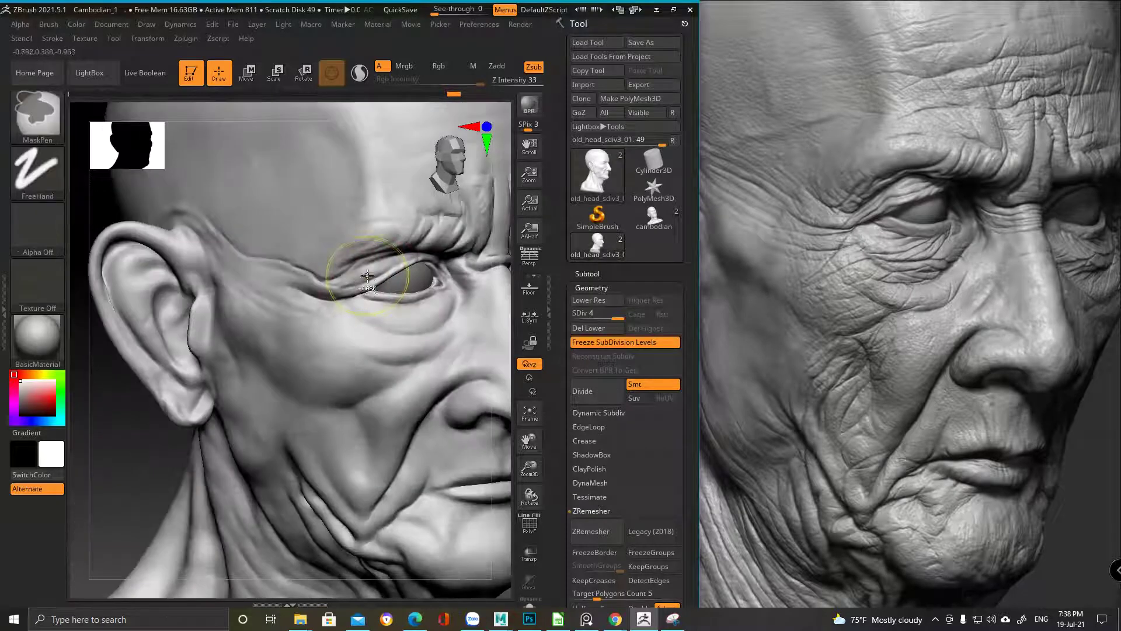
key("space")
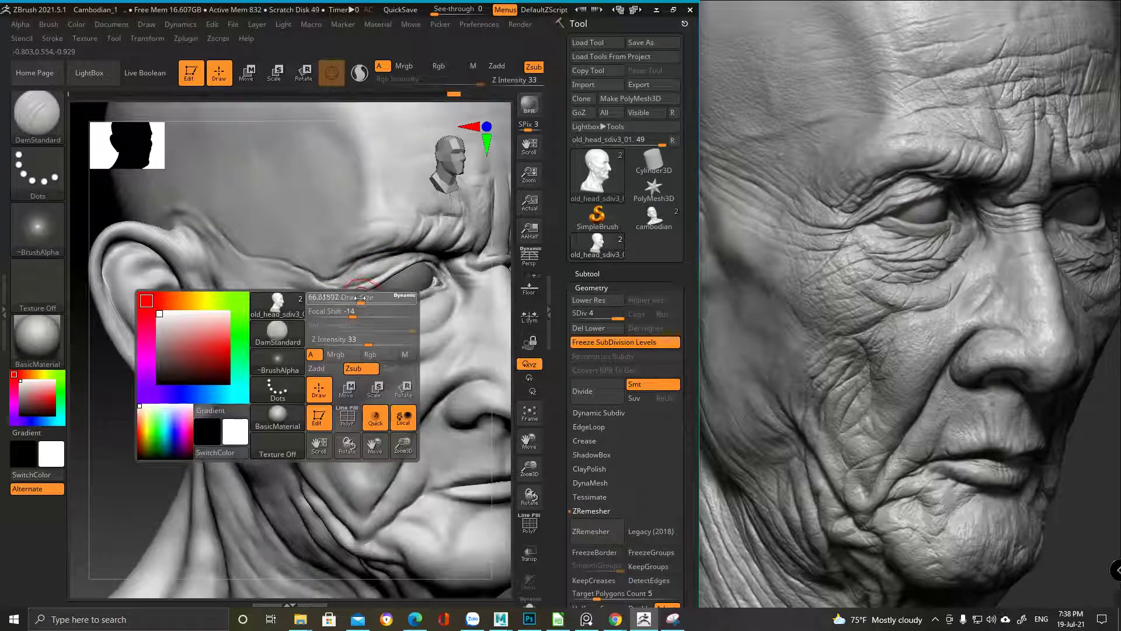
key("ctrl")
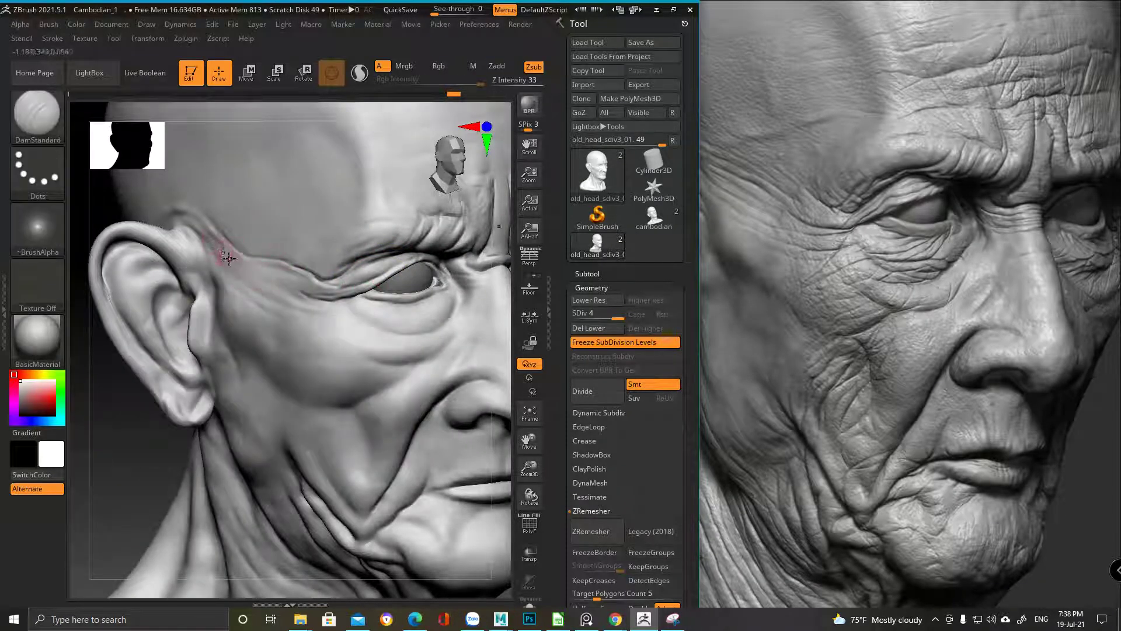
right_click_drag(296, 271, 258, 255)
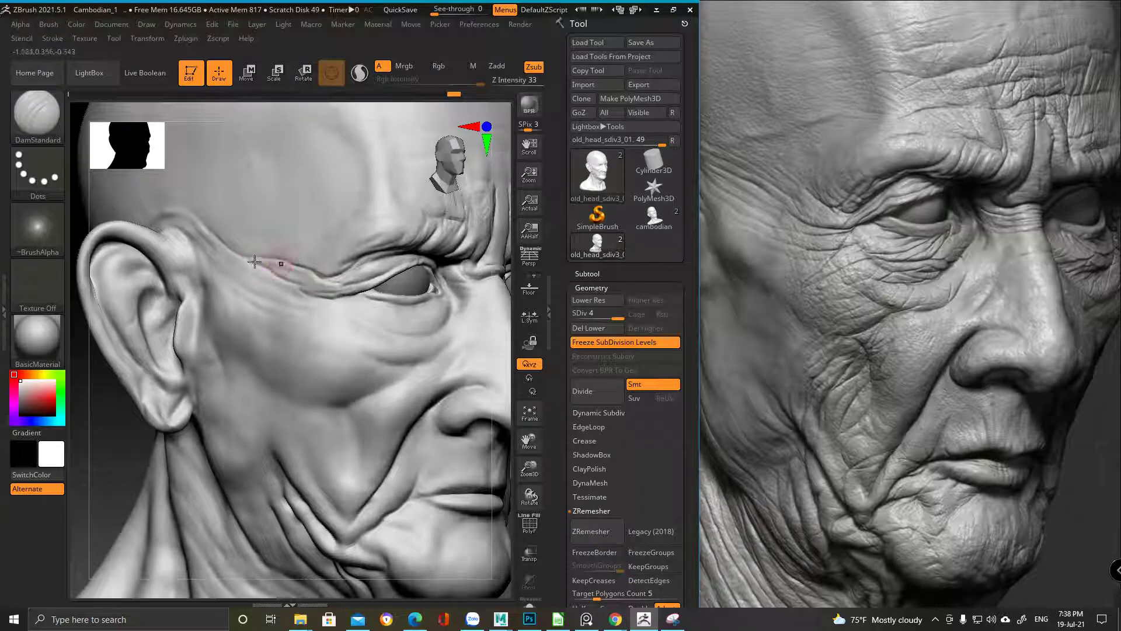
key("shift")
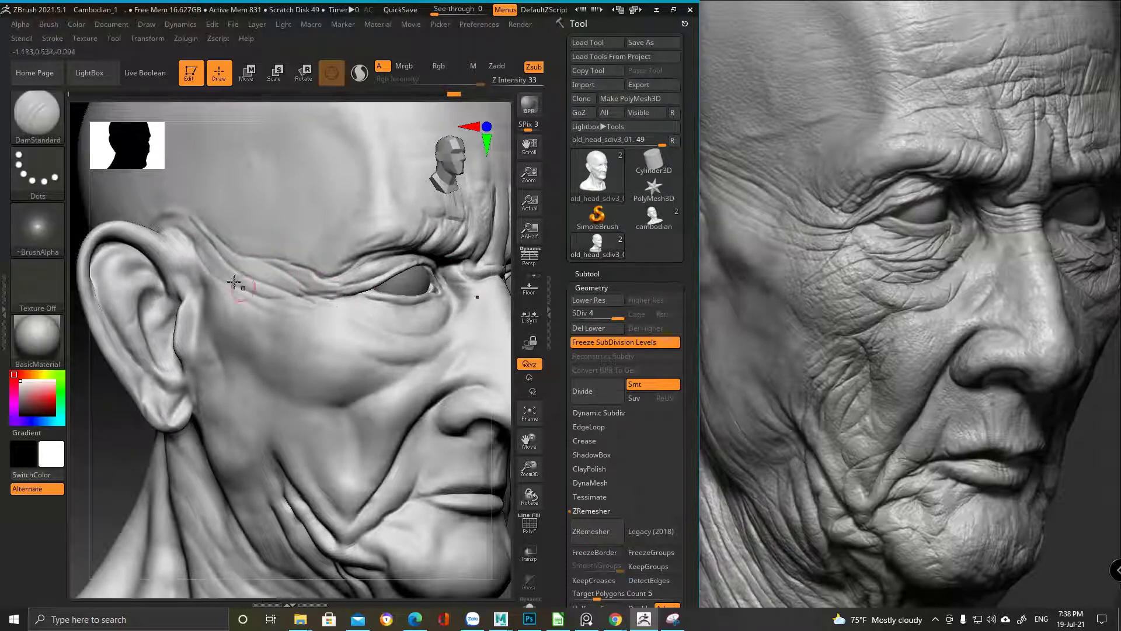
key("shift")
right_click_drag(236, 280, 211, 251)
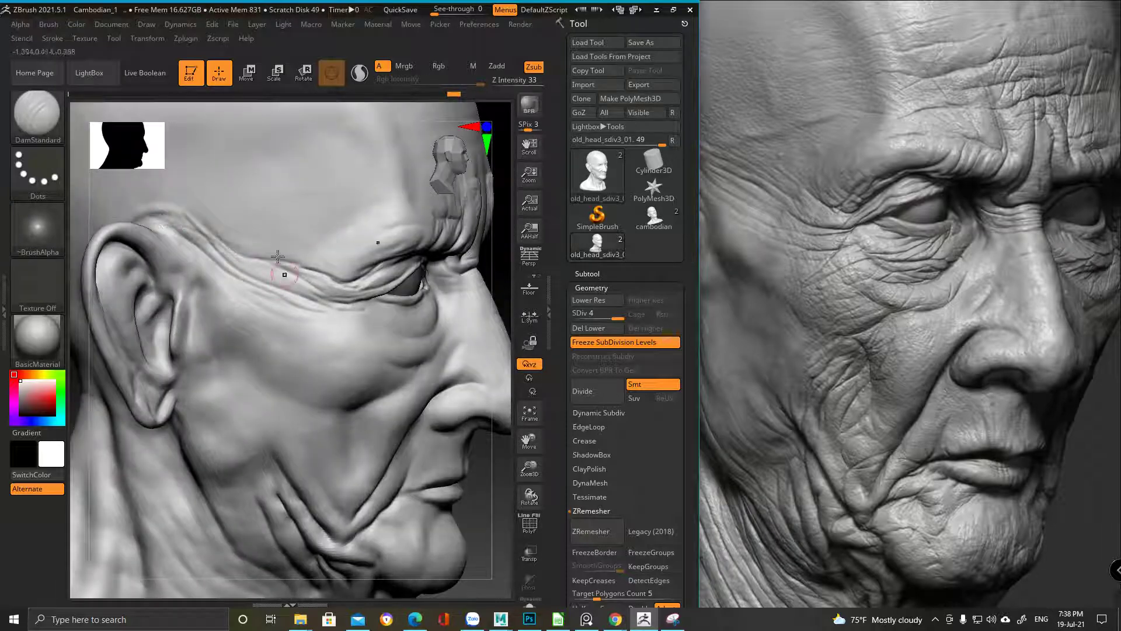
Carve a wrinkle along the brow crease over the temple
right_click_drag(306, 296, 225, 218, "ctrl")
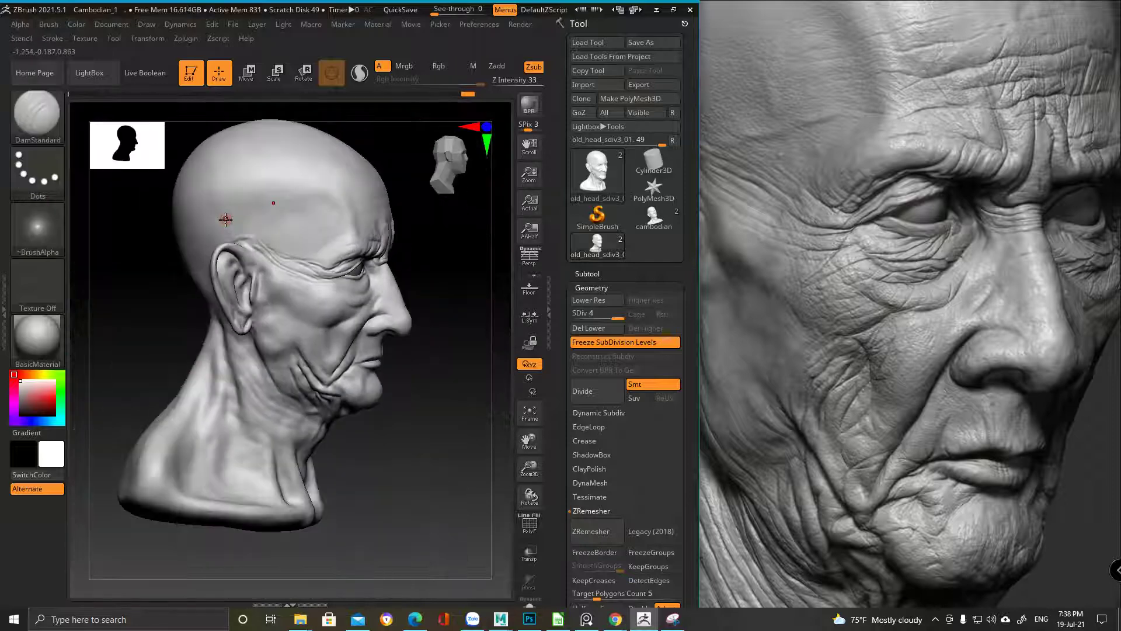
right_click_drag(305, 321, 361, 323, "ctrl")
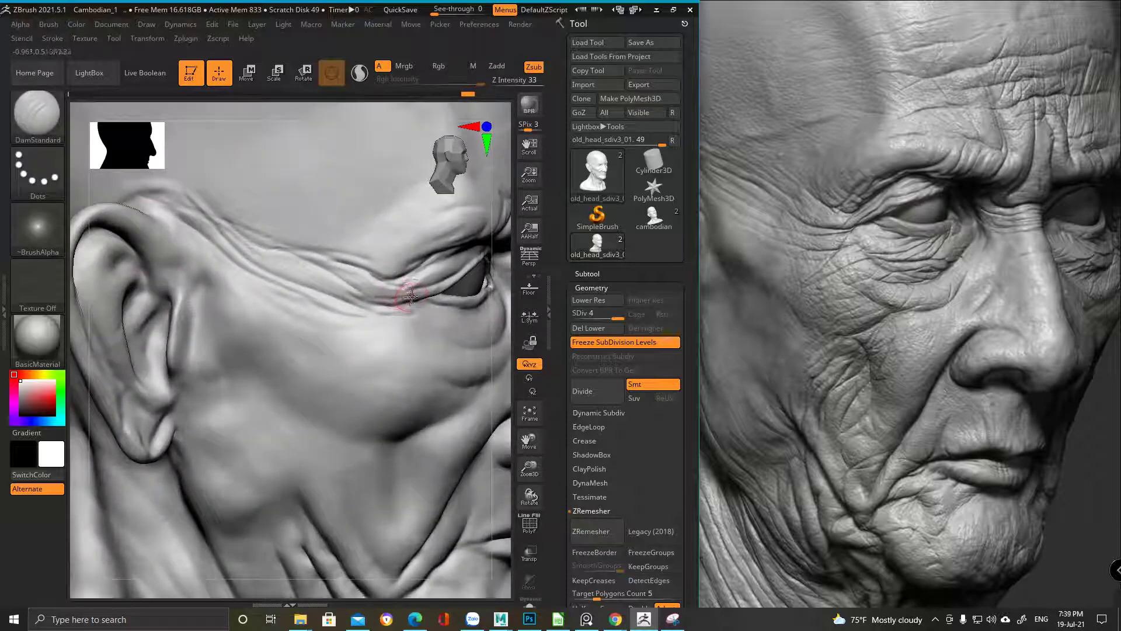
right_click_drag(403, 293, 352, 279, "alt")
key("ctrl")
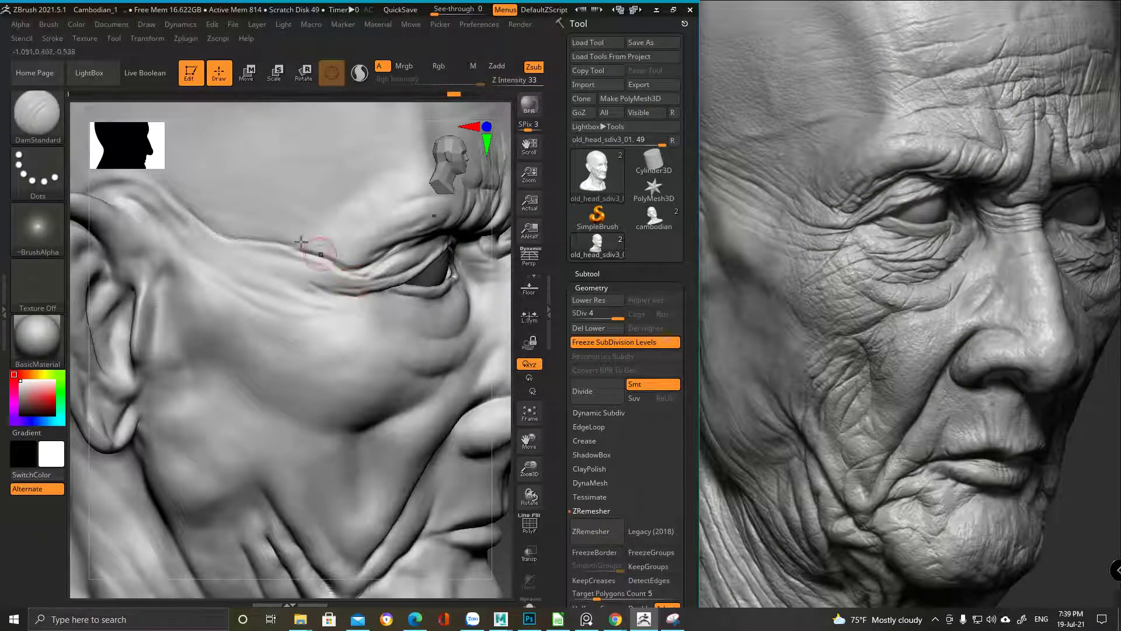
left_click_drag(281, 272, 364, 289)
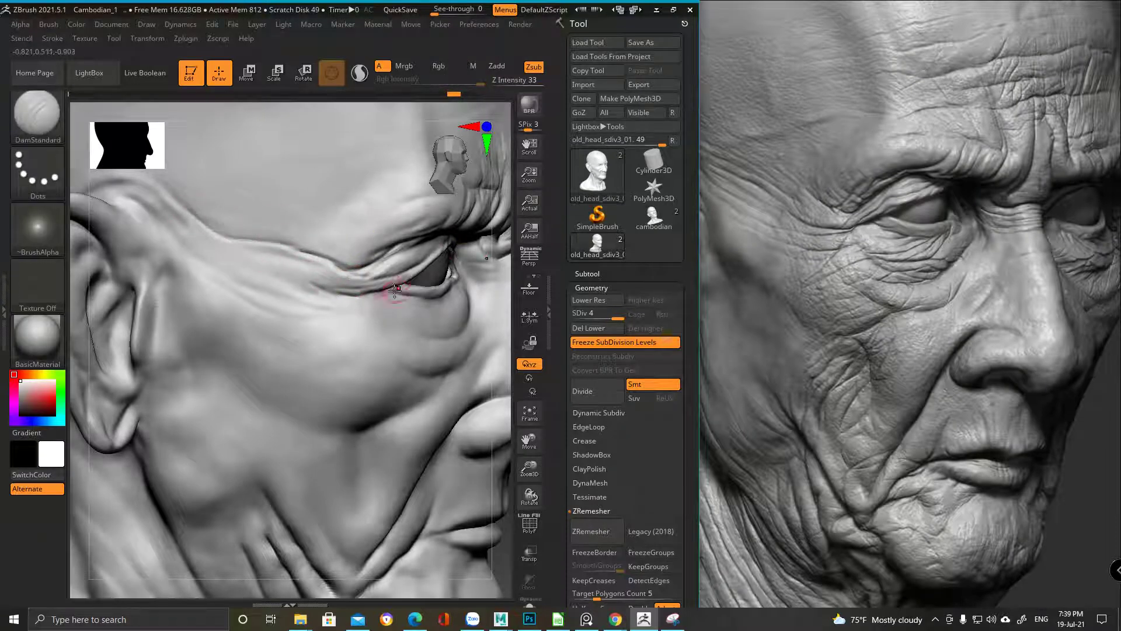
Shrink the brush to about 69 and deepen the crease between ear and brow
key("space")
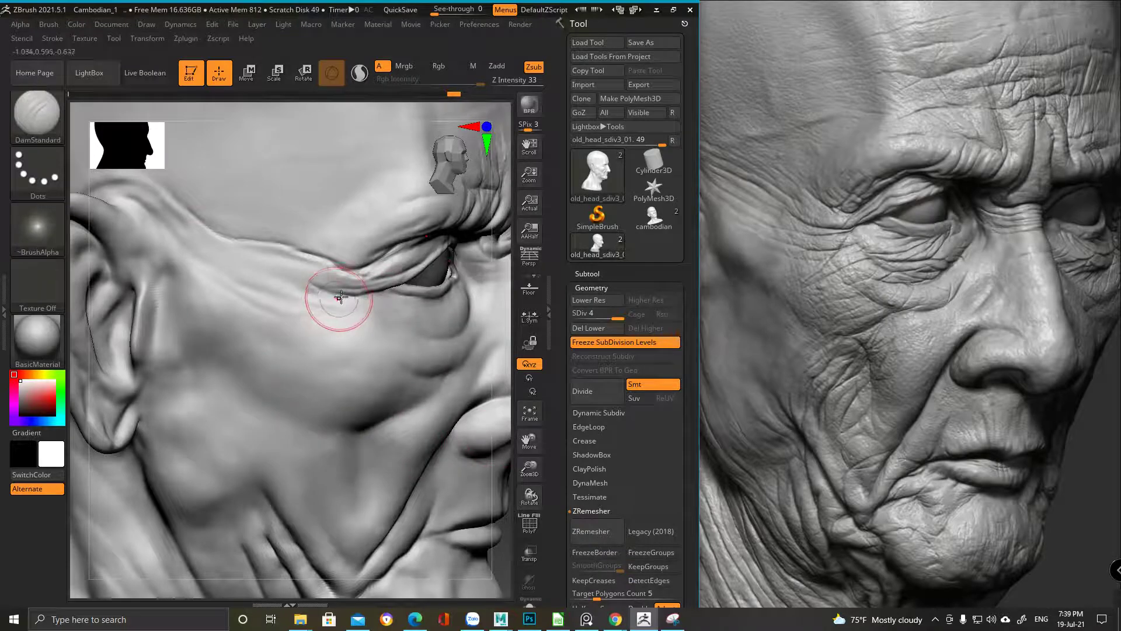
key("ctrl")
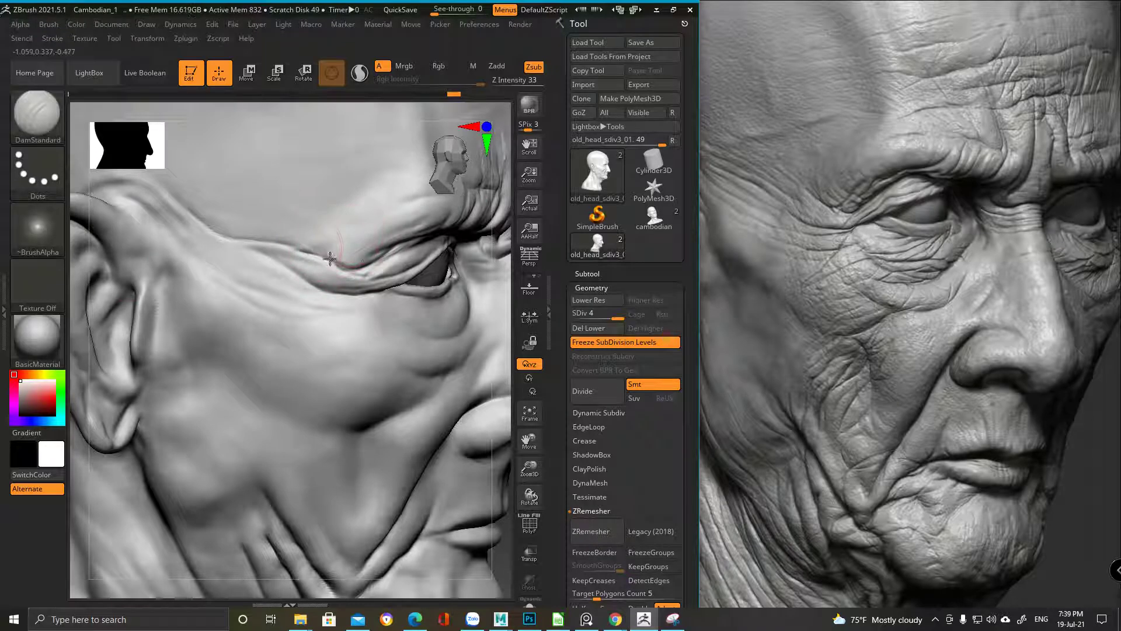
mouse_move(327, 251)
right_mouse_down("ctrl")
mouse_move(327, 362)
mouse_move(363, 276)
mouse_move(364, 301)
right_mouse_up("ctrl")
key("space")
left_click_drag(377, 318, 374, 321)
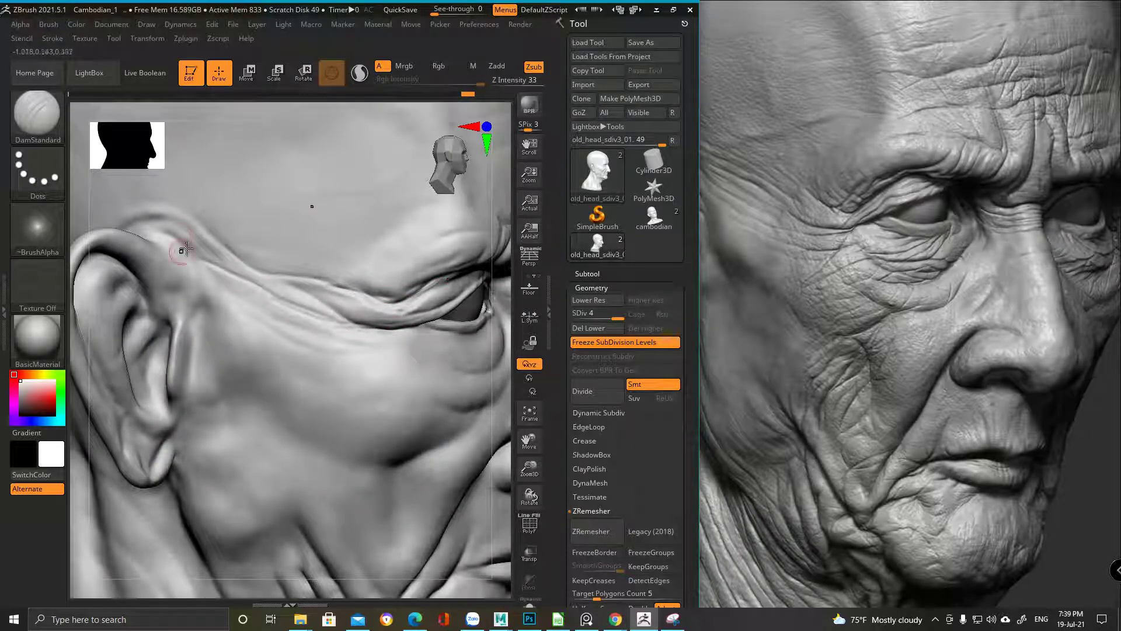
key("space")
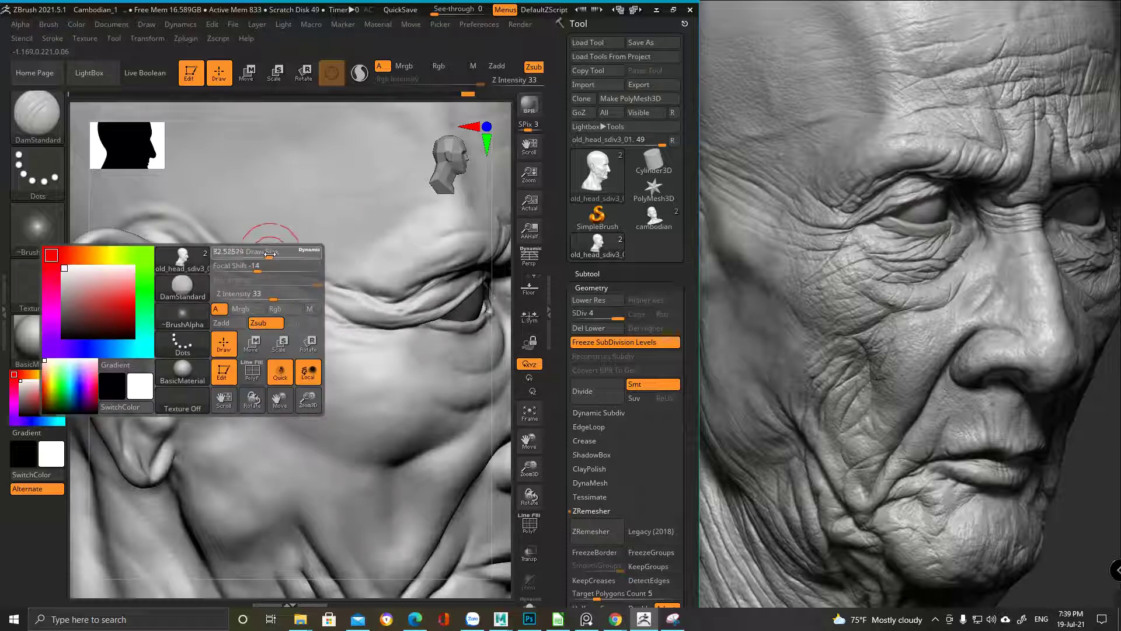
mouse_move(138, 227)
left_mouse_down()
mouse_move(240, 271)
mouse_move(205, 229)
mouse_move(240, 263)
mouse_move(201, 263)
mouse_move(262, 294)
mouse_move(221, 277)
mouse_move(253, 307)
mouse_move(308, 332)
mouse_move(358, 328)
left_mouse_up()
mouse_move(358, 328)
right_mouse_down("ctrl")
mouse_move(299, 252)
mouse_move(225, 347)
right_mouse_up("ctrl")
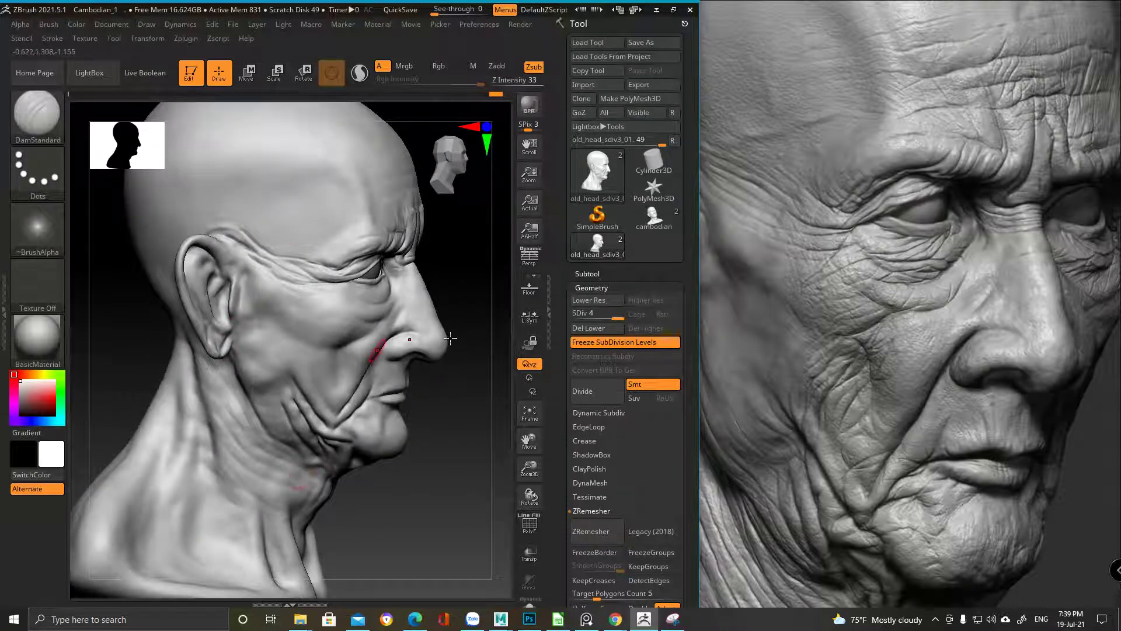
Turn the head toward the eye and nose and shrink the brush size
mouse_move(280, 252)
right_mouse_down("ctrl")
mouse_move(296, 295)
mouse_move(321, 230)
mouse_move(370, 252)
mouse_move(325, 243)
mouse_move(308, 257)
mouse_move(286, 188)
right_mouse_up("ctrl")
right_click(313, 301)
right_click_drag(349, 288, 269, 295)
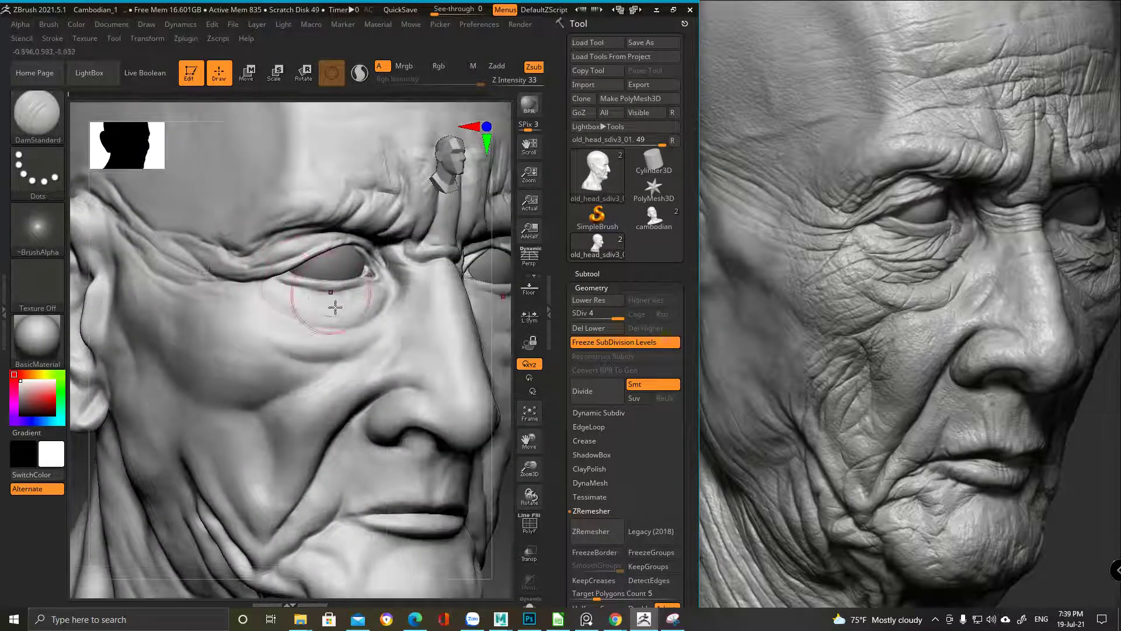
right_click_drag(376, 296, 376, 321)
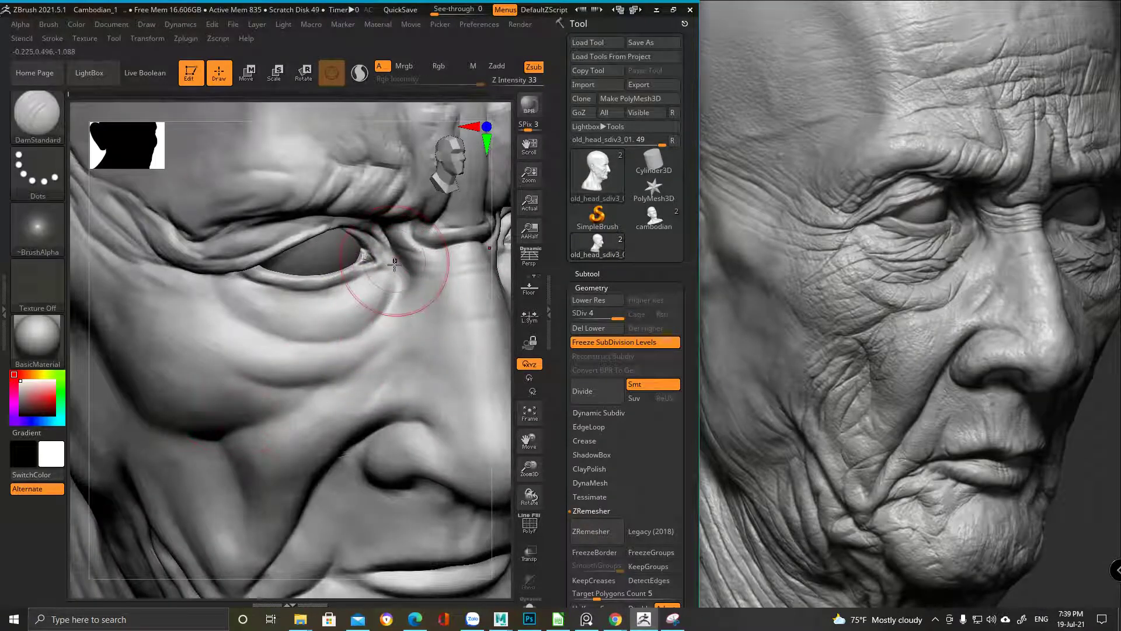
key("space")
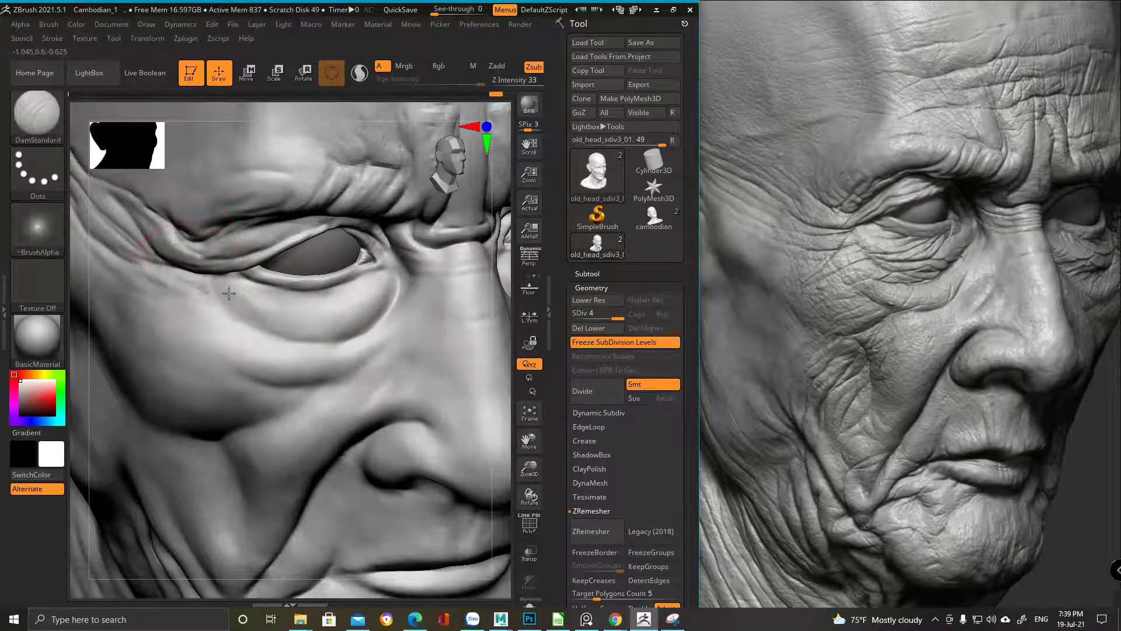
key("space")
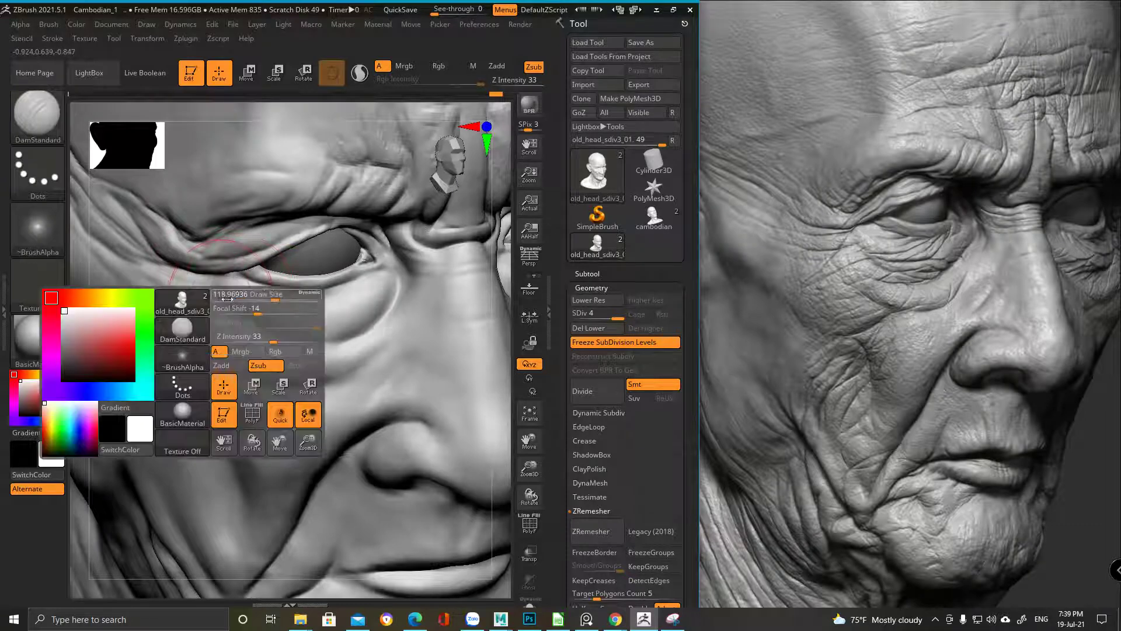
left_click_drag(280, 294, 184, 284)
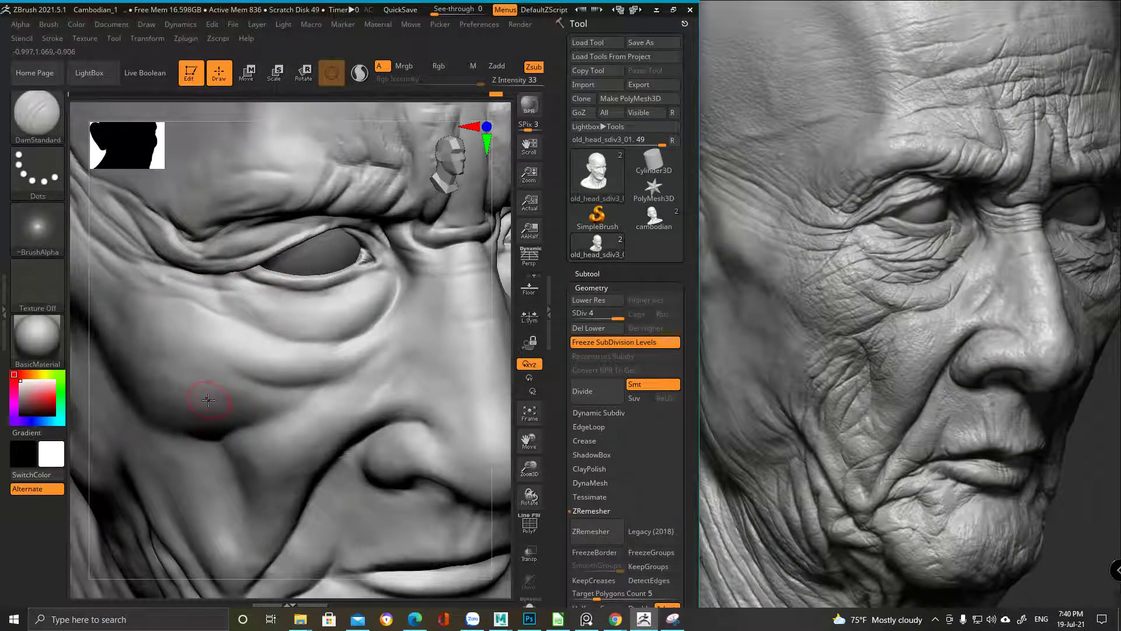
Shift-smooth the creases under the lower eyelid and at the inner eye corner
mouse_move(208, 399)
right_mouse_down()
mouse_move(248, 328)
mouse_move(211, 318)
mouse_move(251, 300)
mouse_move(225, 306)
right_mouse_up()
key("ctrl")
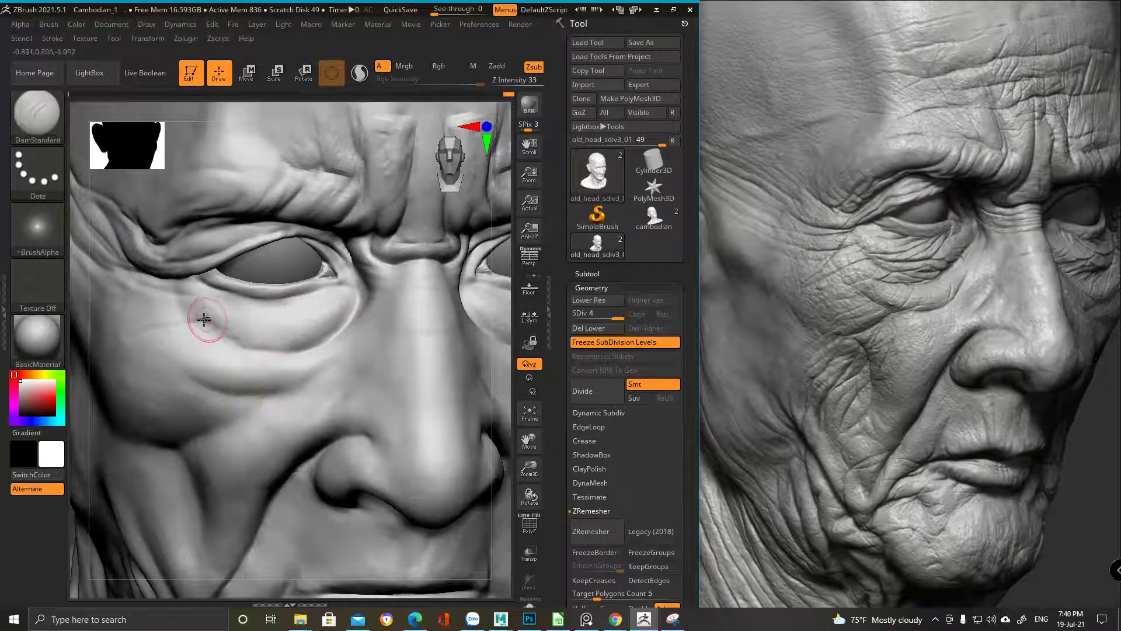
mouse_move(358, 298)
right_mouse_down()
mouse_move(327, 330)
mouse_move(286, 303)
mouse_move(169, 325)
mouse_move(277, 301)
right_mouse_up()
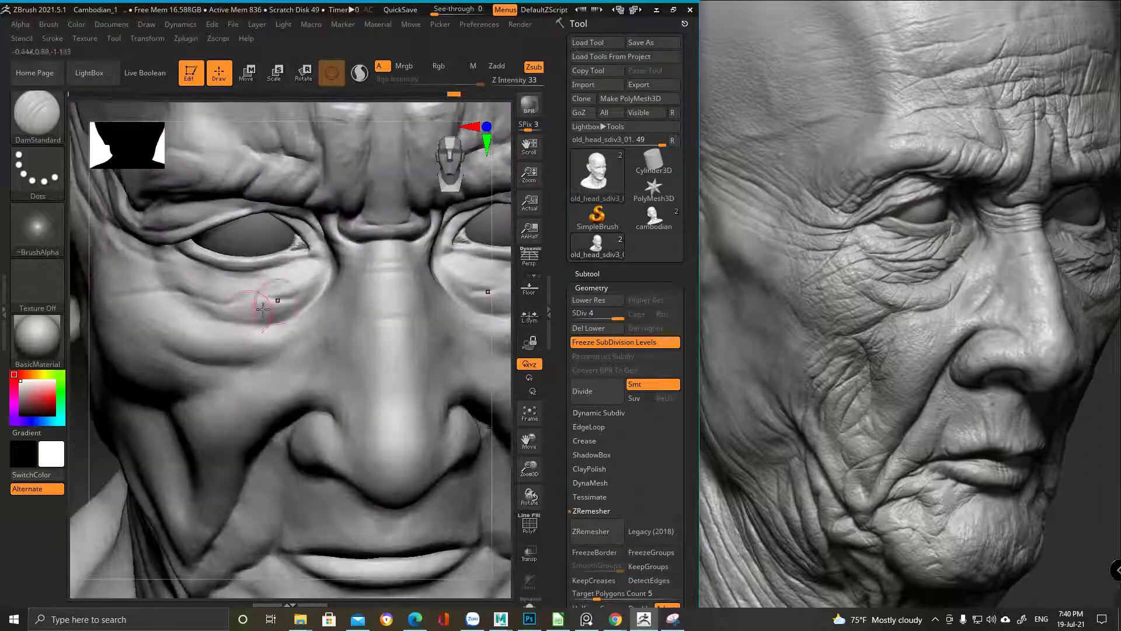
key("space")
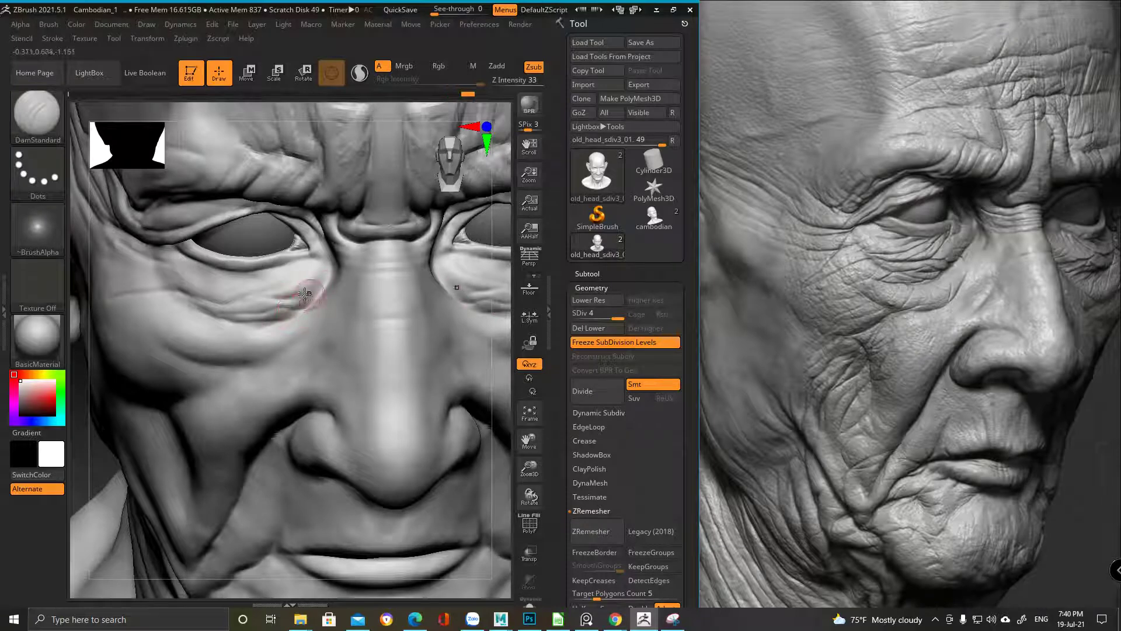
scroll(306, 294, "up", 3)
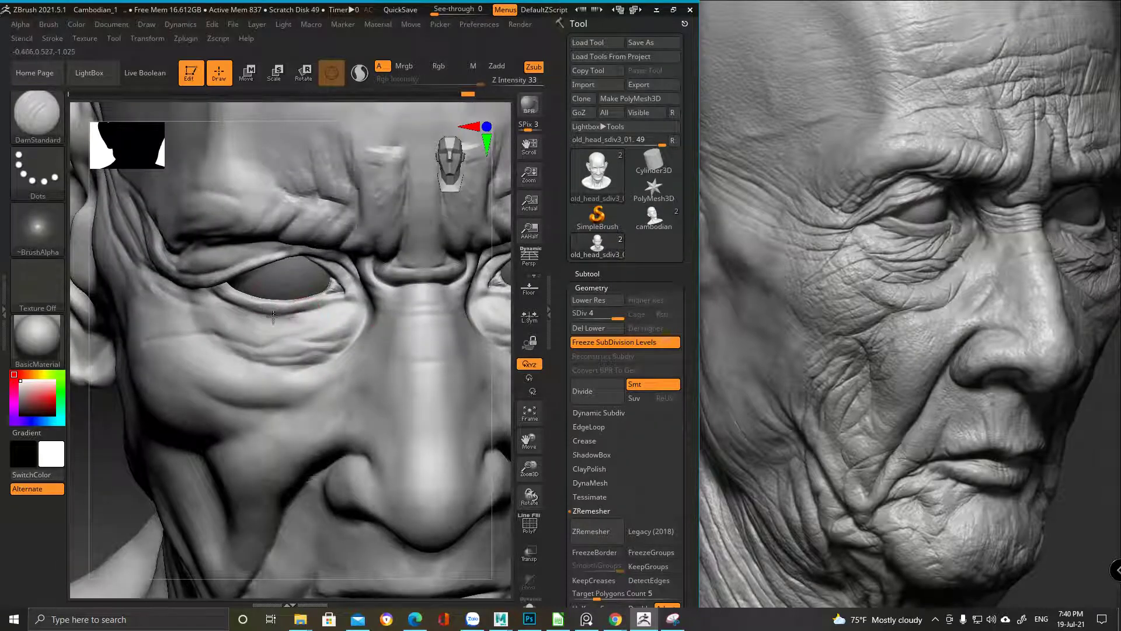
right_click_drag(273, 316, 269, 224)
mouse_move(272, 334)
right_mouse_down()
mouse_move(295, 319)
mouse_move(283, 316)
right_mouse_up()
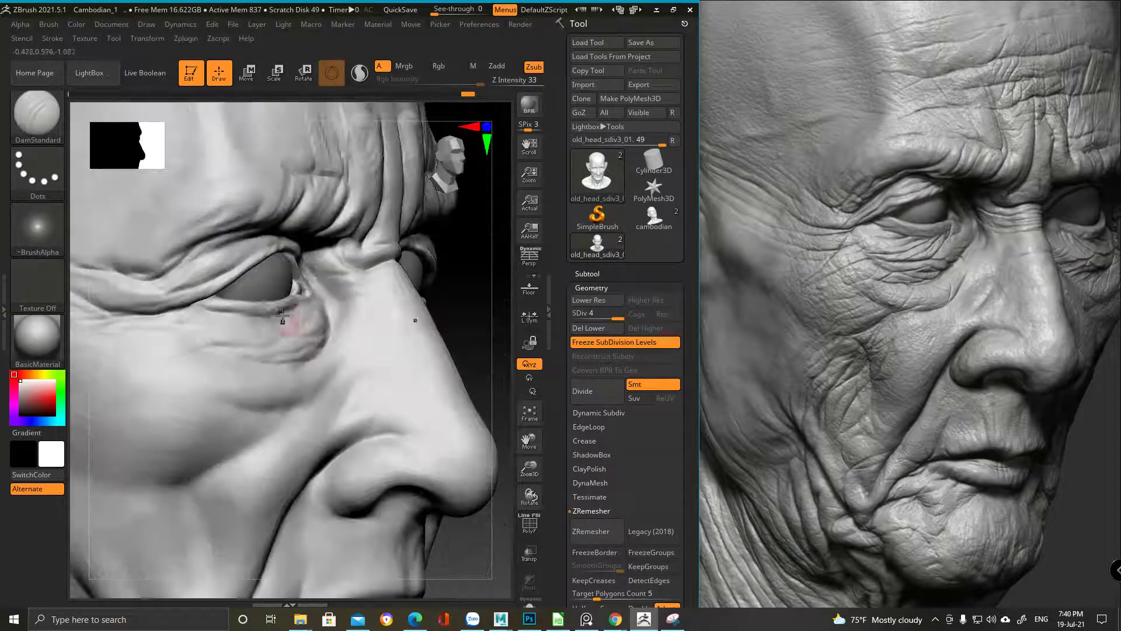
right_click_drag(213, 347, 290, 314)
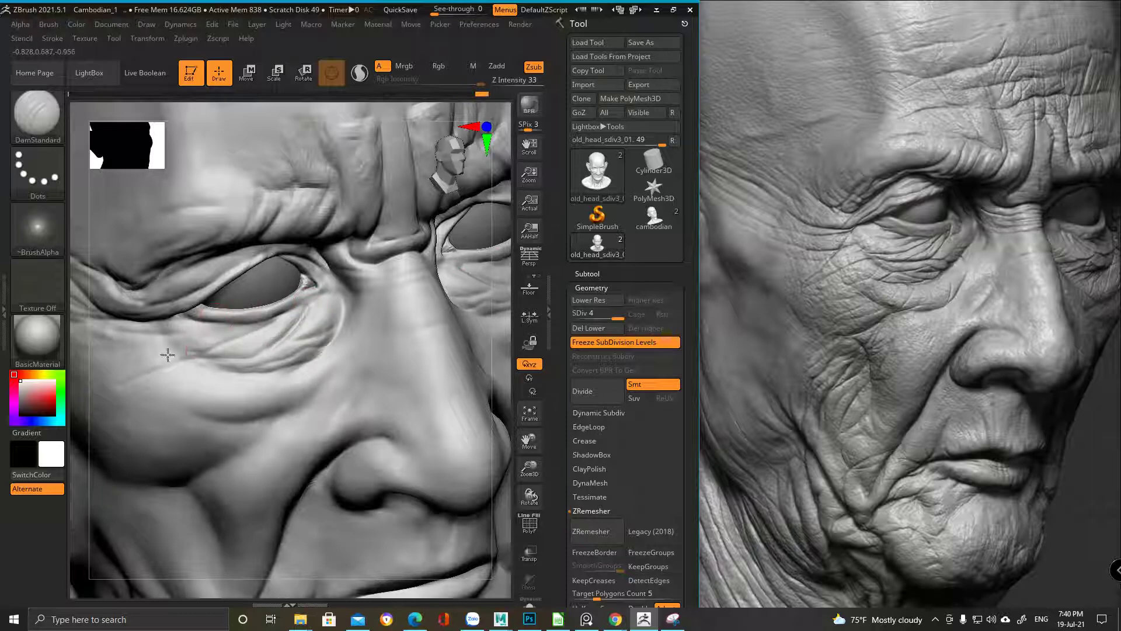
mouse_move(208, 335)
left_mouse_down("shift")
mouse_move(146, 332)
mouse_move(196, 323)
mouse_move(217, 343)
mouse_move(184, 347)
left_mouse_up("shift")
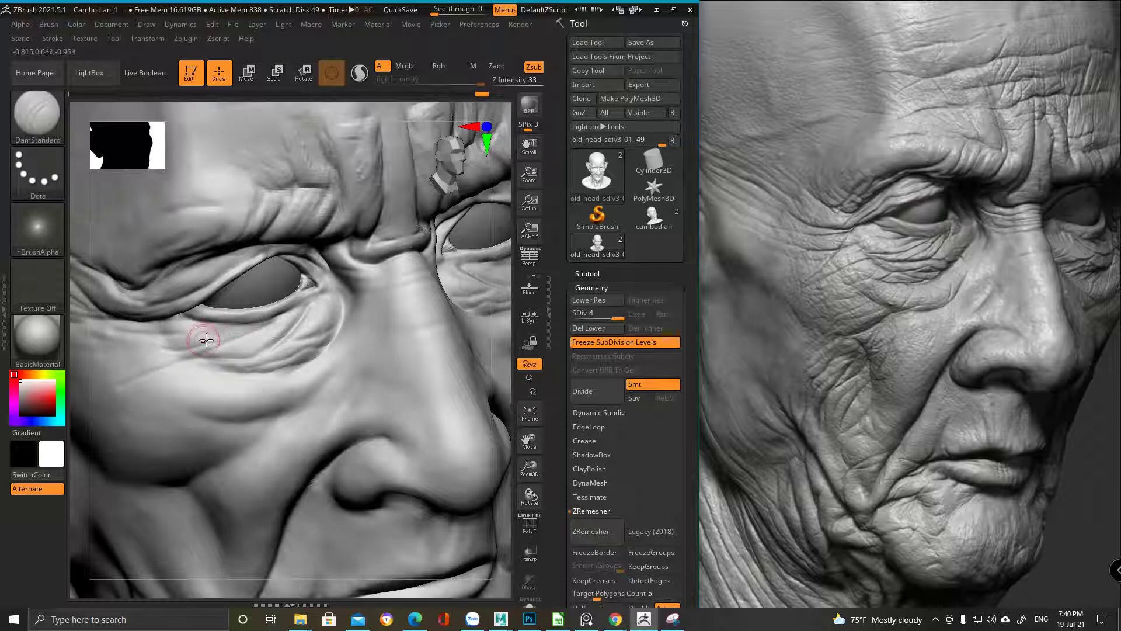
left_click_drag(374, 279, 343, 314, "shift")
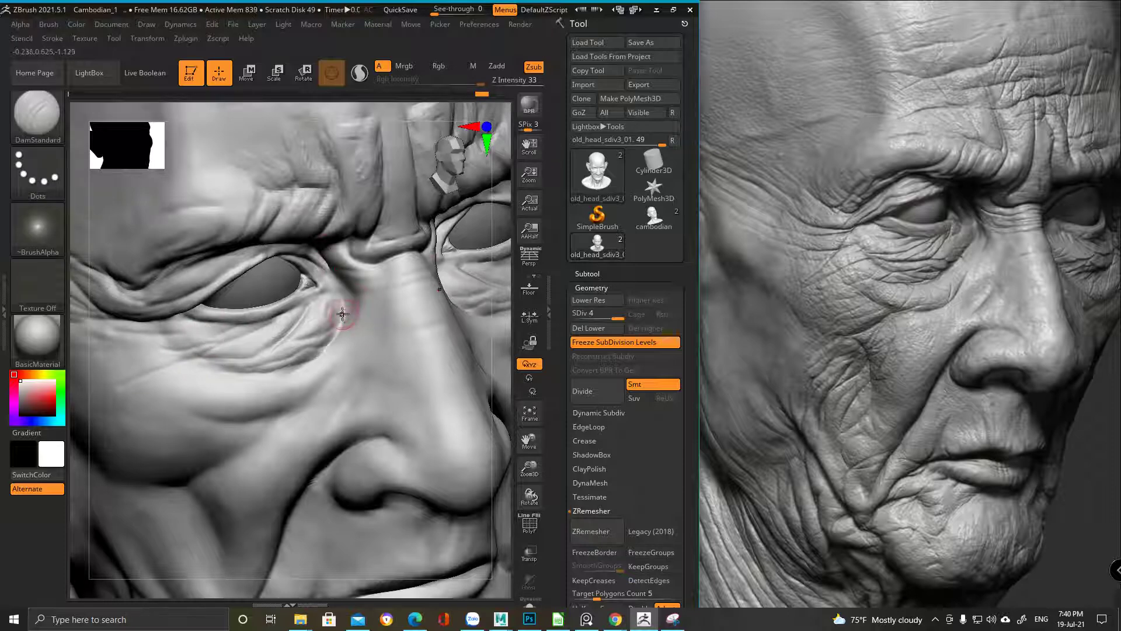
left_click_drag(319, 267, 330, 289, "shift")
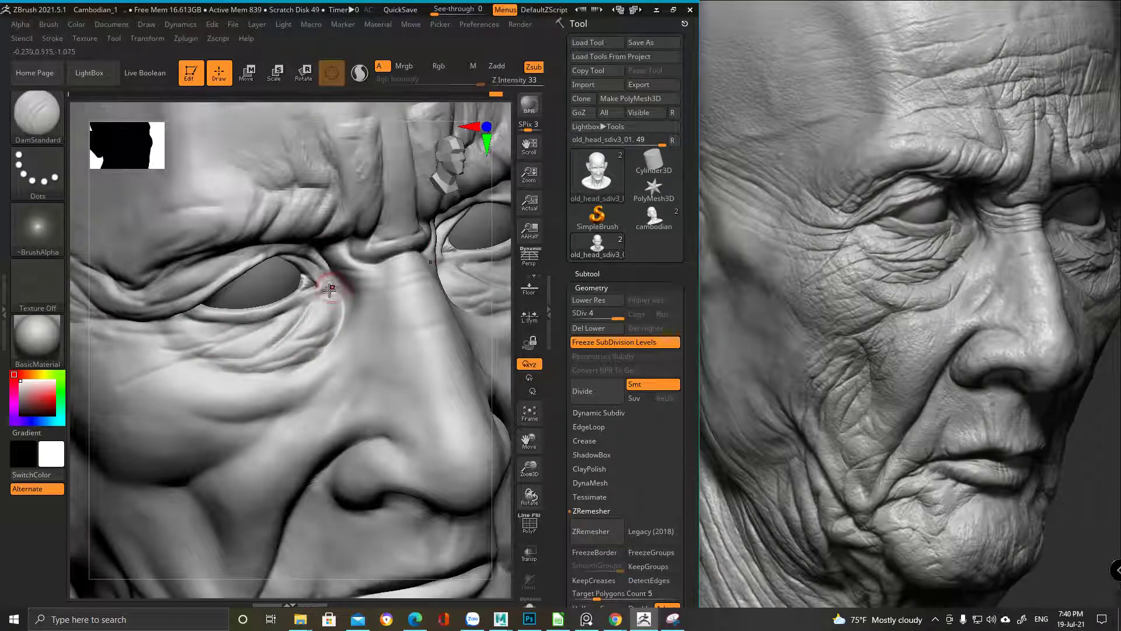
Frame the whole head, orbit close to the eye, and shrink the brush
key("f")
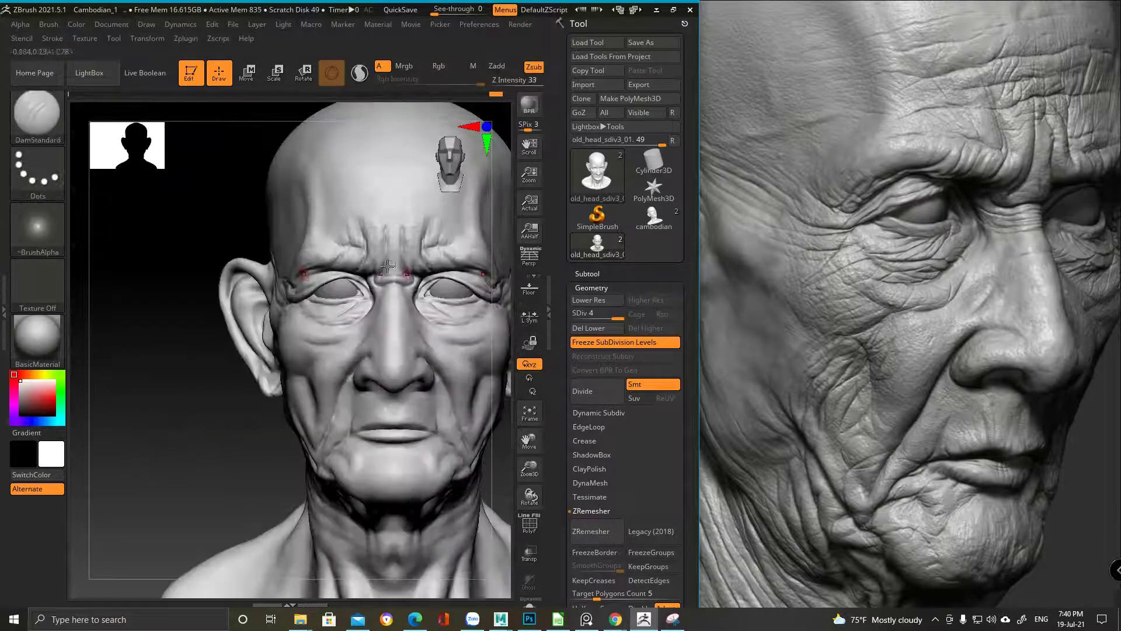
left_click_drag(336, 264, 305, 290)
mouse_move(251, 281)
right_mouse_down()
mouse_move(267, 366)
mouse_move(280, 327)
mouse_move(302, 338)
mouse_move(337, 310)
right_mouse_up()
key("space")
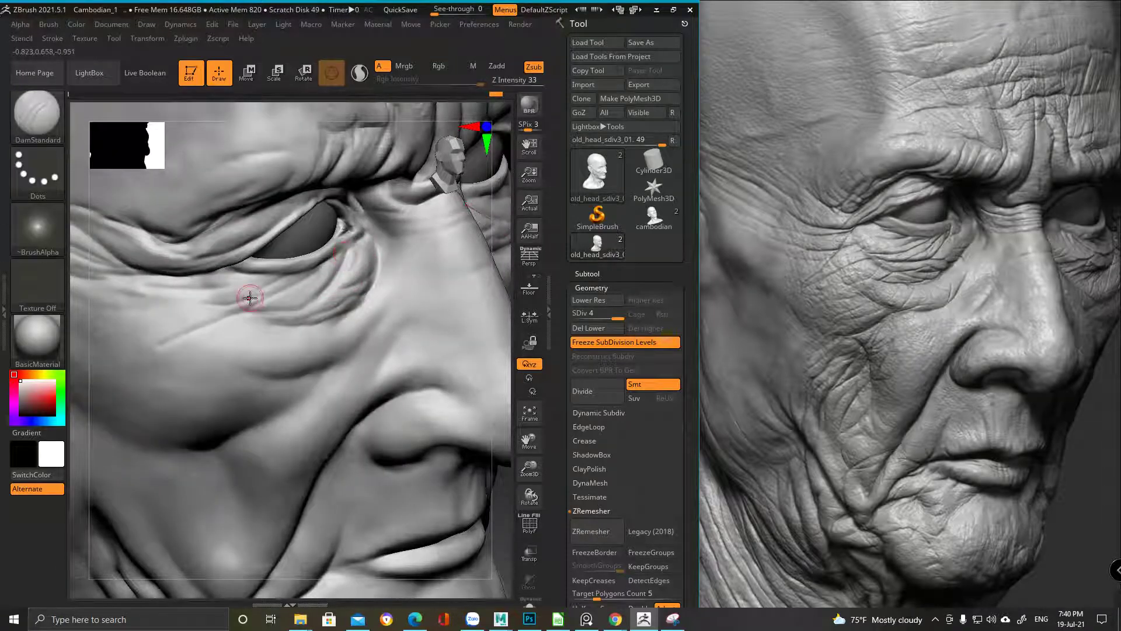
key("space")
key("shift")
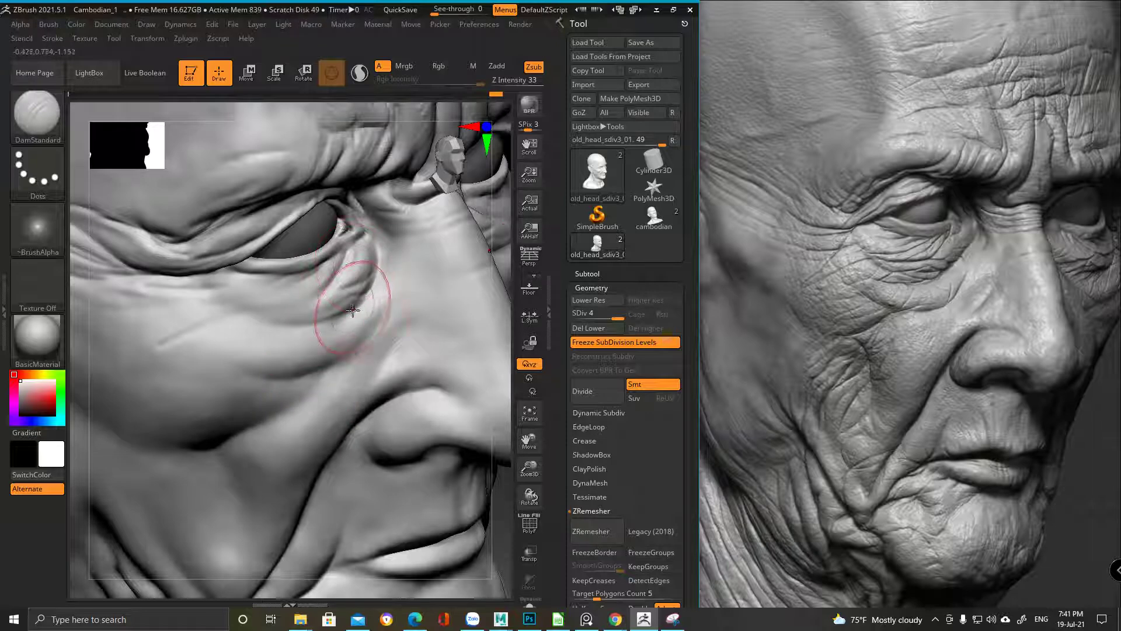
mouse_move(315, 318)
right_mouse_down()
mouse_move(401, 305)
mouse_move(271, 213)
mouse_move(238, 263)
mouse_move(293, 235)
mouse_move(275, 238)
mouse_move(297, 293)
right_mouse_up()
key("space")
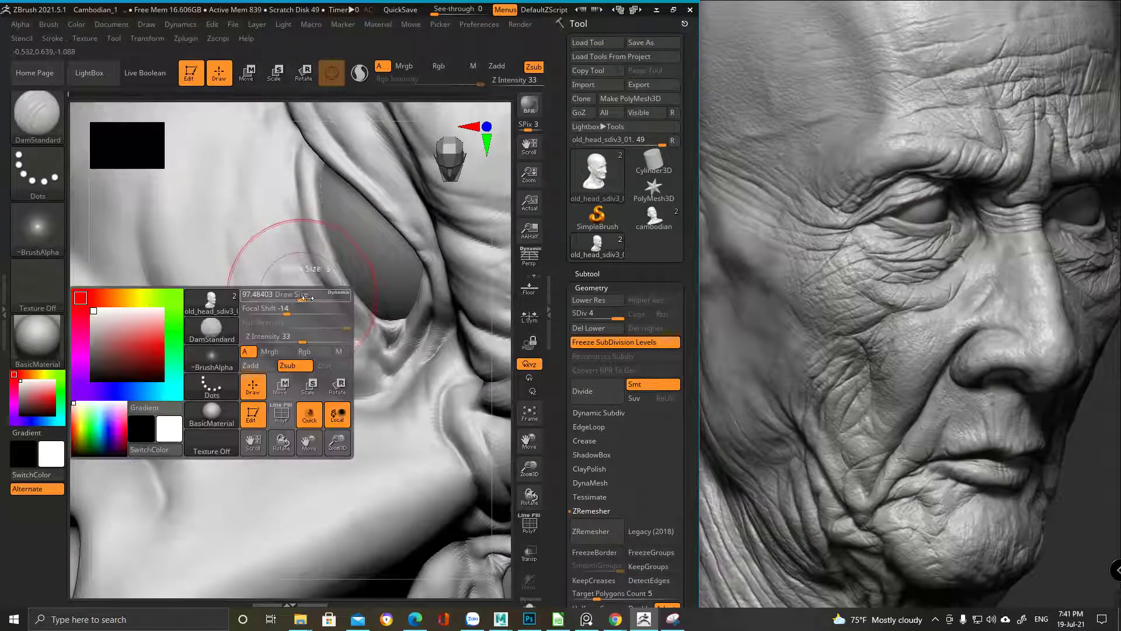
left_click_drag(289, 293, 275, 293)
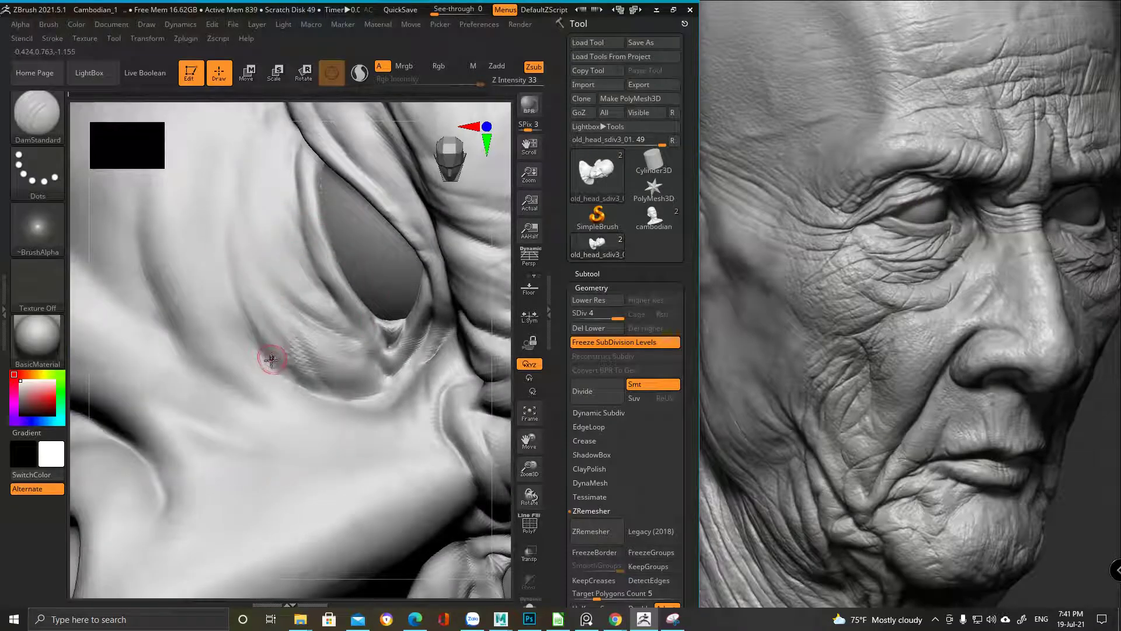
Carve short DamStandard wrinkles below the eye and the inner eye corner
right_click_drag(228, 240, 343, 283)
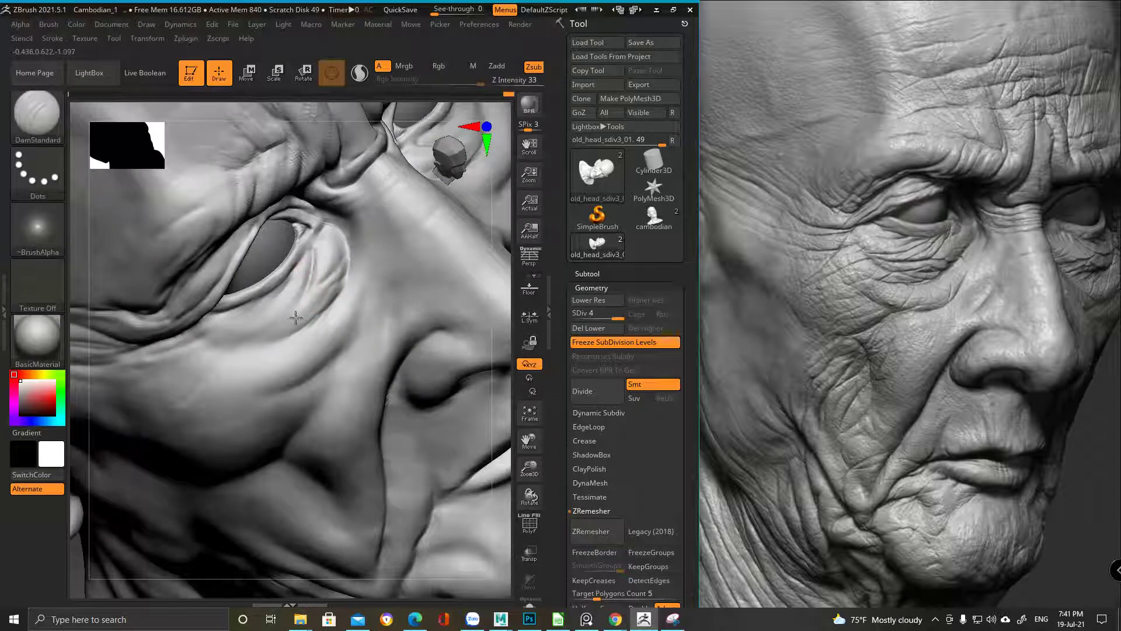
right_click(325, 301)
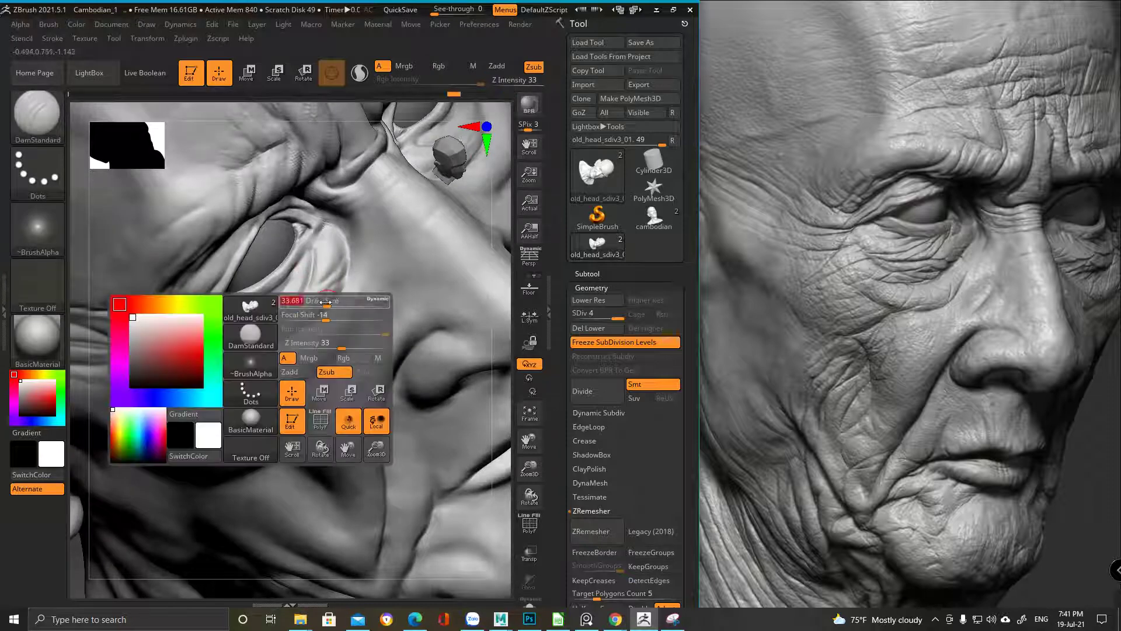
right_click_drag(326, 303, 315, 302)
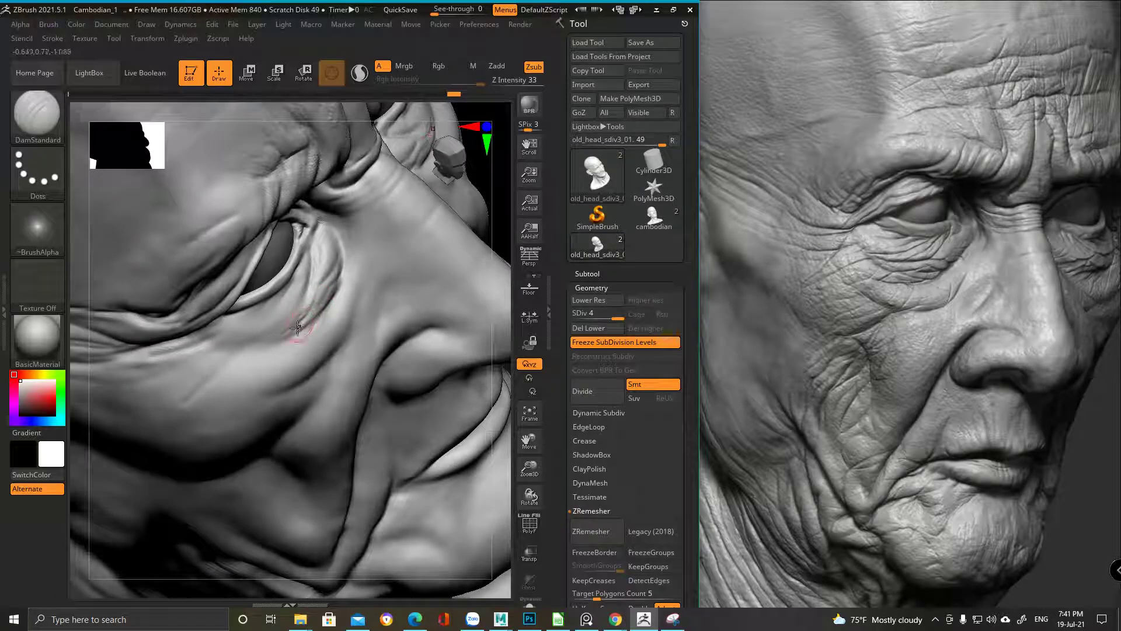
mouse_move(320, 308)
left_mouse_down()
mouse_move(290, 343)
mouse_move(298, 351)
left_mouse_up()
right_click_drag(264, 380, 261, 310)
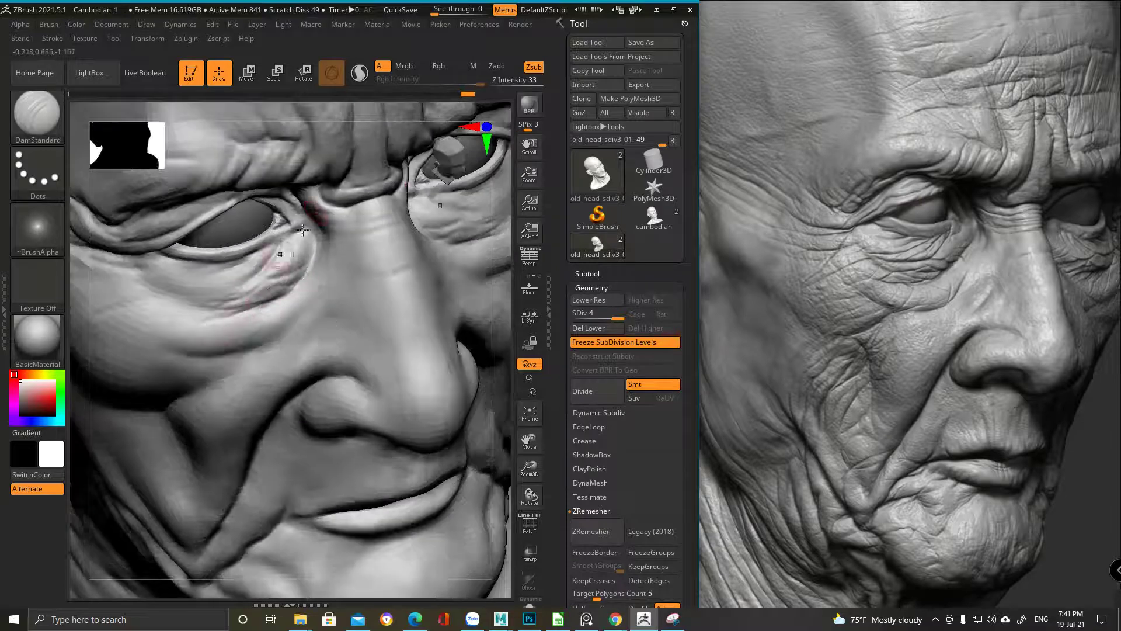
left_click_drag(304, 283, 315, 255)
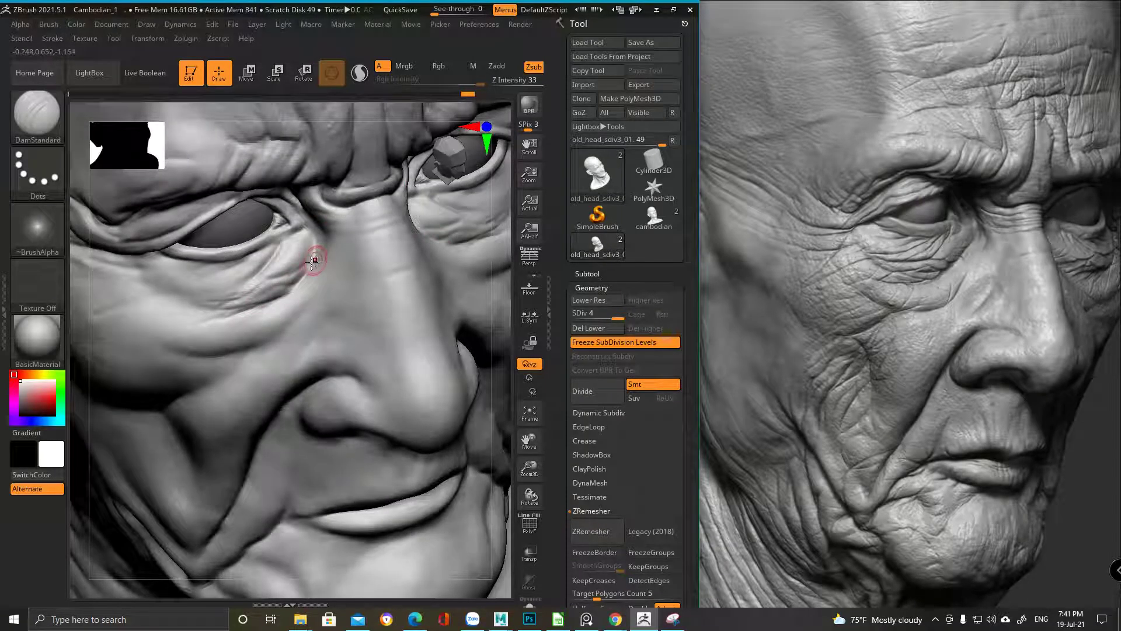
right_click_drag(296, 246, 295, 283)
left_click_drag(318, 293, 292, 309)
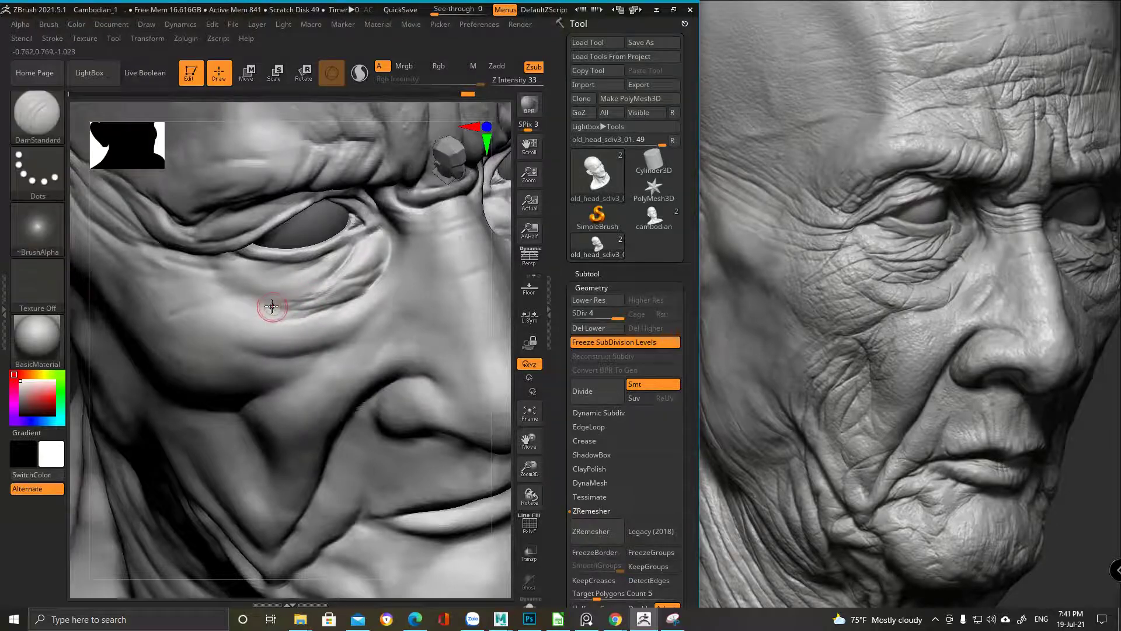
Add a faint crease across the cheek, soften it, and refine the under-eye creases
left_click_drag(245, 296, 213, 303)
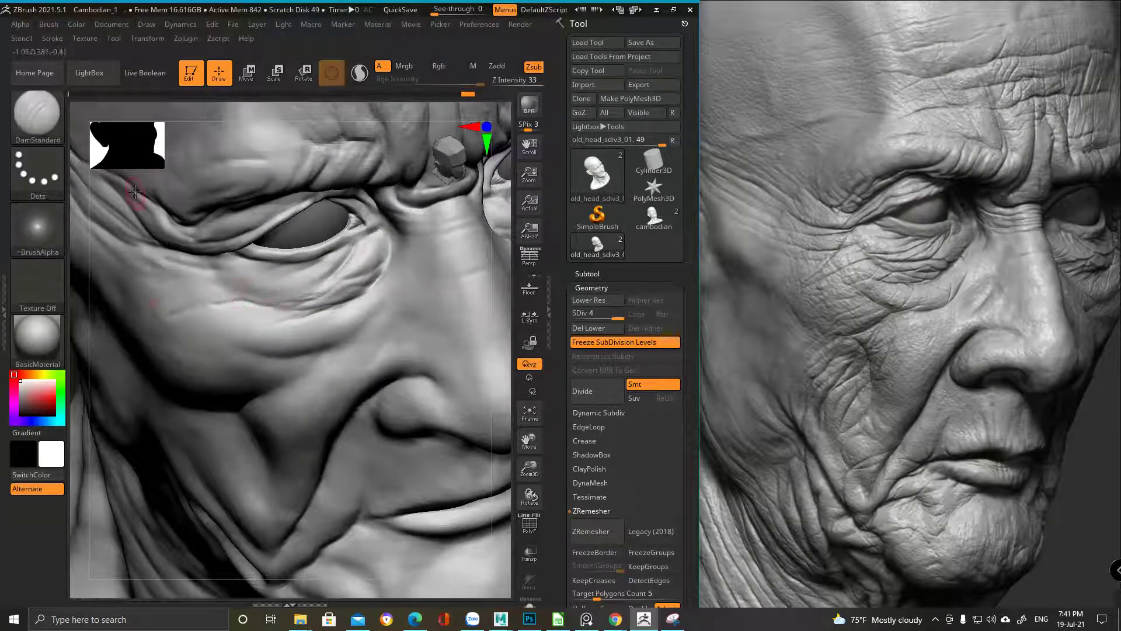
left_click_drag(325, 280, 280, 292, "shift")
mouse_move(351, 251)
left_mouse_down()
mouse_move(256, 290)
mouse_move(336, 263)
mouse_move(326, 250)
left_mouse_up()
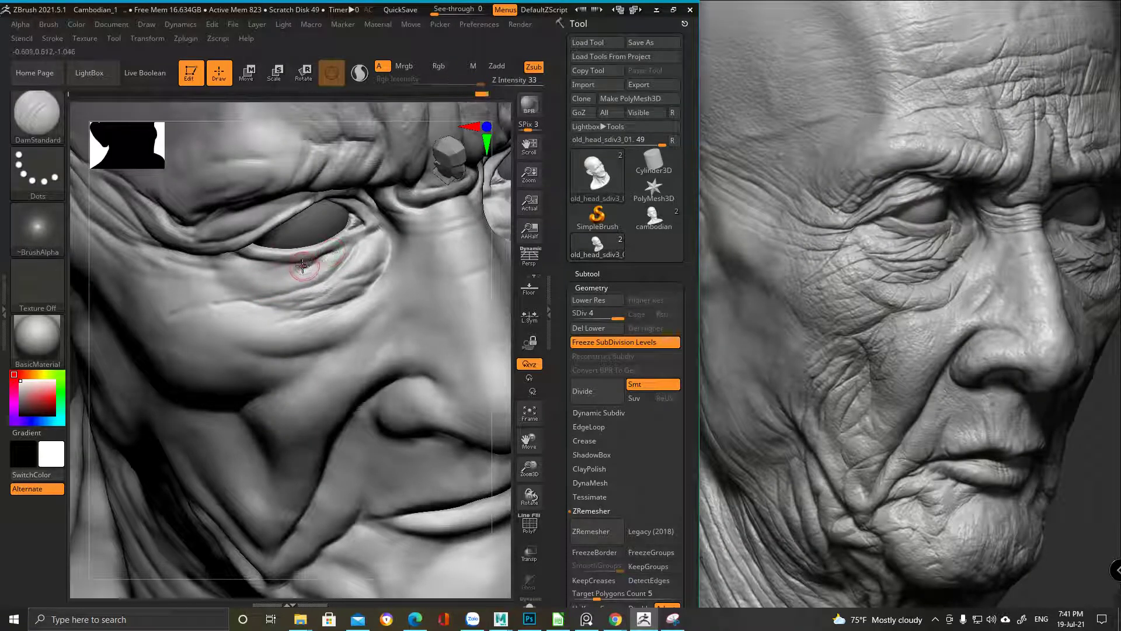
key("ctrl")
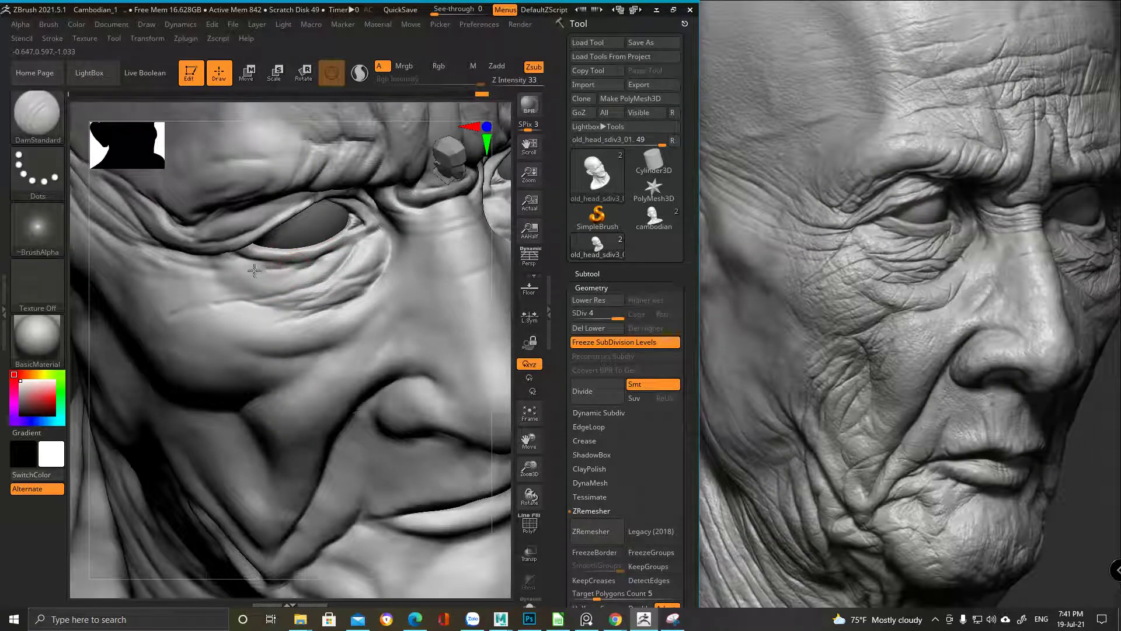
mouse_move(338, 238)
right_mouse_down("ctrl")
mouse_move(370, 169)
mouse_move(320, 200)
mouse_move(286, 315)
mouse_move(292, 304)
mouse_move(313, 318)
mouse_move(275, 284)
mouse_move(291, 273)
right_mouse_up("ctrl")
key("ctrl")
key("alt")
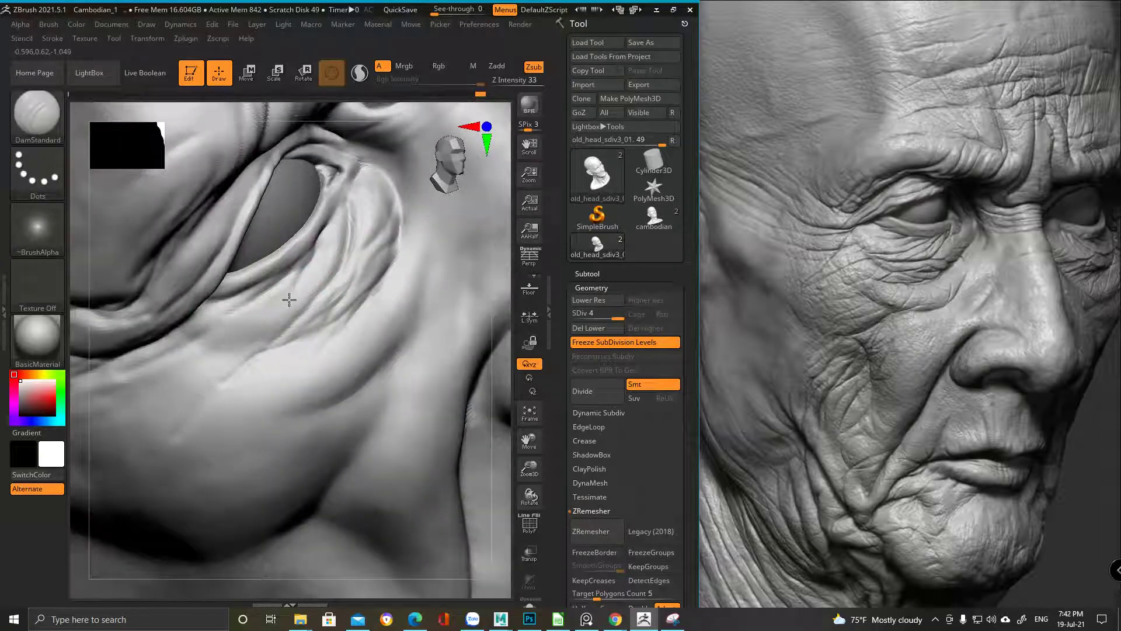
key("space")
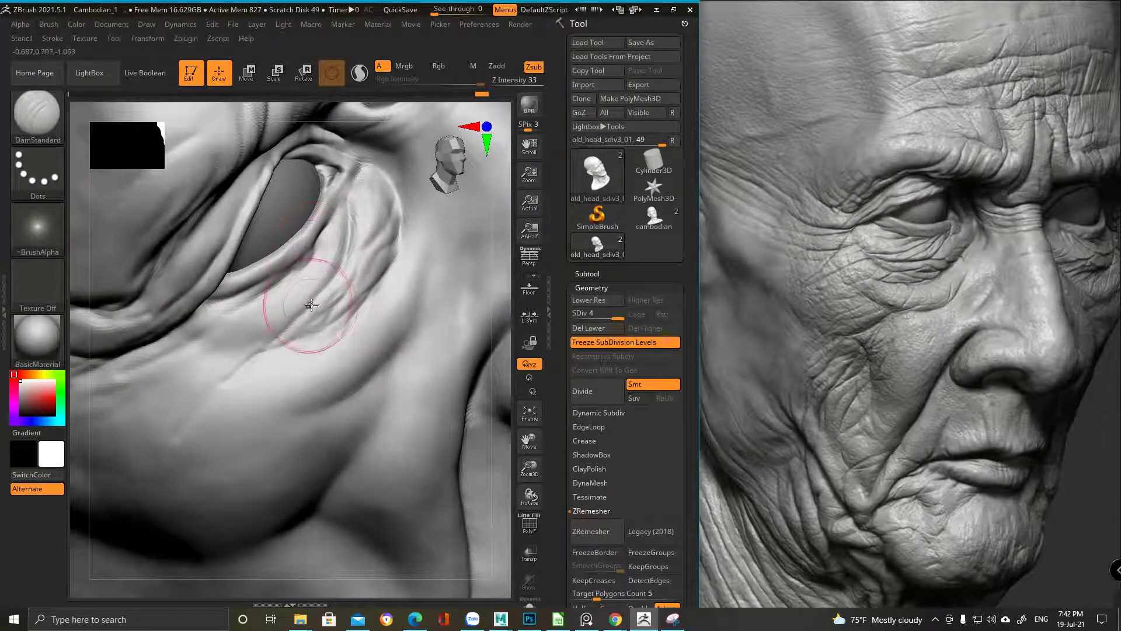
mouse_move(251, 365)
right_mouse_down("shift")
mouse_move(354, 219)
mouse_move(344, 266)
mouse_move(266, 239)
right_mouse_up("shift")
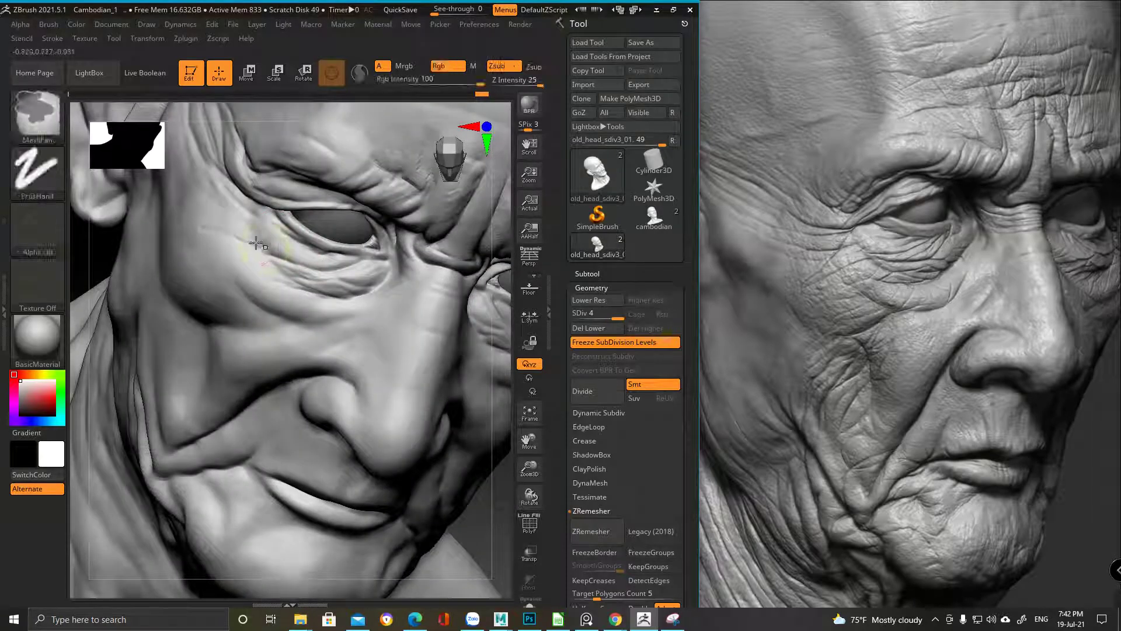
Deepen and reshape the under-eye wrinkles, then check them on the whole head
mouse_move(292, 257)
left_mouse_down()
mouse_move(269, 248)
mouse_move(302, 259)
mouse_move(272, 167)
mouse_move(295, 273)
left_mouse_up()
key("ctrl")
mouse_move(339, 245)
right_mouse_down("ctrl")
mouse_move(347, 300)
mouse_move(333, 325)
right_mouse_up("ctrl")
key("space")
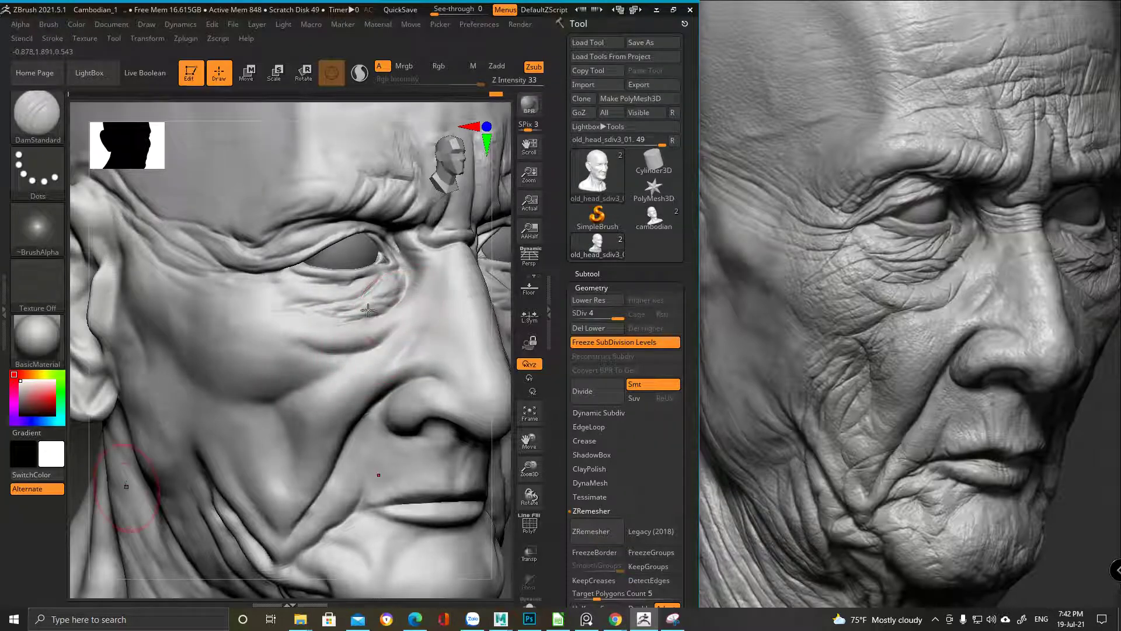
mouse_move(341, 363)
right_mouse_down()
mouse_move(327, 319)
mouse_move(353, 355)
right_mouse_up()
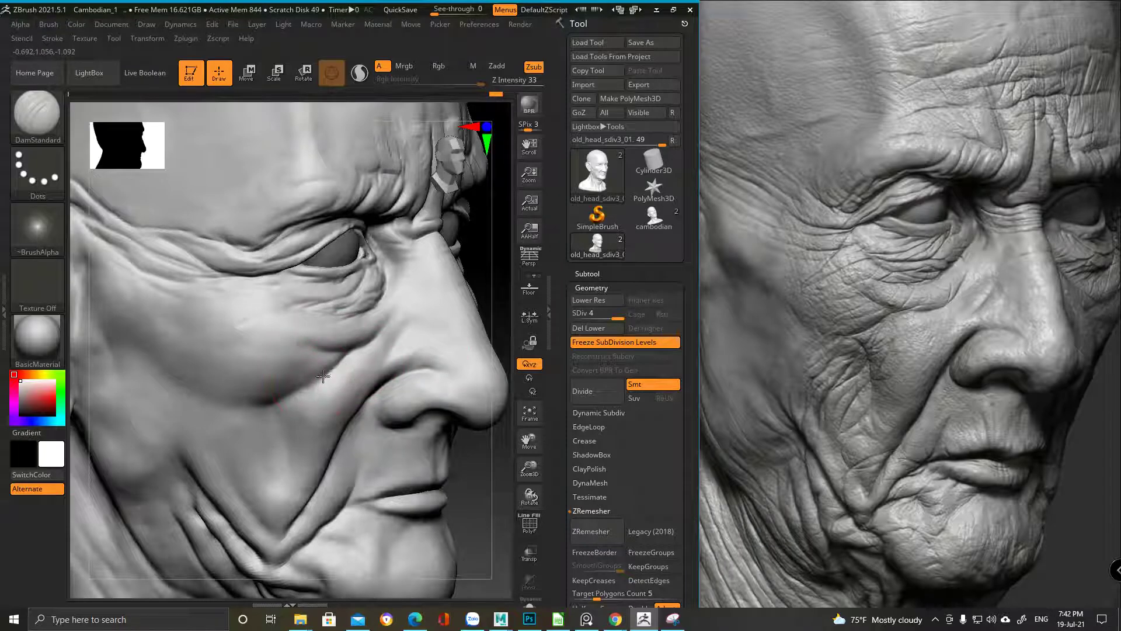
mouse_move(272, 390)
right_mouse_down()
mouse_move(326, 321)
mouse_move(401, 320)
mouse_move(413, 338)
right_mouse_up()
Reduce the DamStandard brush size and zoom in on the eye and cheek
key("space")
left_click_drag(378, 343, 352, 338)
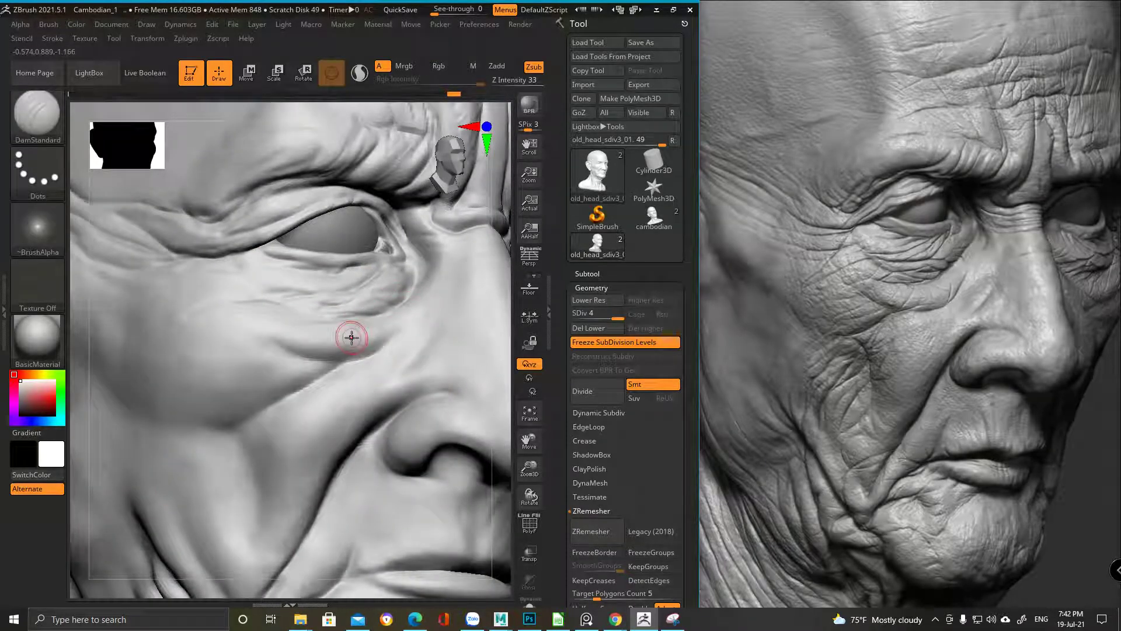
right_click_drag(344, 362, 347, 360)
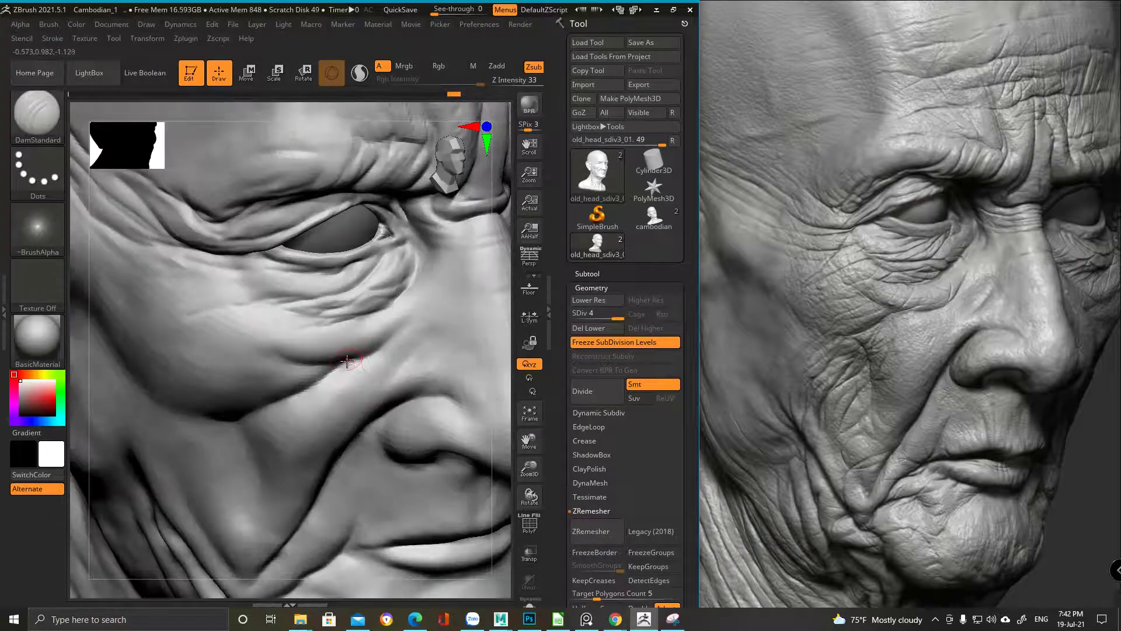
mouse_move(483, 326)
right_mouse_down("ctrl")
mouse_move(338, 318)
mouse_move(360, 361)
mouse_move(345, 344)
right_mouse_up("ctrl")
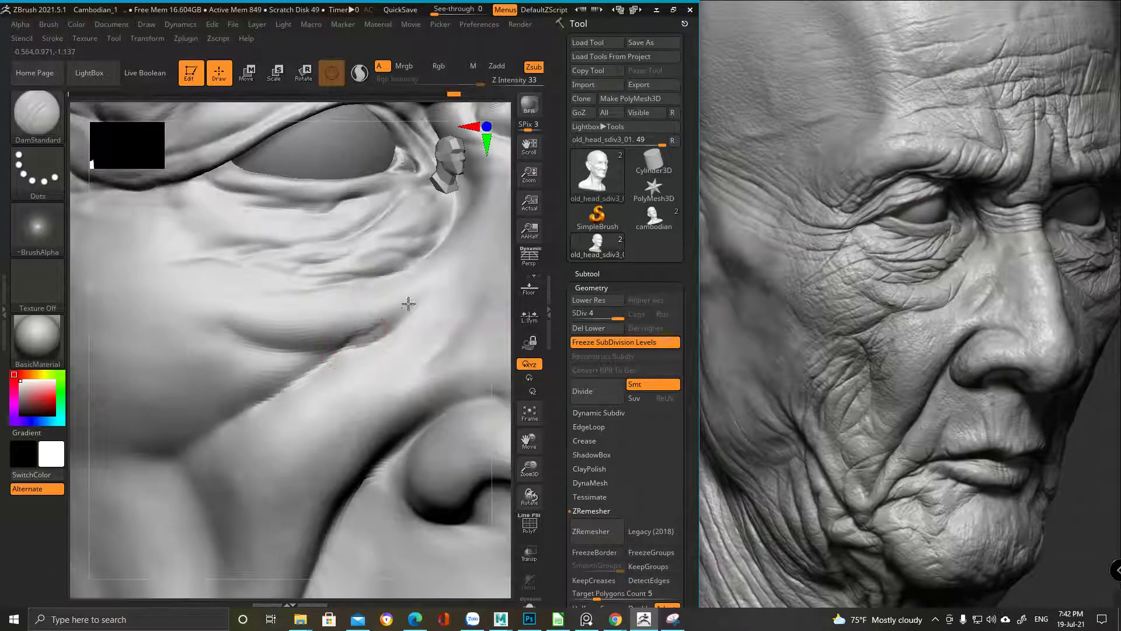
right_click_drag(398, 314, 393, 333)
right_click(393, 333)
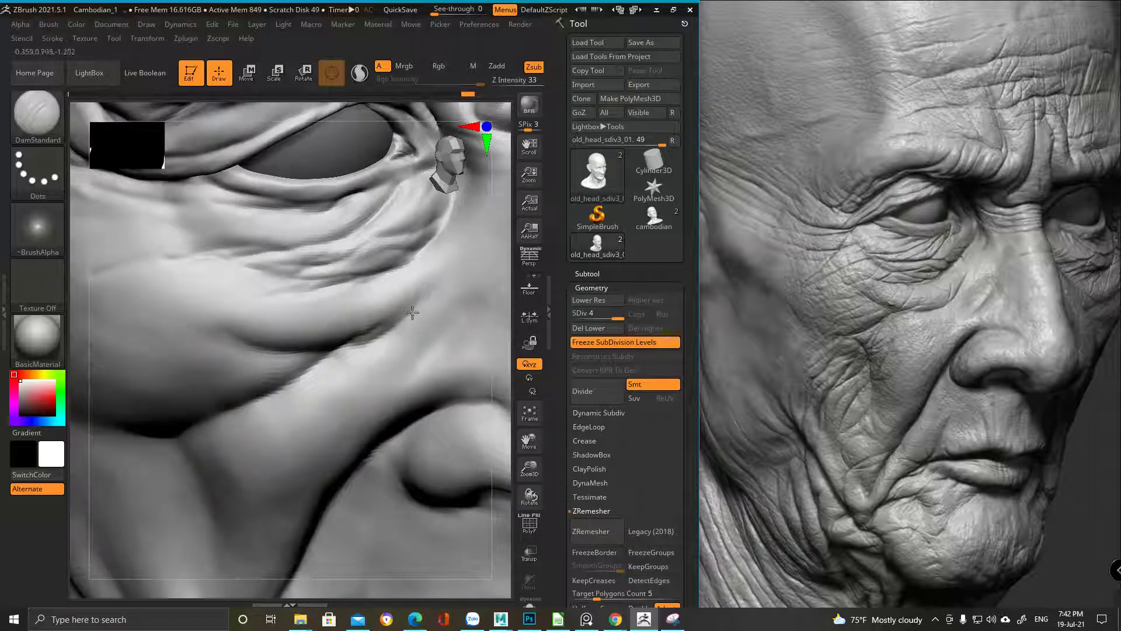
mouse_move(412, 308)
right_mouse_down("ctrl")
mouse_move(405, 273)
mouse_move(411, 303)
right_mouse_up("ctrl")
Switch back to the DamStandard carving brush
key("b")
key("s")
key("t")
key("b")
key("d")
key("s")
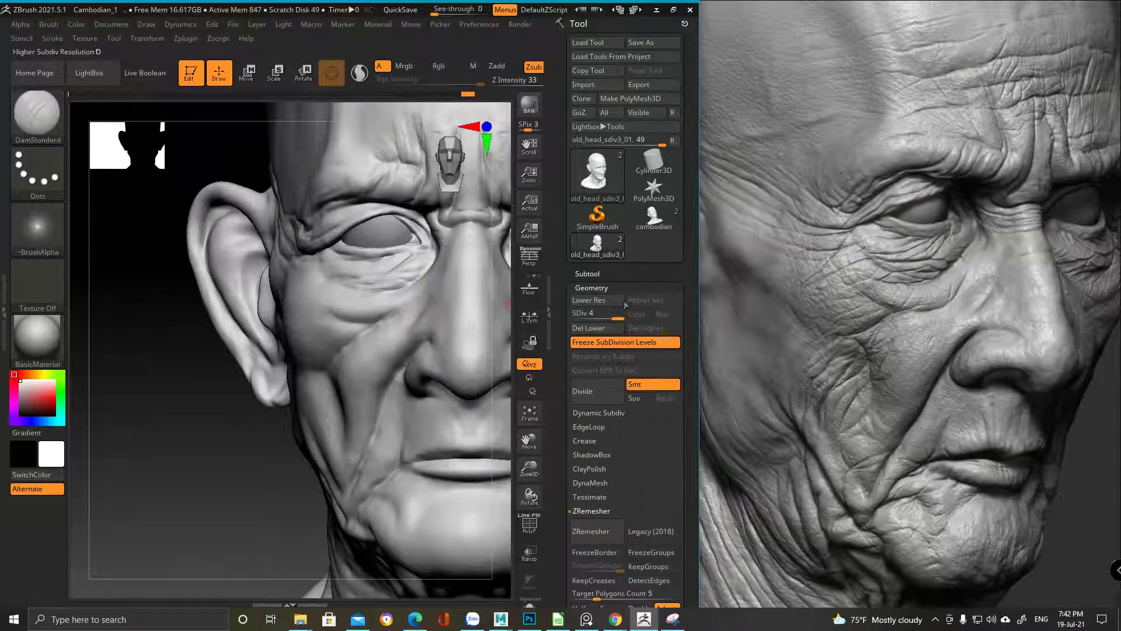
Carve an inward crease across the brow bridge between the eyes
right_click_drag(371, 251, 363, 283, "ctrl")
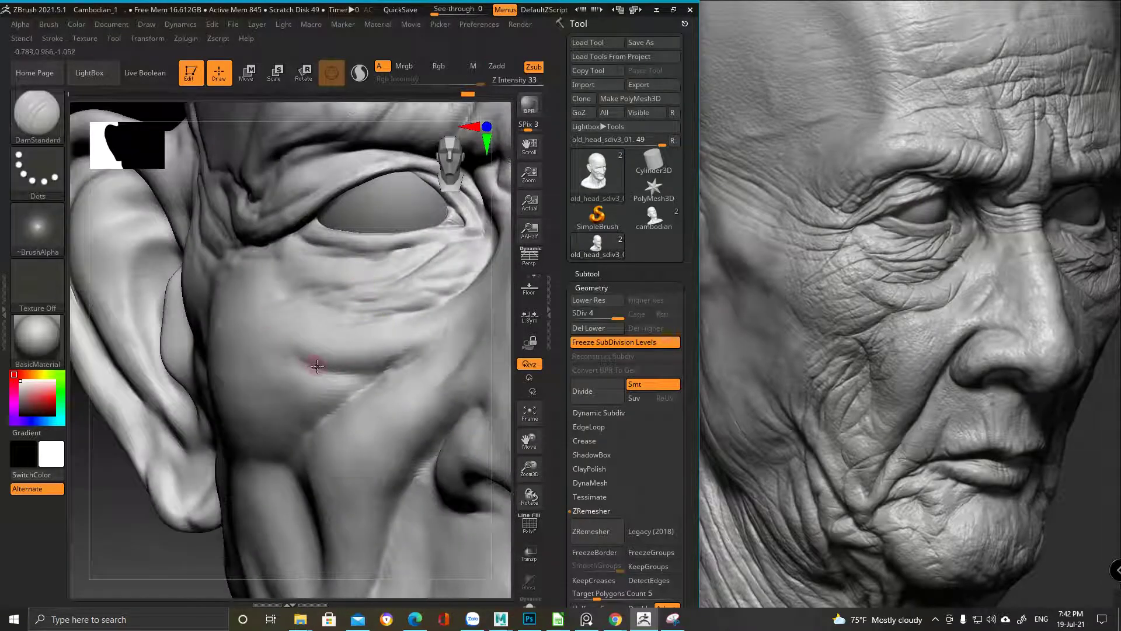
right_click_drag(317, 365, 321, 365)
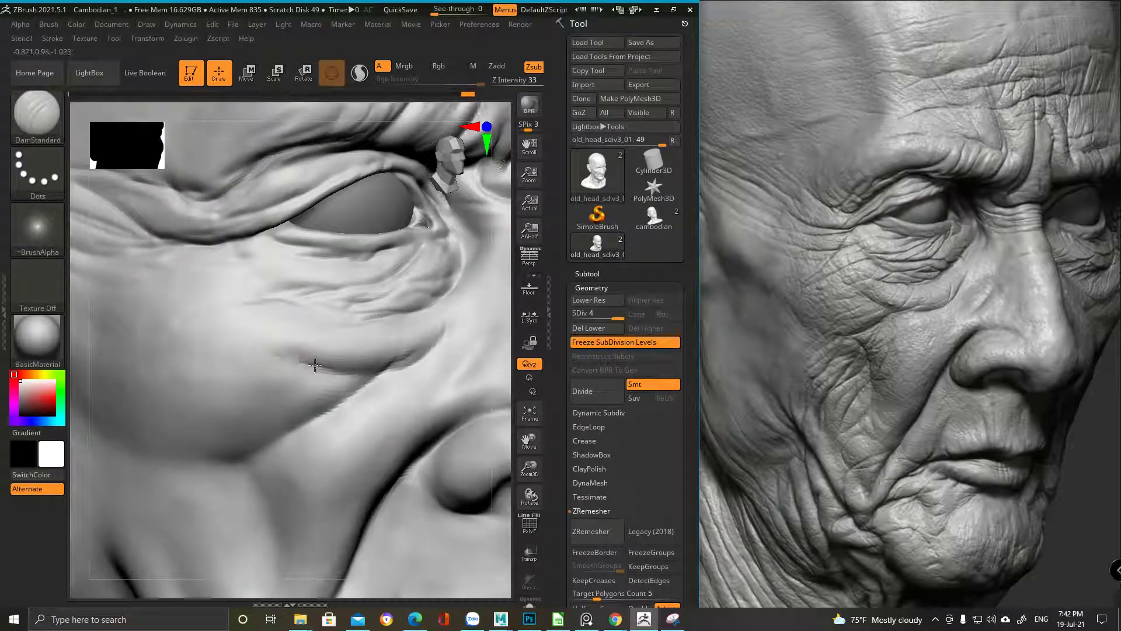
mouse_move(371, 300)
right_mouse_down()
mouse_move(392, 326)
mouse_move(343, 376)
mouse_move(254, 379)
right_mouse_up()
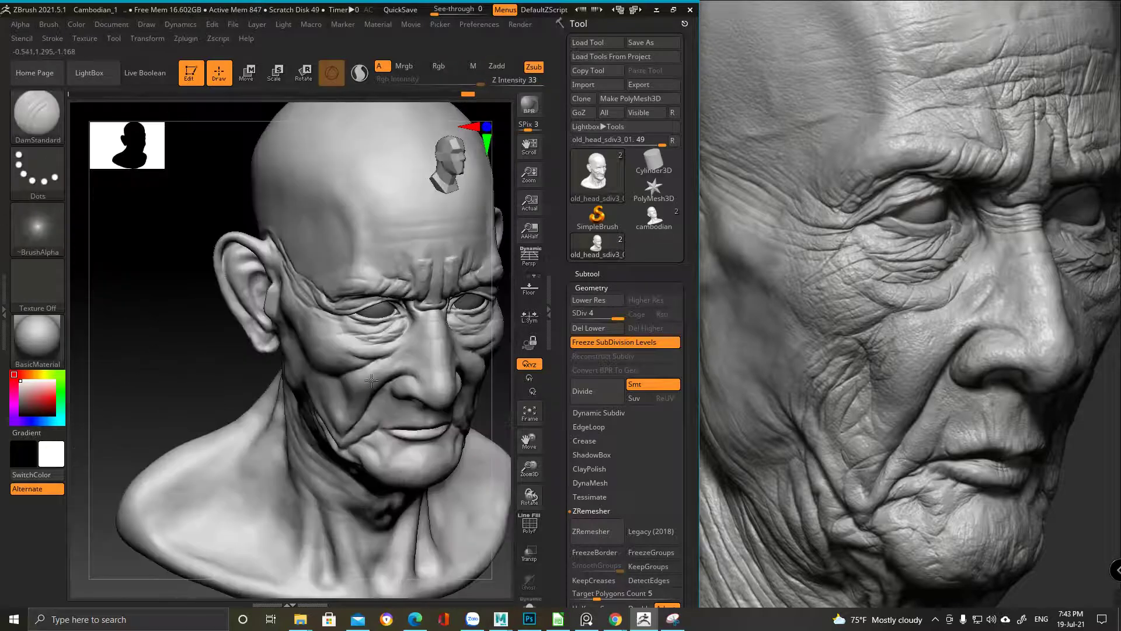
right_click_drag(371, 384, 365, 370)
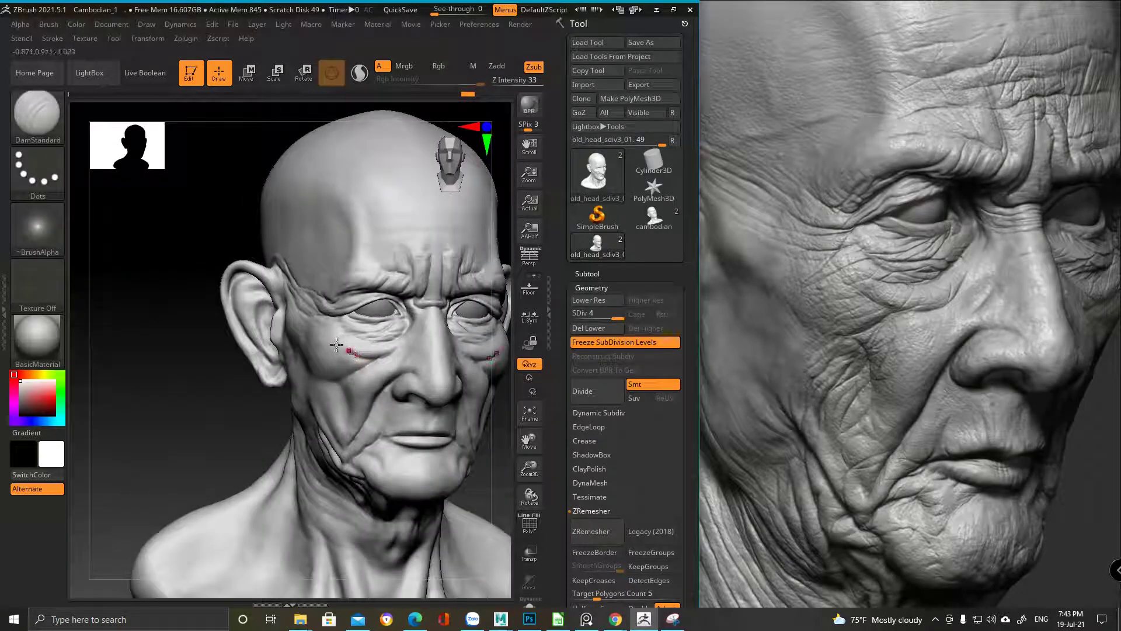
right_click_drag(331, 374, 396, 333, "ctrl")
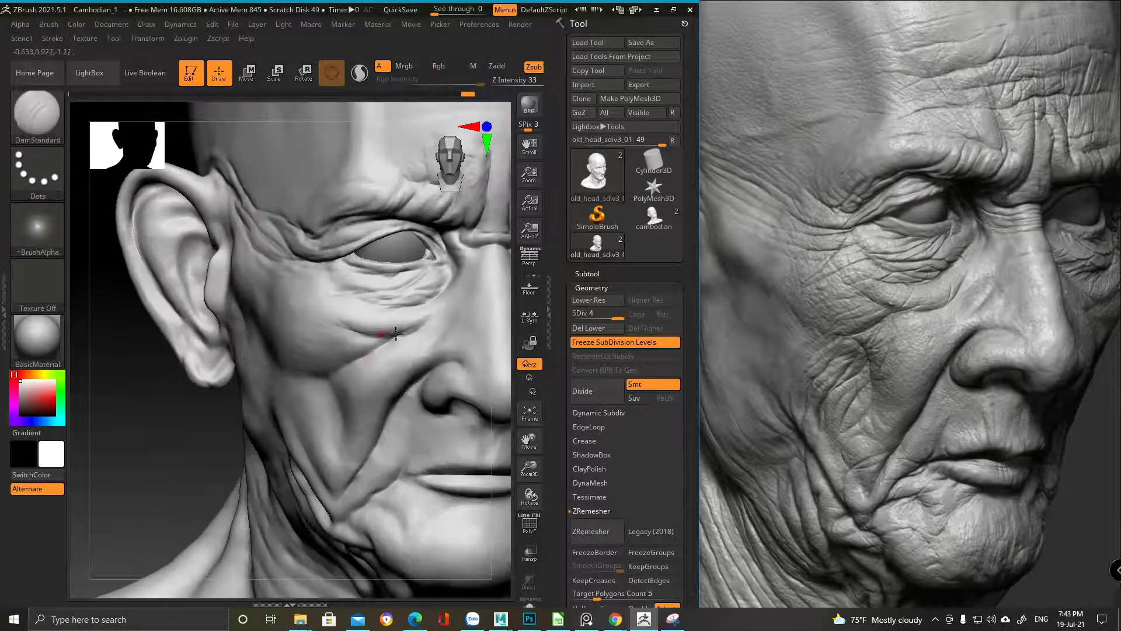
key("ctrl")
key("alt")
mouse_move(445, 296)
right_mouse_down()
mouse_move(318, 351)
mouse_move(368, 268)
mouse_move(391, 274)
right_mouse_up()
key("space")
left_click_drag(374, 252, 399, 266)
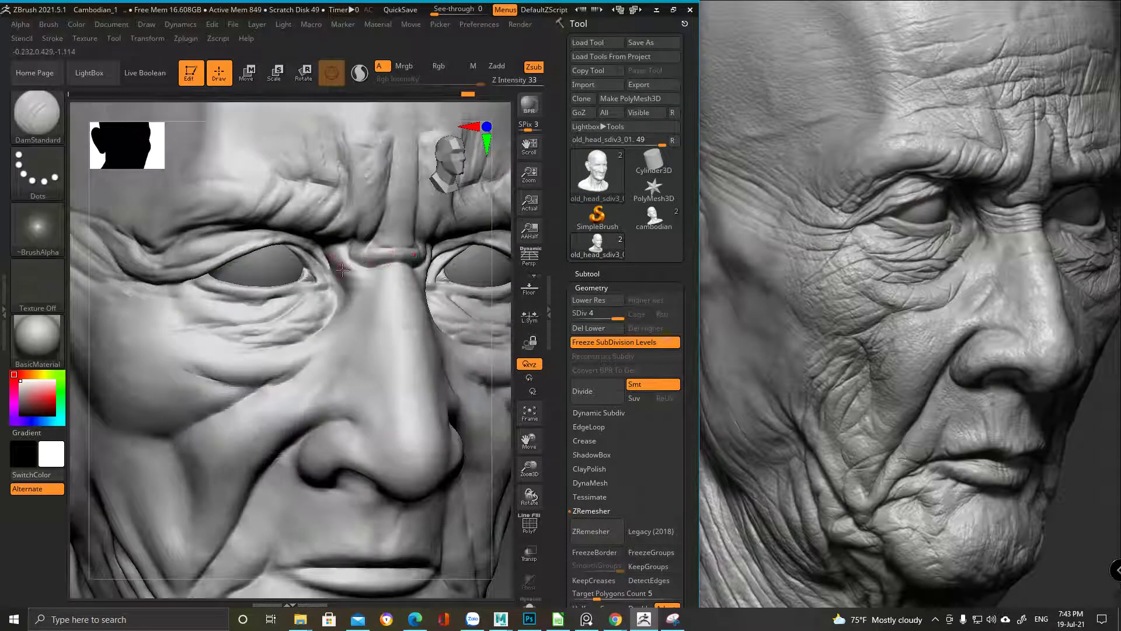
Undo the latest under-eye strokes and bring up the reference image for comparison
mouse_move(374, 274)
right_mouse_down()
mouse_move(386, 277)
mouse_move(362, 273)
mouse_move(389, 282)
mouse_move(353, 284)
right_mouse_up()
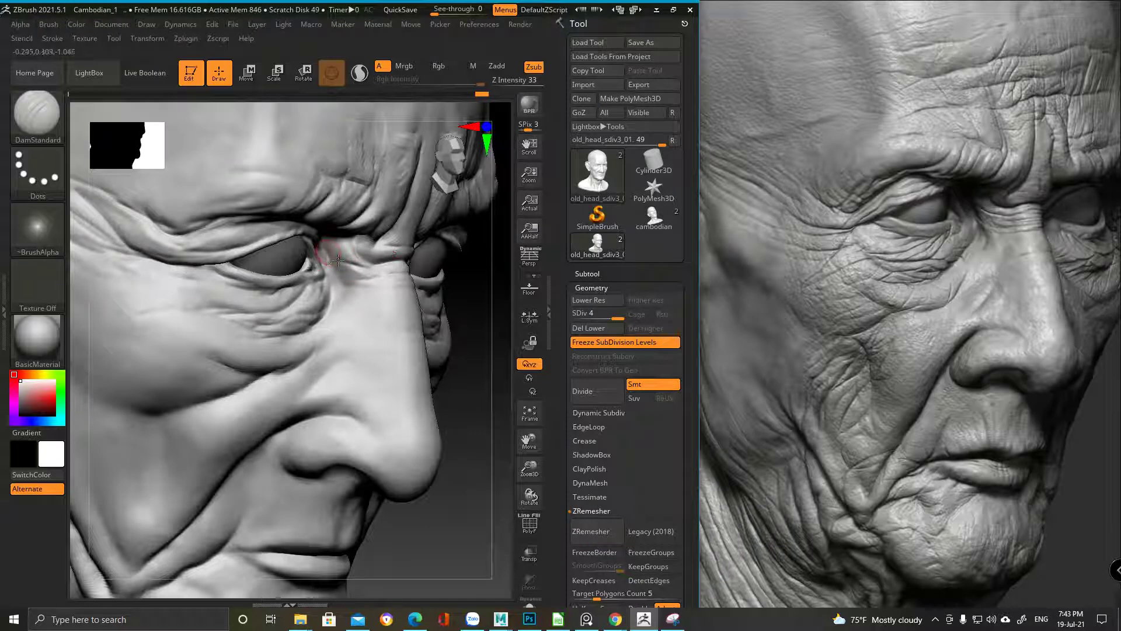
right_click_drag(400, 253, 383, 260)
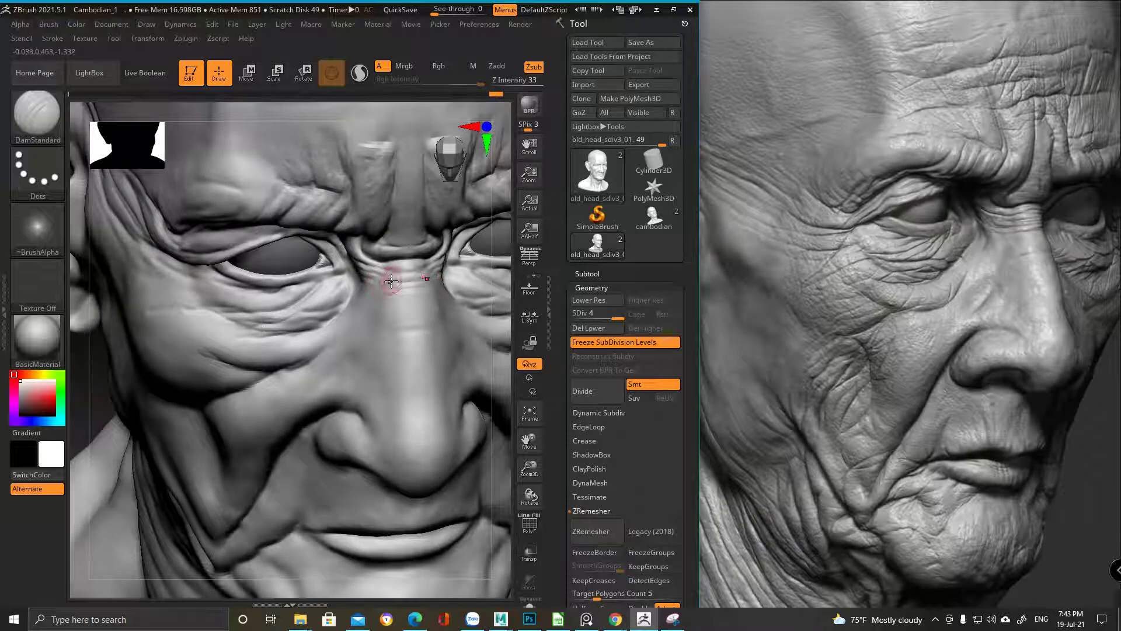
right_click_drag(386, 315, 234, 325)
mouse_move(359, 324)
right_mouse_down()
mouse_move(358, 292)
mouse_move(337, 280)
mouse_move(328, 299)
mouse_move(370, 257)
right_mouse_up()
key("space")
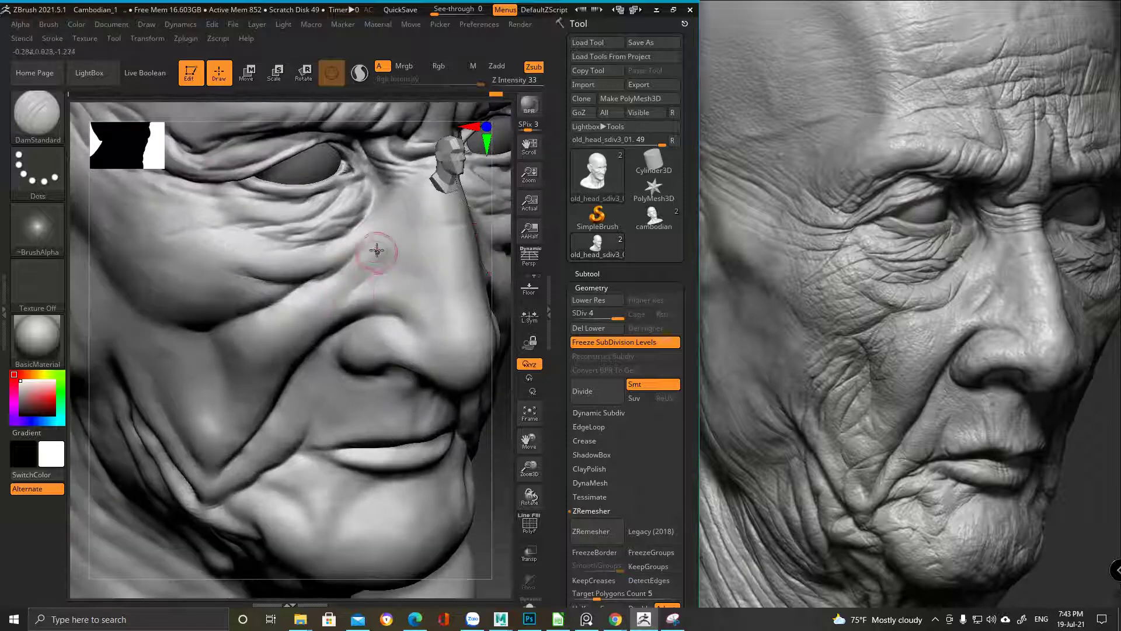
mouse_move(216, 378)
right_mouse_down()
mouse_move(363, 313)
mouse_move(343, 305)
right_mouse_up()
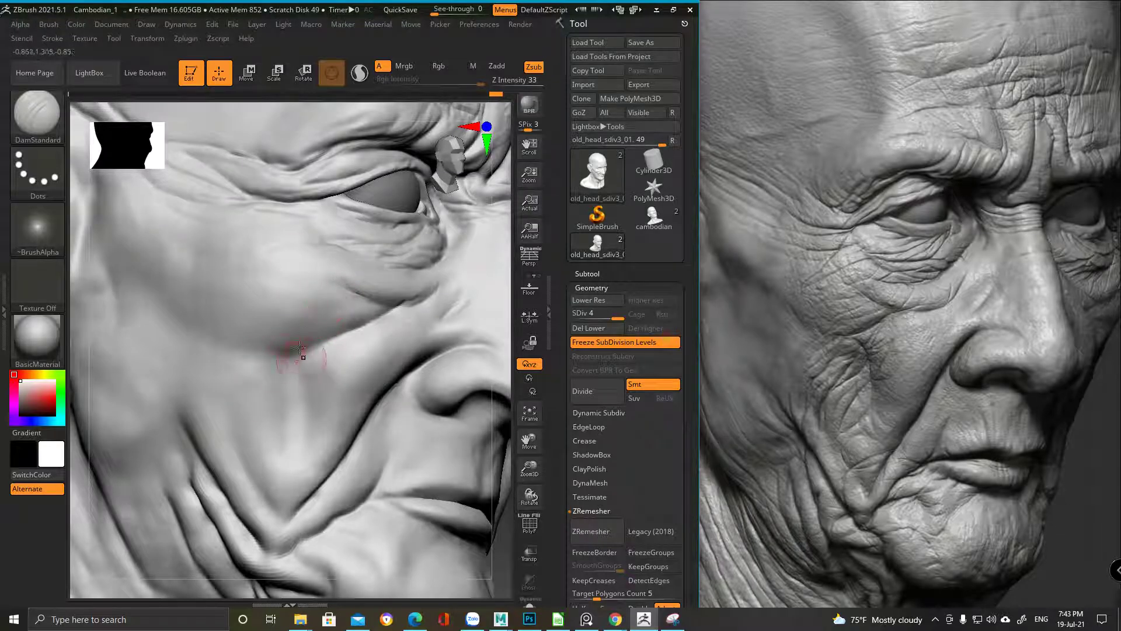
key("ctrl+z")
key("ctrl+z")
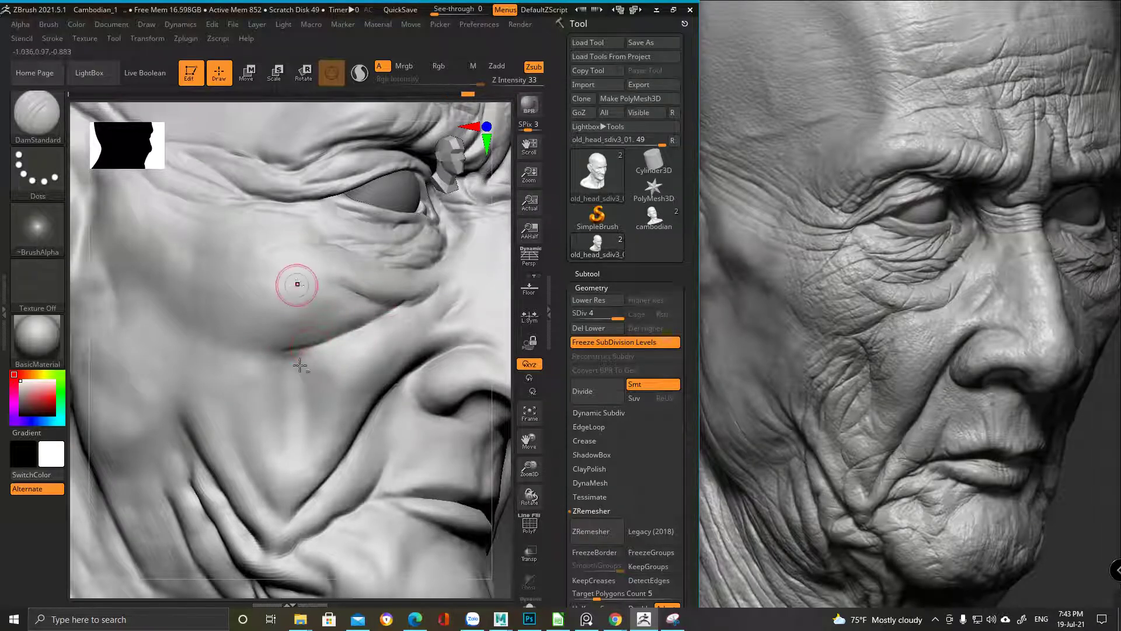
mouse_move(300, 366)
right_mouse_down("alt")
mouse_move(283, 297)
mouse_move(311, 307)
mouse_move(279, 336)
right_mouse_up("alt")
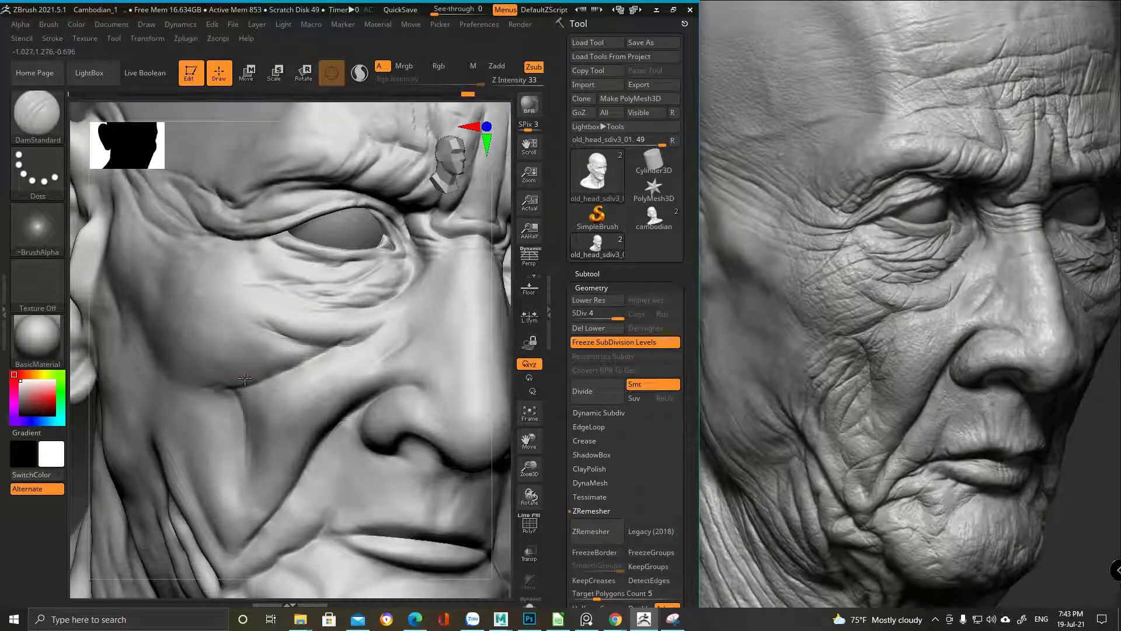
right_click_drag(245, 377, 194, 377)
left_click(863, 327)
Back in the sculpt, carve a diagonal DamStandard crease across the cheek below the eye
scroll(876, 313, "up", 4)
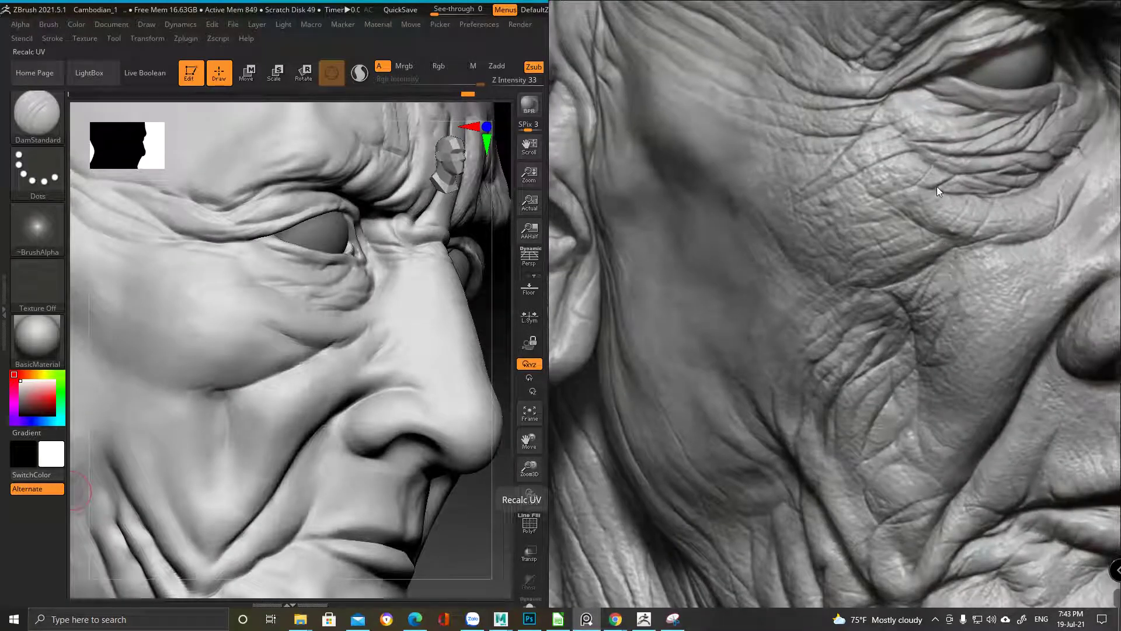
left_click(200, 380)
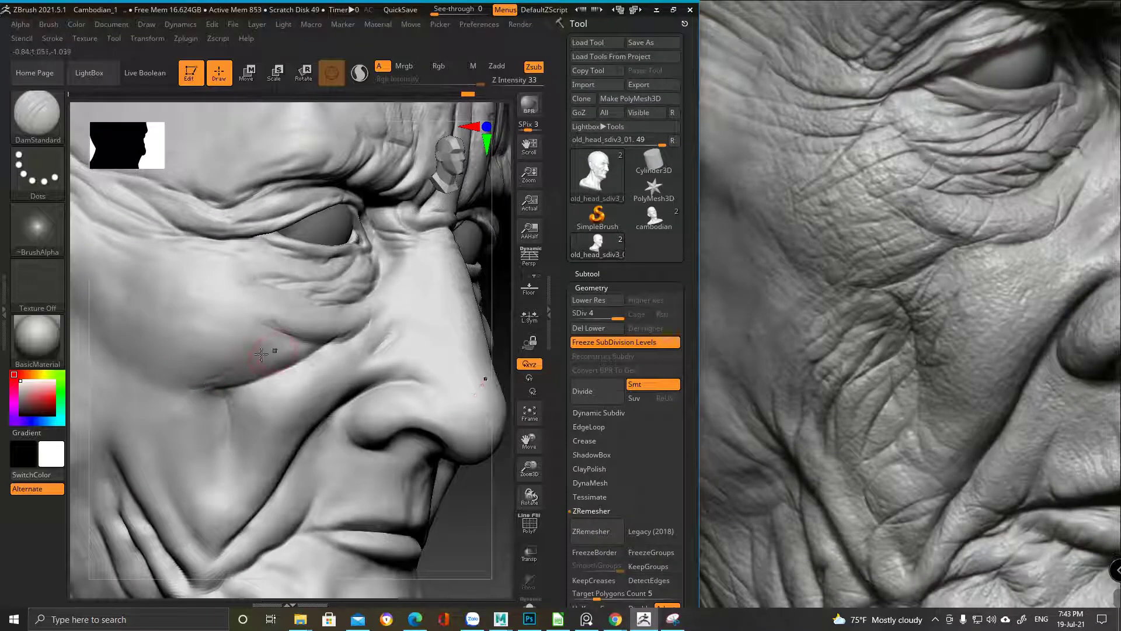
left_click_drag(213, 380, 212, 385, "shift")
right_click_drag(274, 375, 389, 296, "ctrl")
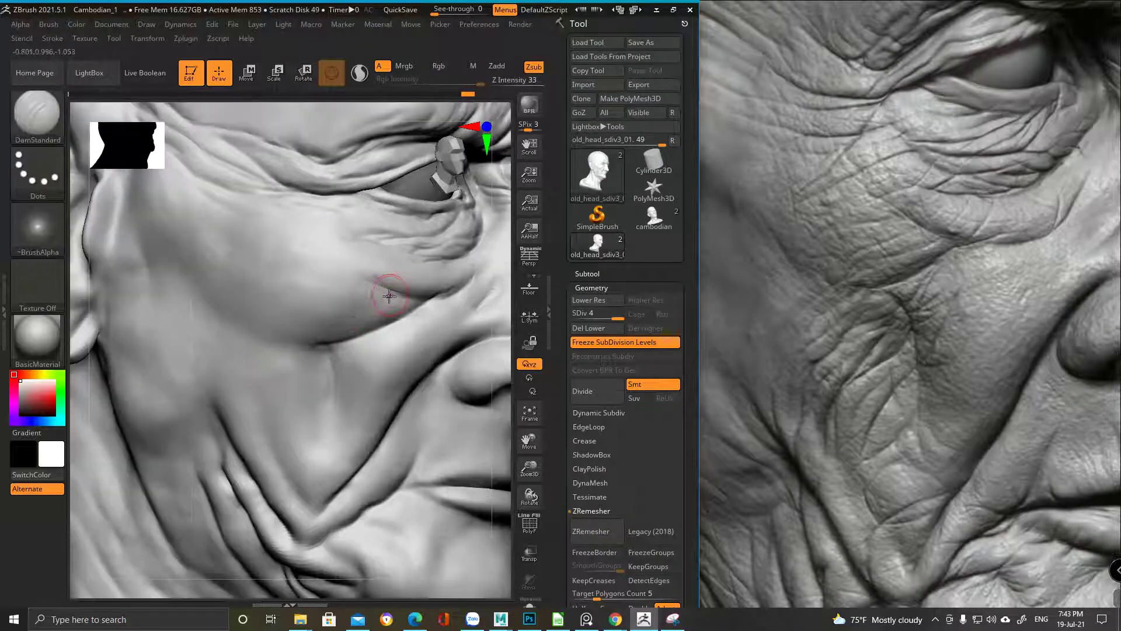
left_click_drag(395, 291, 364, 310)
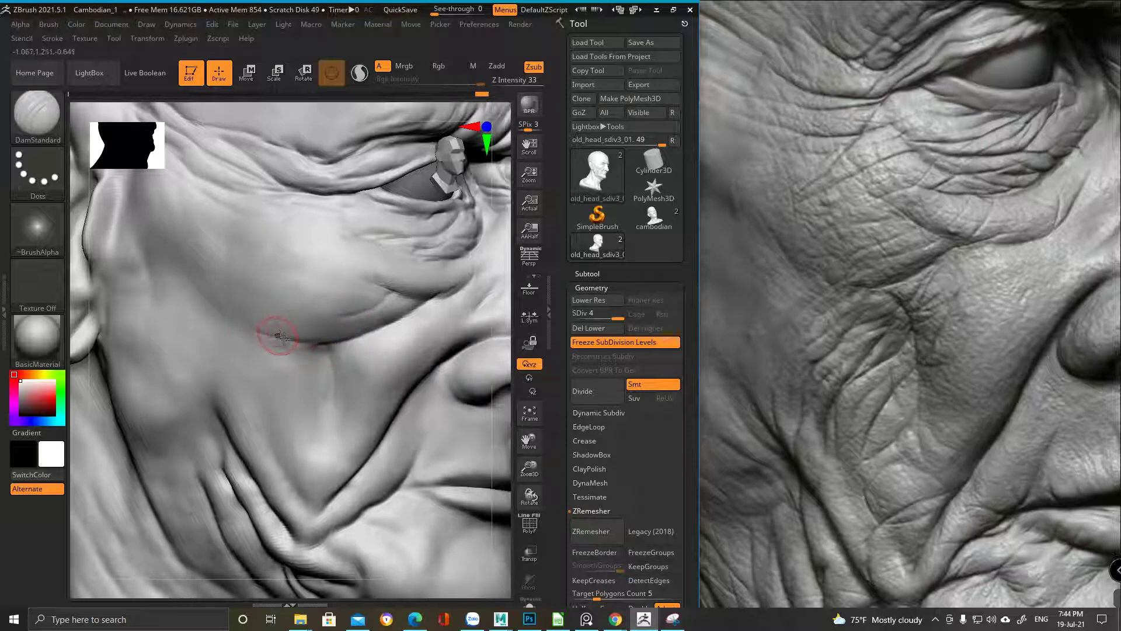
mouse_move(195, 298)
right_mouse_down()
mouse_move(247, 293)
mouse_move(231, 353)
right_mouse_up()
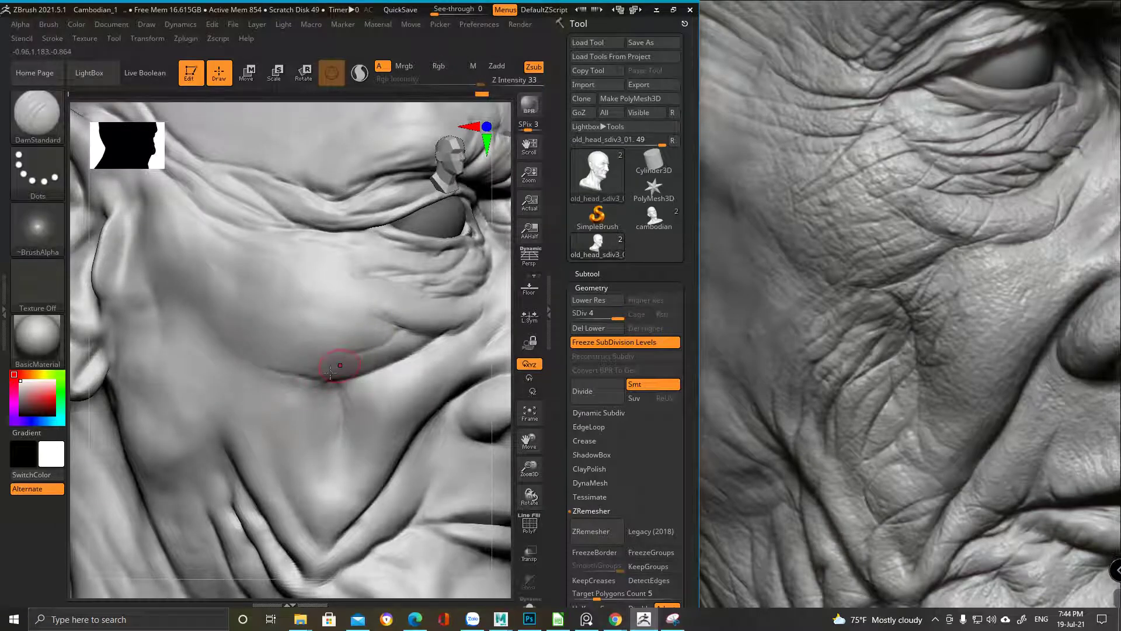
right_click_drag(338, 320, 272, 291, "alt")
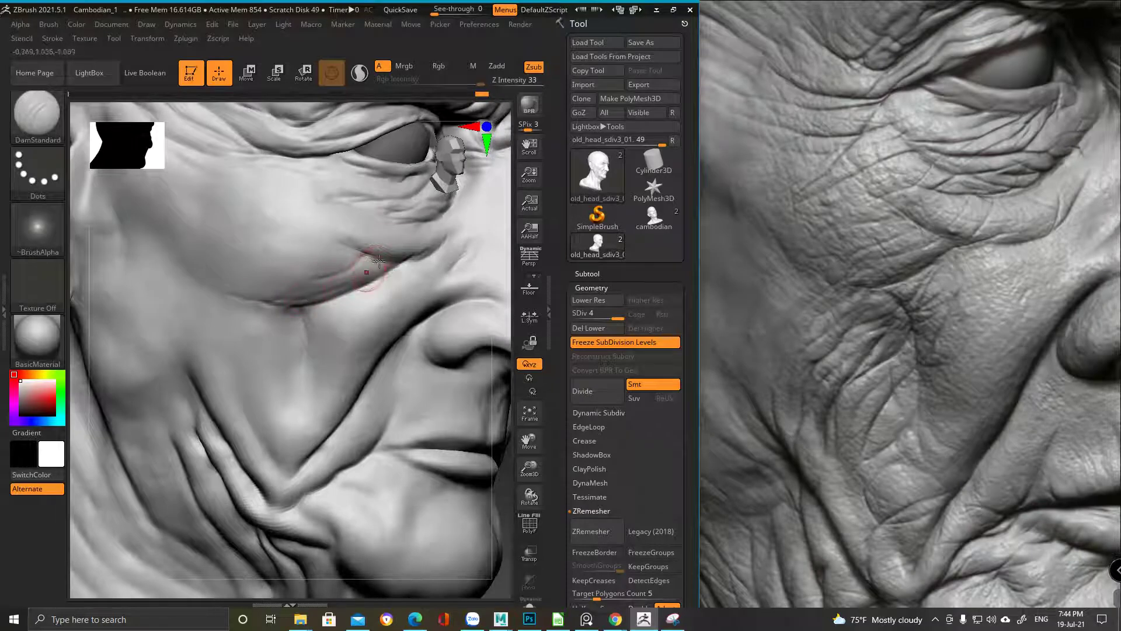
mouse_move(330, 310)
right_mouse_down()
mouse_move(347, 362)
mouse_move(343, 210)
right_mouse_up()
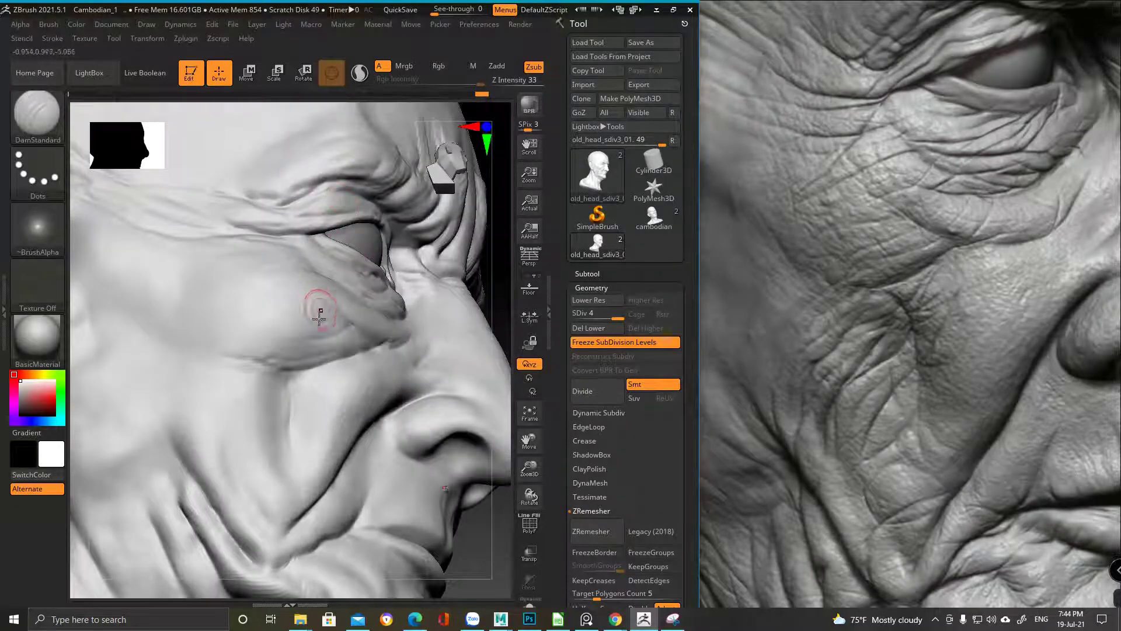
right_click_drag(321, 305, 355, 321)
Pick ClayBuildup briefly, then reselect DamStandard and bring the eye and cheek into view
key("b")
left_click(470, 57)
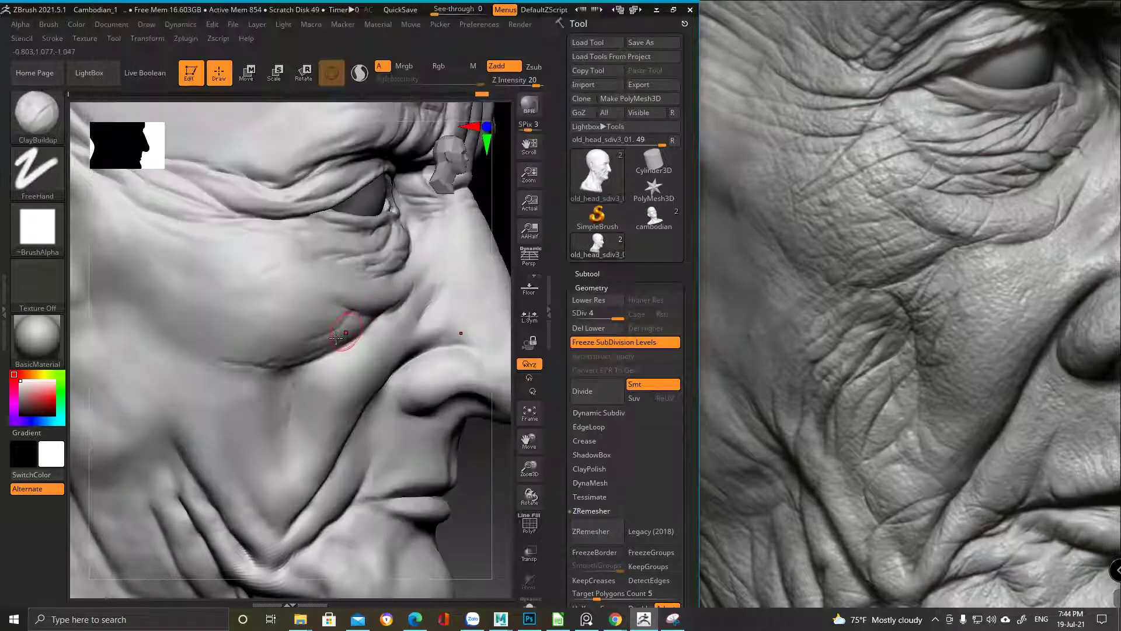
key("shift")
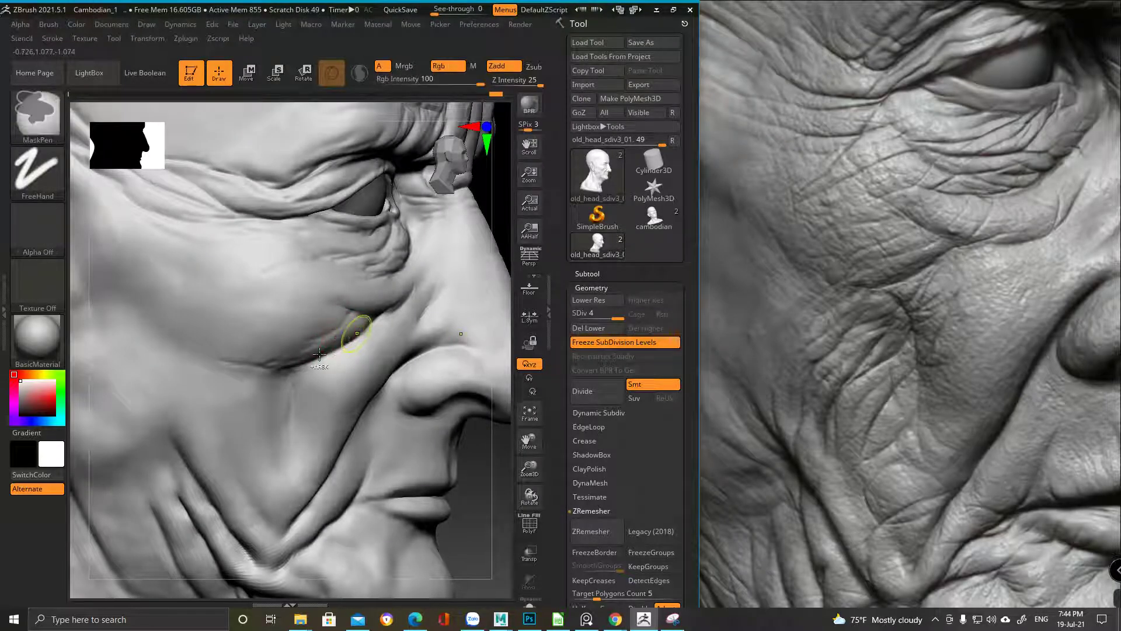
right_click_drag(388, 306, 326, 253)
right_click_drag(313, 315, 380, 64)
key("b")
key("d")
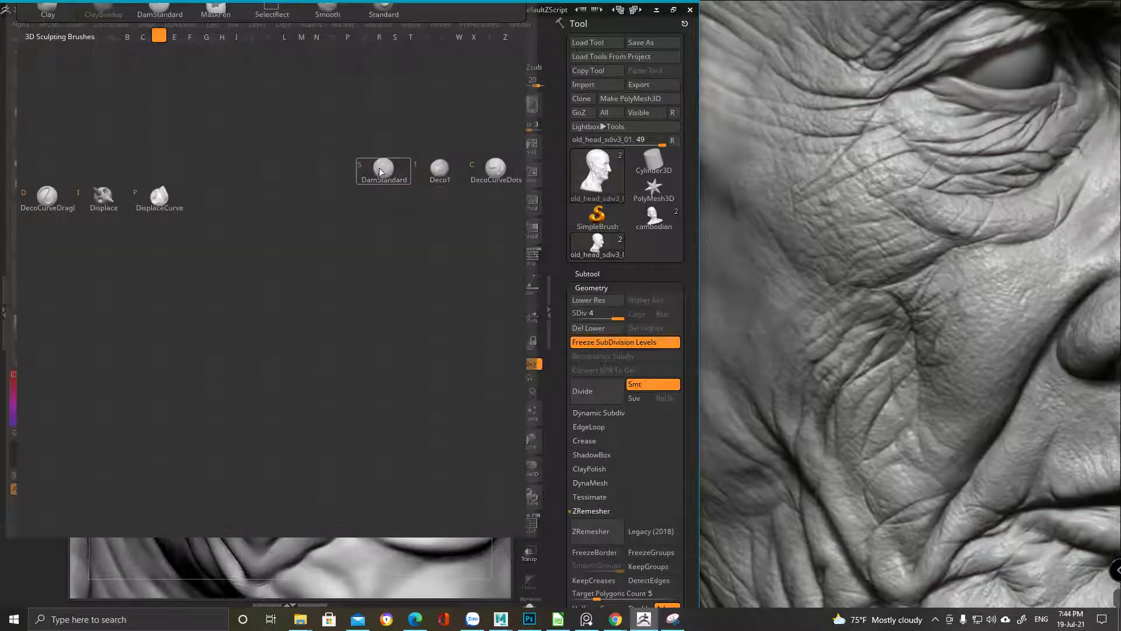
key("s")
right_click_drag(287, 327, 270, 278)
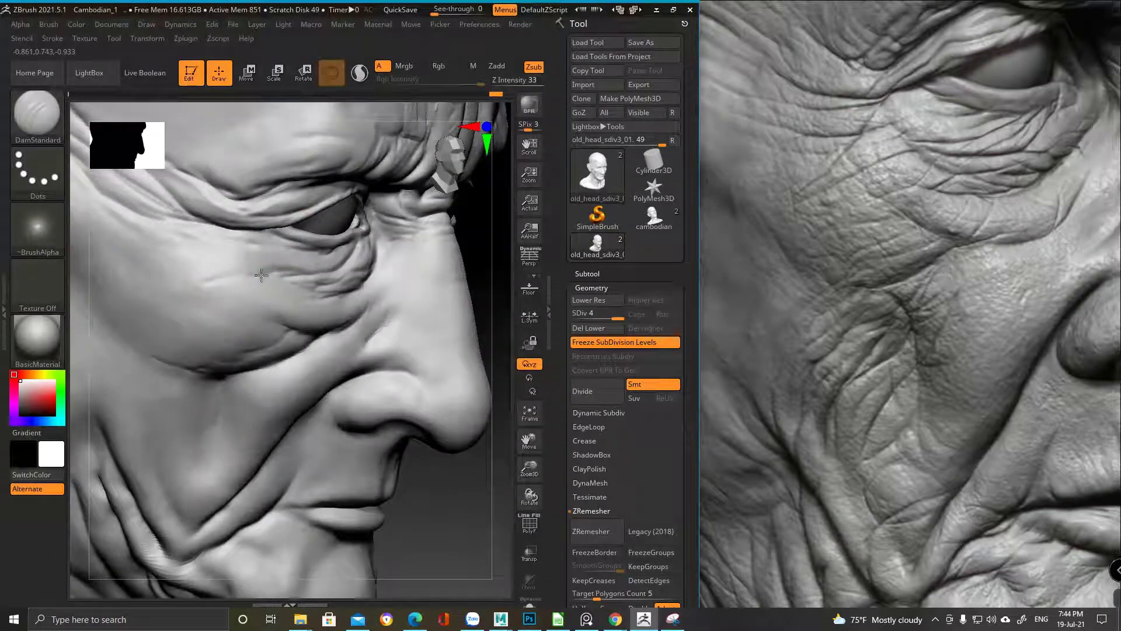
right_click_drag(219, 228, 310, 267)
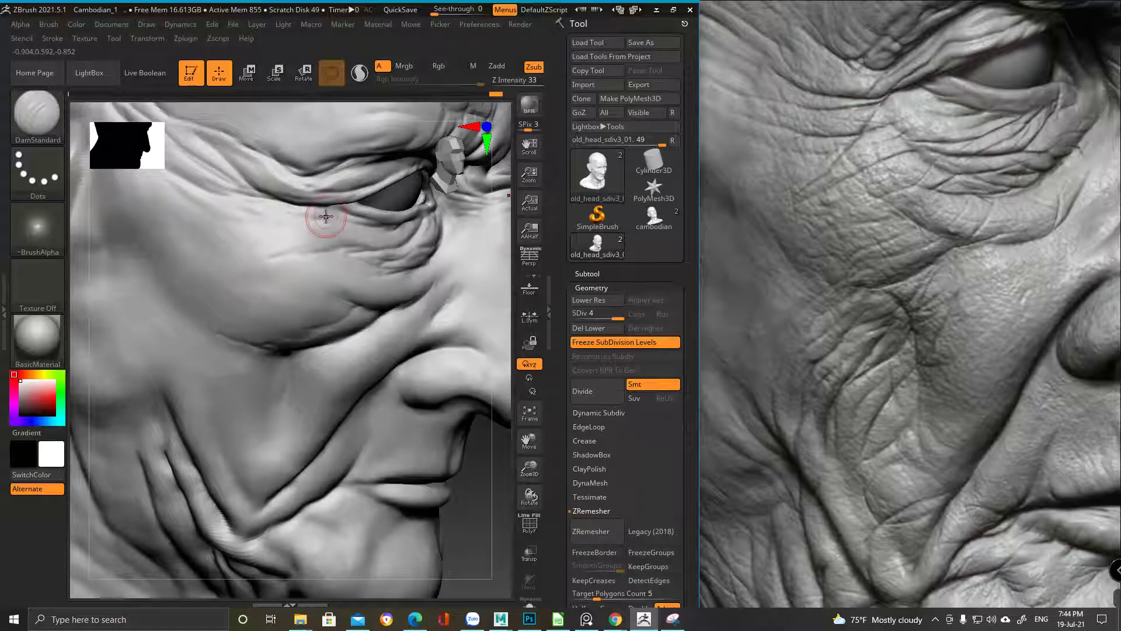
mouse_move(329, 195)
right_mouse_down()
mouse_move(272, 199)
mouse_move(363, 213)
mouse_move(408, 205)
mouse_move(357, 242)
mouse_move(486, 274)
right_mouse_up()
Zoom in on the left eye and cheek and shrink the DamStandard size considerably
key("space")
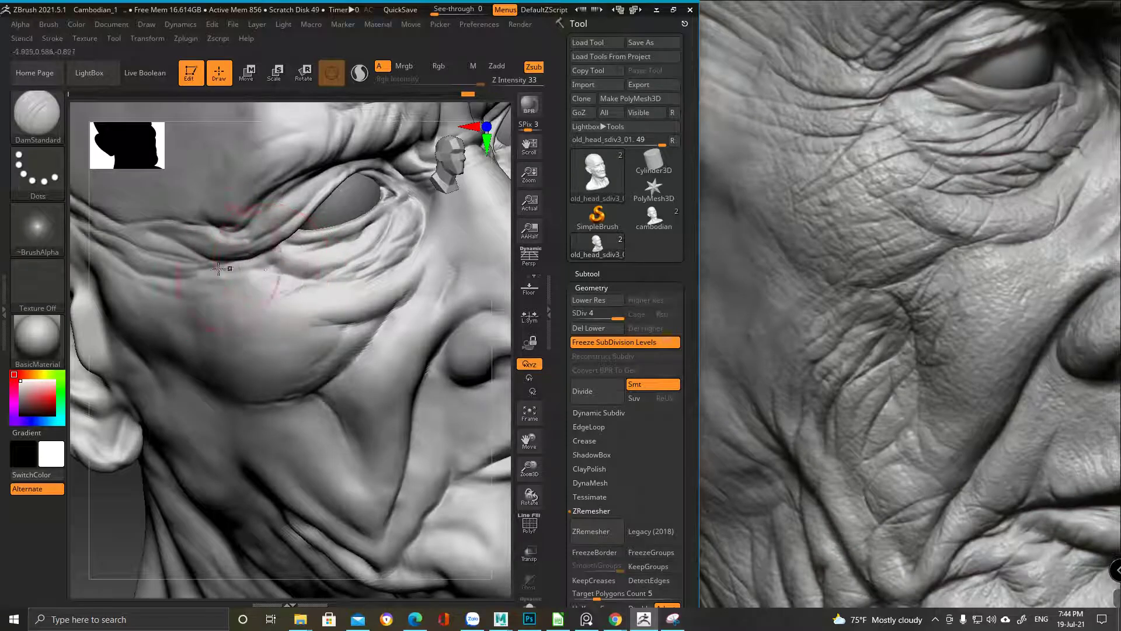
key("space")
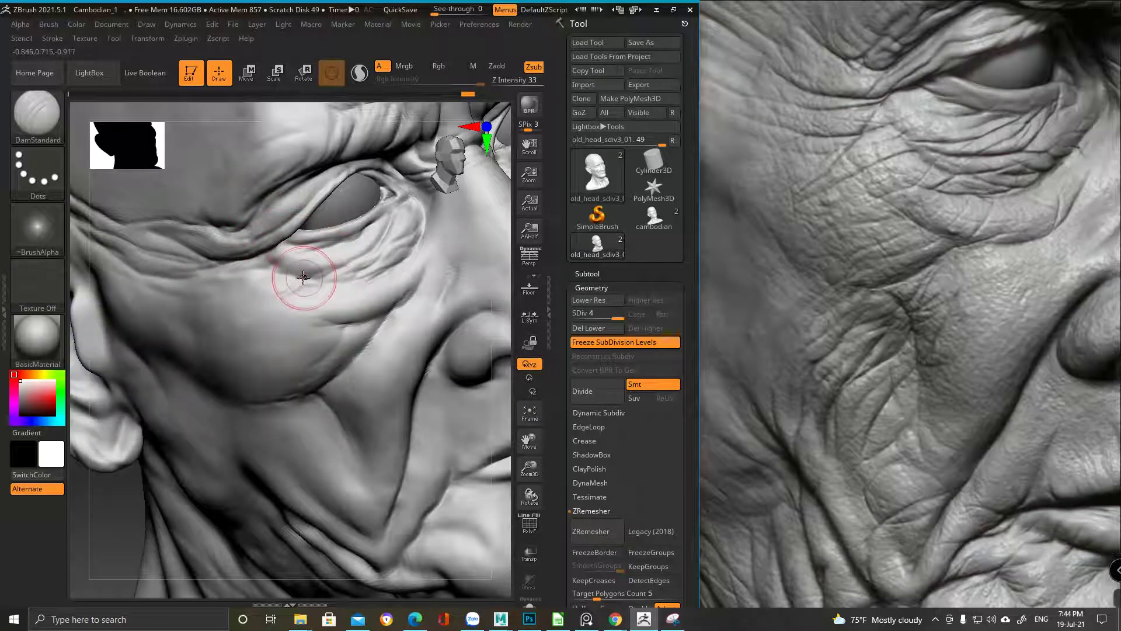
mouse_move(311, 336)
right_mouse_down()
mouse_move(296, 301)
mouse_move(348, 267)
mouse_move(269, 197)
mouse_move(349, 185)
mouse_move(404, 314)
mouse_move(355, 346)
right_mouse_up()
key("space")
key("ctrl")
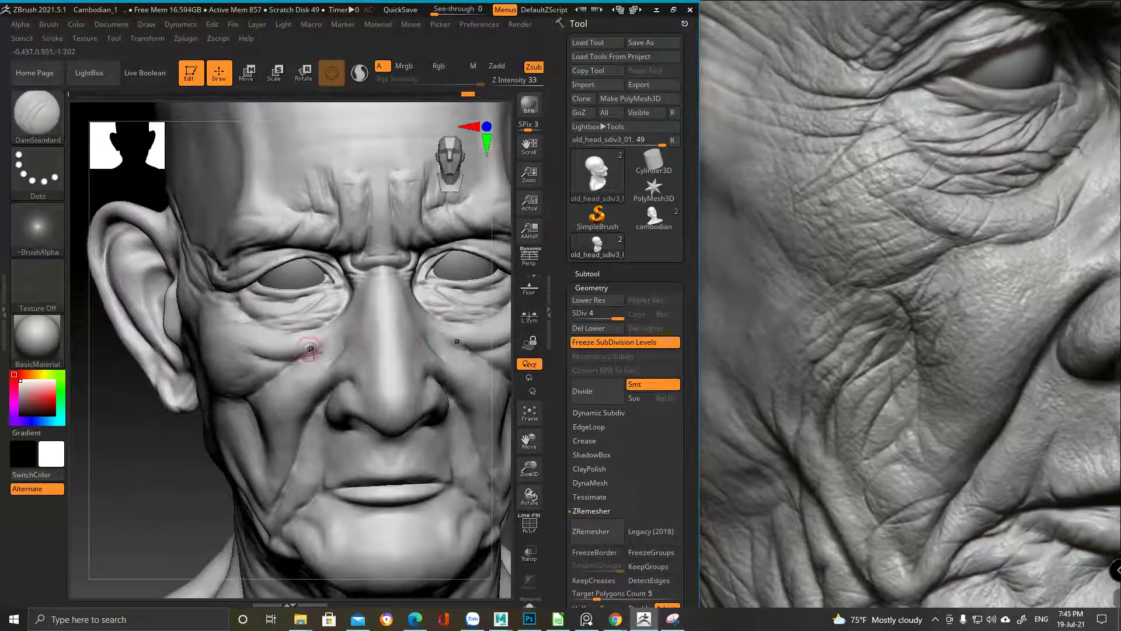
mouse_move(328, 292)
right_mouse_down("ctrl")
mouse_move(325, 320)
mouse_move(431, 263)
right_mouse_up("ctrl")
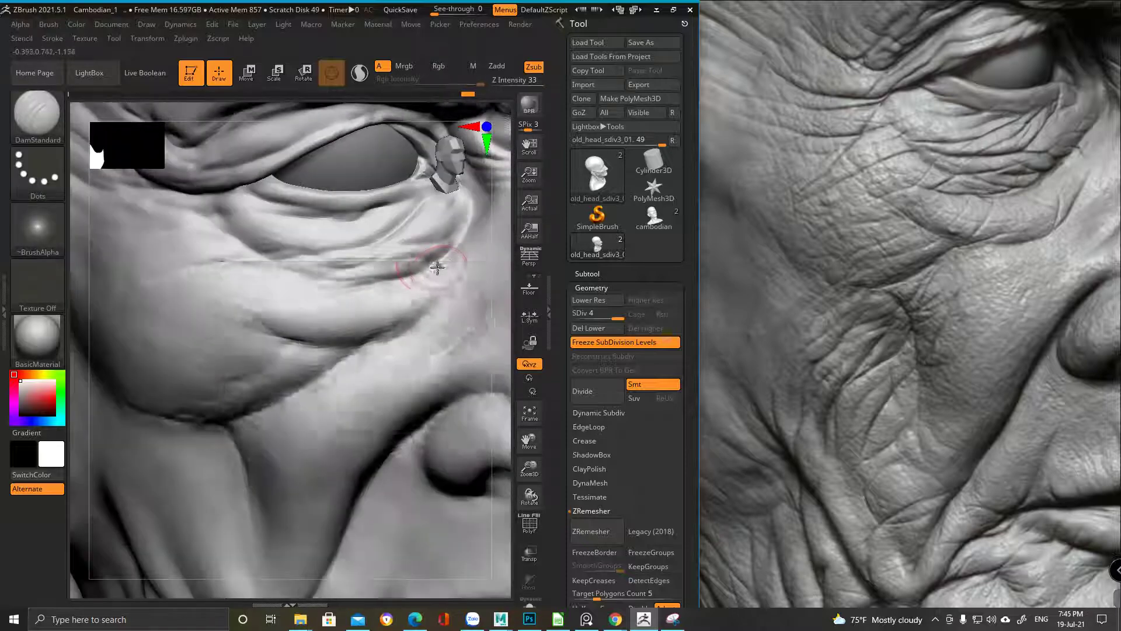
key("space")
left_click_drag(461, 246, 448, 238)
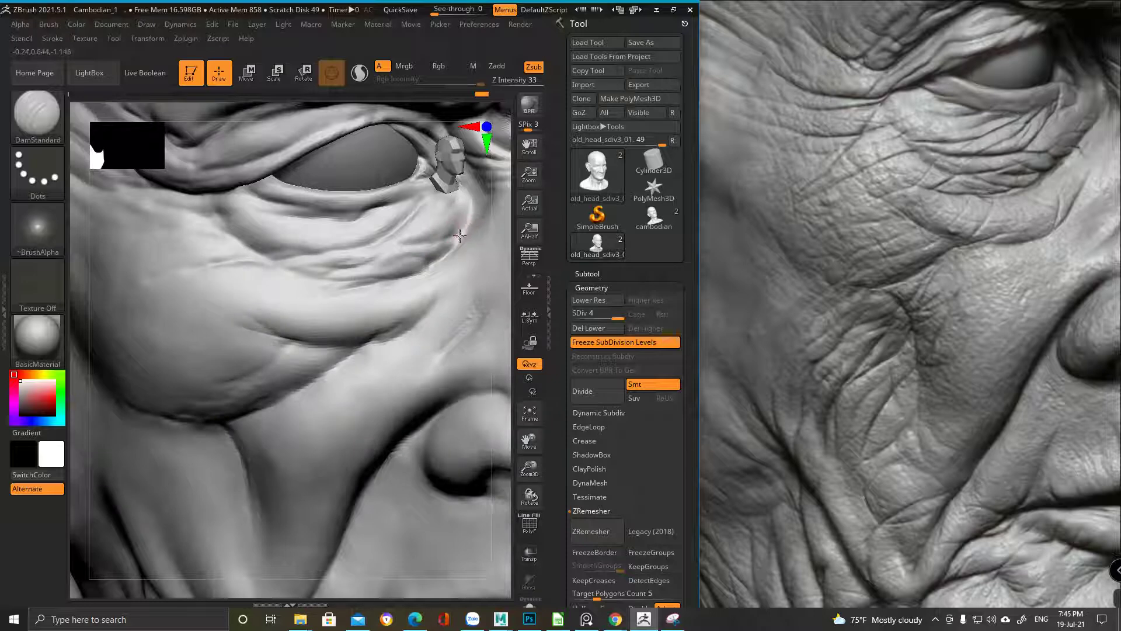
right_click_drag(400, 261, 431, 243, "alt")
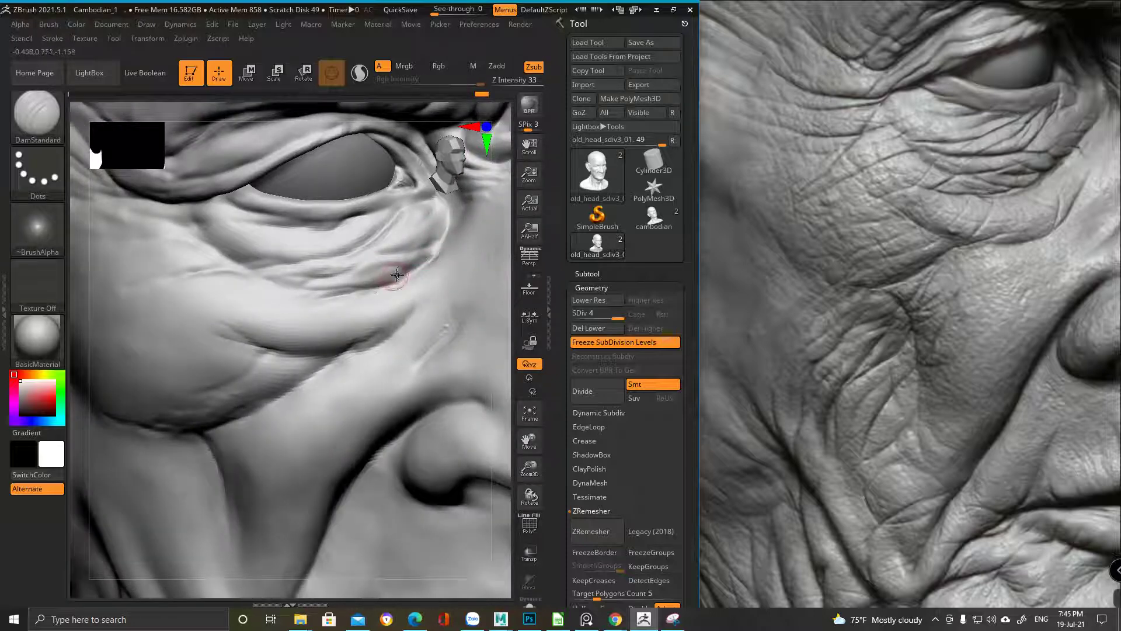
right_click_drag(296, 243, 334, 256, "alt")
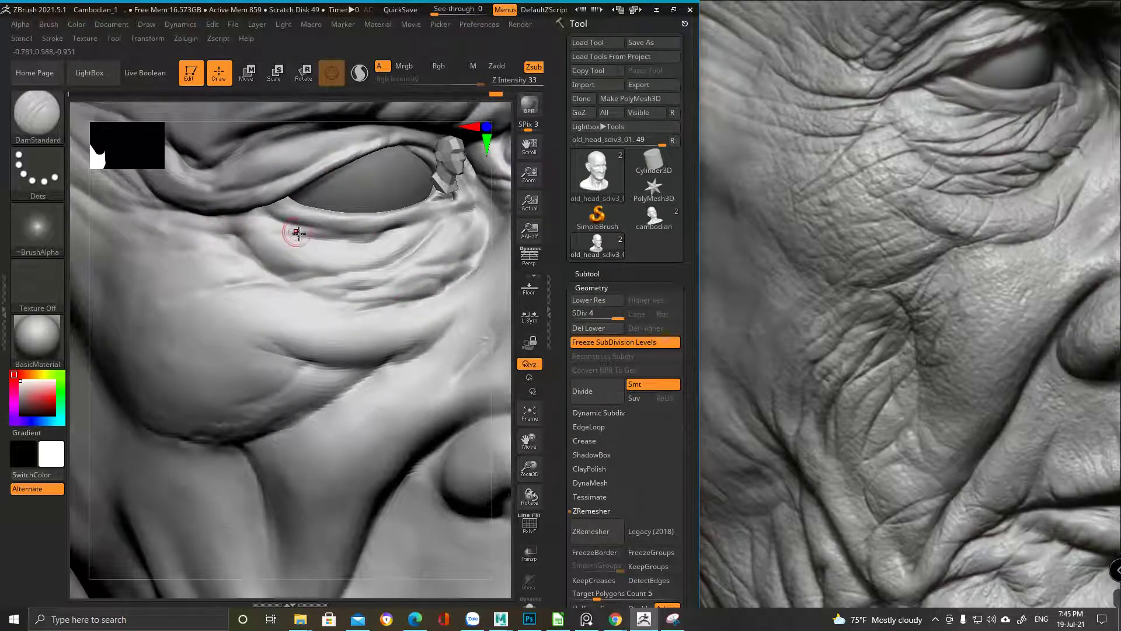
mouse_move(274, 251)
right_mouse_down("ctrl")
mouse_move(330, 401)
mouse_move(327, 327)
mouse_move(255, 200)
mouse_move(349, 250)
right_mouse_up("ctrl")
Add a short ClayBuildup stroke near the eye
key("b")
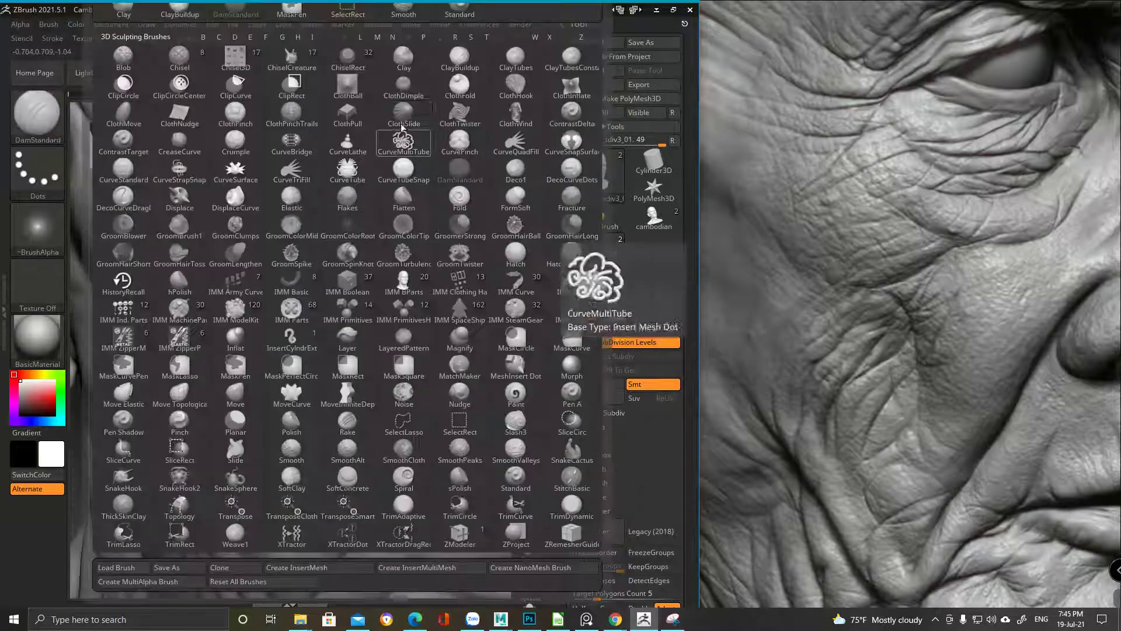
left_click(464, 66)
key("space")
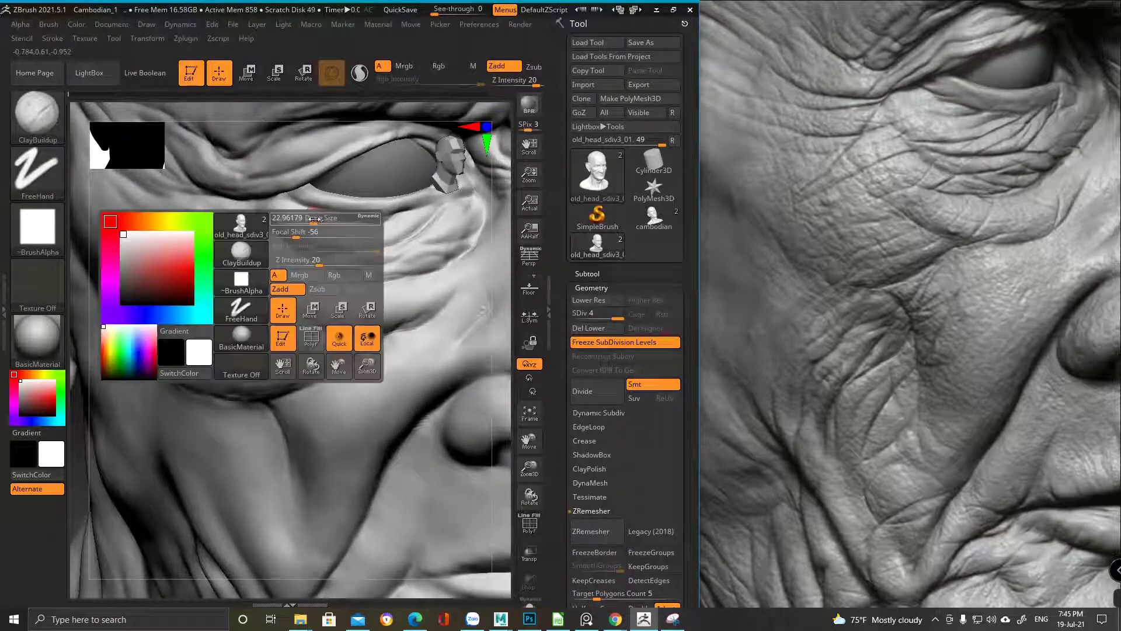
mouse_move(316, 237)
left_mouse_down()
mouse_move(285, 229)
mouse_move(312, 244)
left_mouse_up()
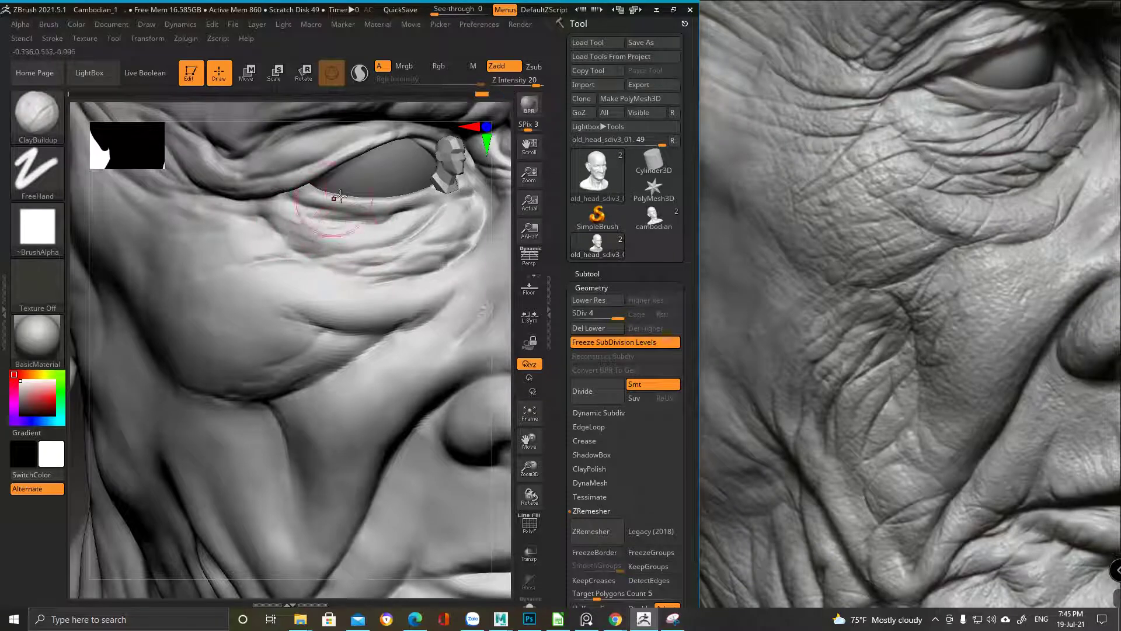
Switch back to DamStandard and carve a new crease beneath the eye
key("b")
key("d")
key("s")
key("space")
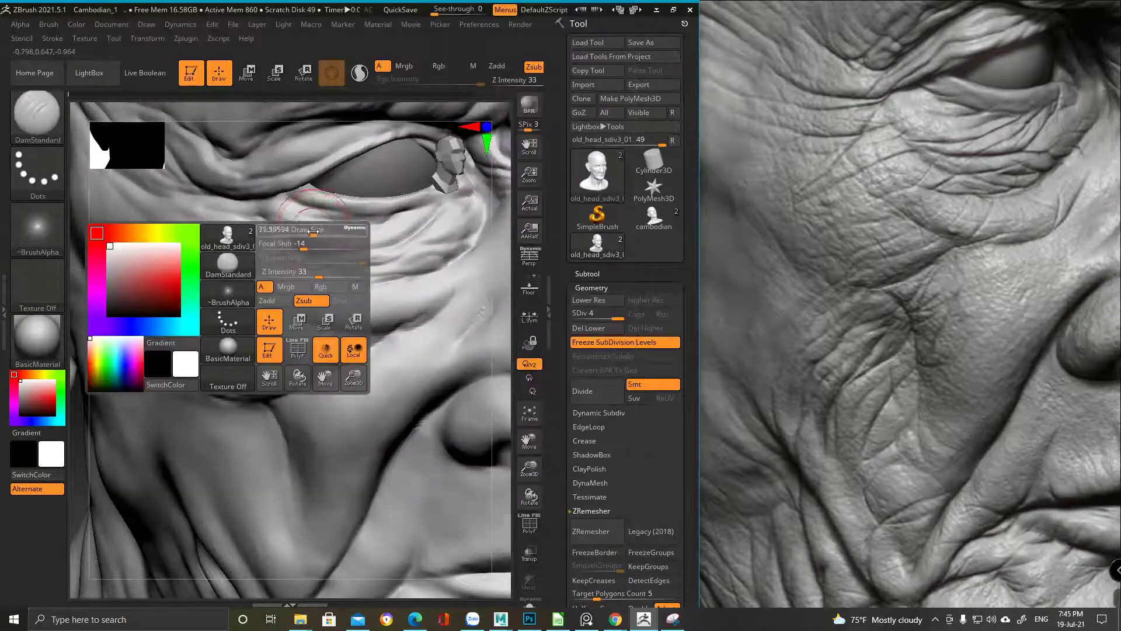
left_click_drag(299, 247, 255, 217)
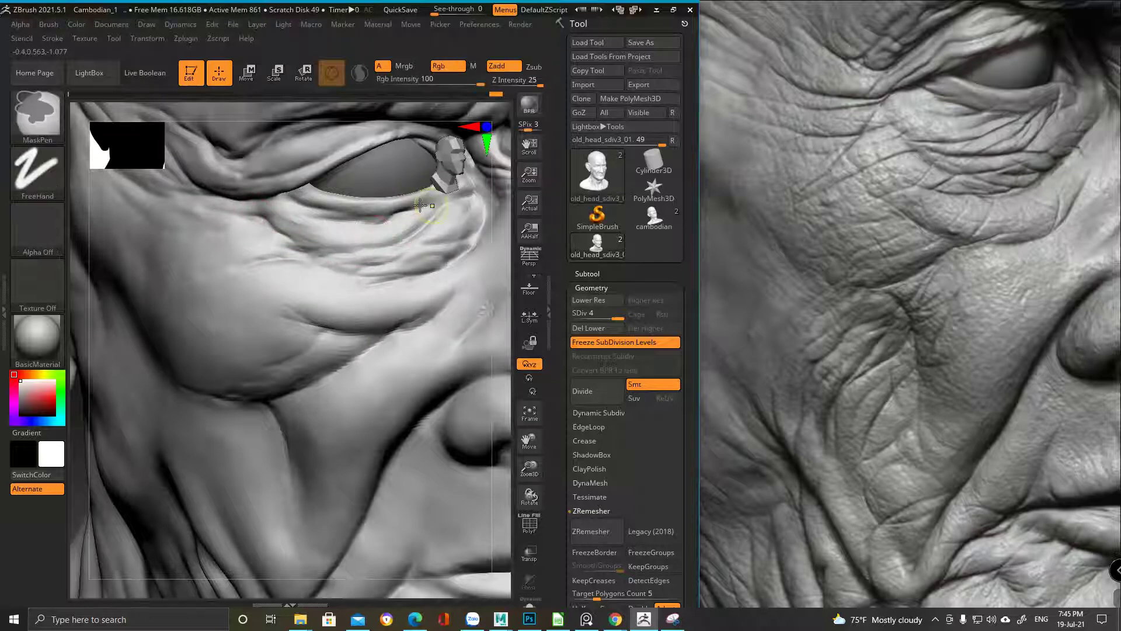
right_click_drag(388, 245, 243, 231, "ctrl")
right_click_drag(367, 268, 257, 345)
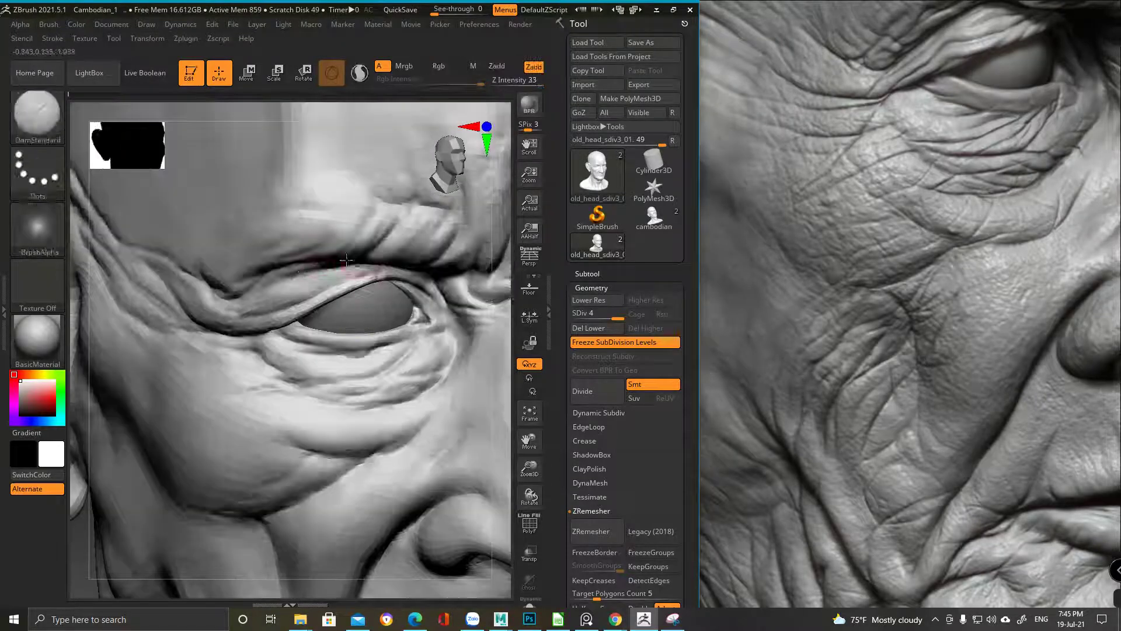
mouse_move(255, 304)
right_mouse_down()
mouse_move(365, 274)
mouse_move(391, 295)
mouse_move(311, 338)
mouse_move(338, 296)
mouse_move(323, 303)
right_mouse_up()
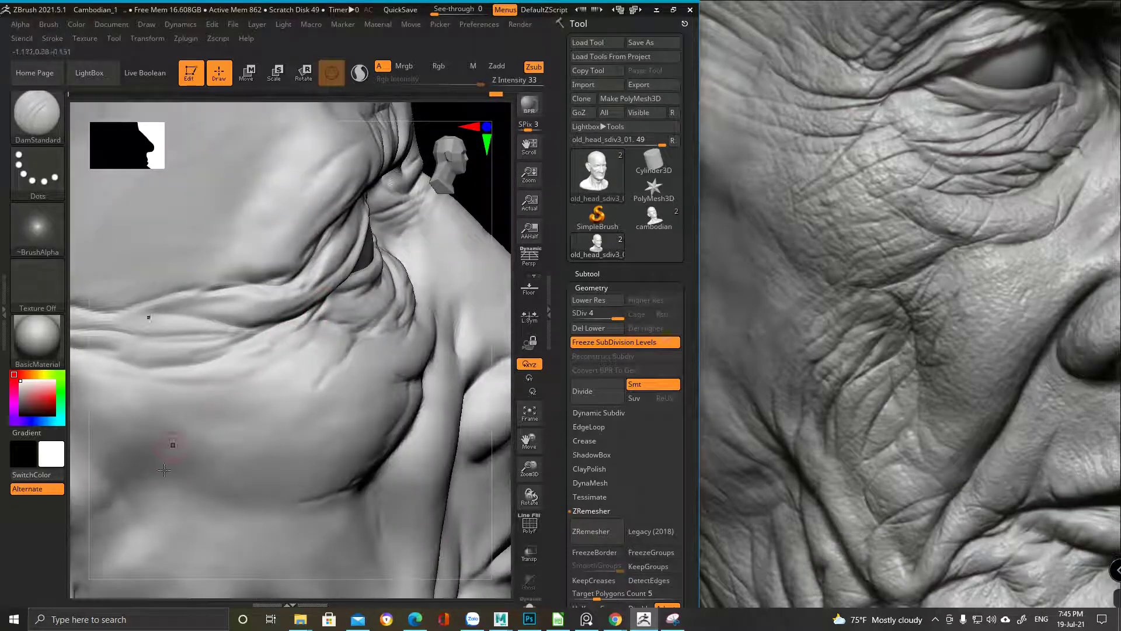
mouse_move(270, 385)
right_mouse_down("shift")
mouse_move(288, 408)
mouse_move(350, 438)
mouse_move(333, 353)
mouse_move(289, 377)
mouse_move(318, 371)
right_mouse_up("shift")
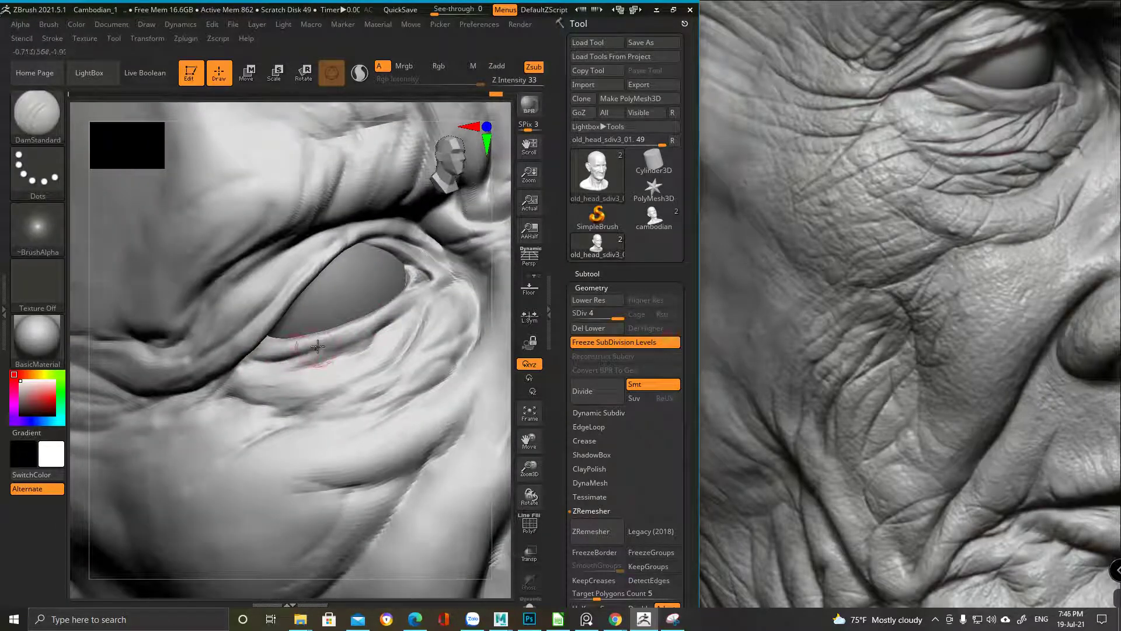
right_click_drag(409, 318, 326, 326)
key("ctrl")
key("space")
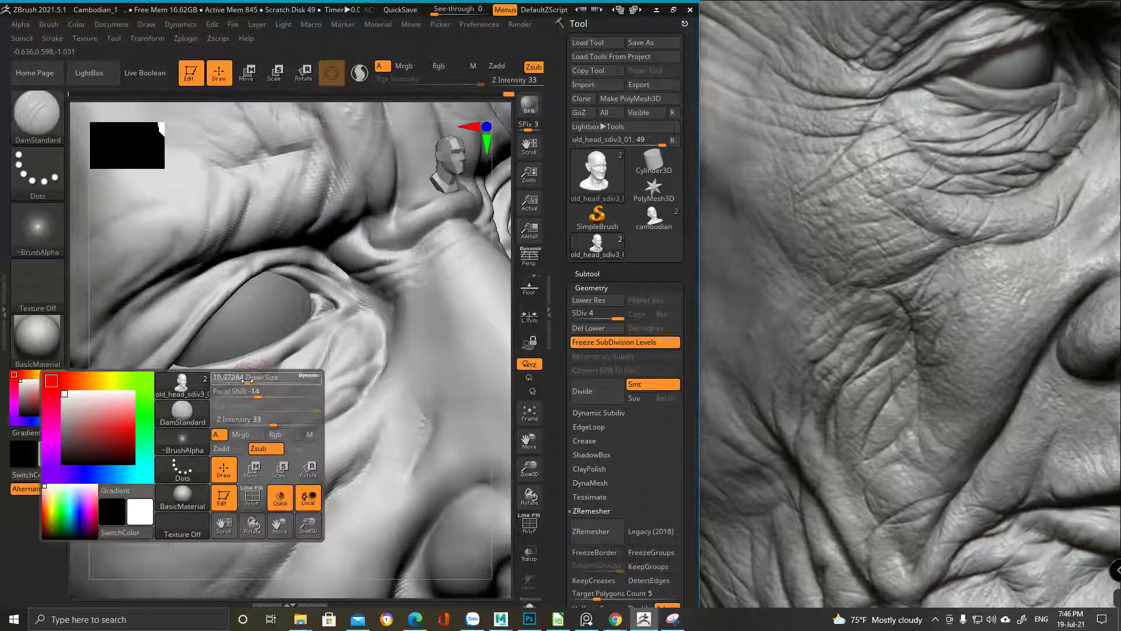
key("space")
right_click_drag(292, 354, 259, 281)
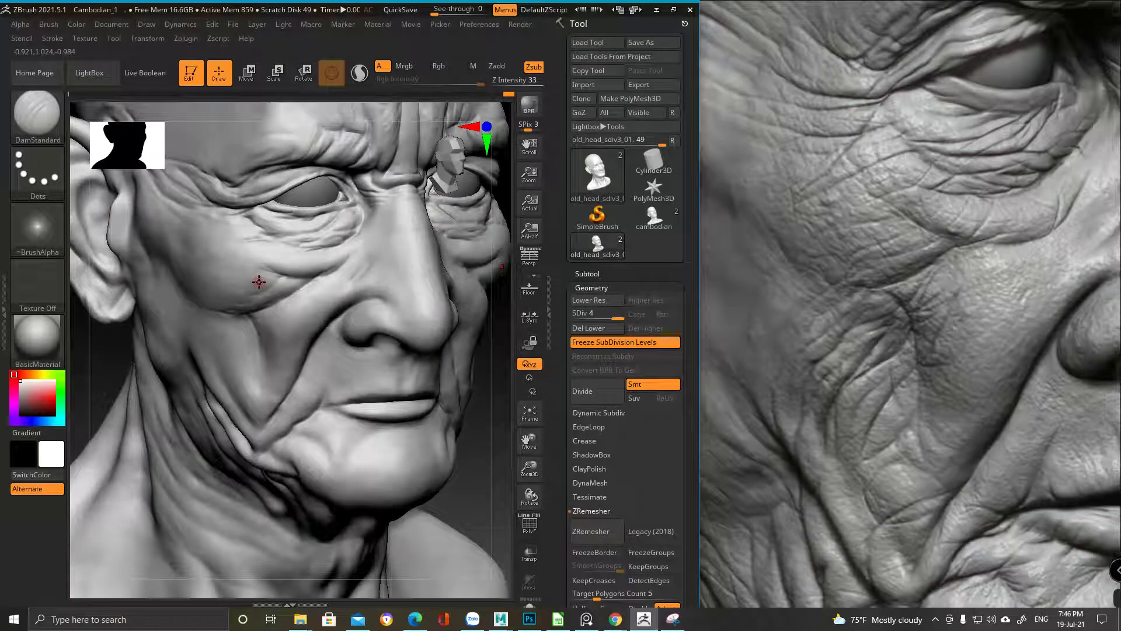
right_click_drag(310, 232, 283, 294, "ctrl")
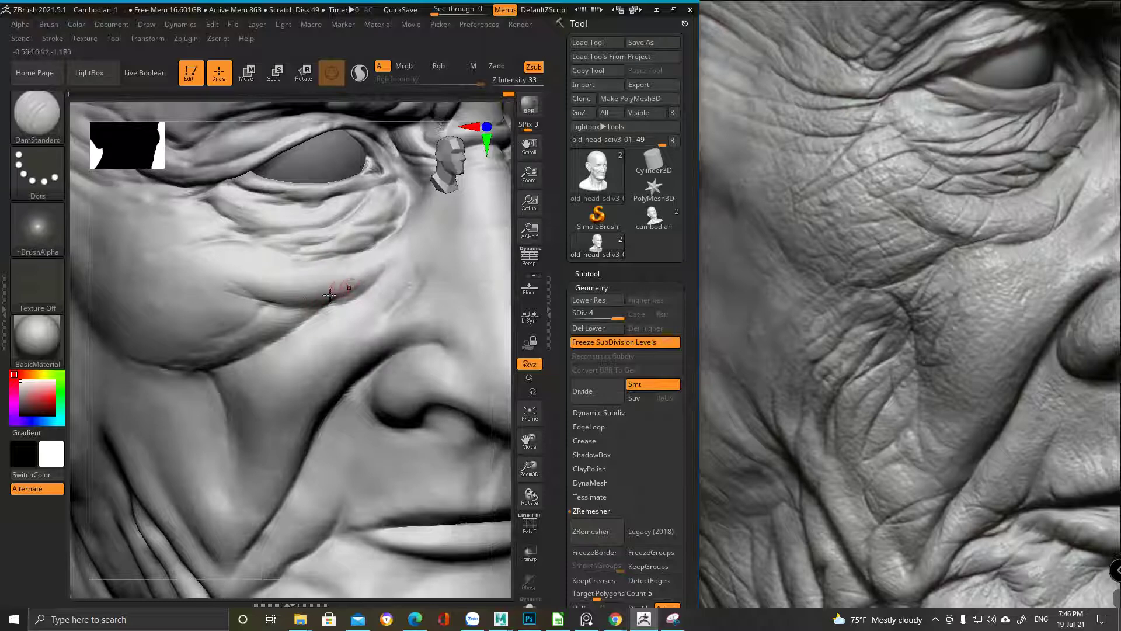
Orbit to the sagging cheek folds and lower the brush's Draw Size
mouse_move(317, 351)
right_mouse_down()
mouse_move(282, 238)
mouse_move(343, 268)
mouse_move(360, 231)
mouse_move(339, 231)
mouse_move(344, 239)
right_mouse_up()
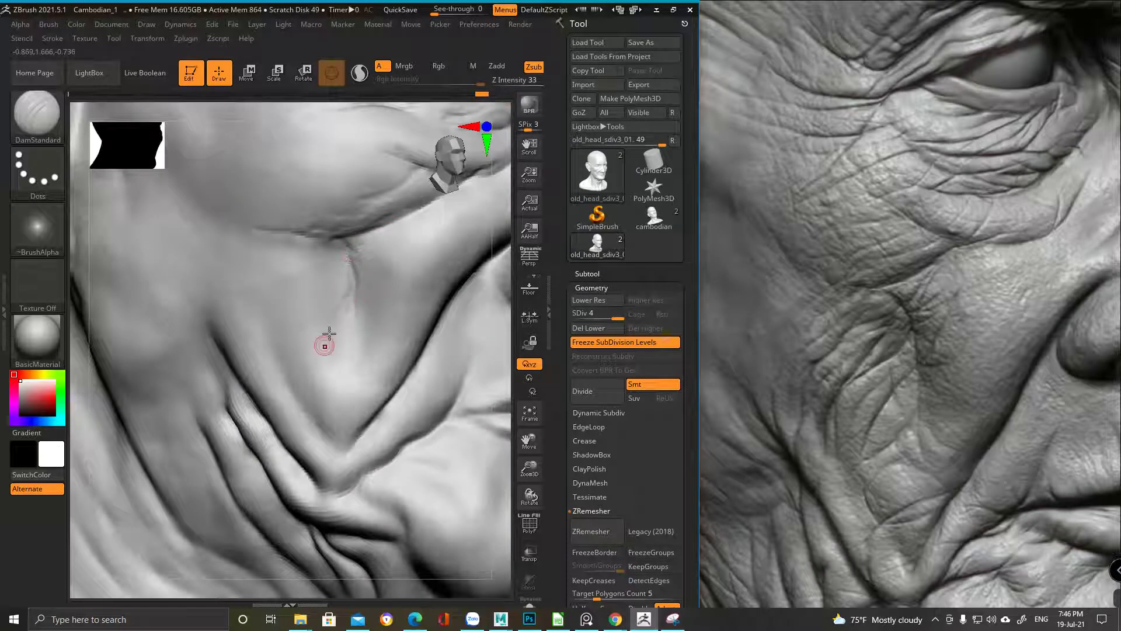
right_click_drag(344, 292, 353, 274)
mouse_move(296, 396)
right_mouse_down()
mouse_move(318, 283)
mouse_move(310, 253)
mouse_move(351, 280)
mouse_move(336, 274)
right_mouse_up()
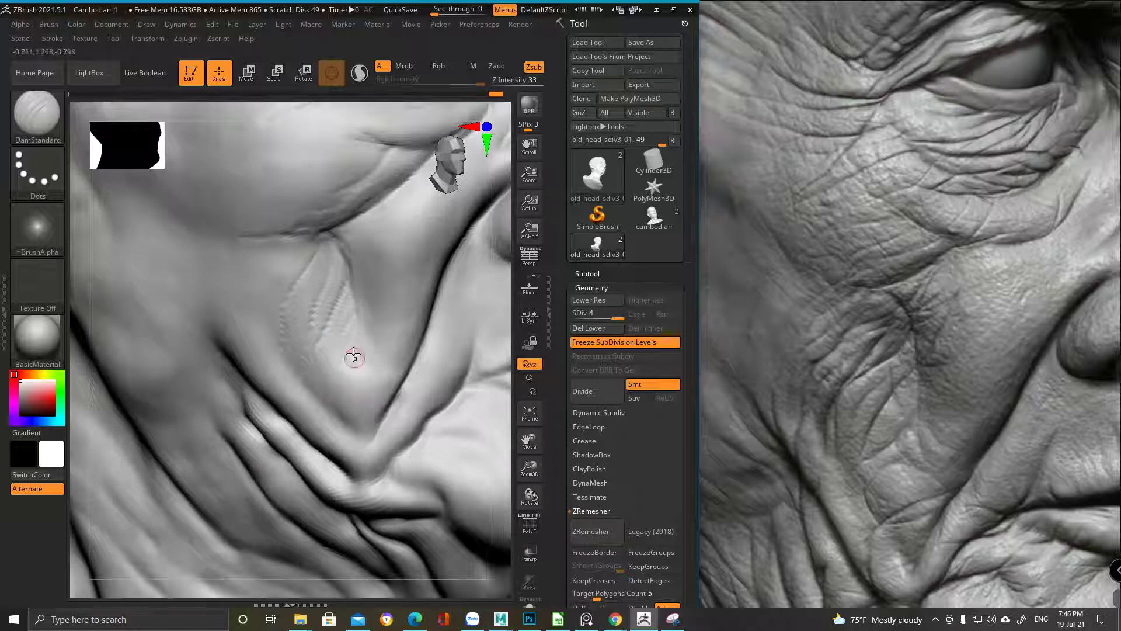
right_click_drag(358, 358, 322, 338, "alt")
right_click(283, 365)
left_click_drag(274, 257, 327, 257)
Carve four DamStandard strokes down the long cheek crease to deepen it
mouse_move(271, 208)
left_mouse_down()
mouse_move(238, 307)
mouse_move(245, 247)
mouse_move(236, 289)
mouse_move(274, 304)
left_mouse_up()
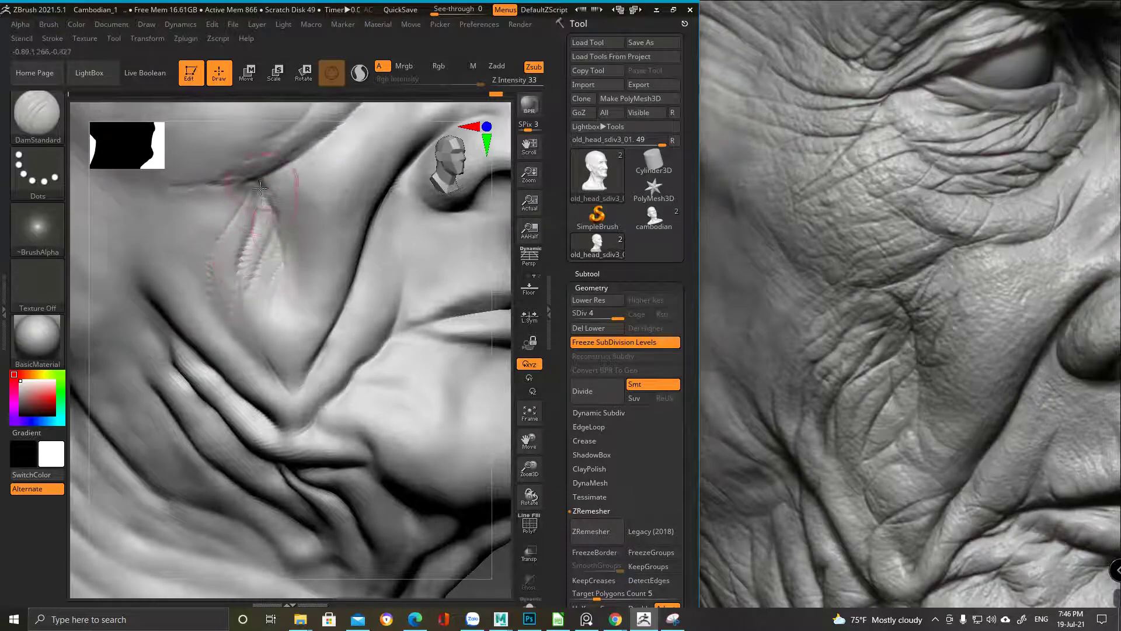
left_click_drag(266, 193, 243, 305)
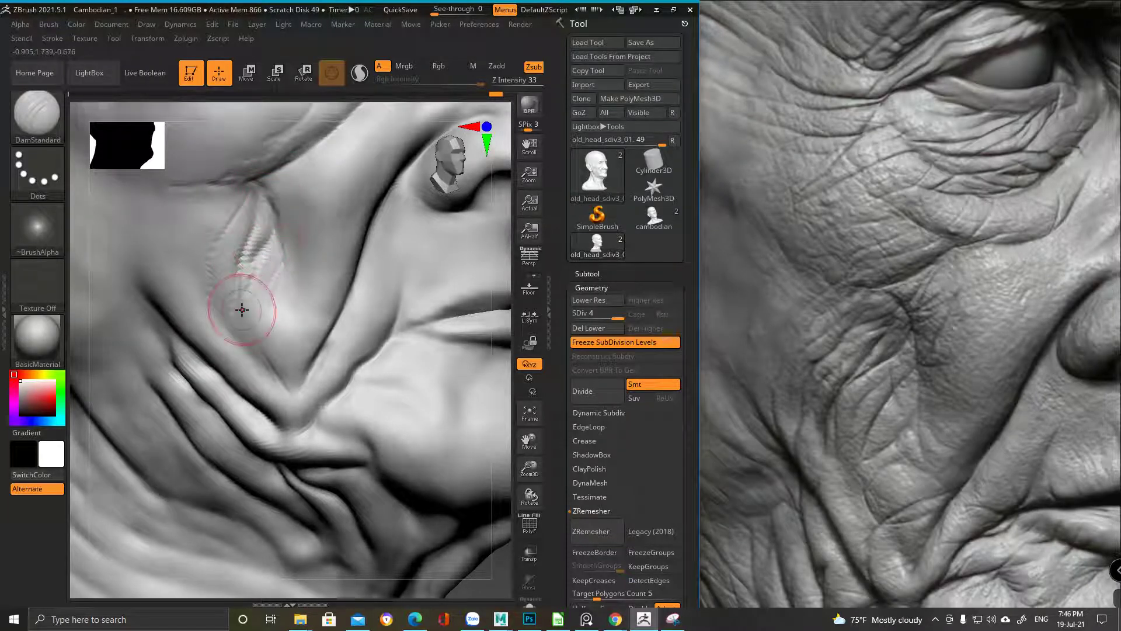
left_click_drag(213, 207, 209, 274)
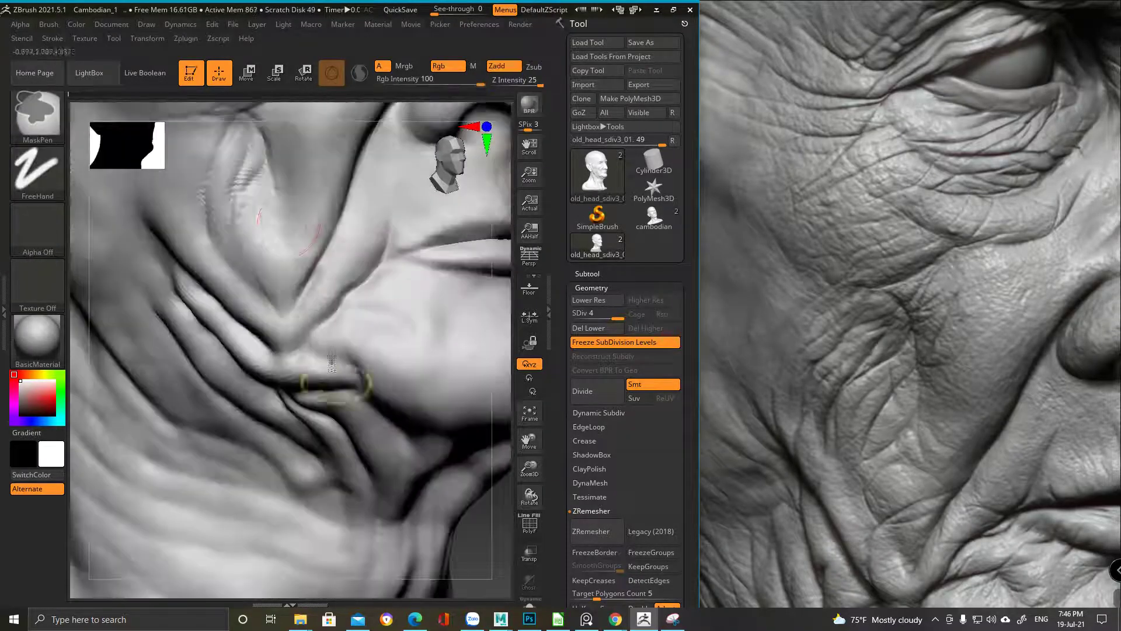
left_click_drag(283, 213, 277, 241)
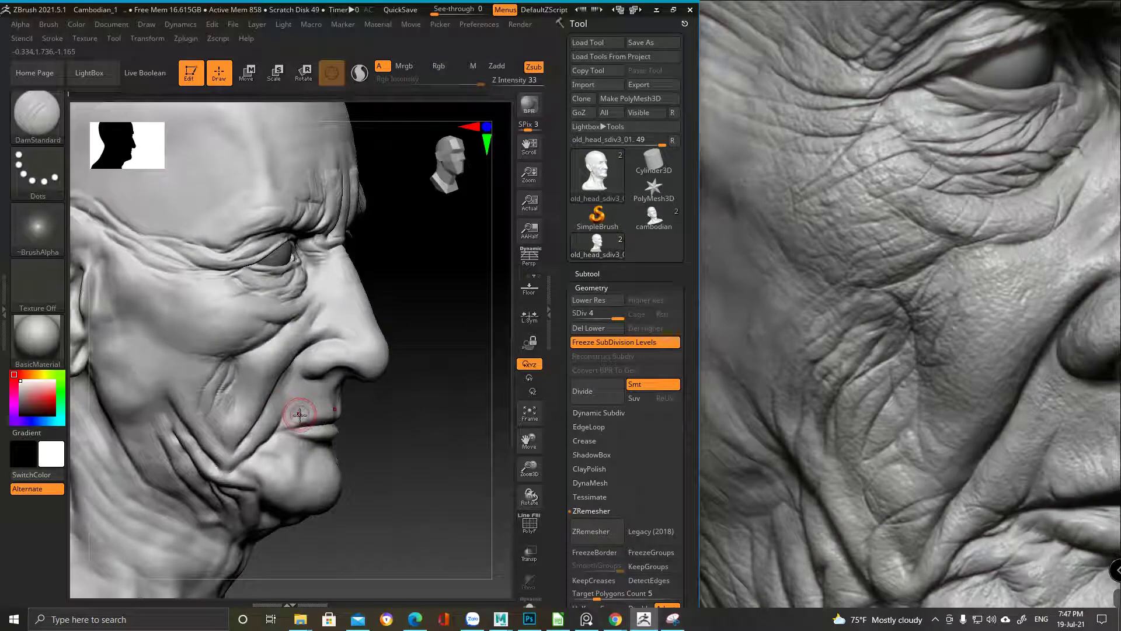
Frame a close-up of the nasolabial fold and soften the wrinkle ridges on its upper part
mouse_move(300, 414)
right_mouse_down()
mouse_move(275, 403)
mouse_move(259, 305)
right_mouse_up()
mouse_move(325, 296)
right_mouse_down("ctrl")
mouse_move(313, 393)
mouse_move(292, 385)
mouse_move(225, 280)
mouse_move(251, 325)
mouse_move(233, 463)
mouse_move(292, 331)
right_mouse_up("ctrl")
right_click_drag(260, 392, 313, 250)
mouse_move(241, 265)
left_mouse_down("shift")
mouse_move(252, 318)
mouse_move(226, 301)
mouse_move(241, 328)
mouse_move(239, 266)
left_mouse_up("shift")
right_click_drag(239, 266, 237, 187)
Reshape the crease of the lower fold with a series of small DamStandard strokes
mouse_move(207, 299)
left_mouse_down()
mouse_move(163, 350)
mouse_move(205, 345)
mouse_move(208, 396)
mouse_move(287, 354)
left_mouse_up()
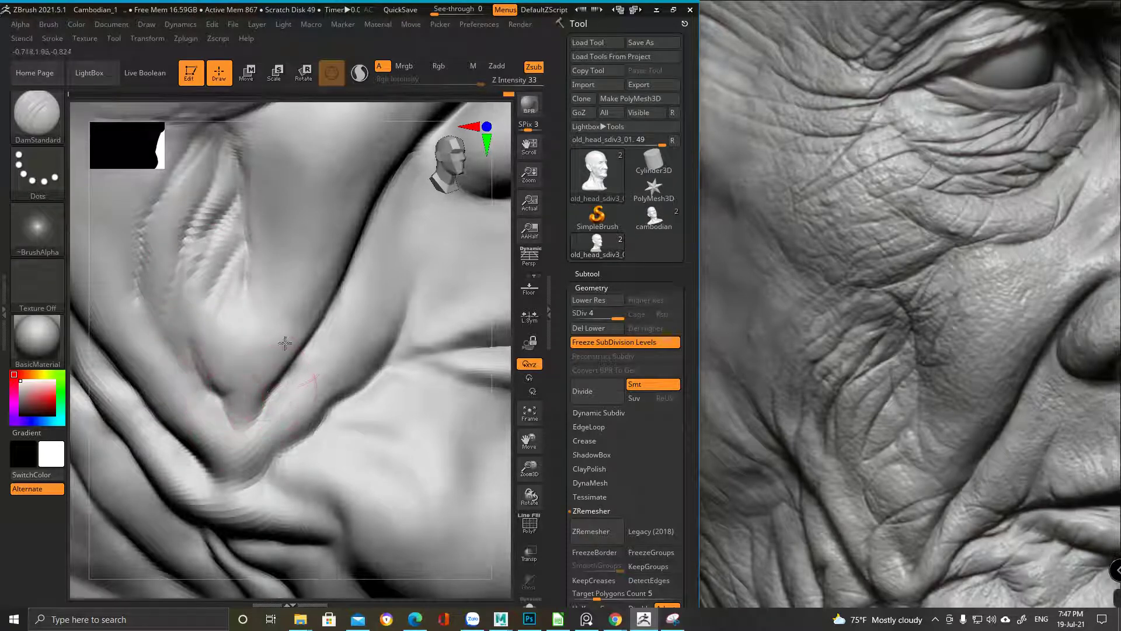
right_click_drag(266, 358, 283, 413)
left_click_drag(283, 413, 258, 431)
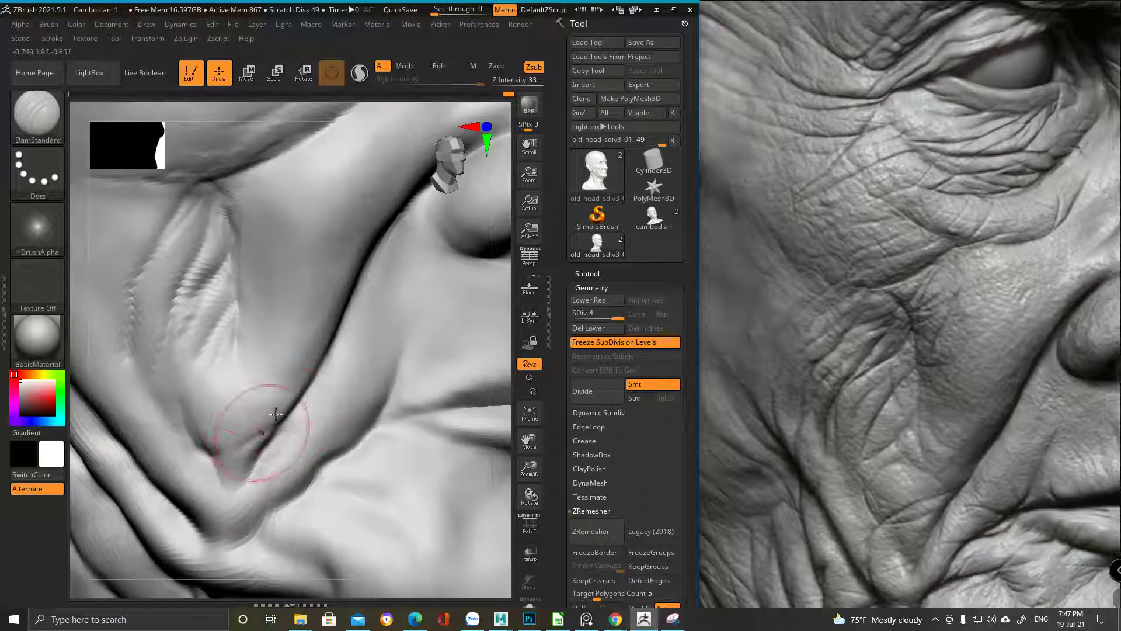
right_click_drag(258, 431, 281, 369)
key("space")
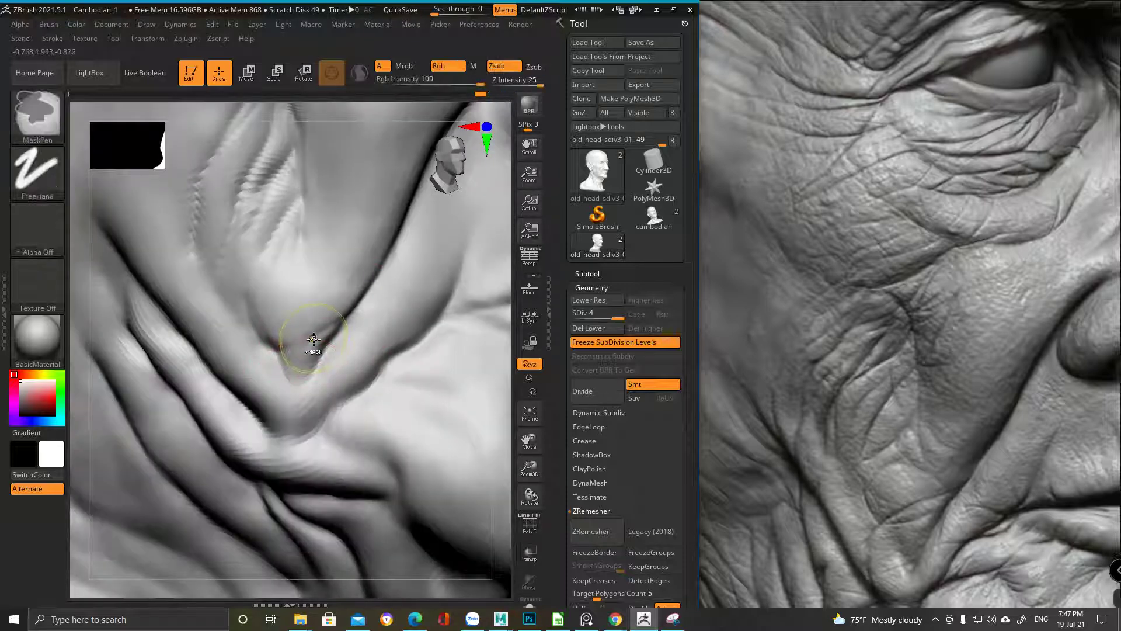
Carve a deeper, jagged crease into the long sagging cheek fold from several angles
right_click_drag(268, 376, 265, 308)
mouse_move(251, 349)
right_mouse_down()
mouse_move(235, 321)
mouse_move(280, 300)
mouse_move(463, 426)
right_mouse_up()
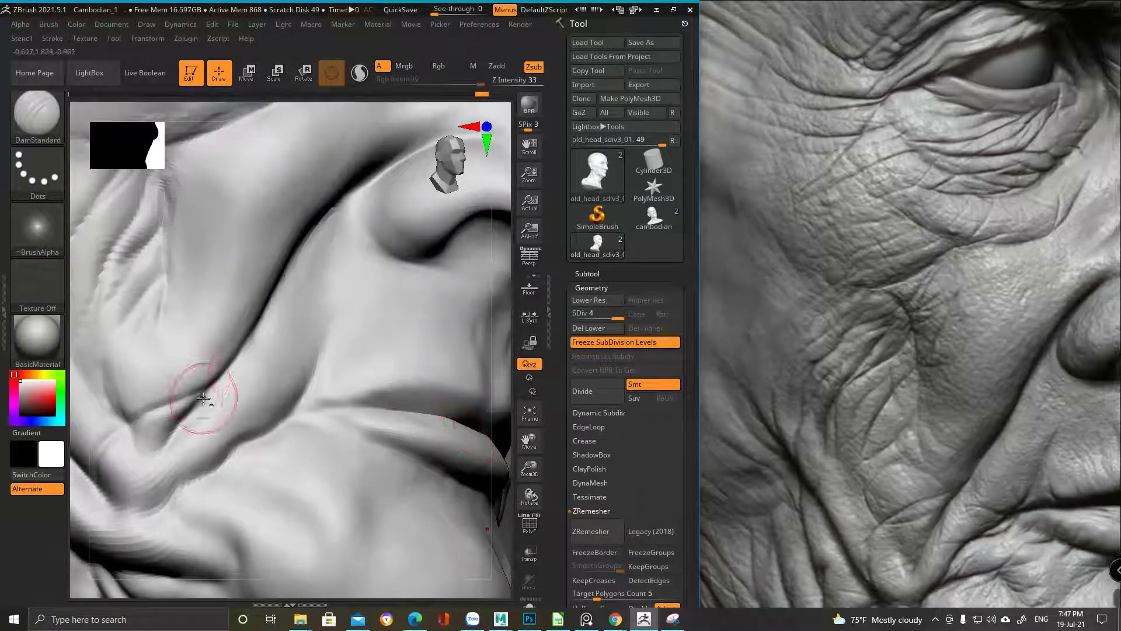
mouse_move(204, 399)
right_mouse_down()
mouse_move(238, 364)
mouse_move(233, 394)
mouse_move(250, 350)
mouse_move(213, 321)
mouse_move(250, 295)
right_mouse_up()
right_click_drag(268, 238, 467, 338)
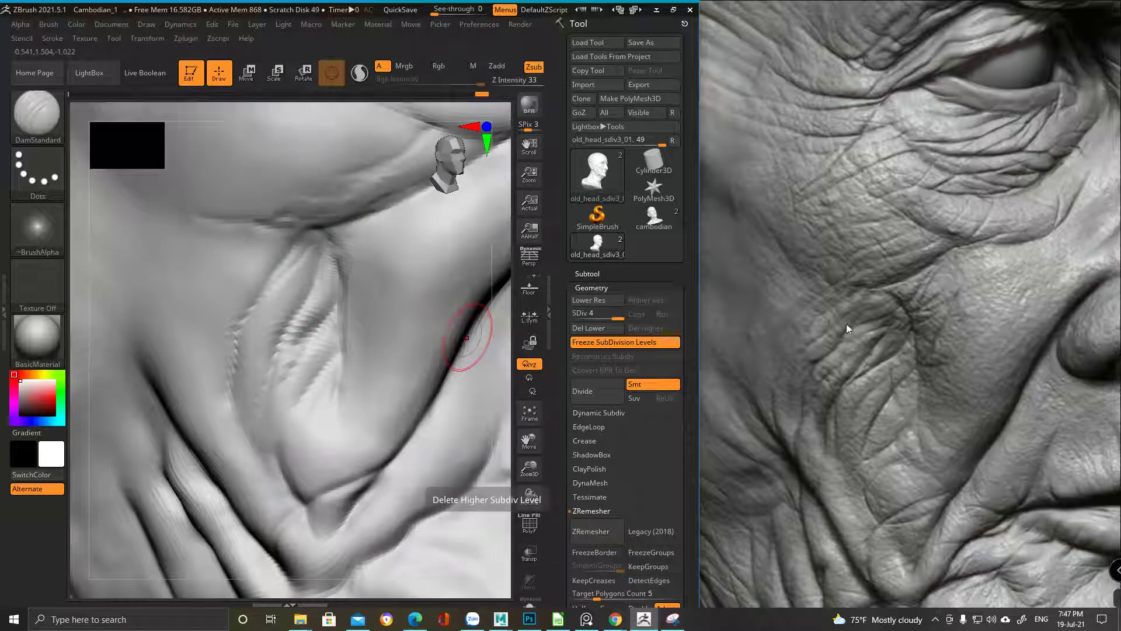
right_click_drag(260, 251, 278, 234)
left_click_drag(267, 273, 279, 255)
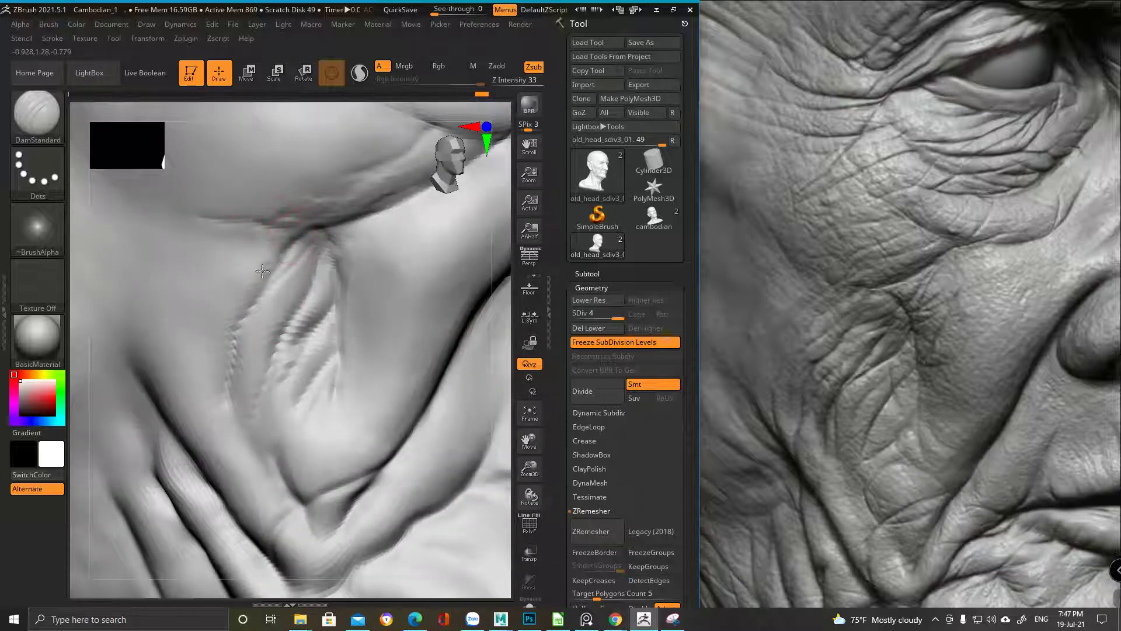
mouse_move(225, 313)
right_mouse_down()
mouse_move(271, 280)
mouse_move(305, 230)
right_mouse_up()
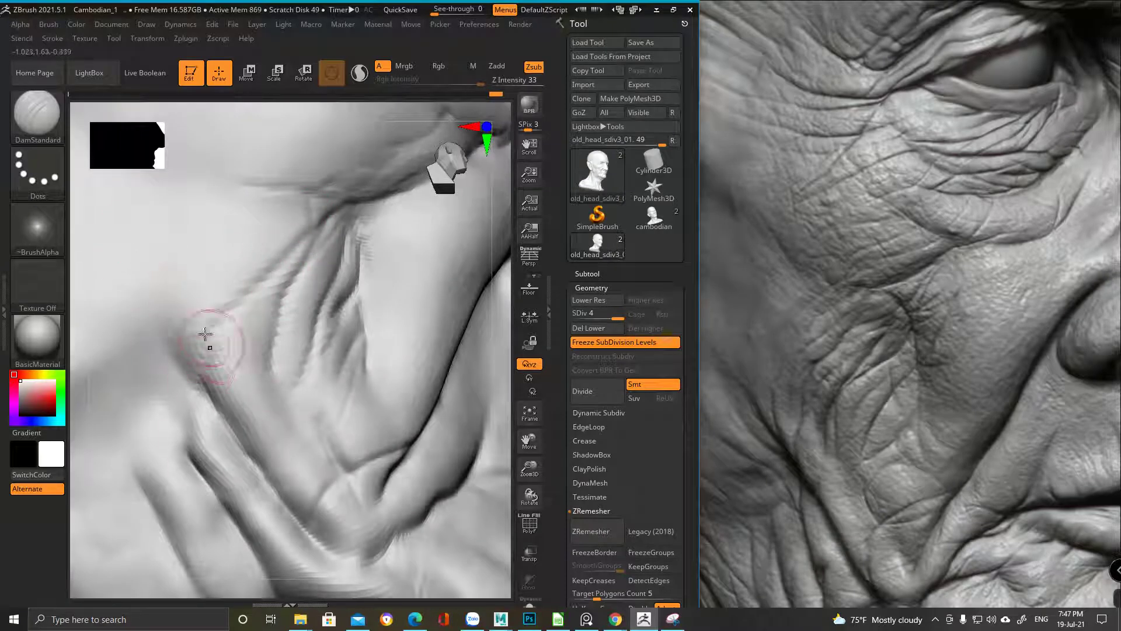
left_click_drag(223, 380, 193, 333)
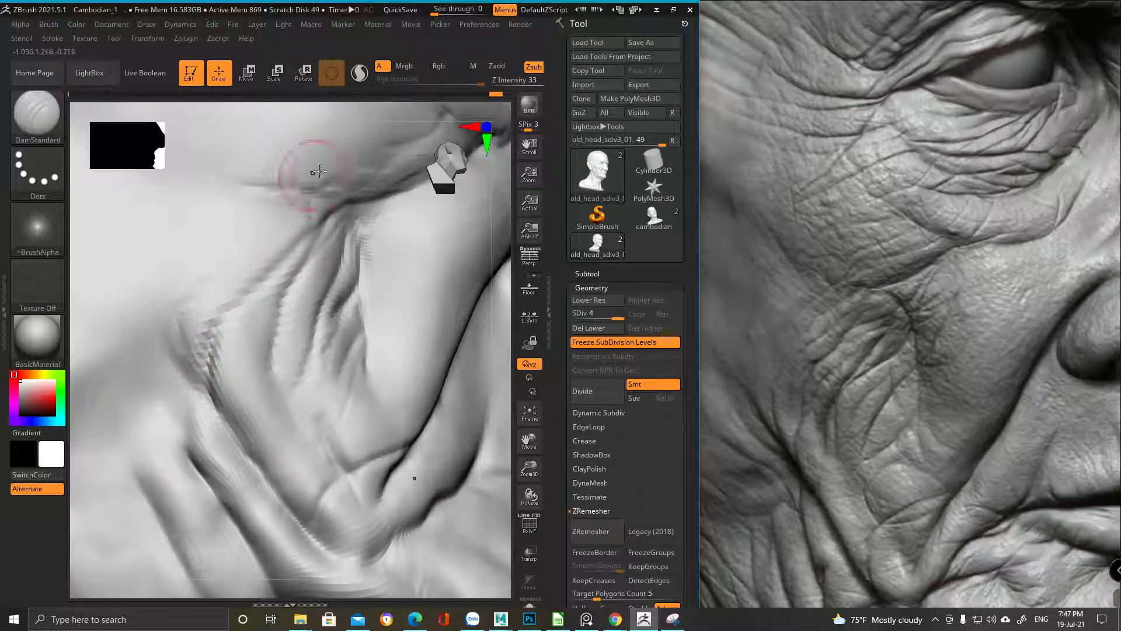
mouse_move(240, 268)
right_mouse_down("ctrl")
mouse_move(216, 173)
mouse_move(272, 159)
mouse_move(394, 204)
mouse_move(304, 225)
mouse_move(234, 277)
mouse_move(316, 246)
right_mouse_up("ctrl")
Orbit through three-quarter and side profiles of the face, then frame the whole head frontally
key("space")
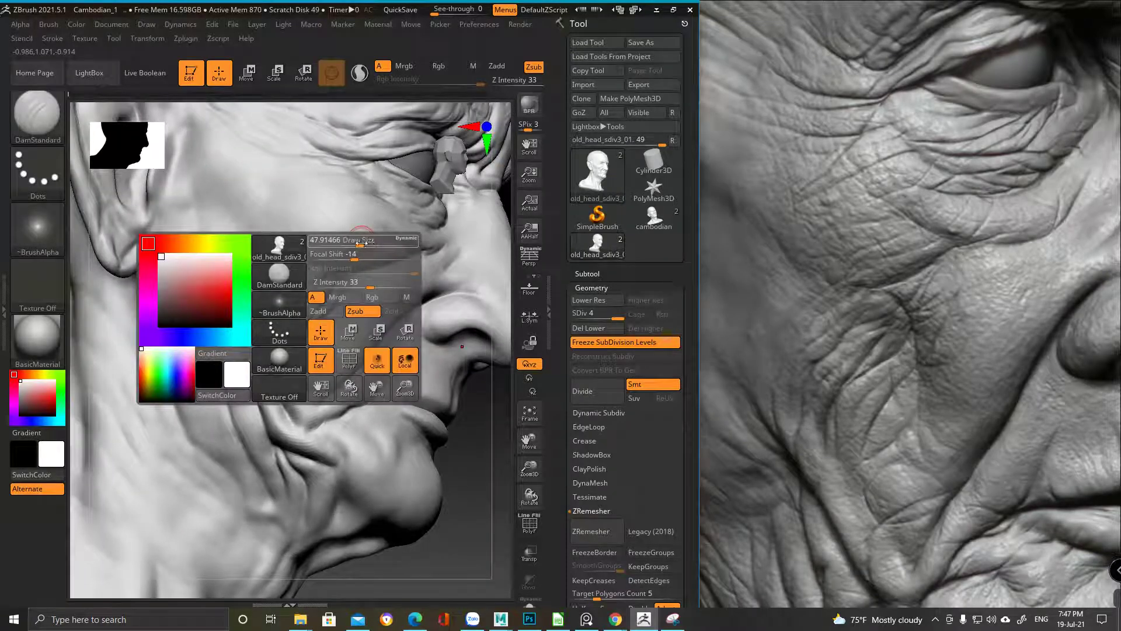
mouse_move(399, 243)
right_mouse_down()
mouse_move(313, 257)
mouse_move(228, 219)
right_mouse_up()
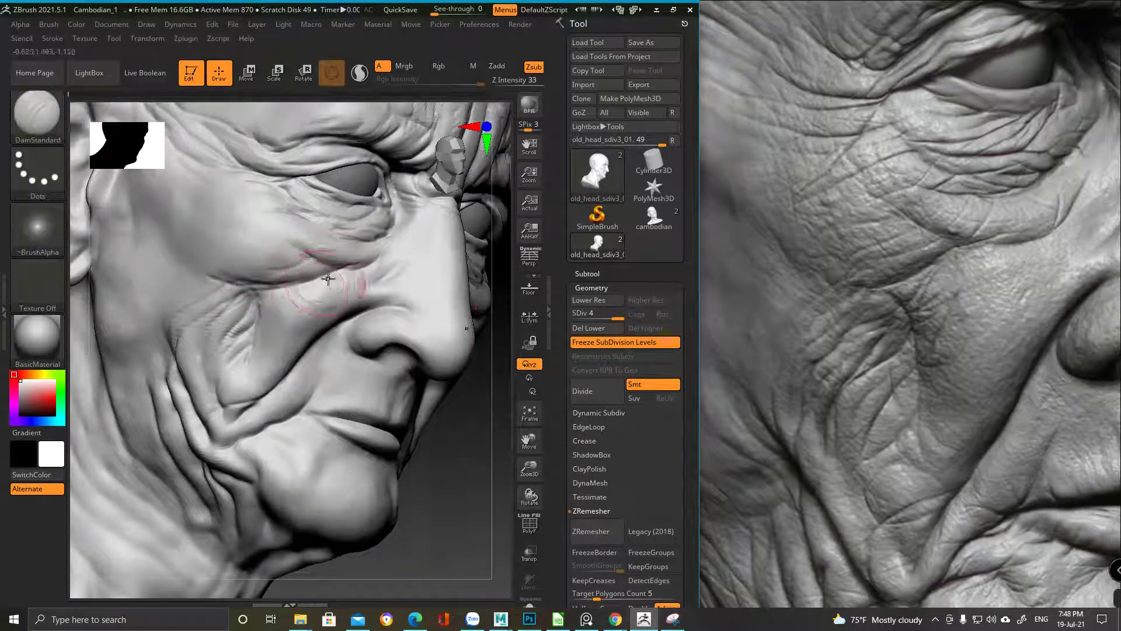
mouse_move(285, 298)
right_mouse_down("ctrl")
mouse_move(125, 259)
mouse_move(287, 240)
mouse_move(298, 280)
mouse_move(320, 300)
mouse_move(363, 300)
mouse_move(343, 314)
mouse_move(313, 292)
mouse_move(319, 221)
right_mouse_up("ctrl")
right_click(343, 314)
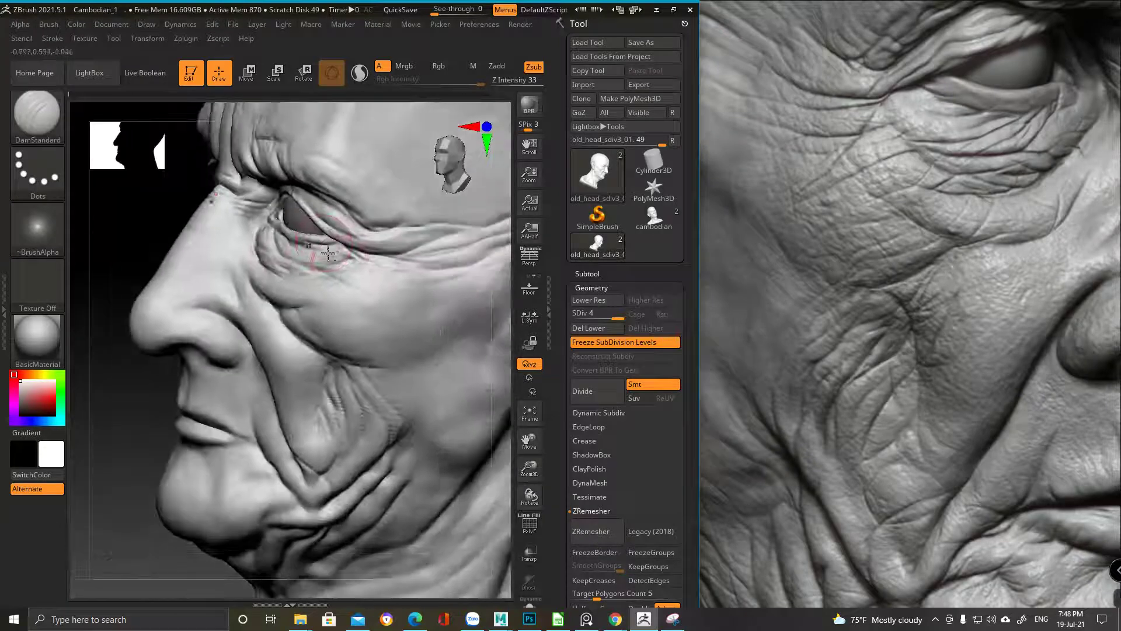
right_click(356, 287)
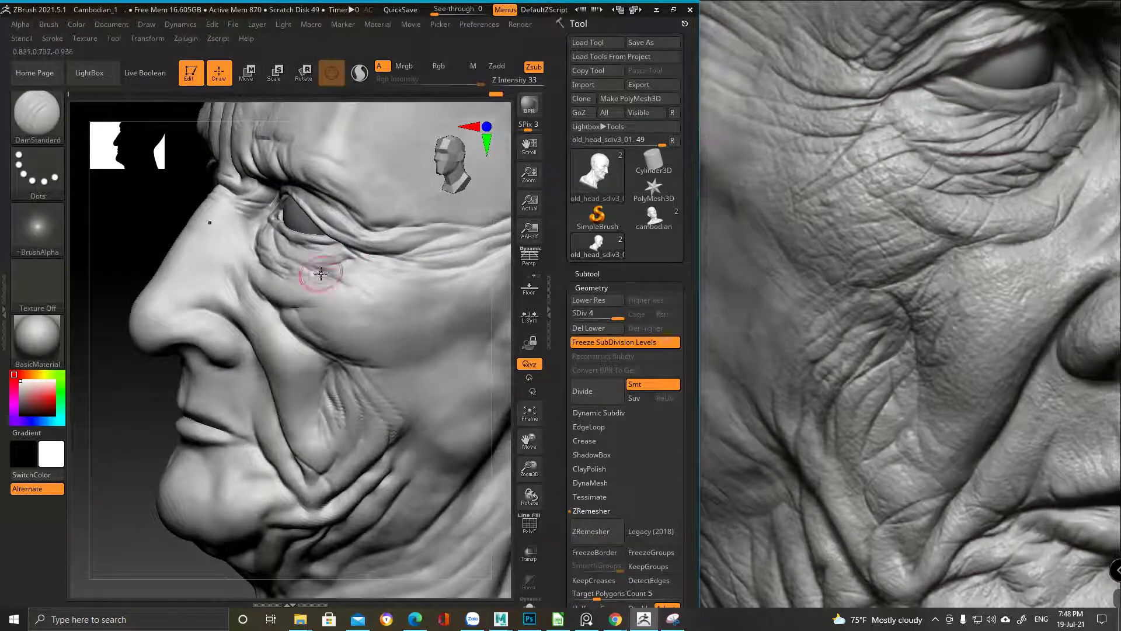
right_click_drag(385, 297, 360, 294)
right_click(396, 334)
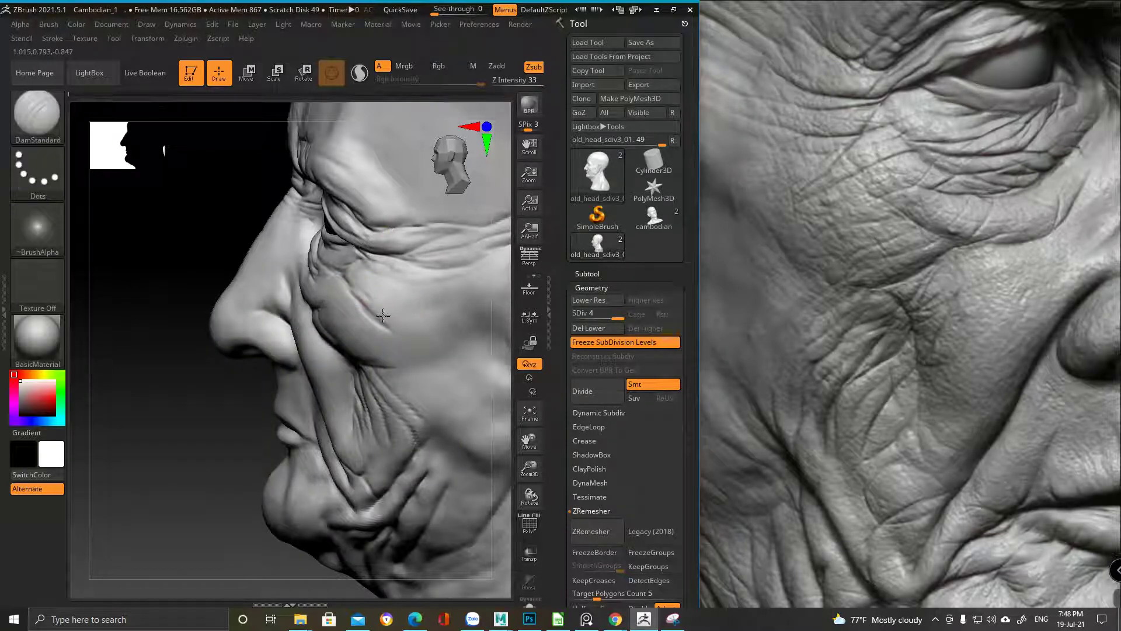
right_click_drag(369, 294, 318, 275)
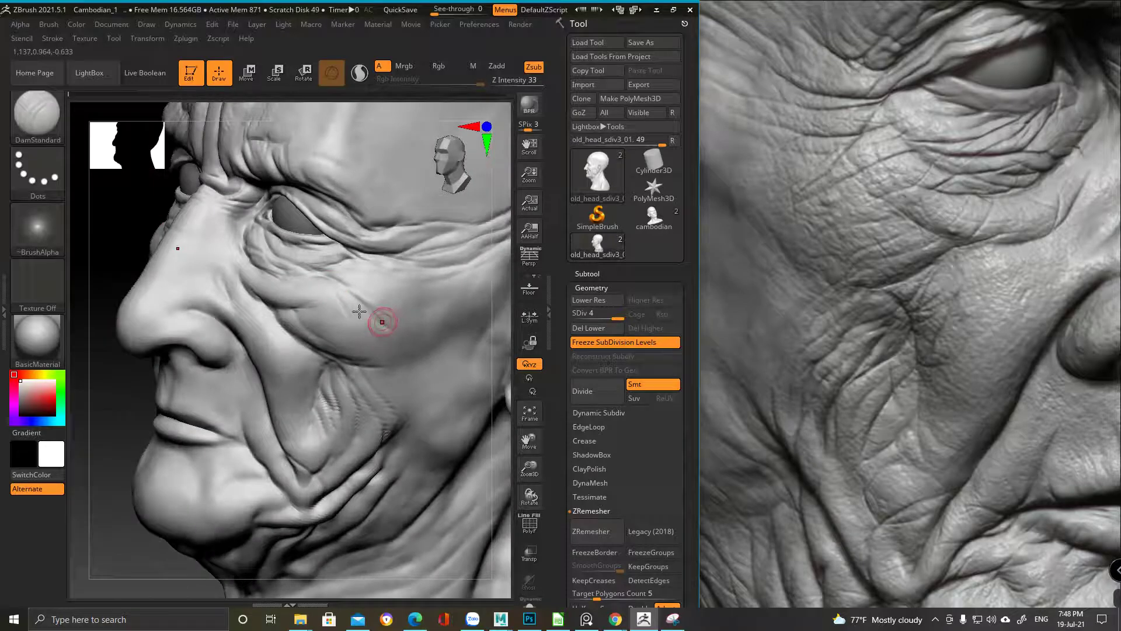
right_click_drag(359, 311, 360, 233)
mouse_move(372, 291)
right_mouse_down()
mouse_move(332, 293)
mouse_move(283, 268)
mouse_move(248, 359)
mouse_move(221, 320)
mouse_move(431, 292)
right_mouse_up()
right_click_drag(380, 333, 330, 299)
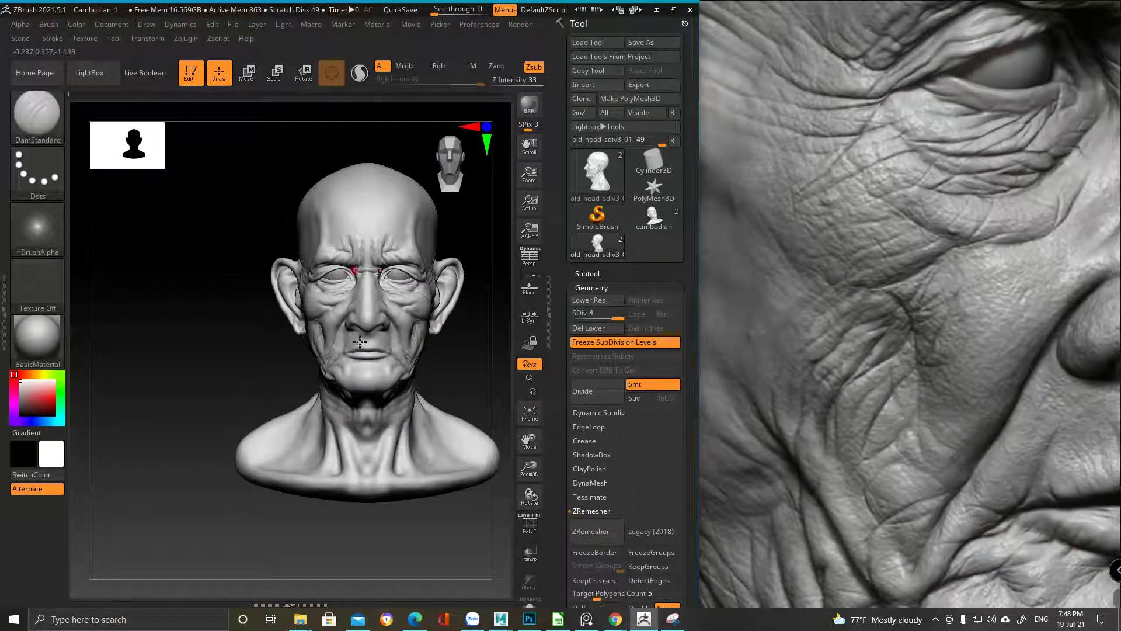
Compare the reference photo's nose, mouth and eye regions against the sculpt in profile
left_click(900, 371)
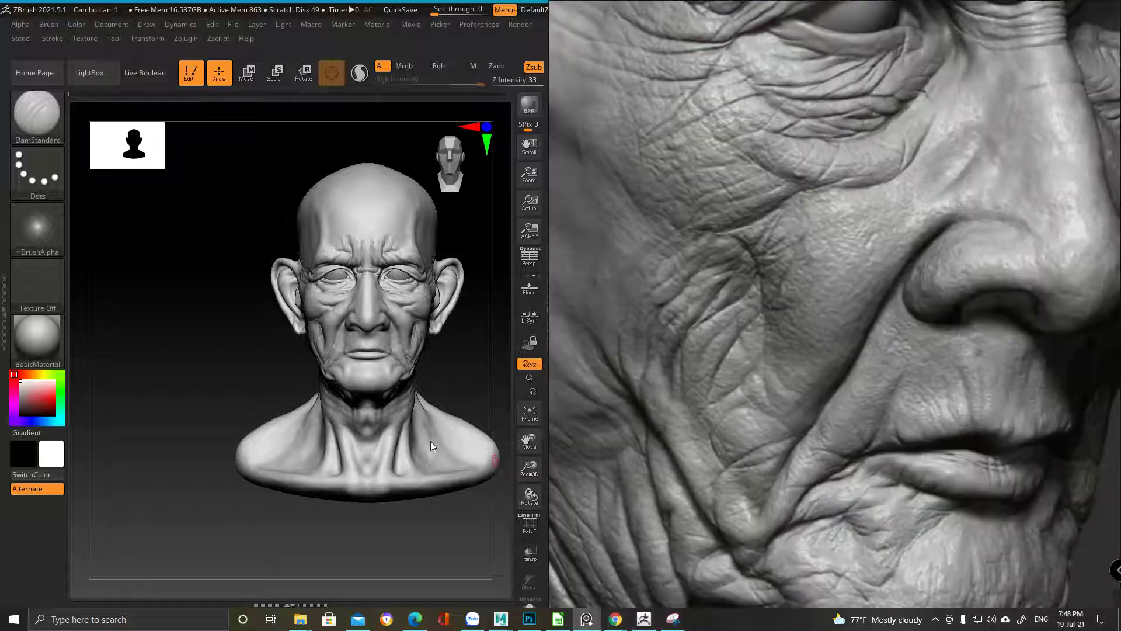
left_click_drag(933, 312, 886, 248)
left_click_drag(265, 396, 356, 306)
mouse_move(354, 319)
right_mouse_down("ctrl")
mouse_move(327, 292)
mouse_move(316, 304)
right_mouse_up("ctrl")
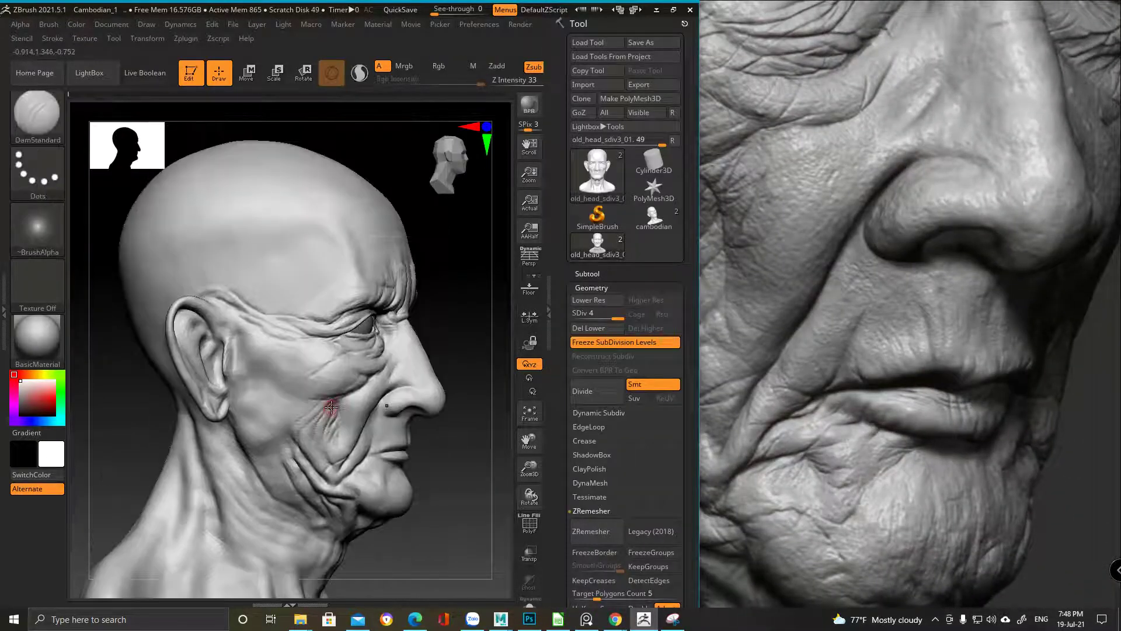
left_click(800, 303)
scroll(800, 303, "up", 5)
left_click_drag(308, 310, 291, 285)
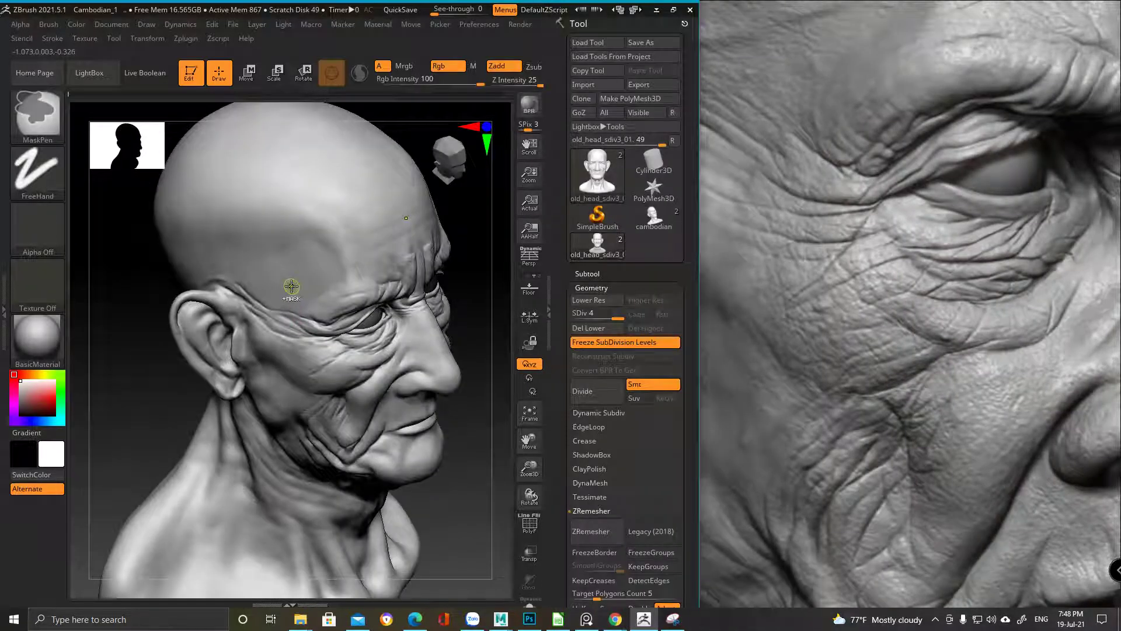
mouse_move(314, 310)
right_mouse_down("ctrl")
mouse_move(317, 358)
mouse_move(322, 315)
right_mouse_up("ctrl")
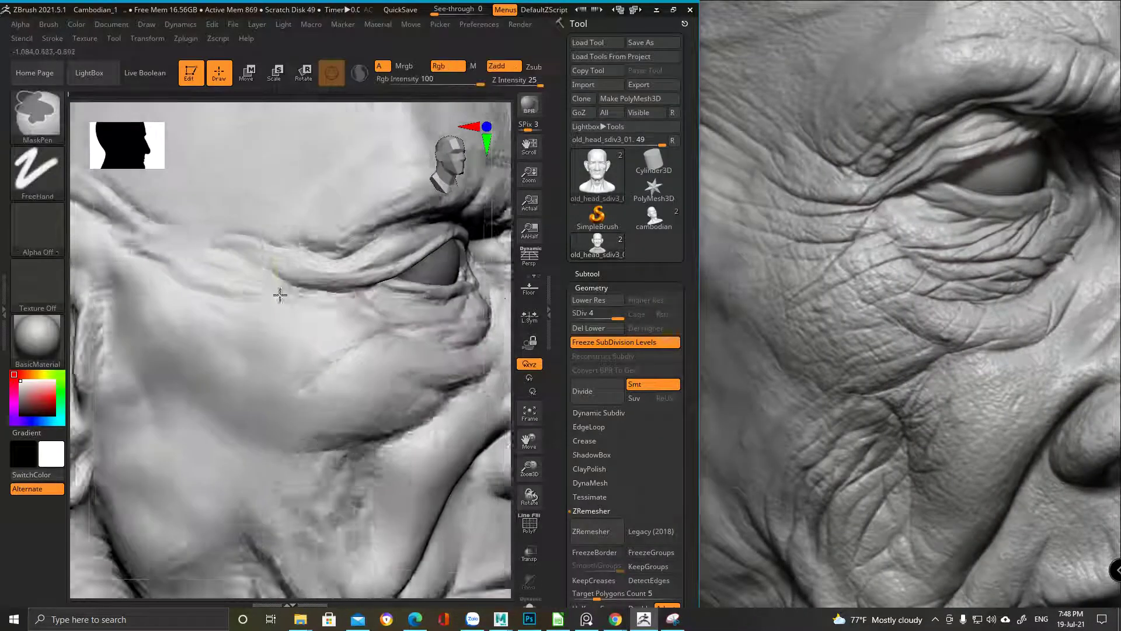
key("space")
right_click_drag(187, 457, 238, 318, "ctrl")
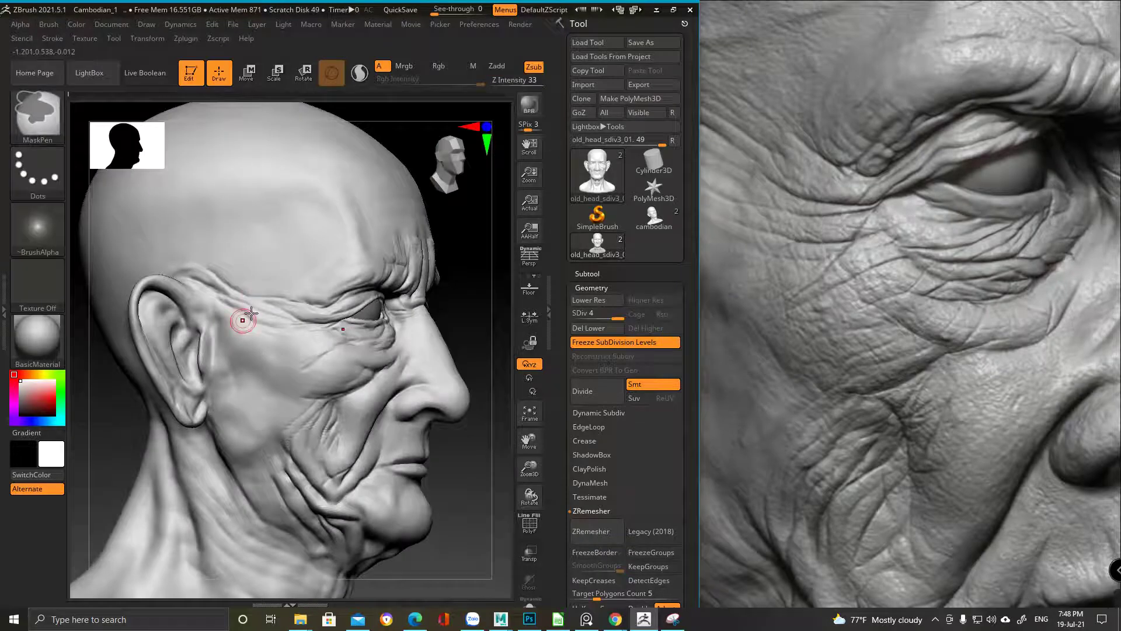
Position the reference photo to show the ear and zoom the sculpt onto the ear and cheek
left_click(906, 280)
scroll(826, 264, "up", 2)
left_click_drag(720, 263, 328, 258)
scroll(444, 304, "up", 2)
left_click_drag(435, 349, 820, 390)
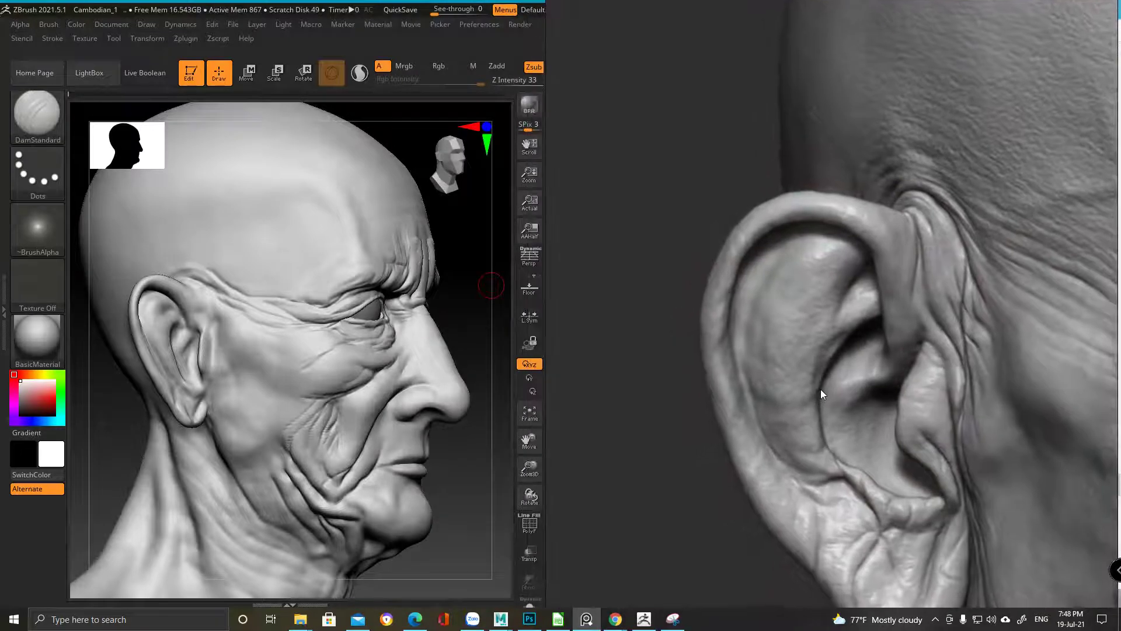
left_click(244, 241)
key("ctrl")
mouse_move(191, 261)
right_mouse_down("ctrl")
mouse_move(186, 292)
mouse_move(229, 332)
right_mouse_up("ctrl")
Deepen the crease along the top of the ear and the ear-cheek fold near the tragus
mouse_move(251, 331)
left_mouse_down()
mouse_move(216, 312)
mouse_move(274, 334)
mouse_move(232, 339)
left_mouse_up()
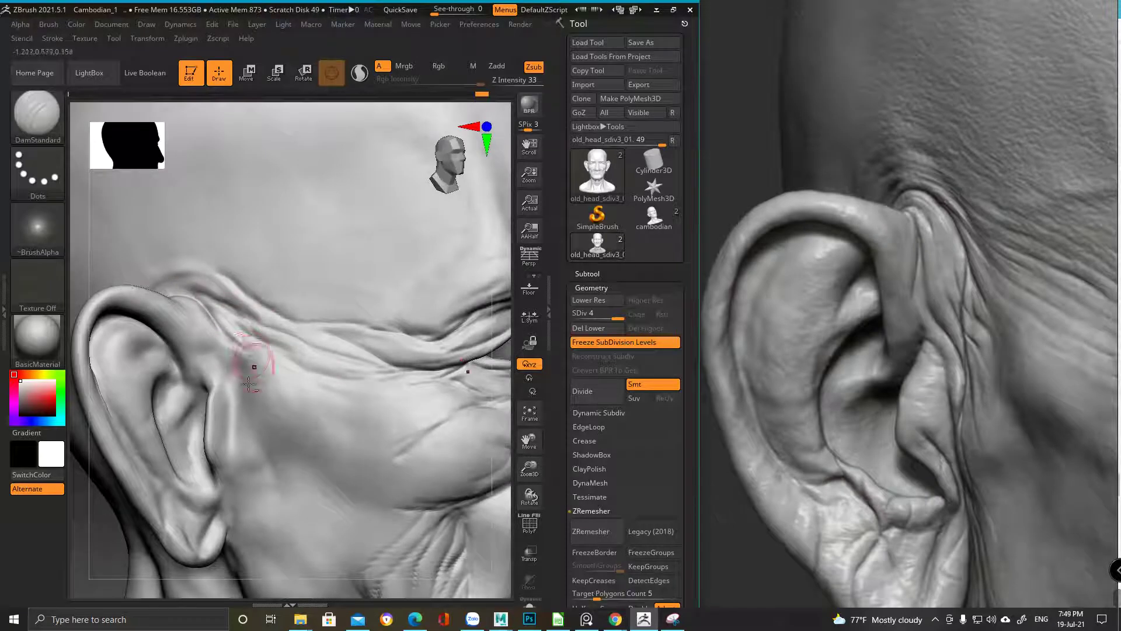
right_click_drag(250, 362, 208, 220)
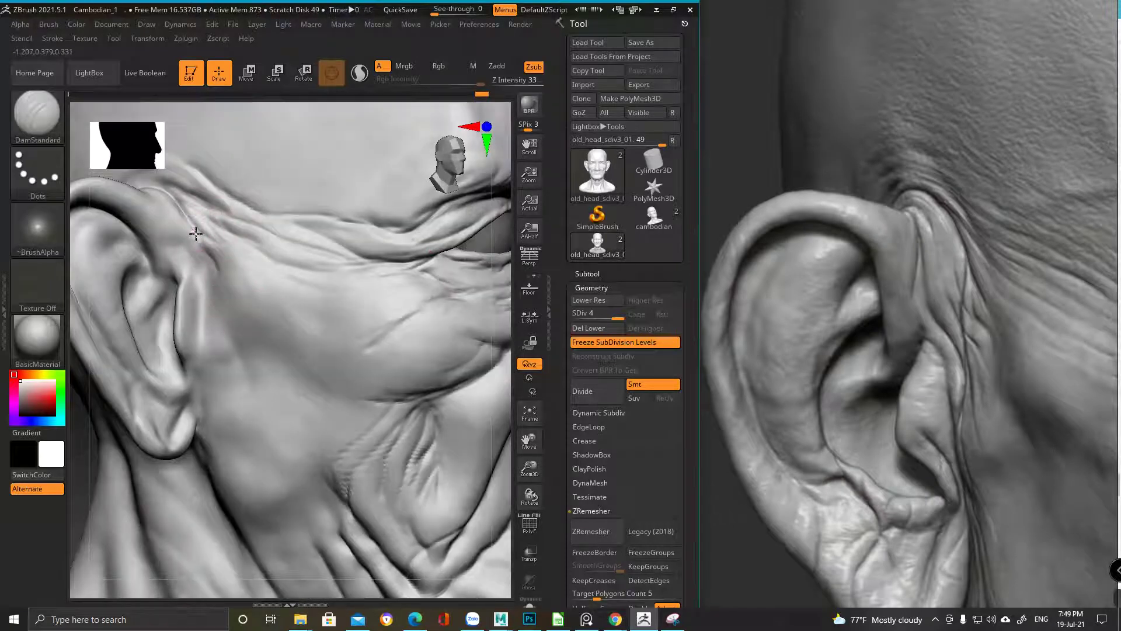
mouse_move(206, 278)
left_mouse_down()
mouse_move(201, 261)
mouse_move(200, 326)
mouse_move(216, 347)
mouse_move(201, 251)
mouse_move(207, 327)
left_mouse_up()
left_click_drag(220, 257, 213, 295, "shift")
right_click_drag(208, 321, 214, 404, "ctrl")
Inspect the ear, earlobe and neck below it from several close-up angles
right_click_drag(255, 226, 234, 278)
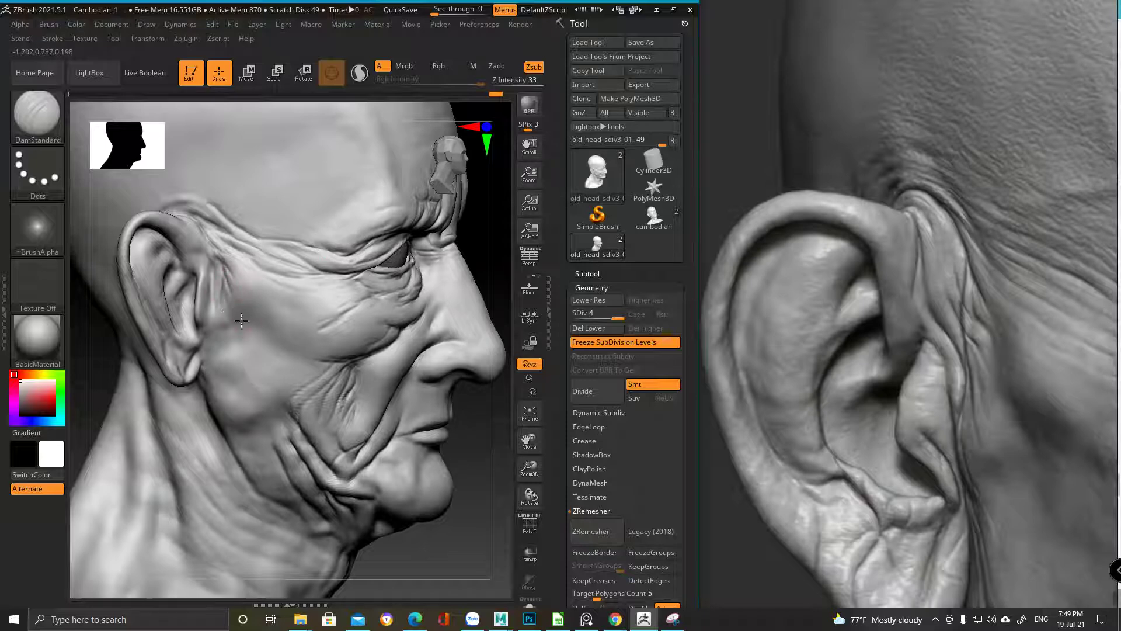
right_click_drag(213, 314, 313, 292, "ctrl")
mouse_move(243, 217)
right_mouse_down()
mouse_move(268, 277)
mouse_move(260, 250)
mouse_move(327, 261)
mouse_move(275, 258)
right_mouse_up()
right_click_drag(275, 315, 277, 239)
mouse_move(243, 349)
right_mouse_down()
mouse_move(230, 376)
mouse_move(263, 246)
mouse_move(275, 261)
right_mouse_up()
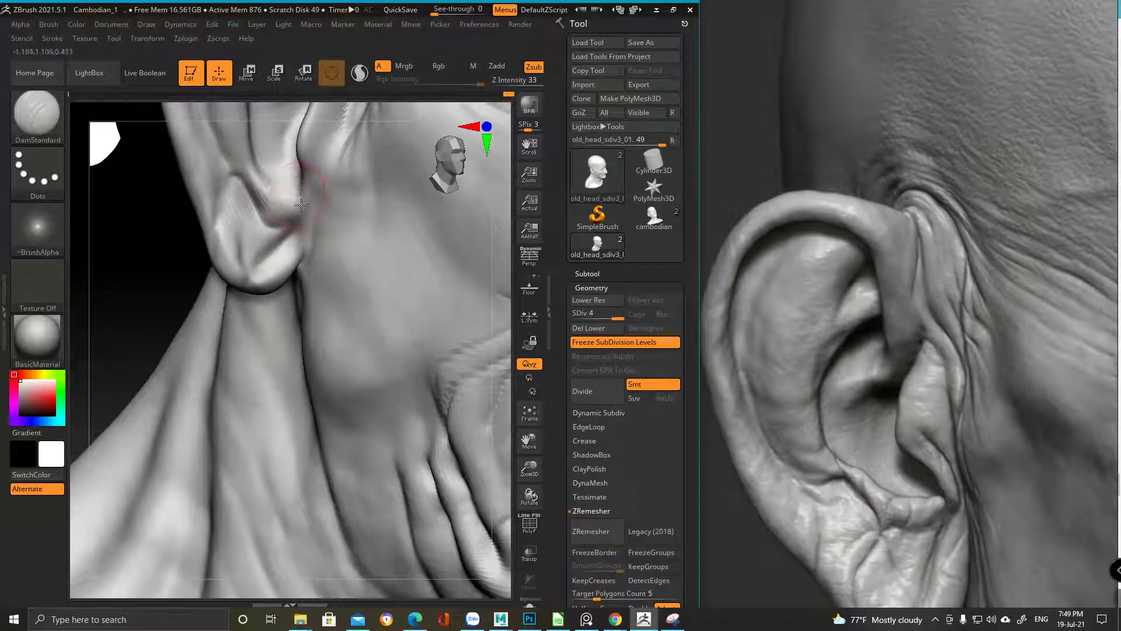
mouse_move(304, 193)
right_mouse_down()
mouse_move(303, 171)
mouse_move(213, 383)
mouse_move(286, 250)
right_mouse_up()
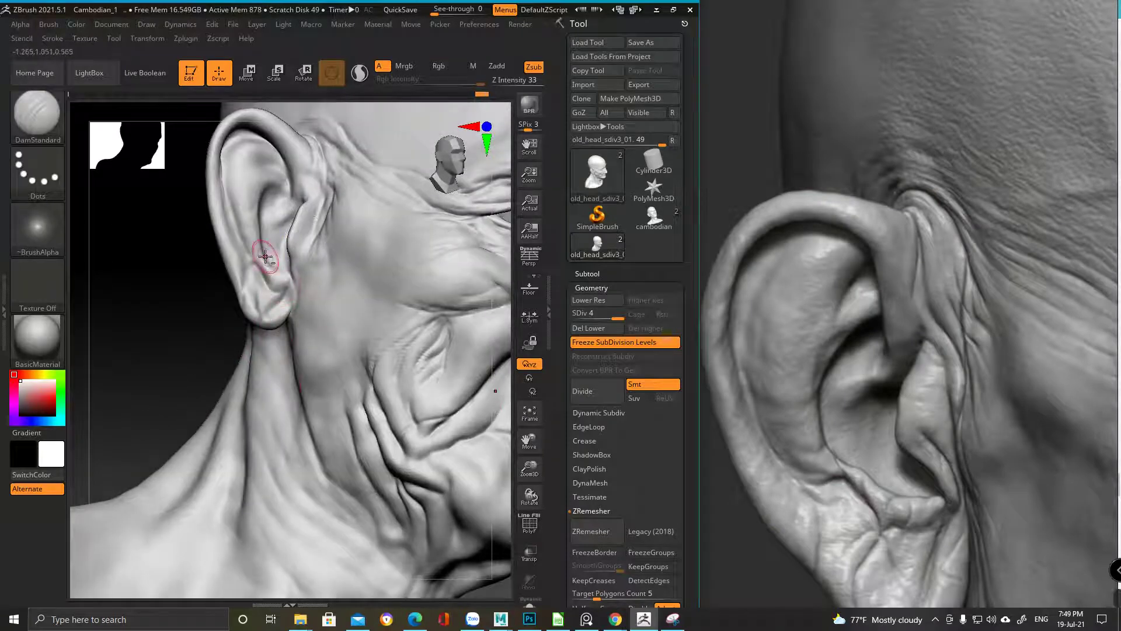
right_click_drag(272, 205, 301, 192)
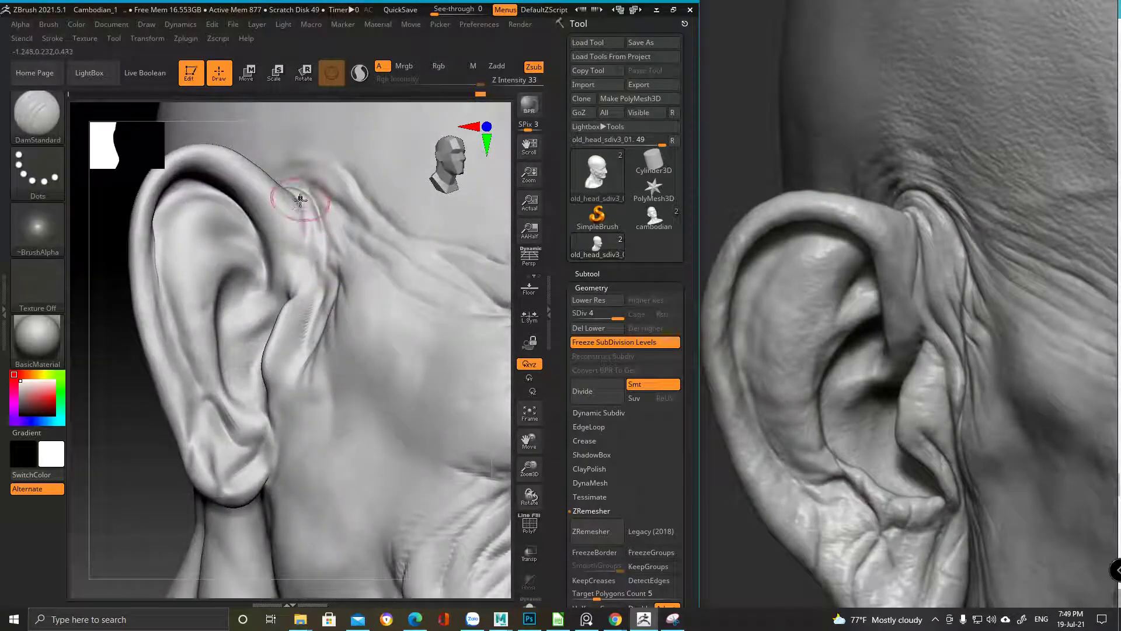
mouse_move(290, 310)
right_mouse_down("ctrl")
mouse_move(363, 362)
mouse_move(280, 328)
mouse_move(274, 257)
mouse_move(278, 242)
mouse_move(292, 245)
mouse_move(280, 232)
mouse_move(280, 326)
mouse_move(274, 301)
right_mouse_up("ctrl")
scroll(946, 399, "up", 3)
Switch to ClayBuildup and build up the crease in front of the ear
key("b")
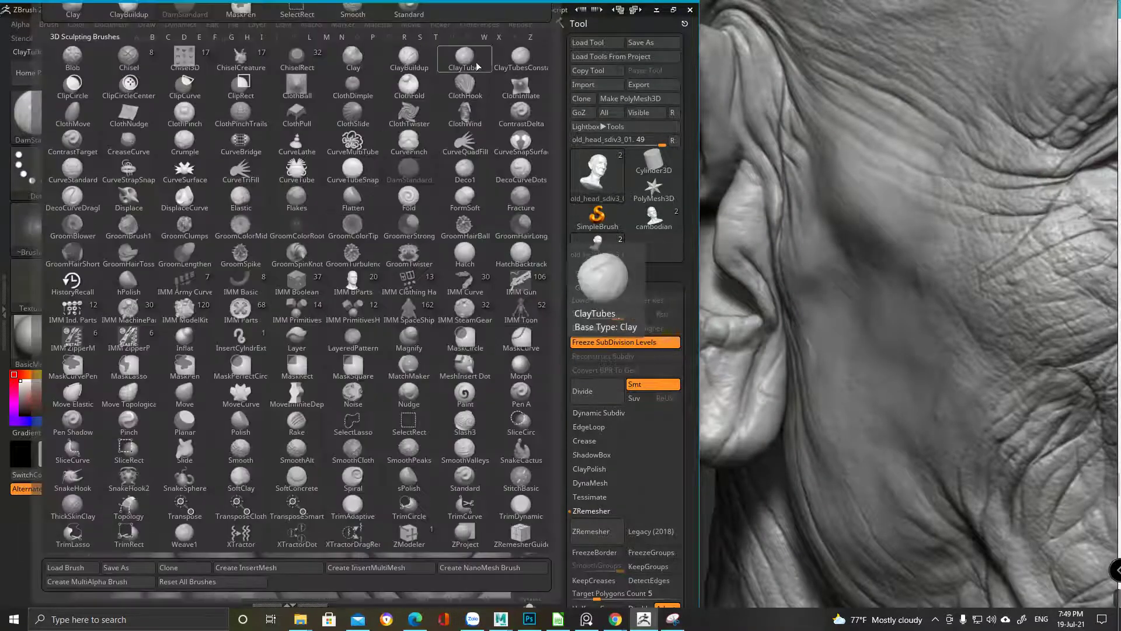
left_click(409, 57)
right_click_drag(293, 313, 270, 335, "ctrl")
key("space")
right_click_drag(226, 296, 232, 297, "ctrl")
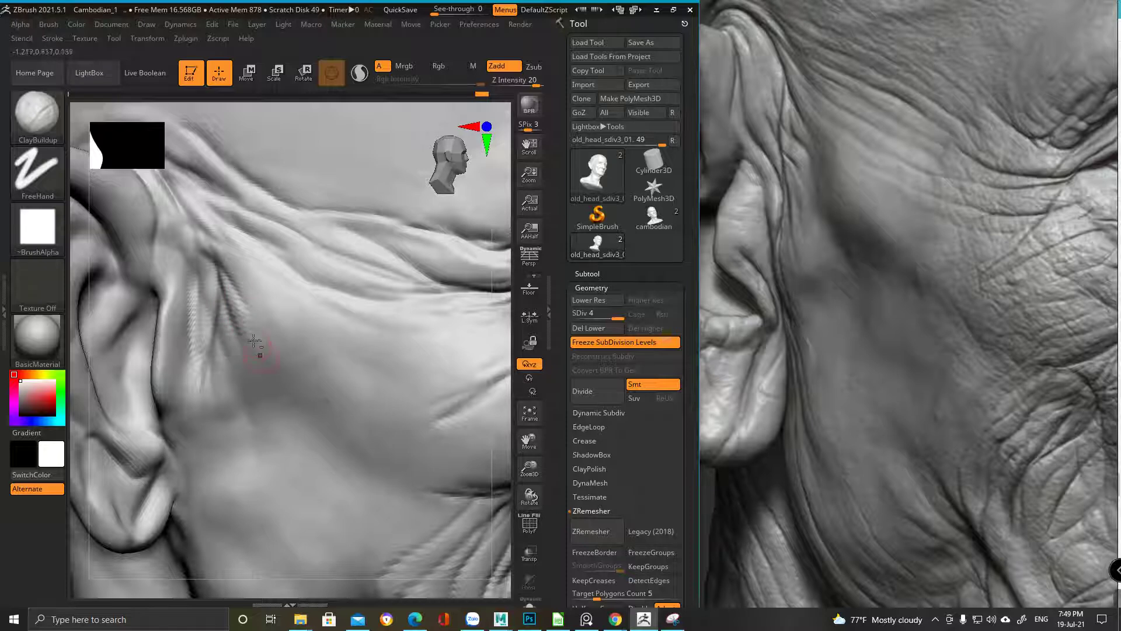
left_click_drag(221, 250, 253, 299)
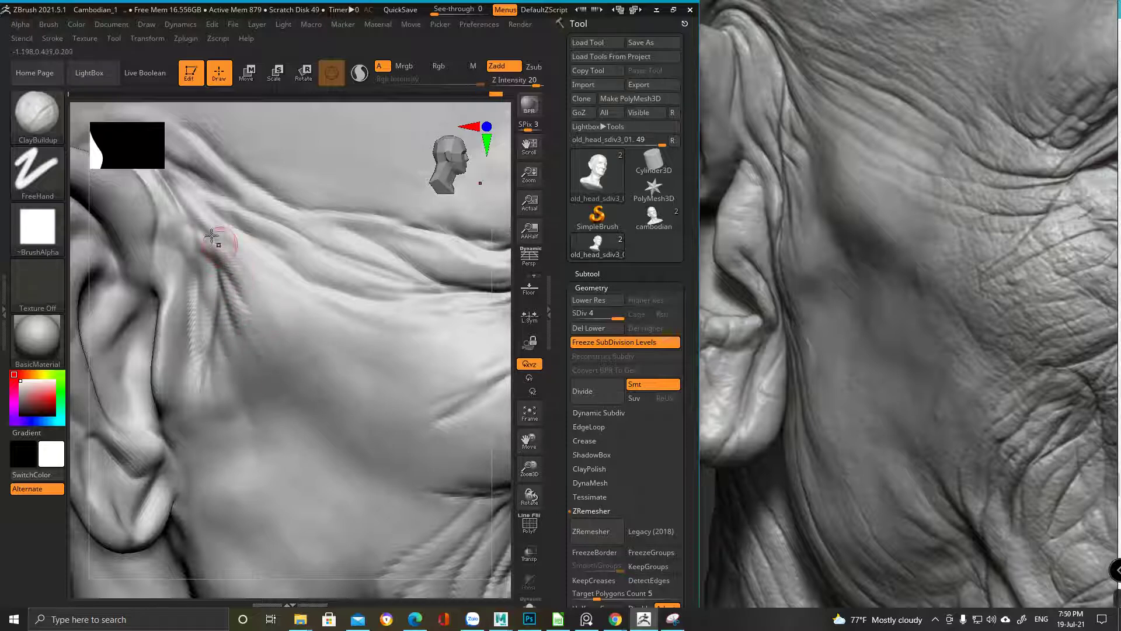
left_click_drag(220, 243, 254, 300)
right_click_drag(243, 236, 237, 245)
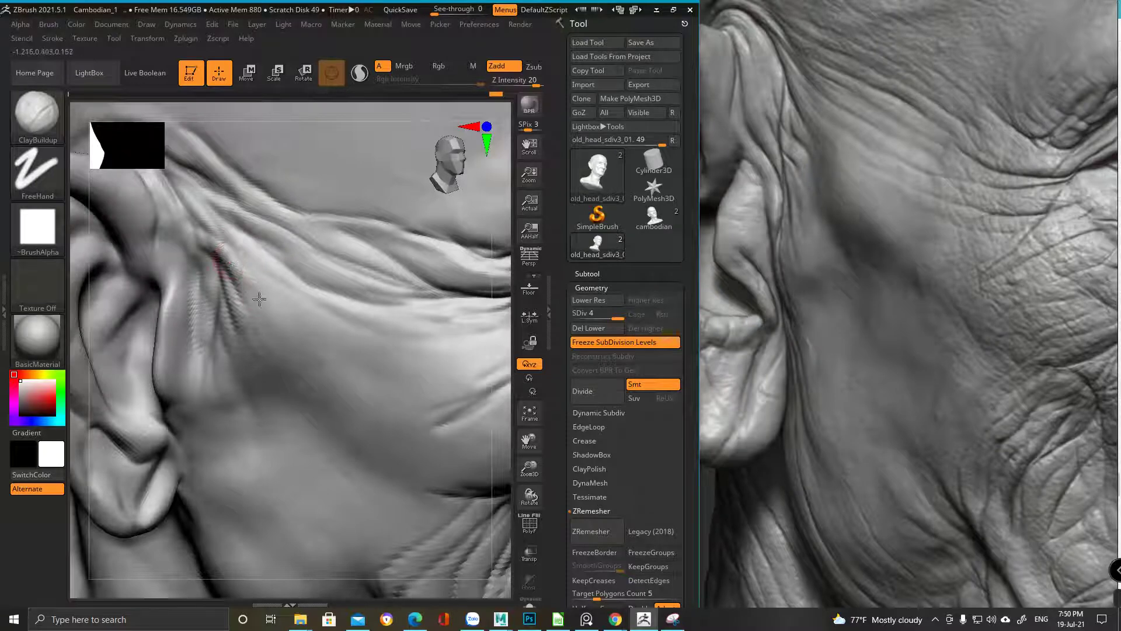
Deepen the crease near the temple and stroke along the lower-lid crease
mouse_move(254, 256)
right_mouse_down()
mouse_move(225, 238)
mouse_move(230, 258)
mouse_move(204, 208)
right_mouse_up()
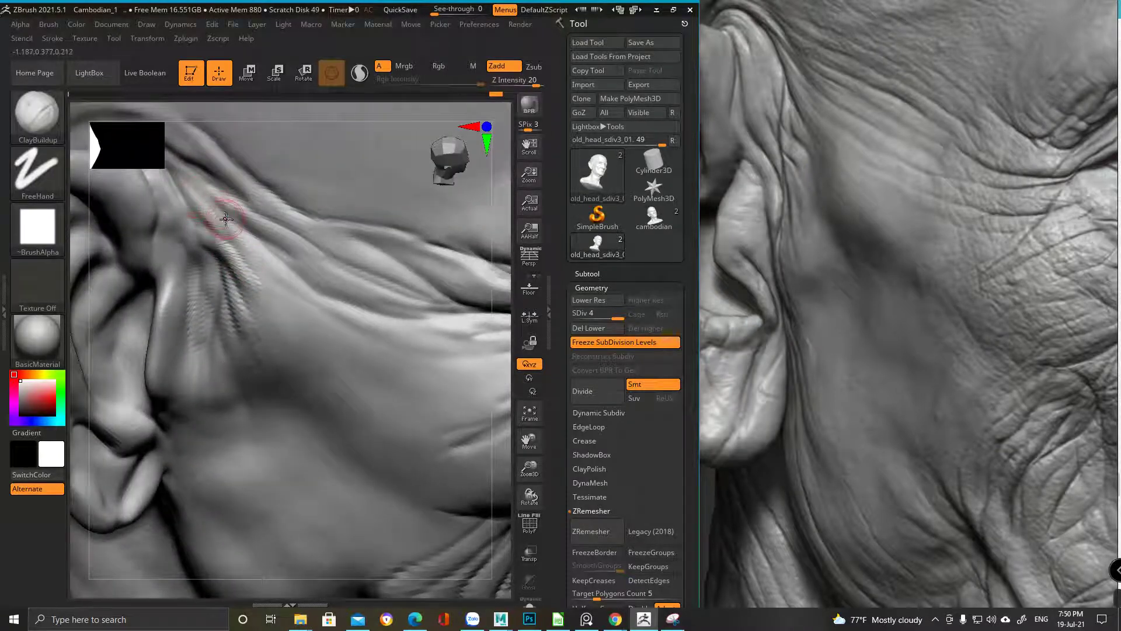
right_click_drag(285, 282, 246, 236)
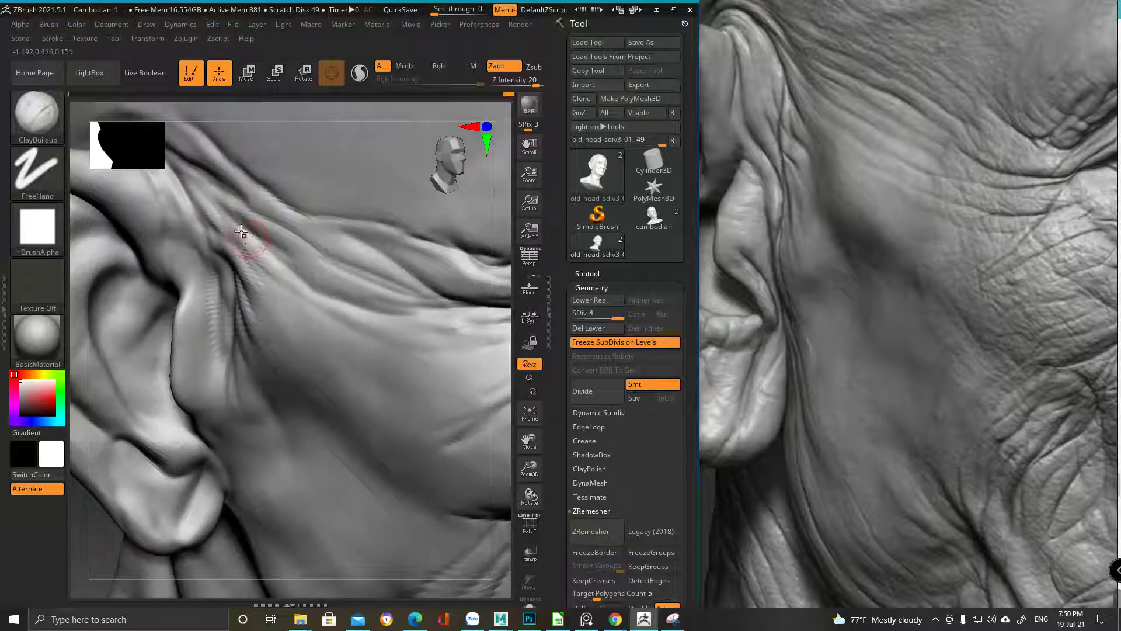
mouse_move(299, 289)
right_mouse_down()
mouse_move(190, 178)
mouse_move(209, 226)
right_mouse_up()
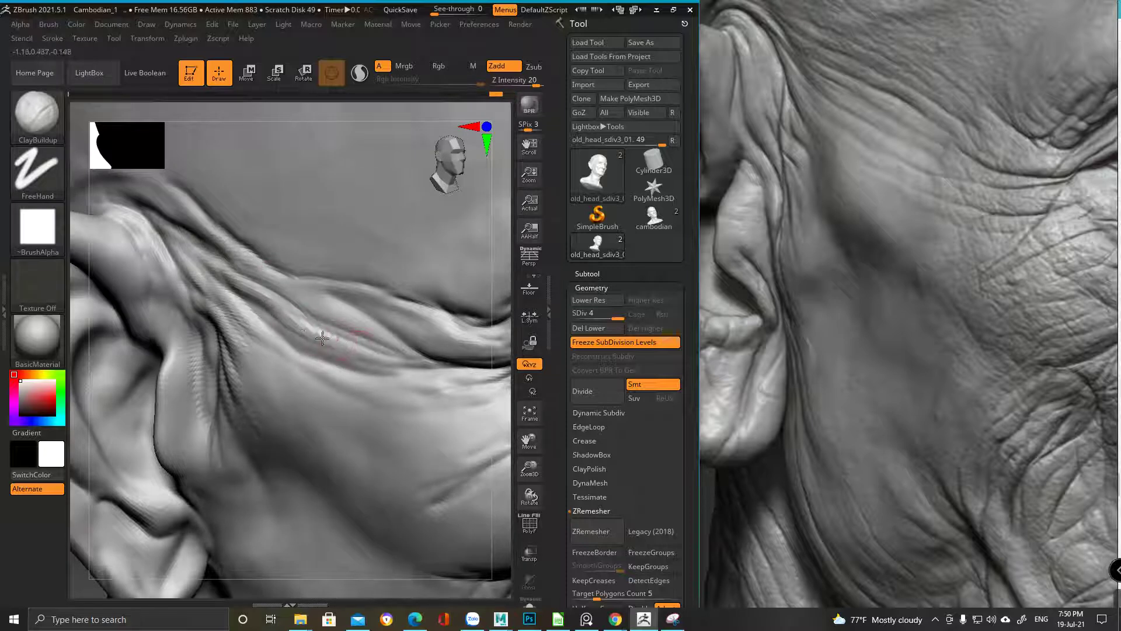
mouse_move(344, 351)
left_mouse_down()
mouse_move(294, 319)
mouse_move(386, 353)
left_mouse_up()
mouse_move(353, 319)
right_mouse_down()
mouse_move(313, 313)
mouse_move(220, 216)
mouse_move(315, 313)
right_mouse_up()
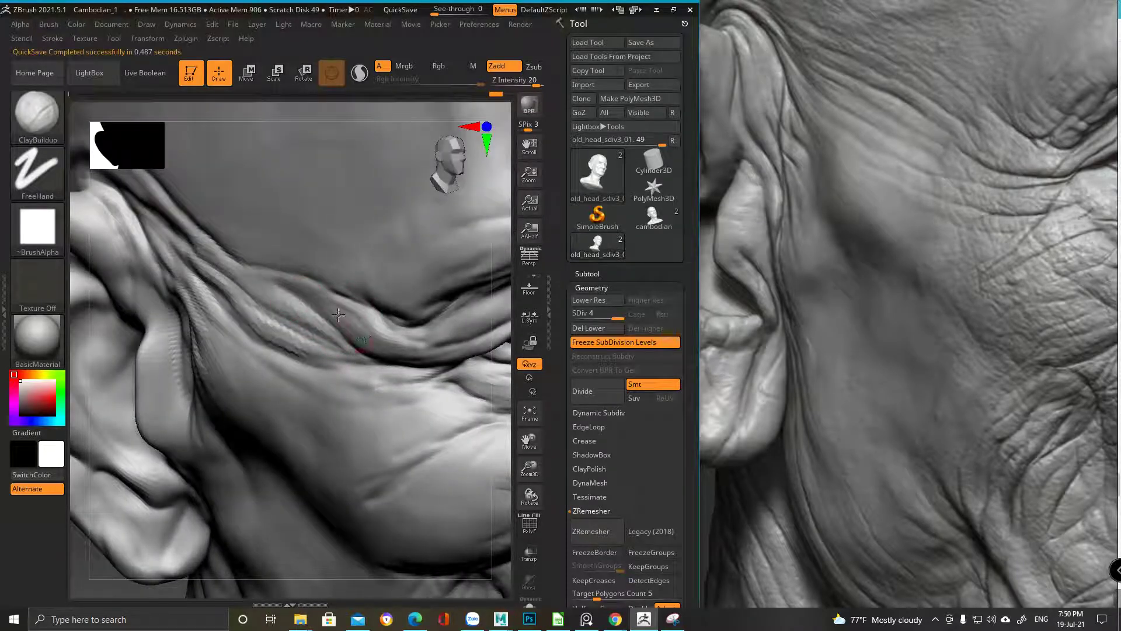
mouse_move(333, 306)
right_mouse_down()
mouse_move(363, 333)
mouse_move(386, 333)
mouse_move(243, 303)
mouse_move(397, 289)
mouse_move(363, 275)
mouse_move(361, 243)
mouse_move(282, 268)
right_mouse_up()
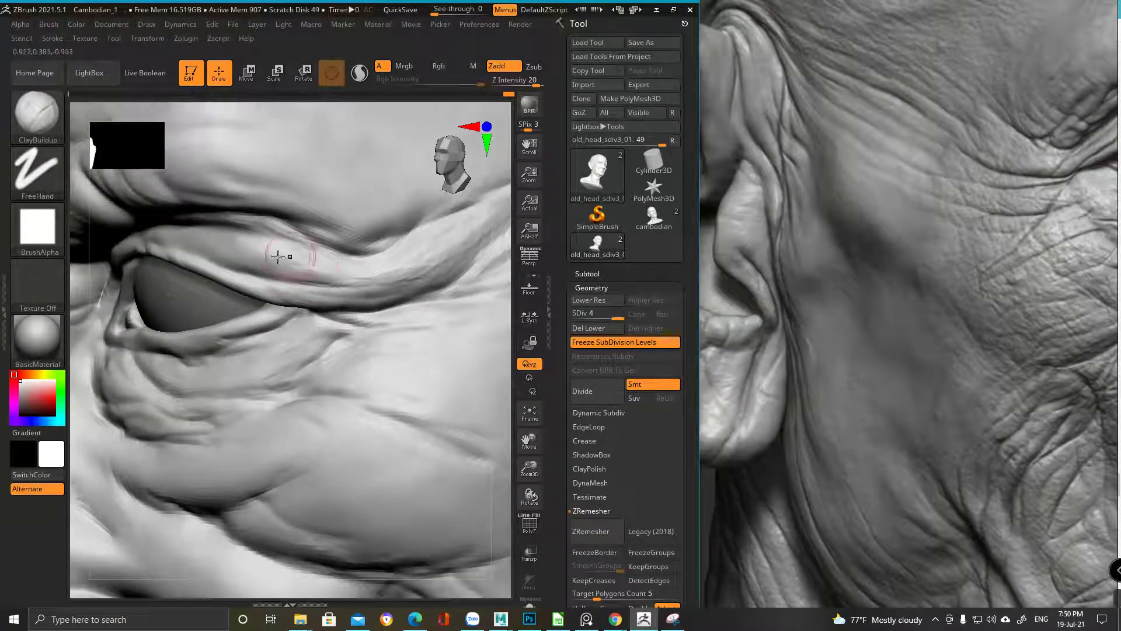
mouse_move(295, 264)
left_mouse_down()
mouse_move(351, 279)
mouse_move(337, 282)
mouse_move(300, 251)
mouse_move(220, 250)
mouse_move(329, 237)
left_mouse_up()
mouse_move(329, 236)
right_mouse_down()
mouse_move(288, 230)
mouse_move(420, 230)
mouse_move(305, 331)
right_mouse_up()
mouse_move(238, 299)
right_mouse_down()
mouse_move(269, 310)
mouse_move(391, 307)
mouse_move(378, 325)
mouse_move(280, 225)
right_mouse_up()
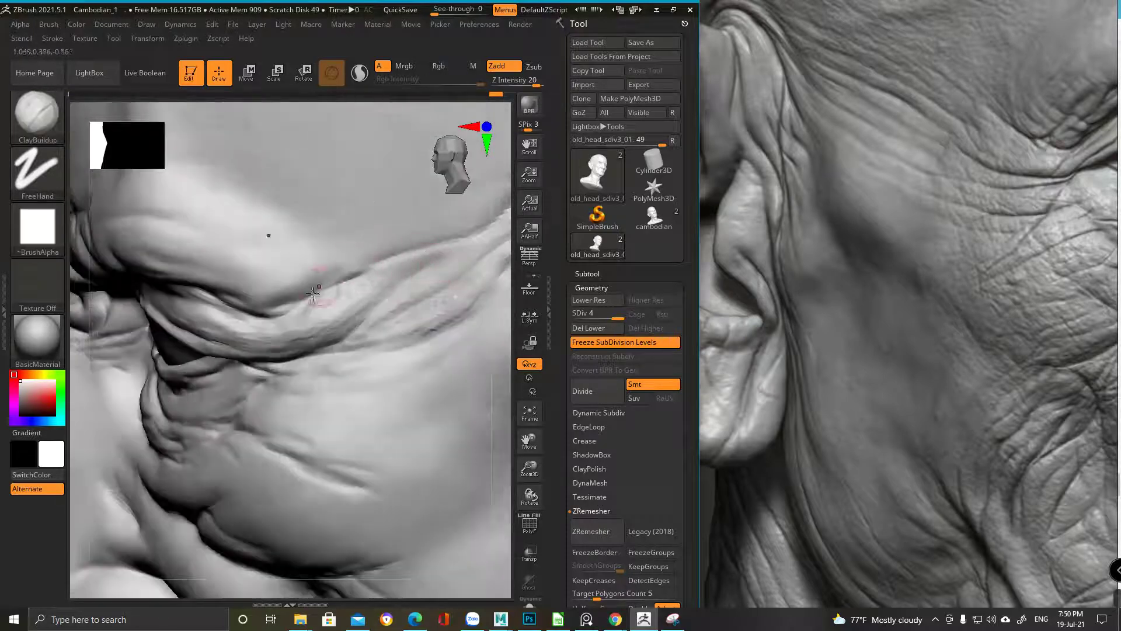
Build up the wrinkle ridges beside the eye and check them from other angles
left_click_drag(369, 267, 476, 236)
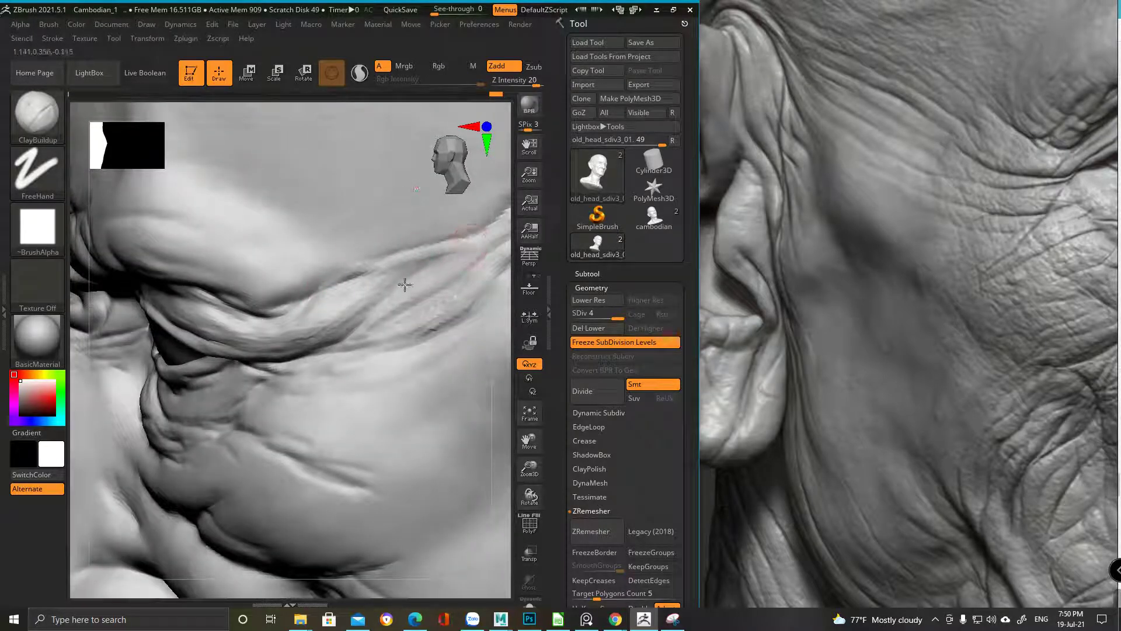
mouse_move(376, 317)
left_mouse_down()
mouse_move(362, 332)
mouse_move(386, 305)
left_mouse_up()
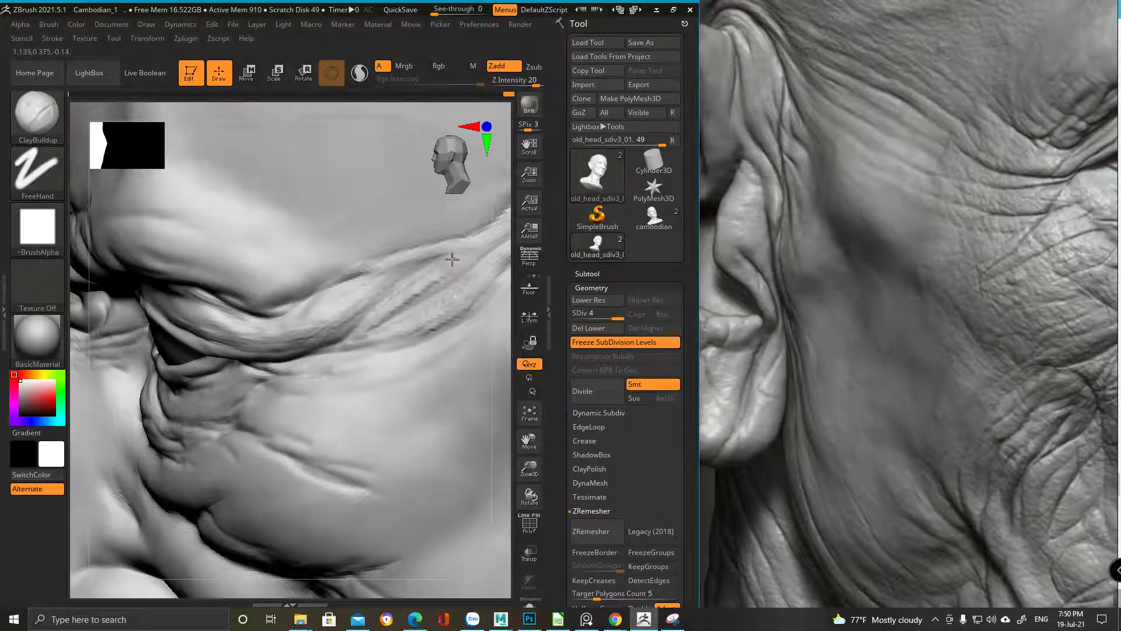
left_click_drag(450, 251, 387, 309)
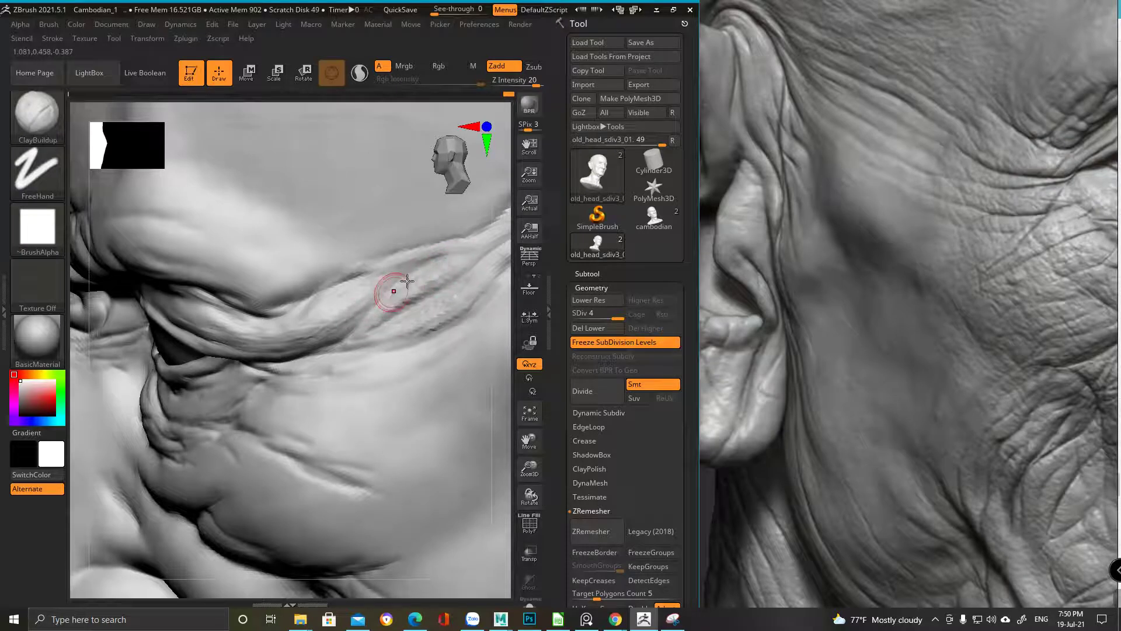
right_click_drag(389, 259, 302, 325)
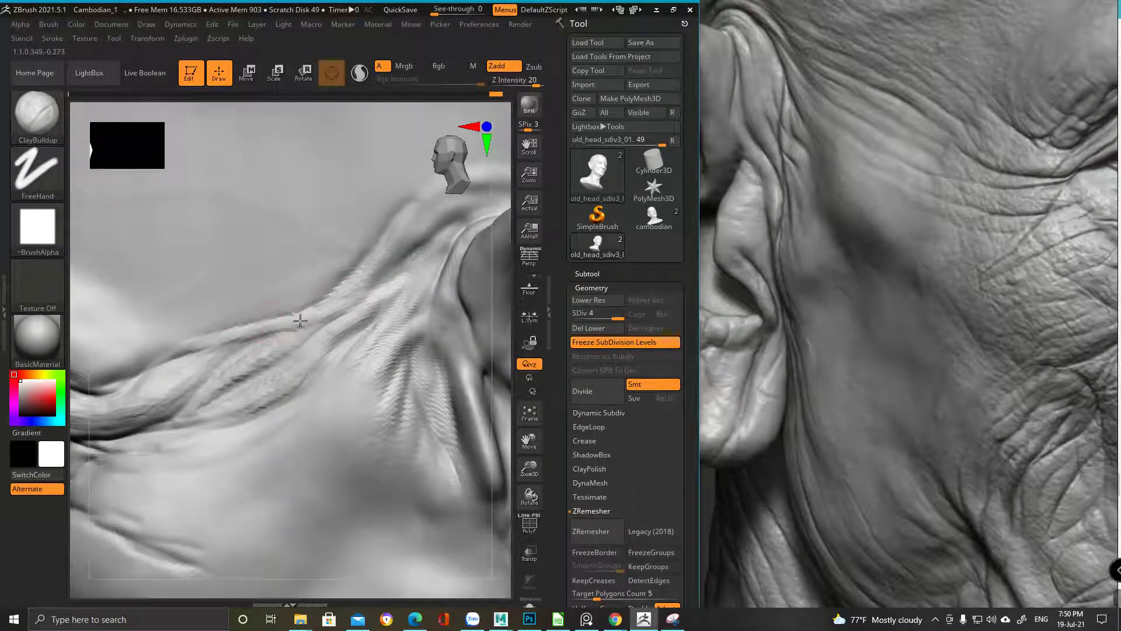
mouse_move(275, 313)
right_mouse_down()
mouse_move(349, 309)
mouse_move(321, 314)
right_mouse_up()
mouse_move(423, 288)
right_mouse_down()
mouse_move(349, 235)
mouse_move(225, 275)
mouse_move(243, 220)
mouse_move(198, 200)
mouse_move(226, 233)
mouse_move(195, 242)
right_mouse_up()
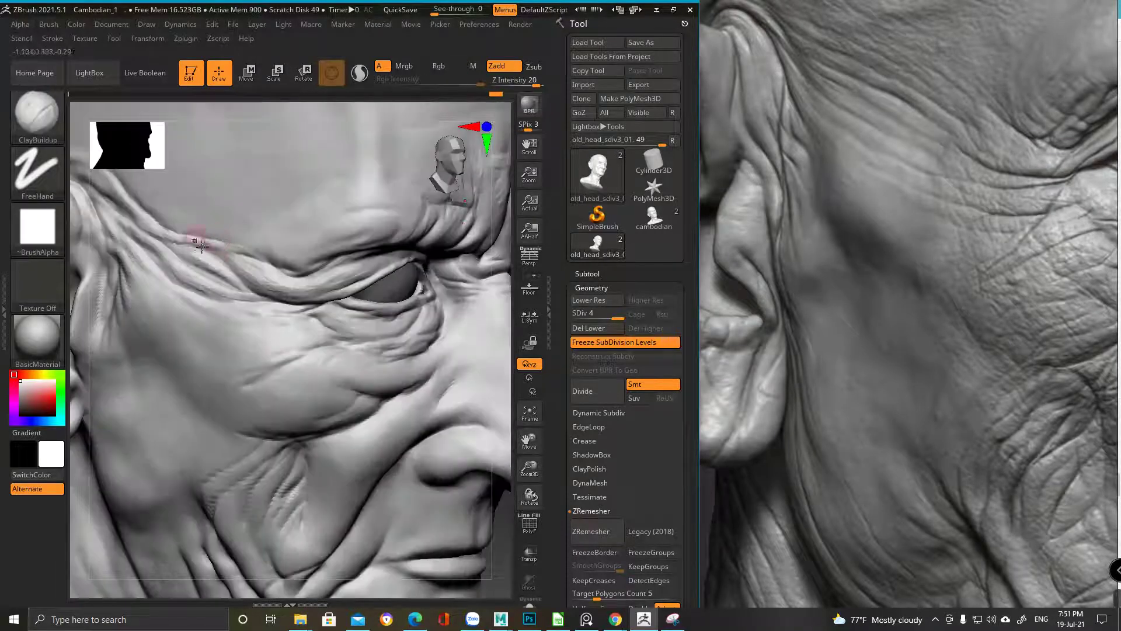
Orbit toward the nose and carve a ClayBuildup crease alongside it with several strokes
right_click_drag(324, 282, 323, 313)
key("space")
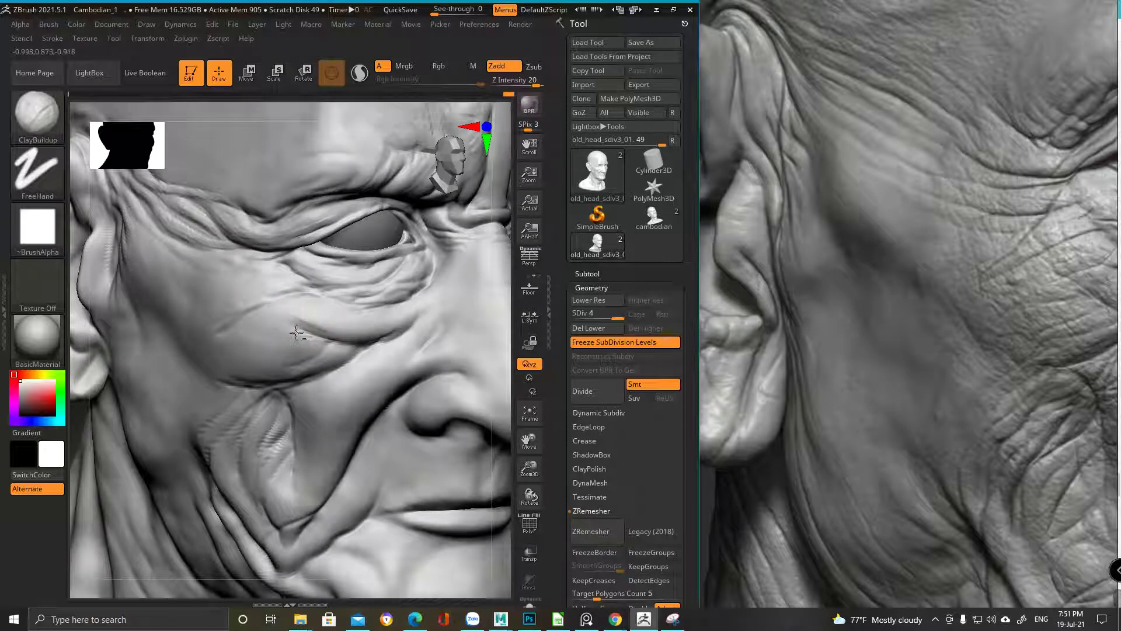
mouse_move(427, 334)
right_mouse_down()
mouse_move(371, 313)
mouse_move(338, 330)
right_mouse_up()
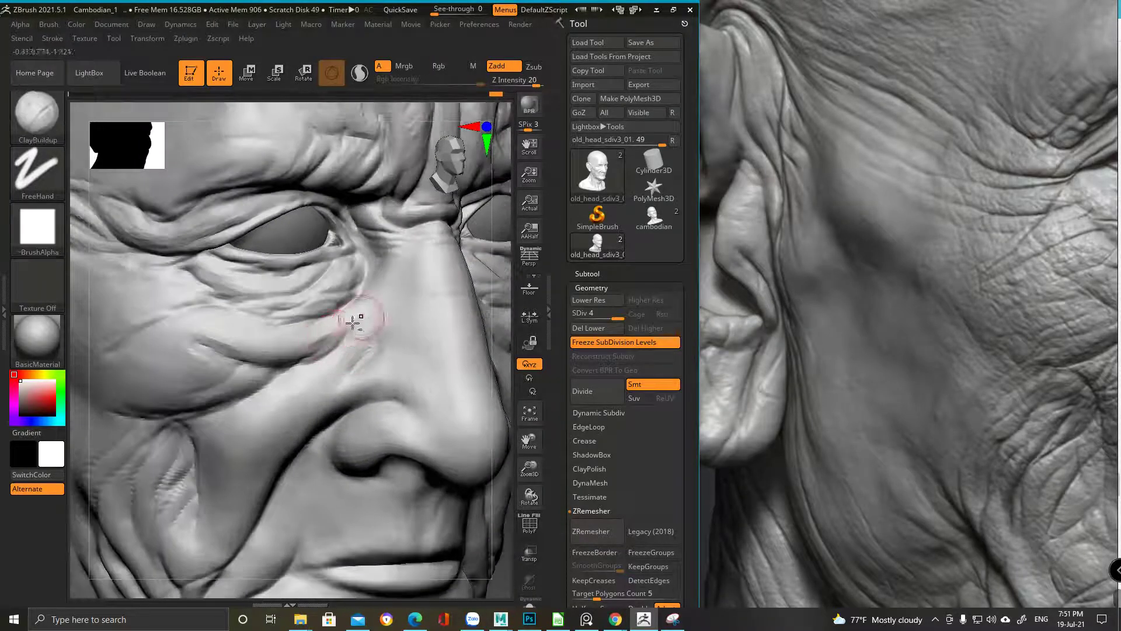
right_click_drag(352, 325, 334, 330)
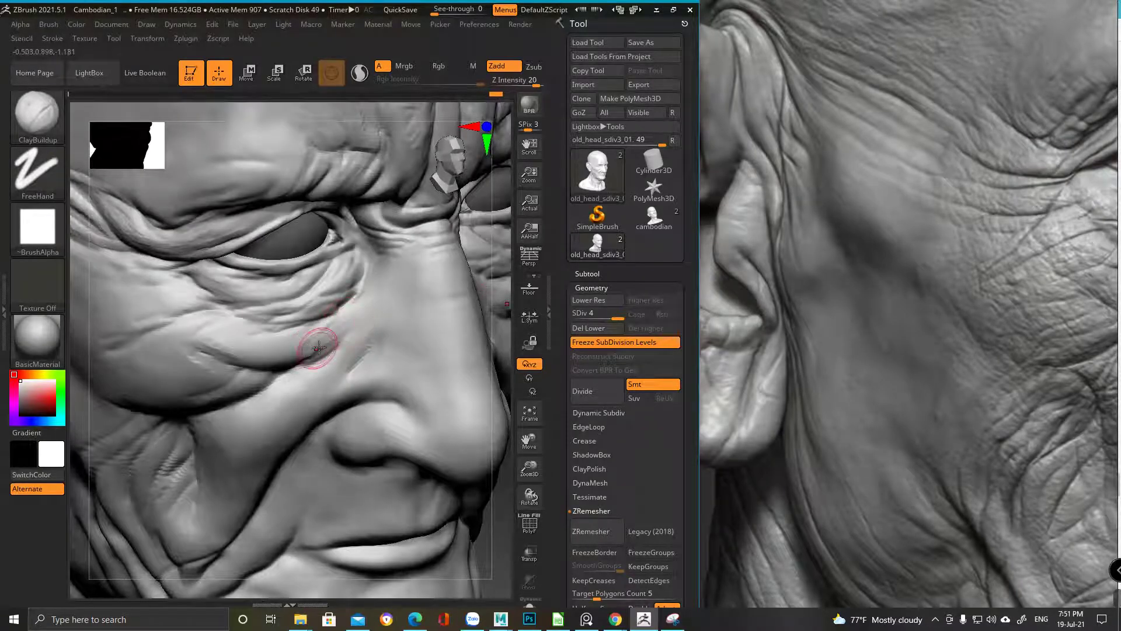
mouse_move(350, 301)
right_mouse_down()
mouse_move(281, 362)
mouse_move(227, 341)
mouse_move(269, 334)
right_mouse_up()
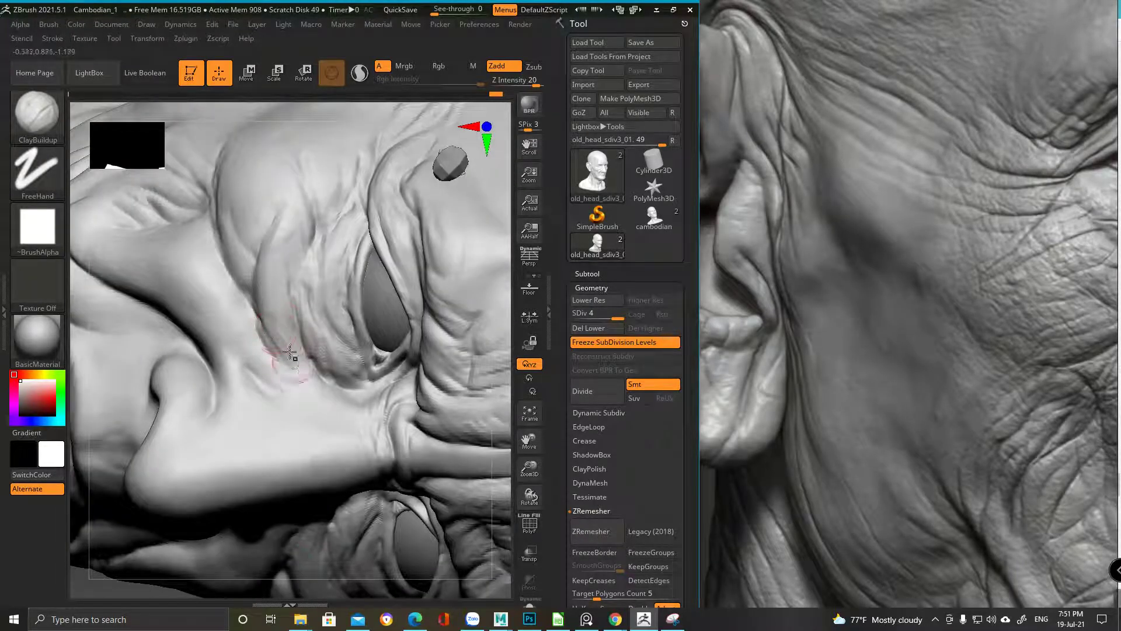
mouse_move(295, 339)
right_mouse_down()
mouse_move(268, 314)
mouse_move(280, 336)
right_mouse_up()
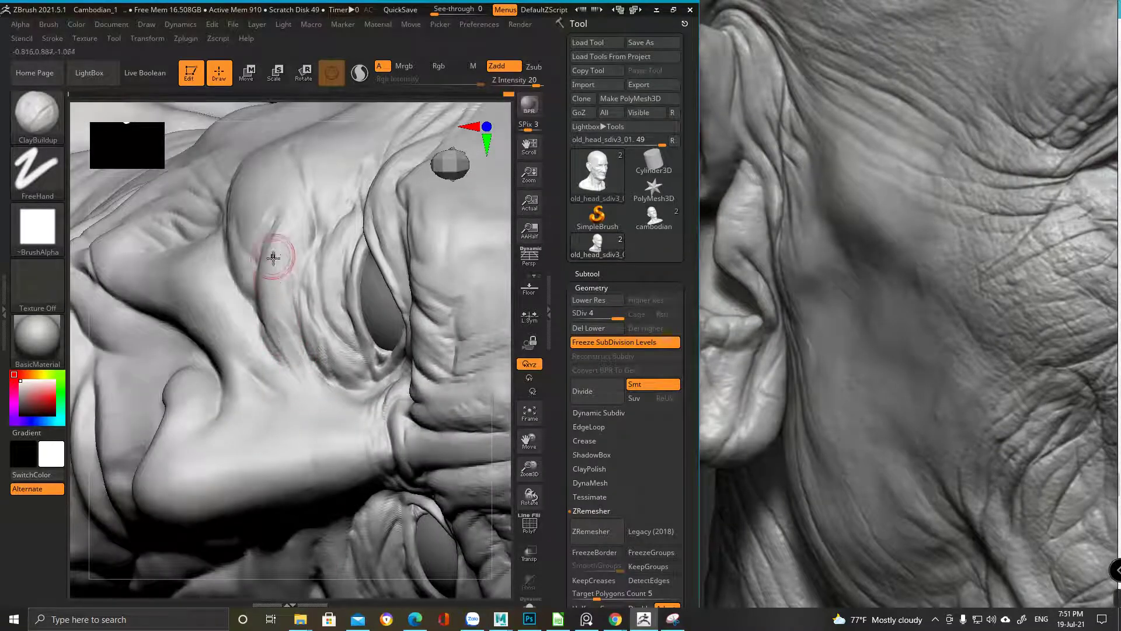
mouse_move(200, 308)
left_mouse_down()
mouse_move(220, 321)
mouse_move(230, 353)
mouse_move(230, 339)
left_mouse_up()
right_click_drag(230, 339, 221, 324)
left_click_drag(221, 324, 224, 343)
Smooth and fill the nose-bridge wrinkles, then deepen and smooth the crease beside the nose
mouse_move(238, 325)
right_mouse_down()
mouse_move(242, 255)
mouse_move(261, 251)
mouse_move(353, 308)
mouse_move(325, 343)
mouse_move(340, 371)
right_mouse_up()
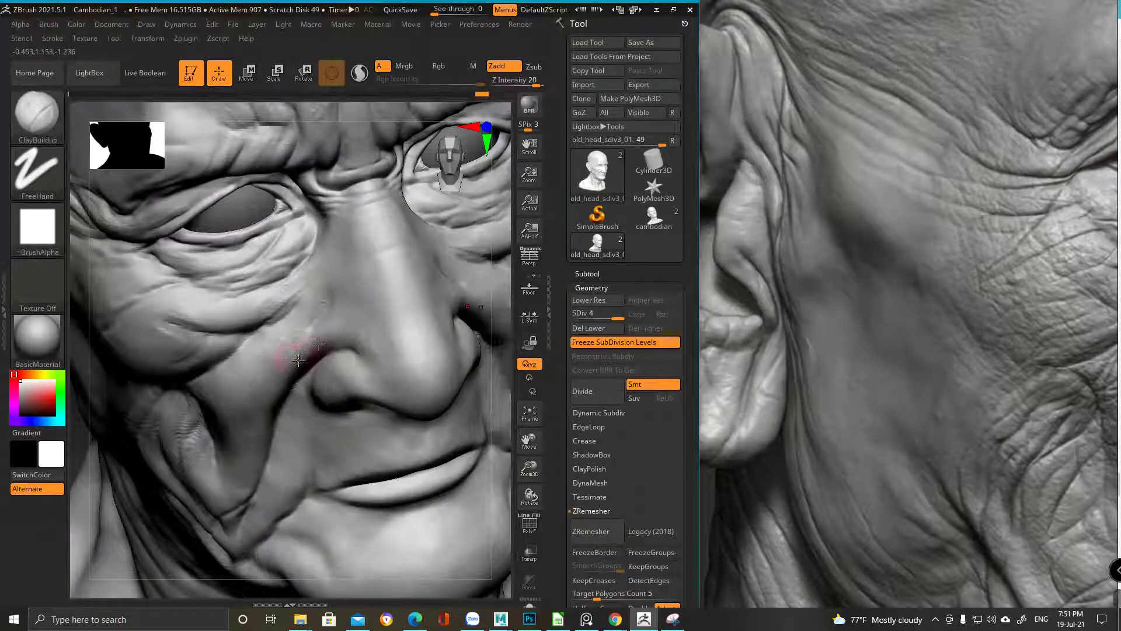
right_click_drag(276, 351, 326, 326)
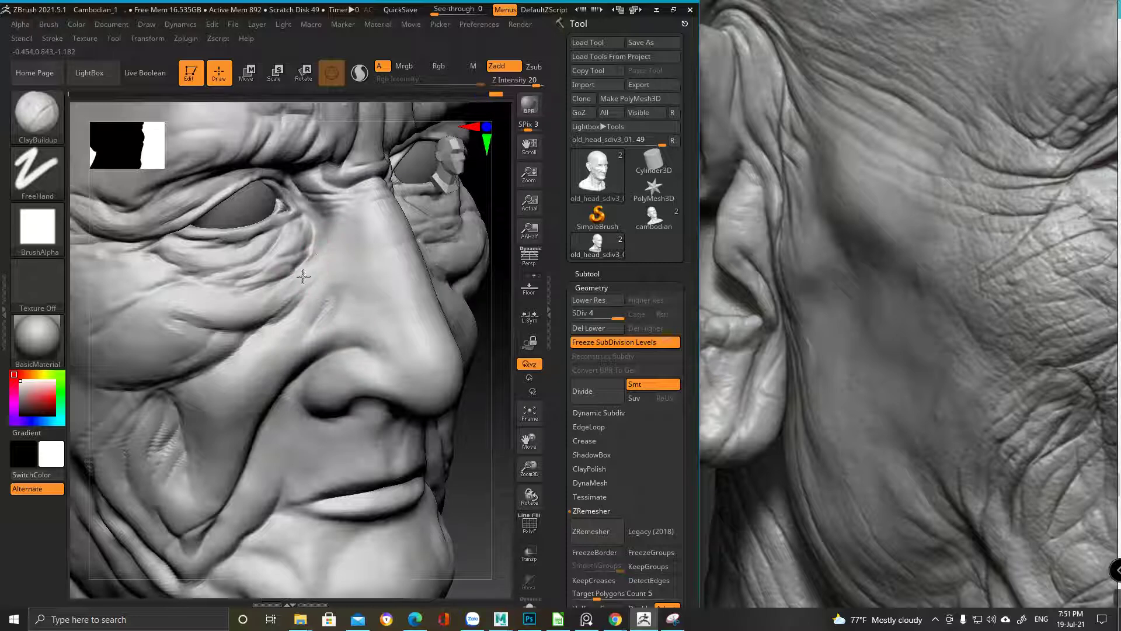
mouse_move(357, 159)
left_mouse_down()
mouse_move(335, 221)
mouse_move(350, 233)
mouse_move(350, 257)
mouse_move(325, 222)
mouse_move(345, 226)
mouse_move(344, 257)
mouse_move(348, 233)
mouse_move(356, 248)
left_mouse_up()
key("f")
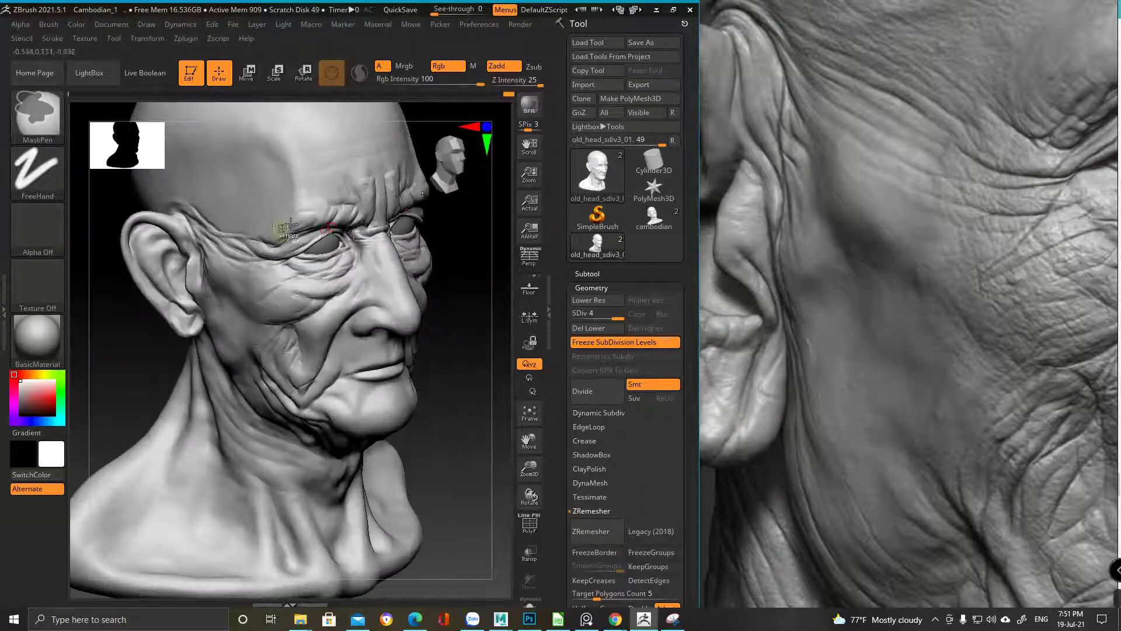
left_click_drag(146, 351, 245, 351, "shift")
mouse_move(376, 319)
right_mouse_down()
mouse_move(306, 305)
mouse_move(330, 297)
right_mouse_up()
left_click_drag(330, 296, 351, 316)
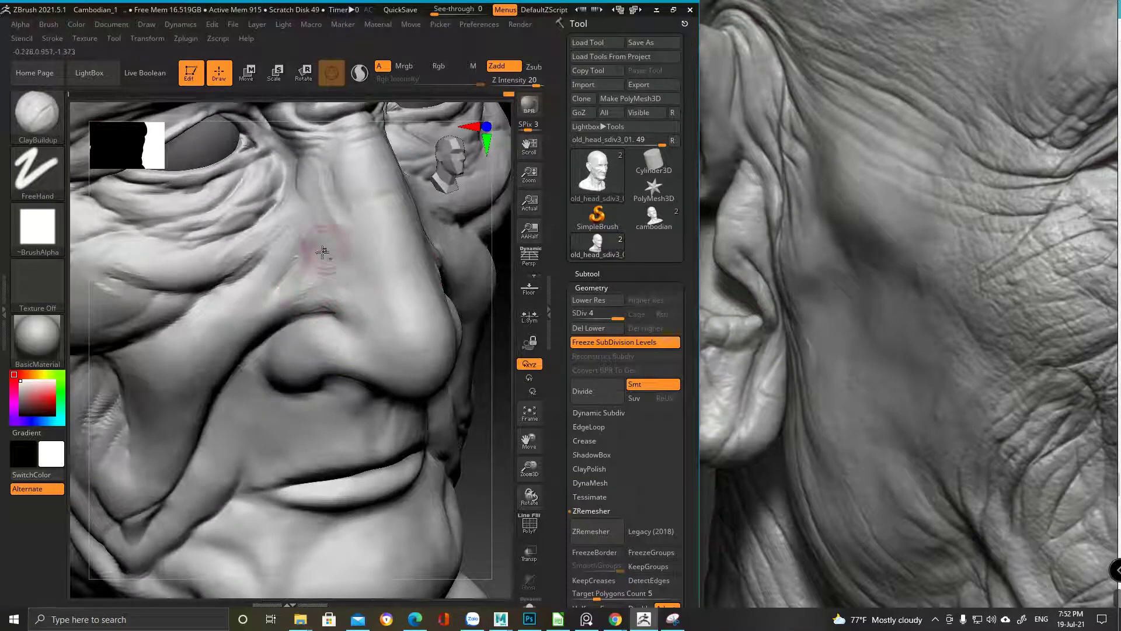
mouse_move(350, 251)
right_mouse_down("ctrl")
mouse_move(357, 274)
mouse_move(351, 170)
mouse_move(348, 253)
mouse_move(333, 272)
mouse_move(310, 250)
right_mouse_up("ctrl")
Switch to the Clay brush and lower its Z Intensity from 50 to 14
key("b")
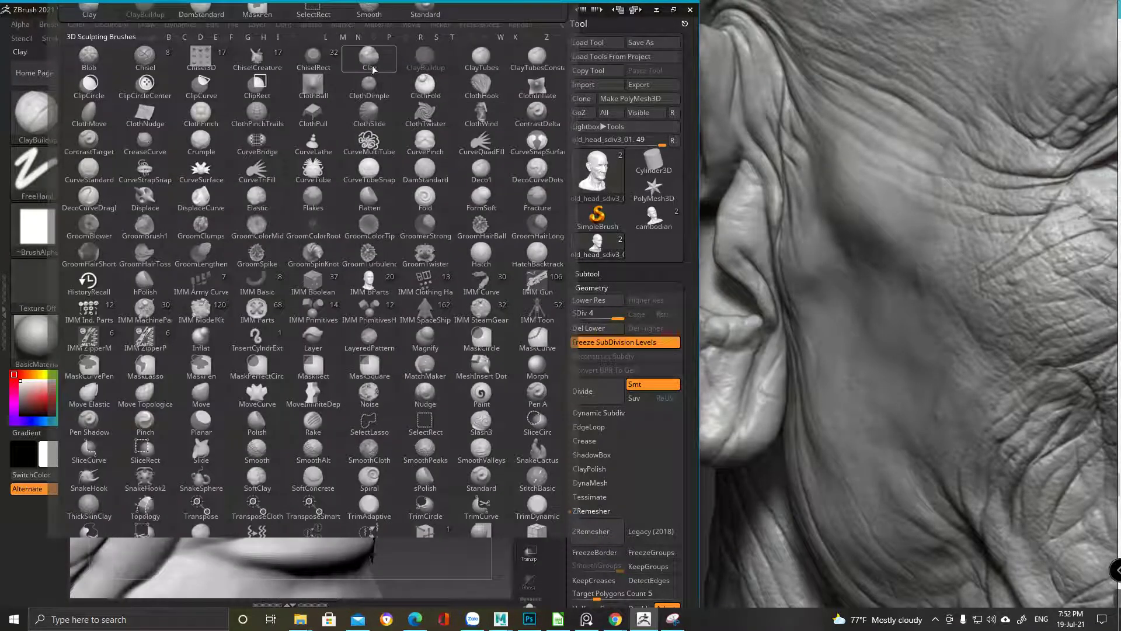
left_click(371, 68)
right_click(303, 287)
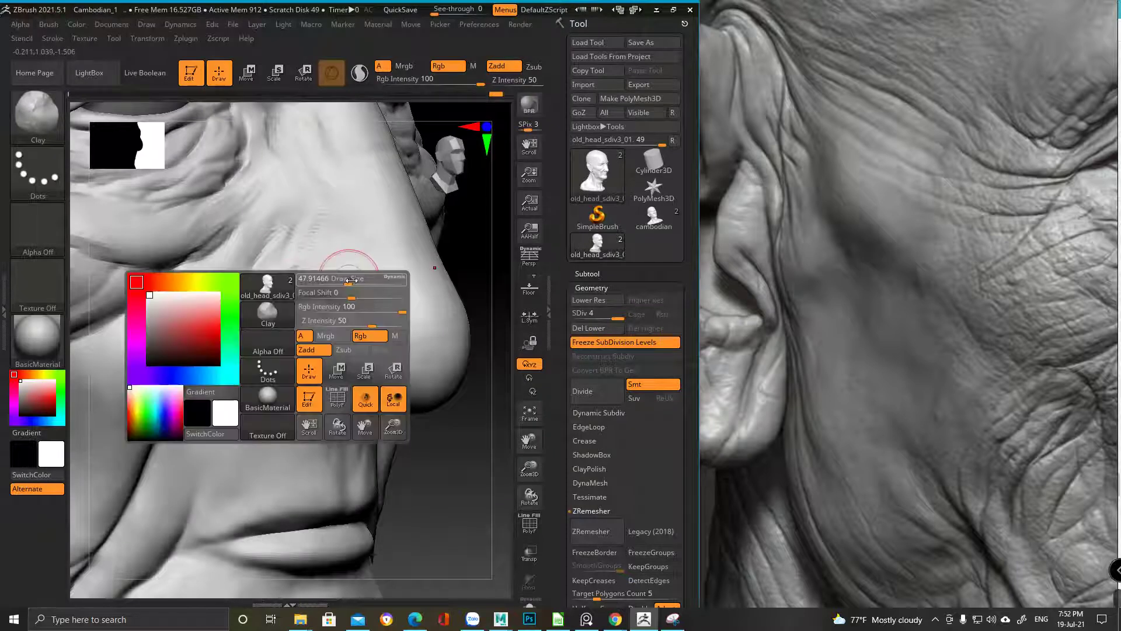
left_click_drag(531, 81, 499, 118)
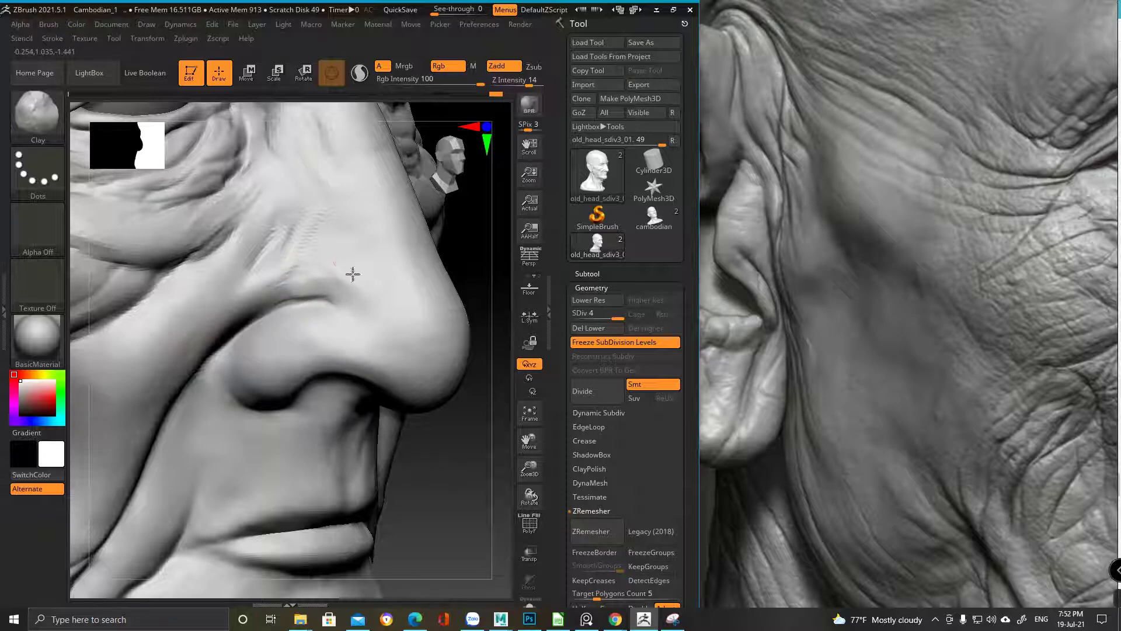
Smooth the surface around the crease beside the nose
key("shift")
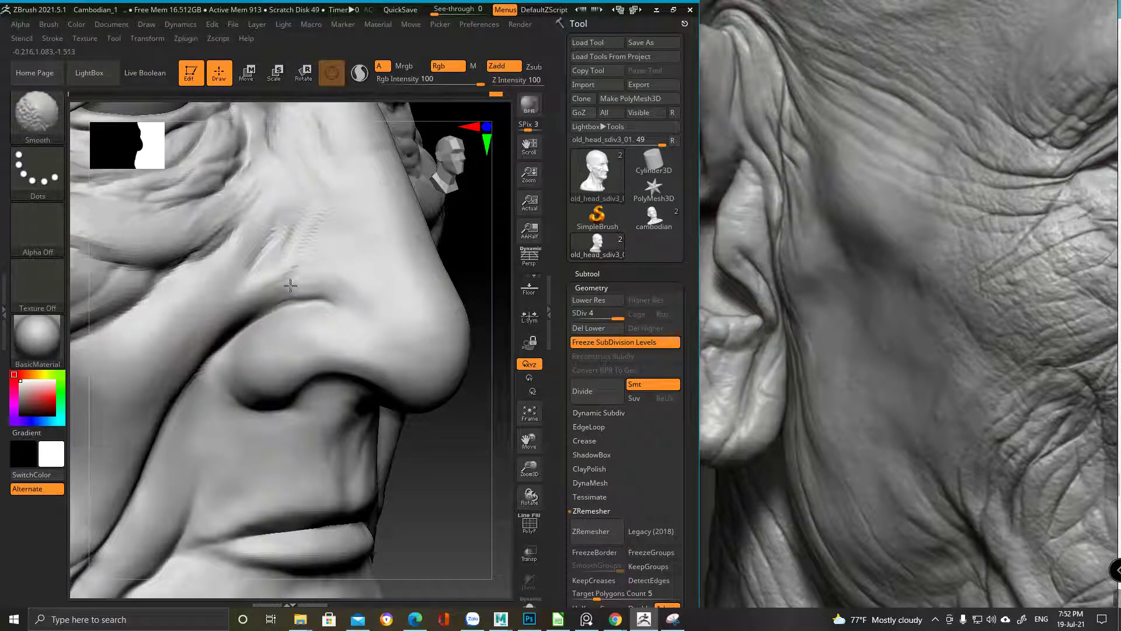
mouse_move(380, 283)
right_mouse_down("ctrl")
mouse_move(338, 321)
mouse_move(331, 261)
right_mouse_up("ctrl")
mouse_move(231, 274)
right_mouse_down()
mouse_move(300, 358)
mouse_move(288, 243)
right_mouse_up()
right_click_drag(191, 291, 310, 292, "ctrl")
left_click_drag(299, 232, 262, 282, "shift")
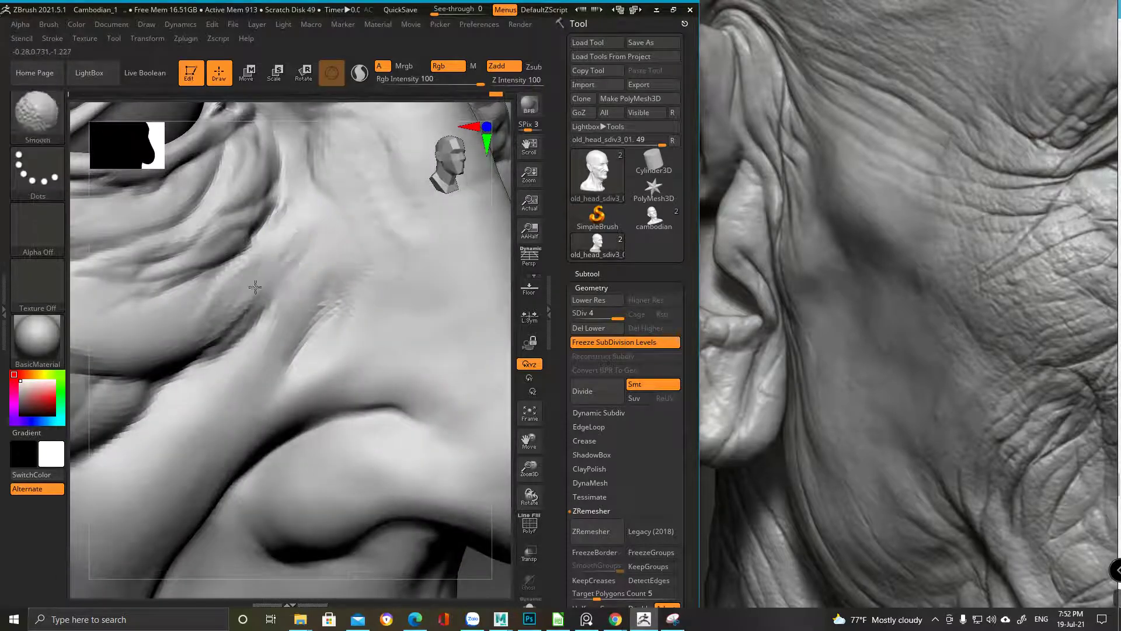
mouse_move(266, 327)
right_mouse_down("ctrl")
mouse_move(135, 587)
mouse_move(275, 274)
right_mouse_up("ctrl")
Smooth the crease under the eye, then review the cheek wrinkles
mouse_move(280, 270)
left_mouse_down("shift")
mouse_move(267, 278)
mouse_move(310, 245)
mouse_move(289, 266)
left_mouse_up("shift")
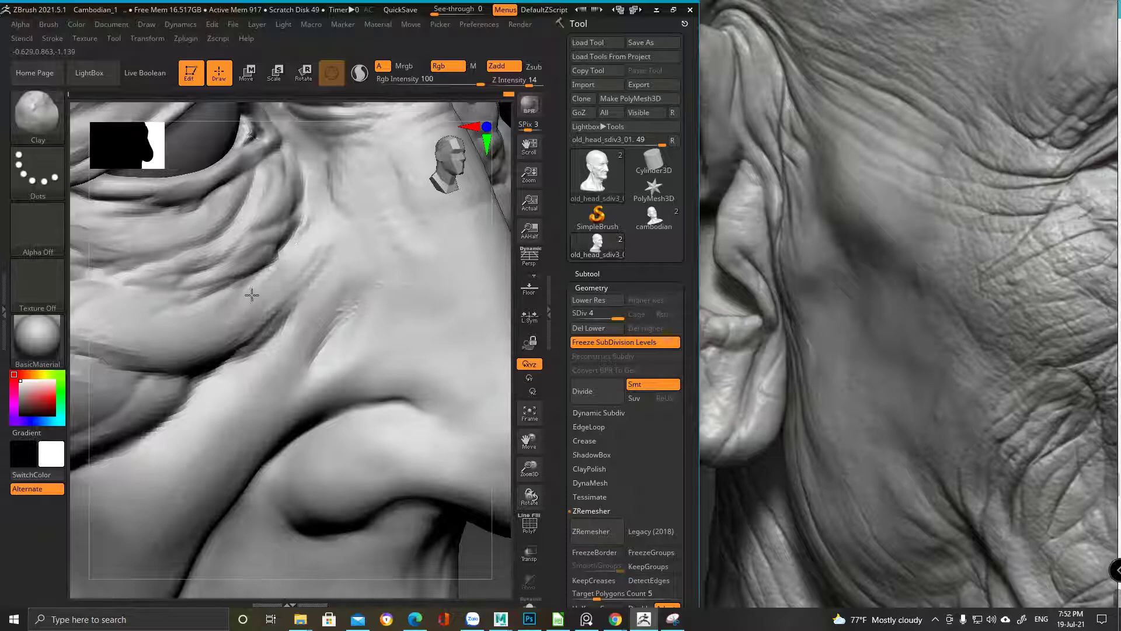
mouse_move(283, 259)
left_mouse_down("shift")
mouse_move(351, 243)
mouse_move(337, 252)
left_mouse_up("shift")
mouse_move(337, 252)
right_mouse_down()
mouse_move(310, 210)
mouse_move(343, 185)
mouse_move(362, 219)
mouse_move(375, 205)
right_mouse_up()
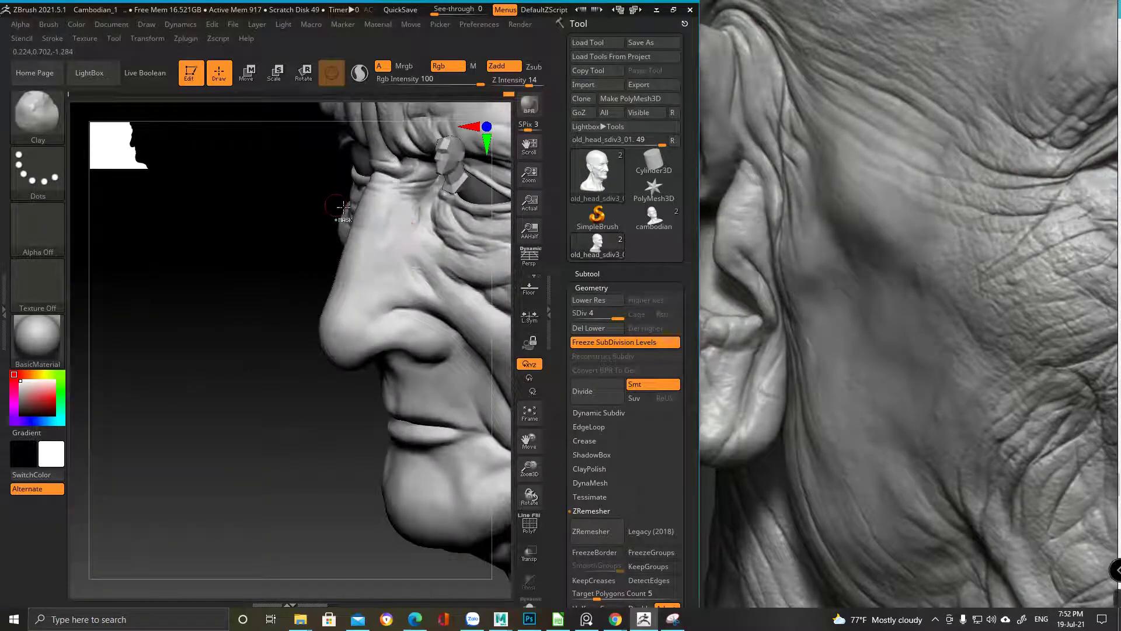
right_click_drag(429, 260, 337, 203)
key("space")
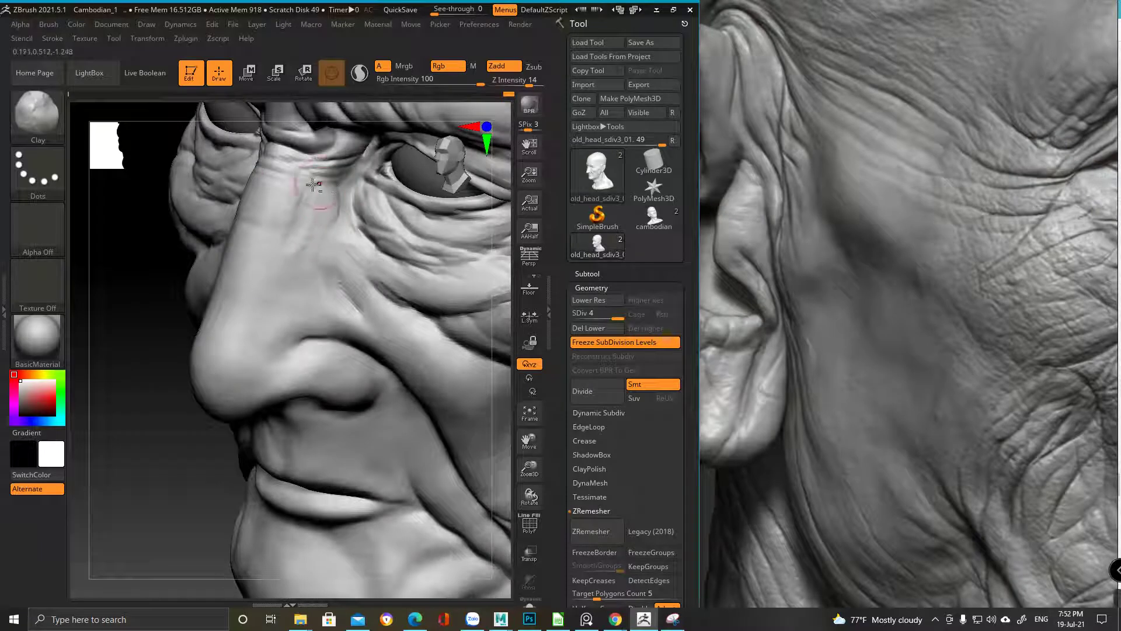
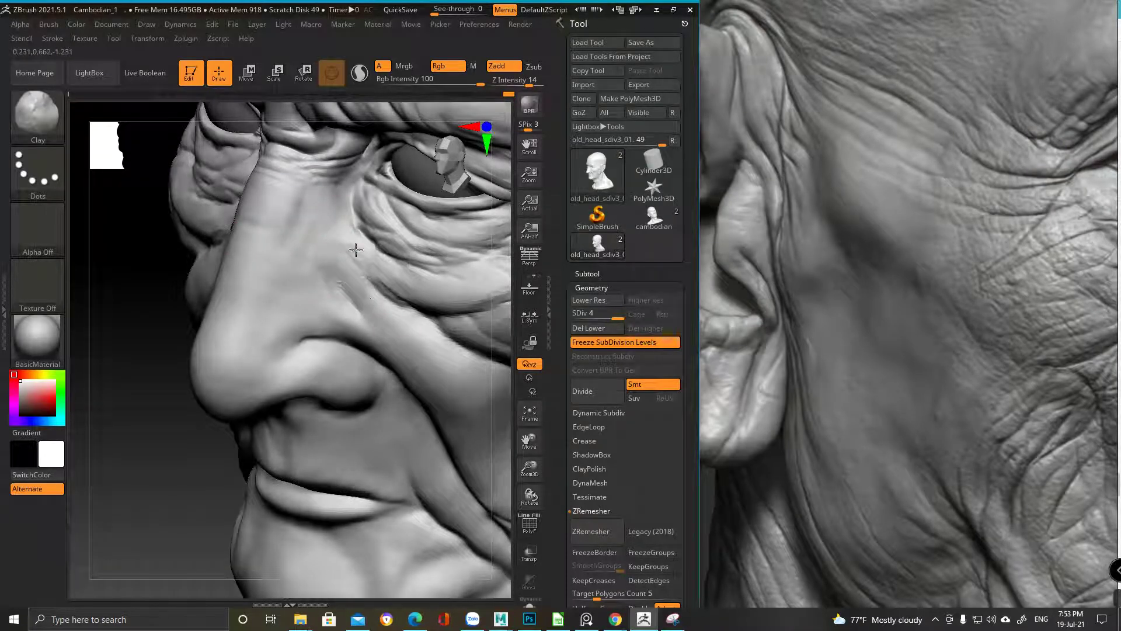
Roll the Undo History back to softer forehead, brow and eye wrinkles, viewed three-quarter
left_click_drag(405, 293, 448, 258)
left_click_drag(505, 93, 497, 94)
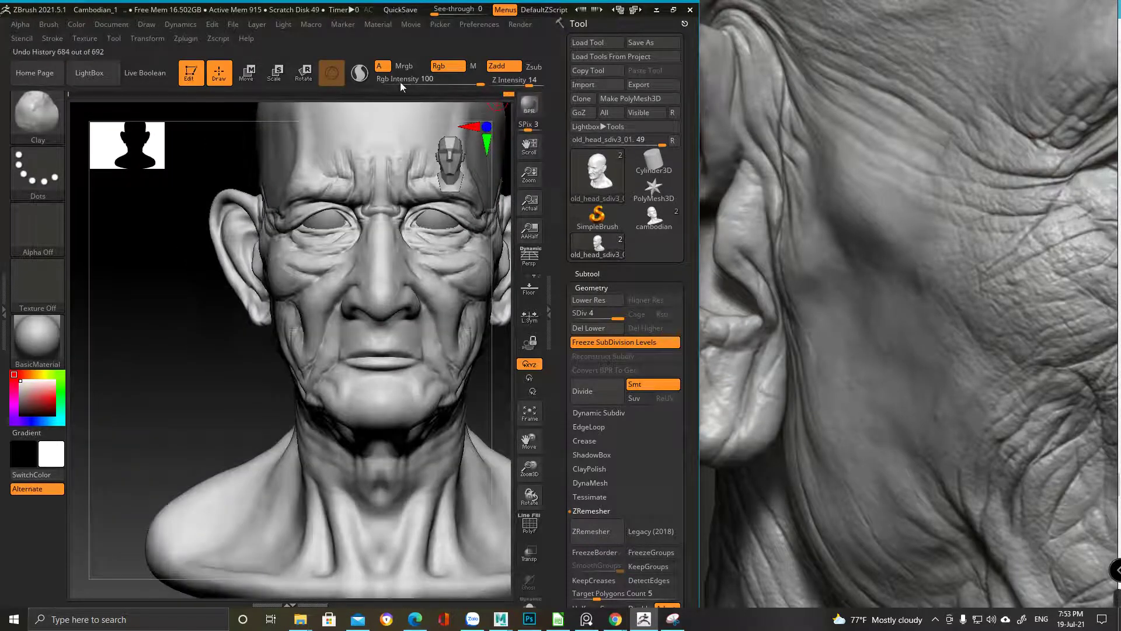
left_click(384, 93)
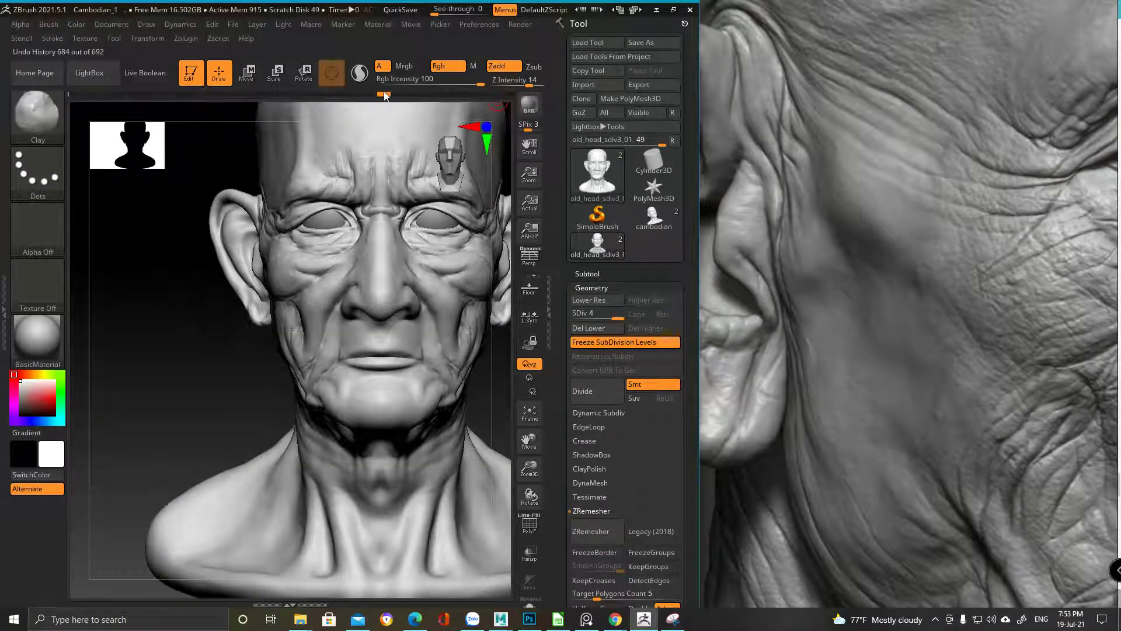
left_click_drag(198, 94, 174, 94)
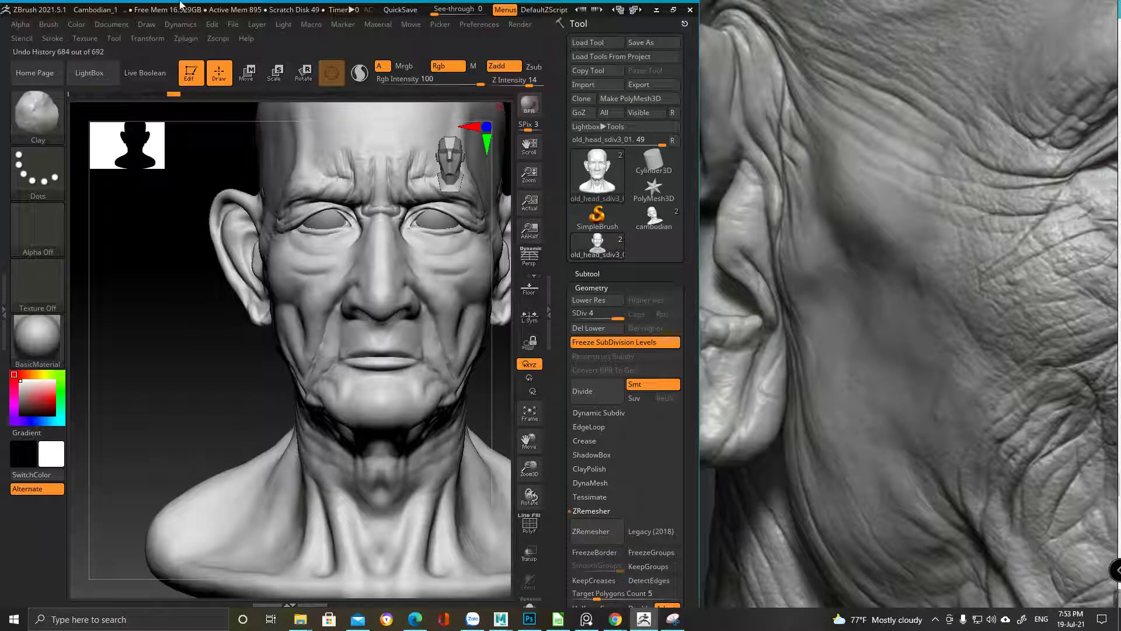
left_click_drag(176, 93, 58, 93)
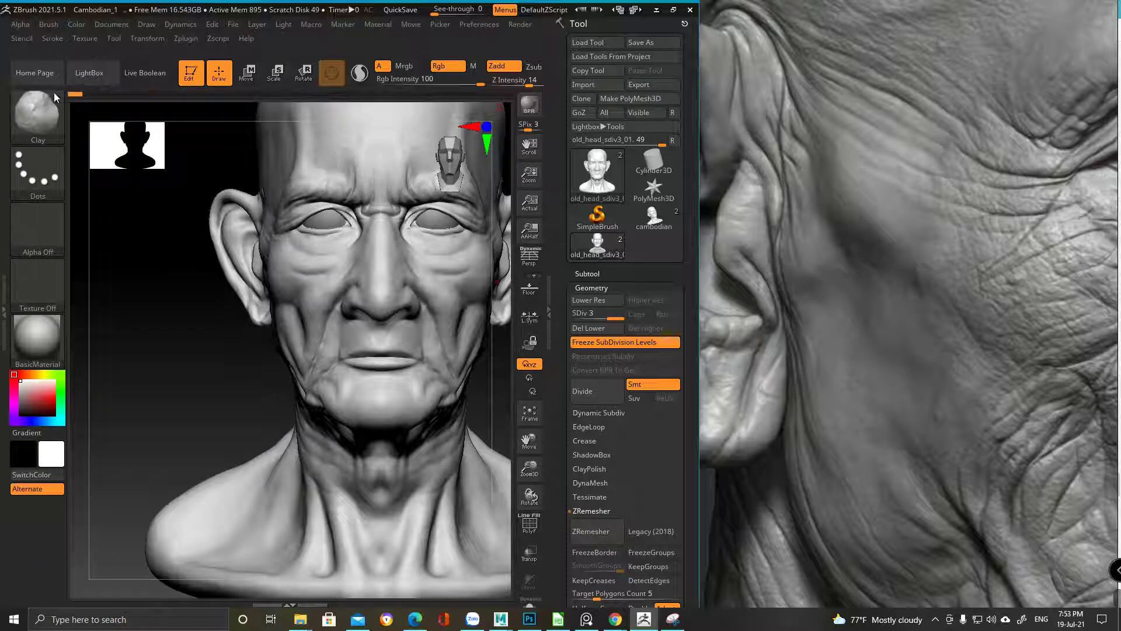
mouse_move(212, 354)
left_mouse_down()
mouse_move(195, 325)
mouse_move(223, 357)
mouse_move(370, 291)
left_mouse_up()
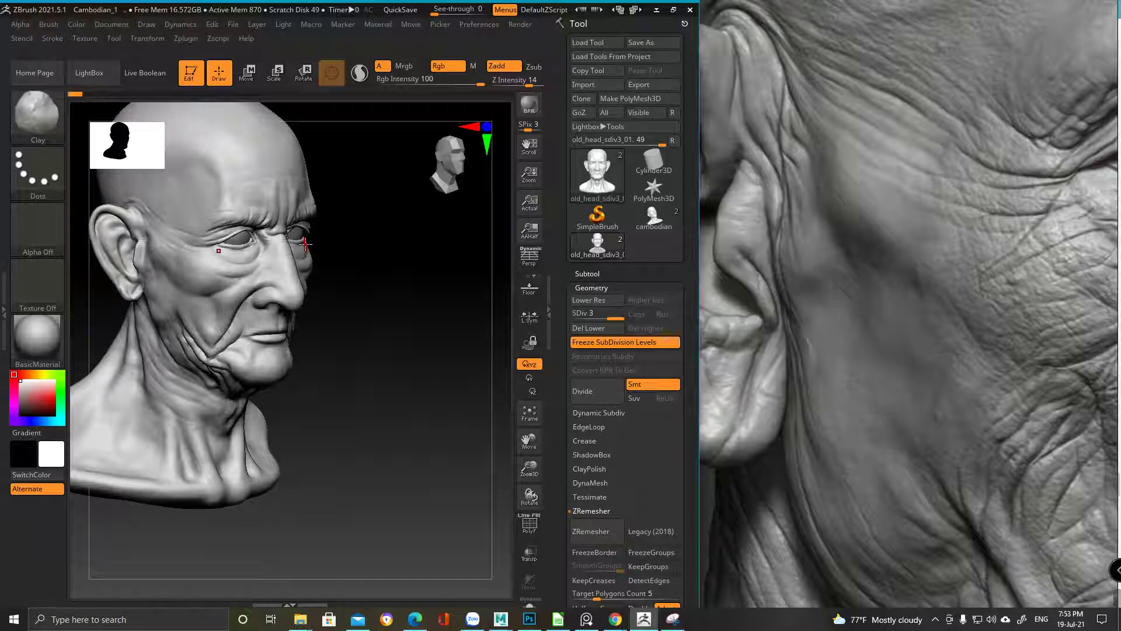
Restore the latest forehead and eye wrinkle detail from the end of the Undo History
key("ctrl+z")
key("ctrl+z")
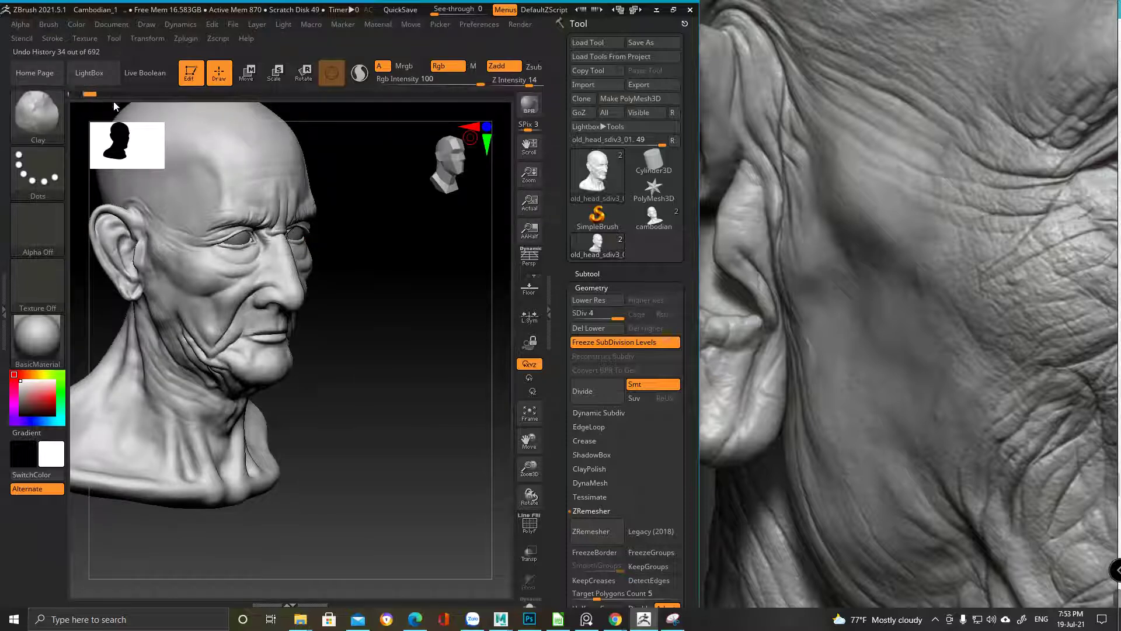
left_click_drag(227, 112, 542, 126)
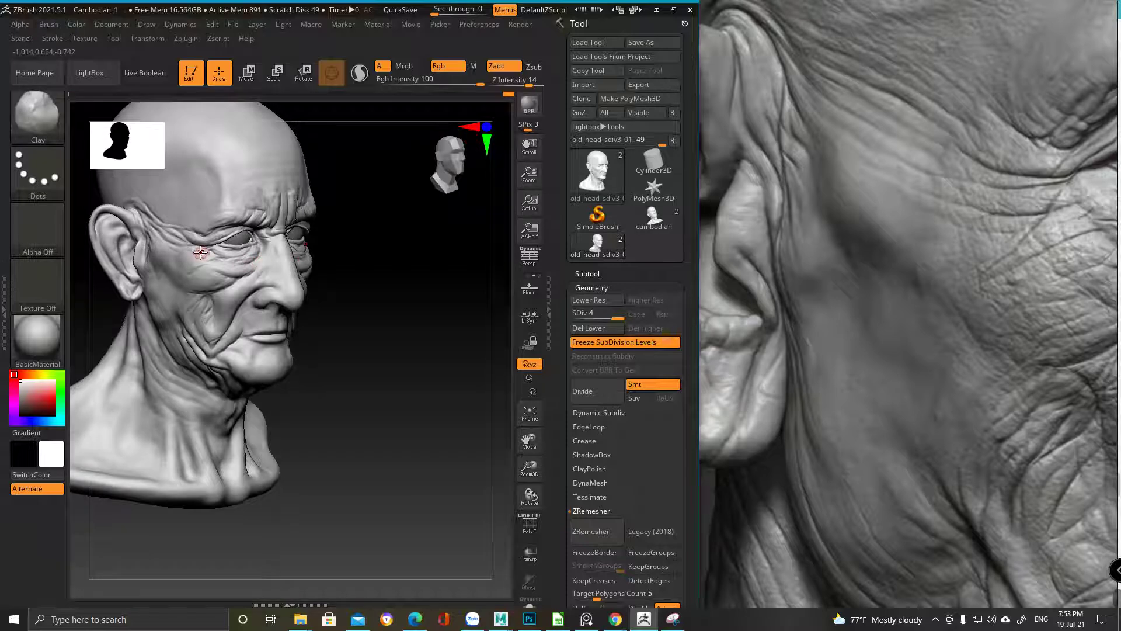
mouse_move(190, 228)
right_mouse_down("ctrl")
mouse_move(225, 265)
mouse_move(258, 366)
mouse_move(325, 375)
mouse_move(295, 312)
mouse_move(275, 326)
right_mouse_up("ctrl")
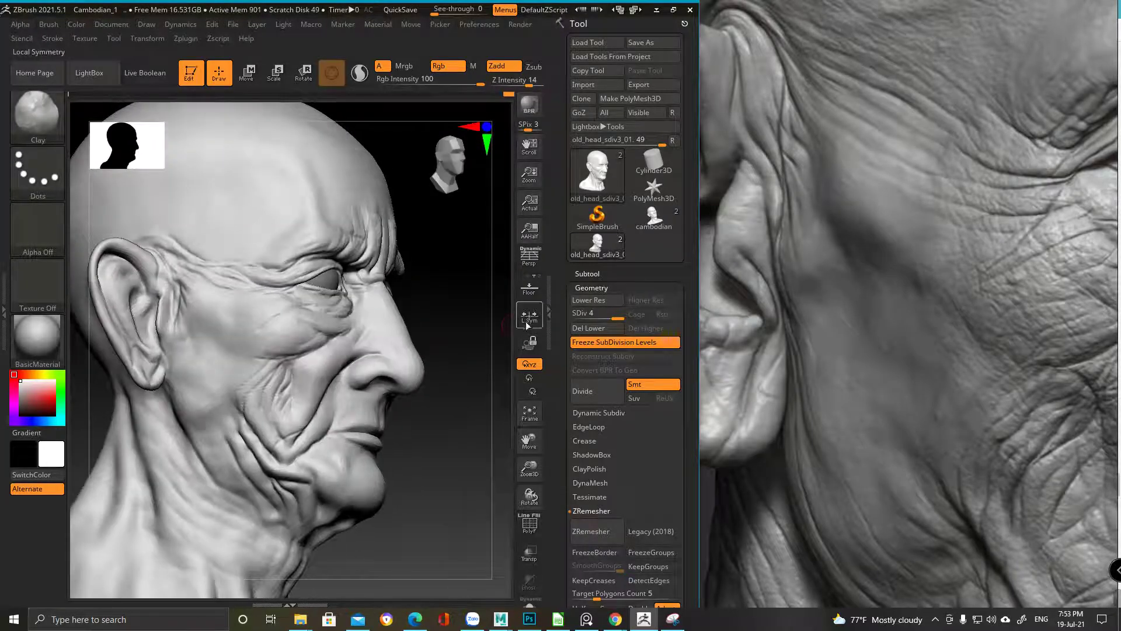
Zoom the reference image in on the cheek creases
scroll(899, 336, "down", 5)
left_click(840, 314)
scroll(878, 342, "up", 8)
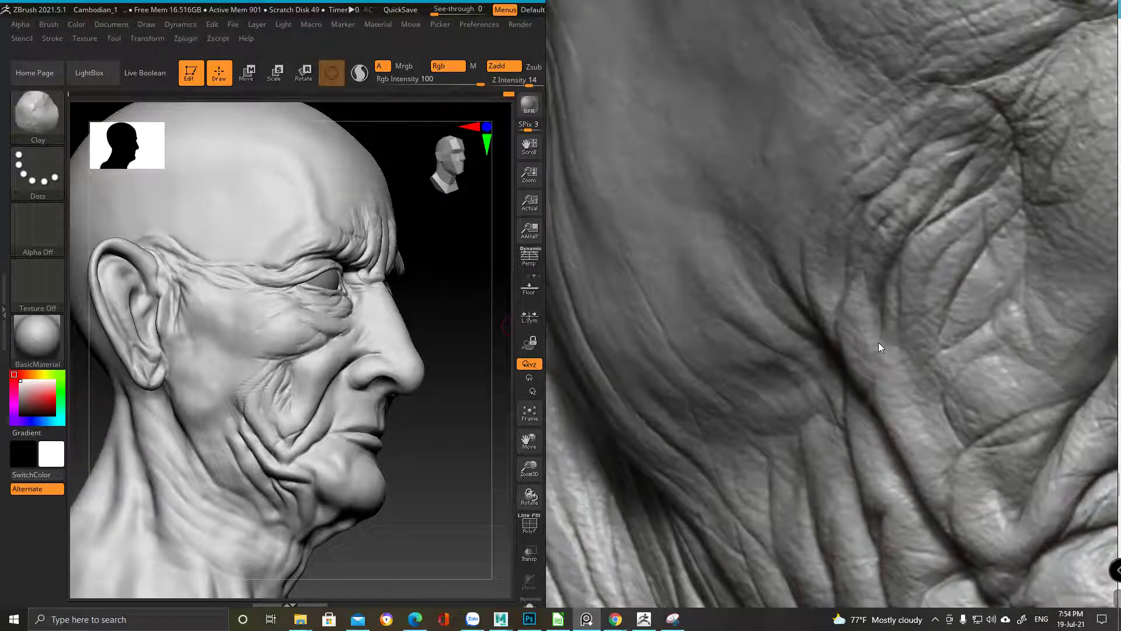
left_click(253, 414)
mouse_move(225, 387)
right_mouse_down("ctrl")
mouse_move(270, 454)
mouse_move(272, 362)
mouse_move(287, 342)
mouse_move(305, 355)
mouse_move(293, 401)
mouse_move(273, 416)
right_mouse_up("ctrl")
Select the ClayBuildup brush
key("b")
key("c")
key("b")
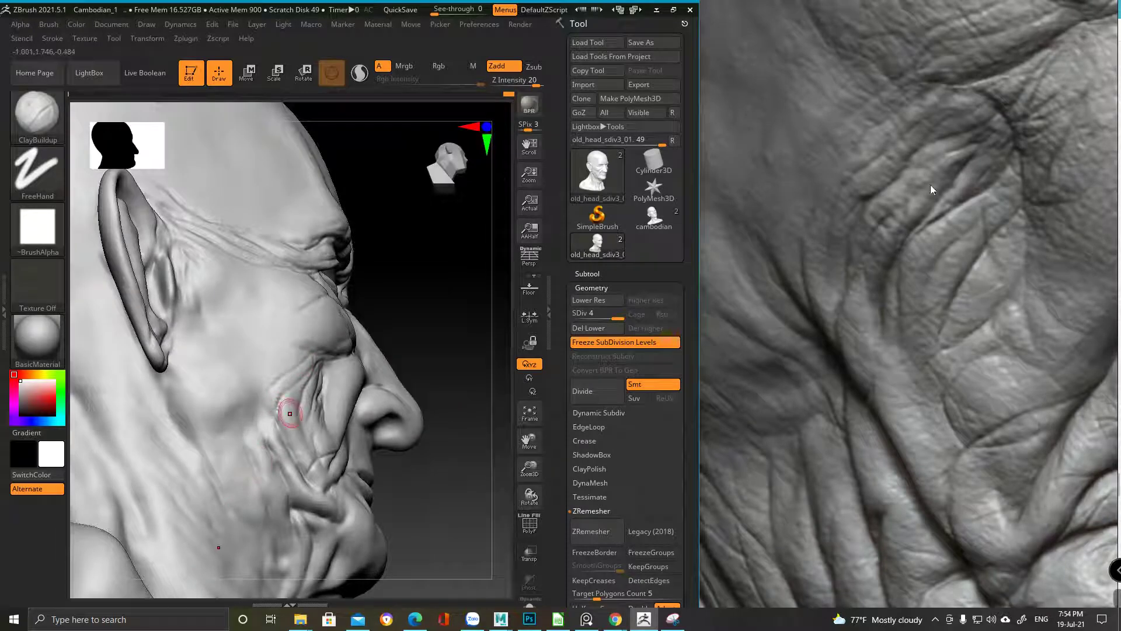
Deepen the cheek crease with ClayBuildup strokes, checking it from several angles
mouse_move(283, 392)
right_mouse_down()
mouse_move(289, 408)
mouse_move(271, 430)
right_mouse_up()
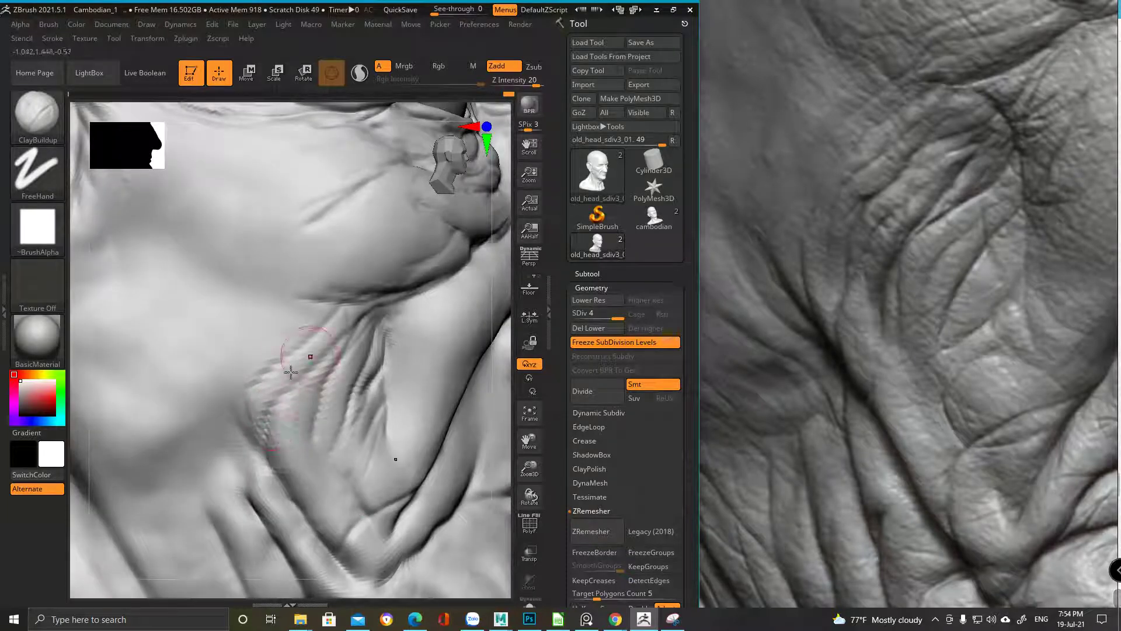
mouse_move(292, 354)
right_mouse_down()
mouse_move(250, 431)
mouse_move(263, 468)
right_mouse_up()
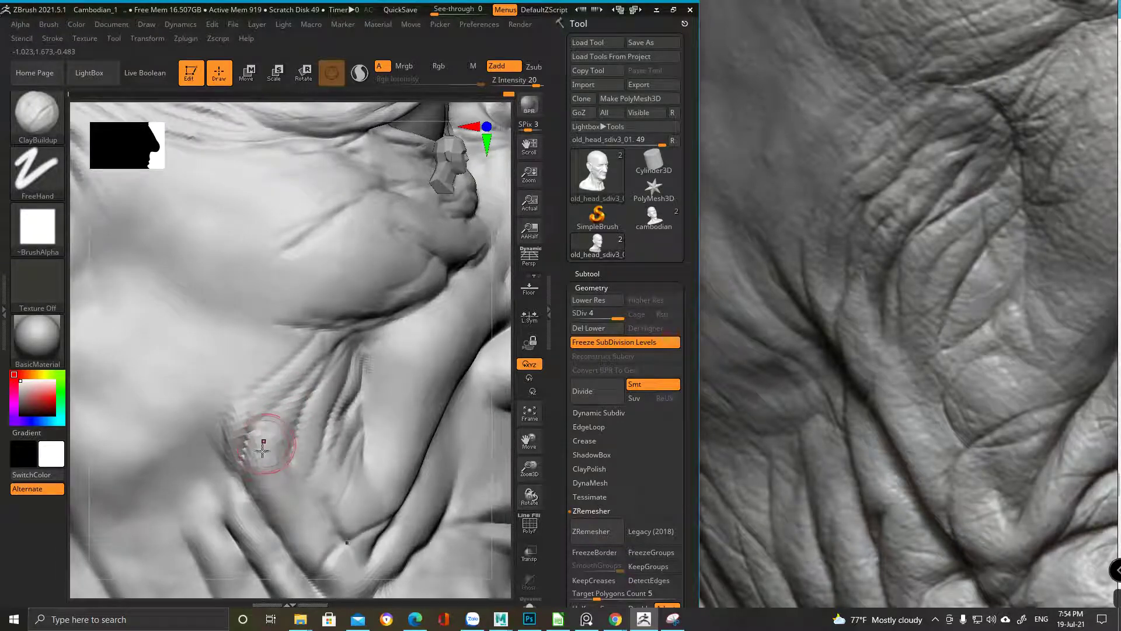
right_click_drag(315, 349, 341, 343)
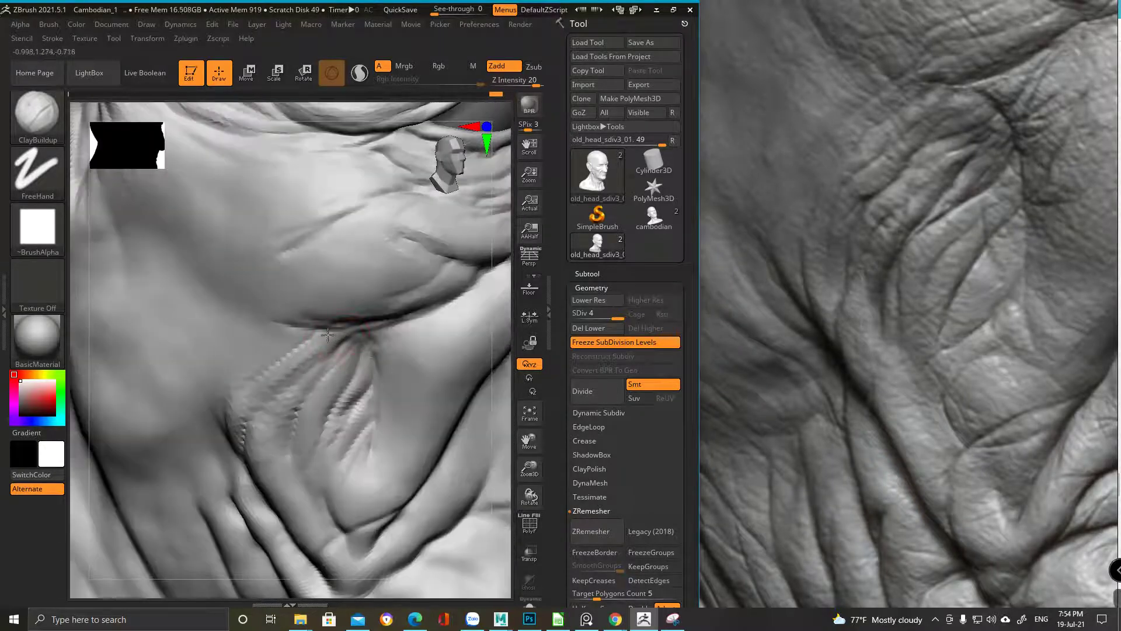
mouse_move(272, 363)
right_mouse_down()
mouse_move(293, 303)
mouse_move(288, 343)
mouse_move(278, 327)
right_mouse_up()
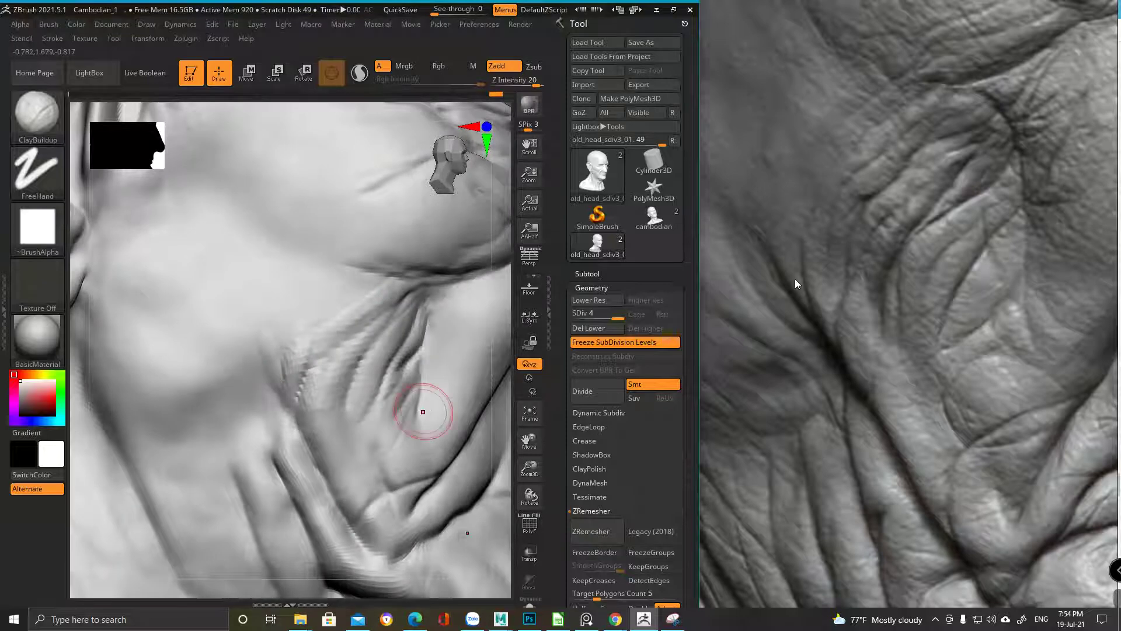
right_click_drag(272, 338, 269, 349)
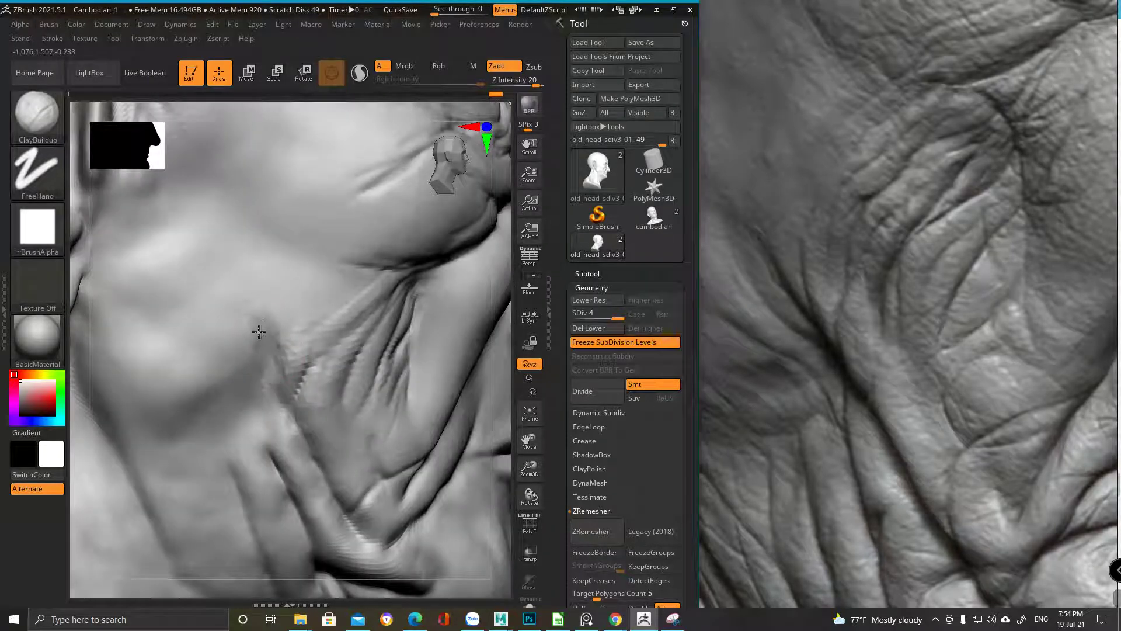
mouse_move(272, 363)
right_mouse_down()
mouse_move(282, 333)
mouse_move(292, 365)
mouse_move(252, 285)
right_mouse_up()
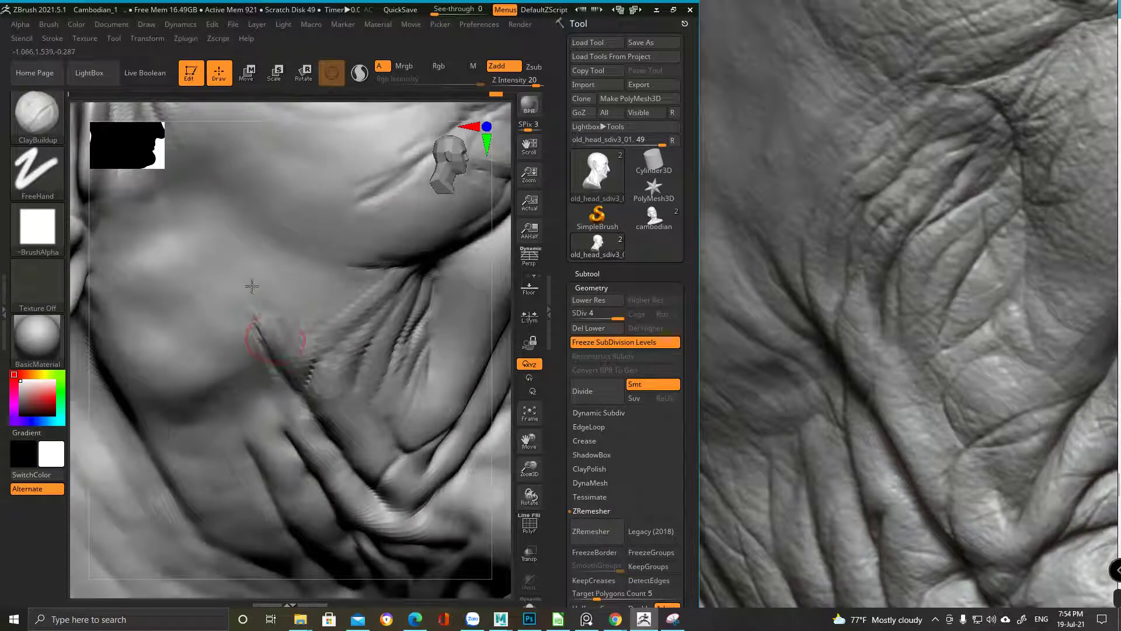
left_click_drag(272, 320, 283, 337)
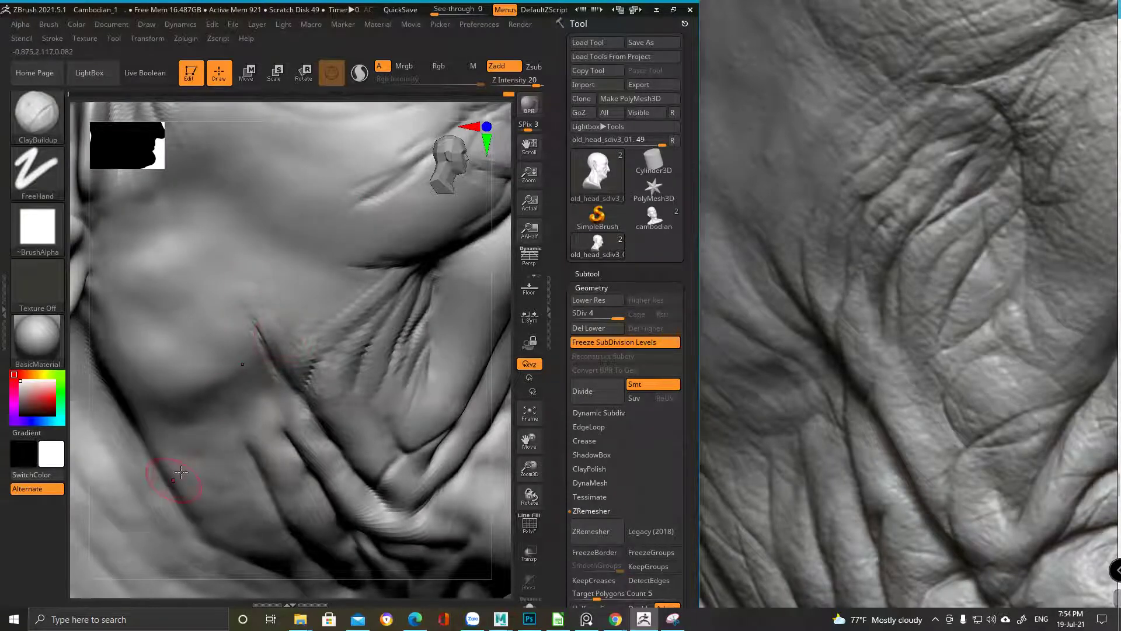
mouse_move(315, 347)
right_mouse_down()
mouse_move(300, 363)
mouse_move(478, 301)
mouse_move(268, 208)
right_mouse_up()
mouse_move(274, 224)
left_mouse_down()
mouse_move(250, 195)
mouse_move(257, 201)
mouse_move(251, 170)
mouse_move(233, 187)
mouse_move(233, 171)
mouse_move(263, 192)
left_mouse_up()
mouse_move(263, 193)
right_mouse_down()
mouse_move(296, 195)
mouse_move(259, 186)
right_mouse_up()
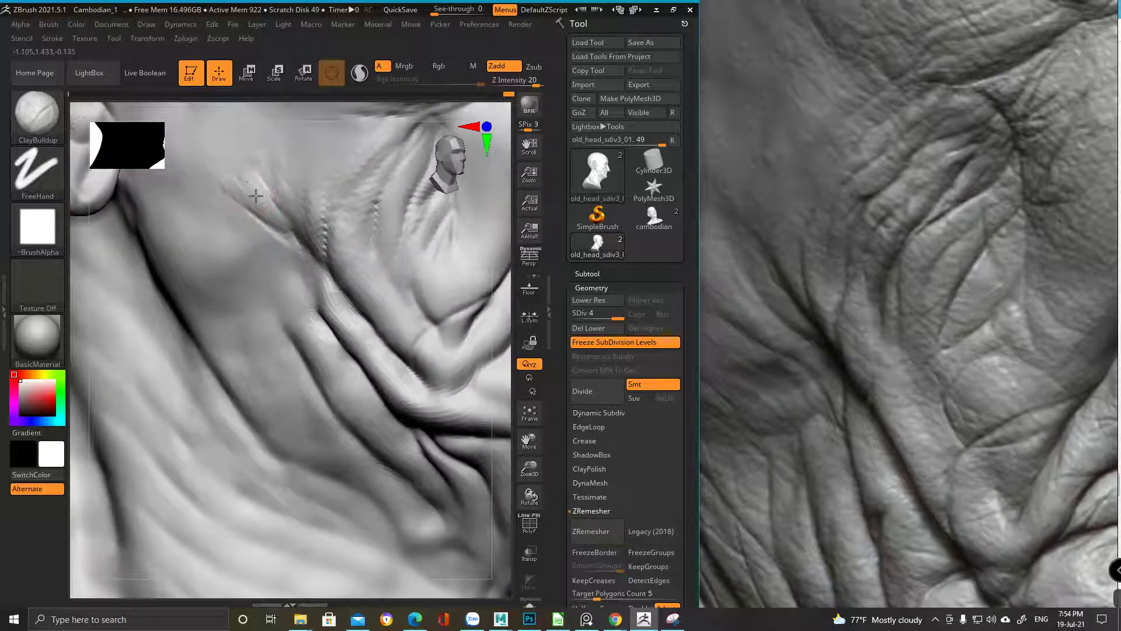
Match the neck to the reference and sculpt the neck crease deeper and sharper
right_click_drag(392, 245, 230, 318, "ctrl")
left_click_drag(884, 439, 910, 338)
right_click_drag(319, 257, 310, 230)
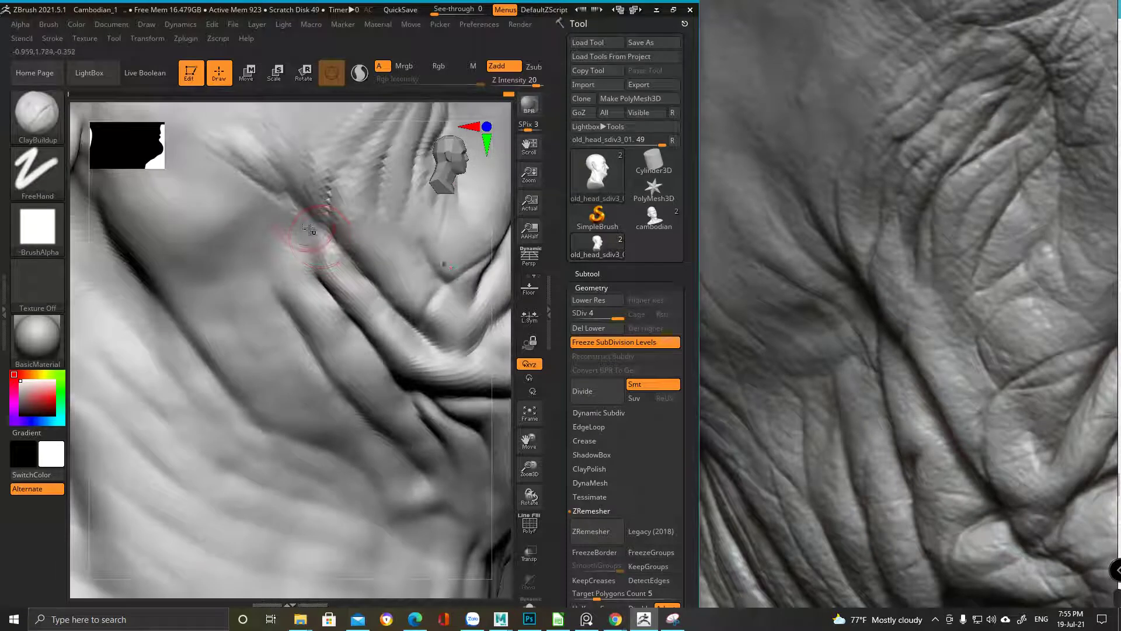
mouse_move(297, 231)
left_mouse_down()
mouse_move(325, 286)
mouse_move(306, 226)
mouse_move(328, 271)
left_mouse_up()
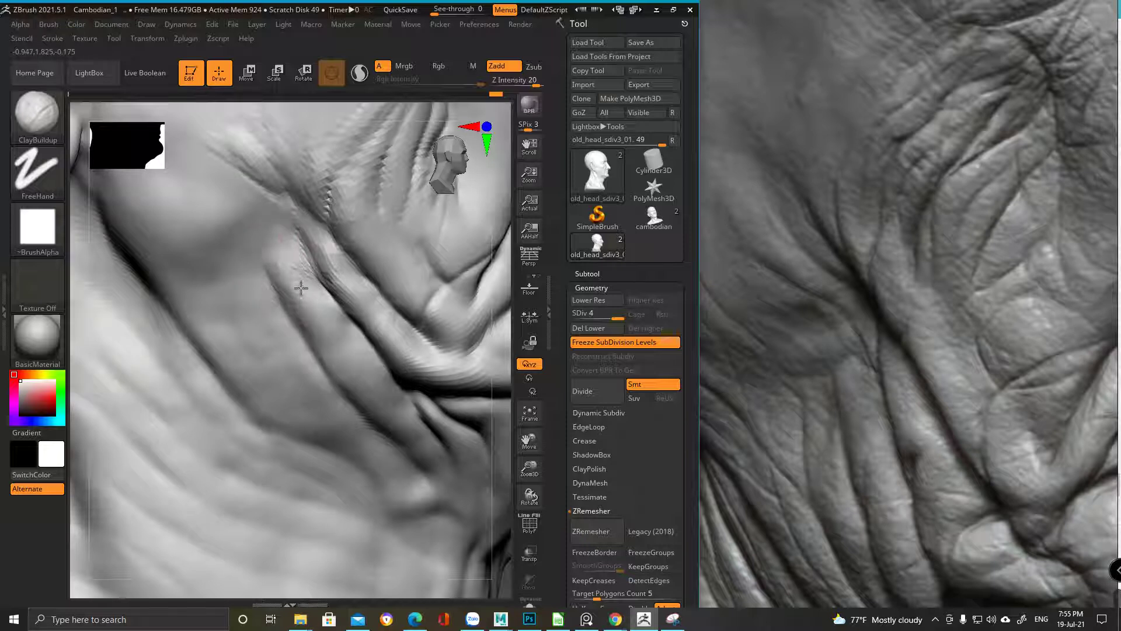
key("f")
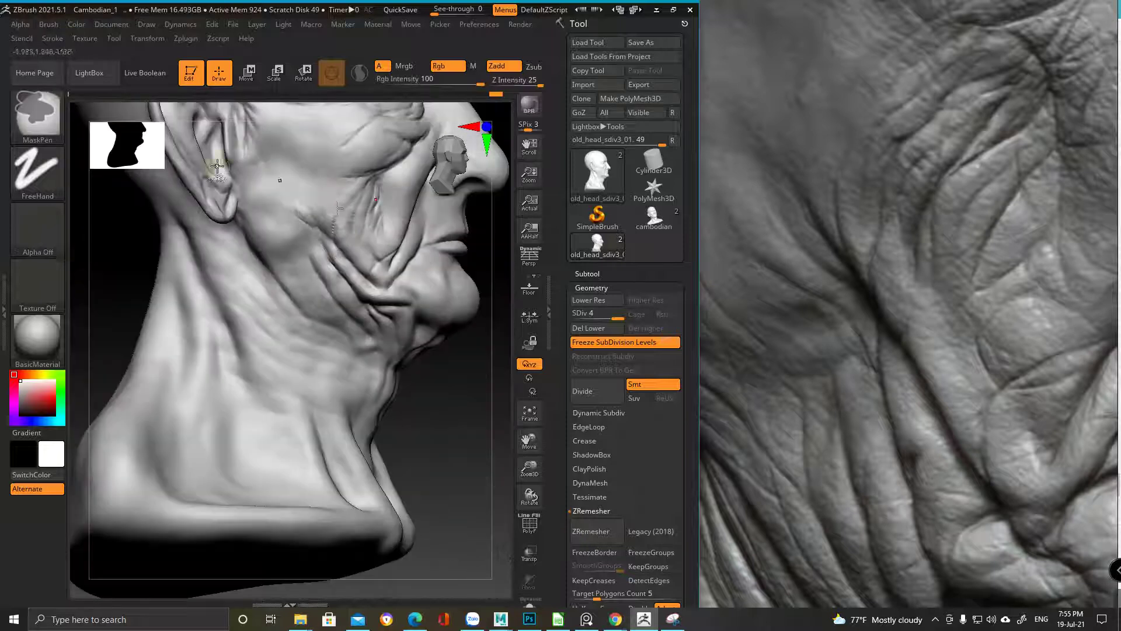
mouse_move(270, 232)
right_mouse_down("ctrl")
mouse_move(308, 258)
mouse_move(375, 268)
mouse_move(258, 201)
mouse_move(244, 236)
right_mouse_up("ctrl")
Lower the ClayBuildup brush Draw Size
right_click(243, 235)
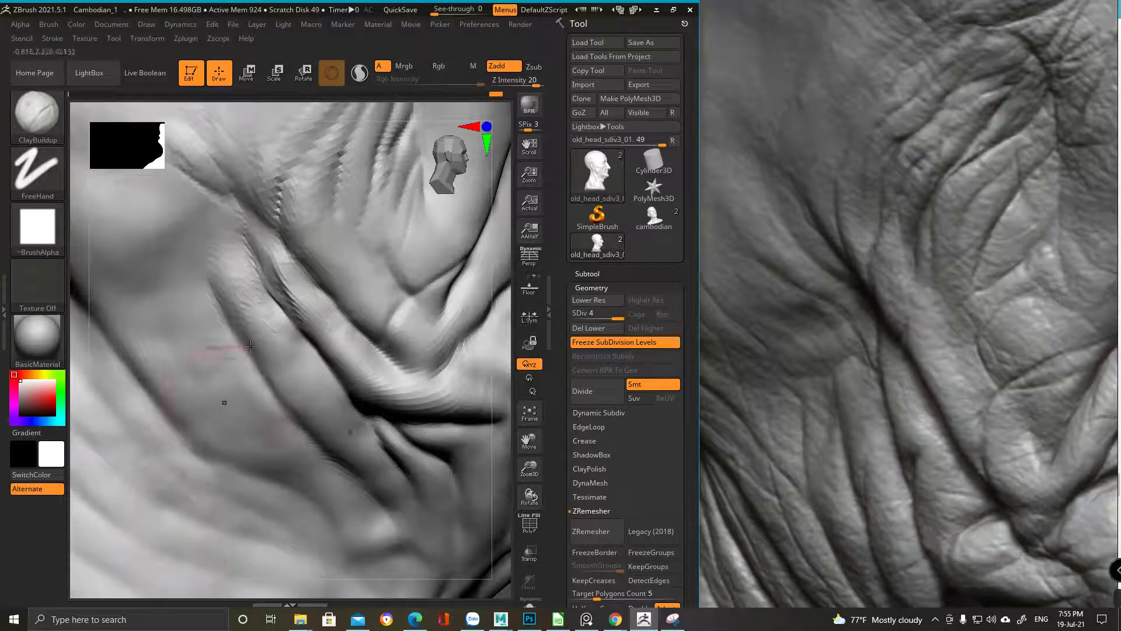
right_click(283, 308)
left_click_drag(284, 309, 275, 308)
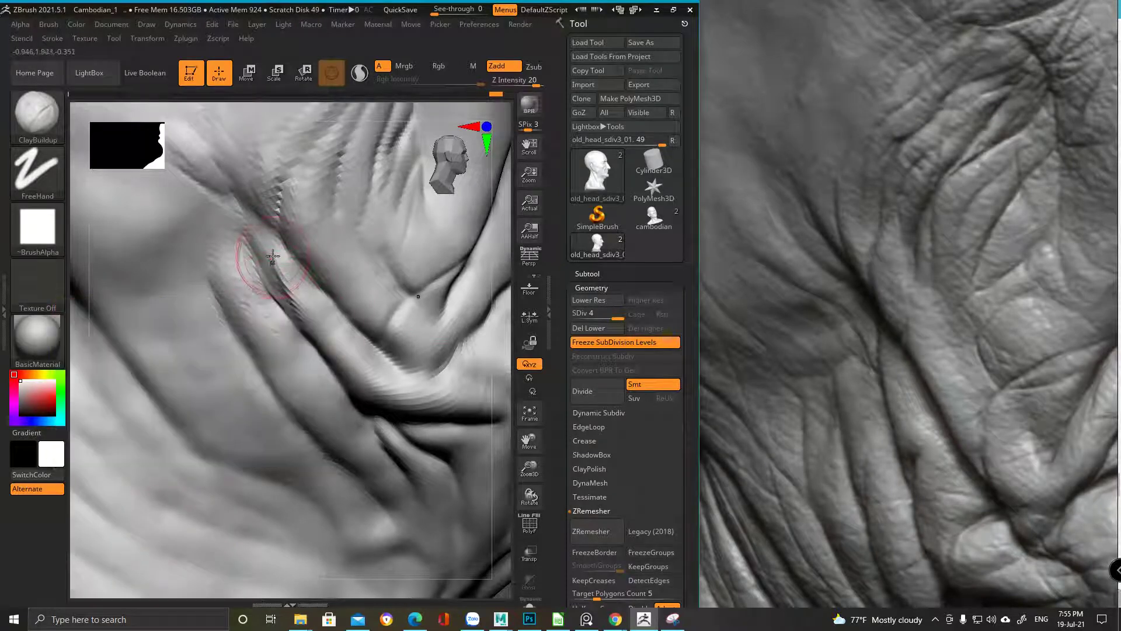
mouse_move(256, 245)
right_mouse_down()
mouse_move(245, 292)
mouse_move(220, 321)
mouse_move(349, 256)
right_mouse_up()
Soften the crease slightly with the DamStandard brush
key("b")
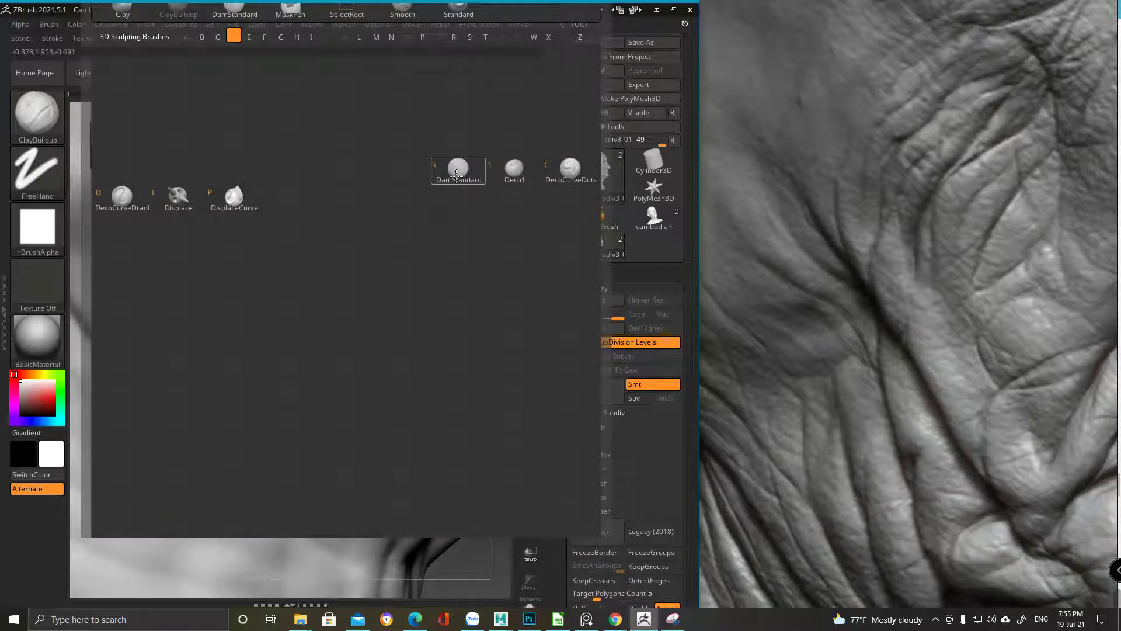
key("s")
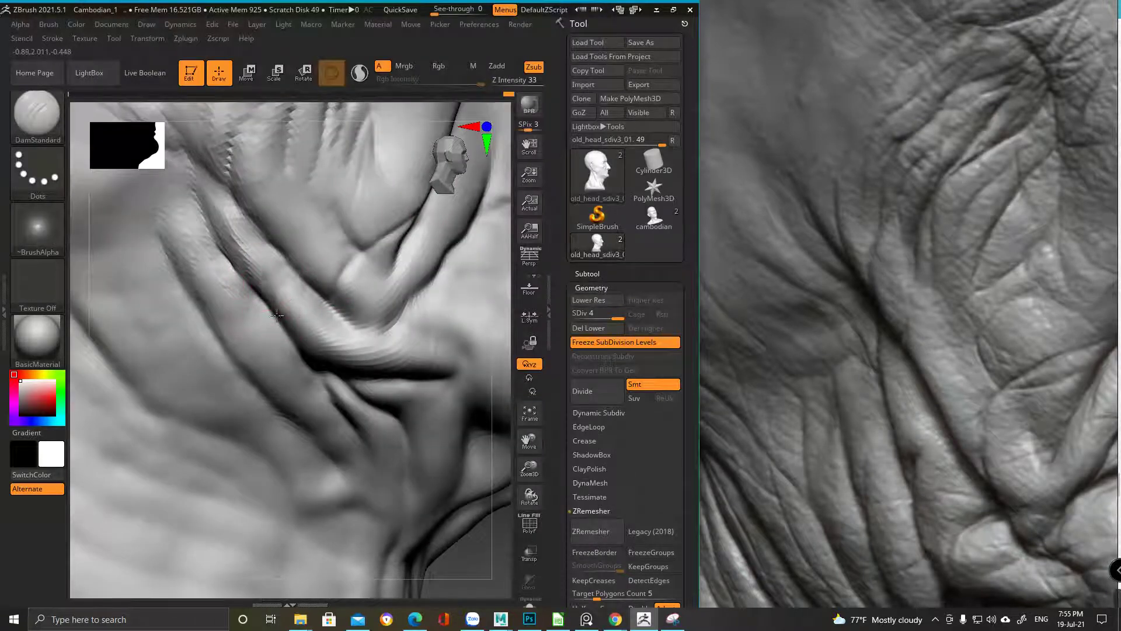
mouse_move(252, 250)
left_mouse_down("shift")
mouse_move(270, 268)
mouse_move(252, 266)
left_mouse_up("shift")
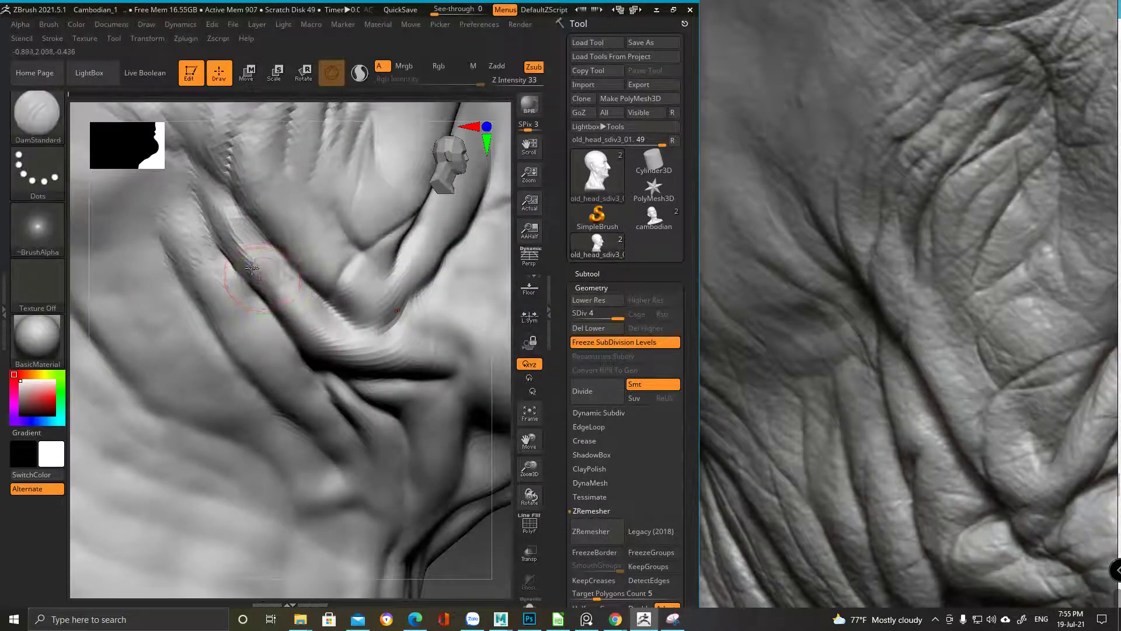
Switch back to ClayBuildup and adjust its quick brush settings
key("b")
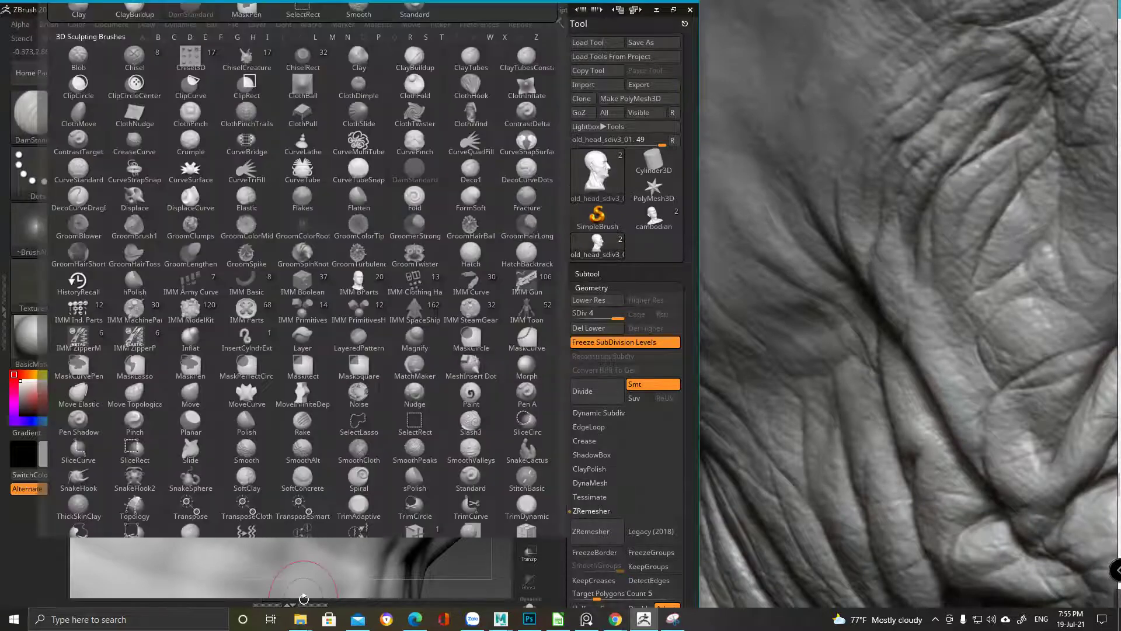
left_click(405, 66)
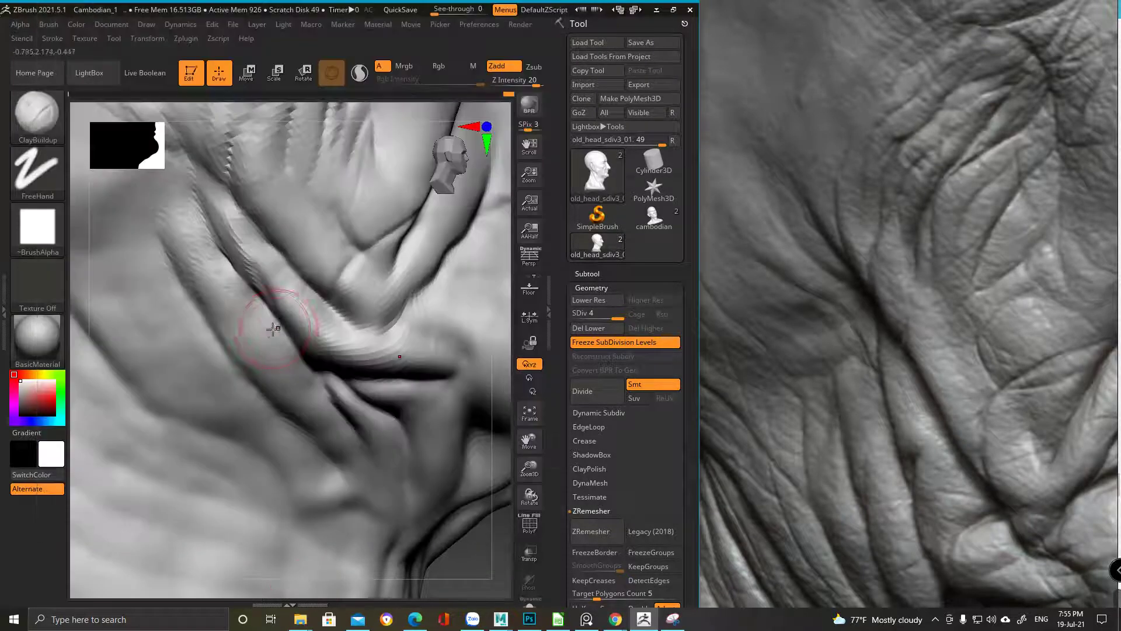
mouse_move(268, 303)
right_mouse_down()
mouse_move(257, 266)
mouse_move(275, 275)
mouse_move(259, 250)
right_mouse_up()
right_click(257, 265)
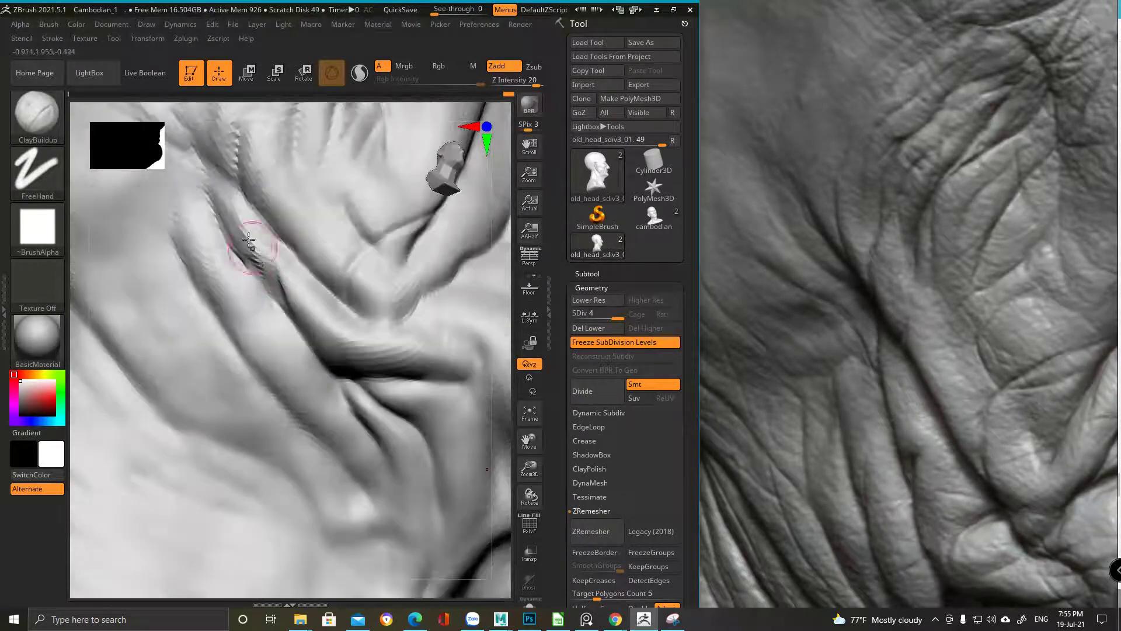
Carve thin creases between the cheek and neck folds, then review the side of the face
mouse_move(296, 287)
right_mouse_down()
mouse_move(206, 205)
mouse_move(304, 257)
mouse_move(252, 200)
mouse_move(251, 233)
right_mouse_up()
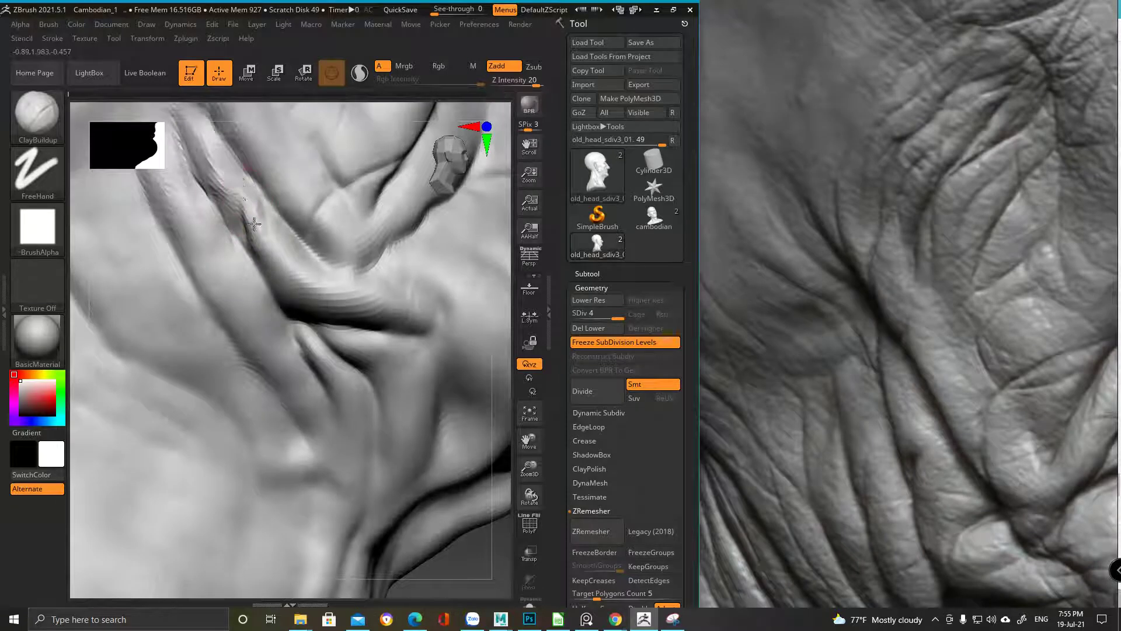
right_click_drag(241, 214, 249, 245)
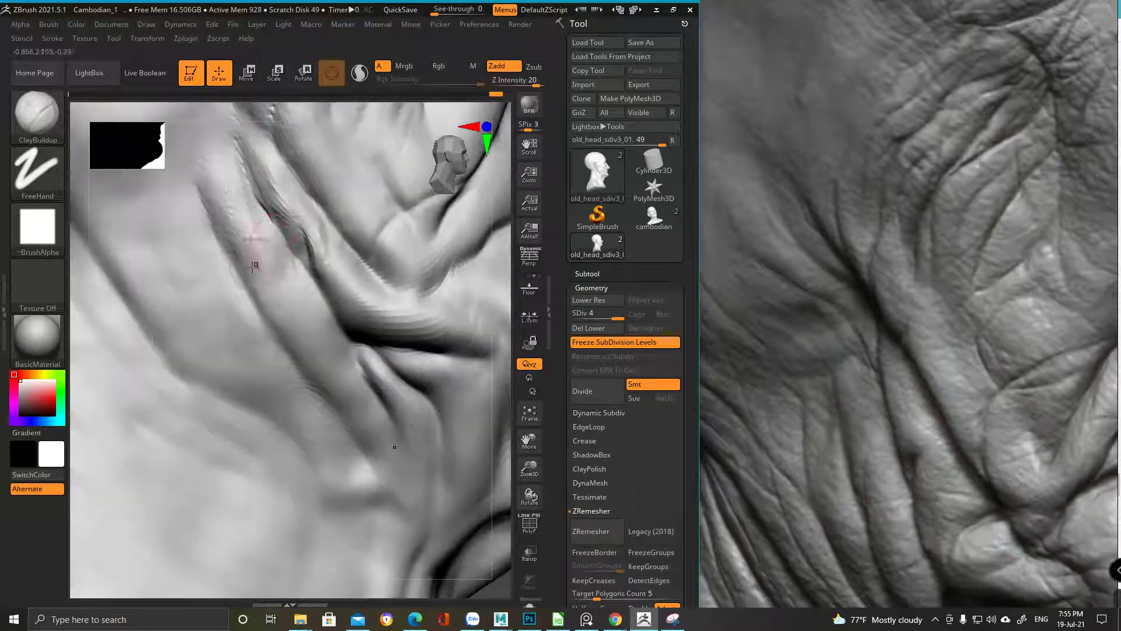
right_click_drag(208, 181, 220, 275)
mouse_move(267, 358)
right_mouse_down()
mouse_move(226, 216)
mouse_move(263, 227)
right_mouse_up()
key("space")
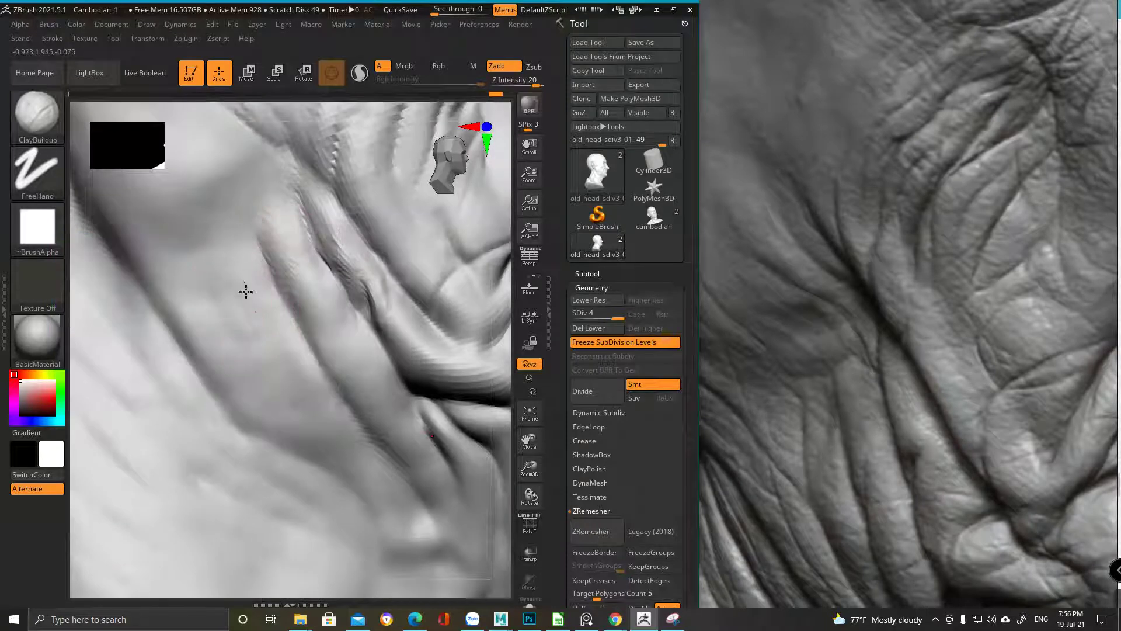
key("space")
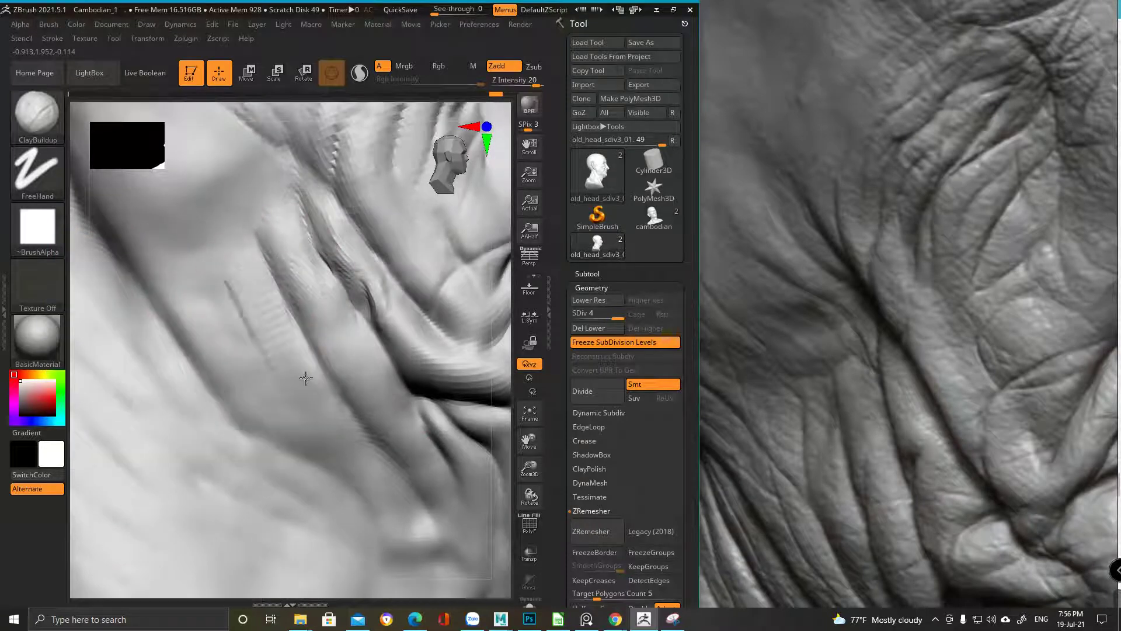
key("space")
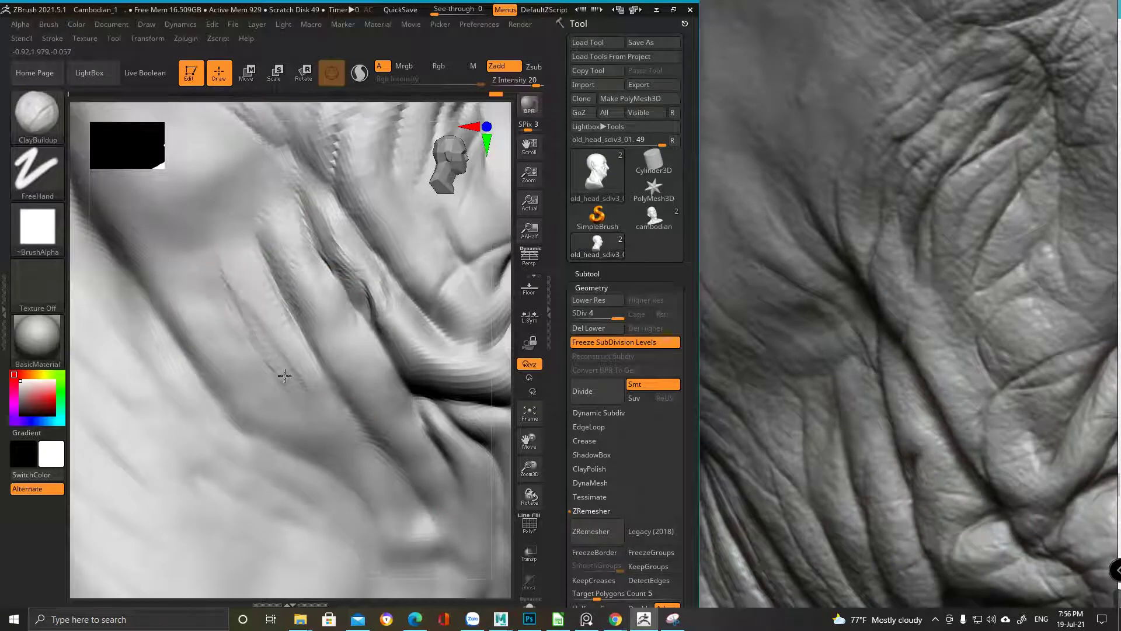
right_click_drag(253, 313, 222, 218)
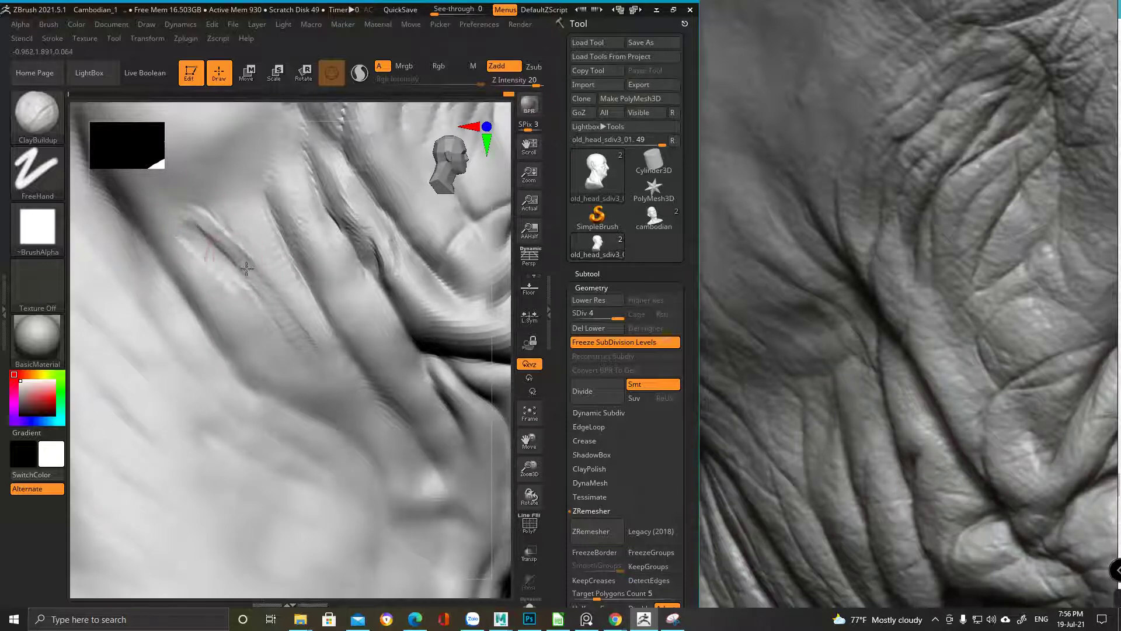
mouse_move(296, 288)
right_mouse_down("alt")
mouse_move(315, 338)
mouse_move(326, 288)
mouse_move(249, 269)
mouse_move(220, 296)
mouse_move(227, 320)
right_mouse_up("alt")
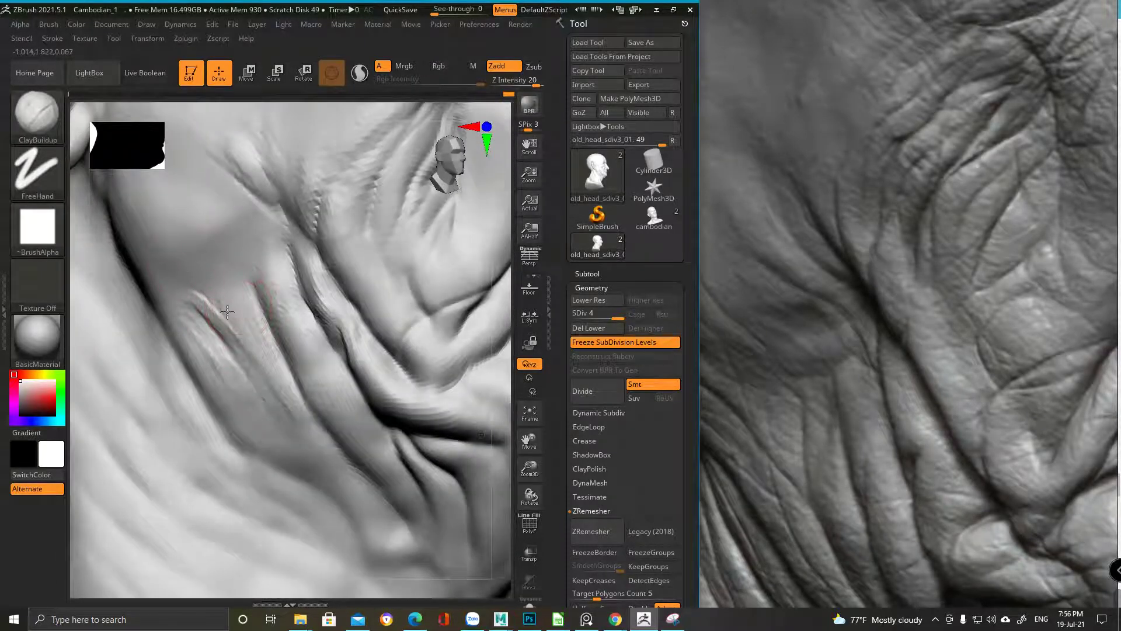
right_click_drag(213, 229, 286, 178, "alt")
Select DamStandard and zoom into the reference photo for comparison
key("b")
key("d")
key("s")
right_click_drag(146, 401, 196, 354, "alt")
left_click(835, 304)
scroll(815, 252, "up", 3)
mouse_move(169, 205)
right_mouse_down("alt")
mouse_move(178, 219)
mouse_move(228, 218)
right_mouse_up("alt")
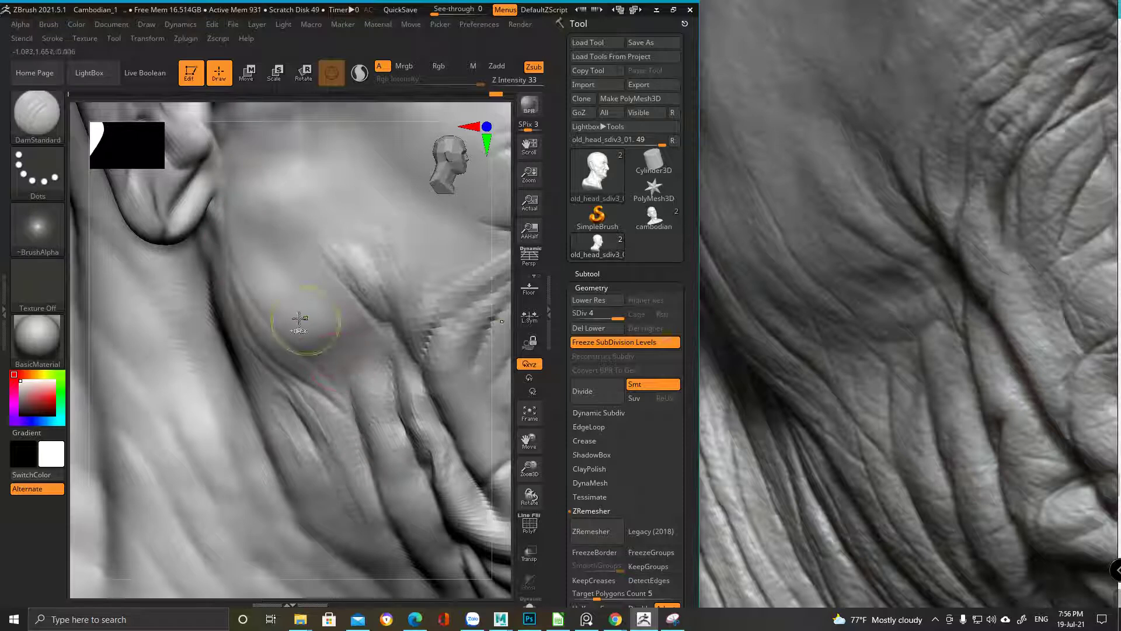
Carve deeper, sharper cheek and jaw creases in profile, checking against the reference photo
key("shift")
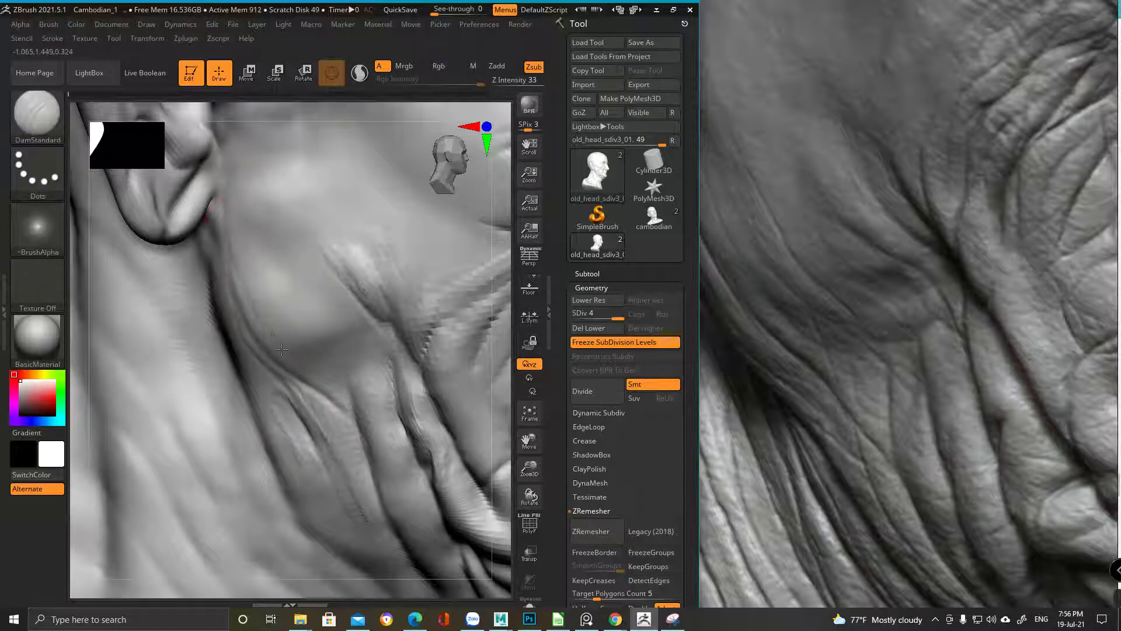
key("shift")
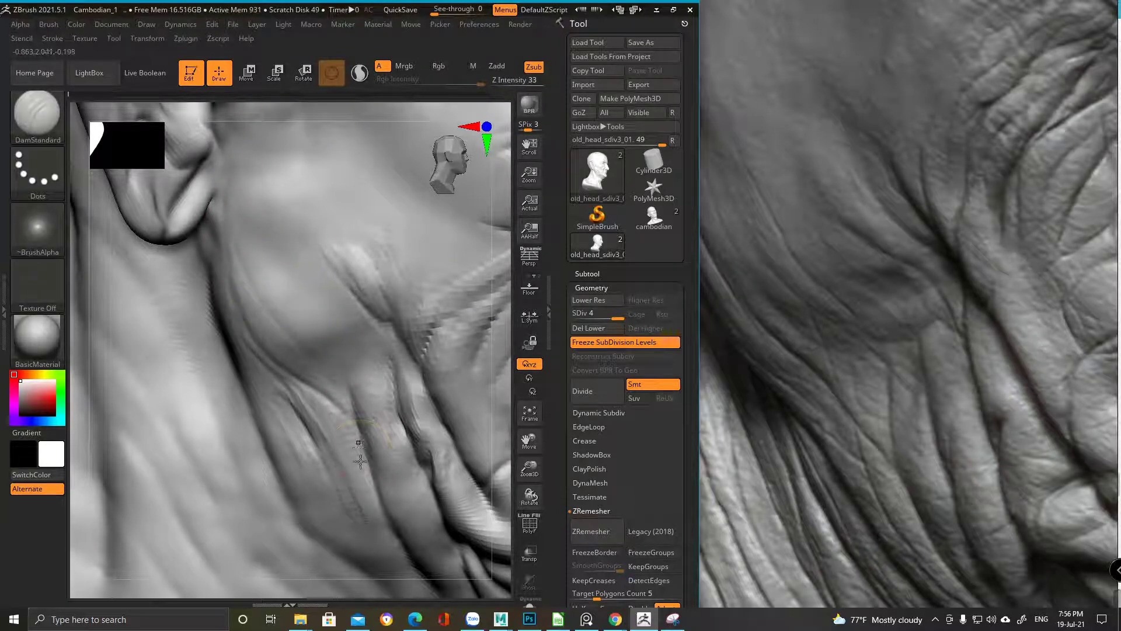
key("f")
mouse_move(356, 281)
right_mouse_down()
mouse_move(330, 246)
mouse_move(312, 438)
mouse_move(375, 512)
right_mouse_up()
left_click(853, 390)
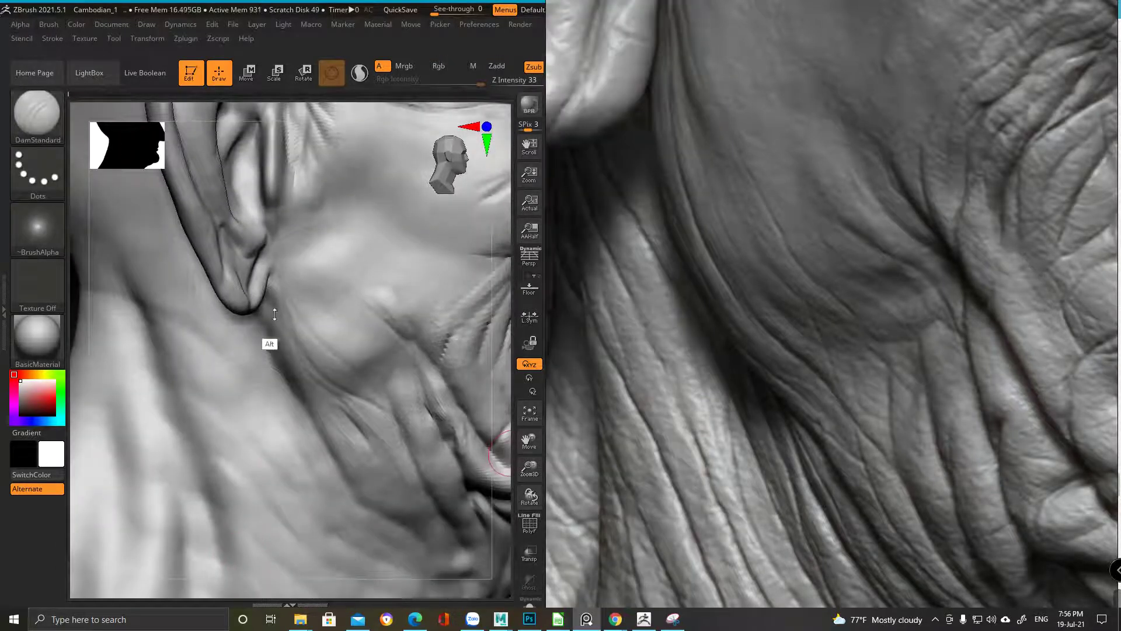
left_click(258, 320)
right_click_drag(253, 323, 316, 289, "ctrl")
right_click_drag(187, 344, 181, 420, "ctrl")
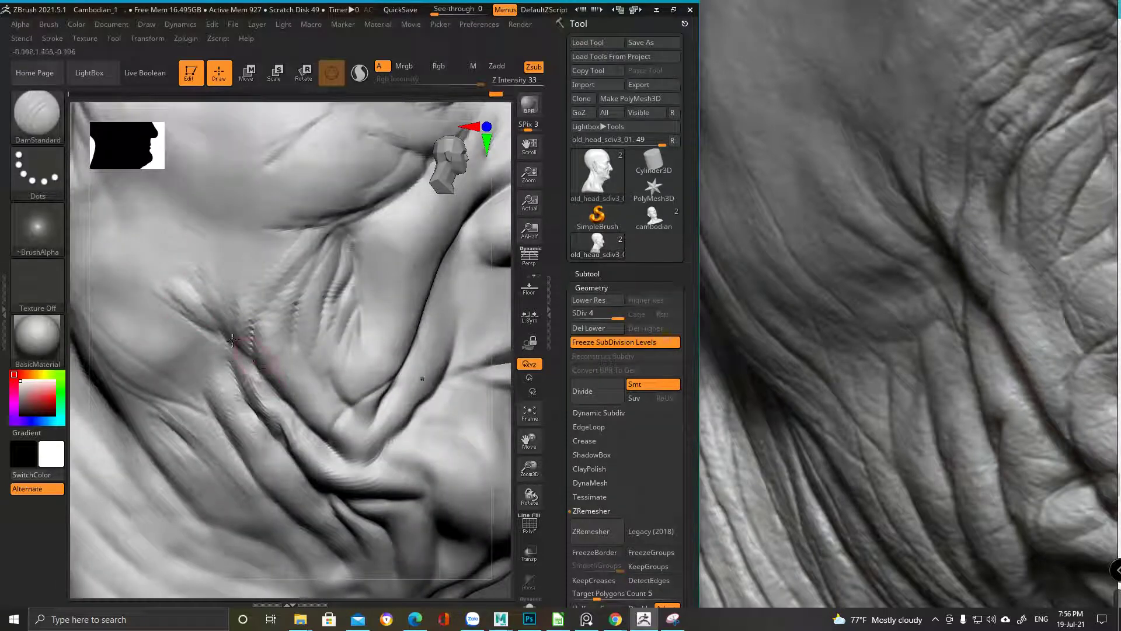
right_click_drag(140, 243, 229, 253)
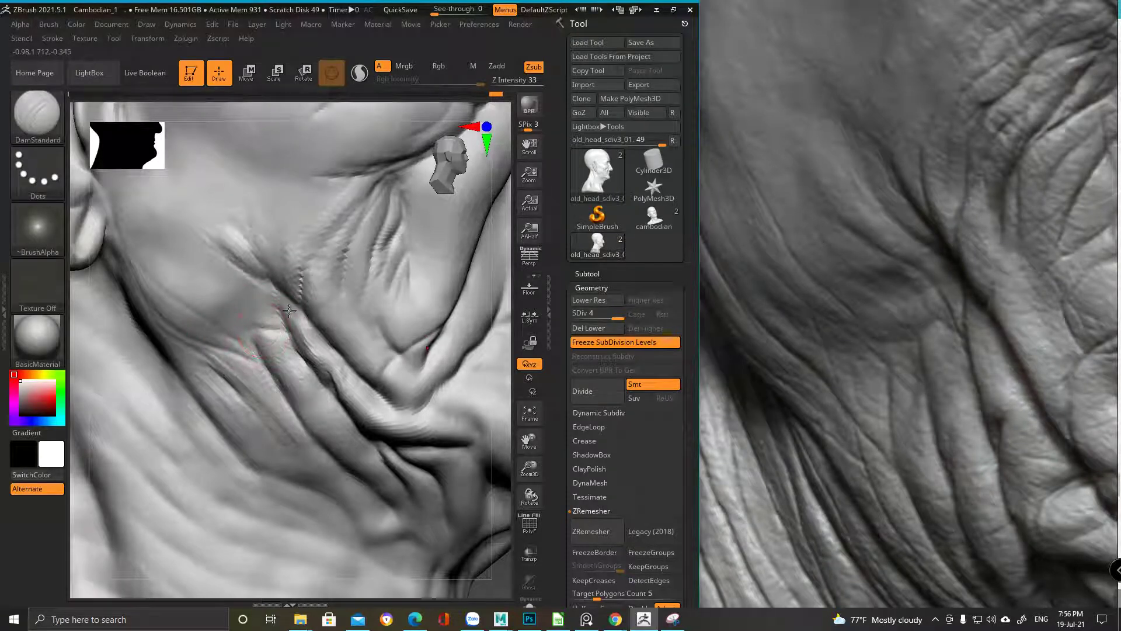
mouse_move(318, 267)
right_mouse_down("ctrl")
mouse_move(157, 458)
mouse_move(283, 425)
mouse_move(220, 412)
mouse_move(338, 401)
mouse_move(288, 426)
mouse_move(305, 310)
mouse_move(231, 290)
mouse_move(272, 240)
right_mouse_up("ctrl")
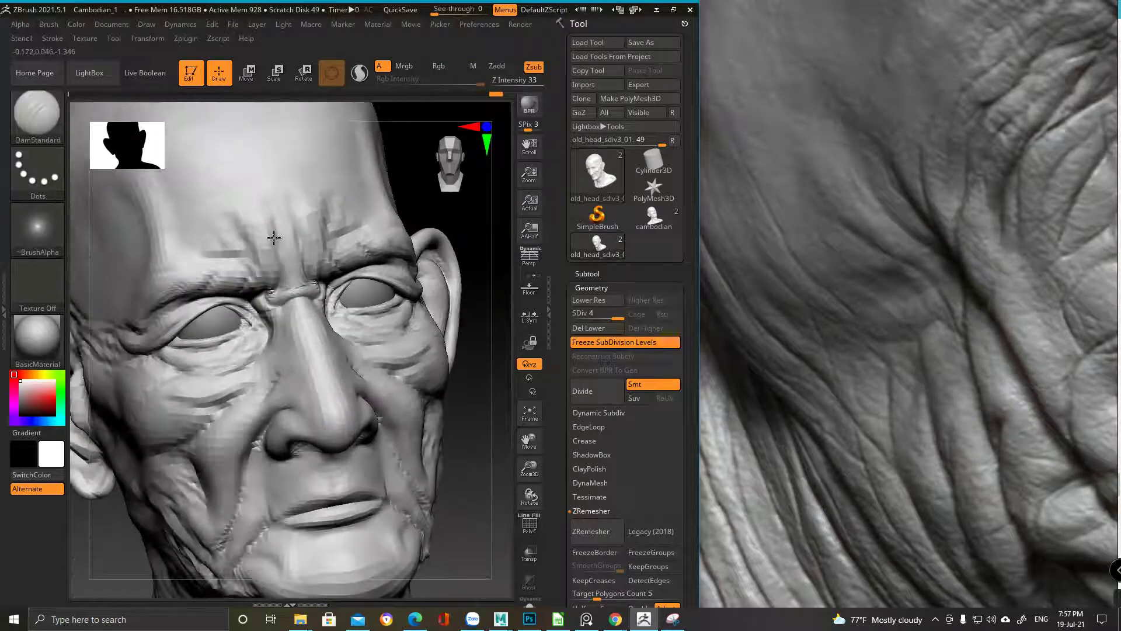
Pick the Clay brush and smooth the brow wrinkles
key("b")
key("c")
key("b")
mouse_move(292, 208)
right_mouse_down("ctrl")
mouse_move(238, 257)
mouse_move(282, 236)
mouse_move(298, 292)
mouse_move(301, 238)
mouse_move(233, 267)
mouse_move(200, 167)
right_mouse_up("ctrl")
right_click_drag(205, 245, 180, 253)
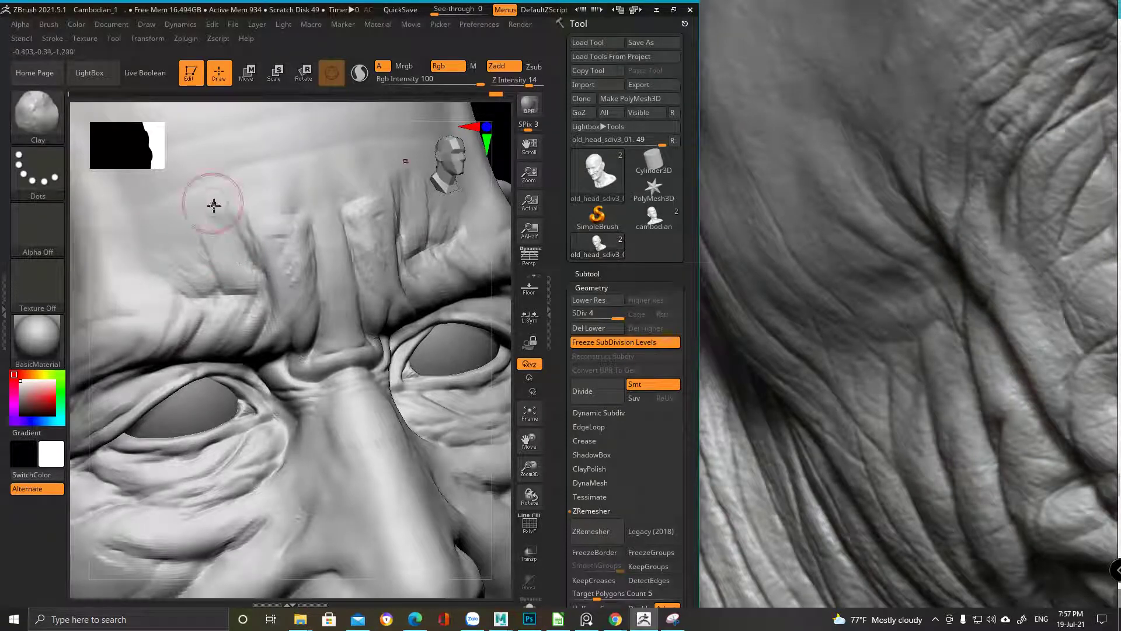
mouse_move(250, 270)
left_mouse_down("shift")
mouse_move(244, 286)
mouse_move(270, 260)
mouse_move(236, 284)
left_mouse_up("shift")
mouse_move(218, 243)
left_mouse_down("shift")
mouse_move(176, 253)
mouse_move(173, 266)
mouse_move(211, 287)
mouse_move(209, 252)
mouse_move(175, 210)
mouse_move(191, 234)
left_mouse_up("shift")
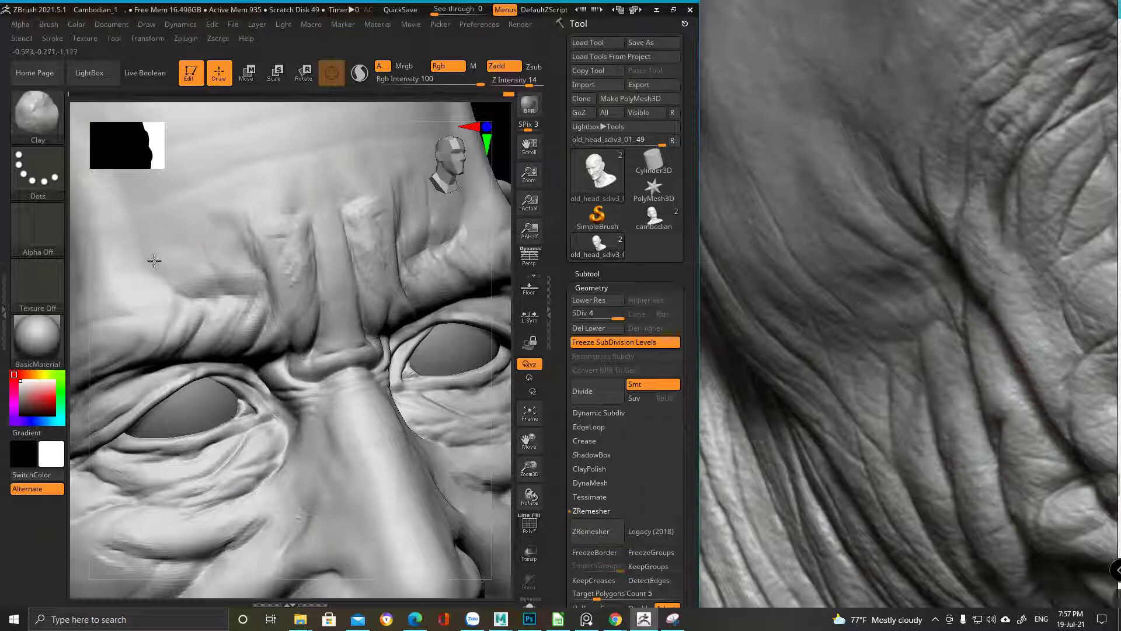
Deepen and reshape the forehead creases above the nose
right_click_drag(163, 251, 181, 258)
right_click_drag(347, 238, 327, 258, "ctrl")
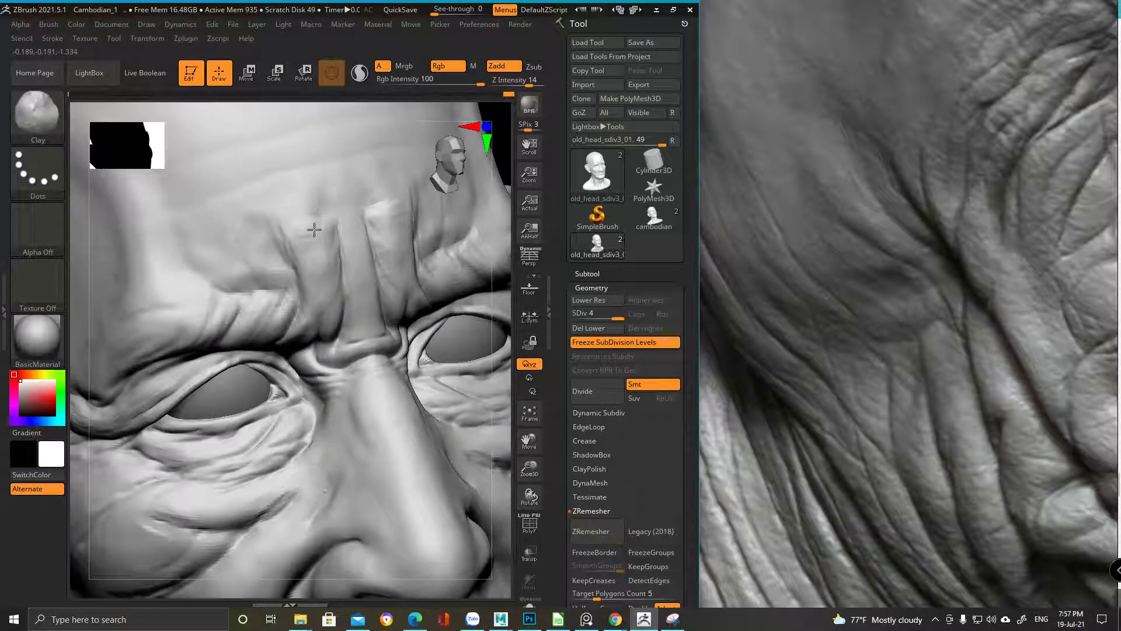
left_click(314, 193)
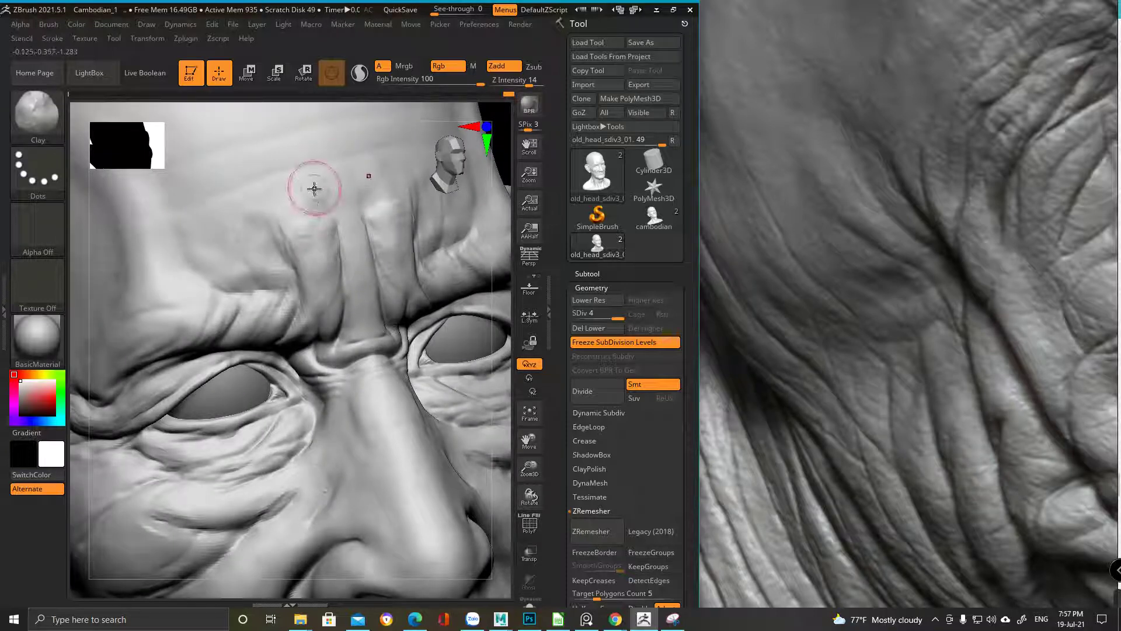
left_click(323, 257)
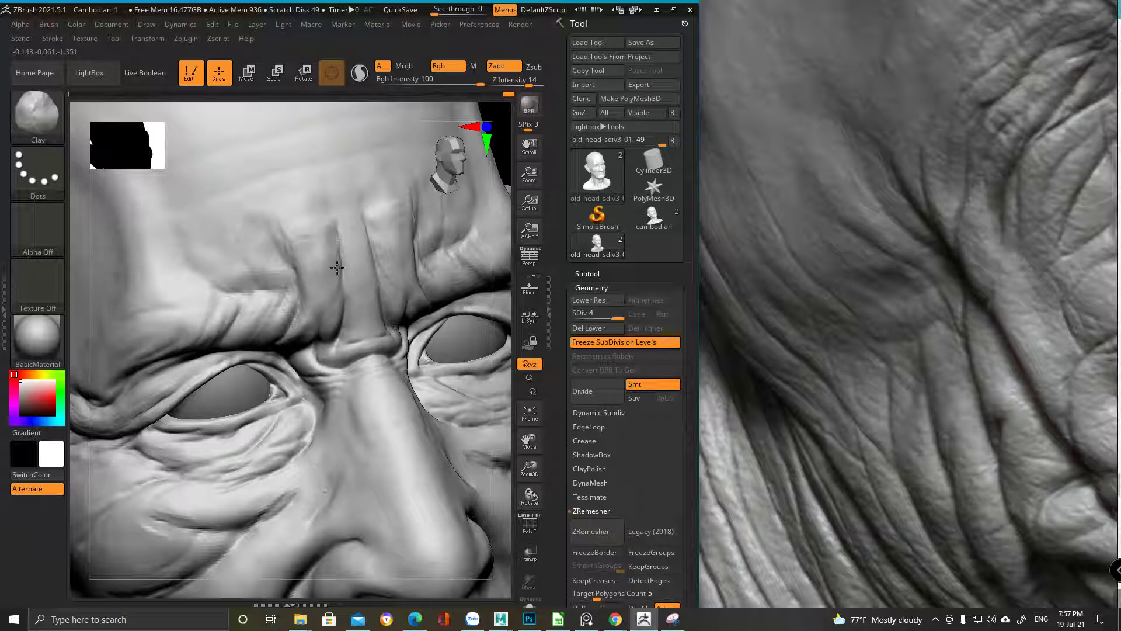
mouse_move(337, 263)
left_mouse_down()
mouse_move(320, 220)
mouse_move(320, 237)
left_mouse_up()
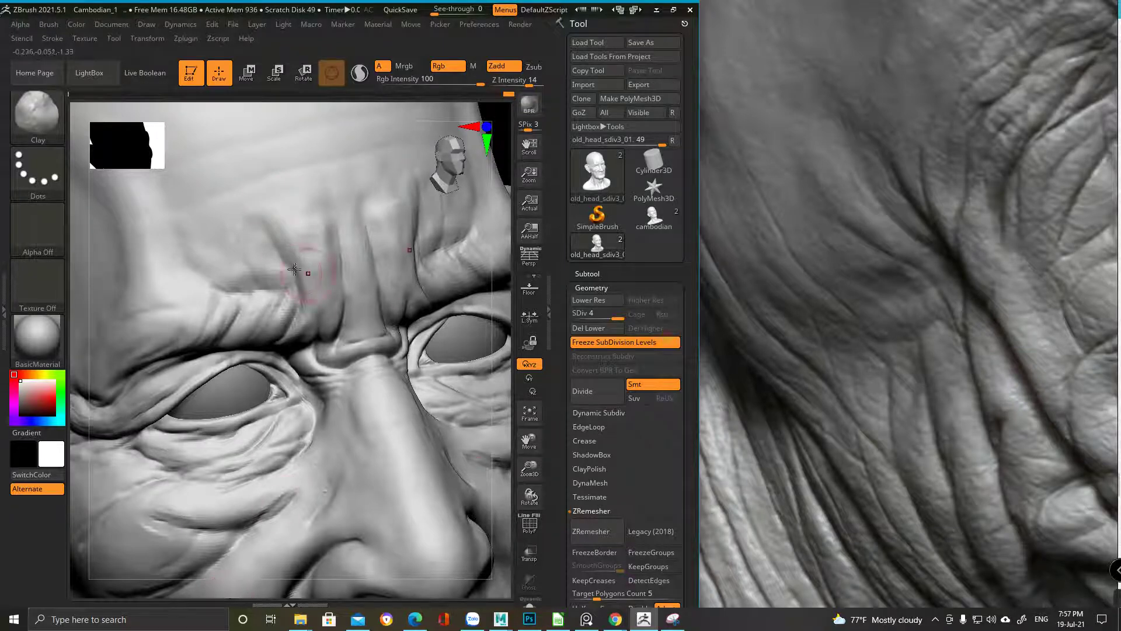
right_click_drag(307, 273, 292, 304, "ctrl")
Switch back to the DamStandard brush
key("b")
key("m")
key("p")
key("space")
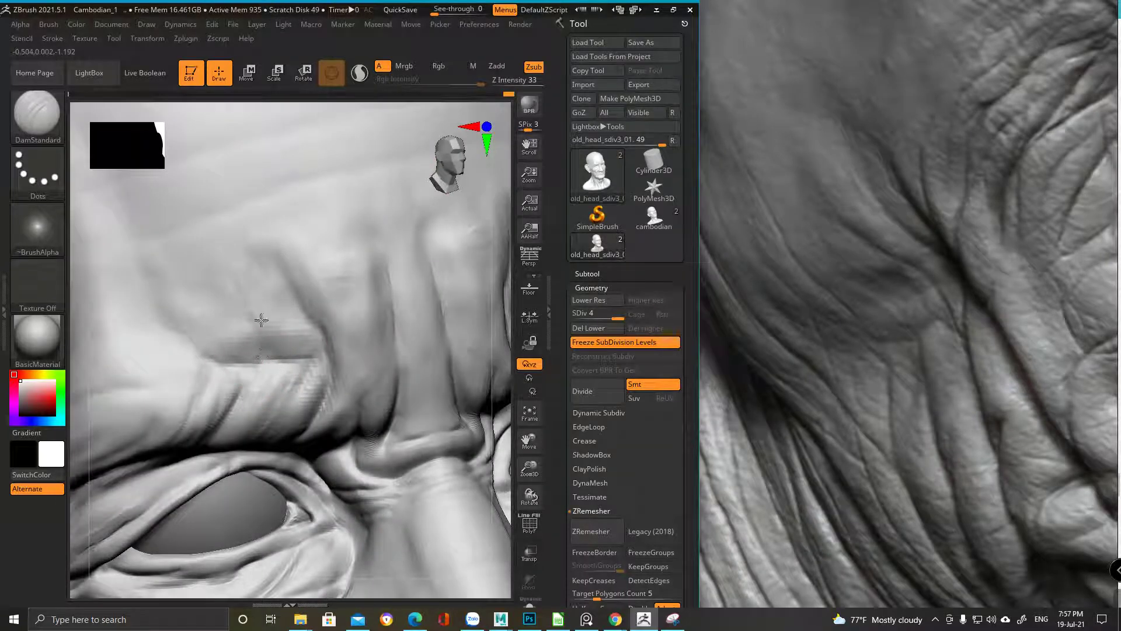
Choose the Clay brush from the full brush library
key("ctrl")
key("ctrl")
mouse_move(351, 342)
right_mouse_down("ctrl")
mouse_move(333, 283)
mouse_move(288, 312)
mouse_move(301, 318)
mouse_move(295, 354)
right_mouse_up("ctrl")
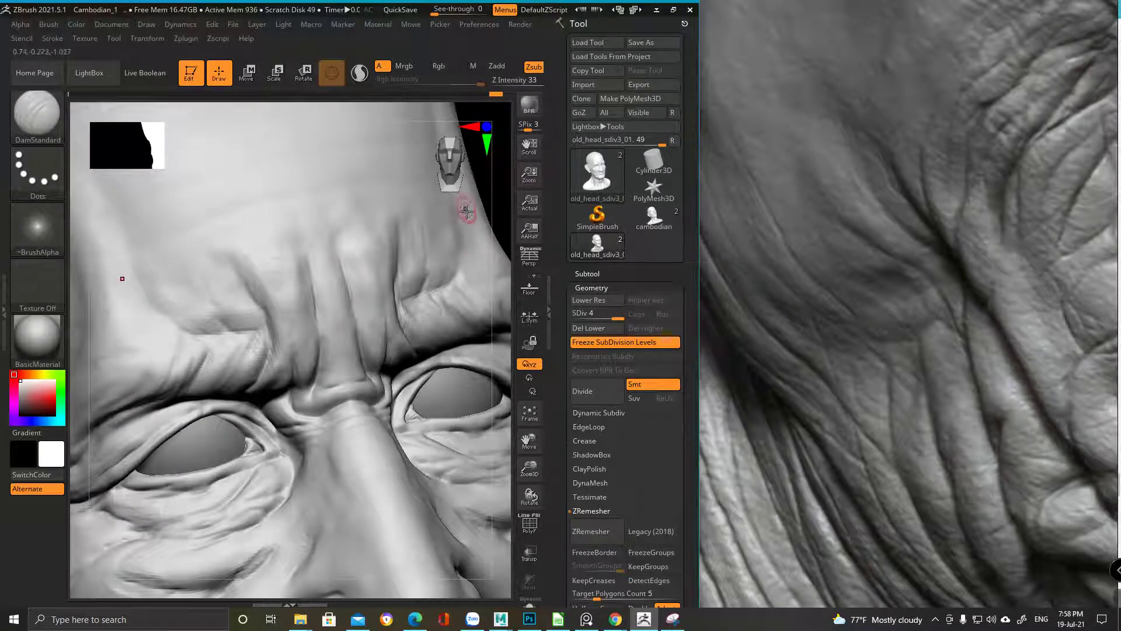
key("b")
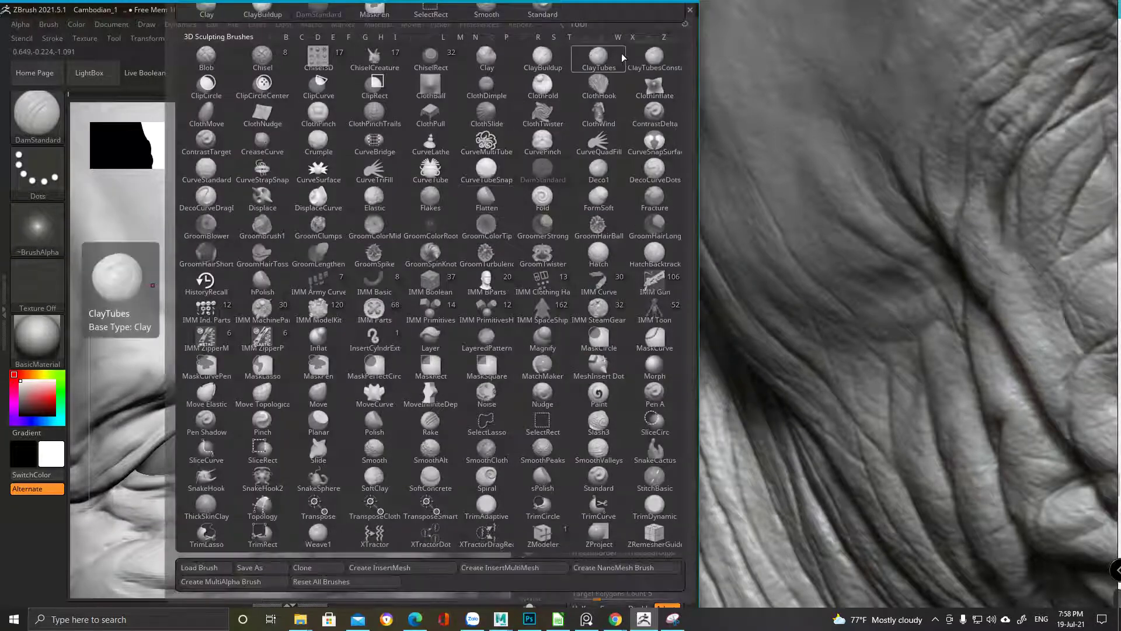
left_click(486, 66)
key("space")
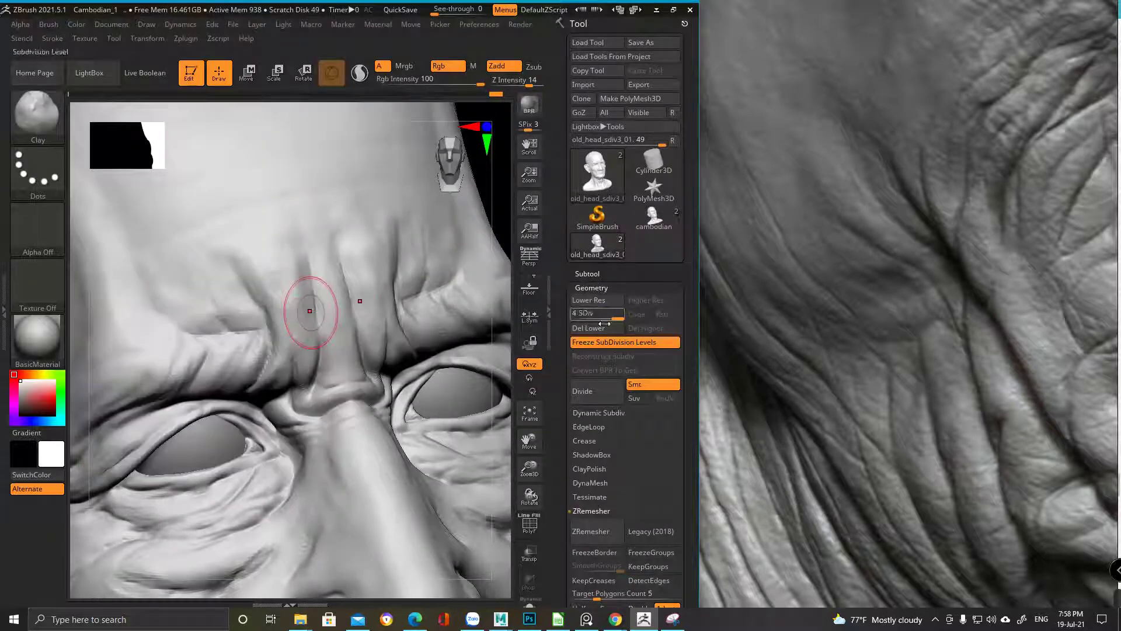
Divide the head to add a fifth subdivision level
right_click_drag(384, 290, 286, 274)
left_click(594, 392)
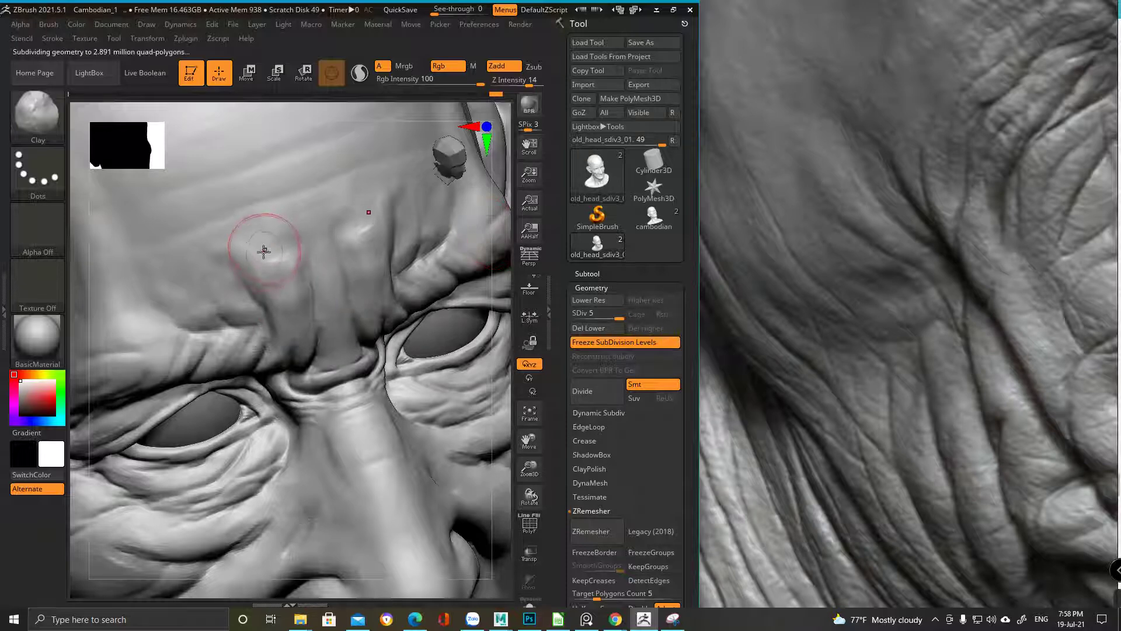
key("space")
Shift-smooth the brow and nose bridge
key("shift")
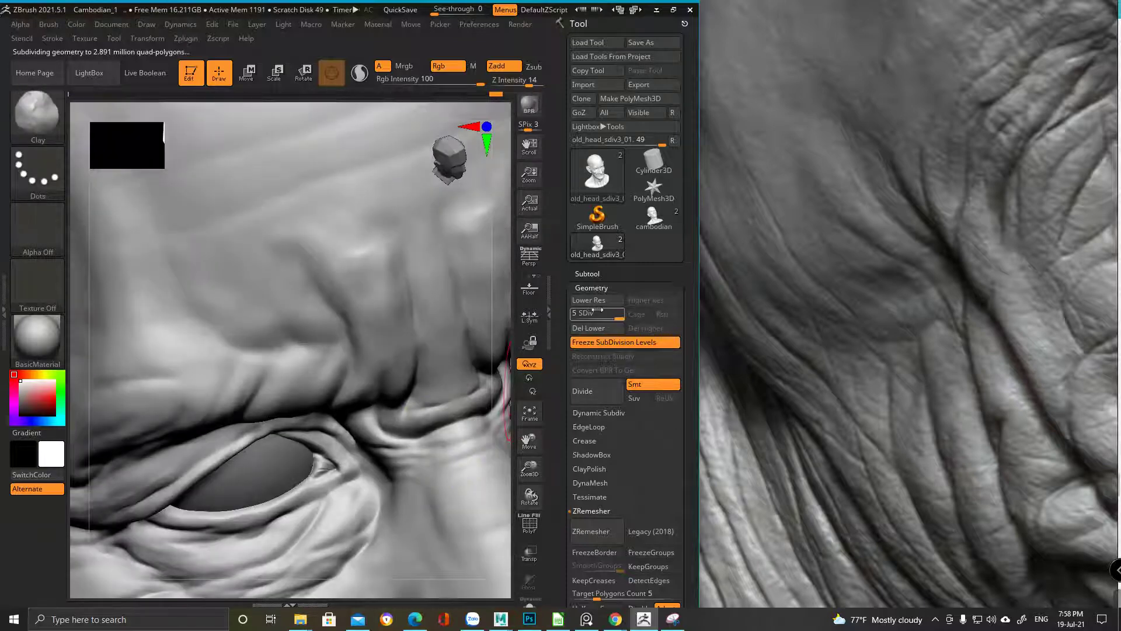
mouse_move(300, 325)
right_mouse_down()
mouse_move(315, 237)
mouse_move(260, 371)
right_mouse_up()
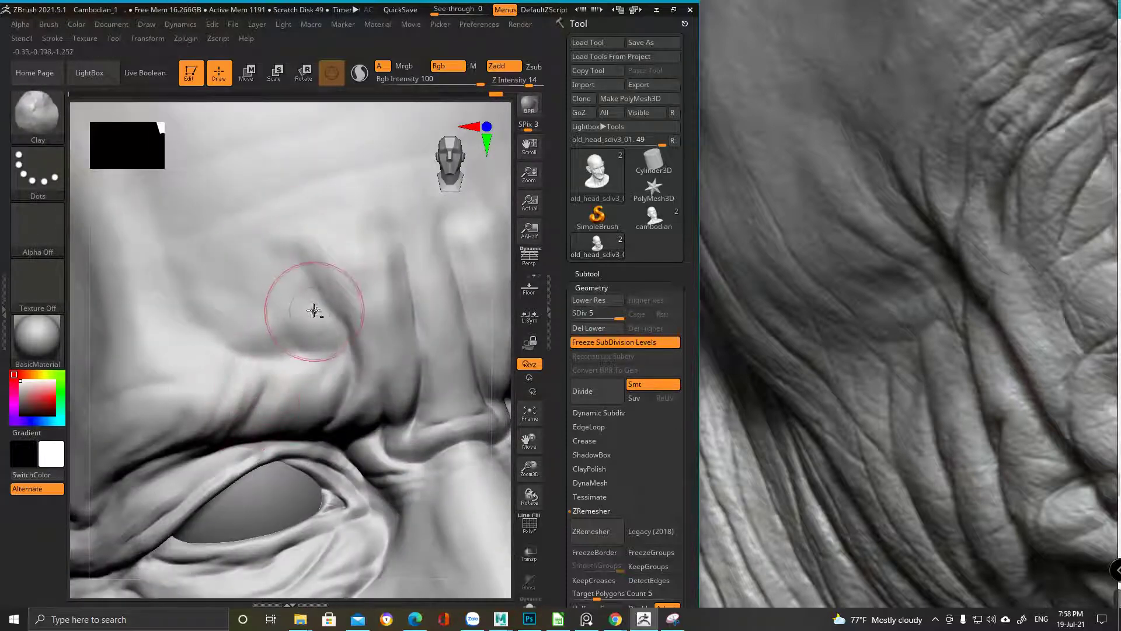
right_click_drag(310, 310, 263, 258)
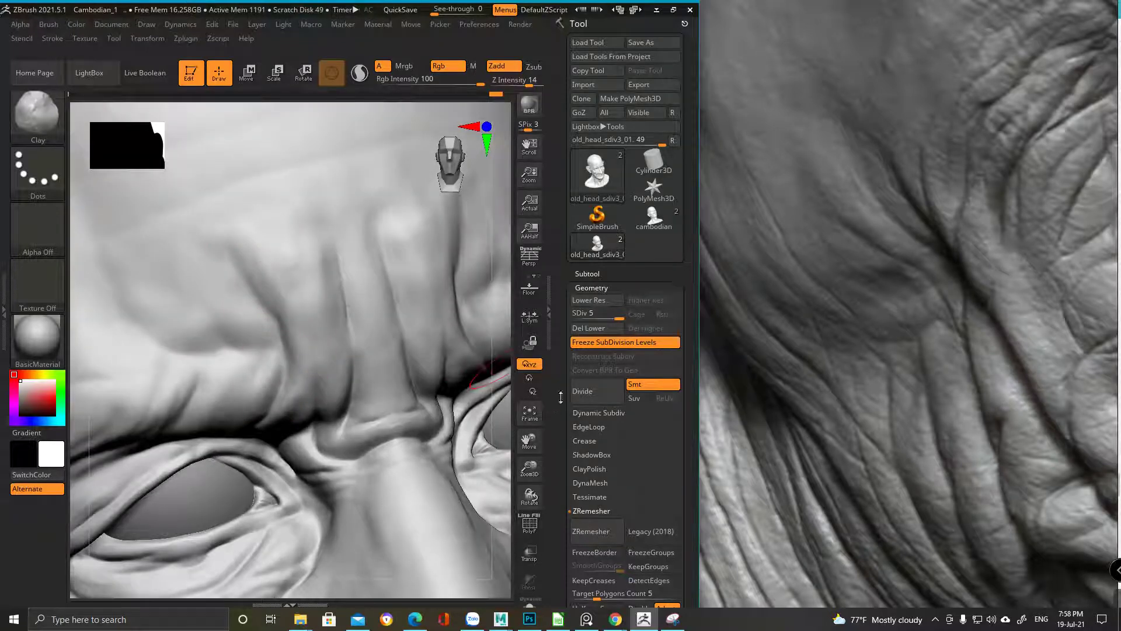
key("shift")
mouse_move(275, 316)
right_mouse_down("ctrl")
mouse_move(213, 333)
mouse_move(192, 374)
right_mouse_up("ctrl")
Step the mesh down to subdivision level 3
key("shift+d")
key("shift+d")
key("ctrl")
right_click_drag(309, 280, 322, 318, "ctrl")
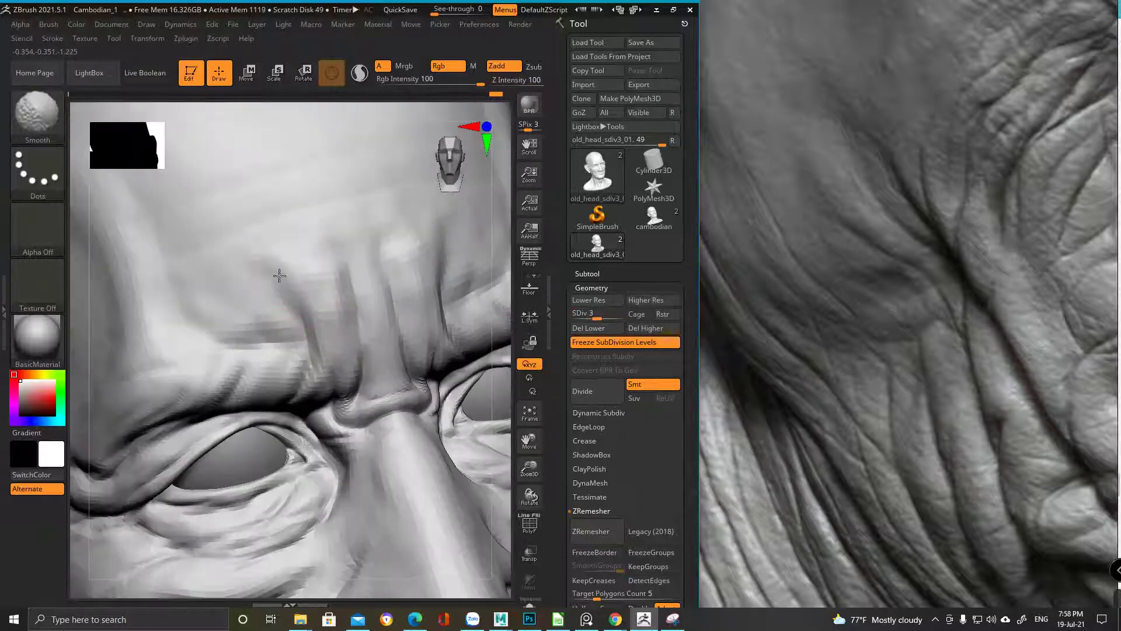
Make light touch-ups on the forehead and brow
mouse_move(299, 365)
right_mouse_down("ctrl")
mouse_move(329, 401)
mouse_move(321, 318)
mouse_move(328, 393)
right_mouse_up("ctrl")
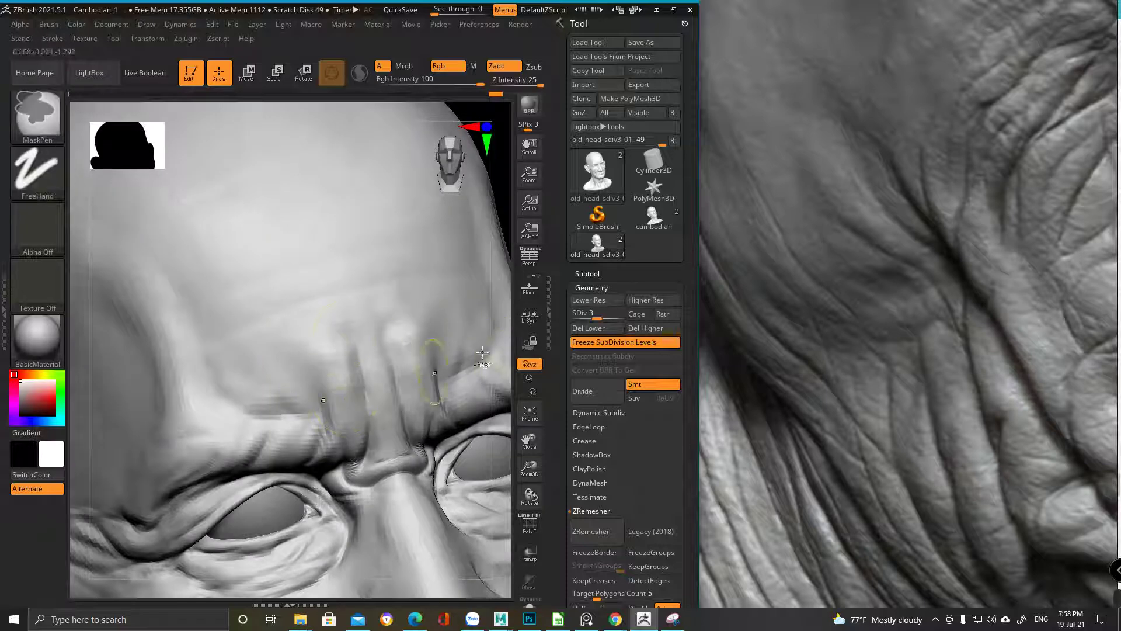
mouse_move(301, 408)
right_mouse_down("ctrl")
mouse_move(241, 293)
mouse_move(297, 322)
mouse_move(310, 377)
mouse_move(301, 320)
mouse_move(291, 353)
mouse_move(265, 271)
mouse_move(256, 340)
mouse_move(310, 301)
right_mouse_up("ctrl")
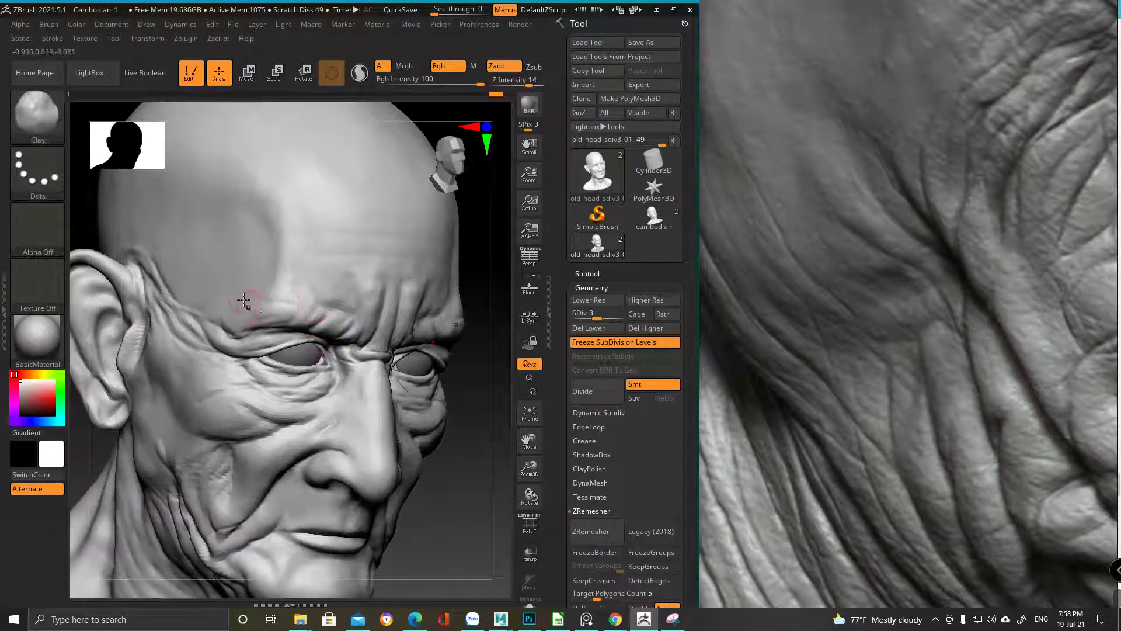
right_click_drag(251, 276, 325, 300, "ctrl")
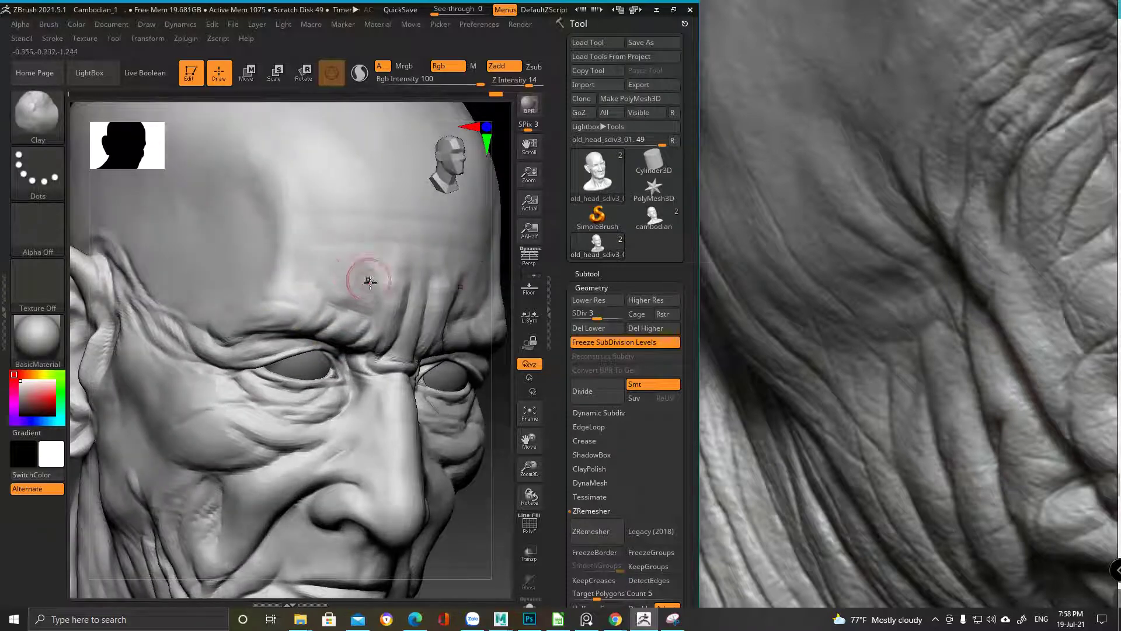
Load the cambodian bust from the Tool palette
mouse_move(374, 391)
right_mouse_down("ctrl")
mouse_move(327, 286)
mouse_move(373, 371)
mouse_move(332, 358)
mouse_move(283, 304)
mouse_move(253, 302)
mouse_move(204, 353)
right_mouse_up("ctrl")
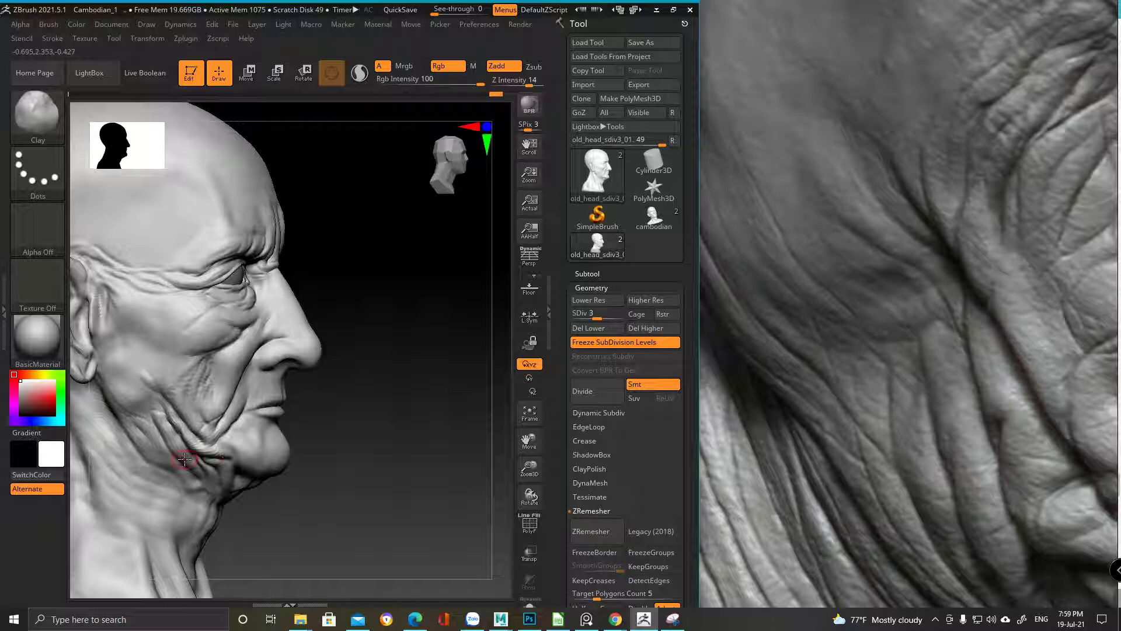
right_click_drag(185, 459, 311, 320)
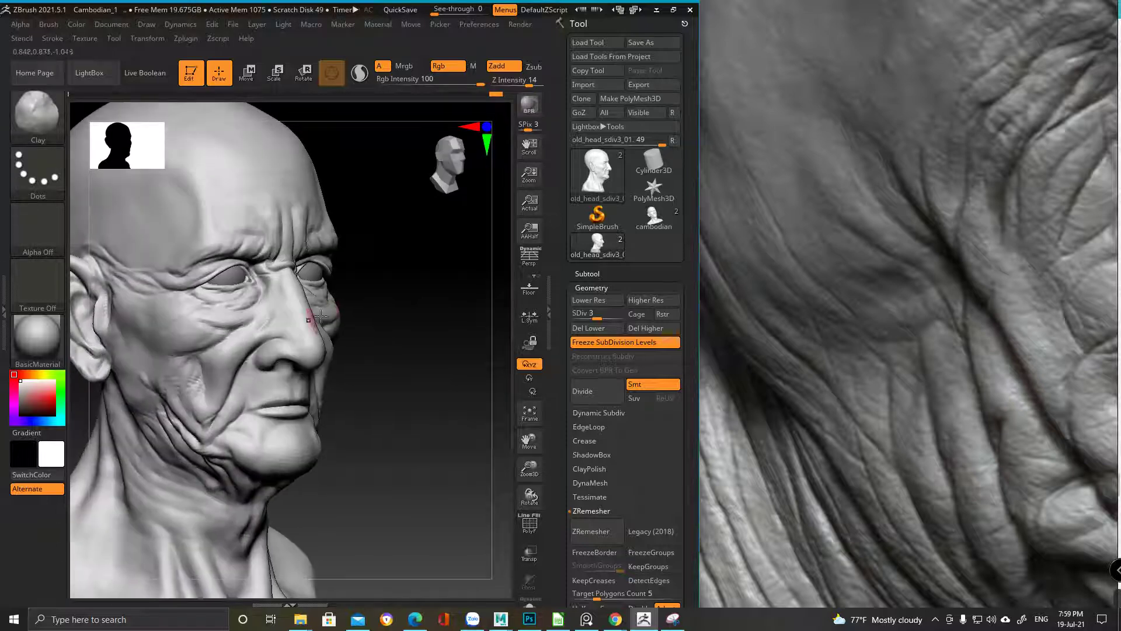
left_click(654, 218)
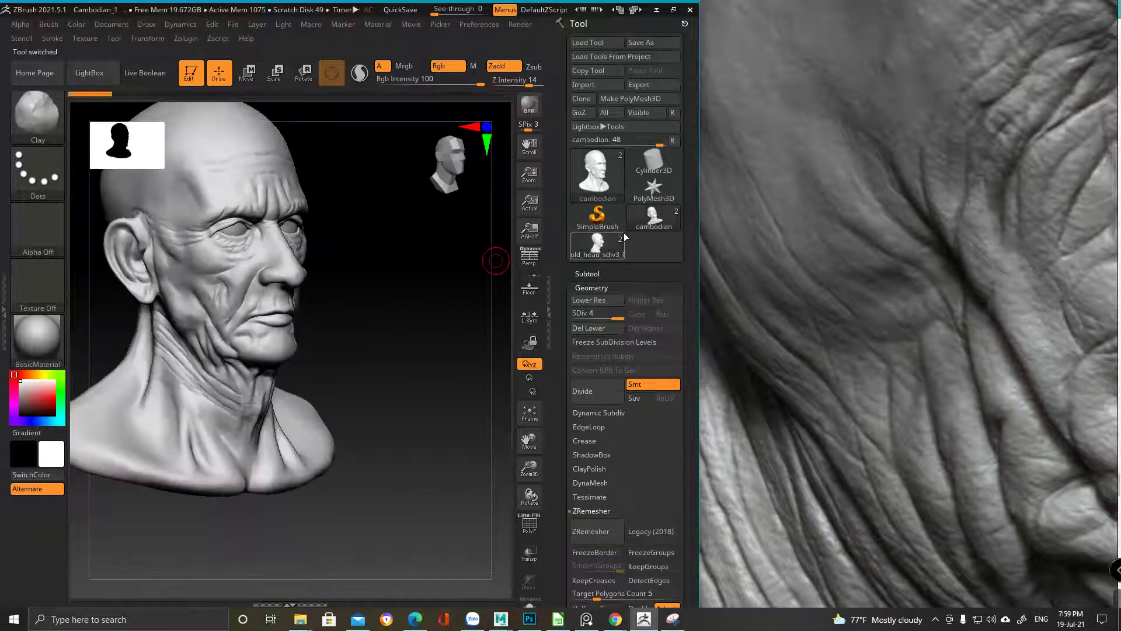
Orbit the cambodian bust to compare its front, sides and left profile
mouse_move(316, 299)
right_mouse_down()
mouse_move(275, 303)
mouse_move(234, 374)
mouse_move(350, 394)
right_mouse_up()
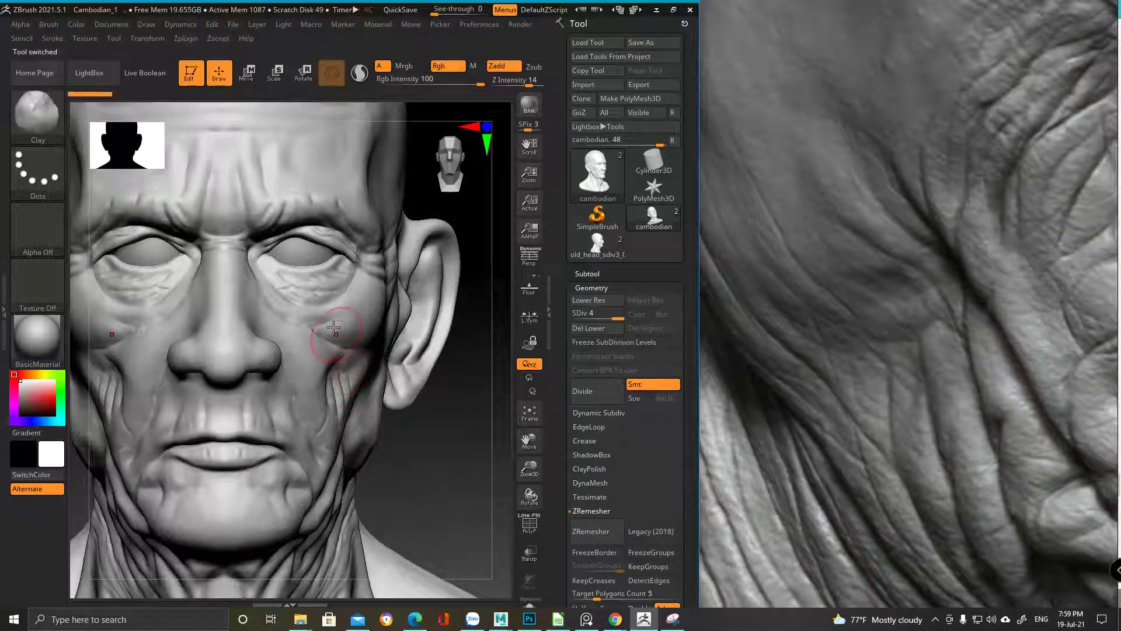
mouse_move(364, 316)
right_mouse_down()
mouse_move(403, 331)
mouse_move(375, 366)
mouse_move(396, 292)
right_mouse_up()
mouse_move(376, 375)
right_mouse_down()
mouse_move(345, 356)
mouse_move(325, 268)
right_mouse_up()
mouse_move(315, 327)
right_mouse_down("ctrl")
mouse_move(262, 347)
mouse_move(305, 349)
mouse_move(295, 306)
right_mouse_up("ctrl")
key("space")
right_click_drag(180, 374, 397, 222, "ctrl")
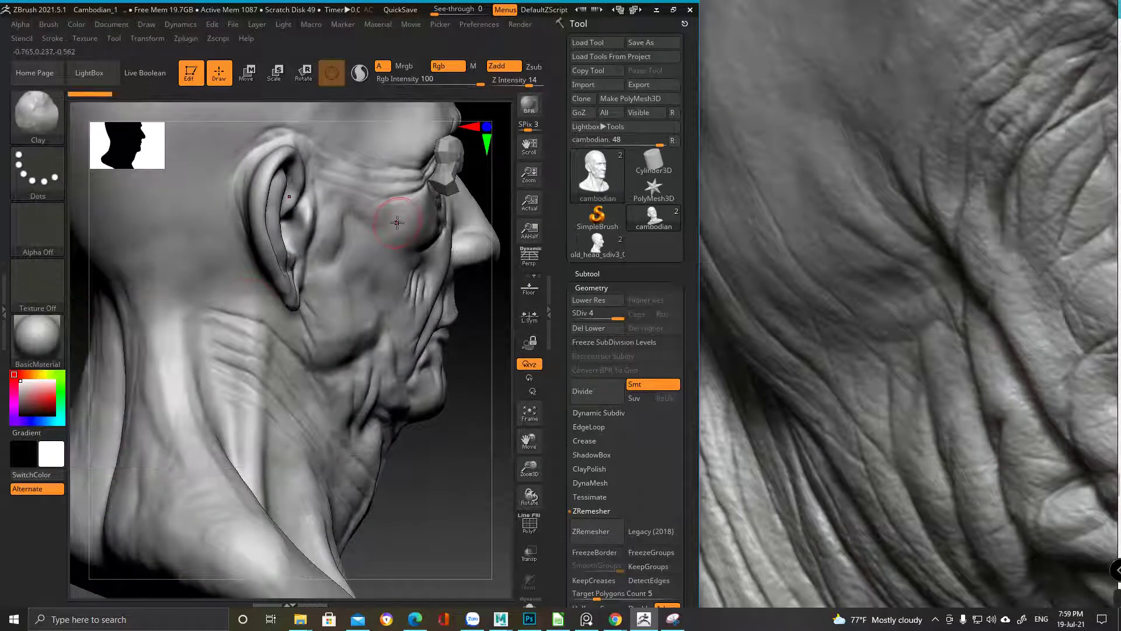
Bring the reference viewer forward, zoomed out to the full board of old-man renders
left_click(913, 278)
scroll(794, 262, "down", 5)
scroll(825, 289, "down", 2)
scroll(693, 271, "down", 6)
scroll(794, 359, "up", 8)
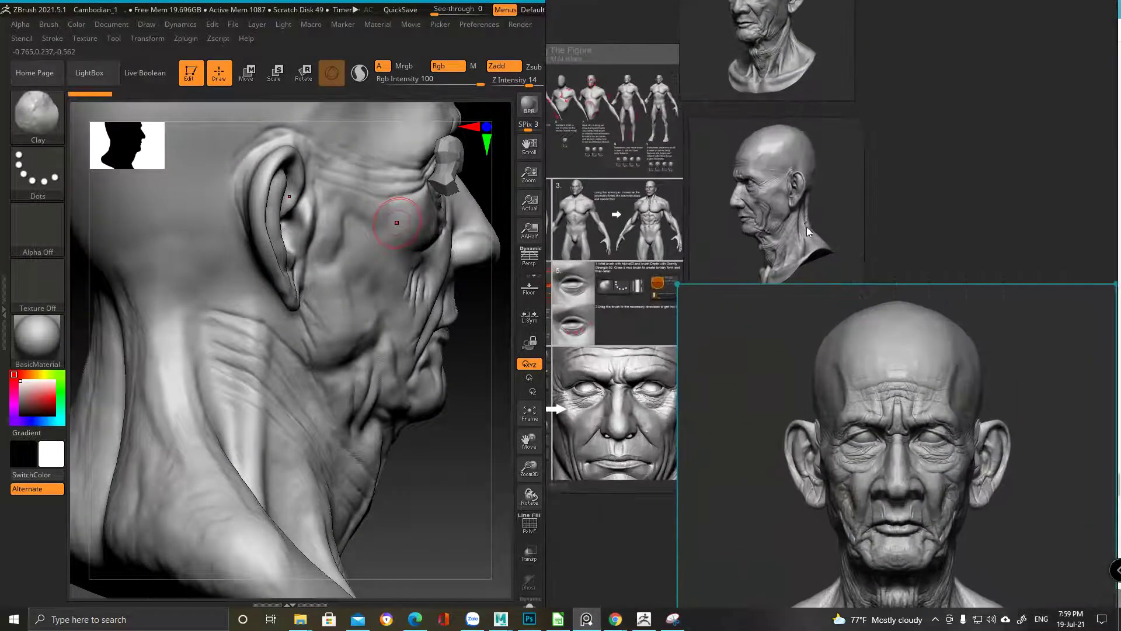
Orbit the cambodian bust from a left three-quarter view to a centred frontal view
scroll(807, 227, "up", 4)
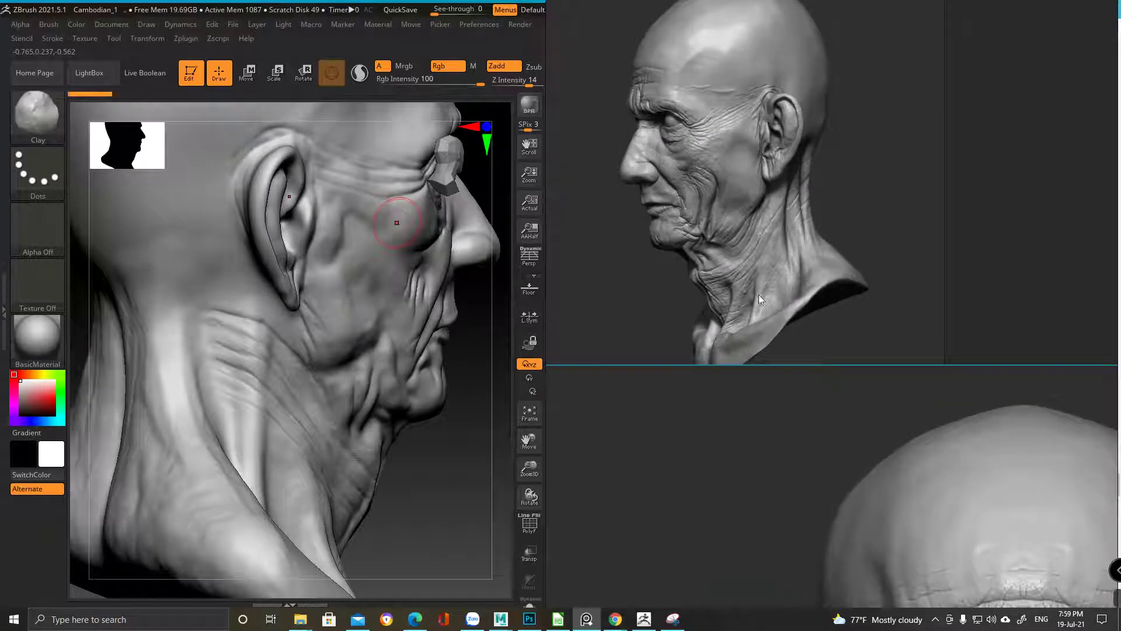
left_click(226, 486)
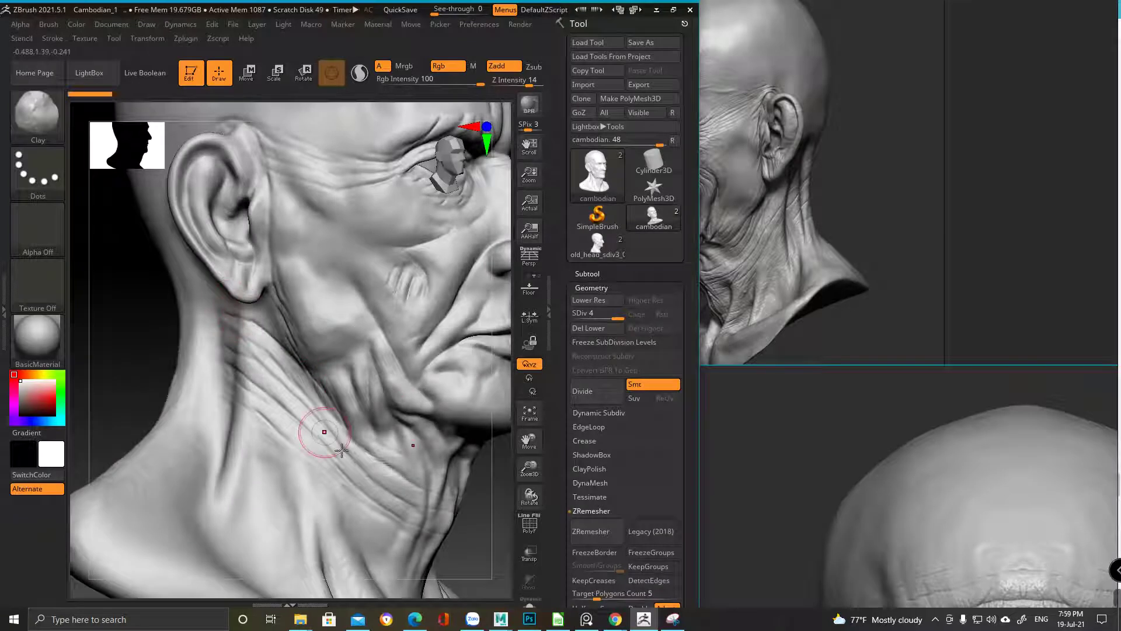
scroll(245, 345, "down", 5)
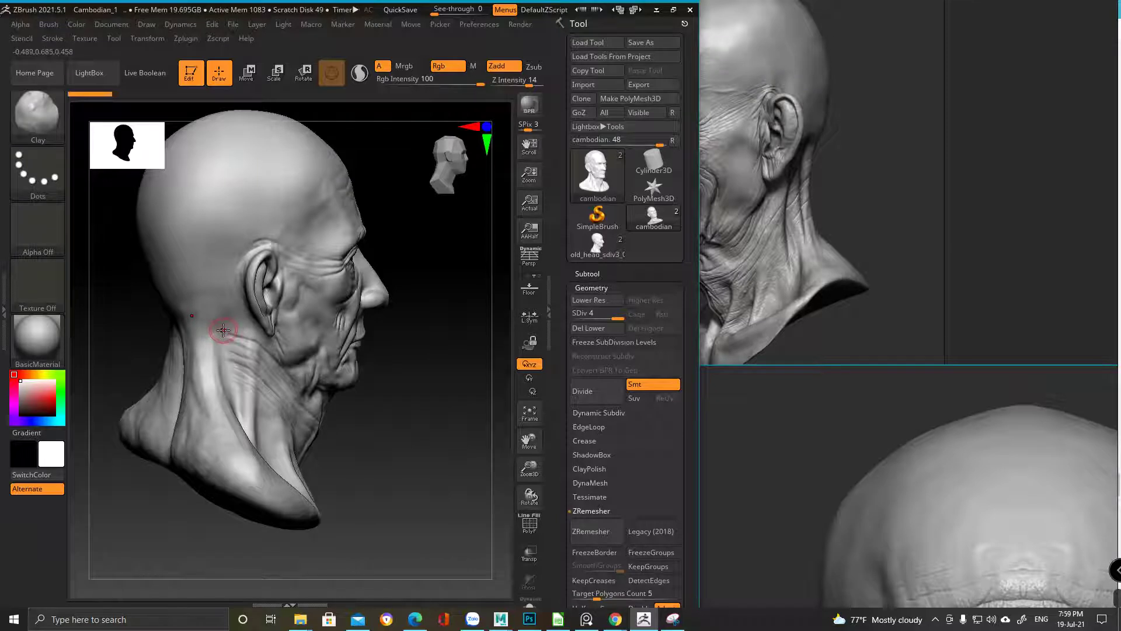
right_click_drag(289, 363, 239, 331)
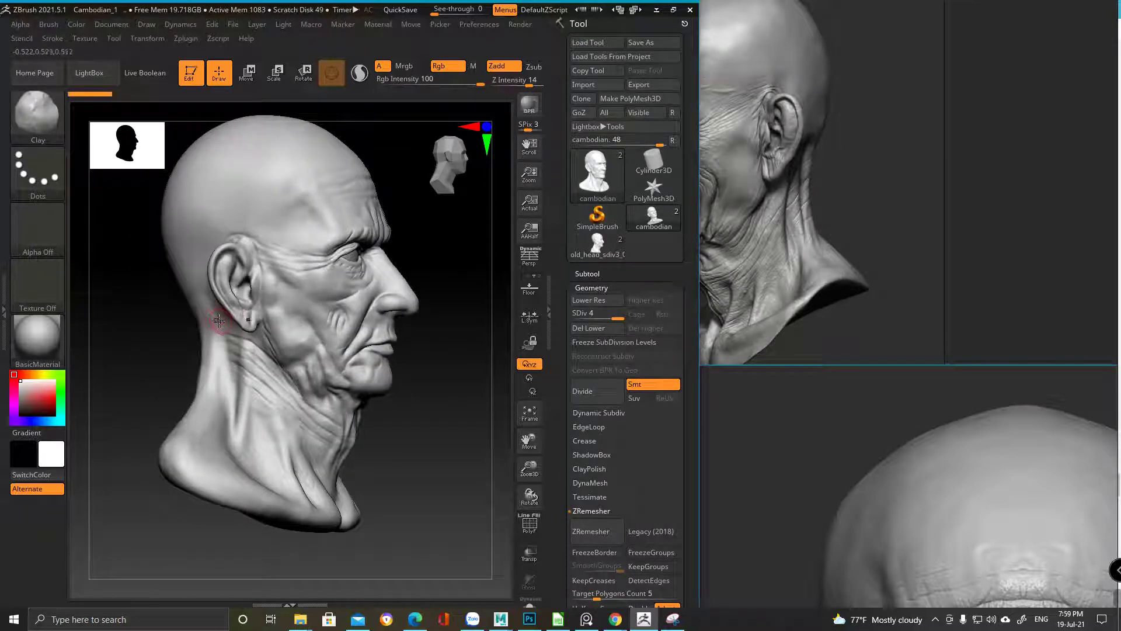
right_click_drag(345, 398, 305, 381)
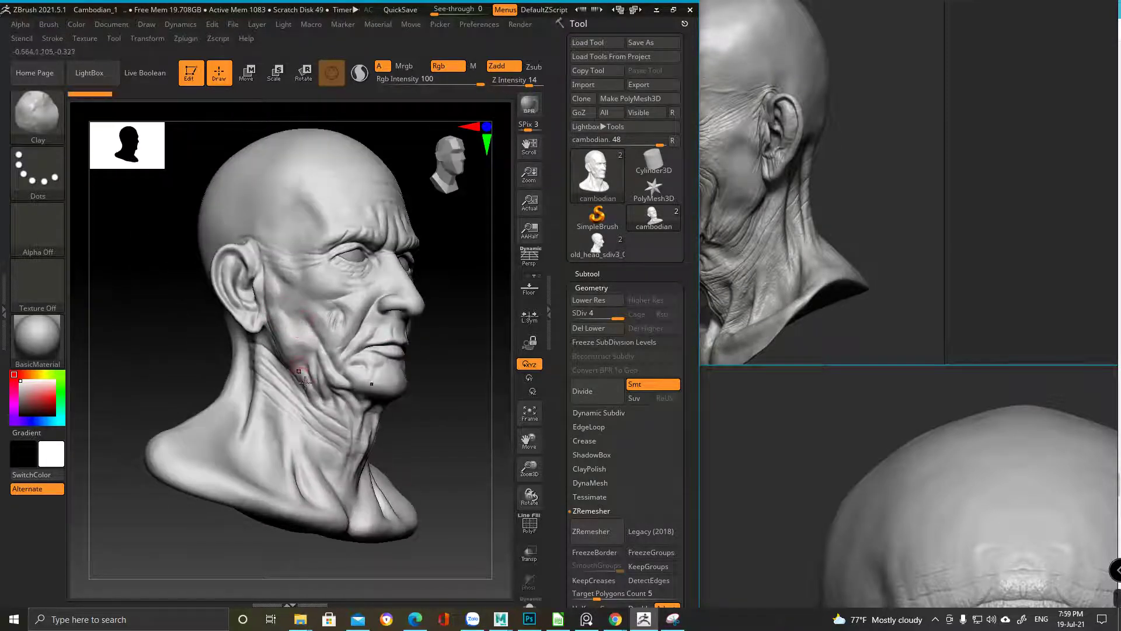
mouse_move(287, 440)
right_mouse_down()
mouse_move(233, 441)
mouse_move(313, 331)
mouse_move(376, 325)
mouse_move(325, 281)
mouse_move(321, 337)
mouse_move(280, 243)
right_mouse_up()
mouse_move(293, 282)
right_mouse_down()
mouse_move(256, 283)
mouse_move(408, 330)
right_mouse_up()
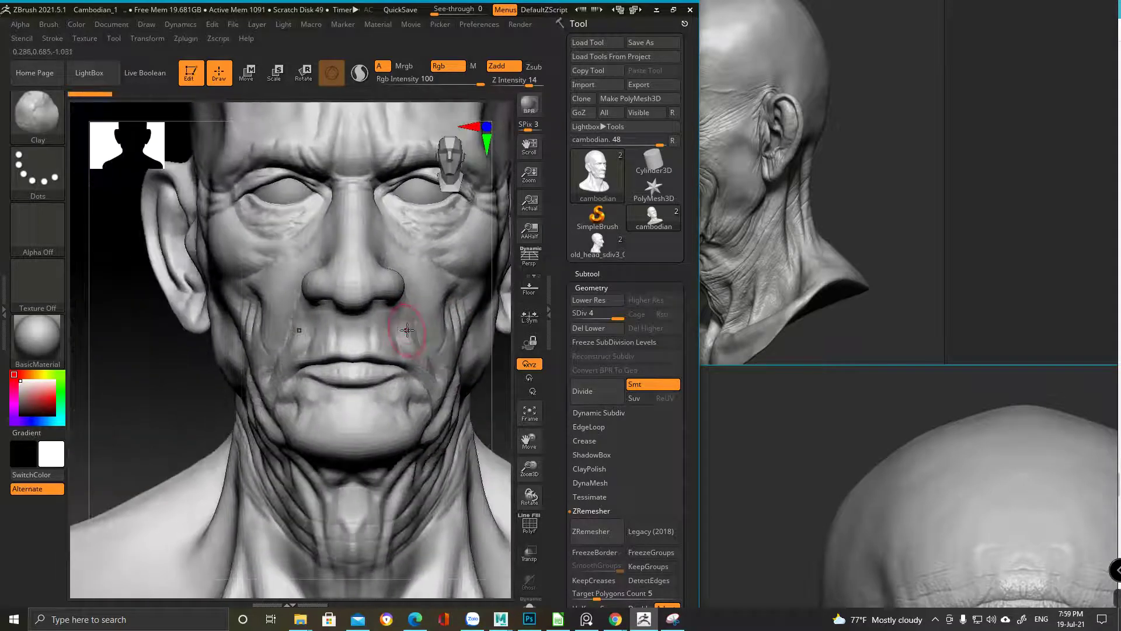
Zoom the reference viewer onto a close-up three-quarter render of the wrinkled face
left_click(737, 237)
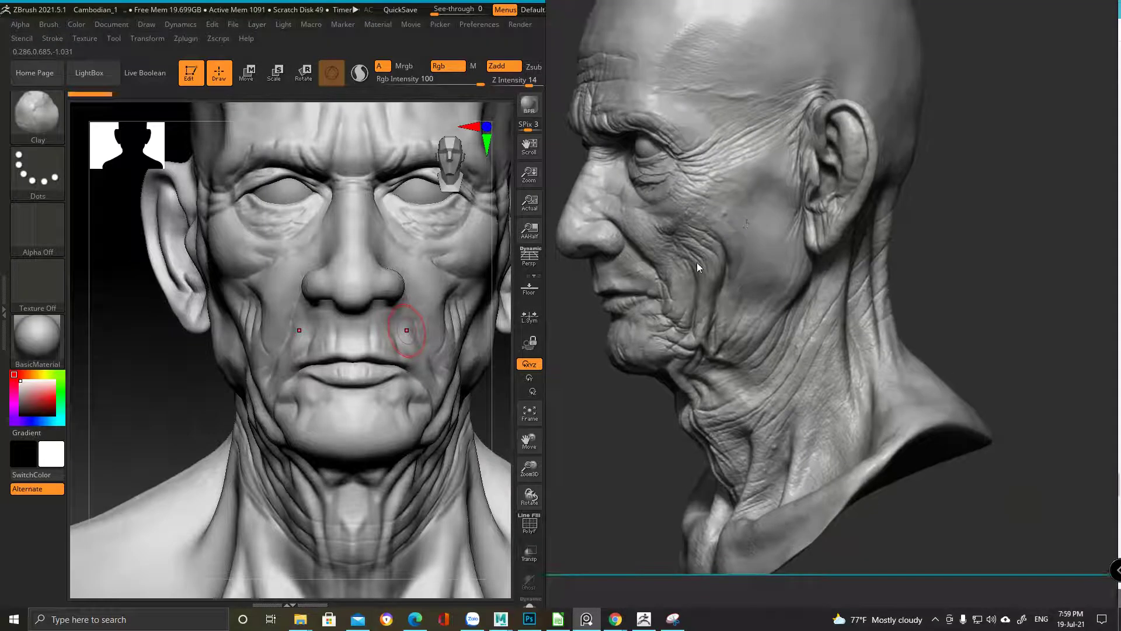
scroll(818, 254, "down", 3)
scroll(798, 237, "up", 5)
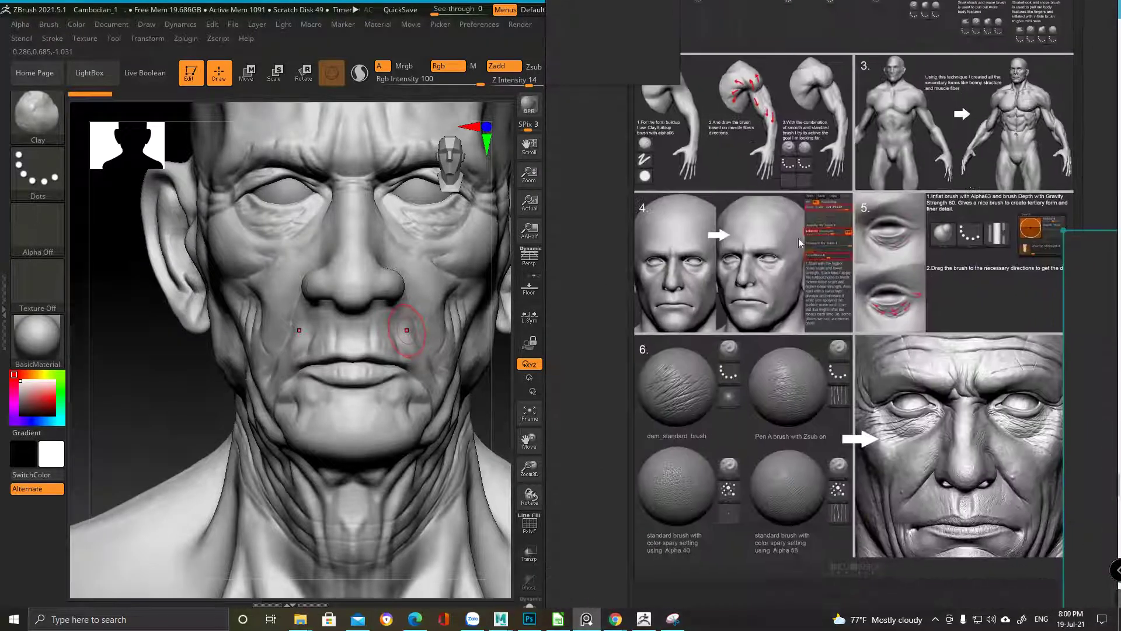
scroll(809, 389, "down", 3)
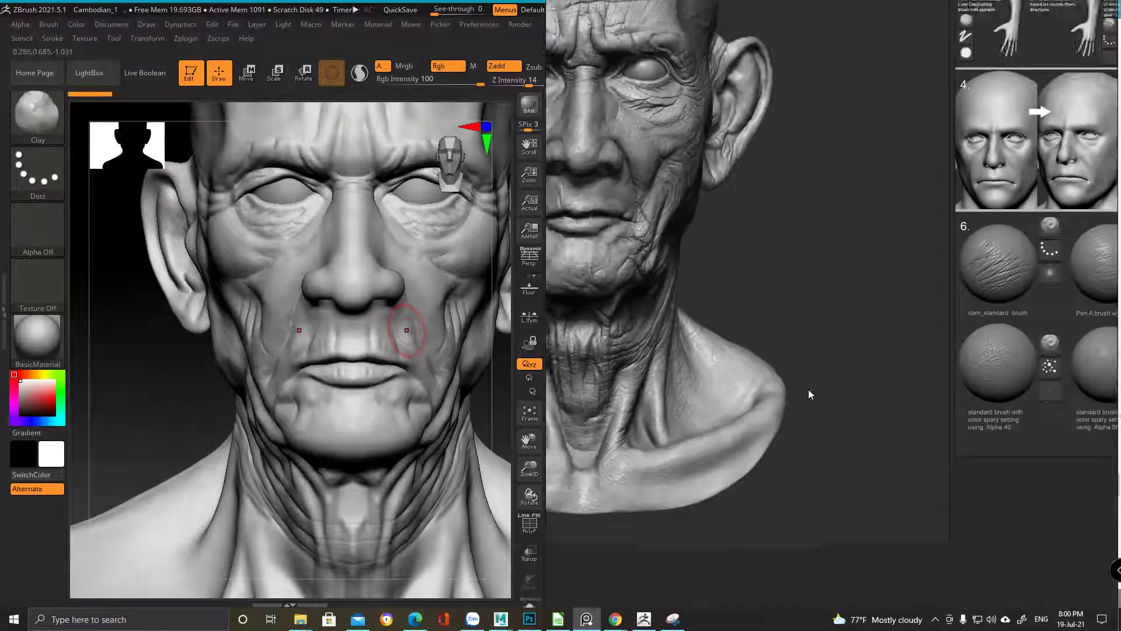
scroll(759, 455, "up", 3)
scroll(647, 515, "up", 2)
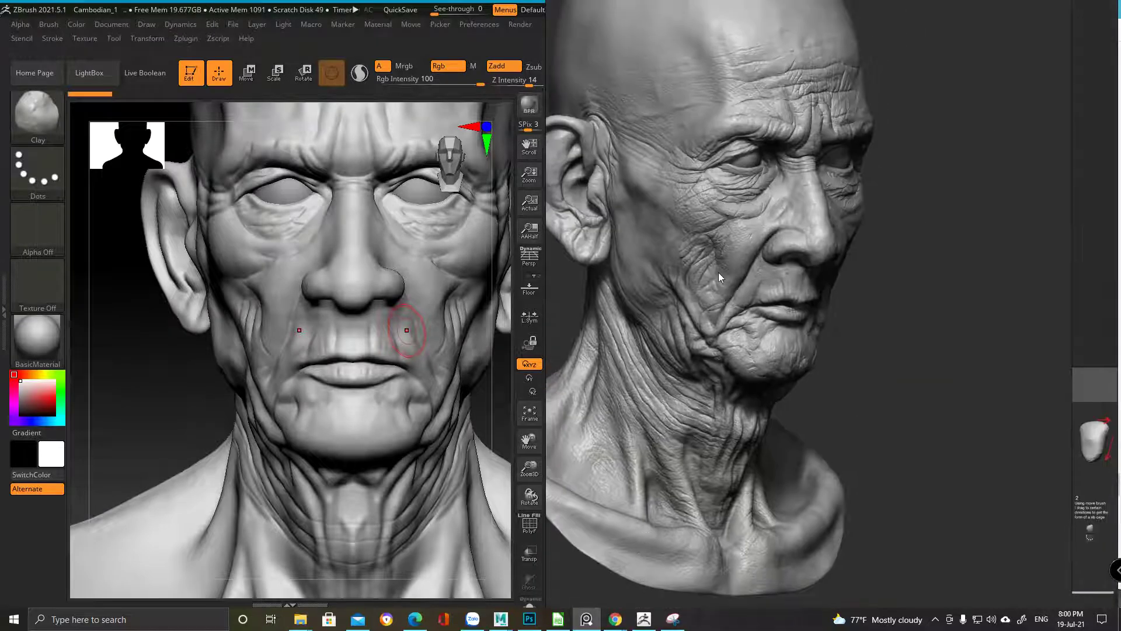
scroll(718, 272, "up", 2)
left_click(153, 408)
Select the DamStandard brush and frame a close three-quarter view of the eye
left_click_drag(152, 423, 286, 391)
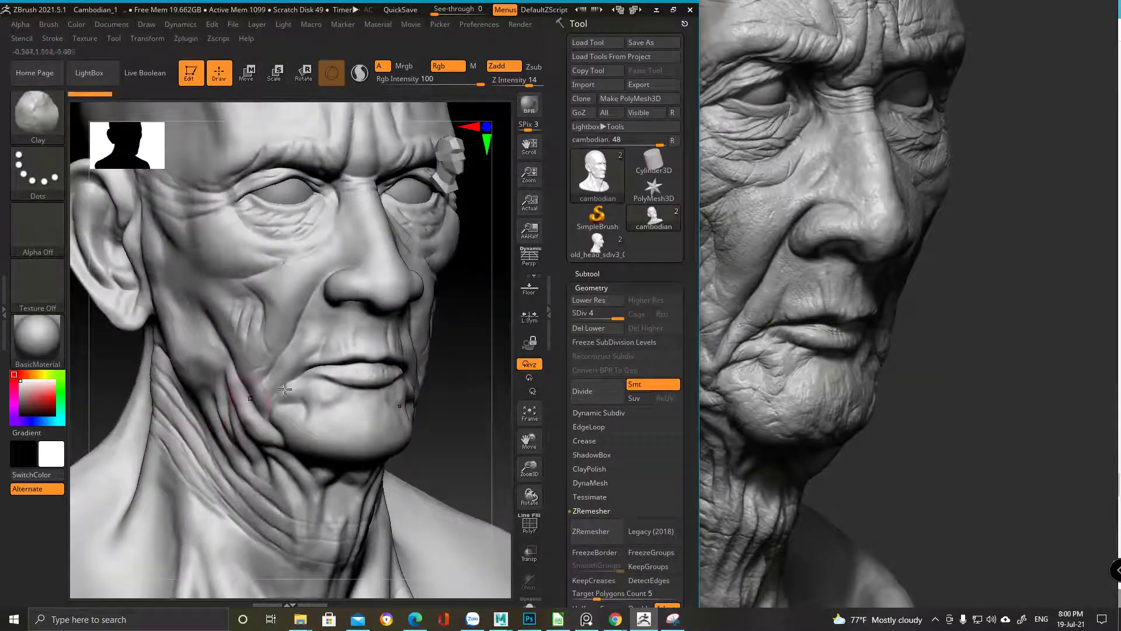
mouse_move(231, 505)
left_mouse_down()
mouse_move(385, 295)
mouse_move(330, 354)
left_mouse_up()
mouse_move(240, 472)
left_mouse_down()
mouse_move(363, 296)
mouse_move(307, 333)
mouse_move(316, 341)
left_mouse_up()
key("b")
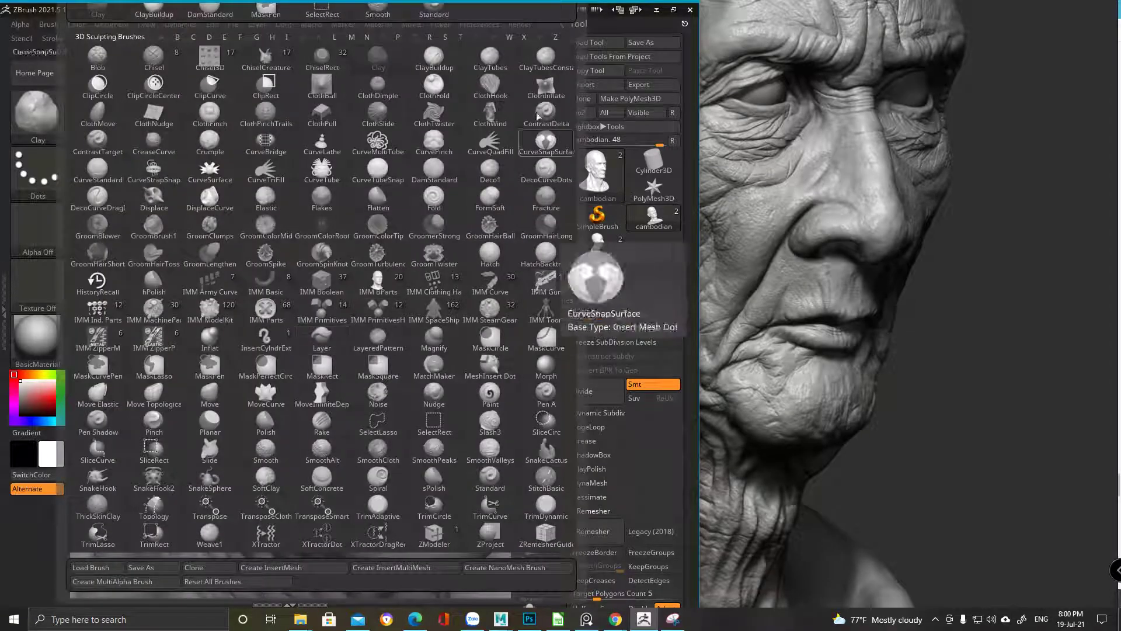
key("d")
left_click(413, 176)
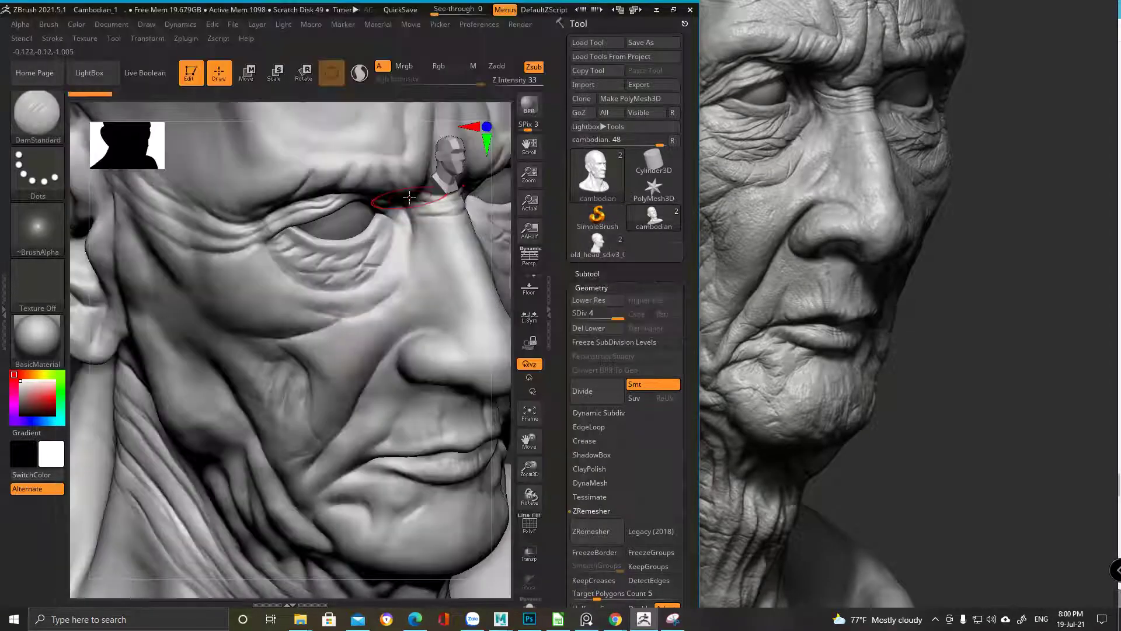
left_click_drag(359, 374, 494, 357)
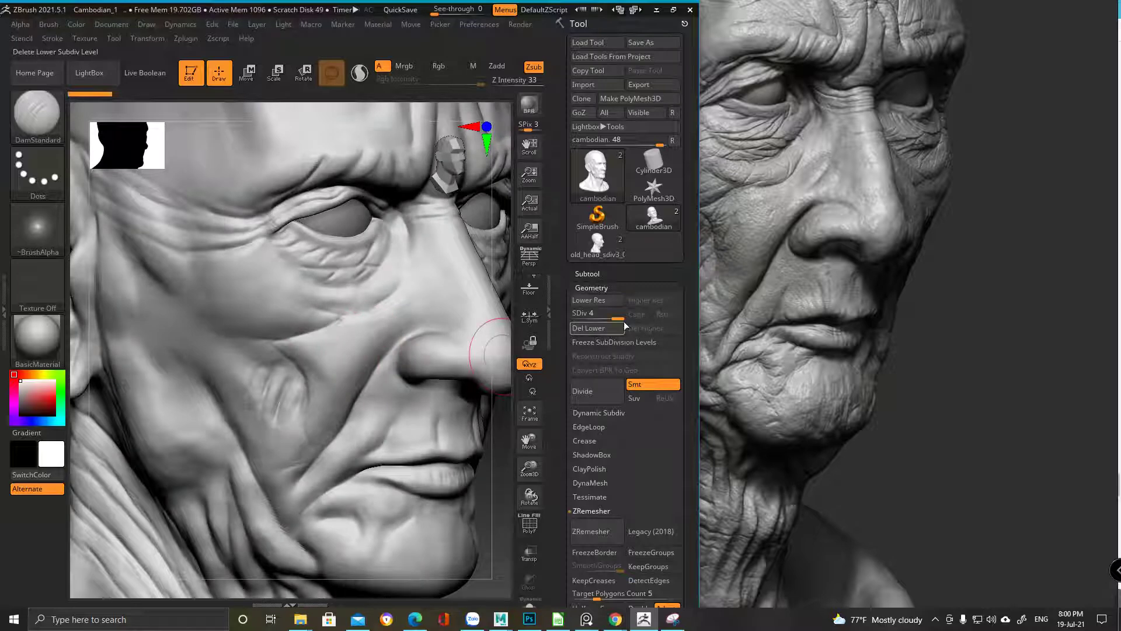
left_click_drag(485, 318, 332, 334)
mouse_move(274, 256)
right_mouse_down()
mouse_move(308, 187)
mouse_move(327, 292)
mouse_move(353, 271)
mouse_move(350, 282)
mouse_move(281, 286)
mouse_move(102, 372)
mouse_move(302, 198)
right_mouse_up()
right_click_drag(288, 242, 302, 291, "ctrl")
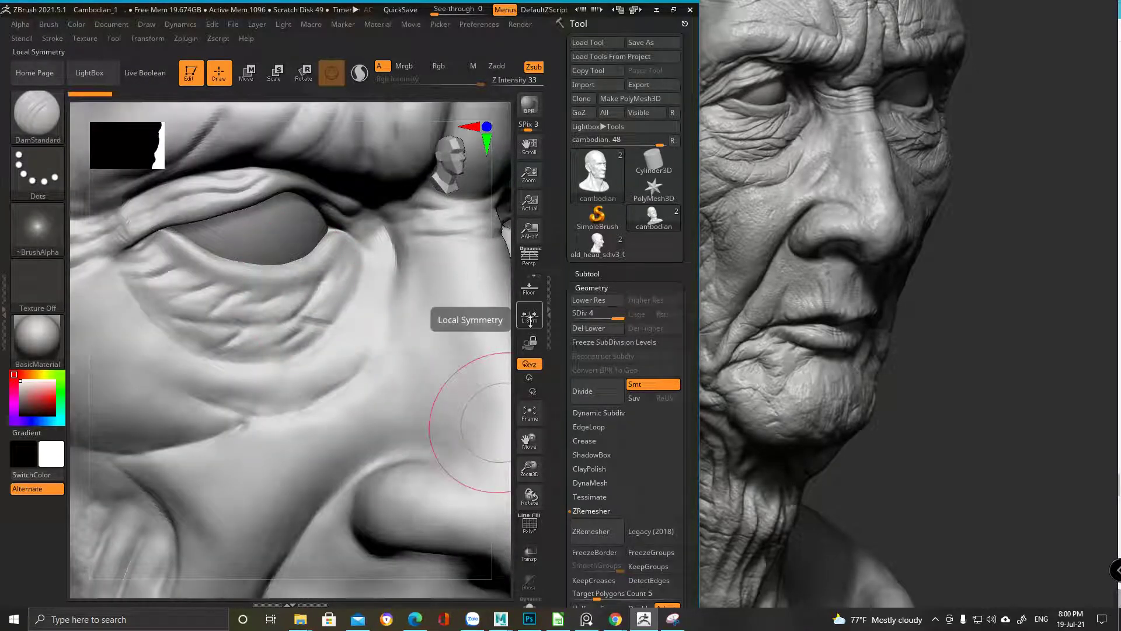
Switch to the ClayBuildup brush and reduce its Draw Size
key("b")
key("c")
key("b")
key("space")
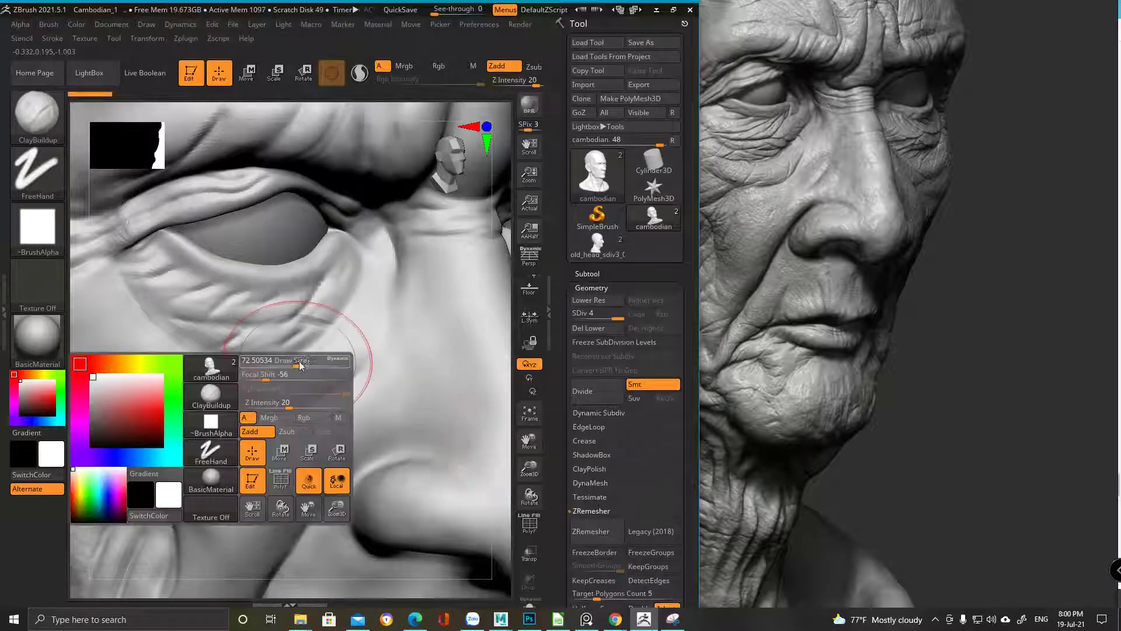
mouse_move(303, 362)
left_mouse_down()
mouse_move(277, 362)
mouse_move(345, 286)
left_mouse_up()
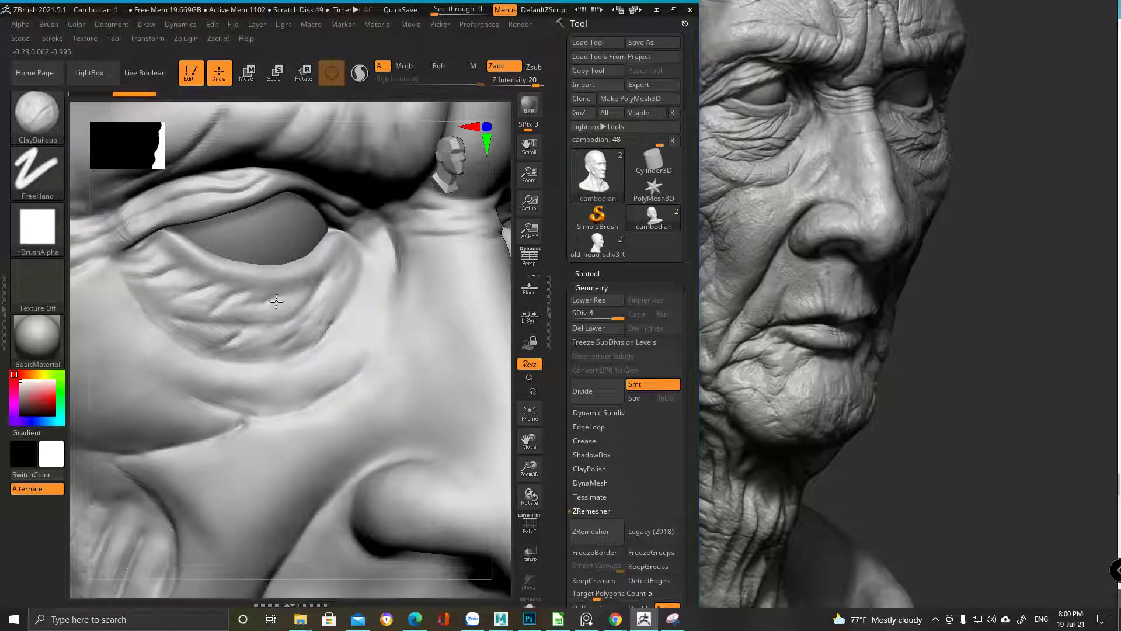
Build clay over the under-eye wrinkles and eye corner into a fuller bag
left_click_drag(228, 302, 179, 305)
left_click_drag(246, 302, 196, 308)
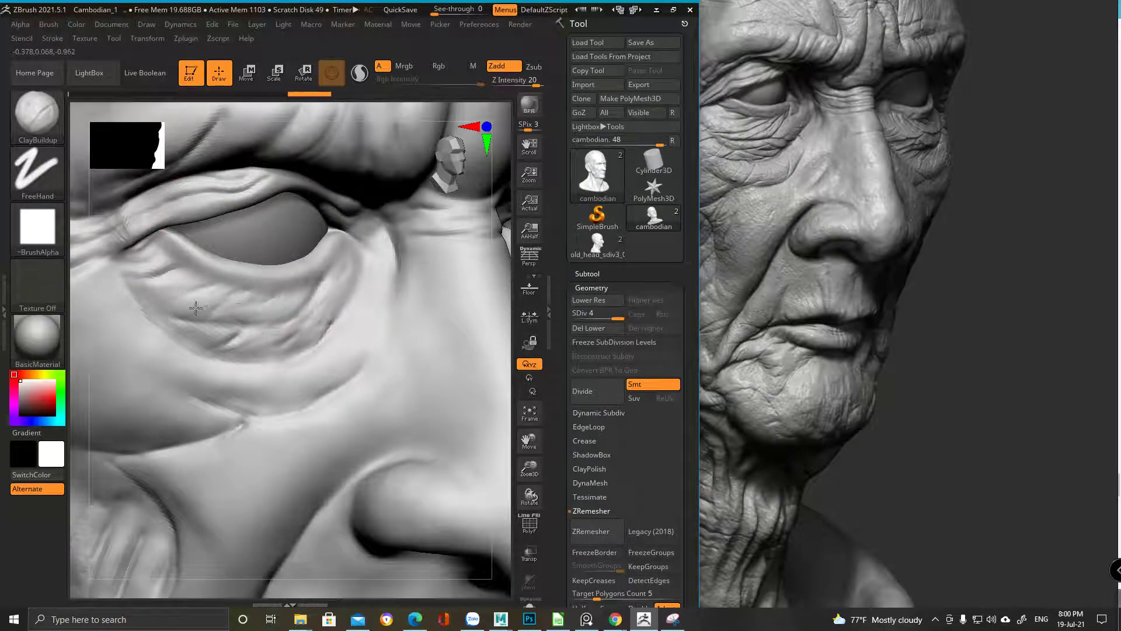
left_click_drag(365, 285, 351, 277)
left_click_drag(233, 323, 212, 302)
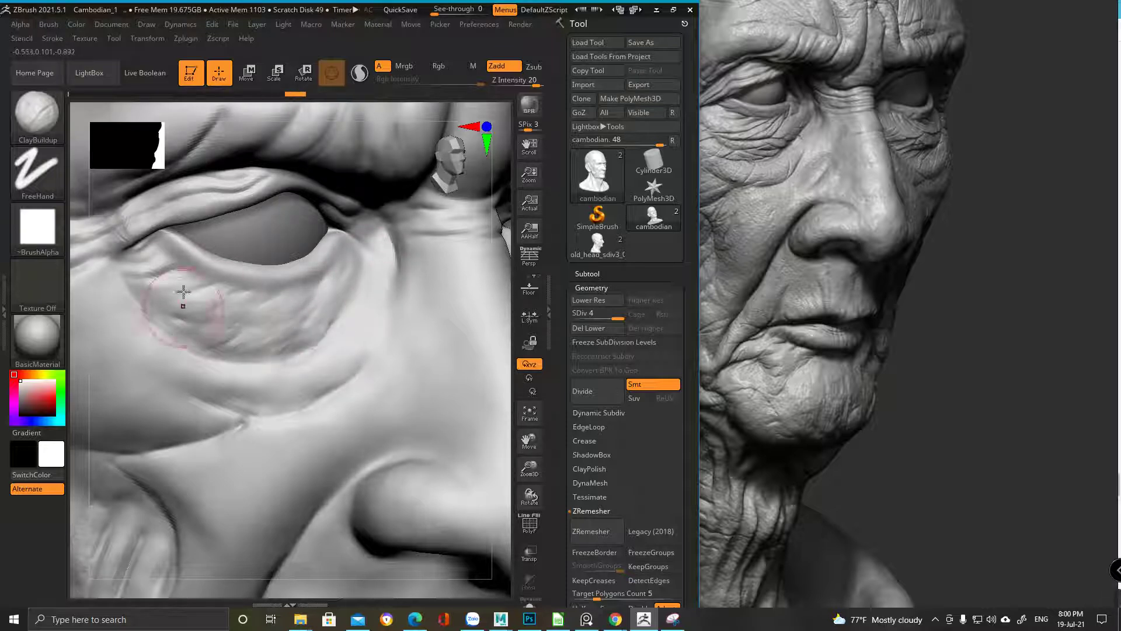
mouse_move(351, 250)
right_mouse_down("shift")
mouse_move(267, 272)
mouse_move(345, 313)
mouse_move(311, 354)
right_mouse_up("shift")
key("f")
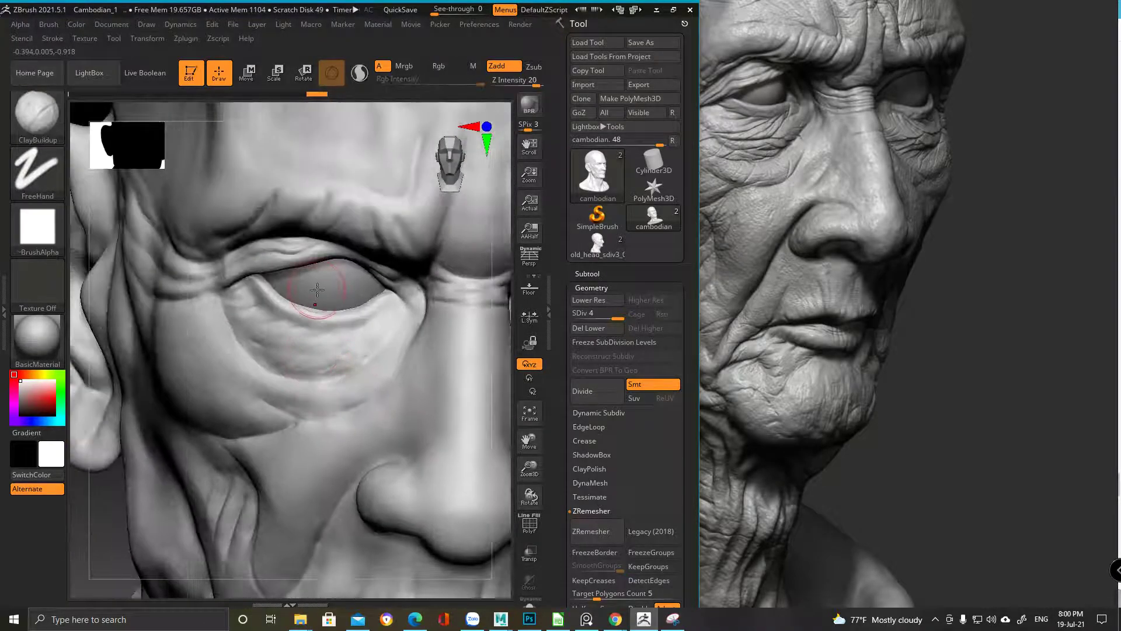
Select DamStandard and zoom in close on the eye
key("b")
key("d")
left_click(426, 170)
mouse_move(251, 343)
right_mouse_down("ctrl")
mouse_move(296, 370)
mouse_move(335, 316)
right_mouse_up("ctrl")
right_click_drag(411, 315, 426, 318)
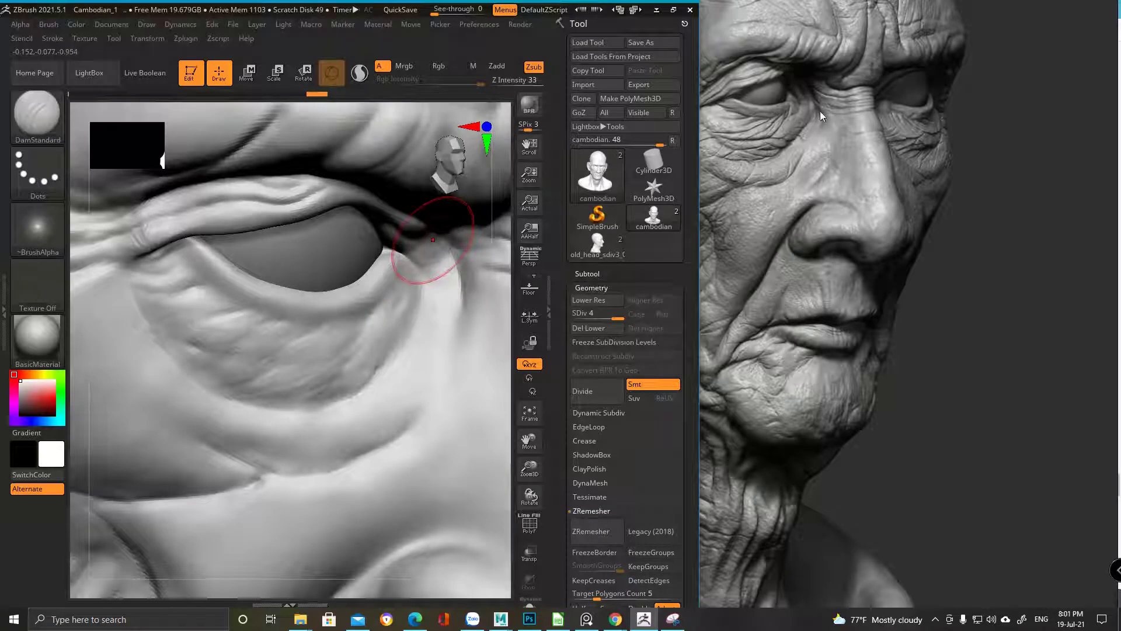
Rotate the view around the eye and compare it with the reference face
scroll(815, 125, "up", 6)
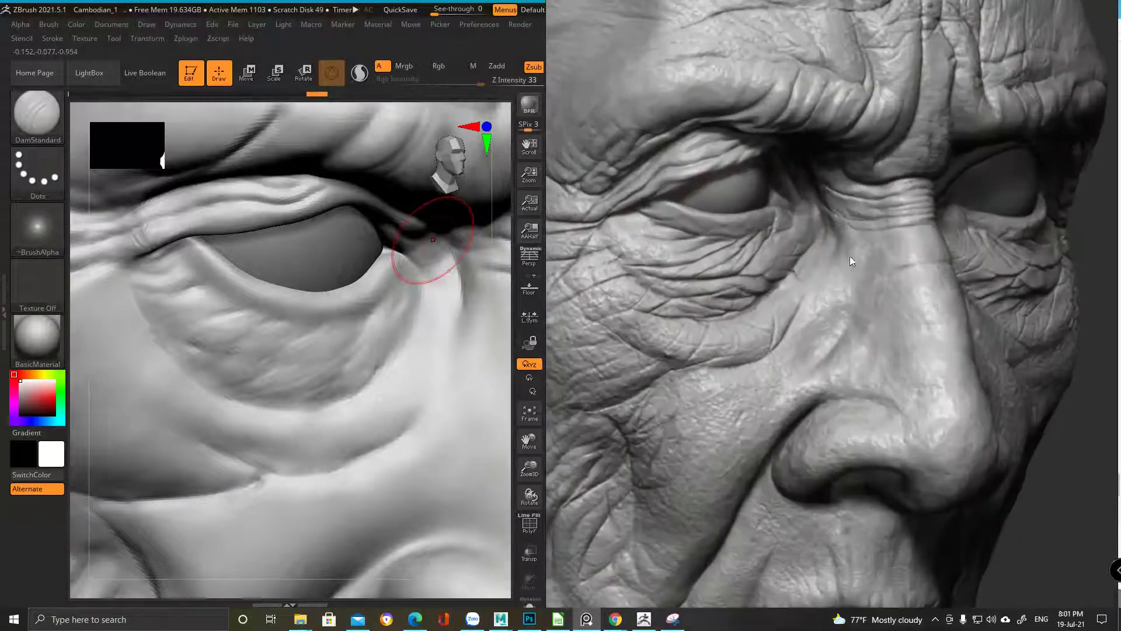
left_click(417, 392)
right_click_drag(413, 353, 413, 318)
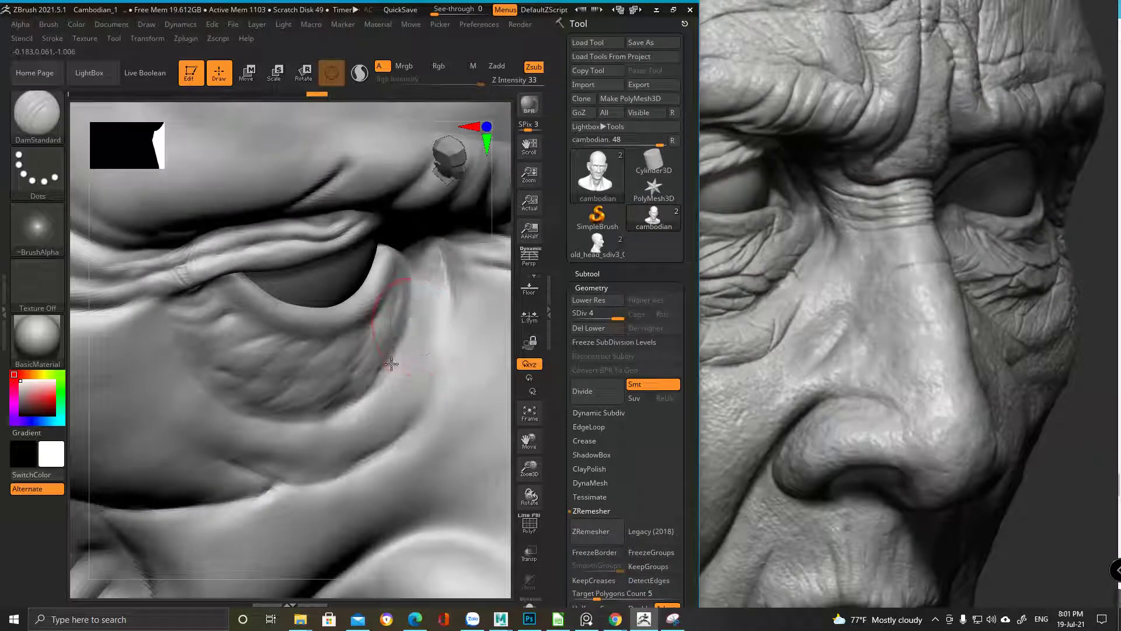
right_click_drag(374, 391, 388, 325)
mouse_move(347, 384)
right_mouse_down()
mouse_move(380, 350)
mouse_move(408, 363)
right_mouse_up()
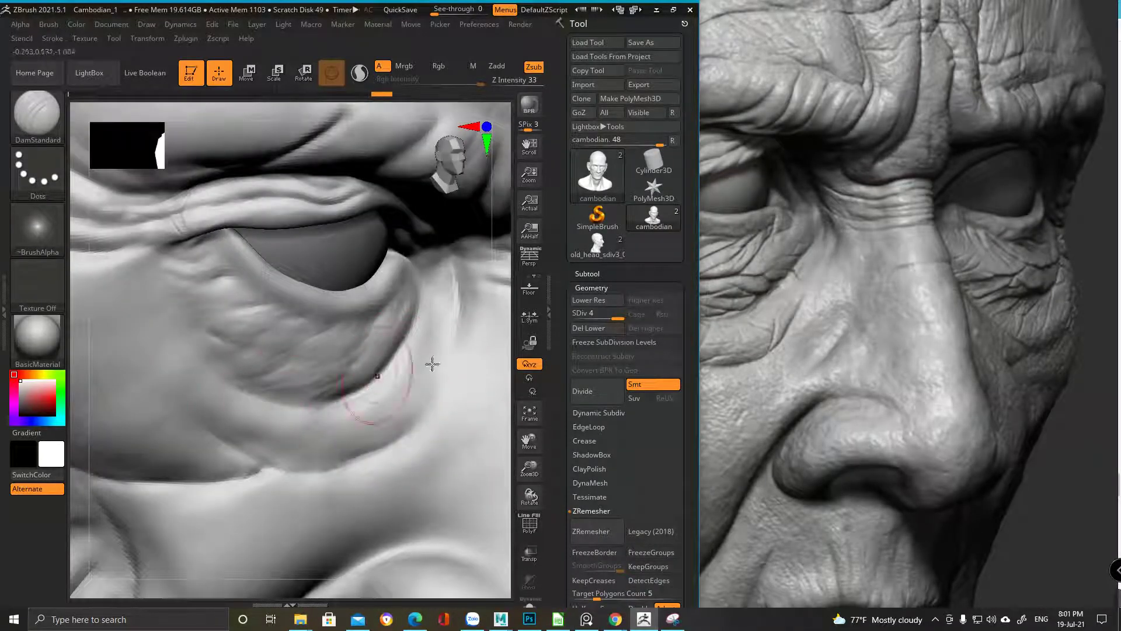
left_click(771, 285)
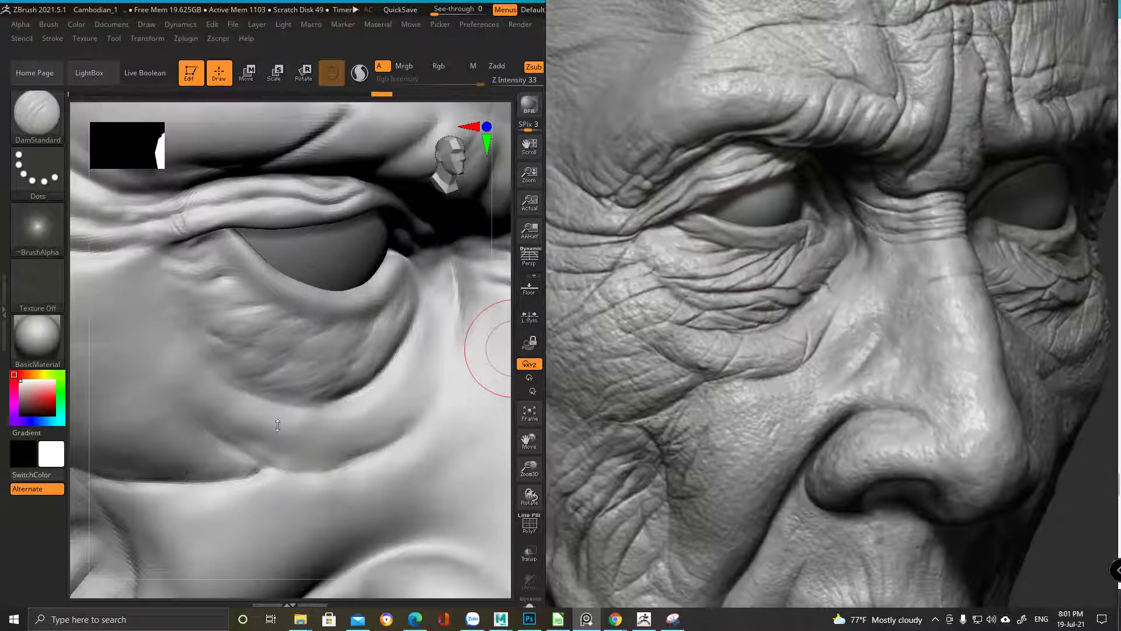
left_click(268, 445)
Zoom in on the eye, recheck the reference, and adjust the brush size
right_click_drag(343, 304, 318, 296, "ctrl")
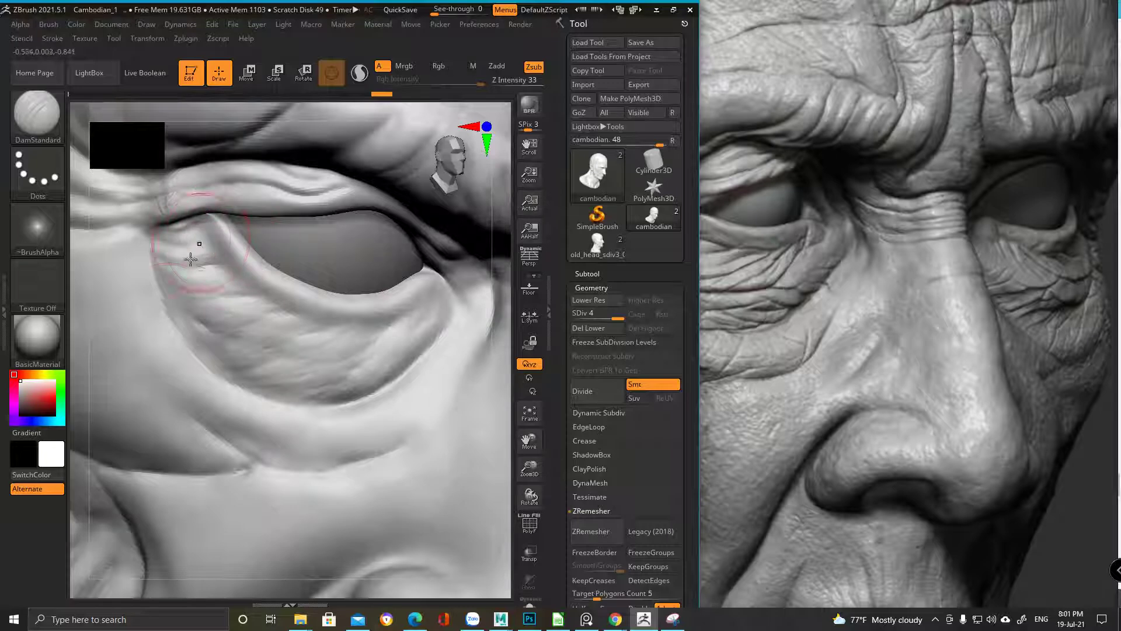
right_click_drag(243, 270, 250, 263)
right_click(250, 262)
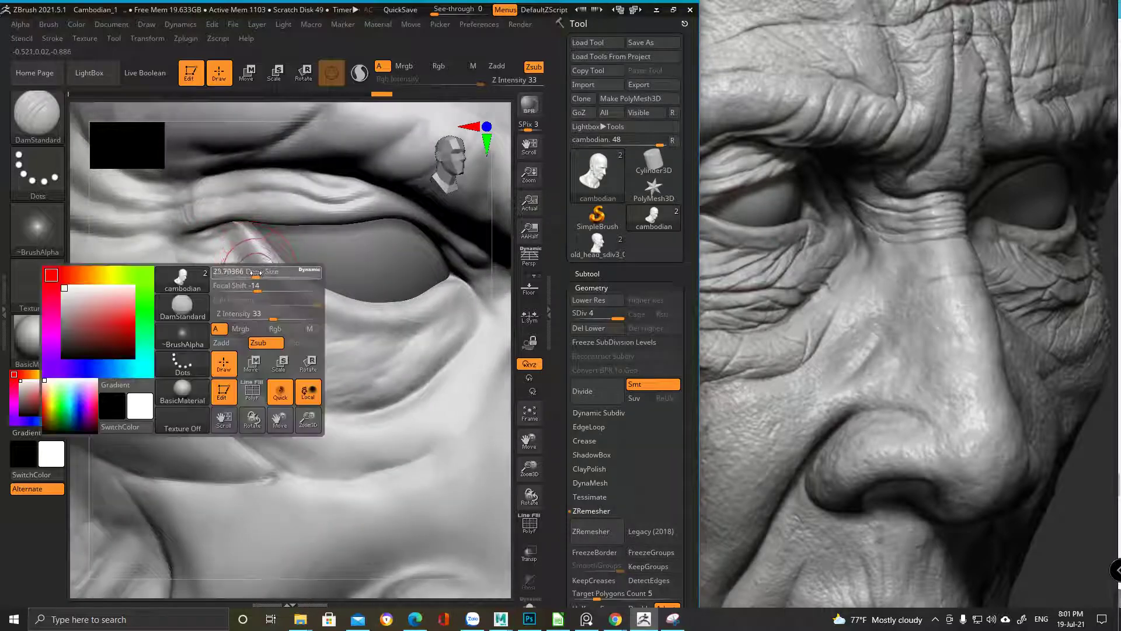
left_click(844, 279)
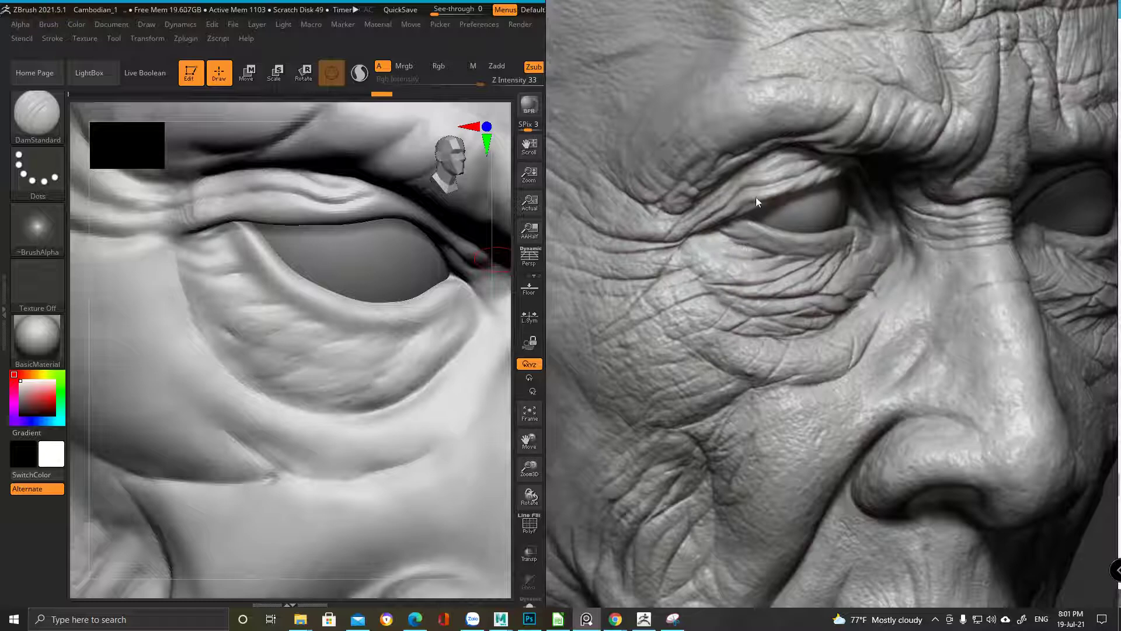
left_click(230, 239)
right_click(233, 243)
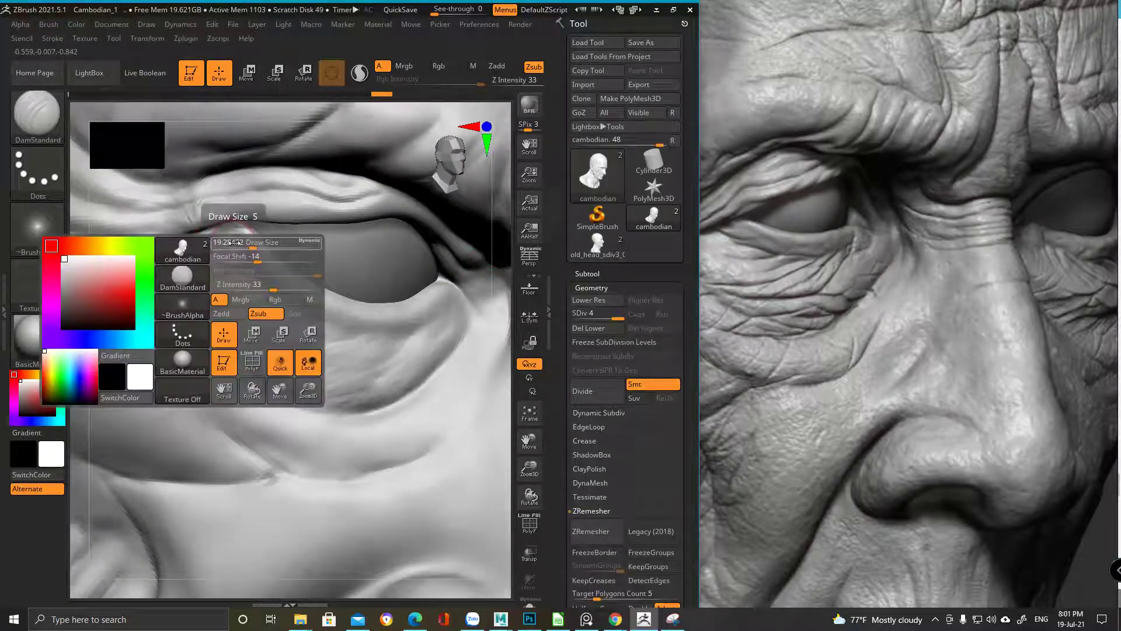
left_click_drag(233, 243, 217, 240)
key("]")
Deepen the crease along the lower eyelid and smooth near the eye corner
key("]")
left_click_drag(234, 250, 332, 320)
key("[")
key("[")
left_click_drag(170, 263, 163, 239, "alt")
mouse_move(250, 243)
left_mouse_down("shift")
mouse_move(214, 210)
mouse_move(323, 303)
mouse_move(395, 312)
mouse_move(448, 294)
left_mouse_up("shift")
key("]")
Zoom out to the whole head, back into the eye, and resize the brush
mouse_move(476, 281)
right_mouse_down("ctrl")
mouse_move(222, 413)
mouse_move(316, 428)
right_mouse_up("ctrl")
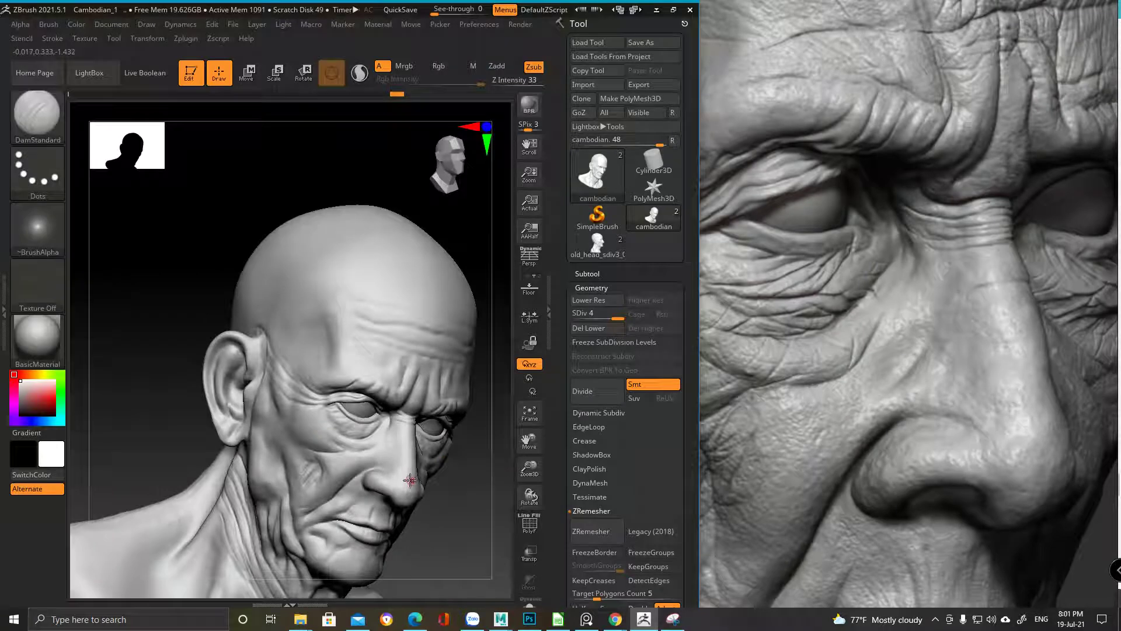
mouse_move(397, 478)
right_mouse_down("ctrl")
mouse_move(388, 403)
mouse_move(413, 401)
mouse_move(362, 438)
right_mouse_up("ctrl")
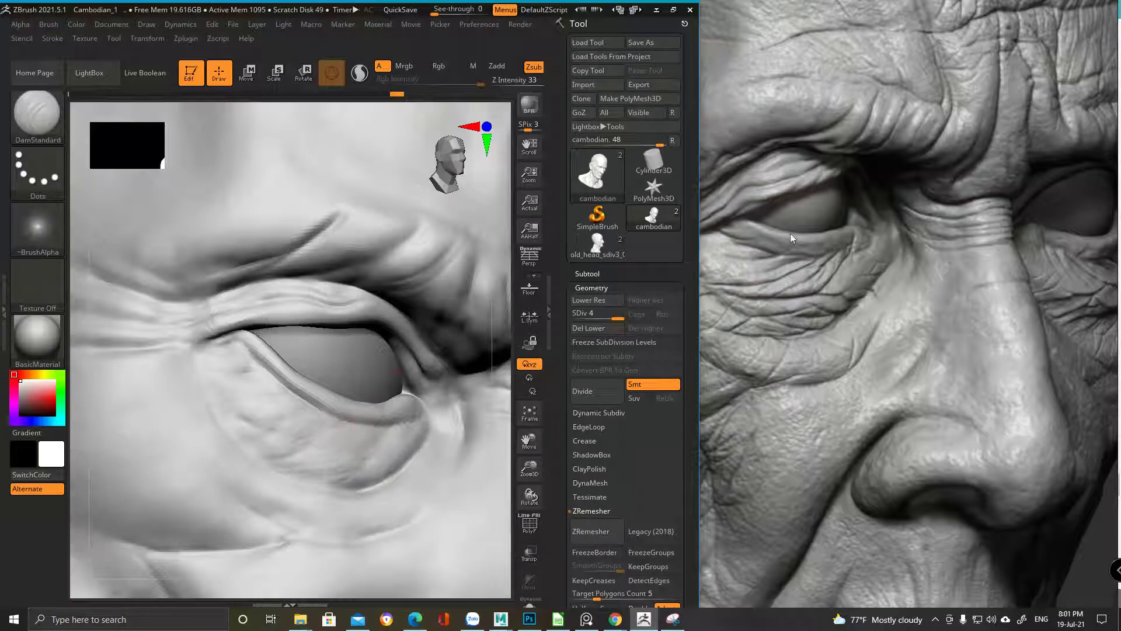
right_click_drag(403, 444, 409, 363, "ctrl")
key("space")
mouse_move(230, 341)
left_mouse_down()
mouse_move(257, 342)
mouse_move(198, 330)
mouse_move(233, 360)
mouse_move(283, 371)
mouse_move(264, 524)
mouse_move(246, 500)
mouse_move(226, 388)
mouse_move(266, 369)
mouse_move(262, 383)
mouse_move(224, 366)
mouse_move(284, 400)
mouse_move(230, 368)
mouse_move(270, 393)
mouse_move(309, 380)
mouse_move(300, 385)
mouse_move(288, 353)
left_mouse_up()
key("space")
mouse_move(288, 353)
right_mouse_down()
mouse_move(230, 370)
mouse_move(251, 381)
mouse_move(229, 290)
mouse_move(233, 313)
right_mouse_up()
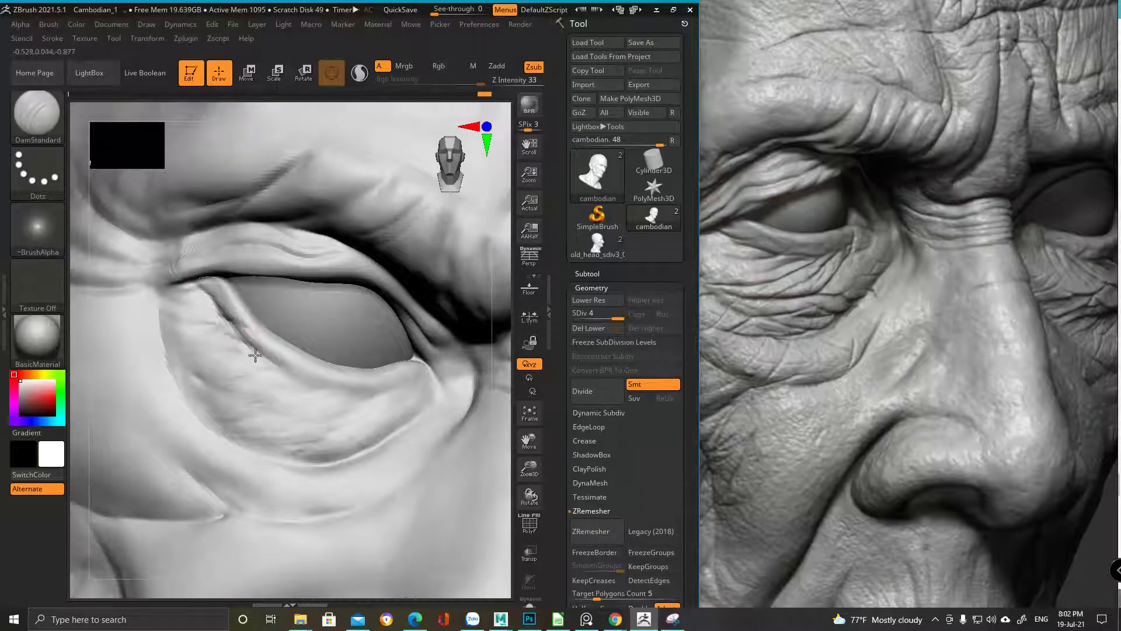
Switch to ClayBuildup and add clay along the lower eyelid crease
right_click_drag(266, 322, 244, 325)
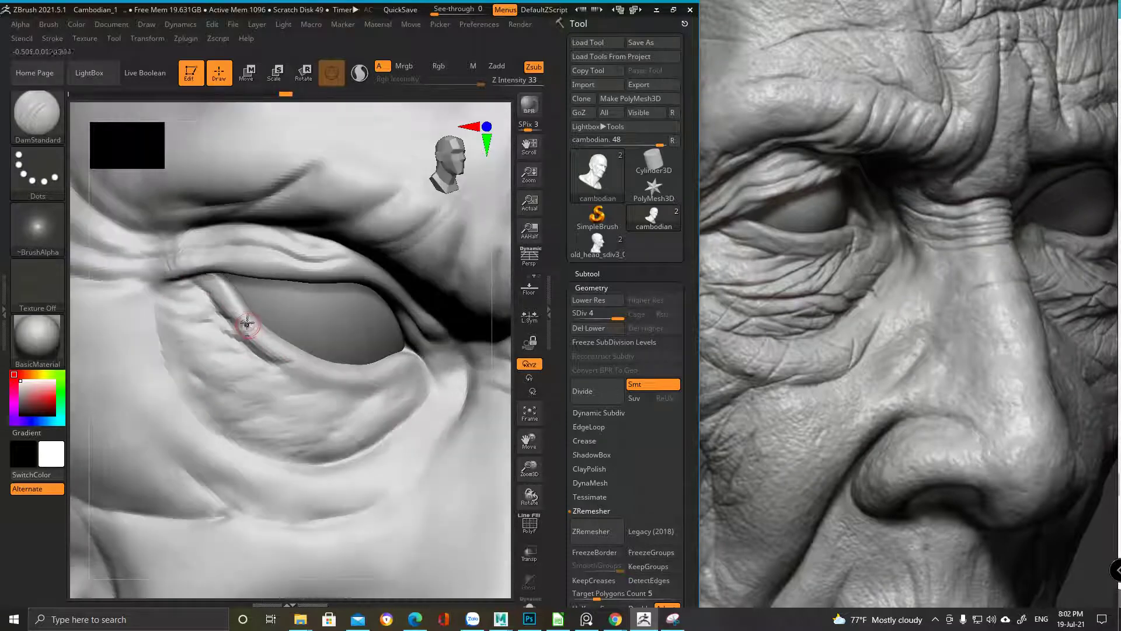
key("b")
key("c")
key("b")
left_click_drag(251, 319, 237, 326)
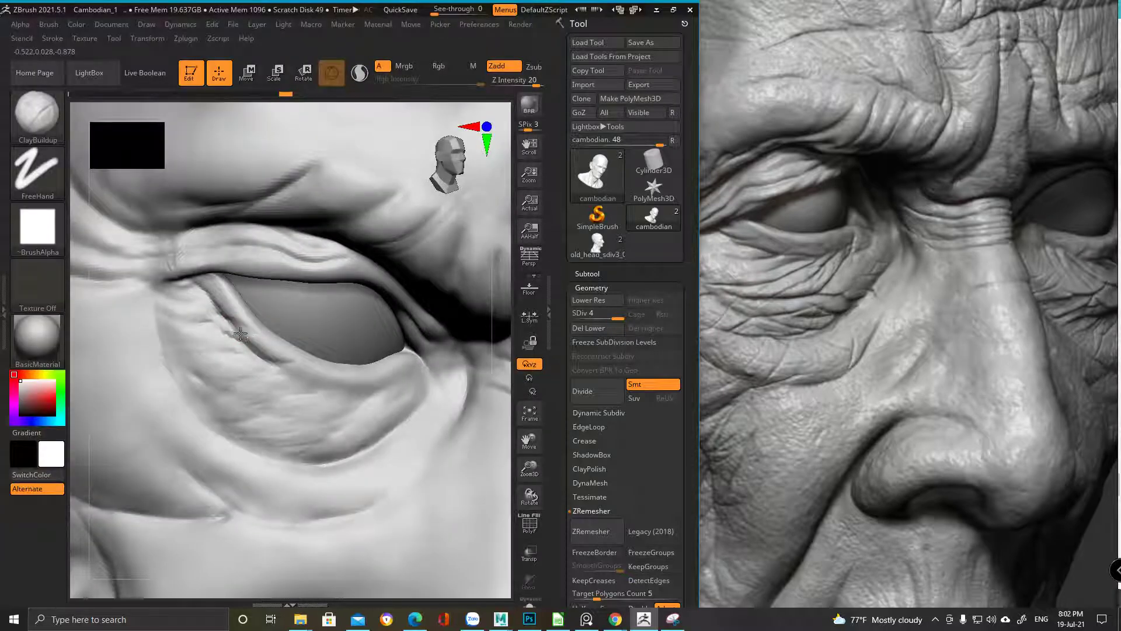
mouse_move(219, 325)
left_mouse_down()
mouse_move(257, 339)
mouse_move(231, 330)
left_mouse_up()
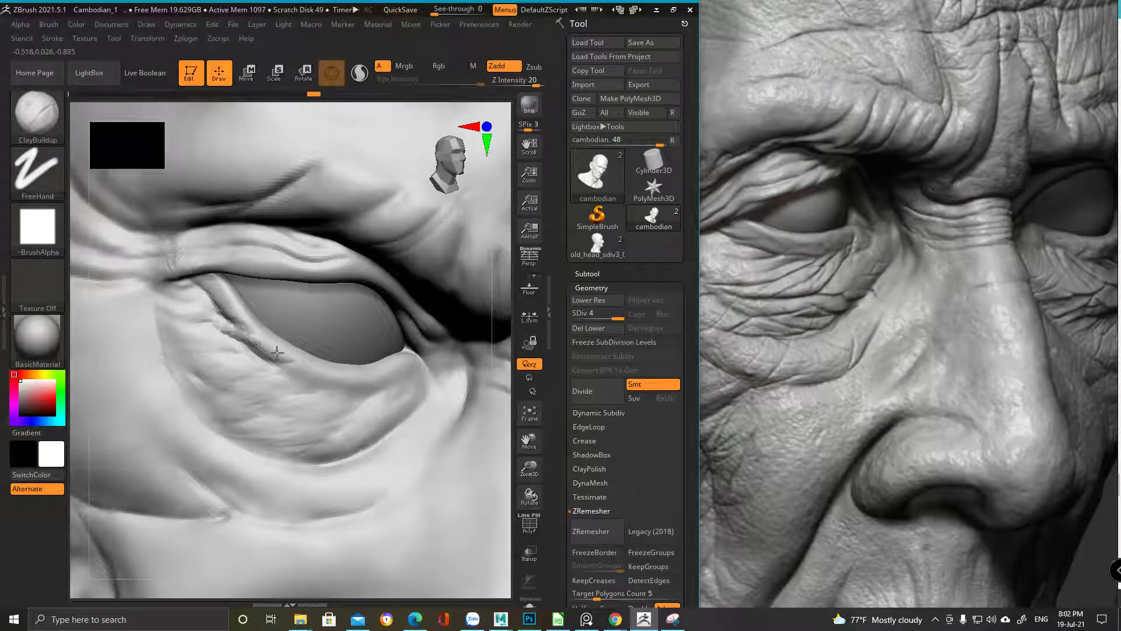
right_click_drag(252, 336, 343, 355, "ctrl")
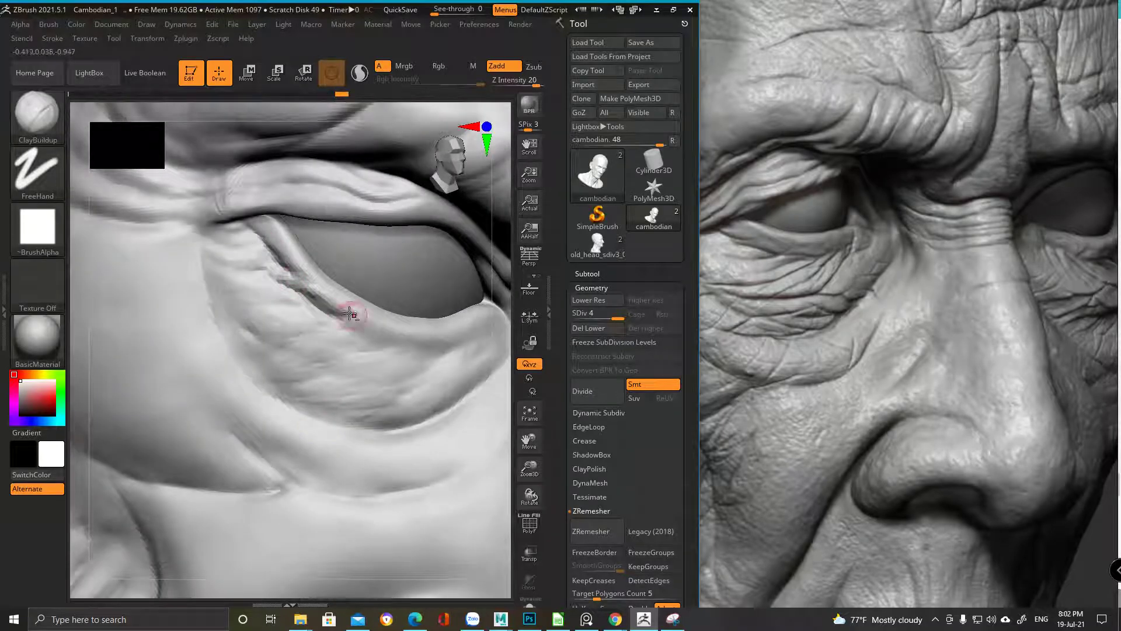
right_click_drag(344, 313, 259, 277, "alt")
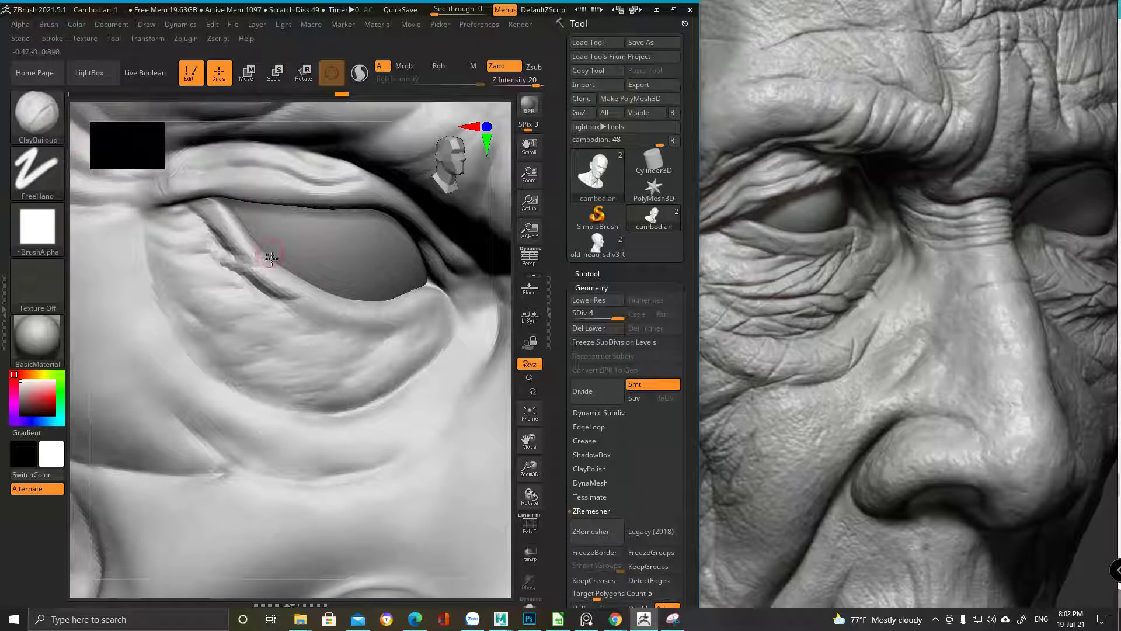
Choose the DamStandard brush from the brush list
key("b")
key("Escape")
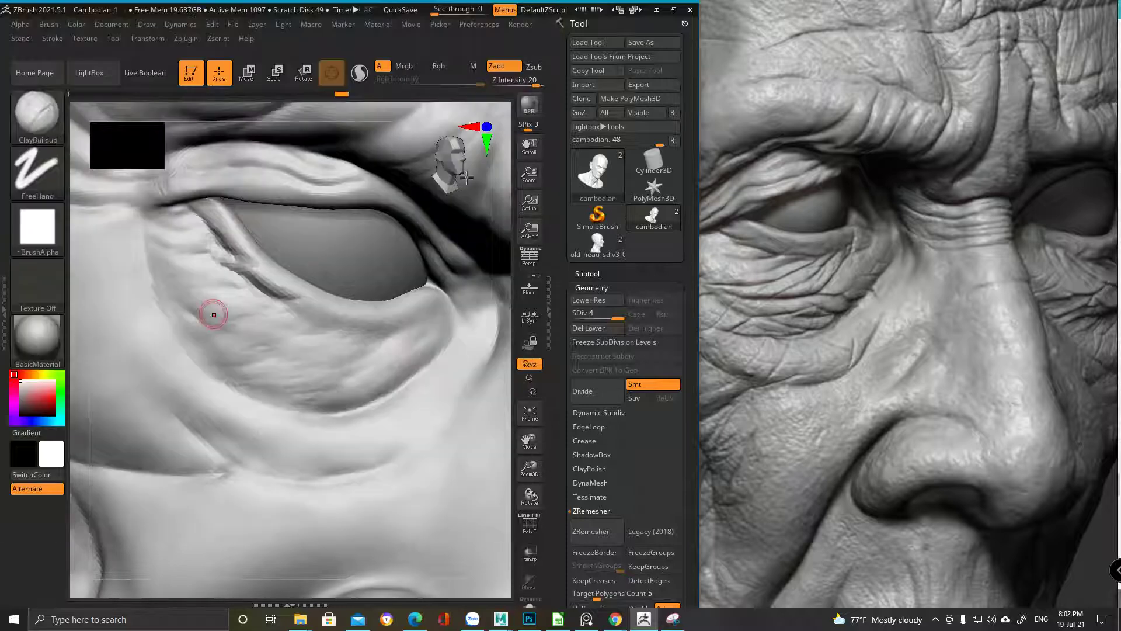
key("b")
key("d")
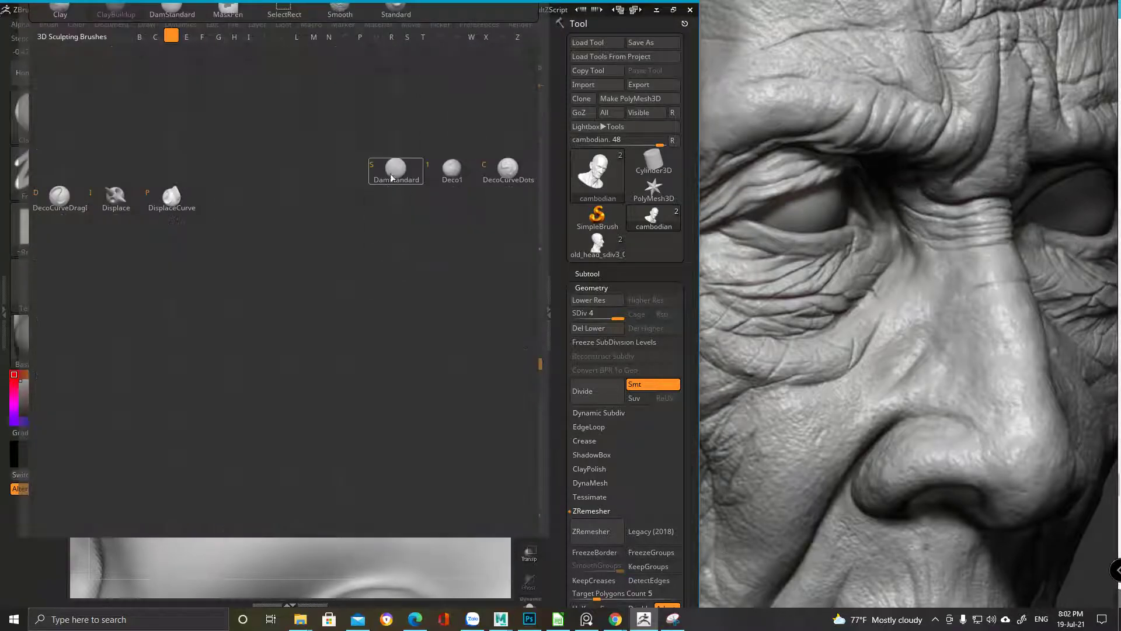
key("s")
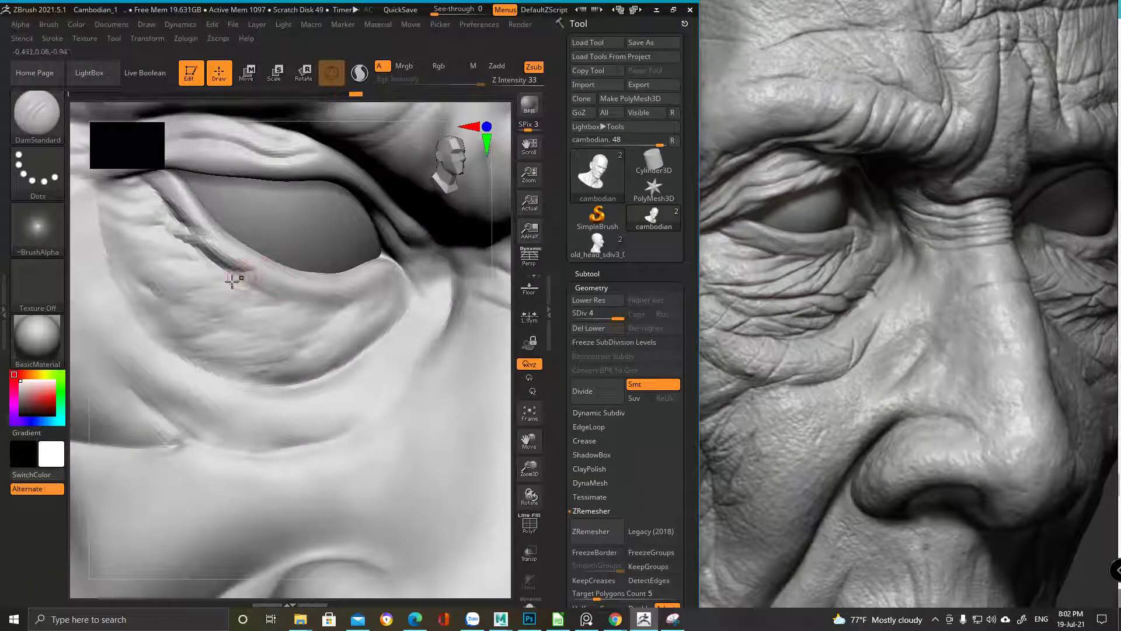
Carve the lower eyelid crease deeper with repeated DamStandard strokes, then smooth the eyelid
left_click_drag(213, 270, 263, 286)
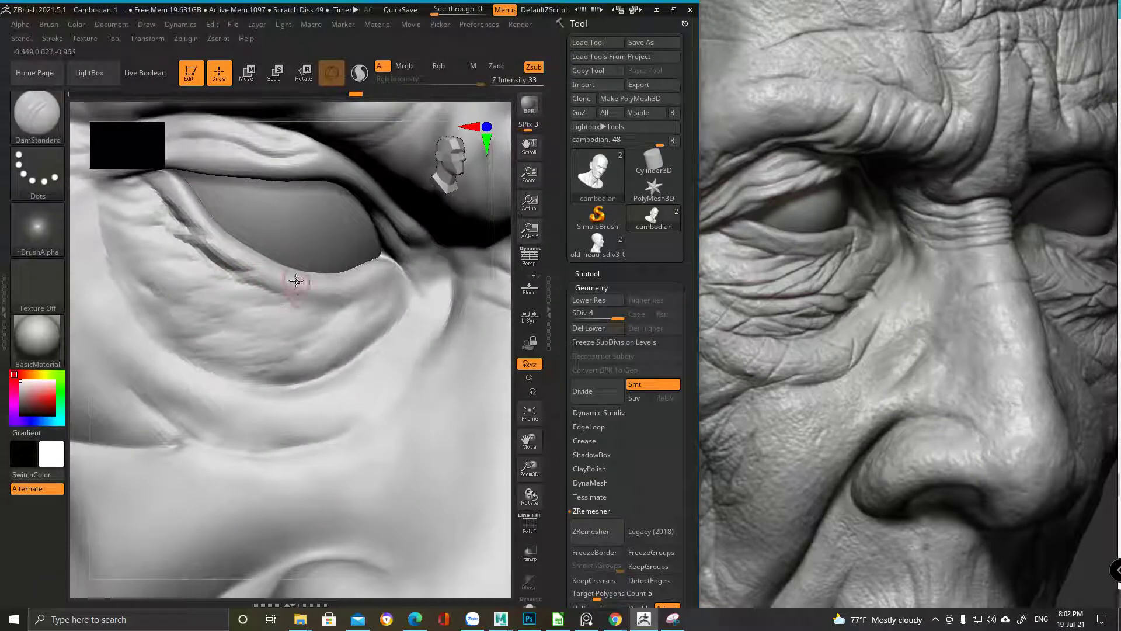
left_click_drag(226, 275, 280, 285)
right_click_drag(325, 282, 264, 278, "alt")
left_click_drag(210, 293, 264, 285)
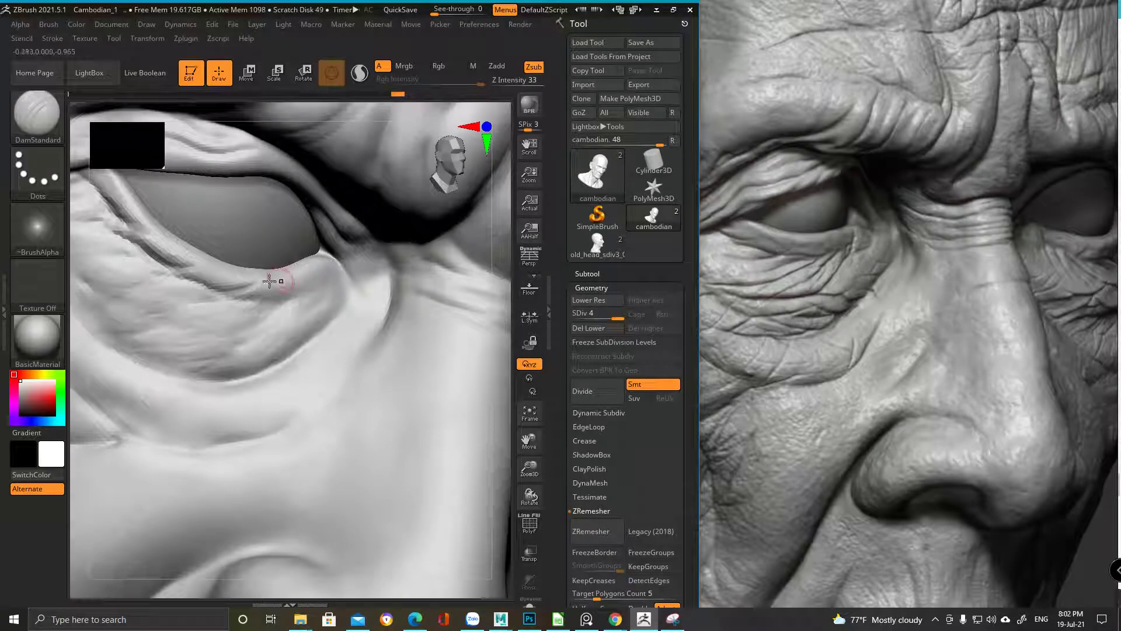
left_click_drag(152, 310, 319, 277)
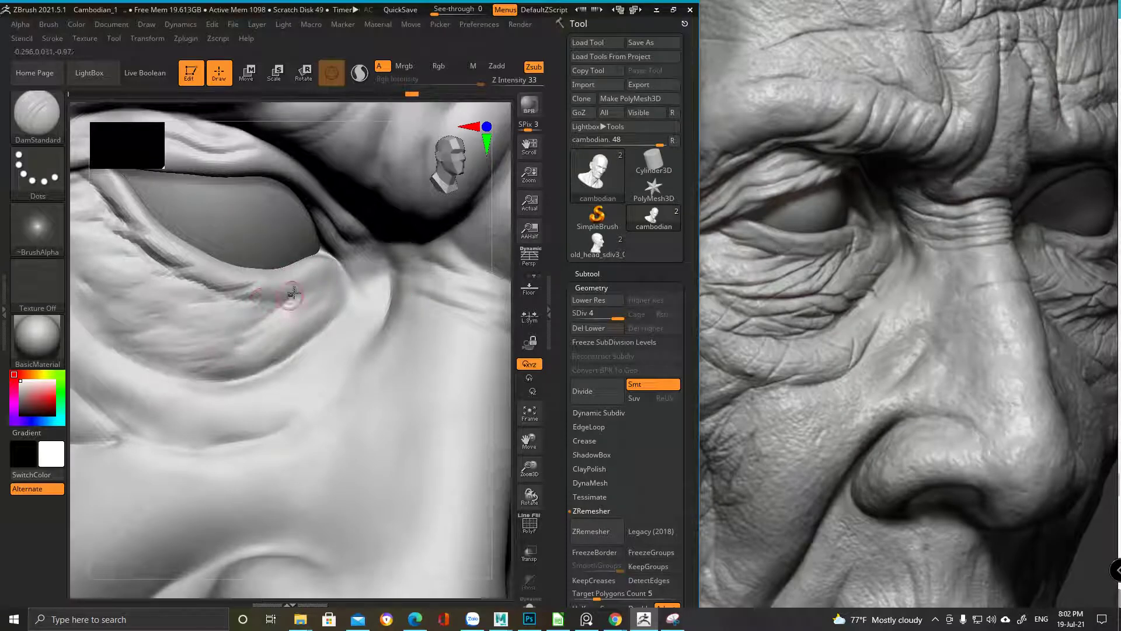
mouse_move(283, 313)
right_mouse_down("ctrl")
mouse_move(300, 350)
mouse_move(280, 333)
mouse_move(399, 299)
right_mouse_up("ctrl")
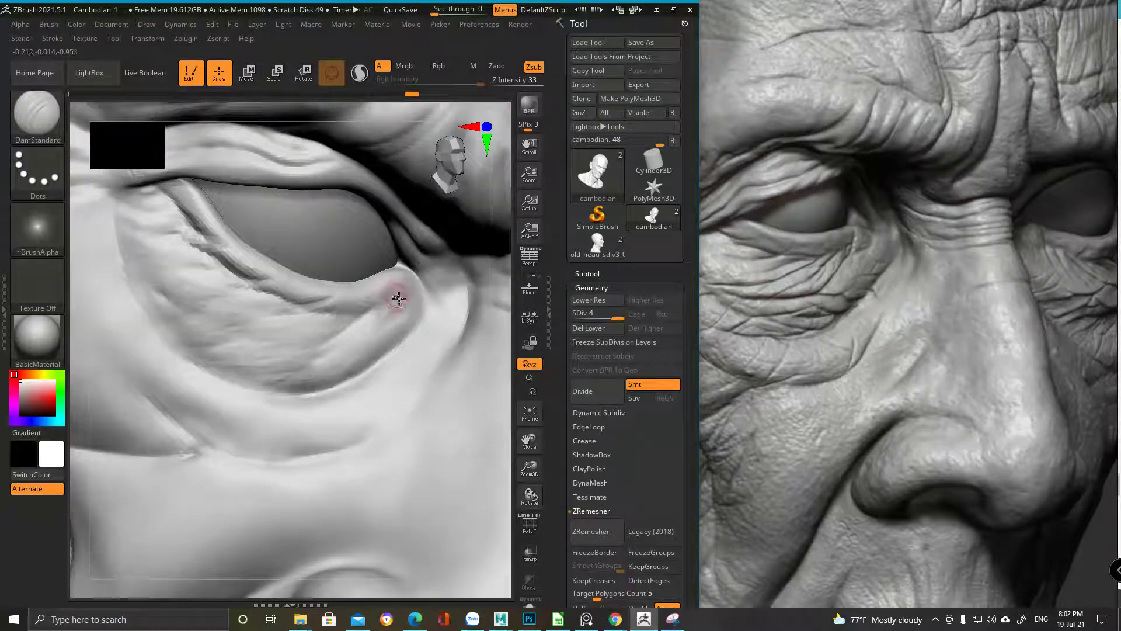
left_click_drag(377, 300, 378, 292)
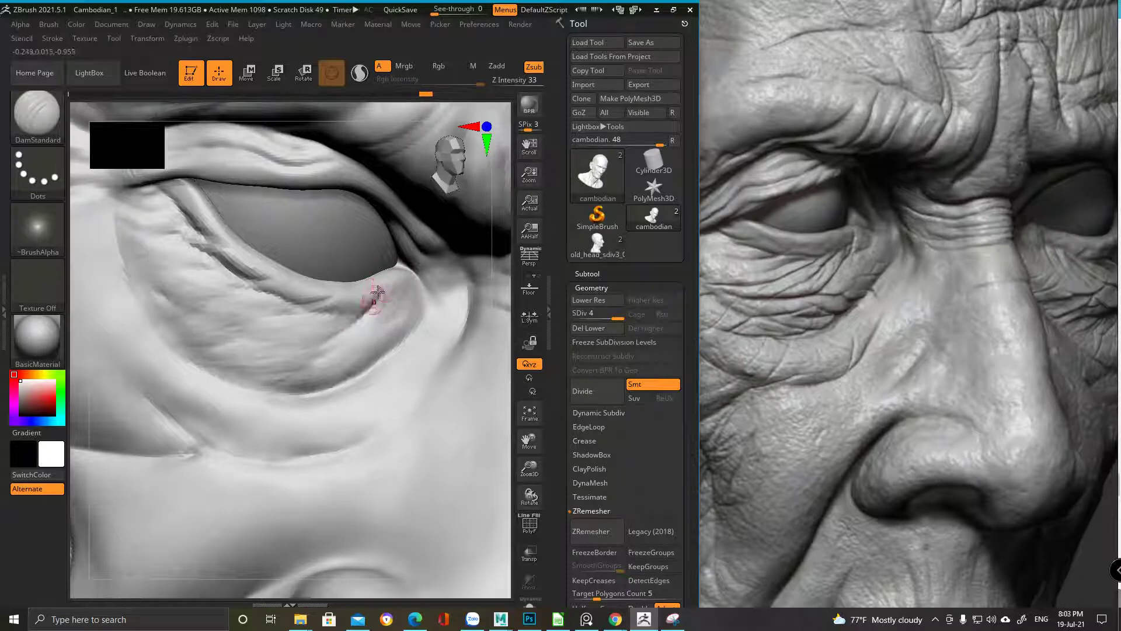
mouse_move(303, 351)
right_mouse_down("shift")
mouse_move(380, 203)
mouse_move(328, 202)
mouse_move(423, 301)
mouse_move(380, 350)
mouse_move(426, 393)
mouse_move(312, 351)
mouse_move(303, 320)
right_mouse_up("shift")
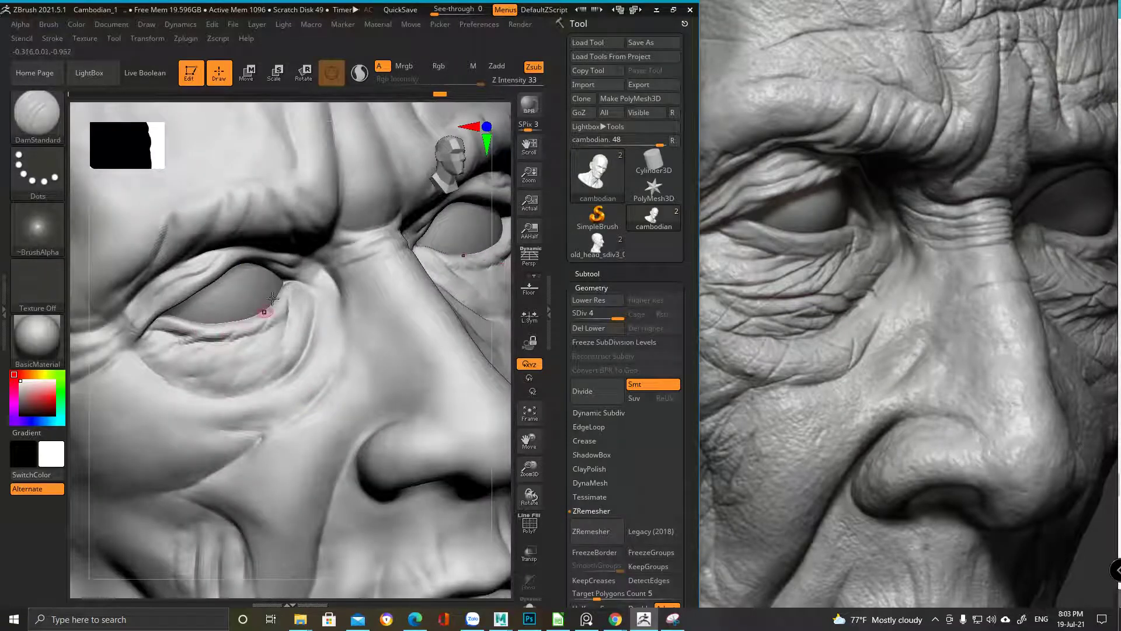
Try ClayTubes, then build up the lower eyelid fold with ClayBuildup
key("b")
key("c")
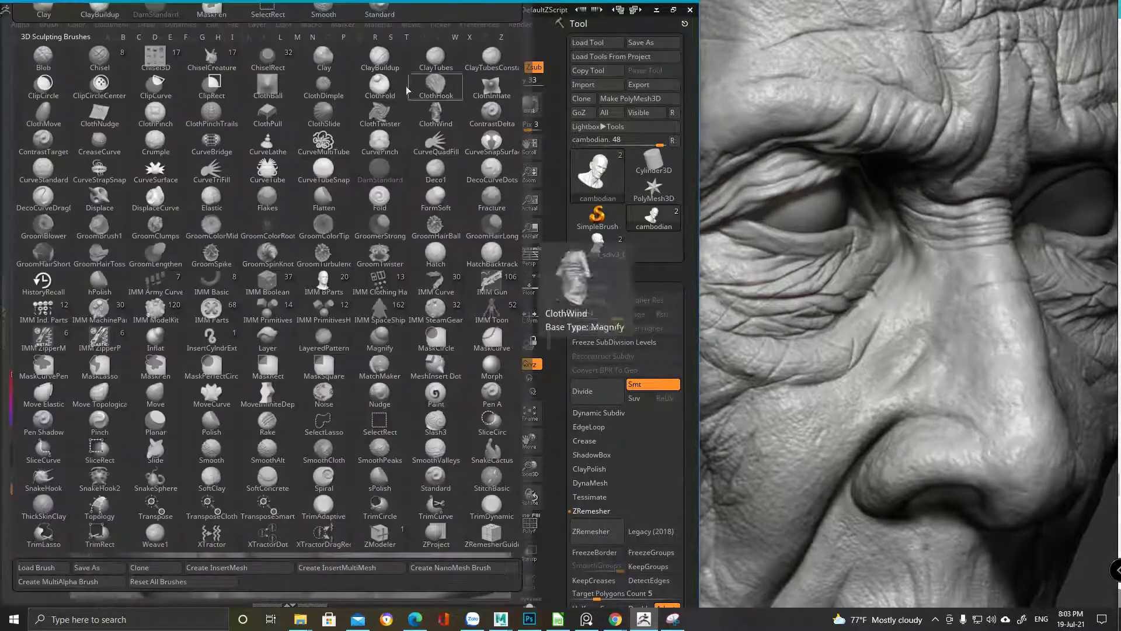
key("t")
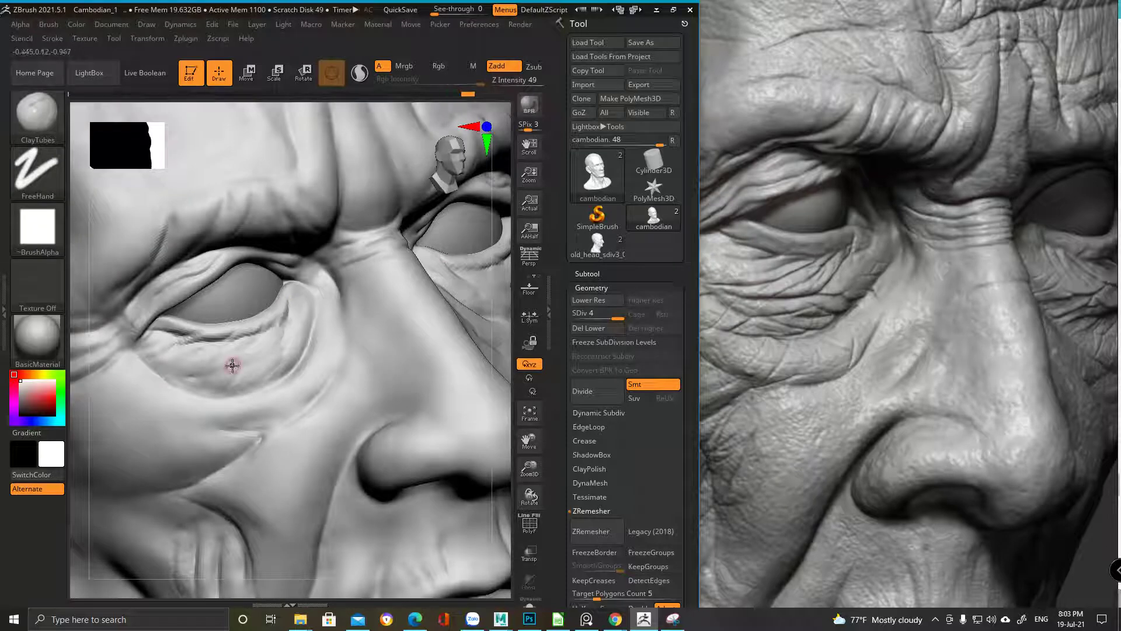
key("b")
key("c")
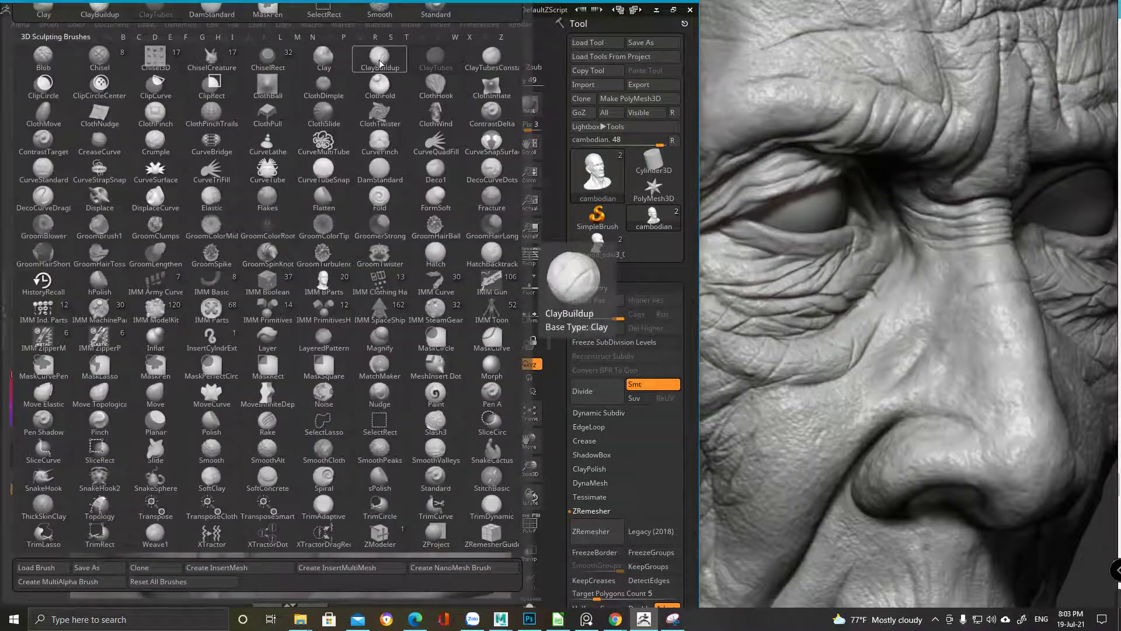
key("b")
scroll(290, 326, "up", 3)
mouse_move(286, 314)
left_mouse_down()
mouse_move(280, 334)
mouse_move(243, 336)
left_mouse_up()
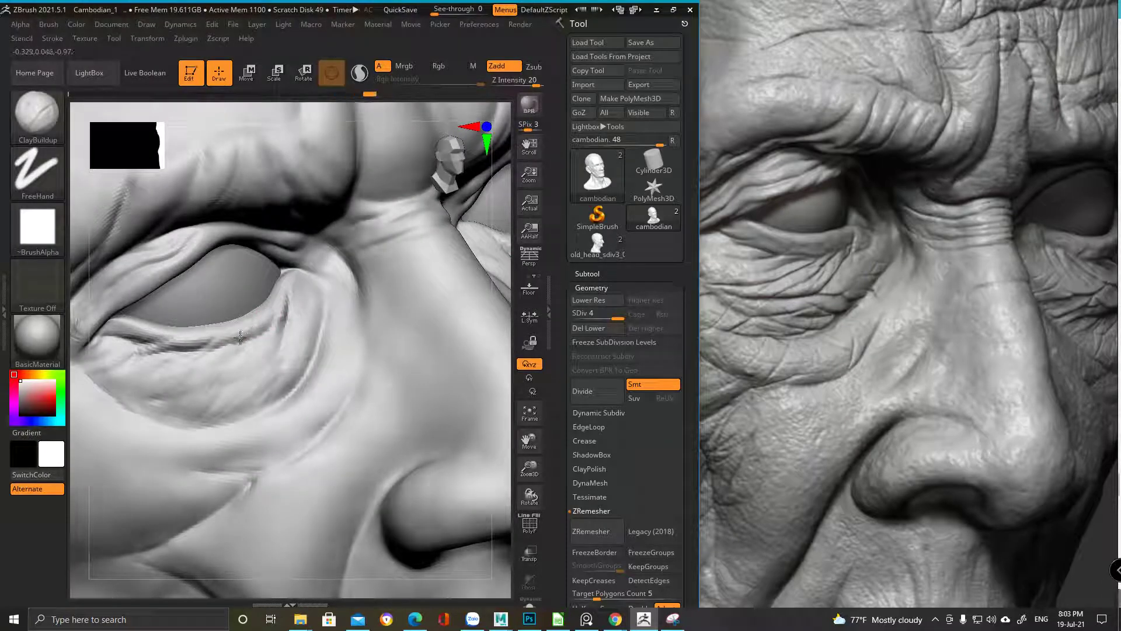
Fit the head in view, rotate to a front view, and select DamStandard
key("f")
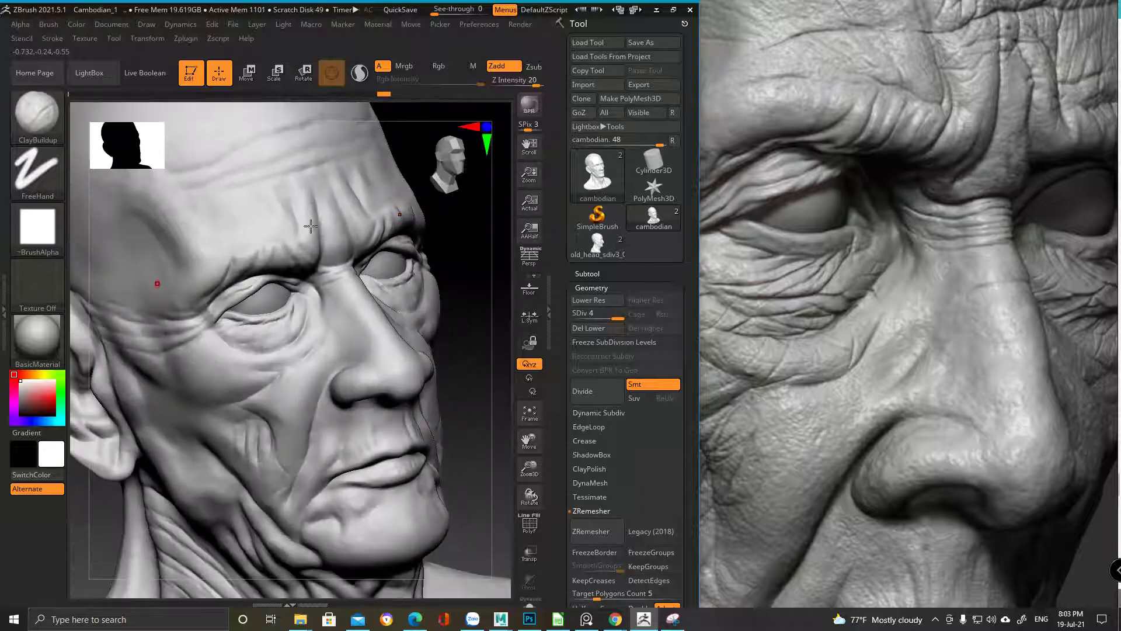
left_click_drag(117, 351, 262, 304, "shift")
scroll(262, 304, "up", 5)
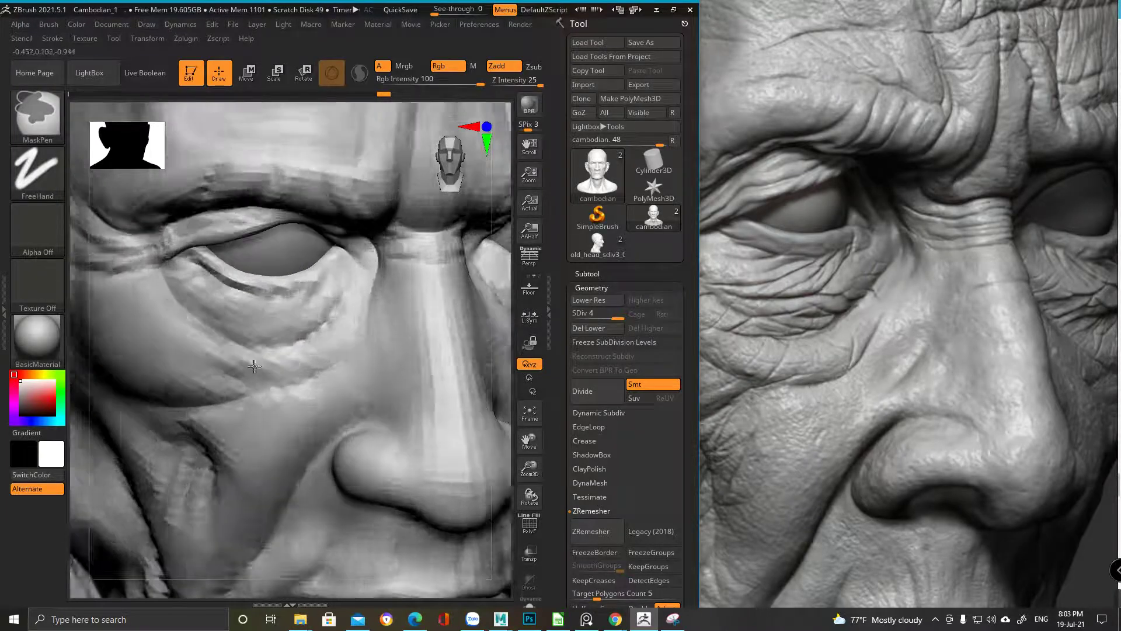
scroll(234, 350, "down", 5, "ctrl")
scroll(307, 264, "up", 5, "ctrl")
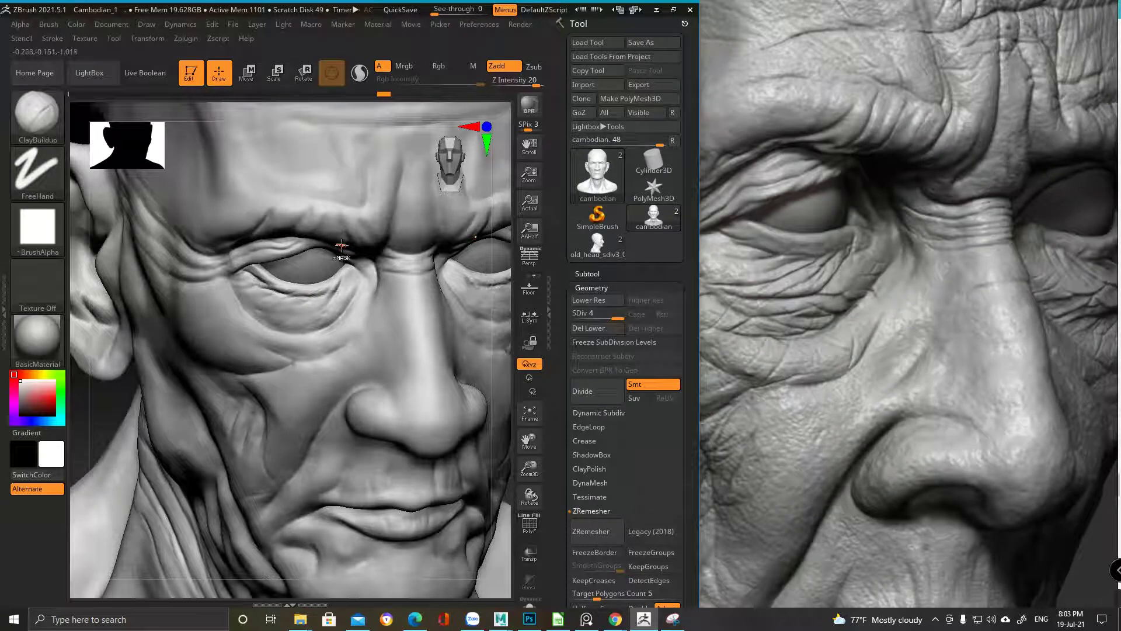
key("b")
key("d")
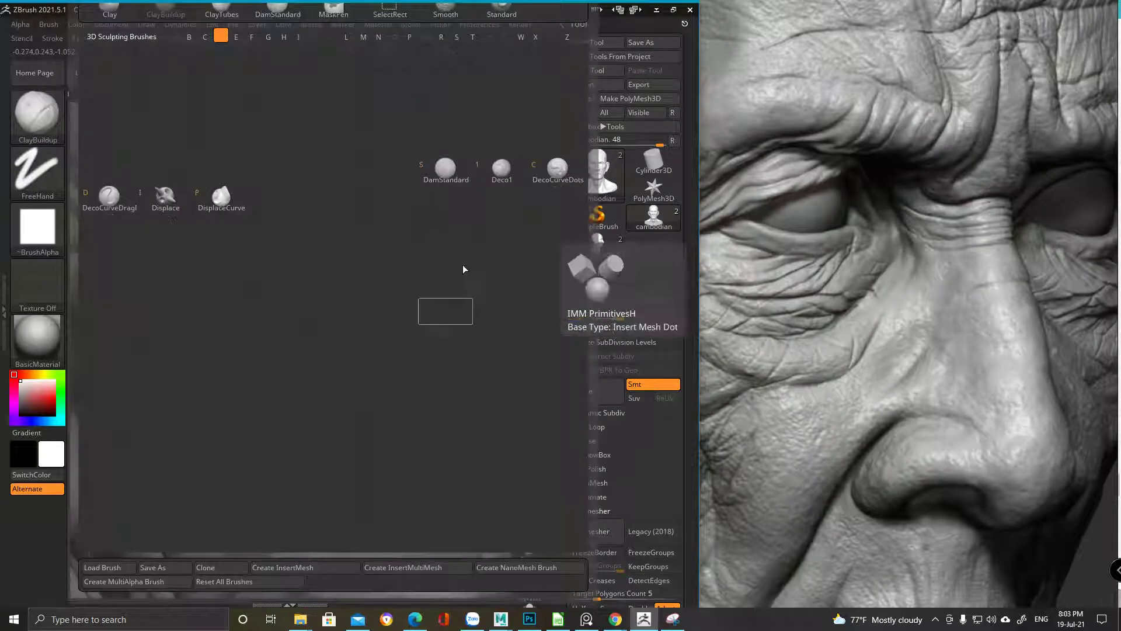
key("s")
key("space")
Carve fine wrinkles under the eye and across the cheek, smoothing between strokes
right_click_drag(350, 262, 263, 389)
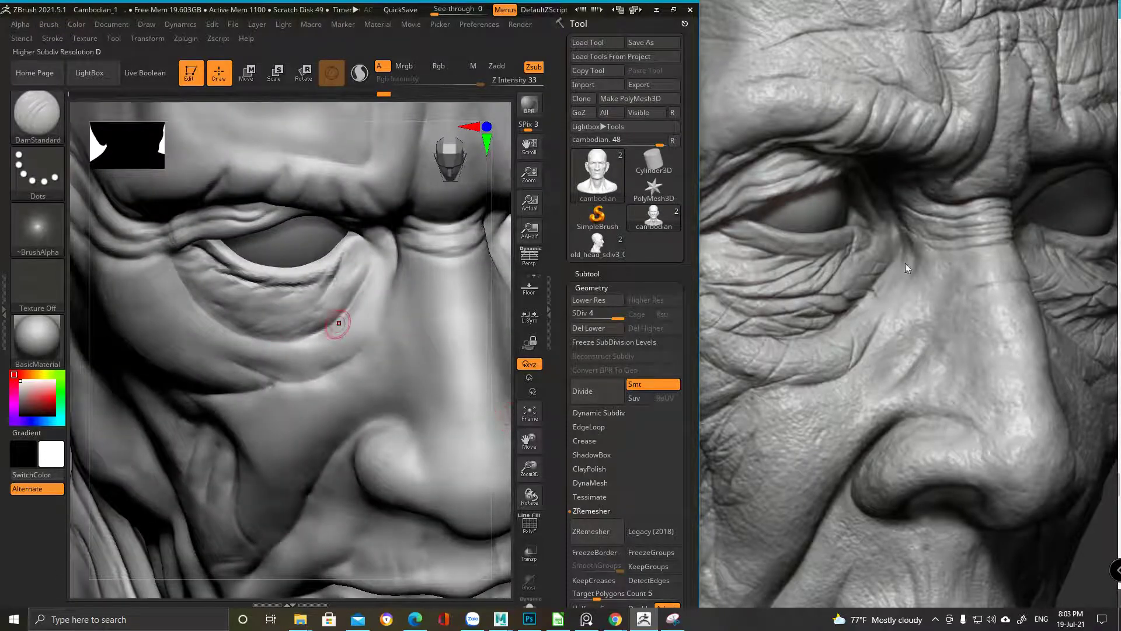
right_click_drag(313, 333, 320, 302)
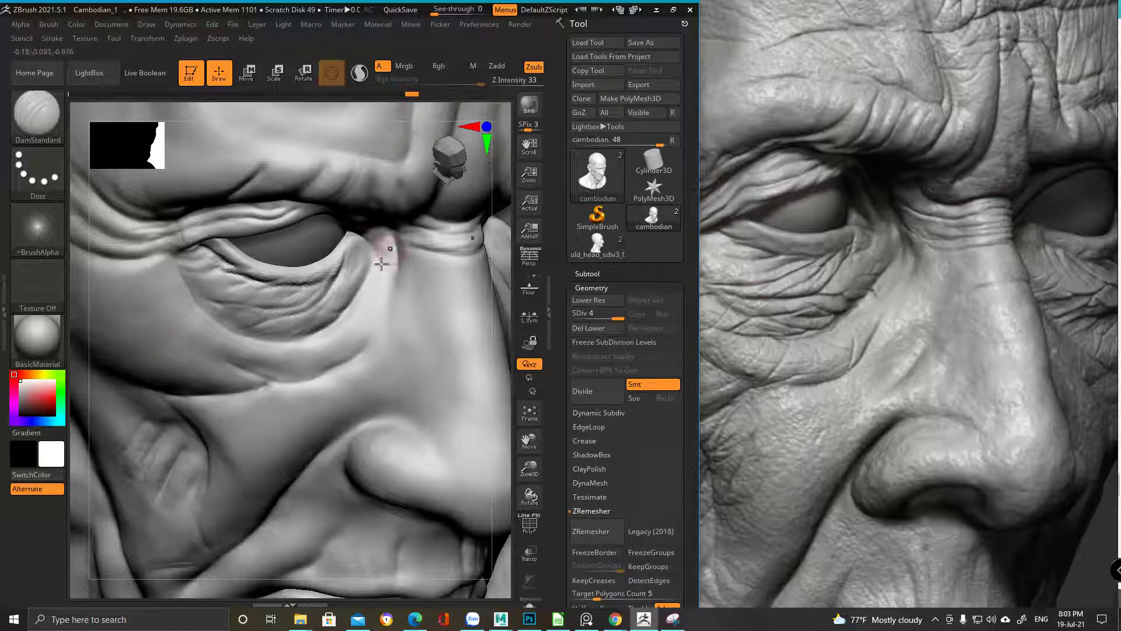
mouse_move(351, 304)
left_mouse_down()
mouse_move(320, 308)
mouse_move(327, 292)
left_mouse_up()
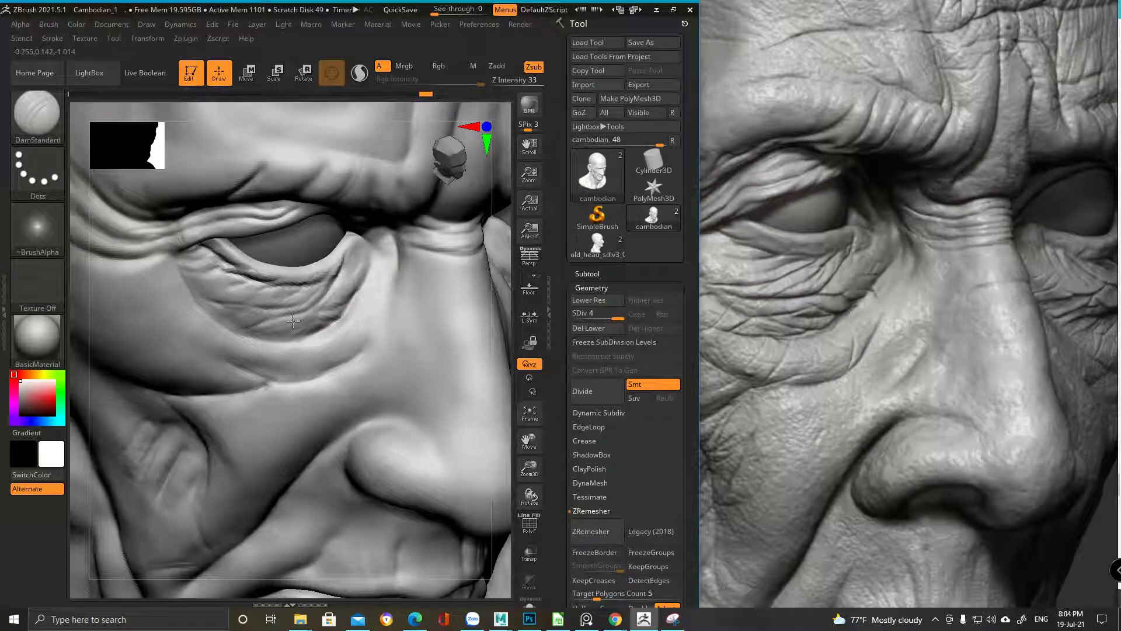
left_click_drag(326, 325, 376, 272)
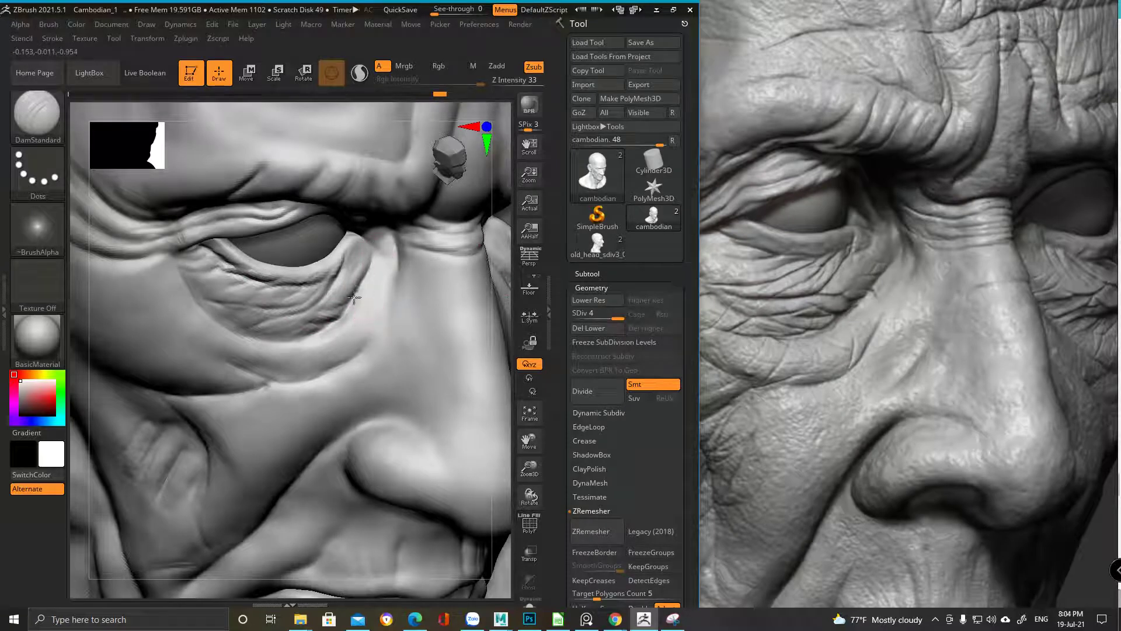
left_click_drag(274, 353, 362, 265, "shift")
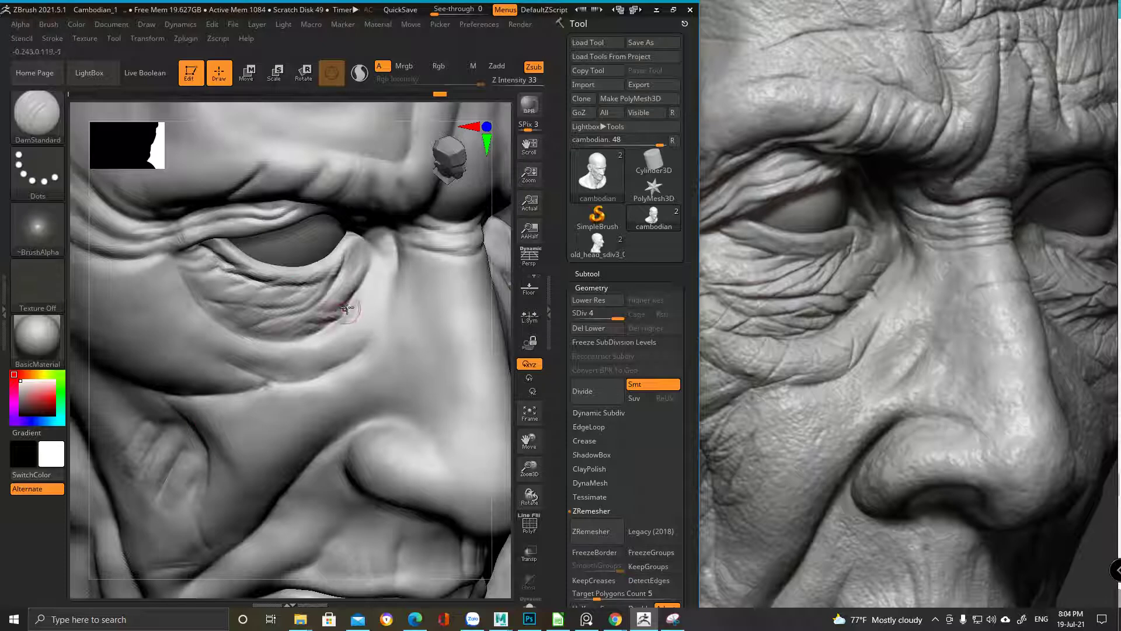
left_click_drag(333, 321, 316, 321)
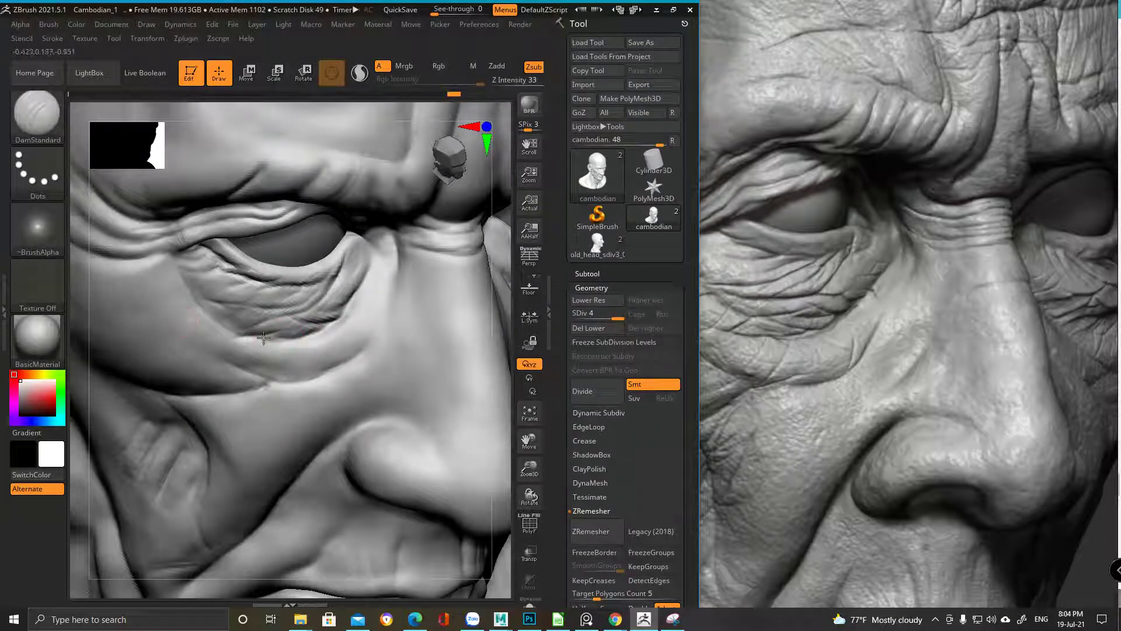
mouse_move(196, 346)
left_mouse_down()
mouse_move(247, 298)
mouse_move(247, 327)
mouse_move(208, 321)
mouse_move(236, 306)
mouse_move(244, 324)
mouse_move(222, 323)
left_mouse_up()
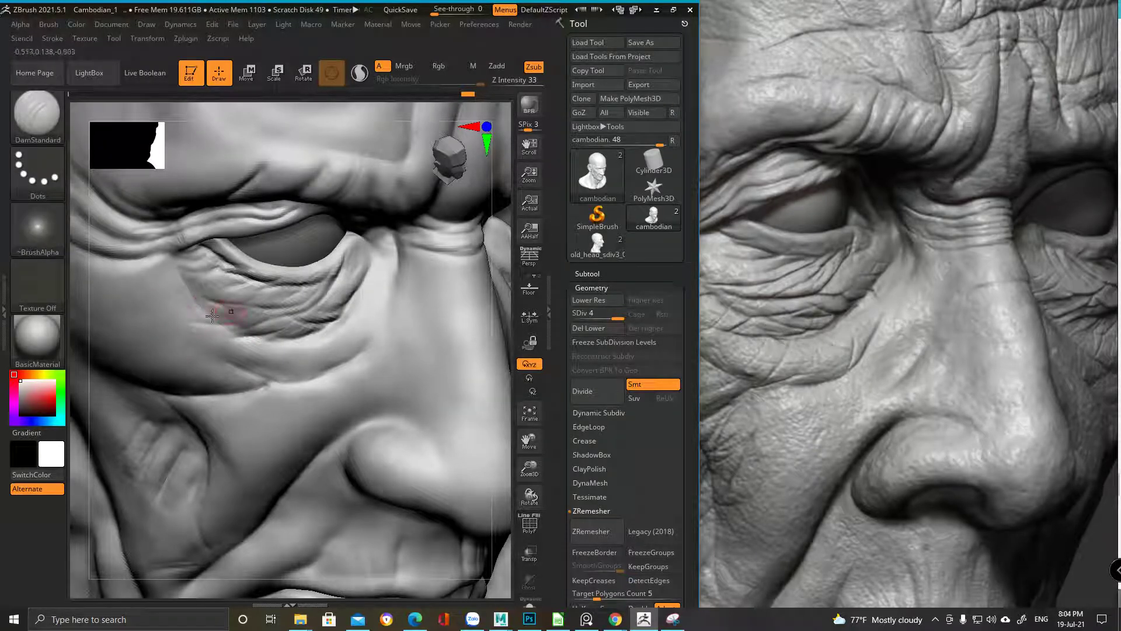
mouse_move(250, 323)
left_mouse_down("shift")
mouse_move(186, 319)
mouse_move(271, 320)
mouse_move(191, 321)
mouse_move(219, 325)
left_mouse_up("shift")
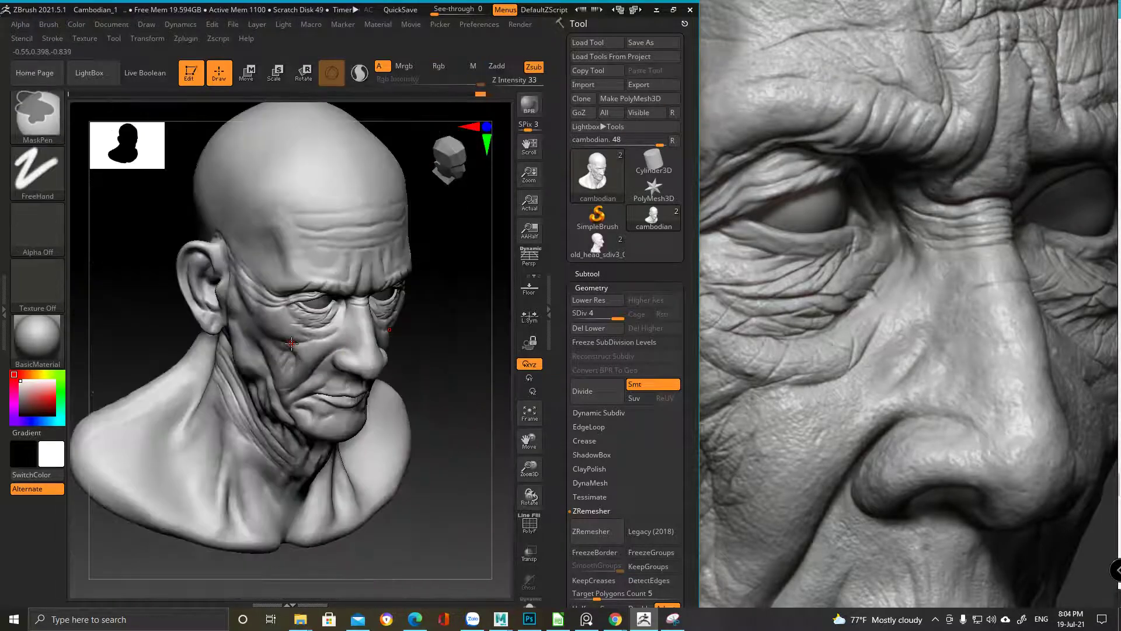
Compare the profile with the reference photo, then undo recent under-eye strokes and redo part
mouse_move(291, 344)
right_mouse_down()
mouse_move(335, 380)
mouse_move(298, 415)
mouse_move(263, 322)
right_mouse_up()
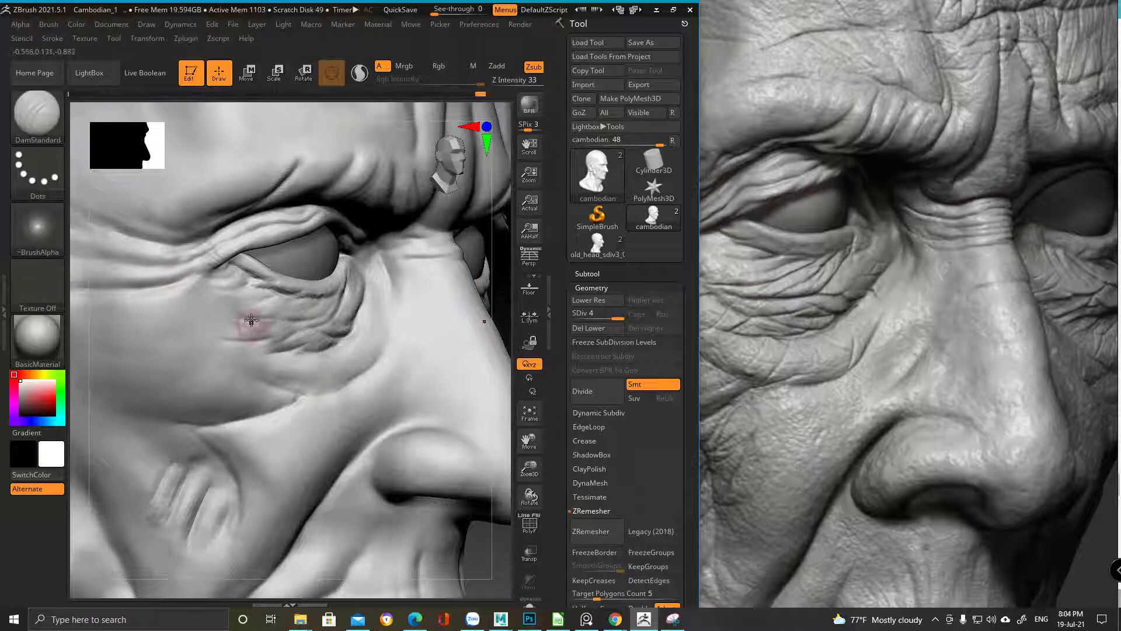
left_click(815, 314)
scroll(728, 323, "up", 2)
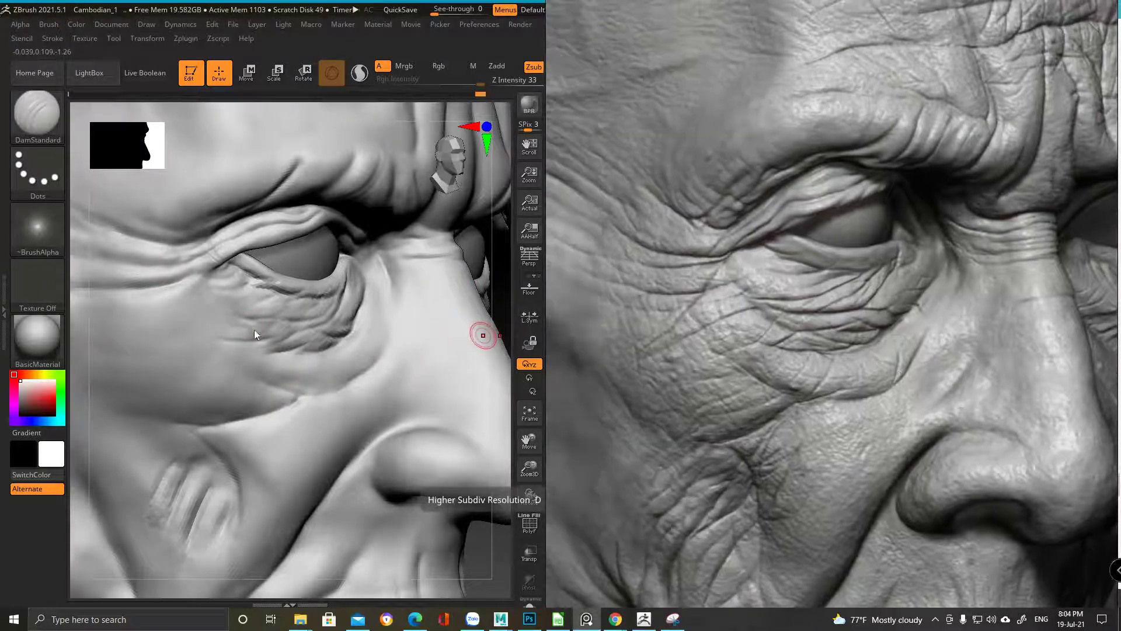
right_click(254, 334)
right_click_drag(220, 306, 294, 326, "ctrl")
key("ctrl+z")
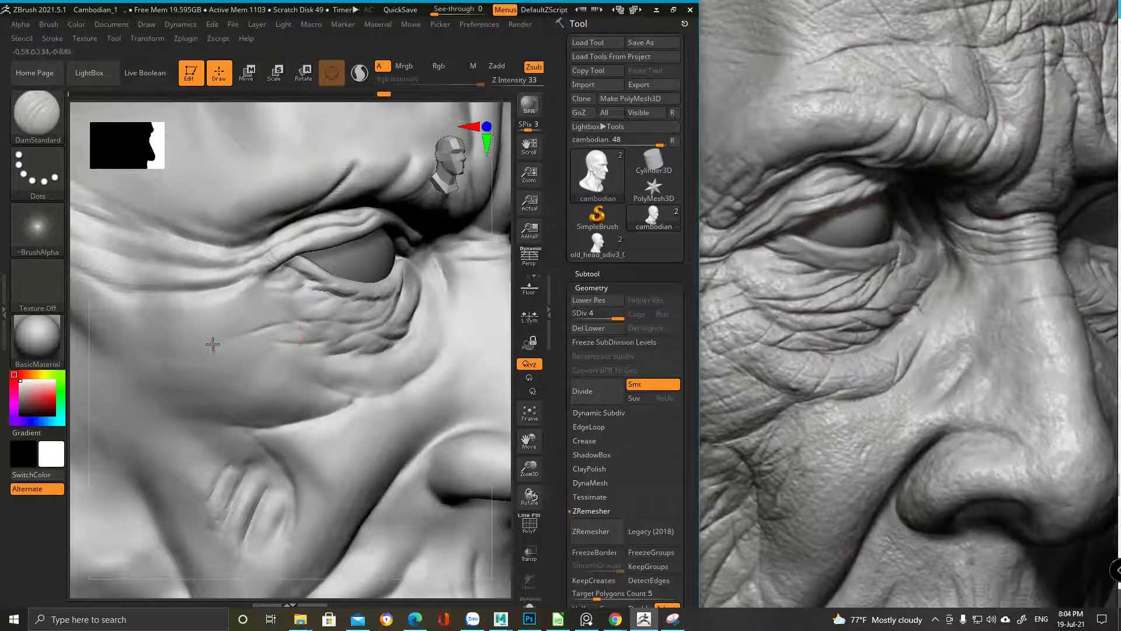
key("ctrl+shift+z")
key("ctrl+shift+z")
key("ctrl+shift+z")
key("ctrl+shift+z")
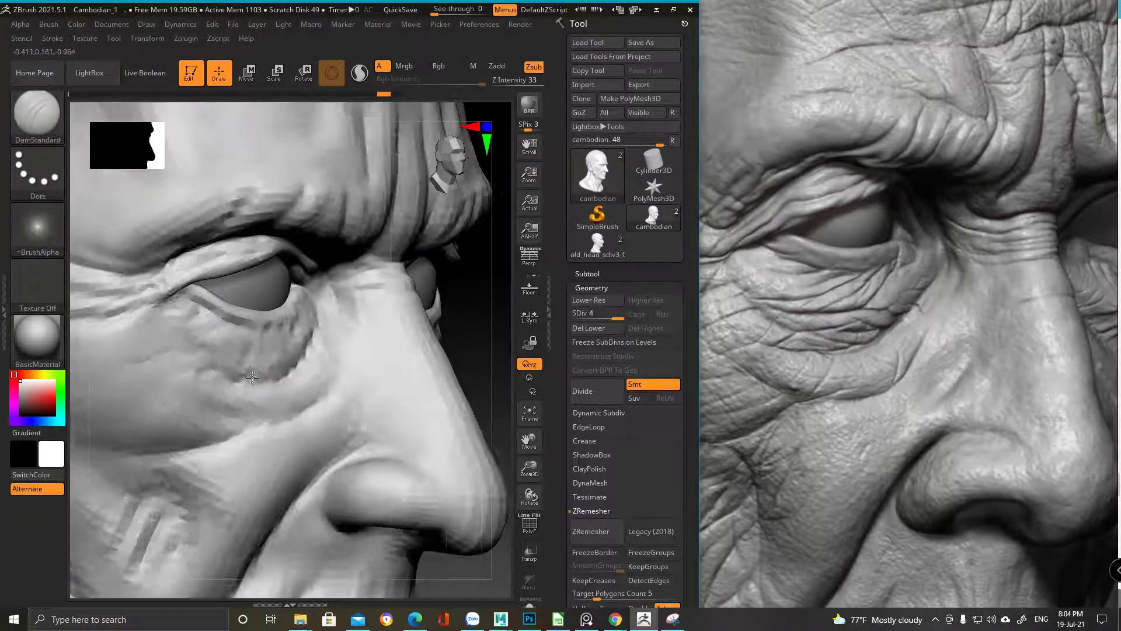
right_click_drag(253, 301, 255, 351)
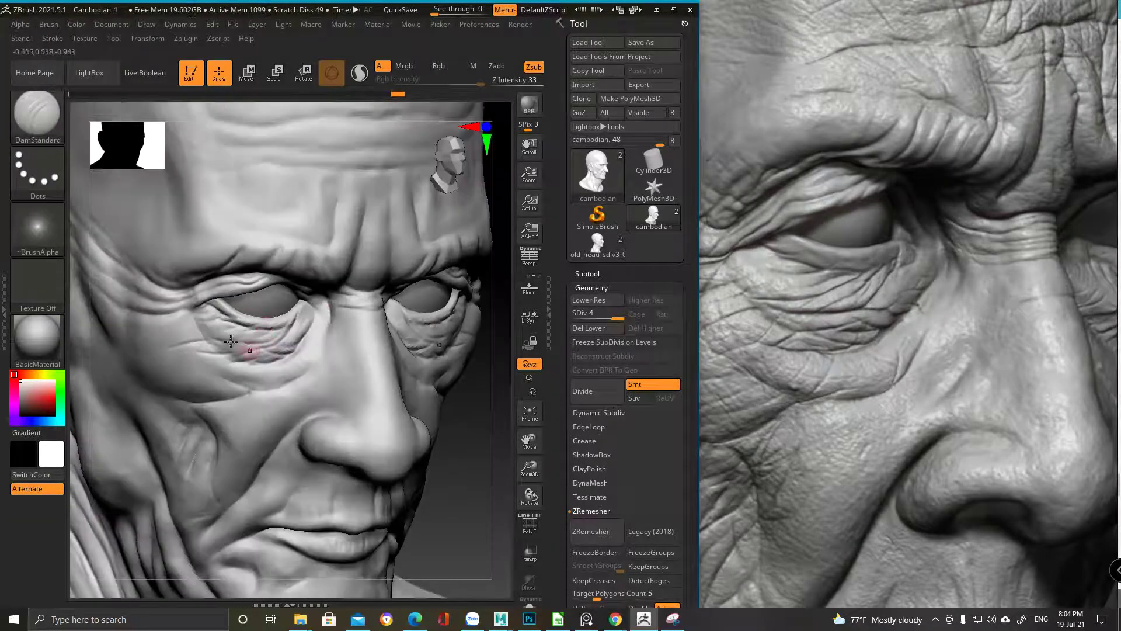
Pick ClayBuildup and add clay at Z Intensity 20 to fill the under-eye bag's wrinkles
key("b")
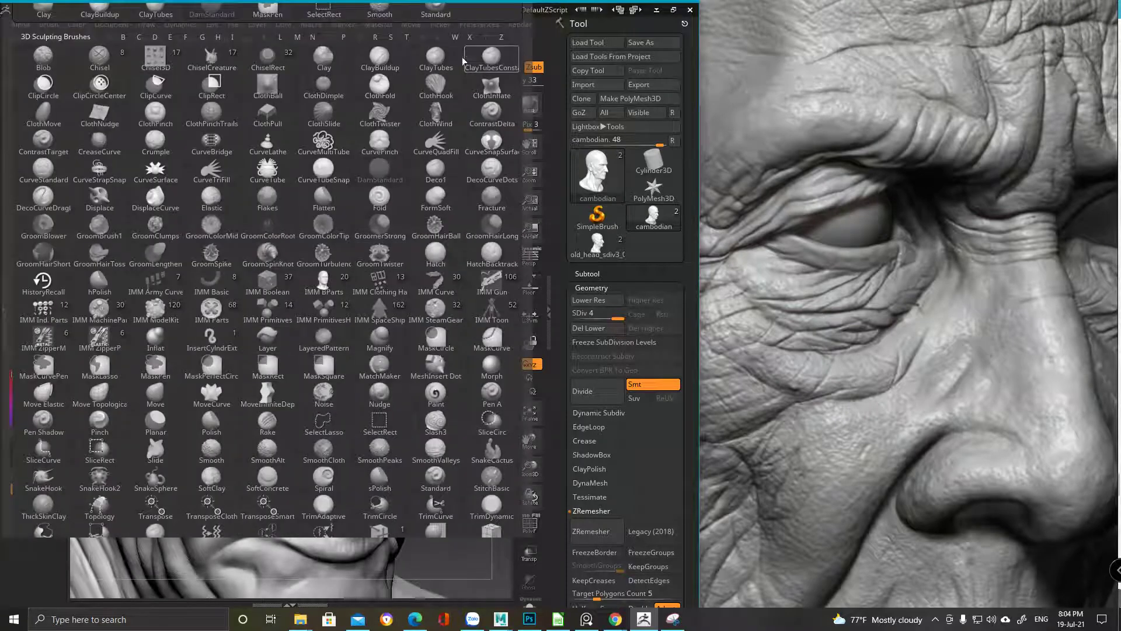
key("m")
key("p")
key("space")
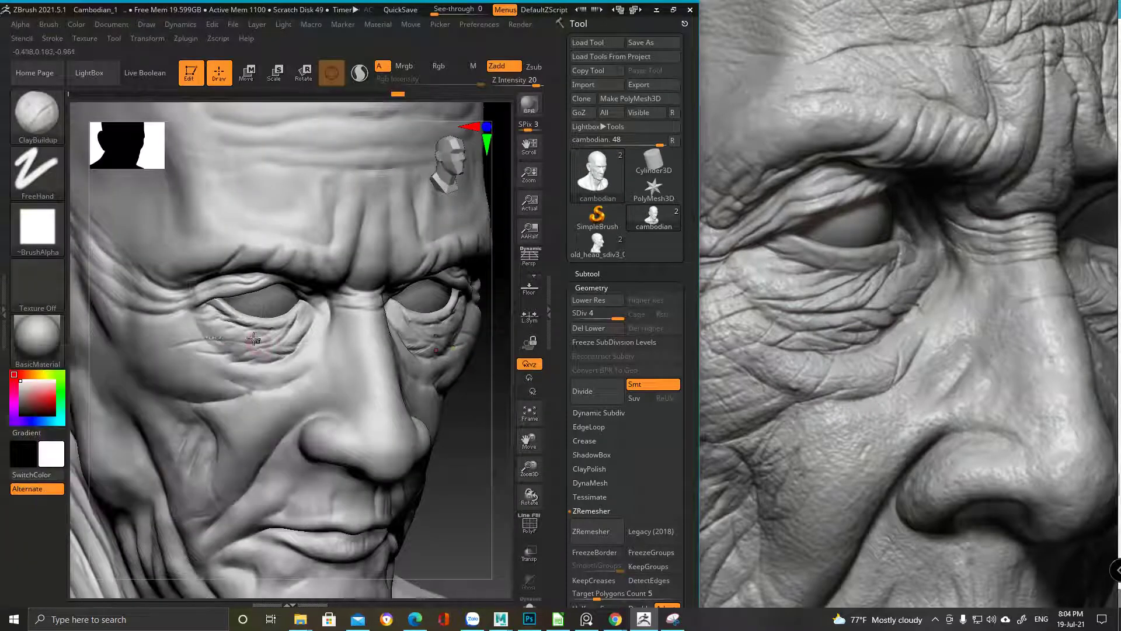
key("ctrl")
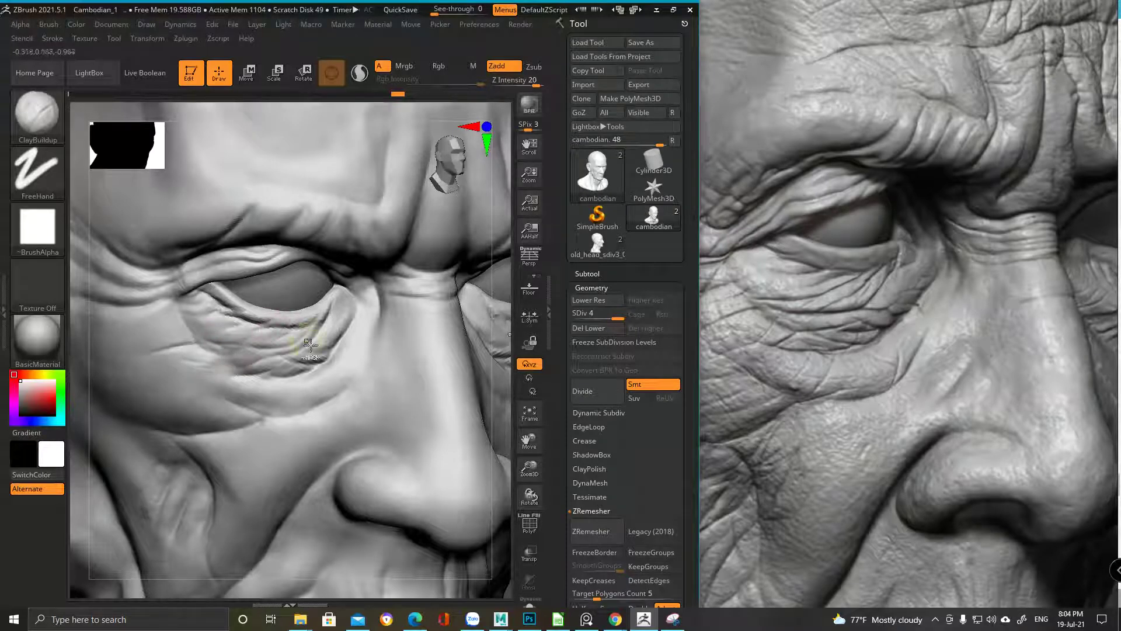
right_click_drag(310, 346, 160, 405)
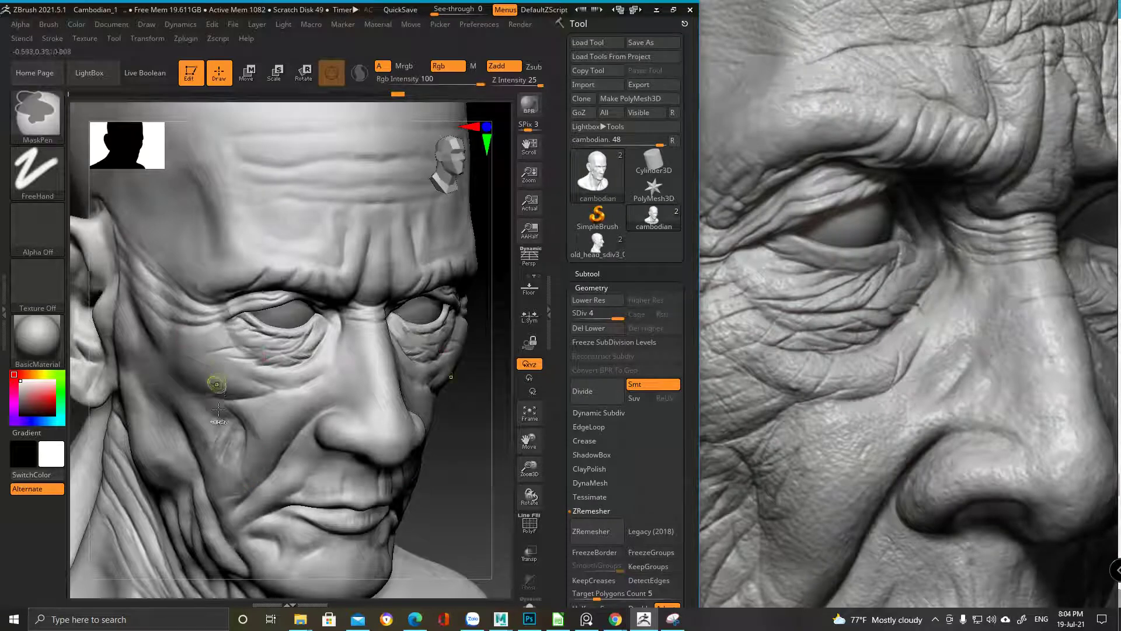
right_click_drag(213, 383, 245, 403, "ctrl")
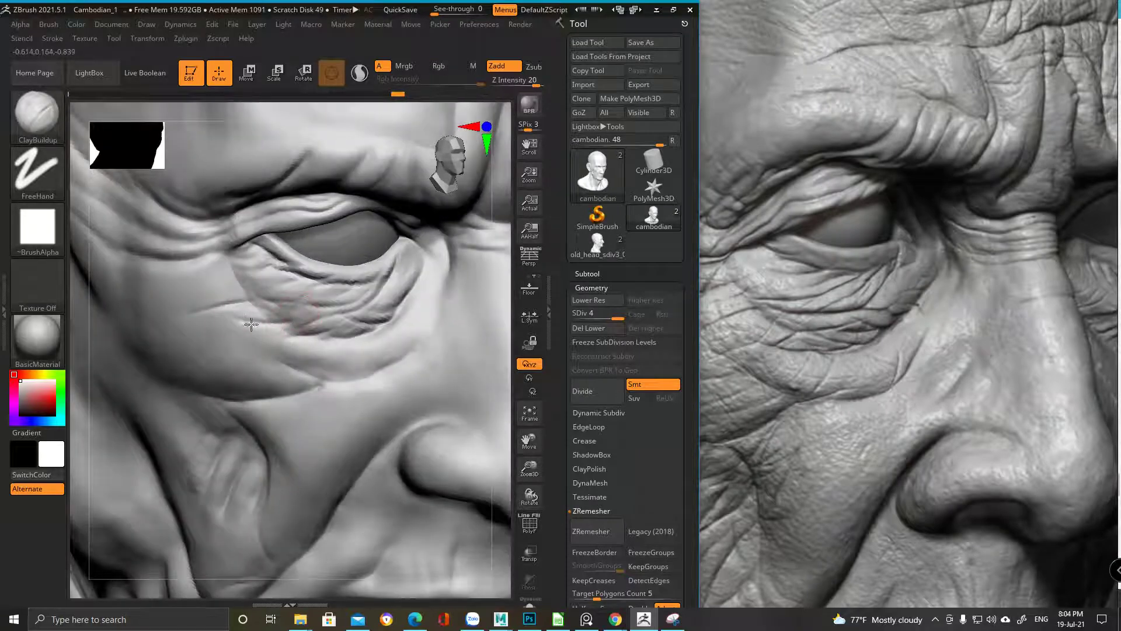
mouse_move(259, 318)
left_mouse_down()
mouse_move(207, 274)
mouse_move(233, 312)
mouse_move(263, 314)
left_mouse_up()
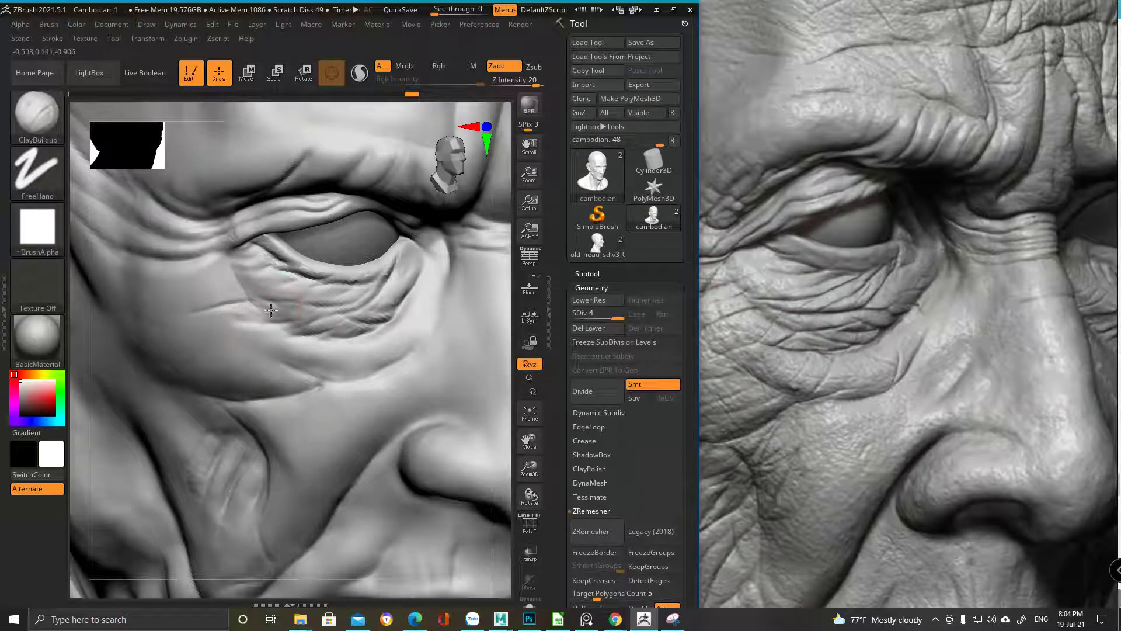
left_click_drag(301, 317, 267, 295)
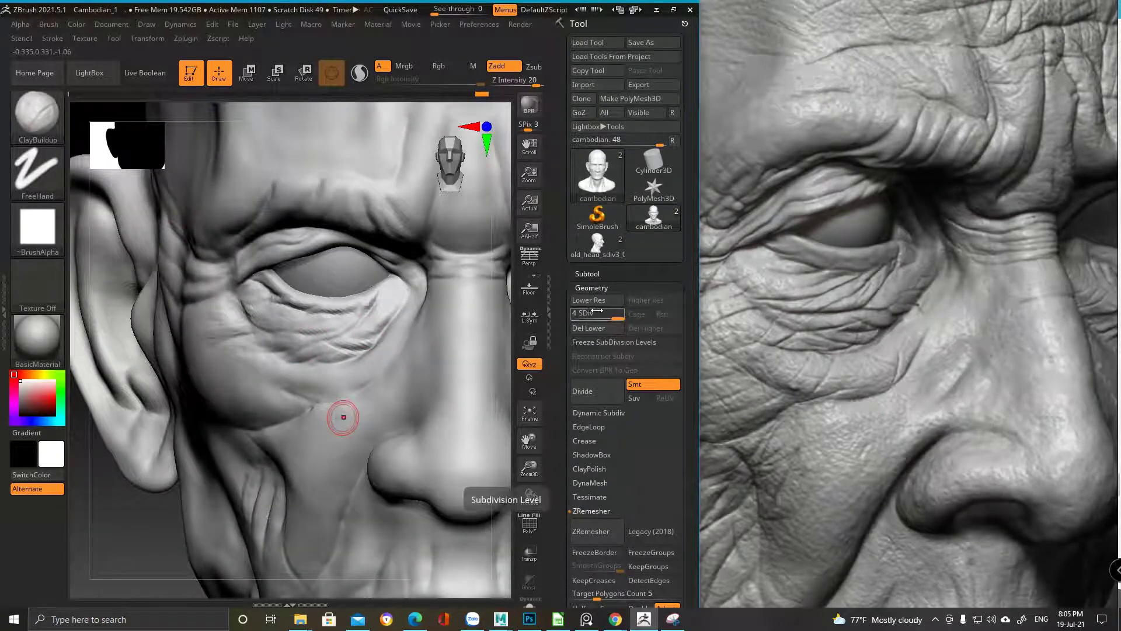
key("ctrl")
Select DamStandard and zoom in on the lower eyelid
key("b")
key("d")
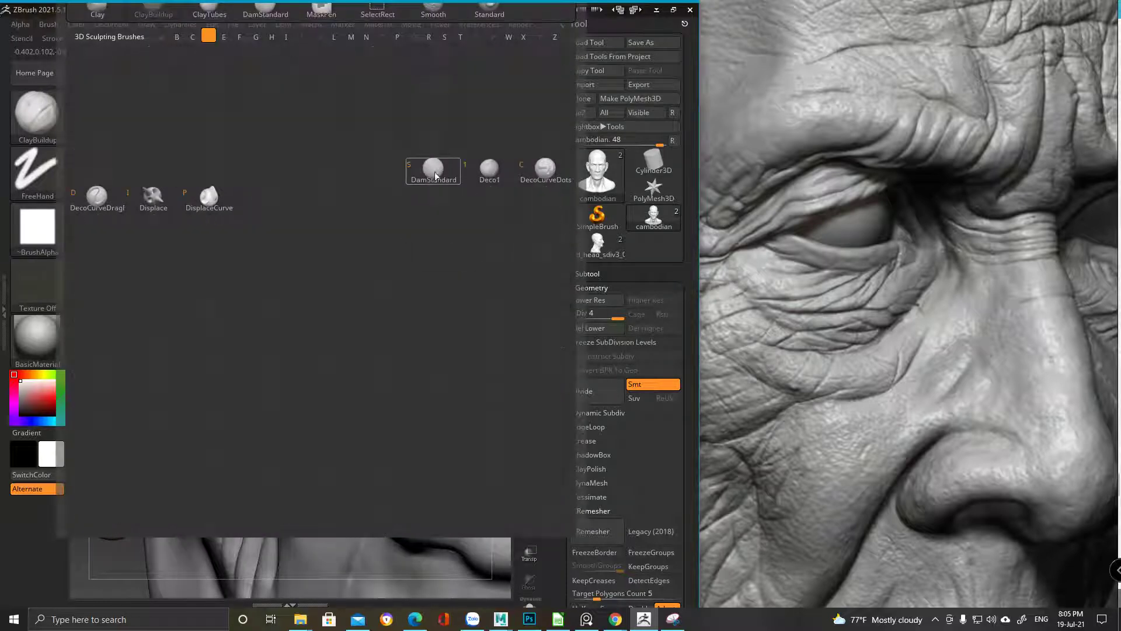
key("s")
key("space")
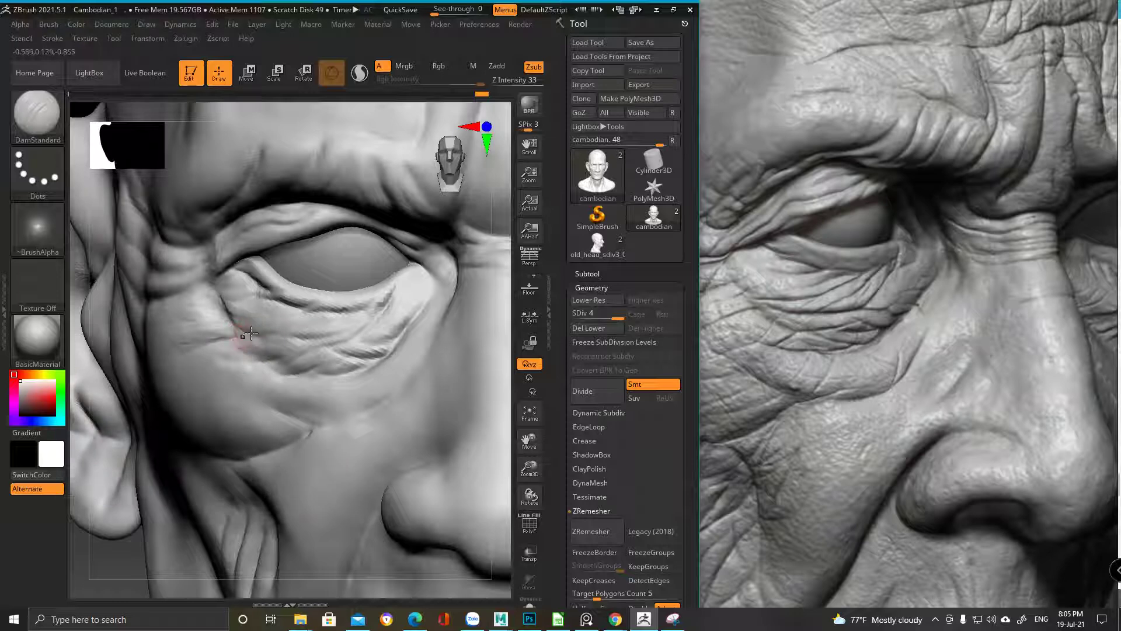
left_click_drag(261, 334, 270, 320, "ctrl")
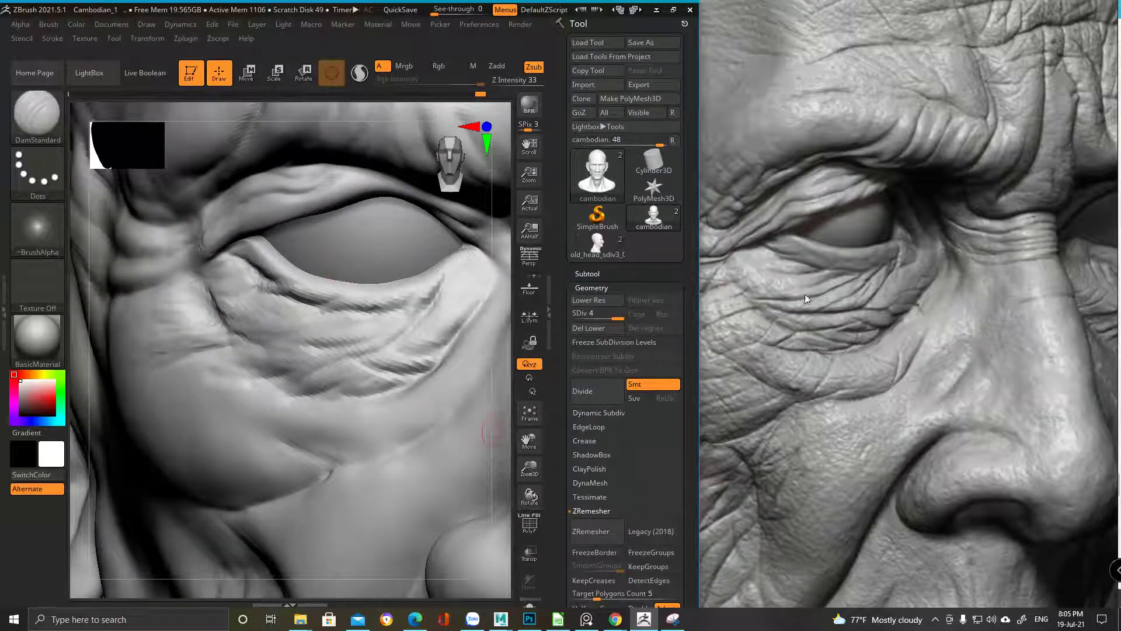
key("space")
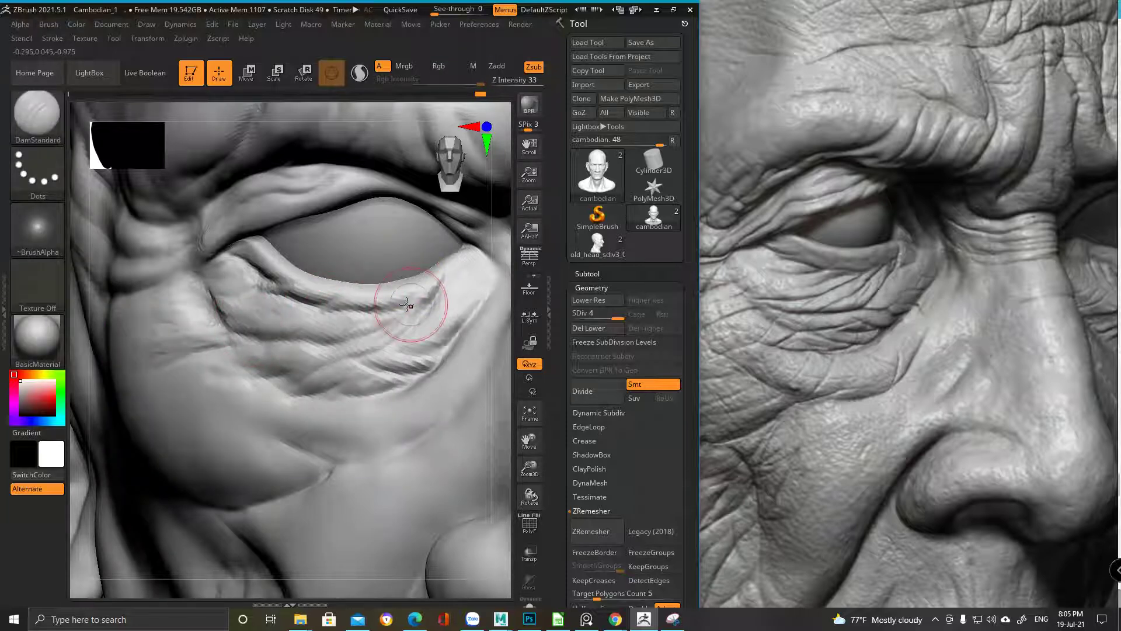
key("ctrl")
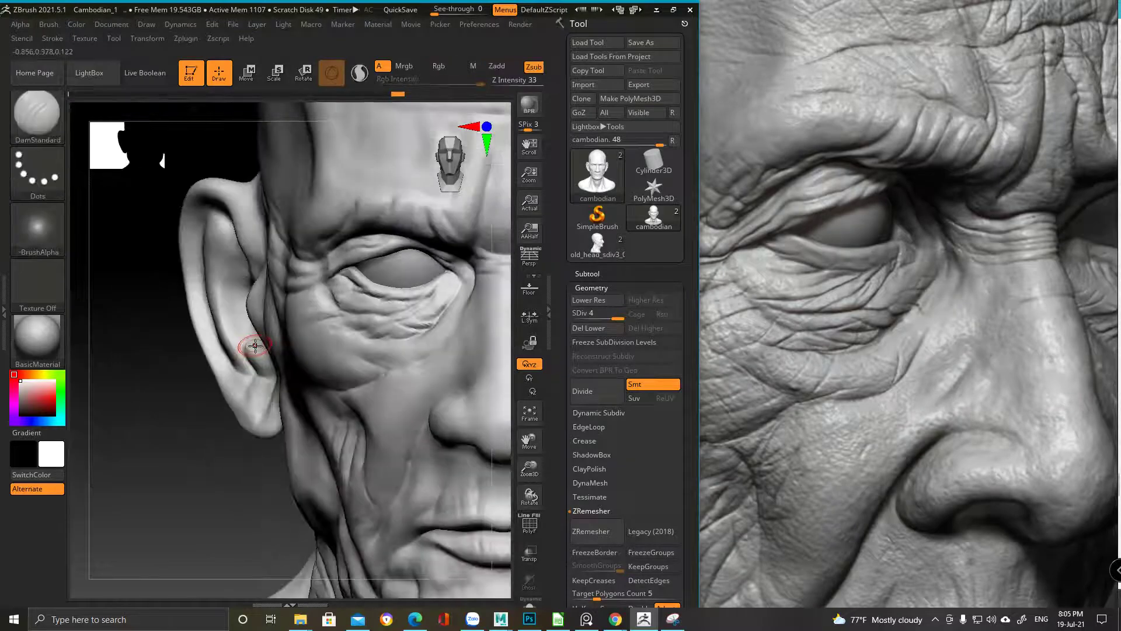
Smooth the eye bag skin and carve small creases beside the eye
mouse_move(416, 309)
left_mouse_down("shift")
mouse_move(380, 326)
mouse_move(418, 307)
left_mouse_up("shift")
key("ctrl")
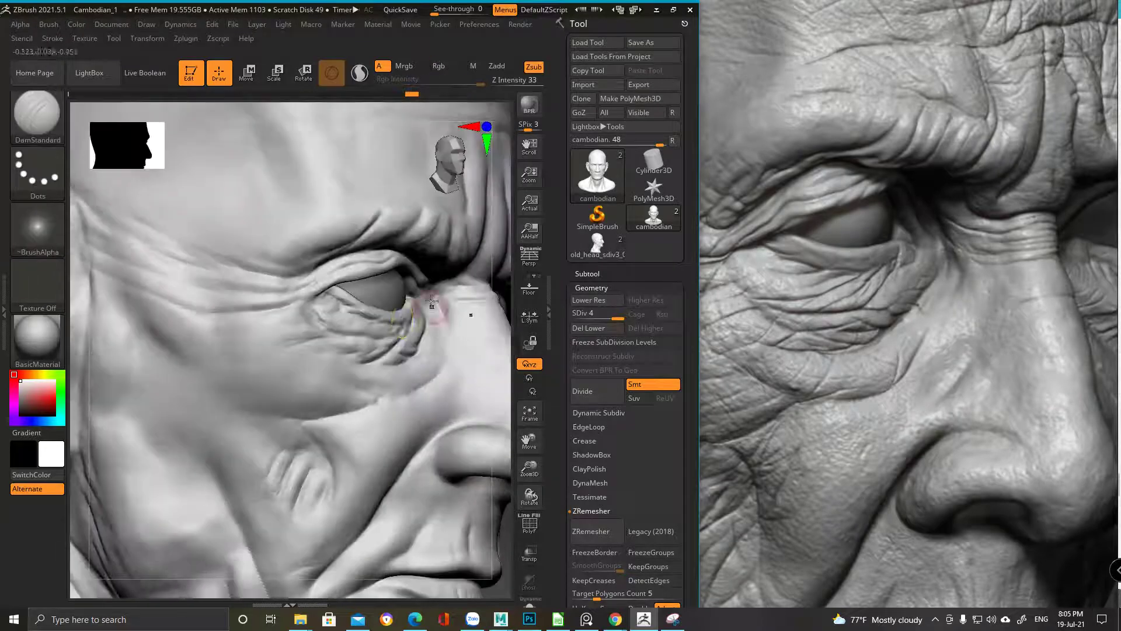
mouse_move(430, 313)
left_mouse_down("shift")
mouse_move(408, 335)
mouse_move(413, 326)
left_mouse_up("shift")
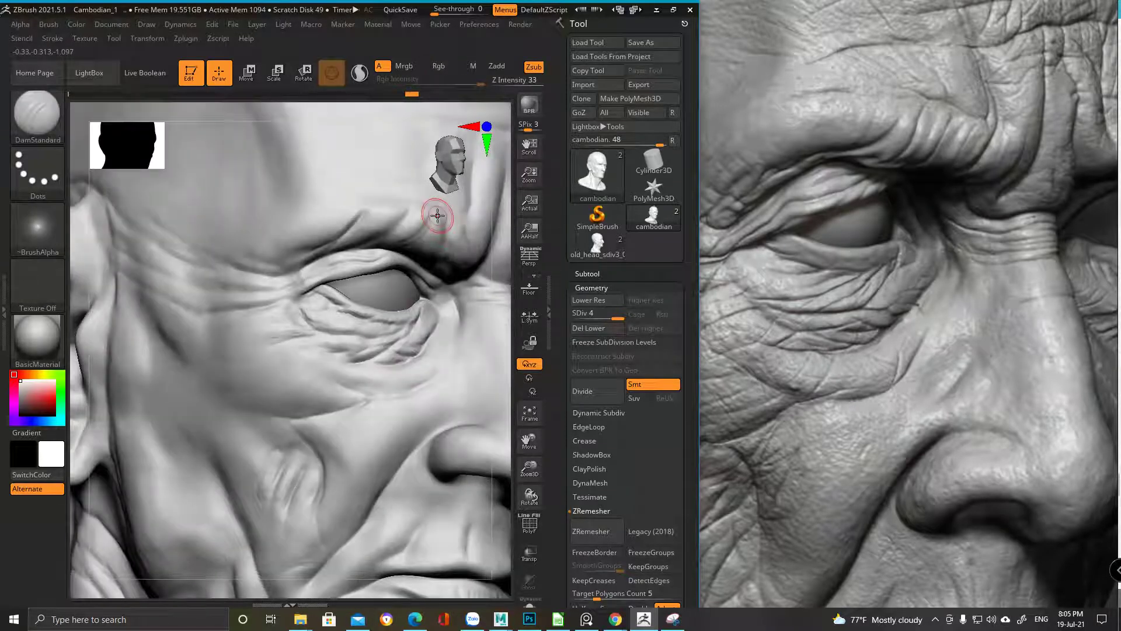
key("ctrl")
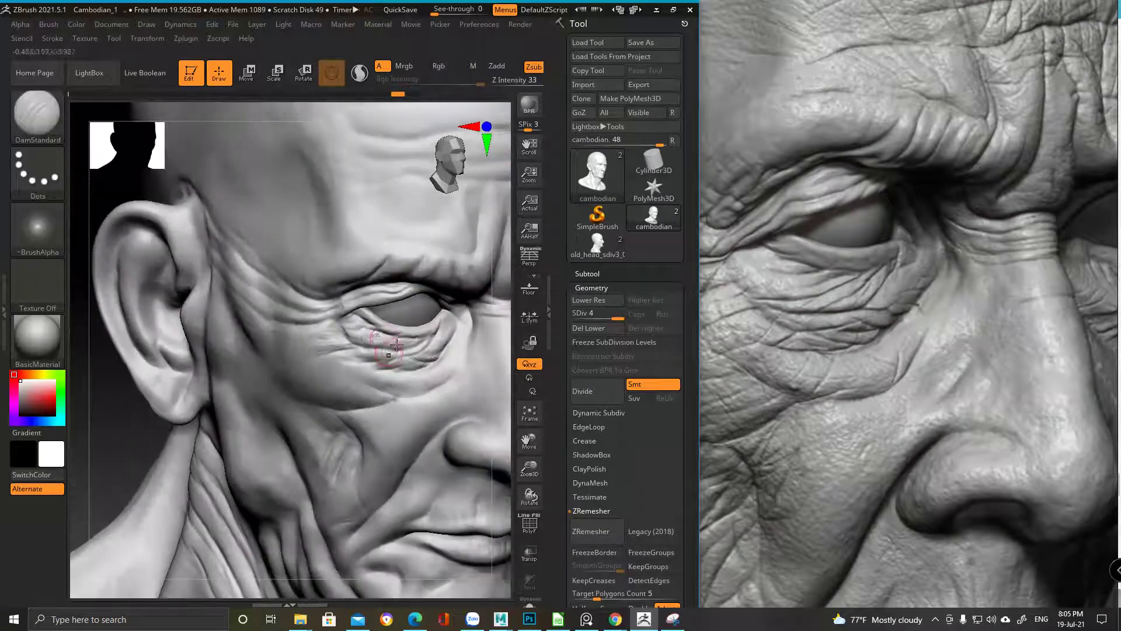
left_click_drag(409, 350, 439, 363)
key("shift")
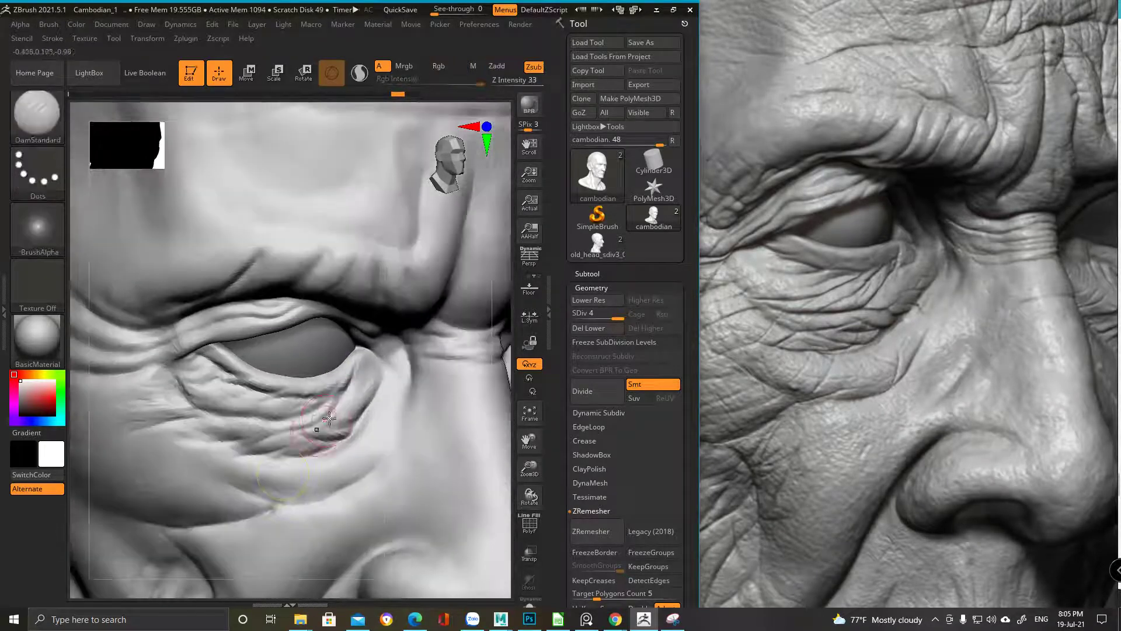
key("space")
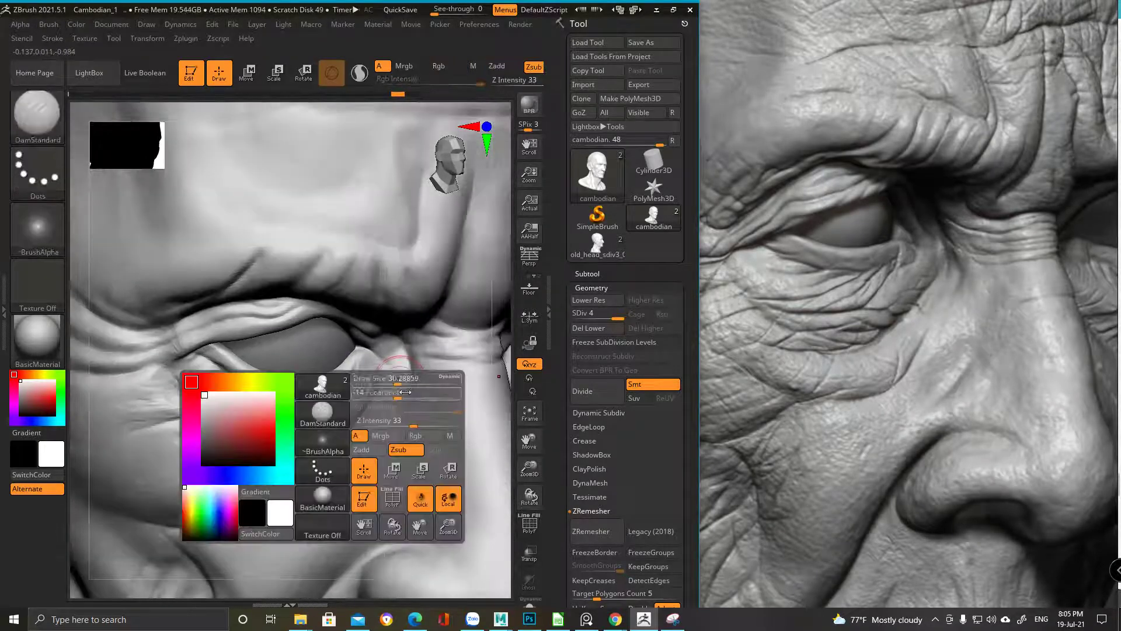
Soften the outer eye-corner crease and carve another along the lower eyelid corner
left_click_drag(329, 418, 344, 311, "alt")
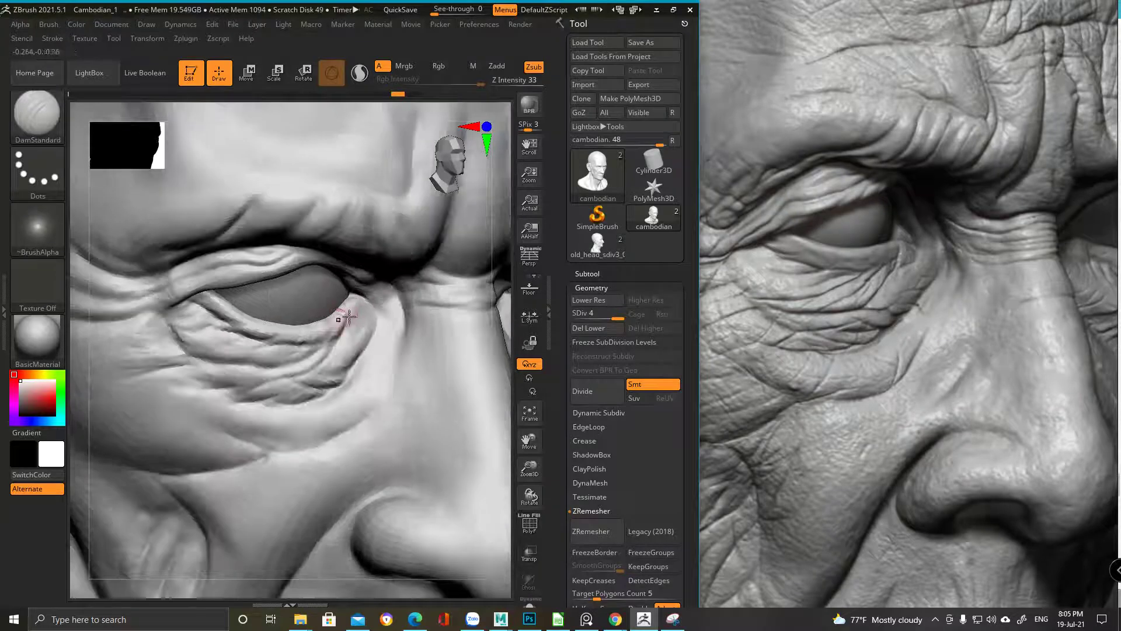
key("shift")
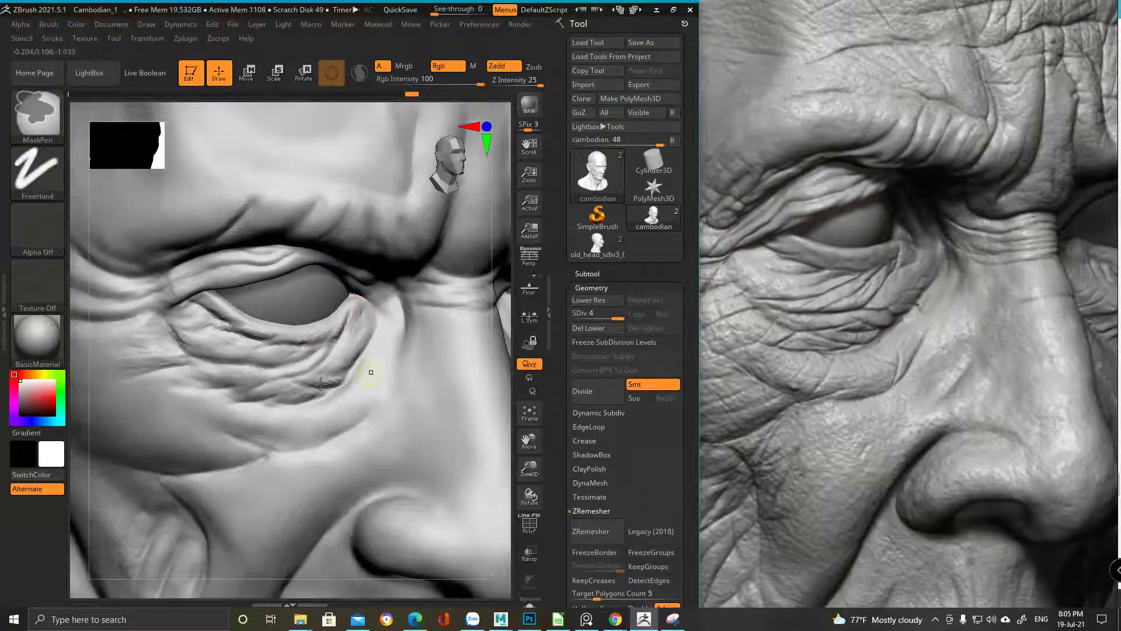
left_click_drag(365, 311, 361, 349, "alt")
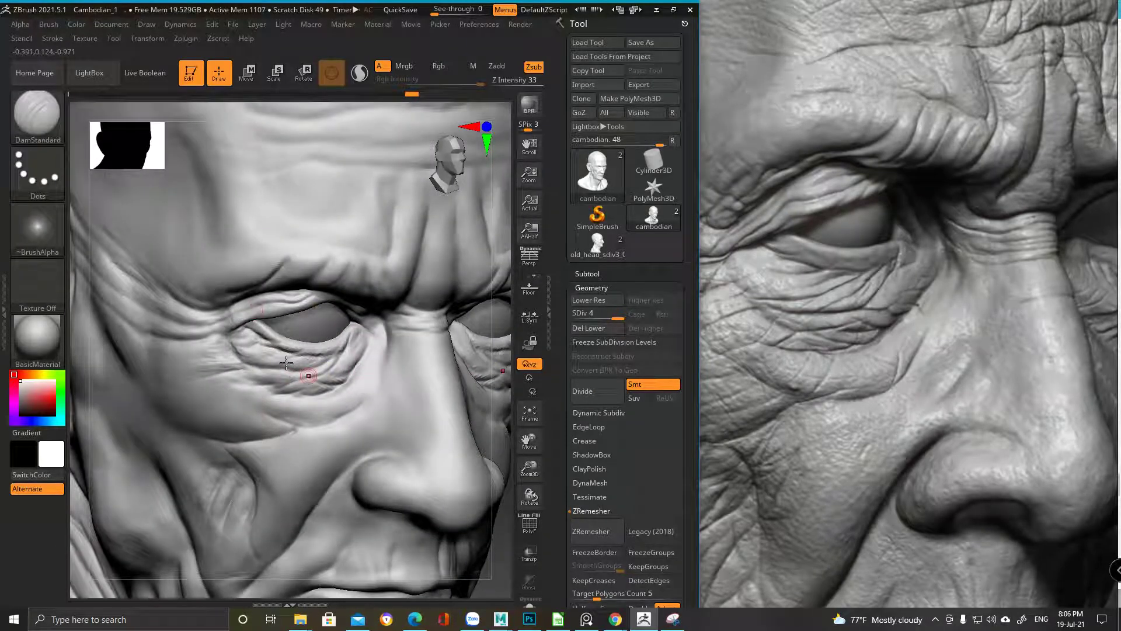
key("ctrl")
left_click_drag(289, 567, 325, 386, "alt")
left_click_drag(334, 466, 248, 384, "alt")
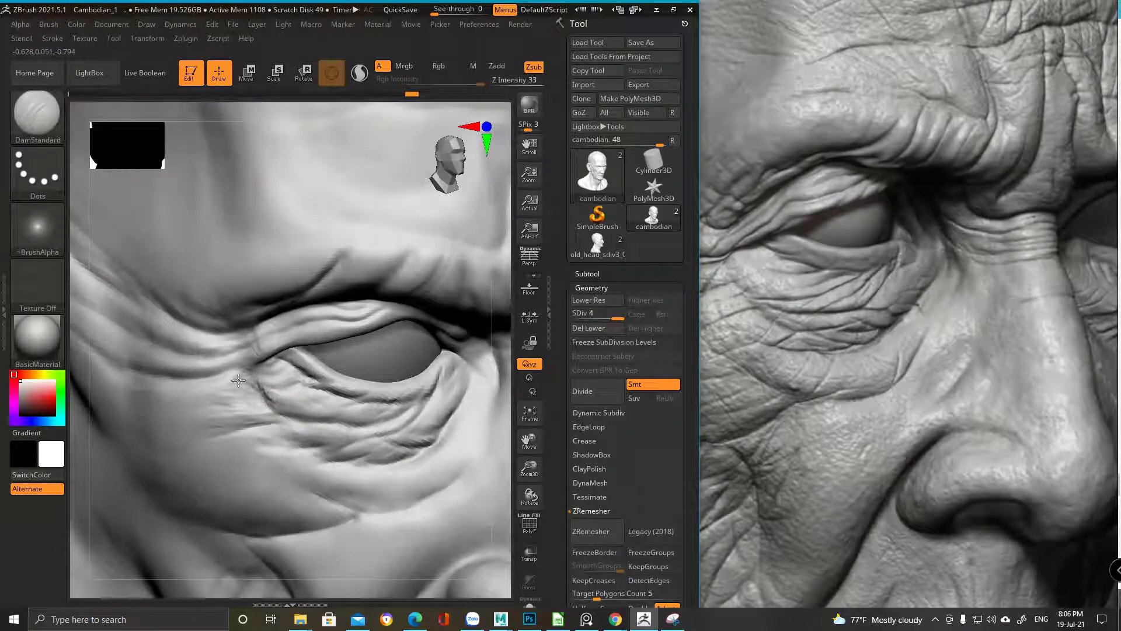
left_click_drag(249, 368, 287, 374)
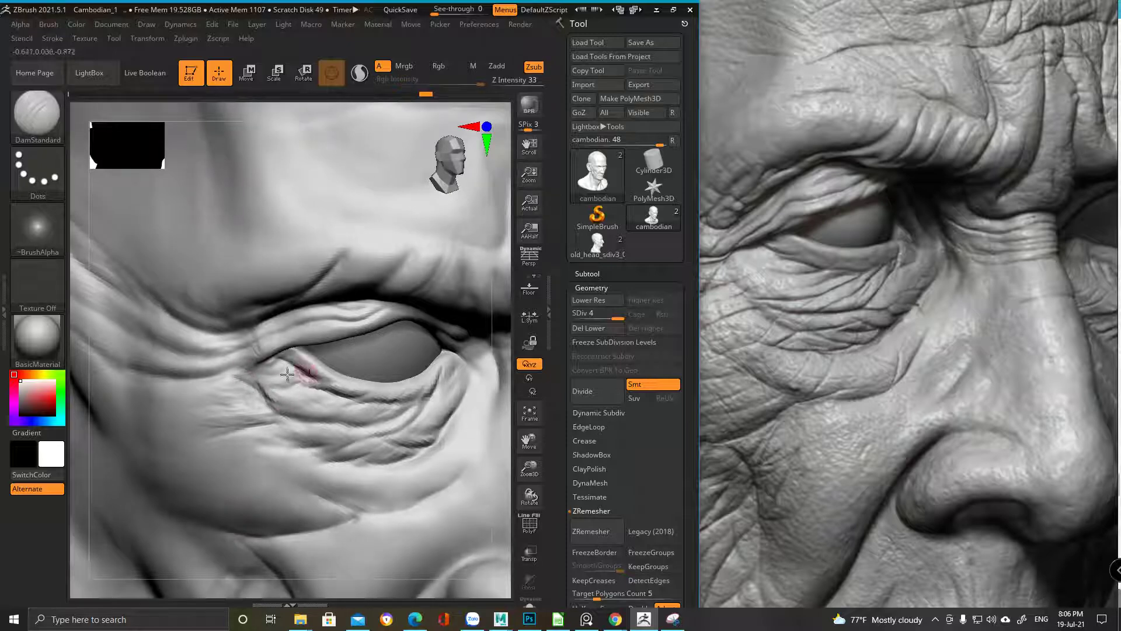
mouse_move(363, 397)
left_mouse_down("alt")
mouse_move(275, 358)
mouse_move(478, 406)
mouse_move(409, 363)
mouse_move(379, 368)
left_mouse_up("alt")
Line the head up beside the enlarged reference board and select the ClayBuildup brush
left_click_drag(431, 458, 467, 409, "shift")
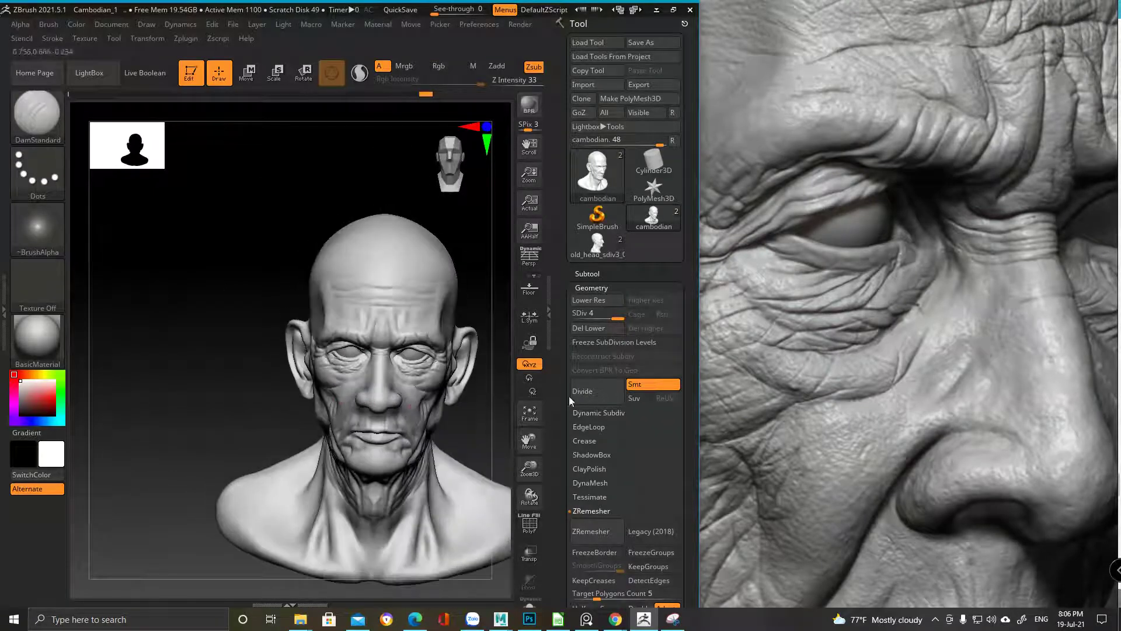
left_click_drag(897, 390, 885, 429)
scroll(780, 389, "down", 5)
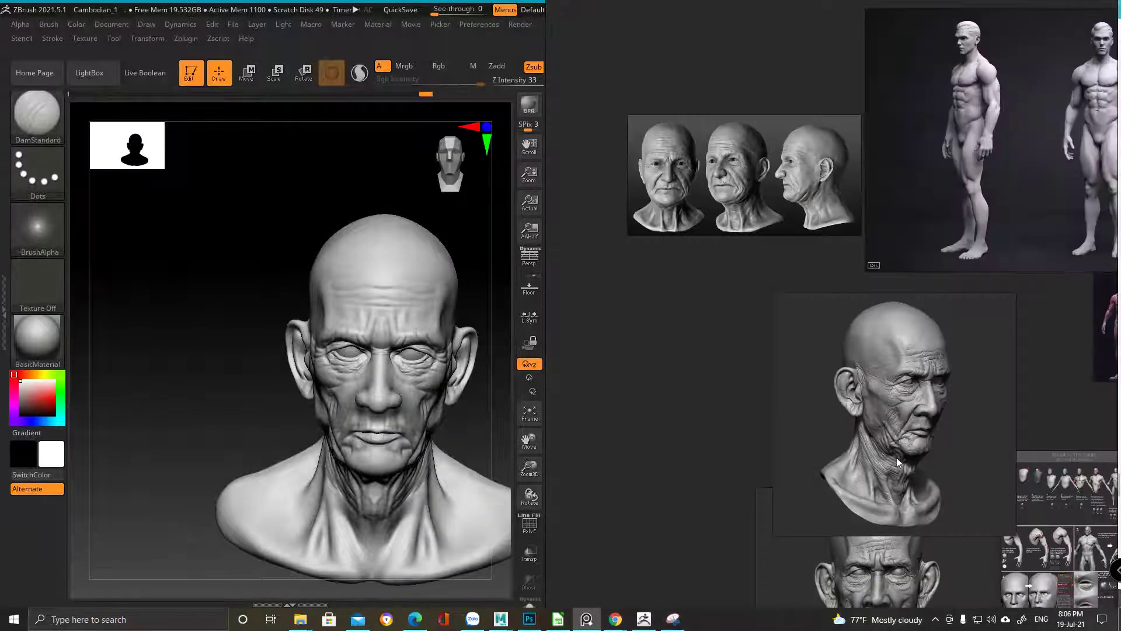
scroll(897, 462, "up", 3)
mouse_move(375, 419)
left_mouse_down("shift")
mouse_move(388, 380)
mouse_move(372, 390)
left_mouse_up("shift")
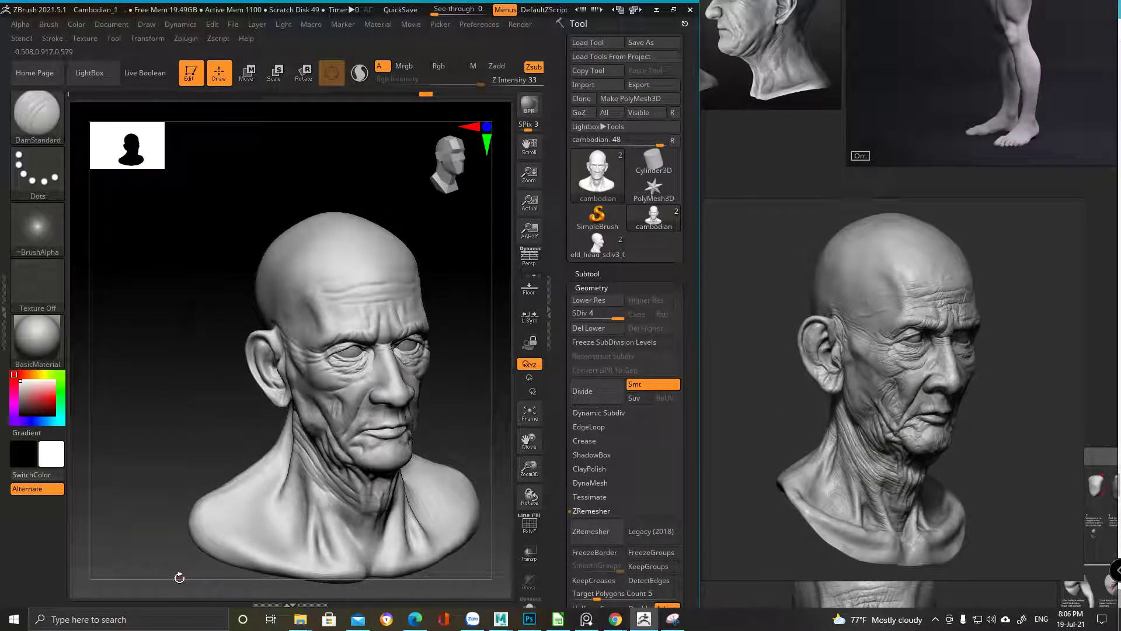
scroll(270, 480, "up", 5)
left_click(37, 114)
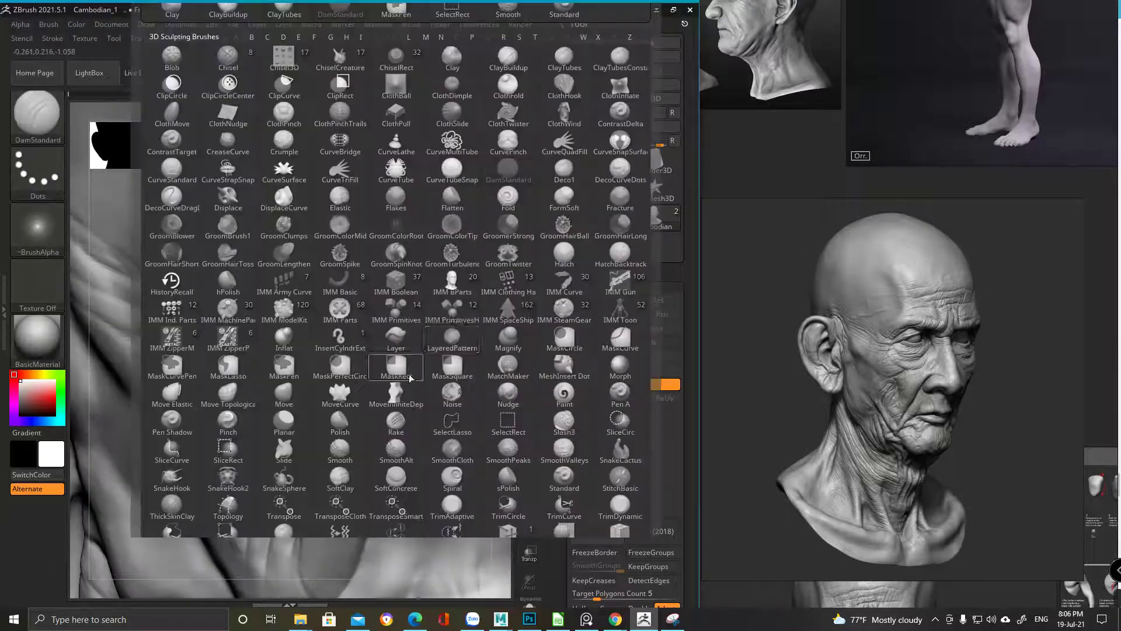
left_click(508, 60)
Soften the fine lower-eyelid wrinkles into gentle folds, then check the whole bust in three-quarter view
key("space")
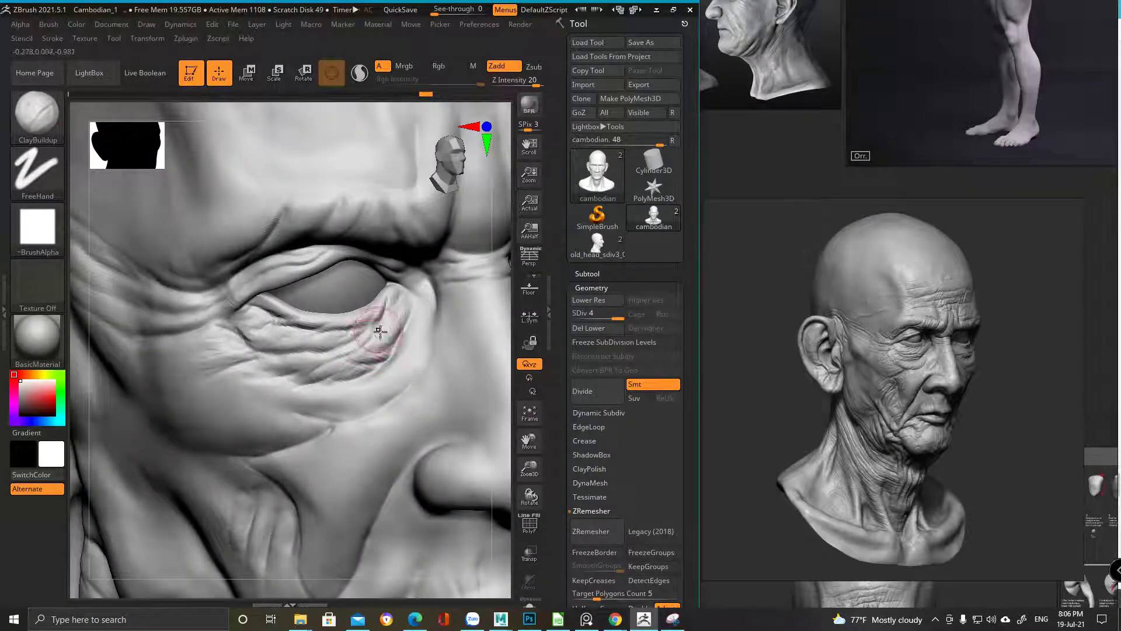
mouse_move(370, 358)
left_mouse_down()
mouse_move(325, 368)
mouse_move(368, 359)
left_mouse_up()
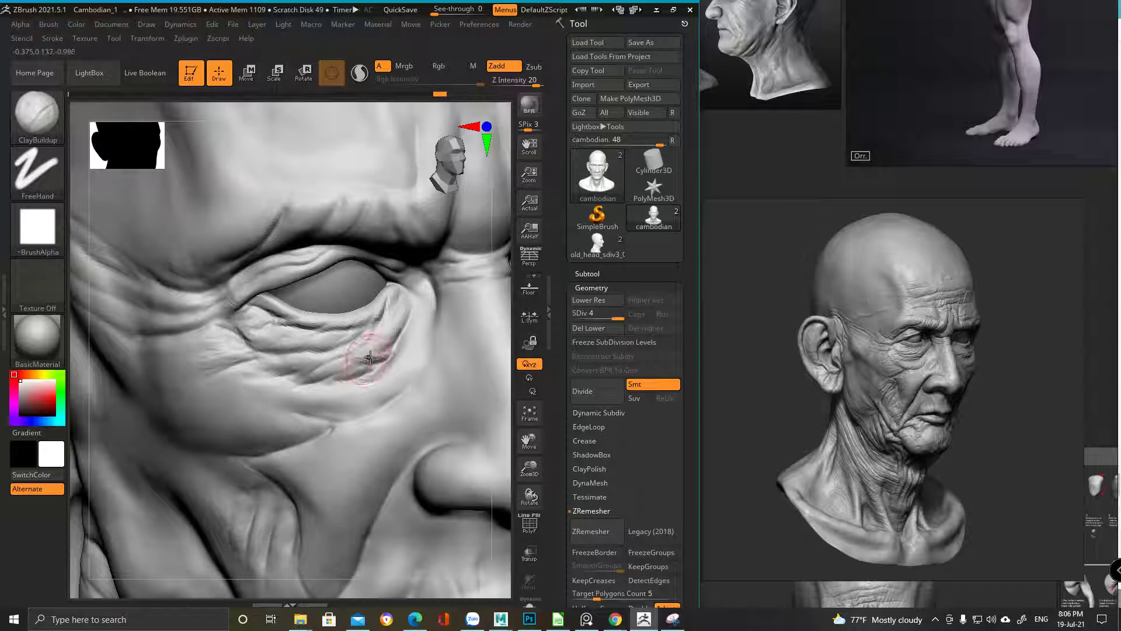
mouse_move(287, 365)
left_mouse_down()
mouse_move(304, 355)
mouse_move(279, 341)
left_mouse_up()
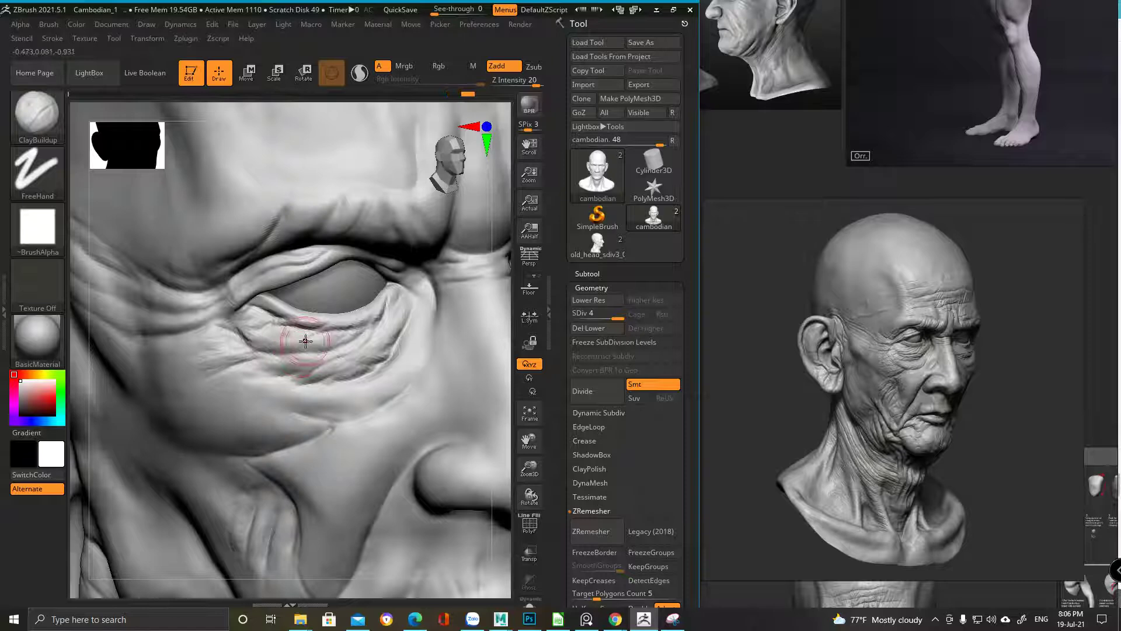
mouse_move(303, 330)
right_mouse_down("ctrl")
mouse_move(202, 458)
mouse_move(274, 503)
mouse_move(298, 471)
mouse_move(333, 470)
mouse_move(368, 473)
mouse_move(403, 503)
mouse_move(374, 451)
right_mouse_up("ctrl")
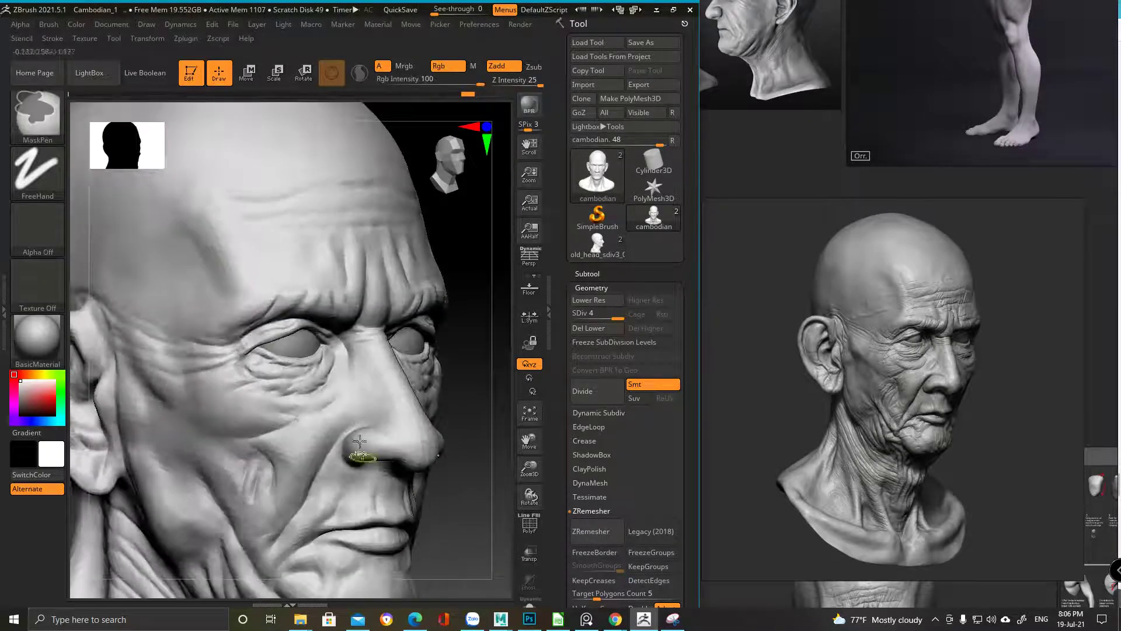
key("space")
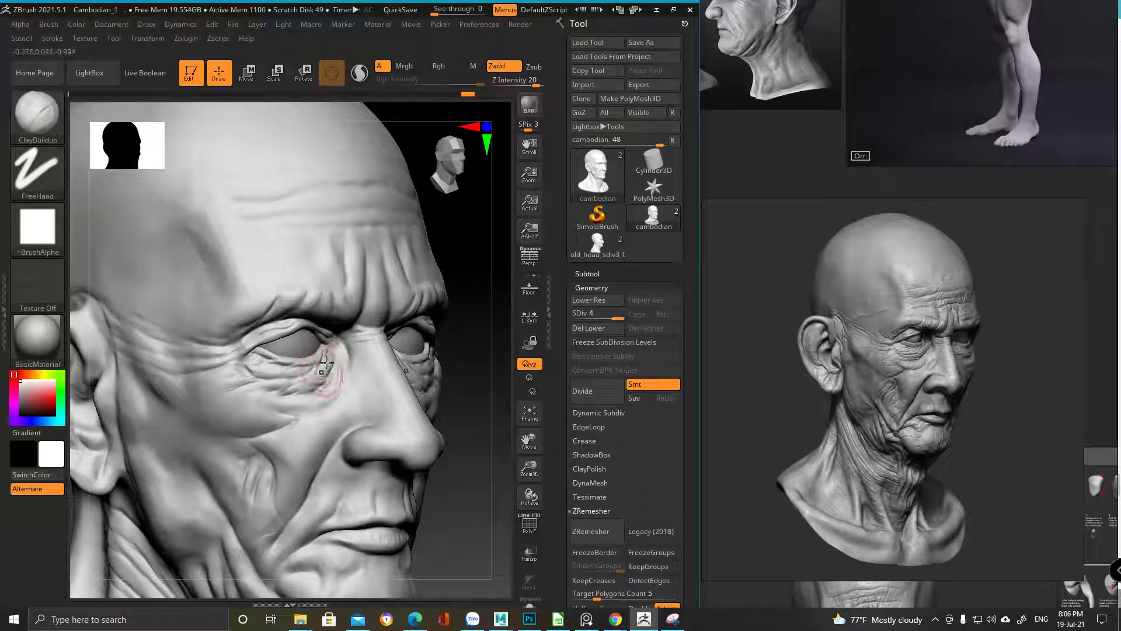
right_click_drag(326, 365, 314, 380)
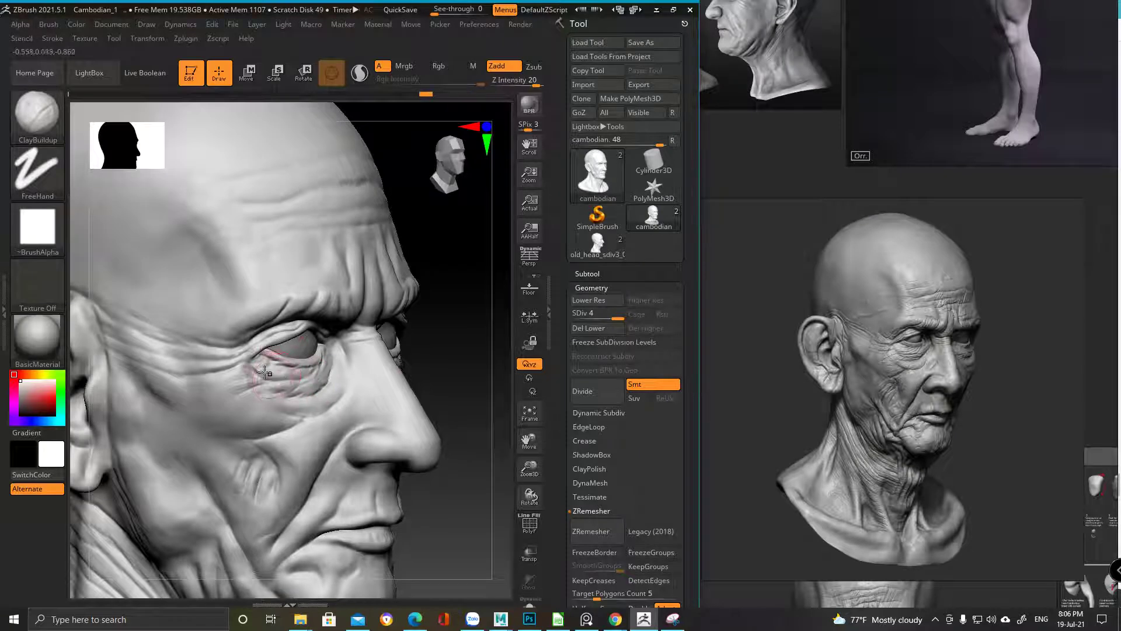
right_click_drag(305, 377, 313, 327)
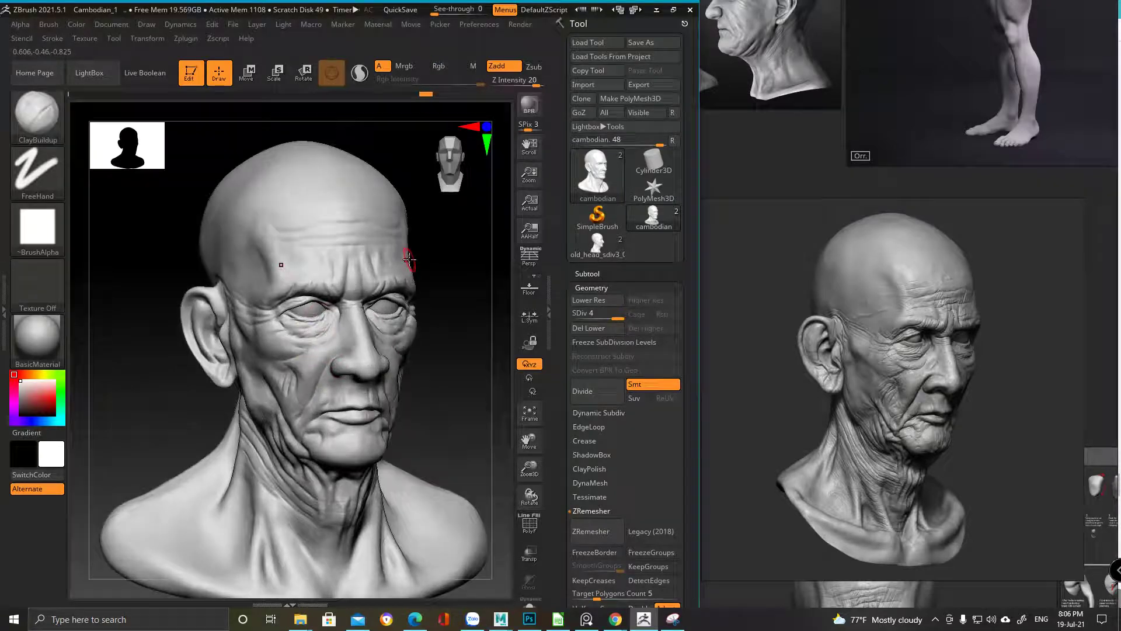
Zoom in on the face and pick the DamStandard brush via B, D, S
right_click_drag(408, 259, 326, 325, "alt")
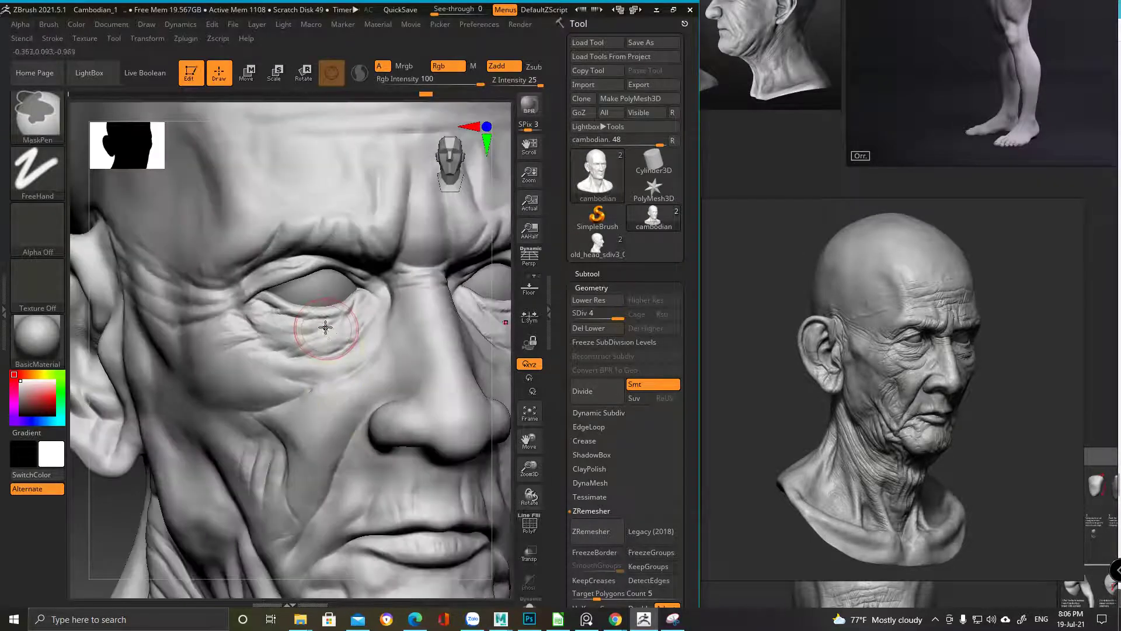
key("b")
key("d")
key("s")
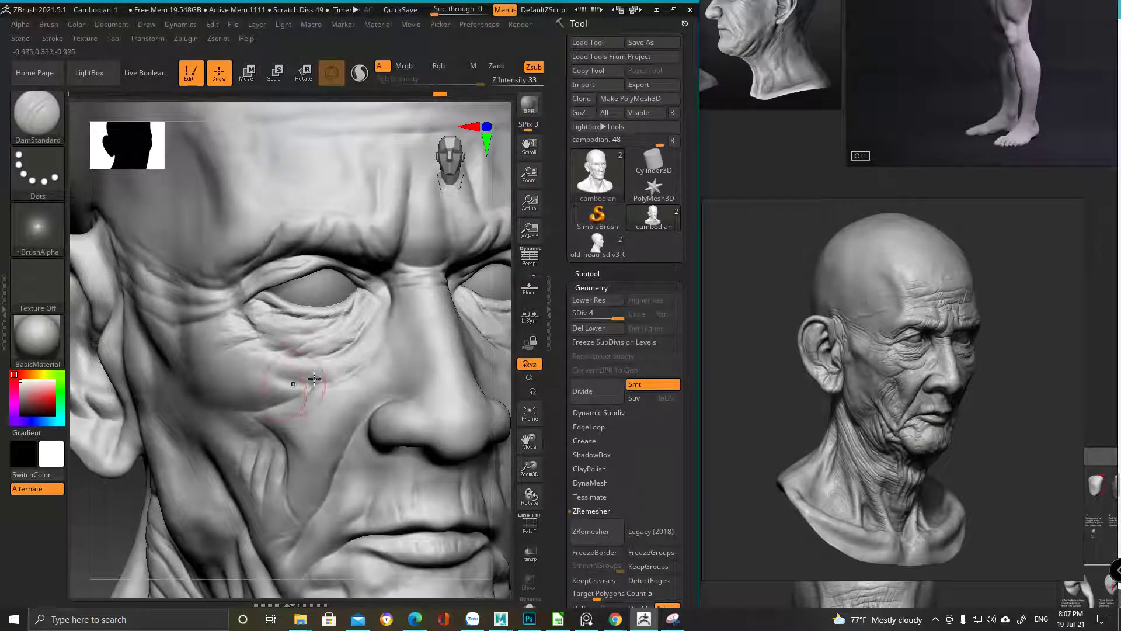
mouse_move(353, 368)
right_mouse_down()
mouse_move(358, 340)
mouse_move(333, 351)
mouse_move(327, 381)
right_mouse_up()
key("space")
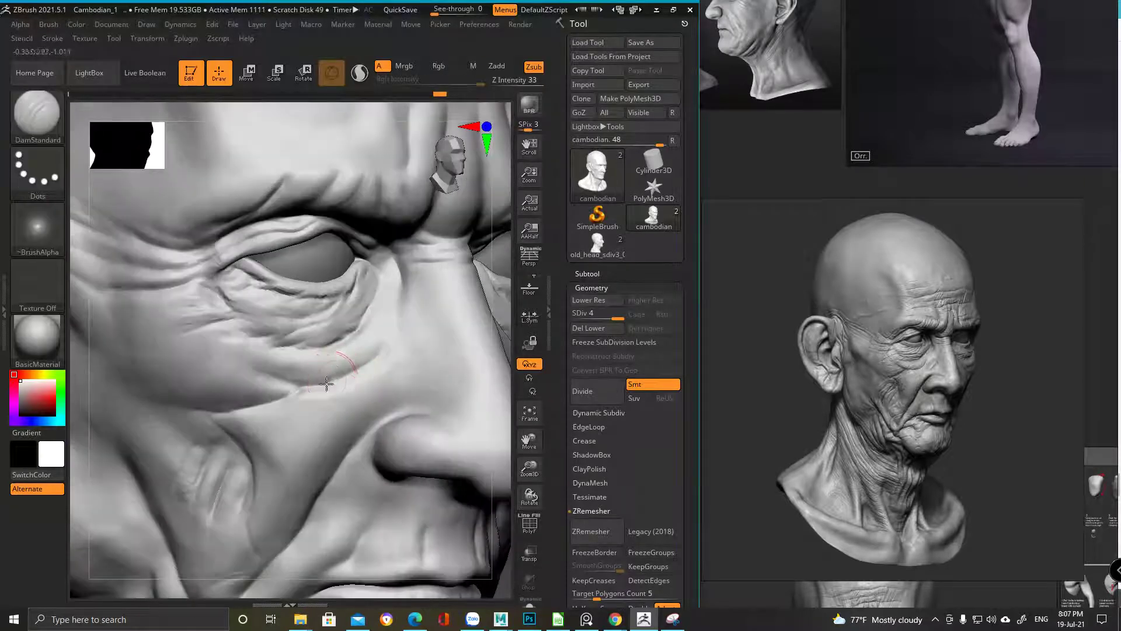
Carve the crease under the eye bag and Shift-smooth its edge on the upper cheek
mouse_move(275, 425)
right_mouse_down()
mouse_move(343, 430)
mouse_move(397, 383)
right_mouse_up()
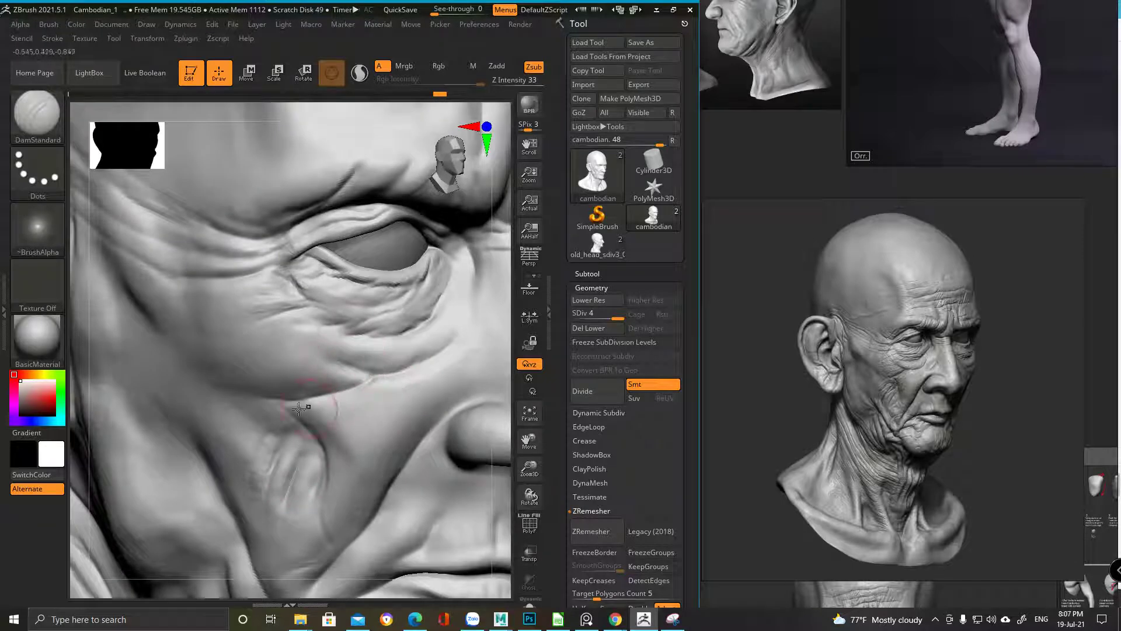
mouse_move(327, 409)
right_mouse_down()
mouse_move(348, 454)
mouse_move(368, 388)
right_mouse_up()
right_click(365, 387)
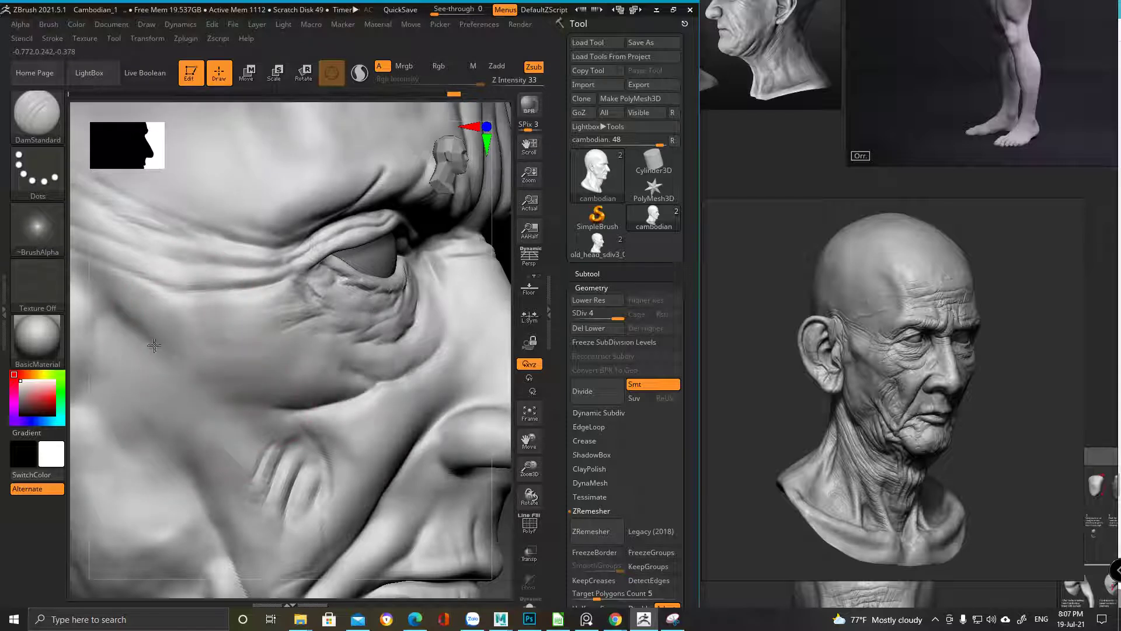
mouse_move(216, 392)
left_mouse_down("shift")
mouse_move(187, 351)
mouse_move(149, 335)
left_mouse_up("shift")
key("f")
left_click_drag(130, 431, 255, 500)
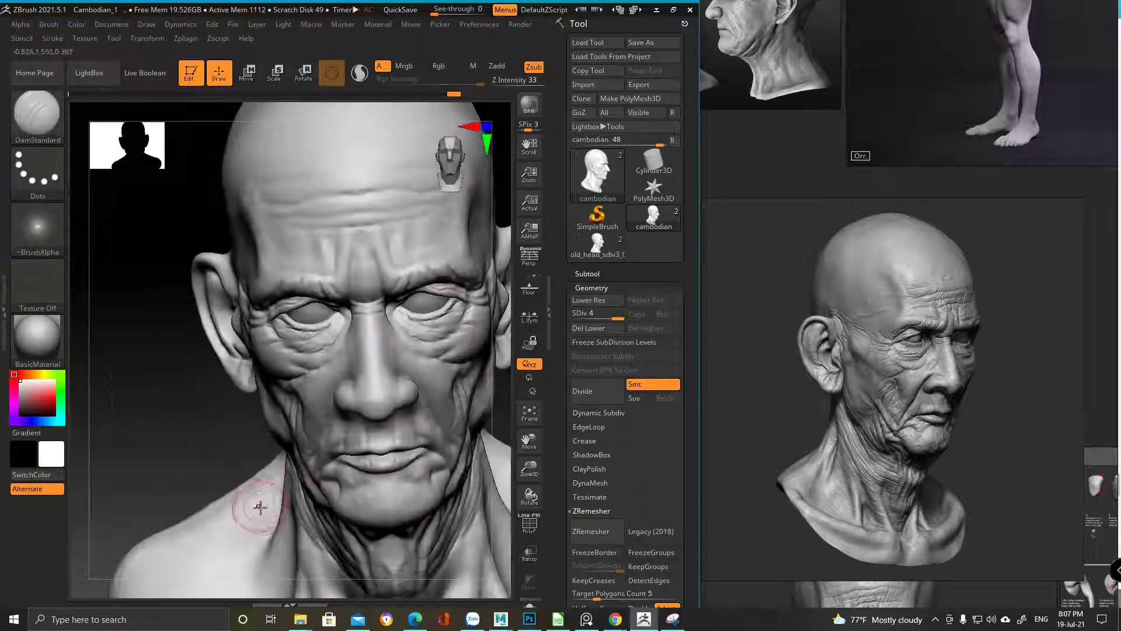
left_click_drag(265, 411, 268, 358)
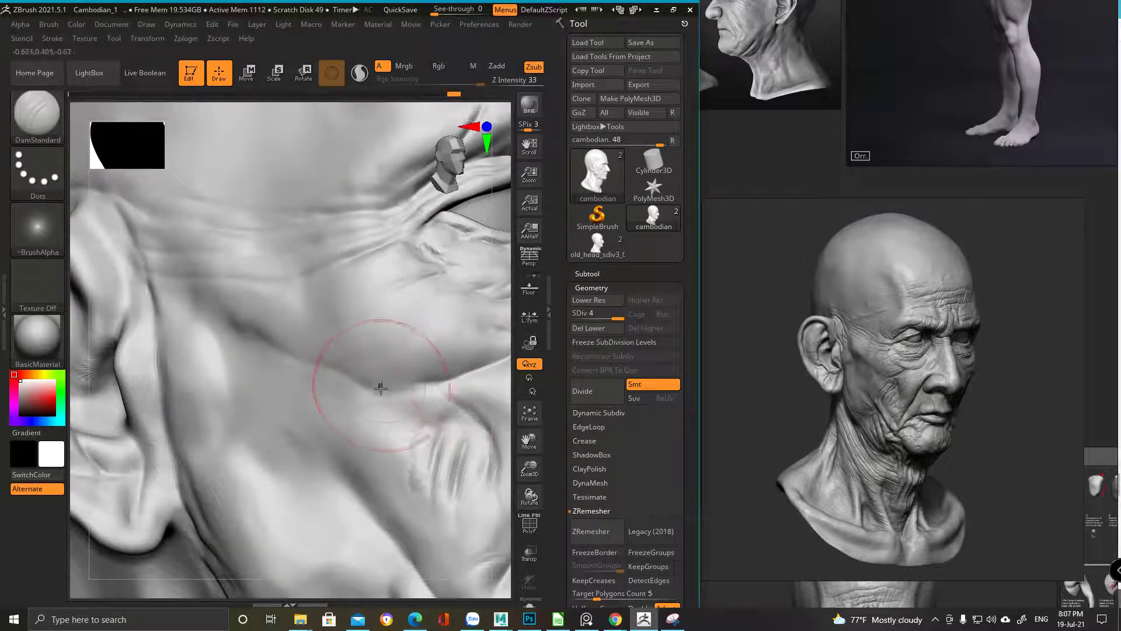
left_click_drag(456, 375, 338, 333)
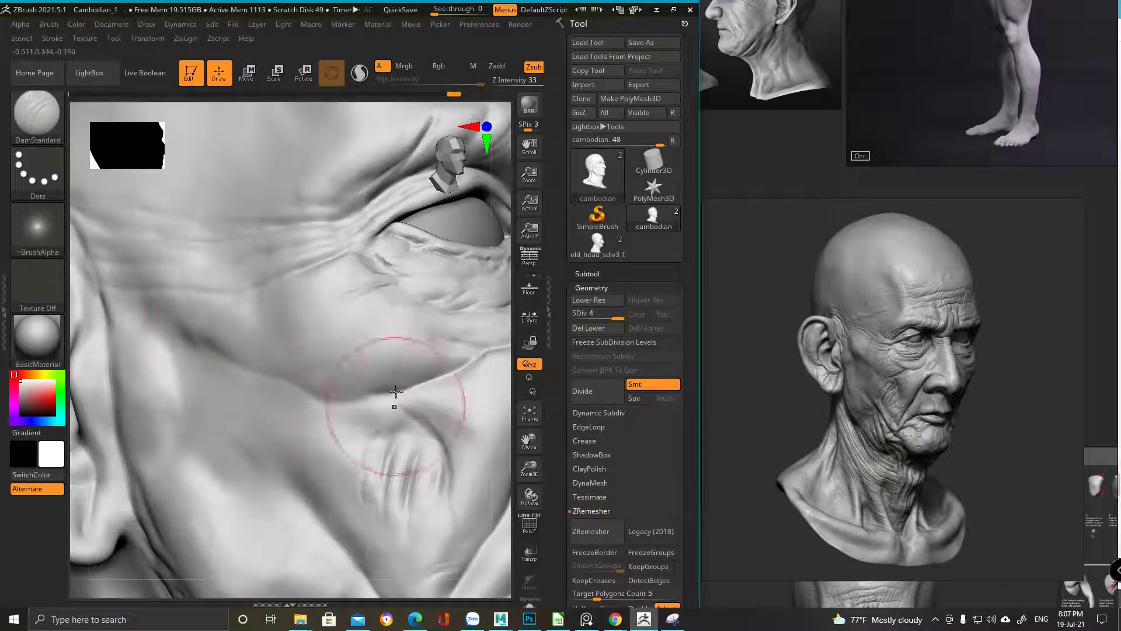
Switch to ClayBuildup and make its Draw Size smaller over the cheek crease
key("b")
left_click(533, 64)
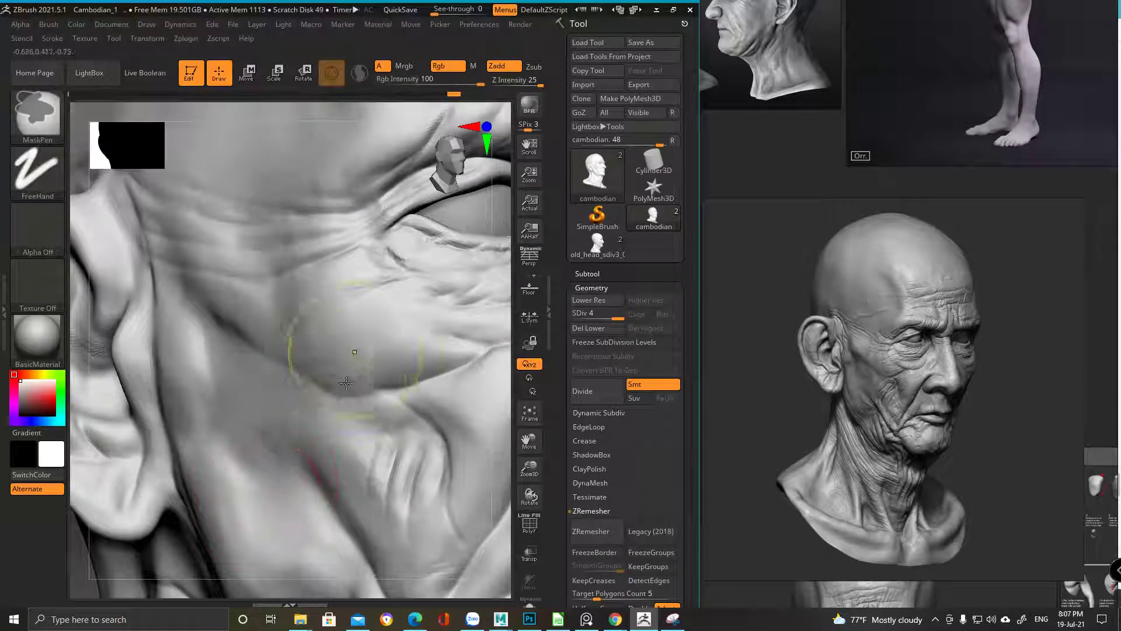
right_click_drag(308, 338, 405, 288)
key("space")
left_click_drag(364, 403, 328, 419)
Bring the close-up reference image forward and frame the sculpt's eye and cheek
left_click(873, 373)
scroll(872, 373, "up", 10)
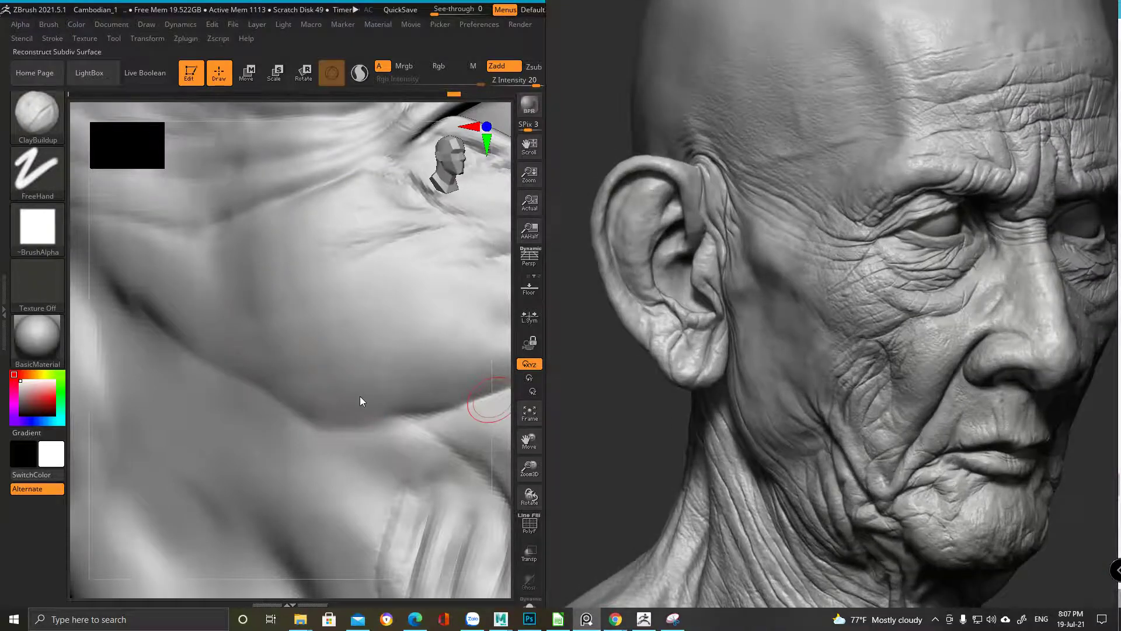
mouse_move(359, 401)
right_mouse_down()
mouse_move(327, 374)
mouse_move(350, 386)
mouse_move(409, 383)
mouse_move(392, 418)
mouse_move(412, 412)
mouse_move(390, 413)
right_mouse_up()
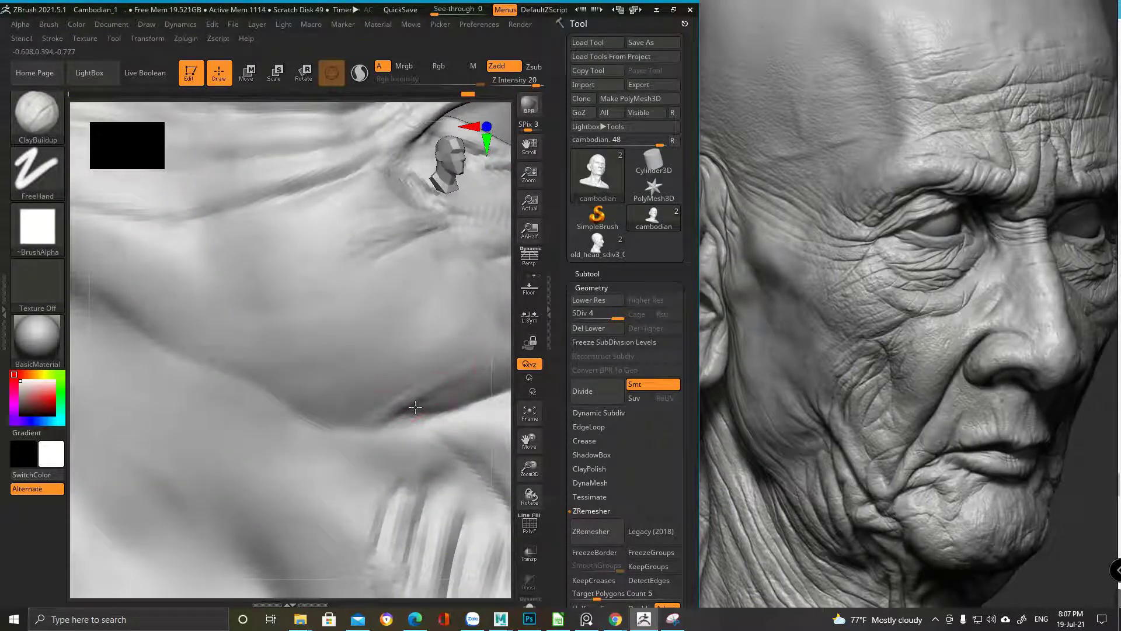
left_click_drag(476, 355, 427, 279, "alt")
left_click_drag(415, 322, 288, 335, "alt")
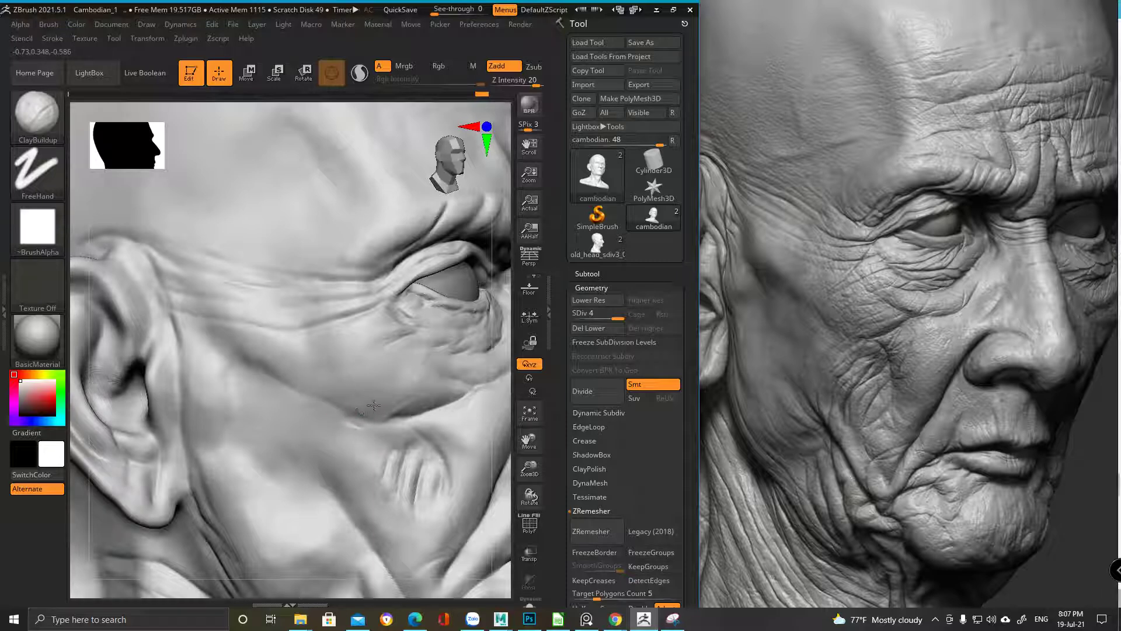
key("space")
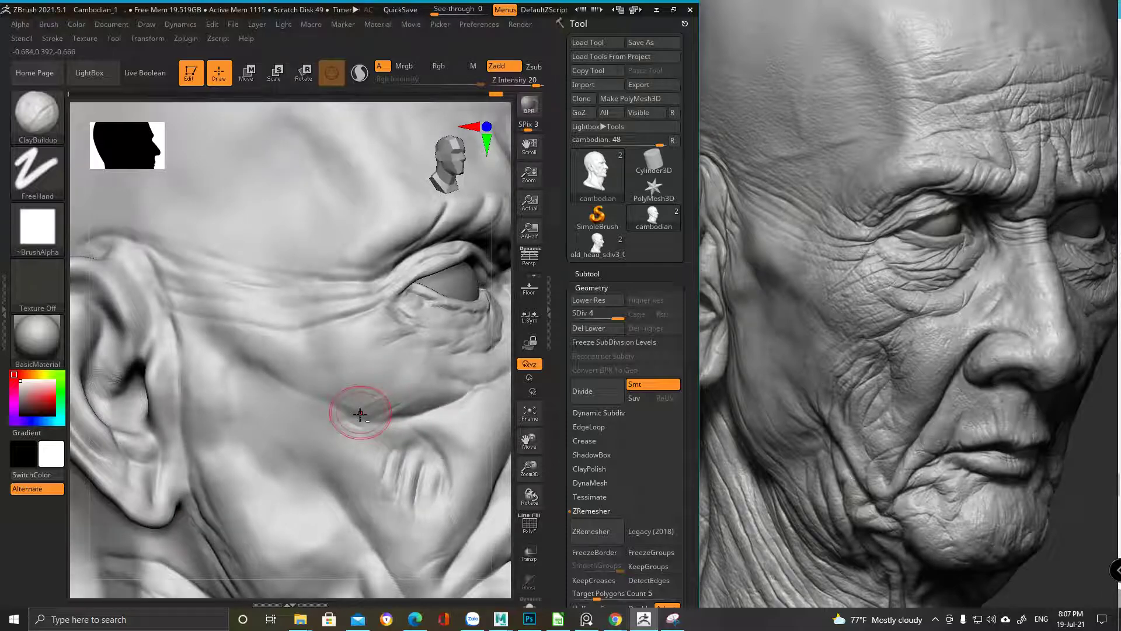
key("space")
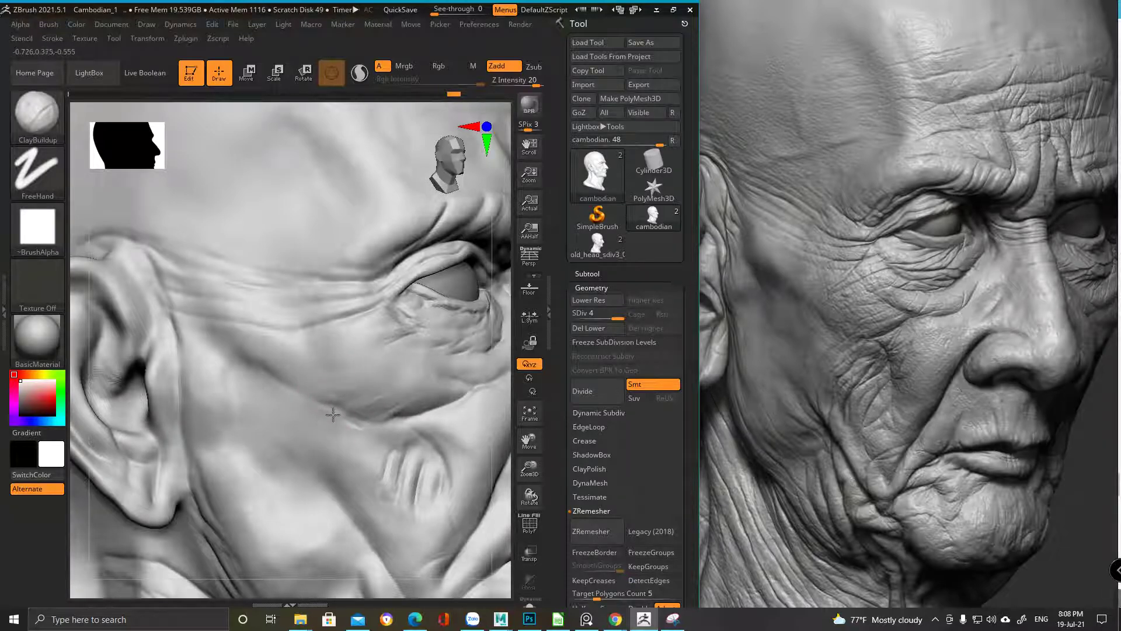
Build up the fleshy fold along the cheek crease, undoing and redoing one stroke
left_click_drag(335, 430, 358, 432)
key("f")
left_click_drag(280, 263, 275, 301)
key("space")
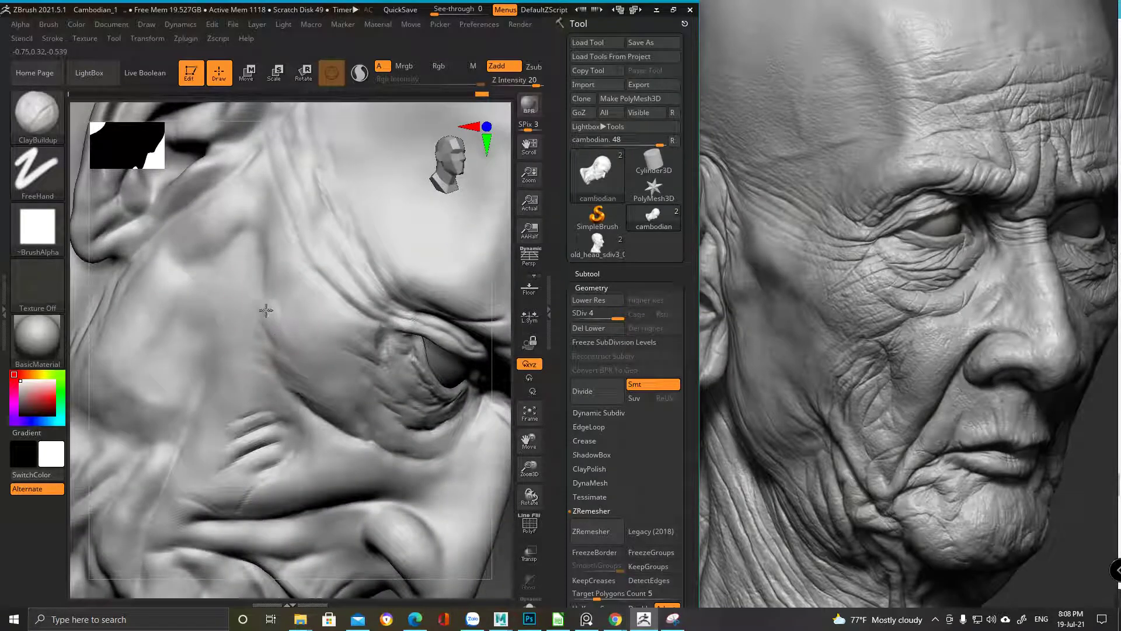
mouse_move(284, 318)
left_mouse_down()
mouse_move(263, 190)
mouse_move(292, 260)
mouse_move(290, 348)
mouse_move(298, 299)
mouse_move(290, 321)
mouse_move(261, 283)
mouse_move(322, 365)
mouse_move(299, 378)
mouse_move(280, 350)
mouse_move(331, 394)
left_mouse_up()
key("ctrl+z")
key("ctrl+z")
key("ctrl+z")
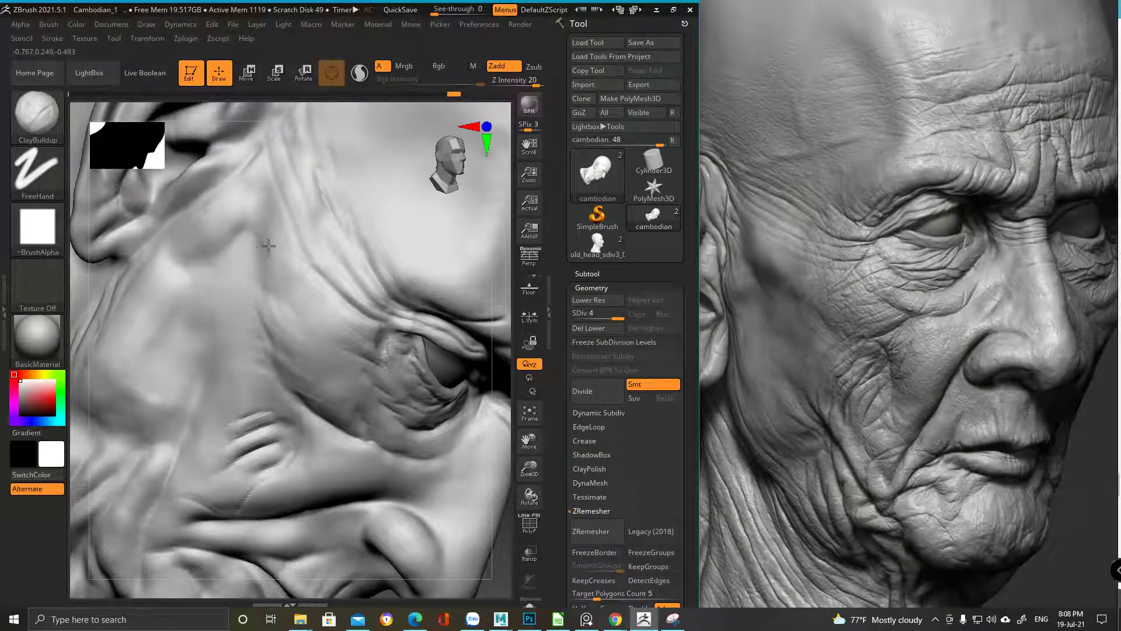
mouse_move(263, 255)
left_mouse_down()
mouse_move(243, 213)
mouse_move(266, 269)
left_mouse_up()
mouse_move(293, 277)
left_mouse_down()
mouse_move(352, 319)
mouse_move(346, 338)
mouse_move(308, 337)
left_mouse_up()
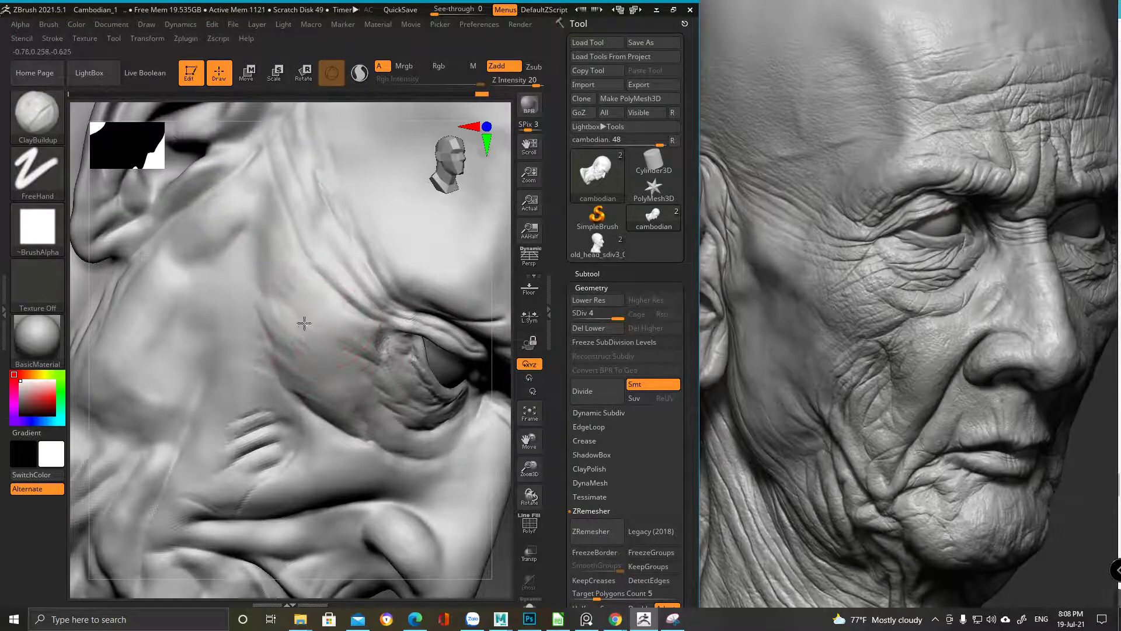
Select DamStandard (B, D, S) and zoom in on the side of the face
key("b")
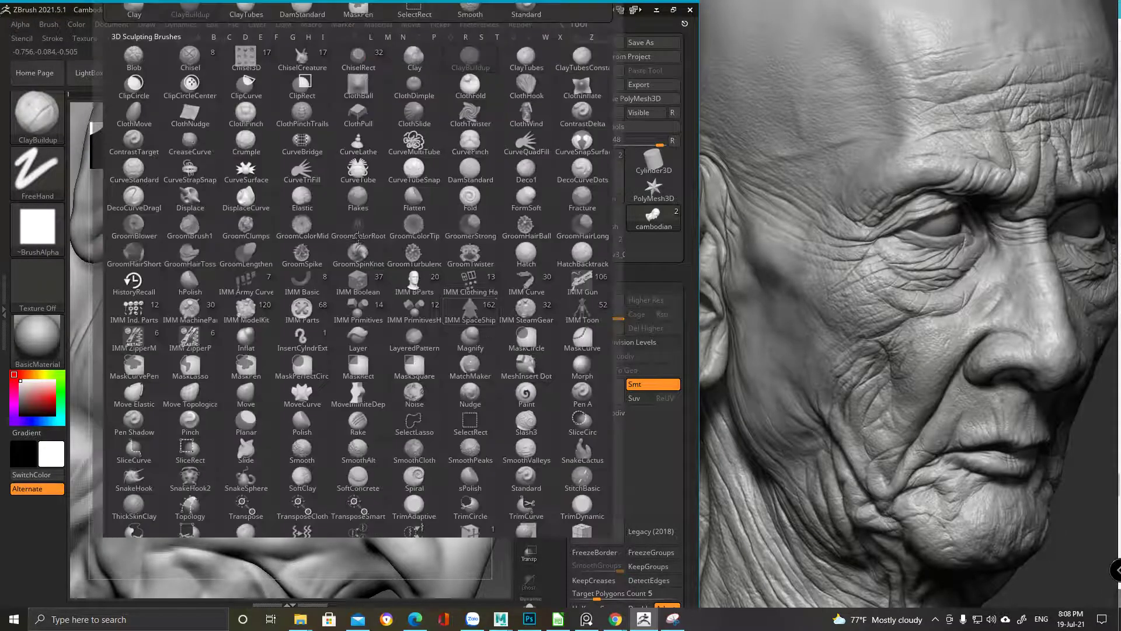
key("d")
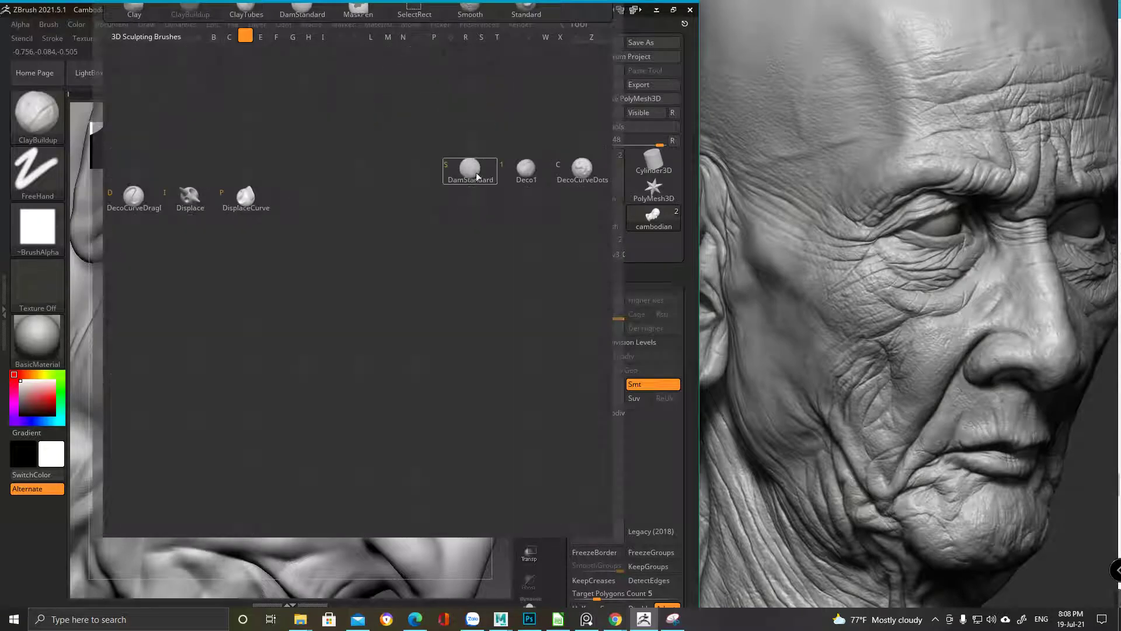
key("s")
key("space")
mouse_move(280, 270)
right_mouse_down("ctrl")
mouse_move(291, 220)
mouse_move(344, 243)
mouse_move(325, 205)
mouse_move(319, 234)
right_mouse_up("ctrl")
left_click_drag(345, 269, 319, 248)
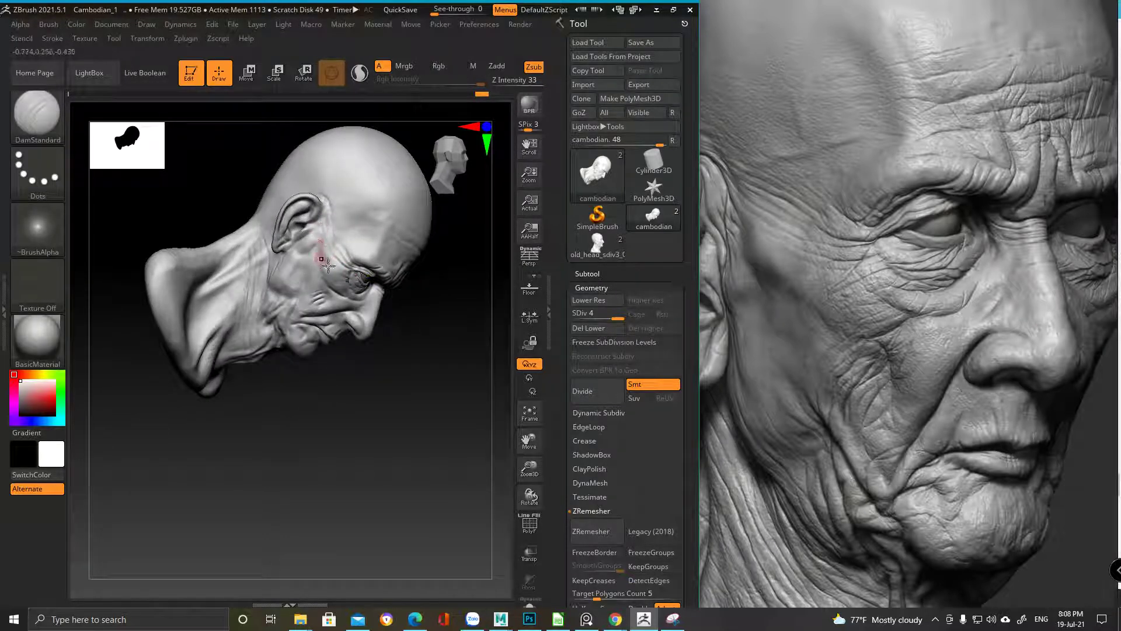
right_click_drag(320, 260, 313, 319, "ctrl")
Carve short creases on the cheek below the ear and down the cheek
left_click_drag(321, 313, 321, 345)
right_click_drag(326, 354, 307, 338, "ctrl")
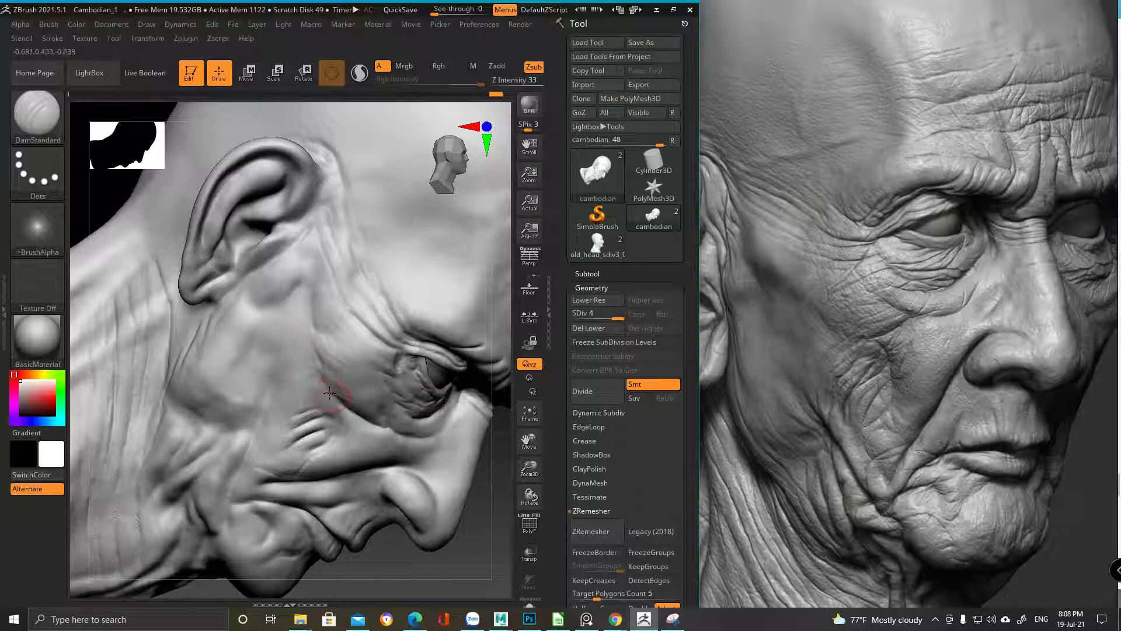
right_click_drag(376, 401, 365, 321, "ctrl")
left_click_drag(409, 363, 408, 372)
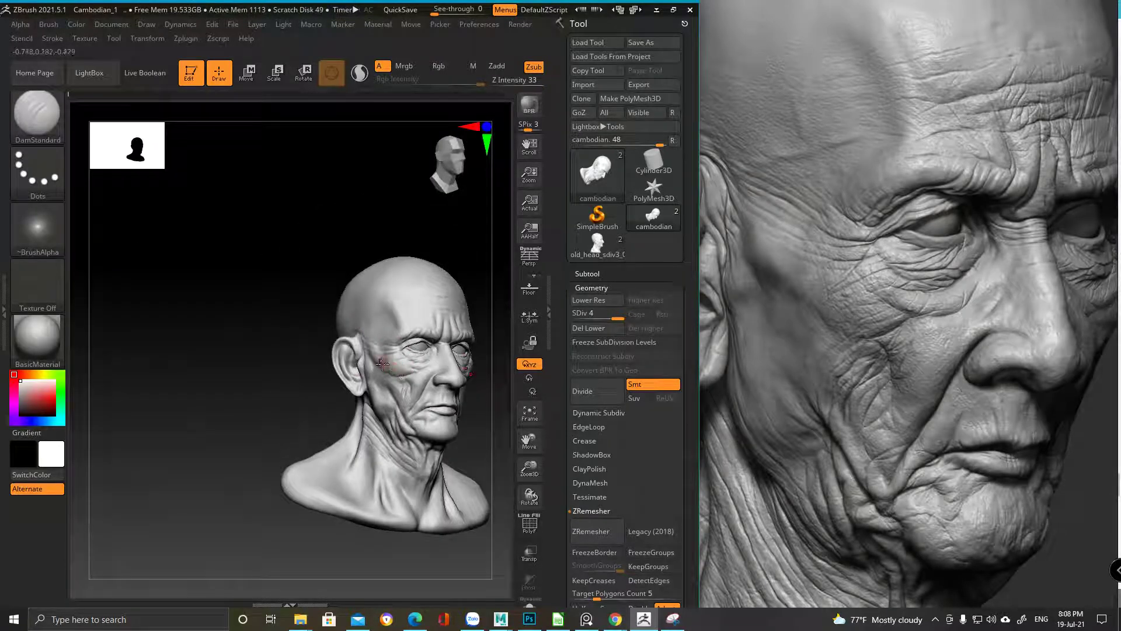
mouse_move(174, 407)
right_mouse_down()
mouse_move(303, 374)
mouse_move(387, 394)
mouse_move(277, 330)
right_mouse_up()
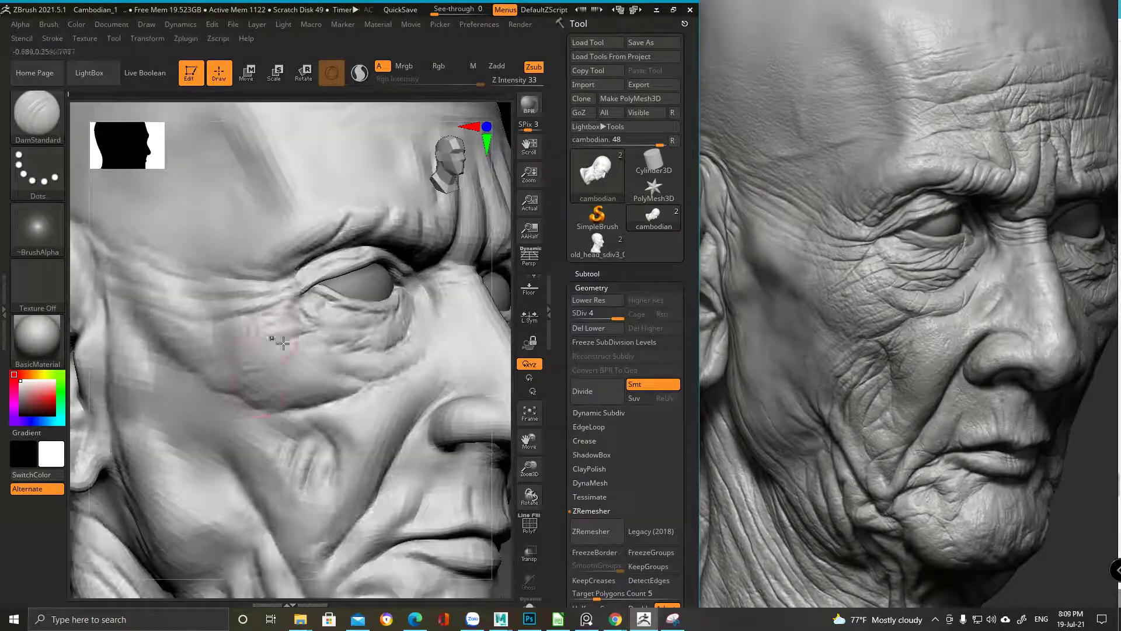
mouse_move(324, 392)
right_mouse_down("ctrl")
mouse_move(157, 320)
mouse_move(328, 316)
mouse_move(349, 455)
mouse_move(375, 430)
right_mouse_up("ctrl")
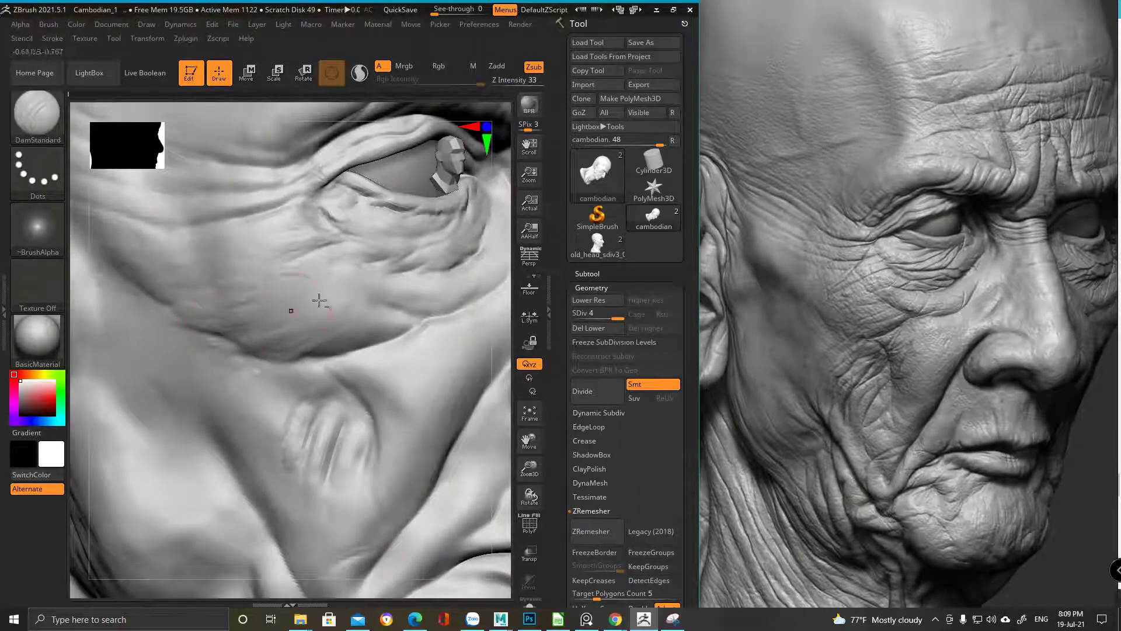
right_click_drag(318, 296, 426, 370)
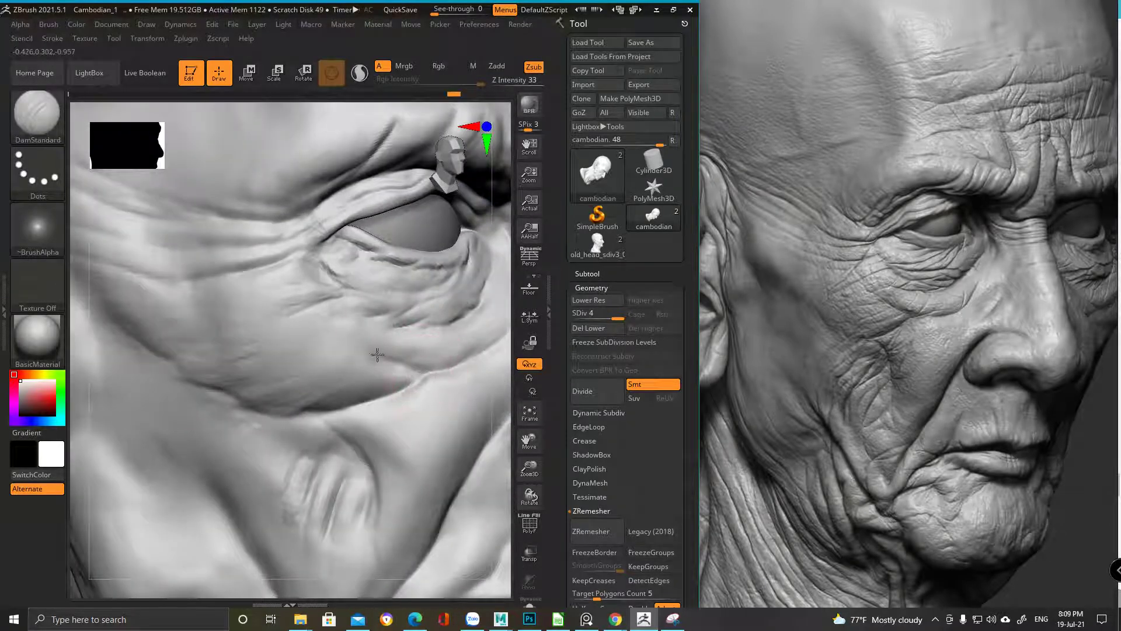
With a smaller brush, deepen the creases on the cheek below the eye
key("space")
left_click_drag(409, 357, 388, 357)
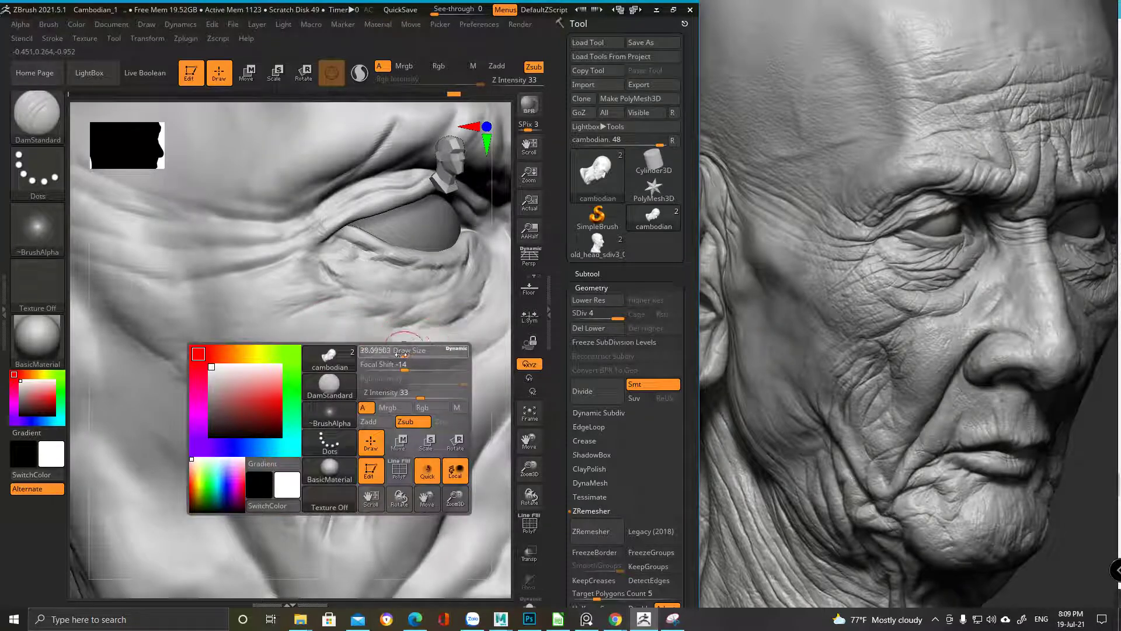
right_click_drag(371, 328, 296, 325, "ctrl")
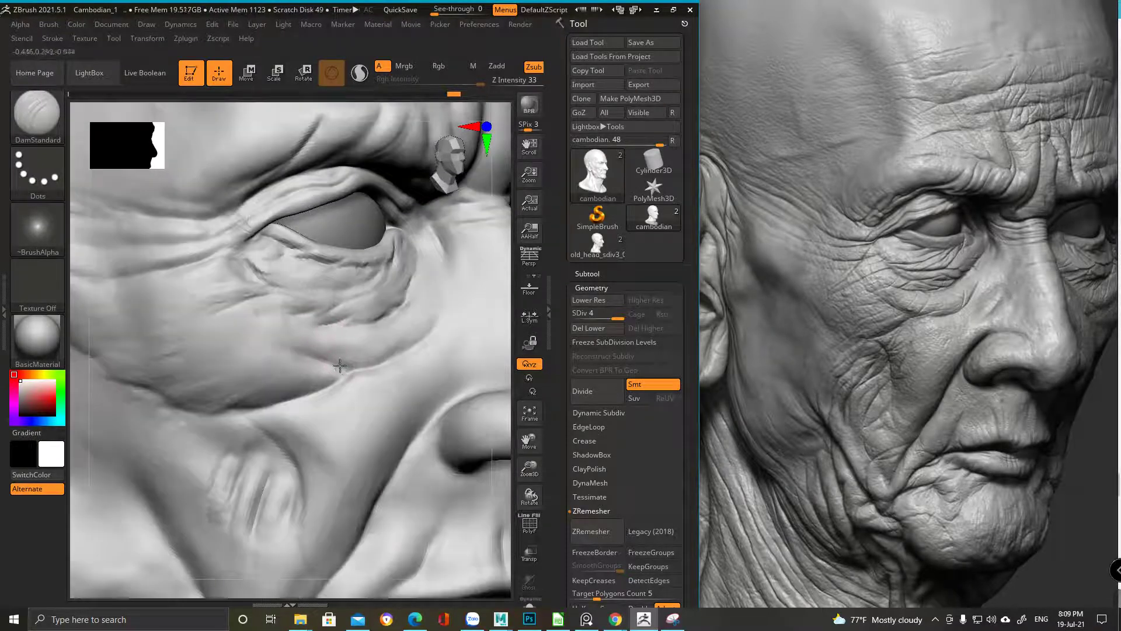
left_click_drag(339, 361, 370, 340)
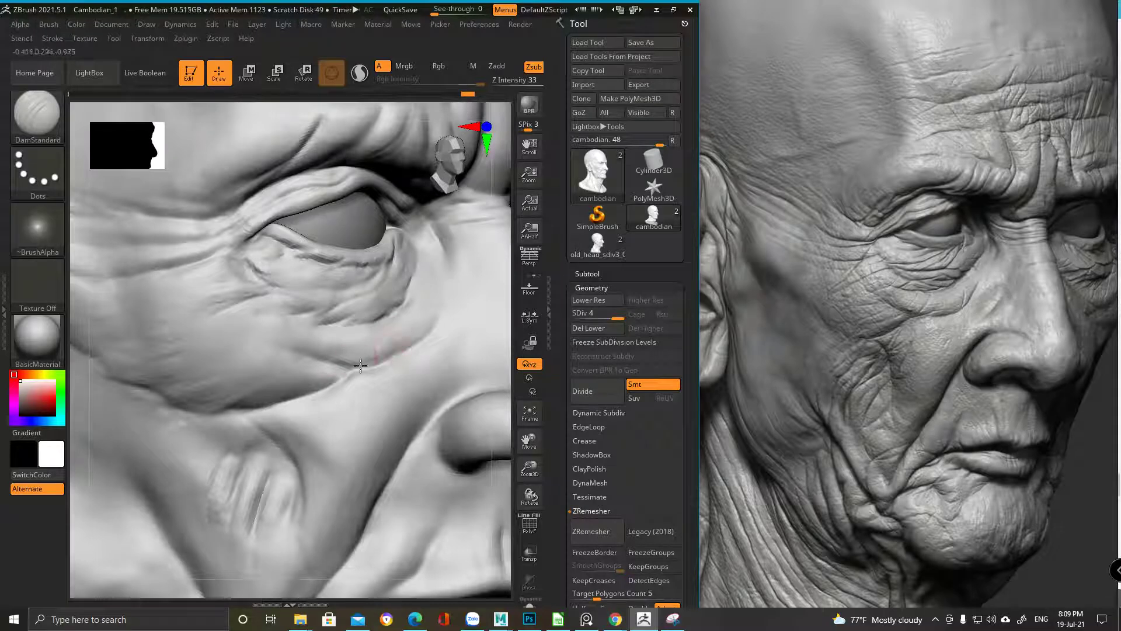
right_click_drag(438, 276, 293, 347)
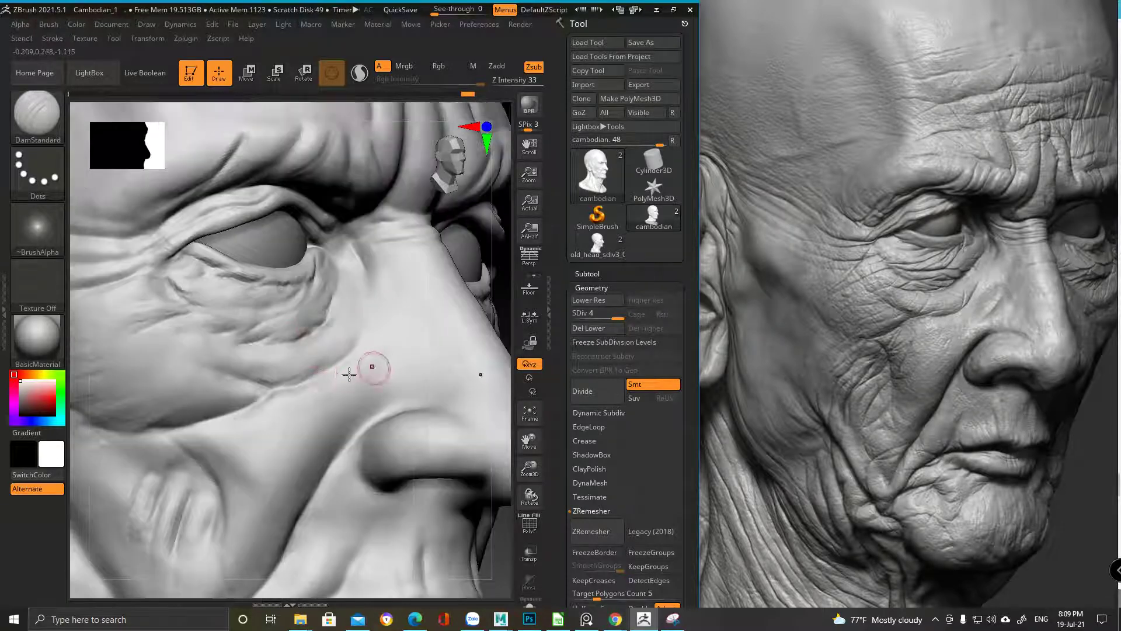
left_click_drag(350, 338, 371, 318)
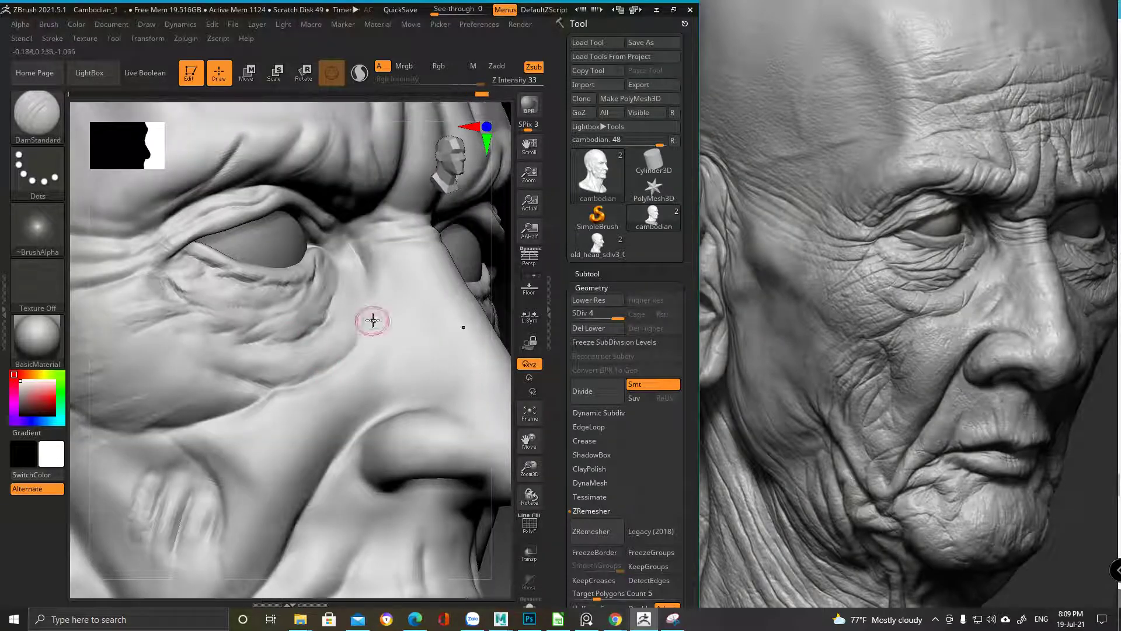
mouse_move(318, 388)
right_mouse_down()
mouse_move(331, 301)
mouse_move(431, 353)
mouse_move(389, 255)
right_mouse_up()
right_click(330, 301)
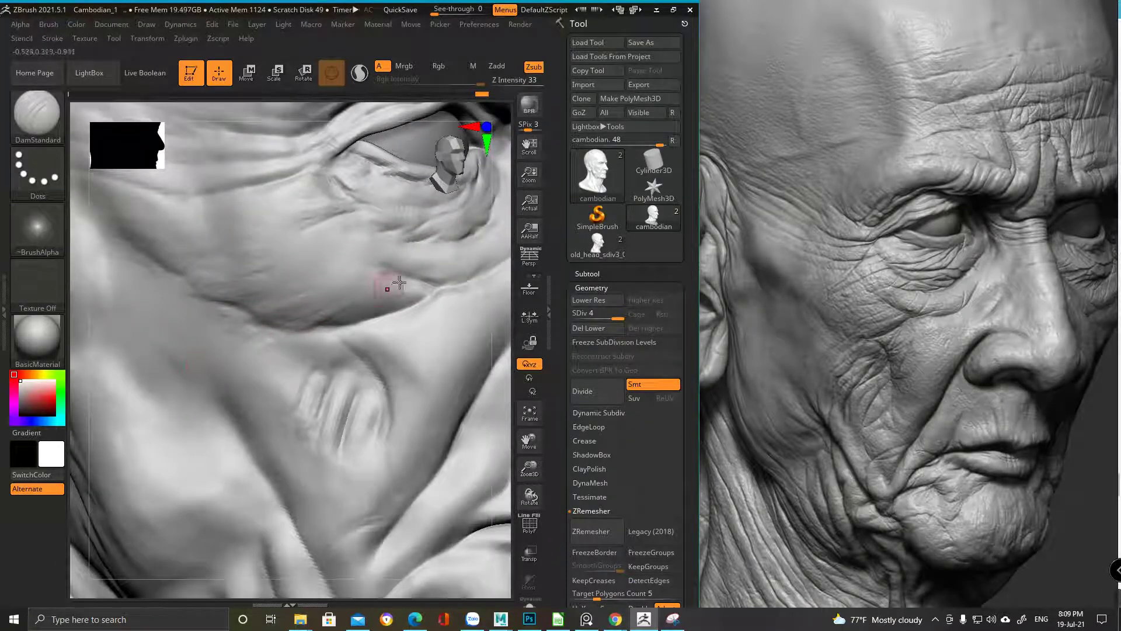
right_click_drag(351, 282, 351, 302)
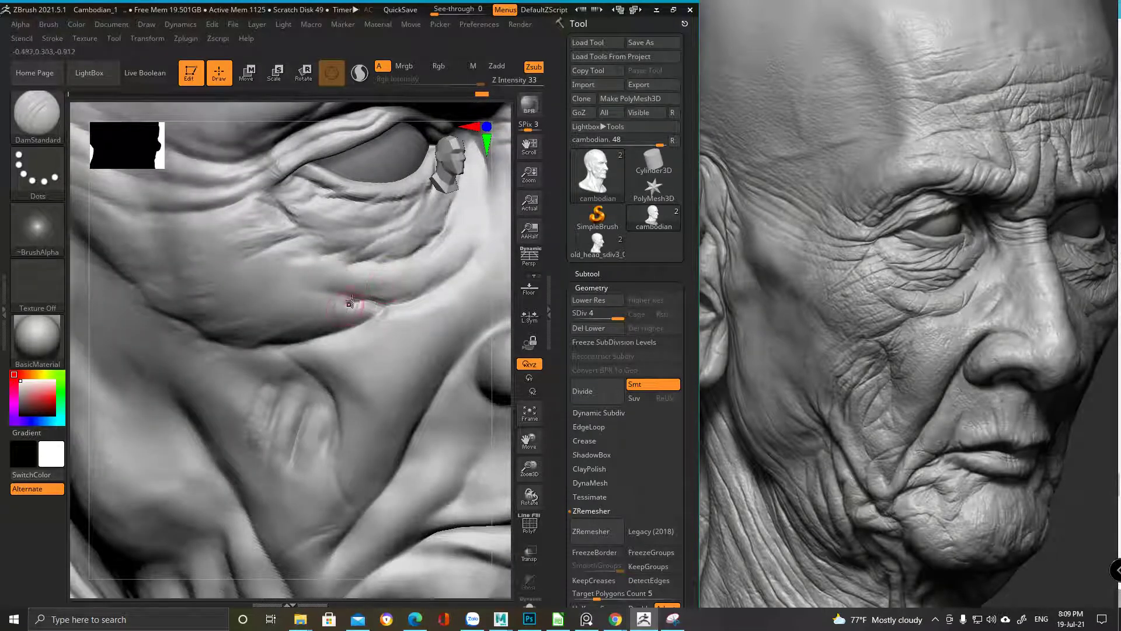
right_click_drag(253, 330, 303, 248)
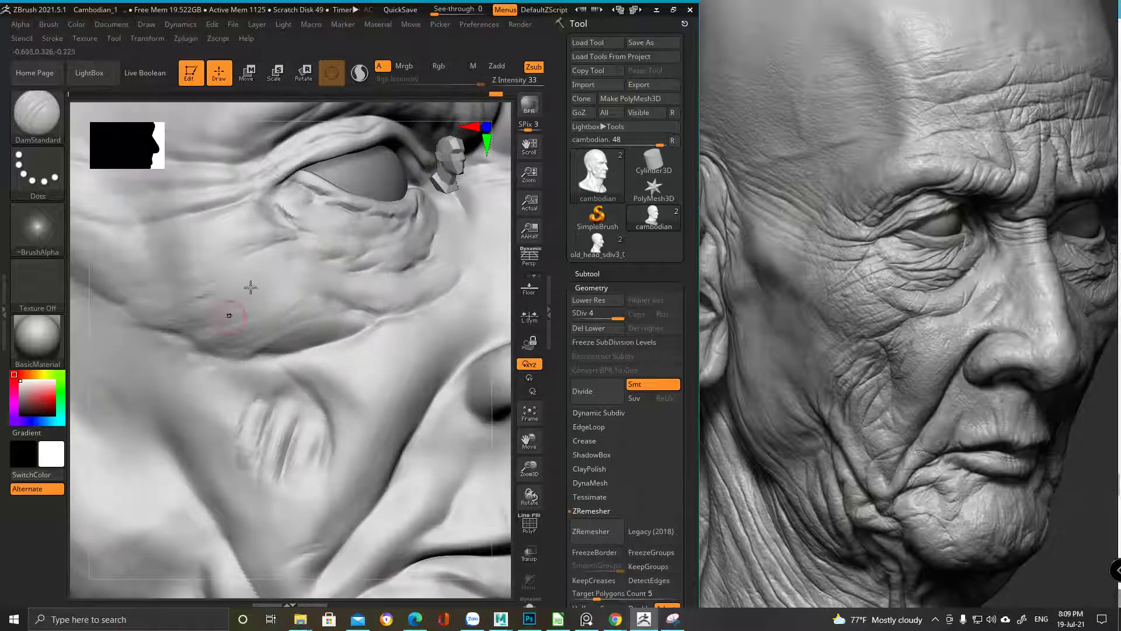
mouse_move(271, 212)
right_mouse_down()
mouse_move(250, 321)
mouse_move(302, 285)
mouse_move(286, 312)
right_mouse_up()
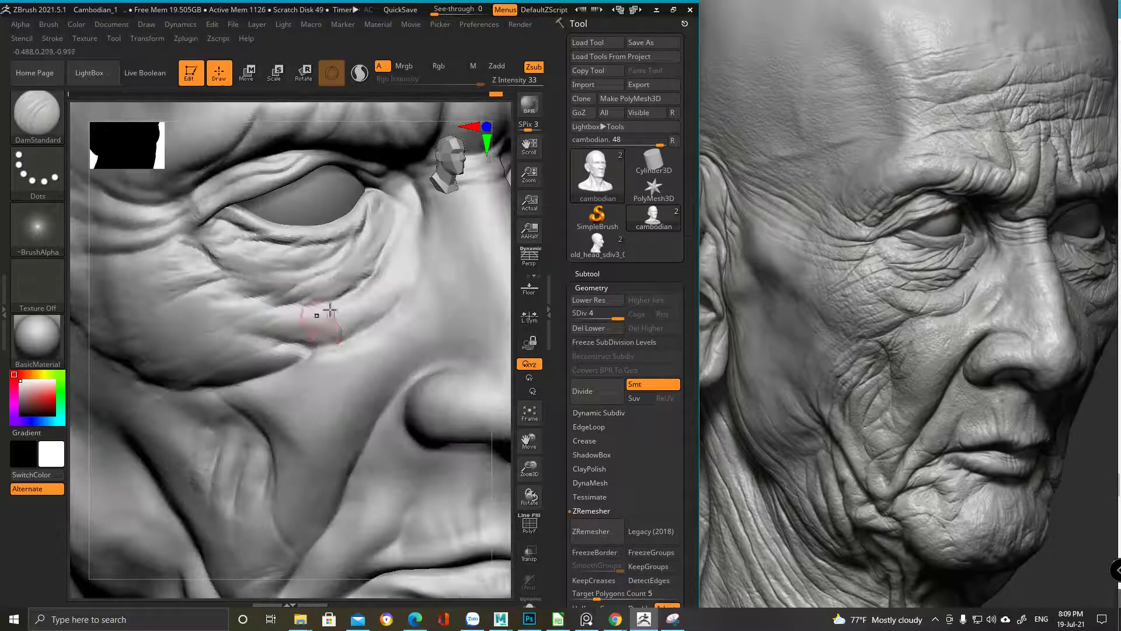
Replace the fine under-eye wrinkles with one light DamStandard stroke, then frame the whole head
key("ctrl+z")
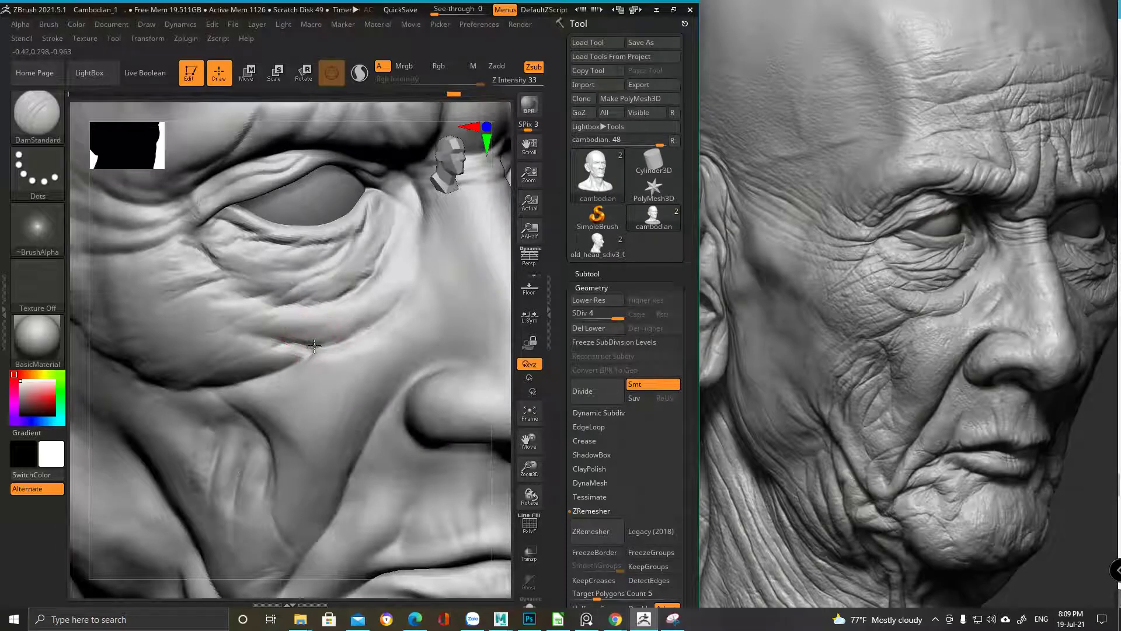
mouse_move(328, 303)
left_mouse_down()
mouse_move(314, 344)
mouse_move(325, 314)
left_mouse_up()
mouse_move(324, 305)
right_mouse_down()
mouse_move(324, 318)
mouse_move(240, 286)
mouse_move(290, 291)
mouse_move(330, 260)
right_mouse_up()
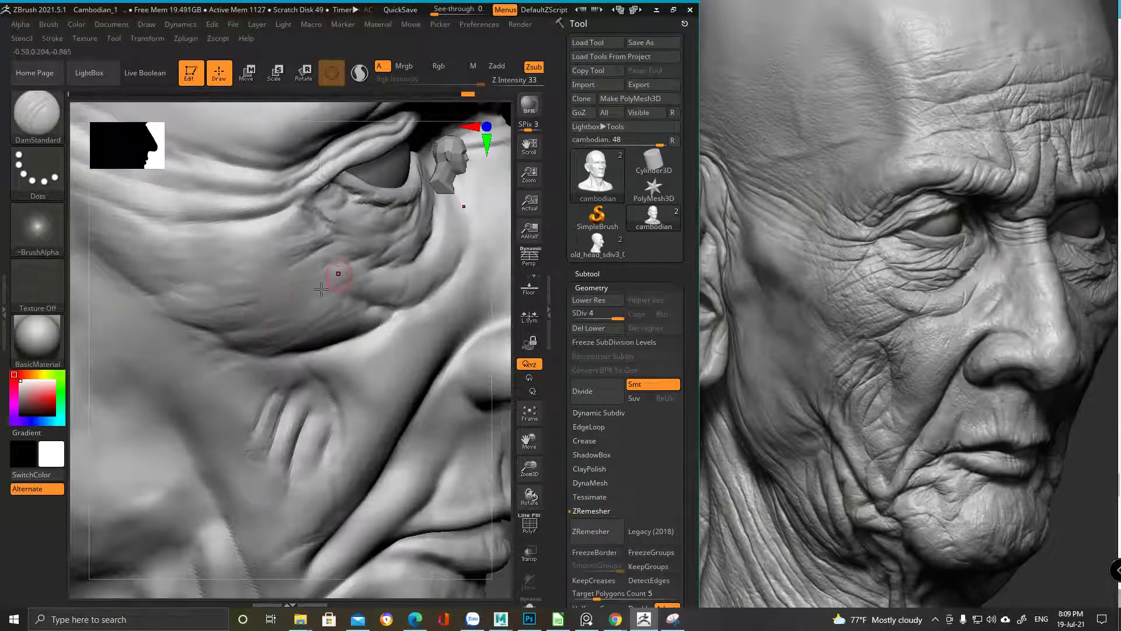
mouse_move(357, 188)
right_mouse_down()
mouse_move(337, 170)
mouse_move(325, 187)
mouse_move(314, 265)
mouse_move(275, 318)
right_mouse_up()
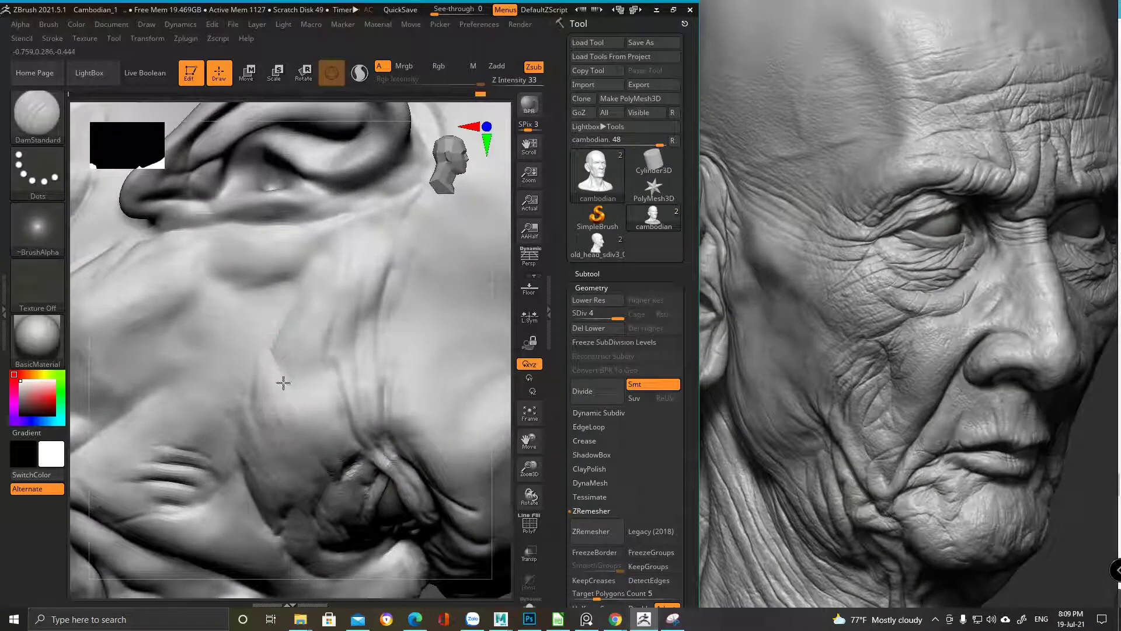
mouse_move(329, 409)
right_mouse_down()
mouse_move(208, 250)
mouse_move(278, 310)
mouse_move(356, 351)
mouse_move(260, 384)
mouse_move(307, 374)
right_mouse_up()
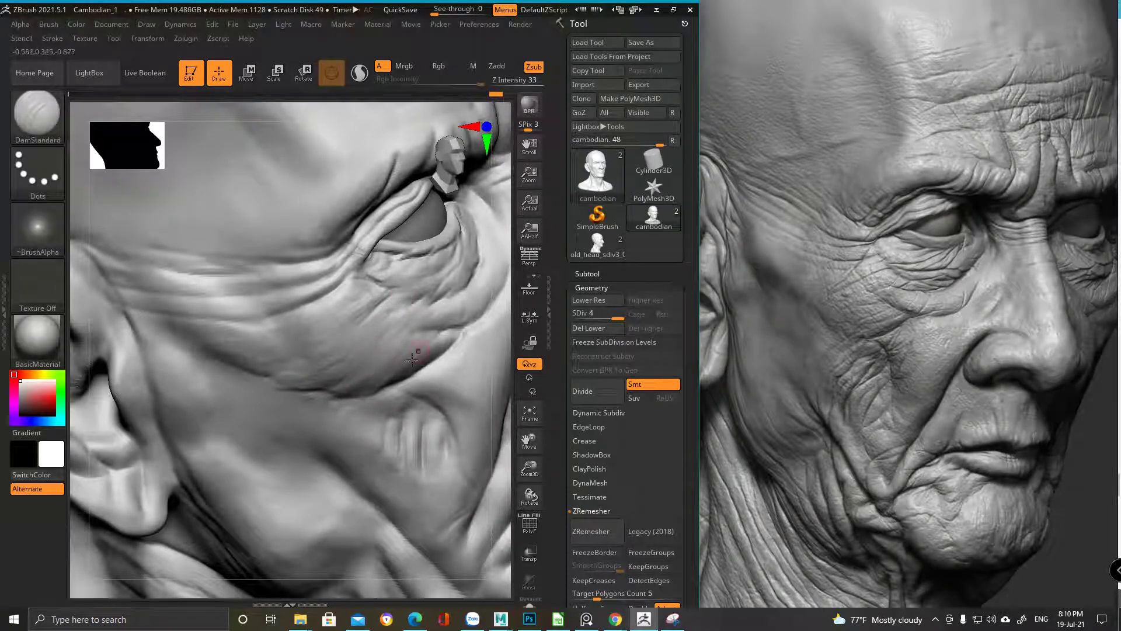
right_click_drag(411, 359, 387, 325)
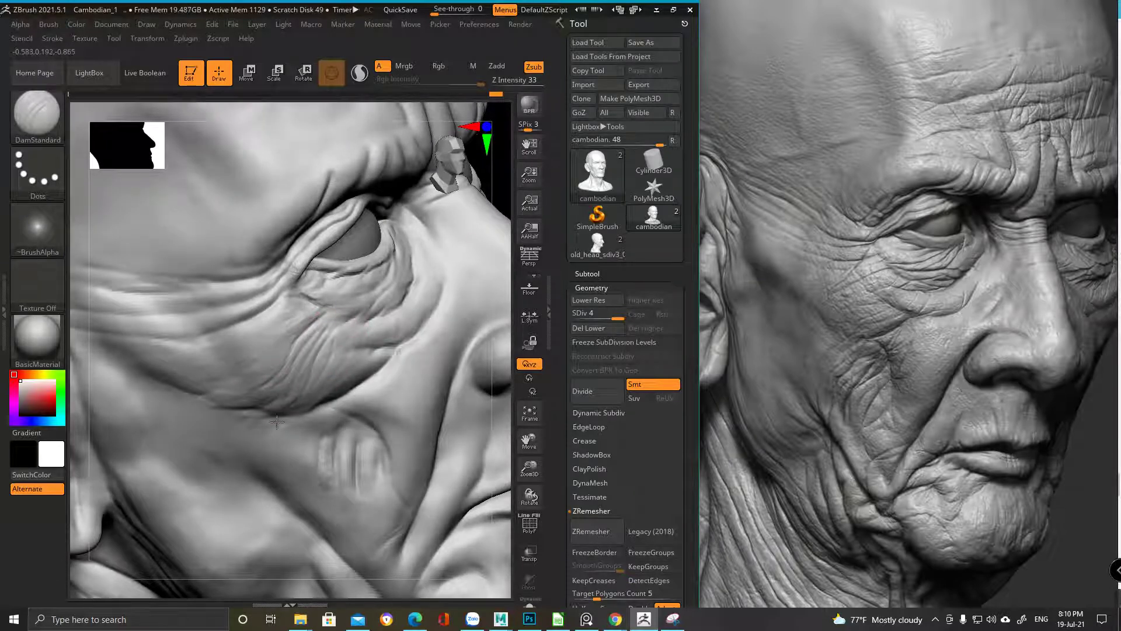
key("f")
mouse_move(354, 303)
right_mouse_down()
mouse_move(368, 327)
mouse_move(354, 316)
mouse_move(357, 300)
mouse_move(240, 324)
right_mouse_up()
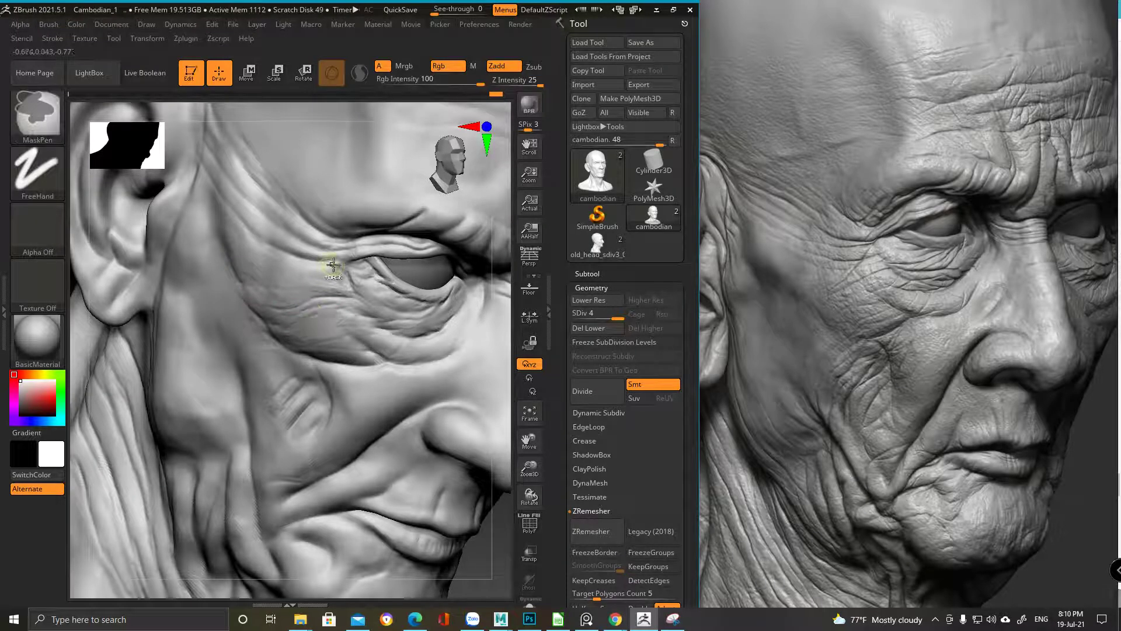
Frame the eye and nose in profile and add a small crease on the cheek
right_click_drag(353, 313, 314, 292)
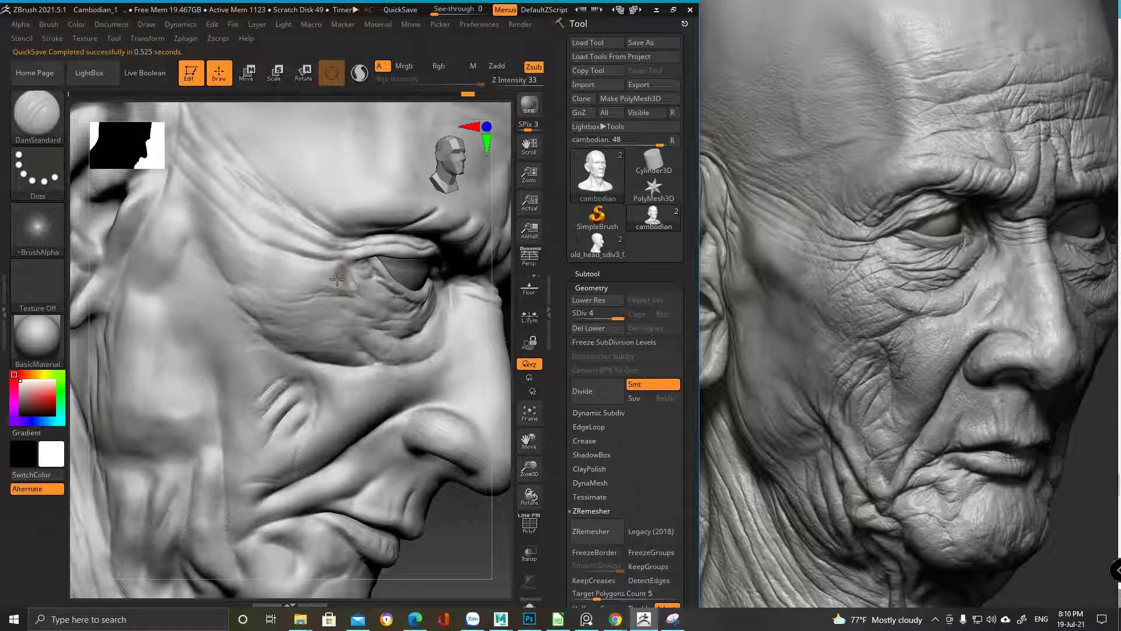
mouse_move(328, 279)
right_mouse_down()
mouse_move(347, 264)
mouse_move(301, 286)
mouse_move(344, 310)
mouse_move(305, 295)
mouse_move(327, 304)
mouse_move(345, 267)
mouse_move(377, 366)
mouse_move(401, 282)
mouse_move(318, 276)
mouse_move(315, 356)
mouse_move(343, 412)
right_mouse_up()
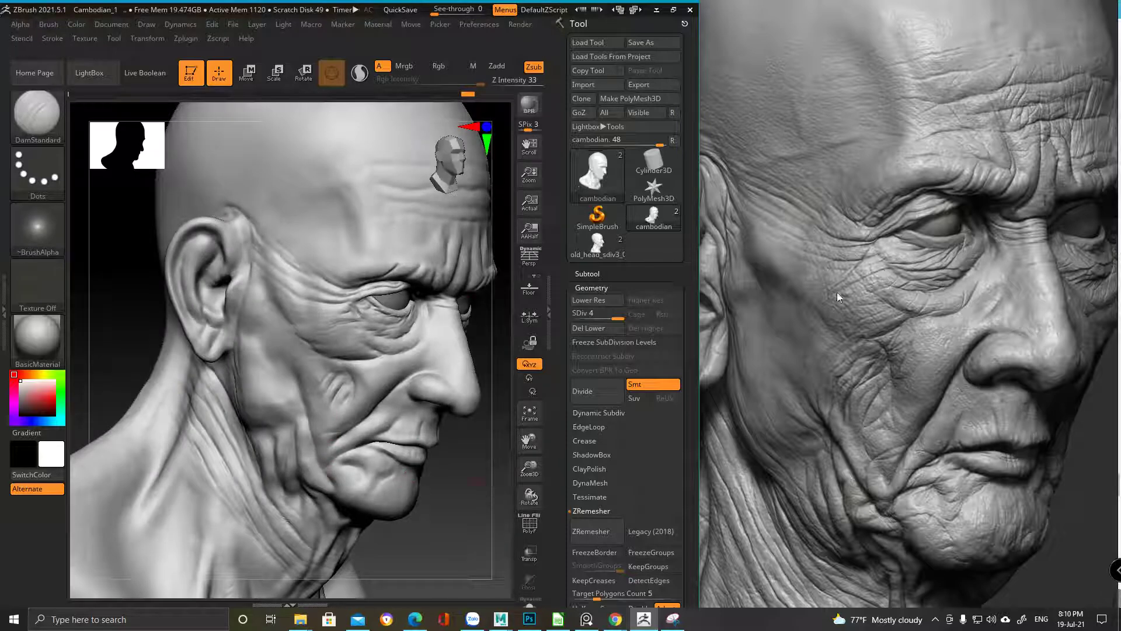
key("space")
right_click_drag(355, 318, 368, 268, "ctrl")
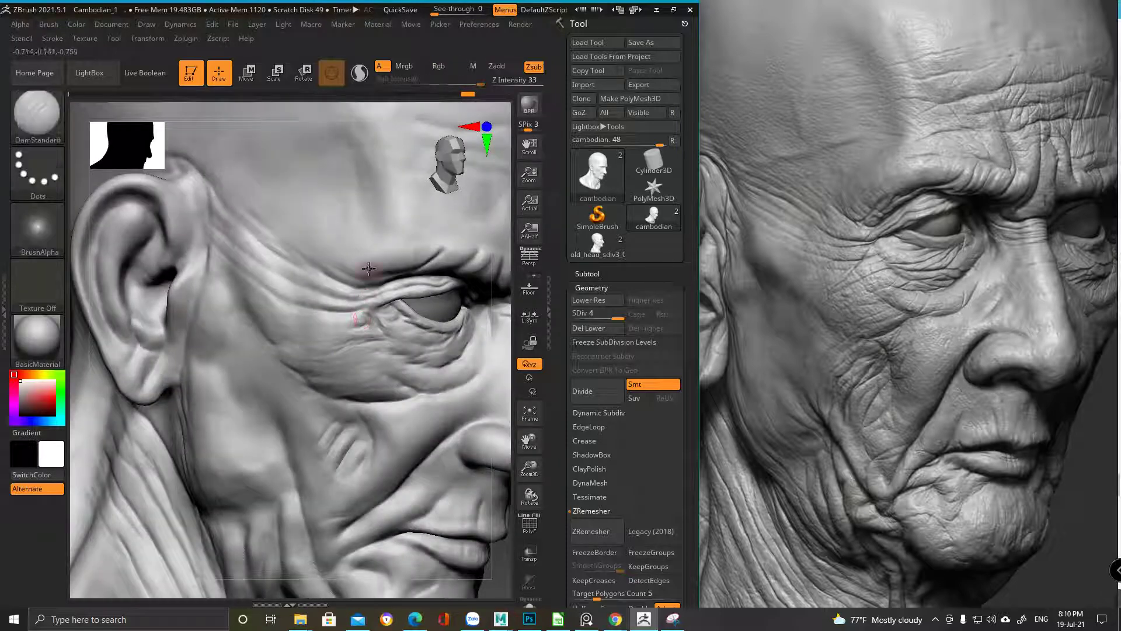
right_click_drag(359, 361, 329, 449, "ctrl")
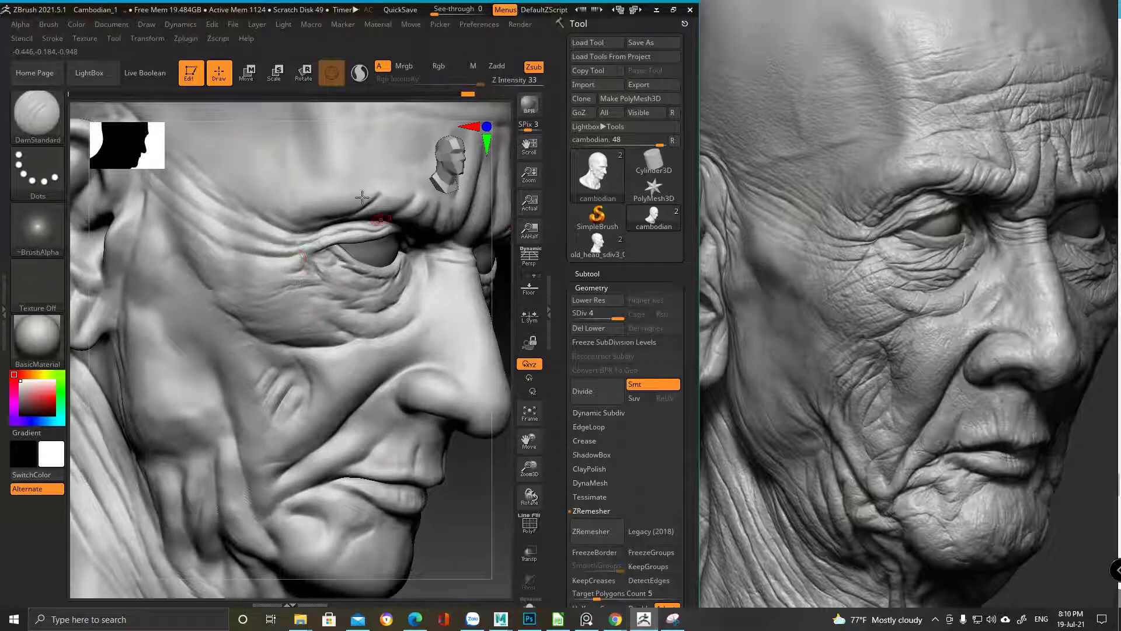
right_click_drag(403, 315, 386, 310, "alt")
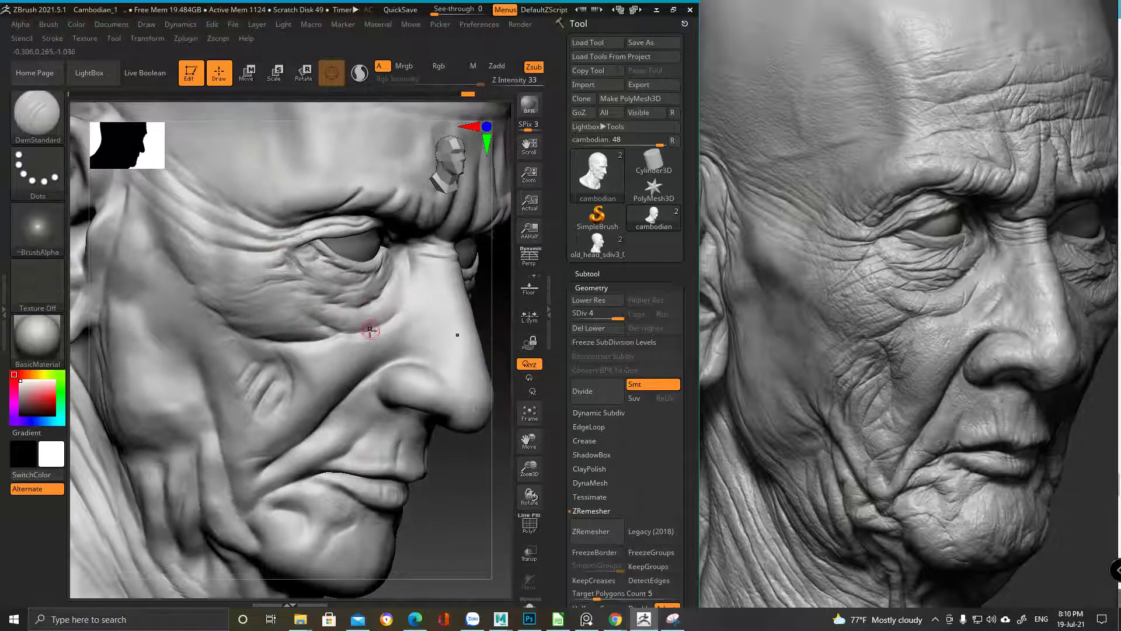
left_click_drag(387, 323, 383, 323)
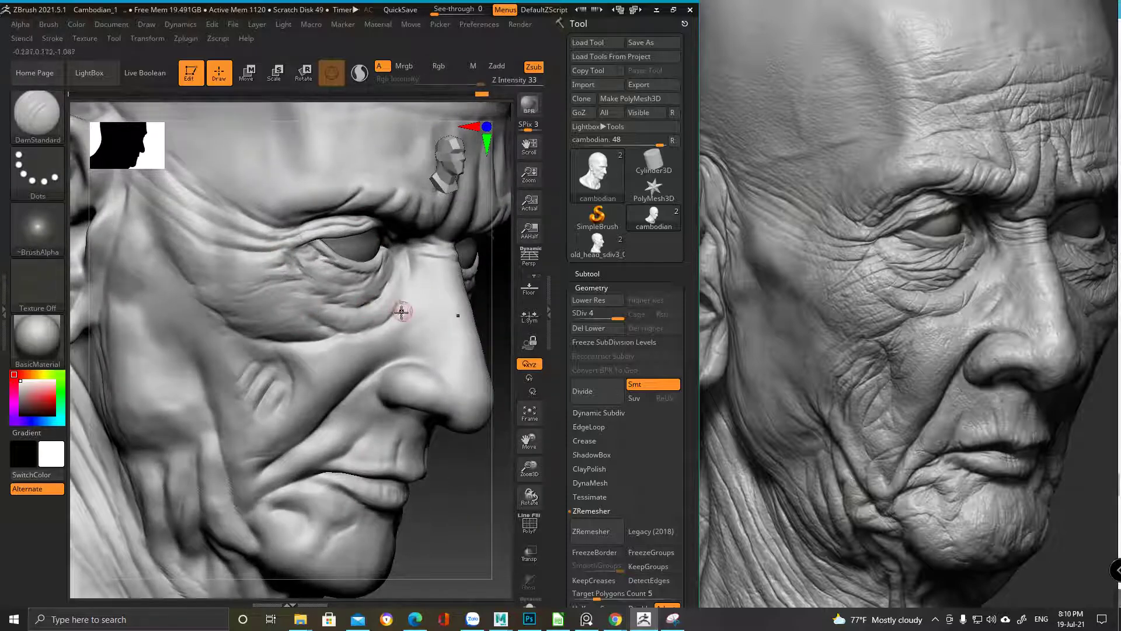
right_click_drag(376, 311, 270, 238, "ctrl")
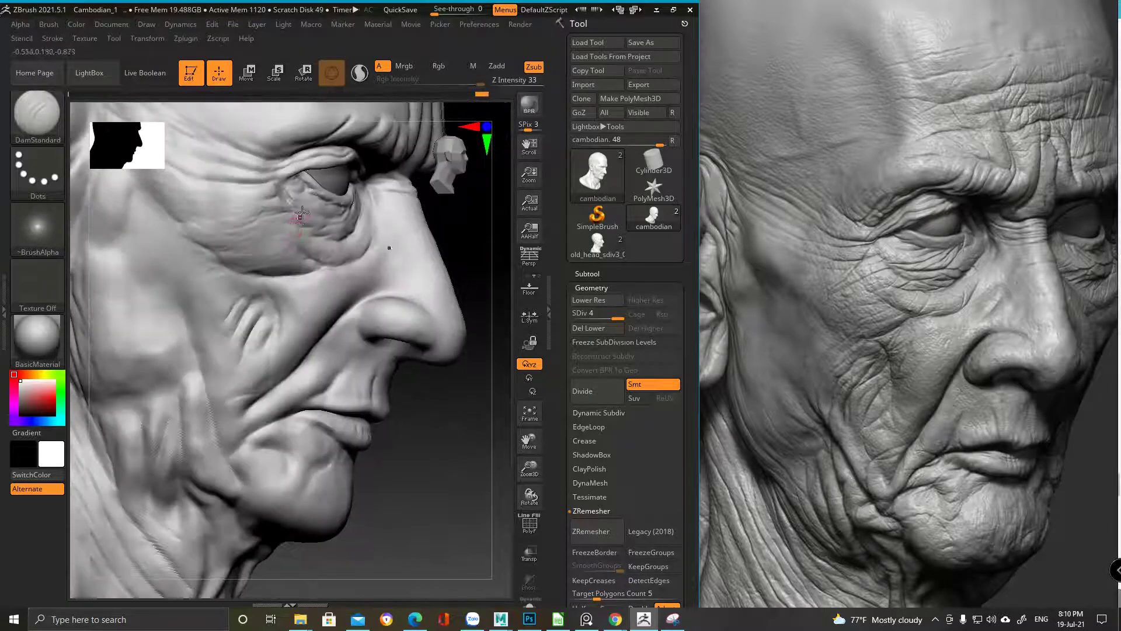
Select ClayBuildup and add a short build-up stroke on the brow
key("b")
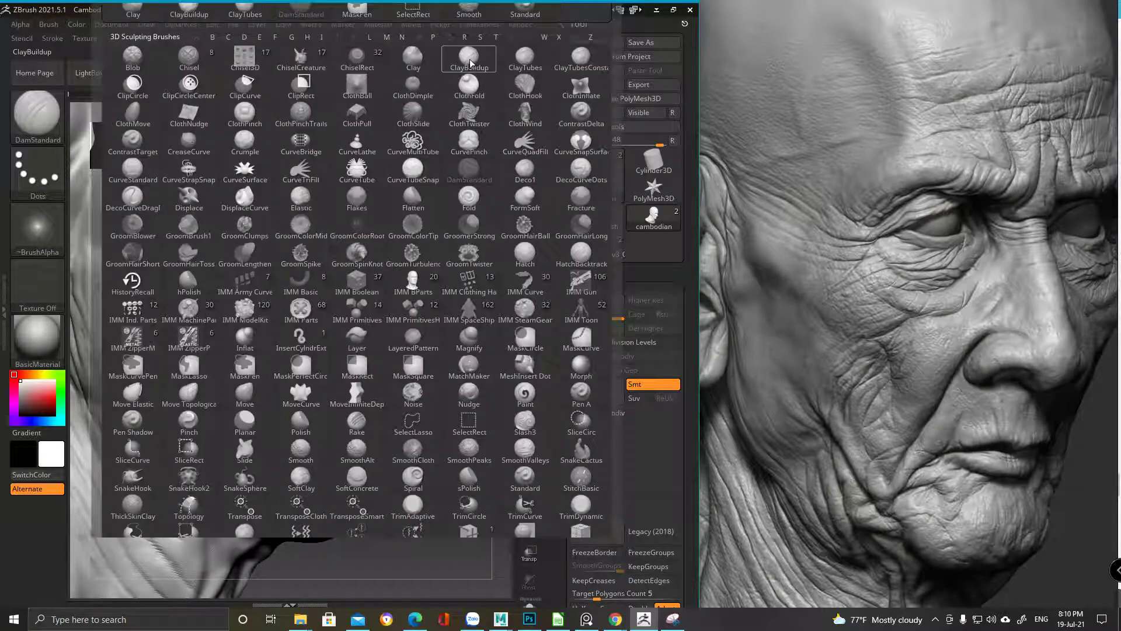
left_click(467, 64)
key("space")
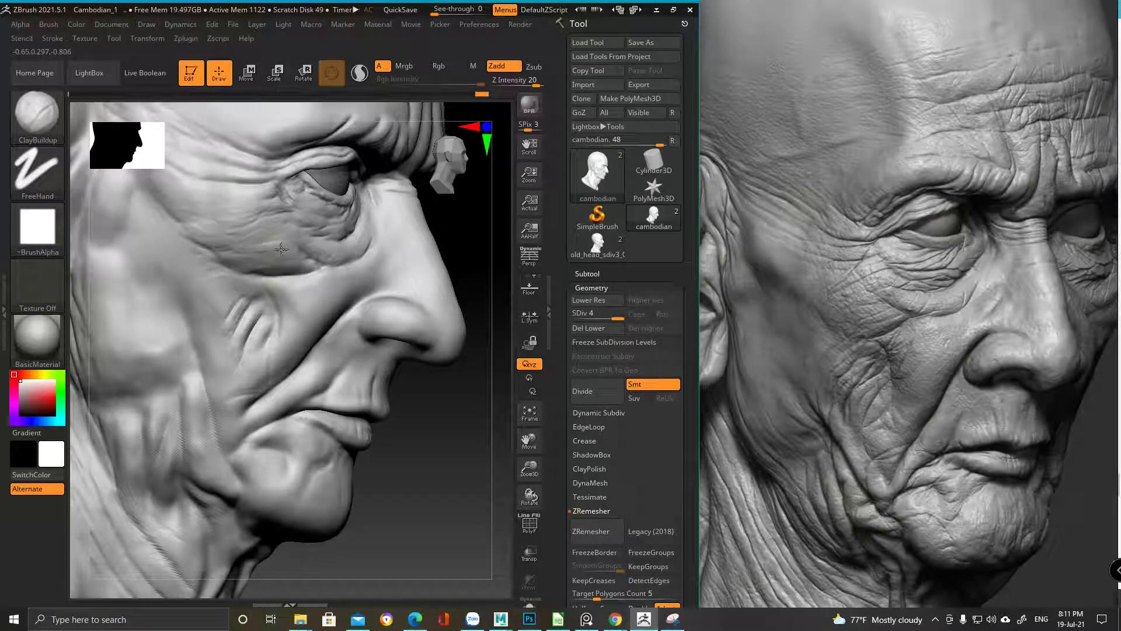
scroll(292, 245, "up", 5)
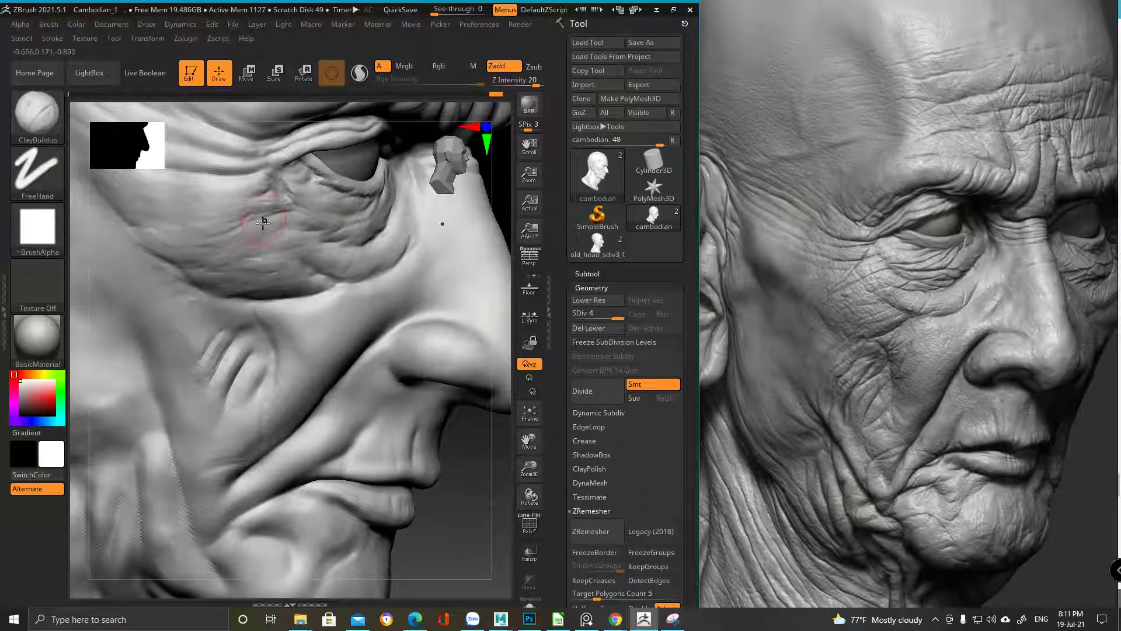
left_click_drag(191, 253, 184, 250)
mouse_move(259, 233)
right_mouse_down()
mouse_move(387, 320)
mouse_move(362, 310)
right_mouse_up()
scroll(361, 255, "up", 3)
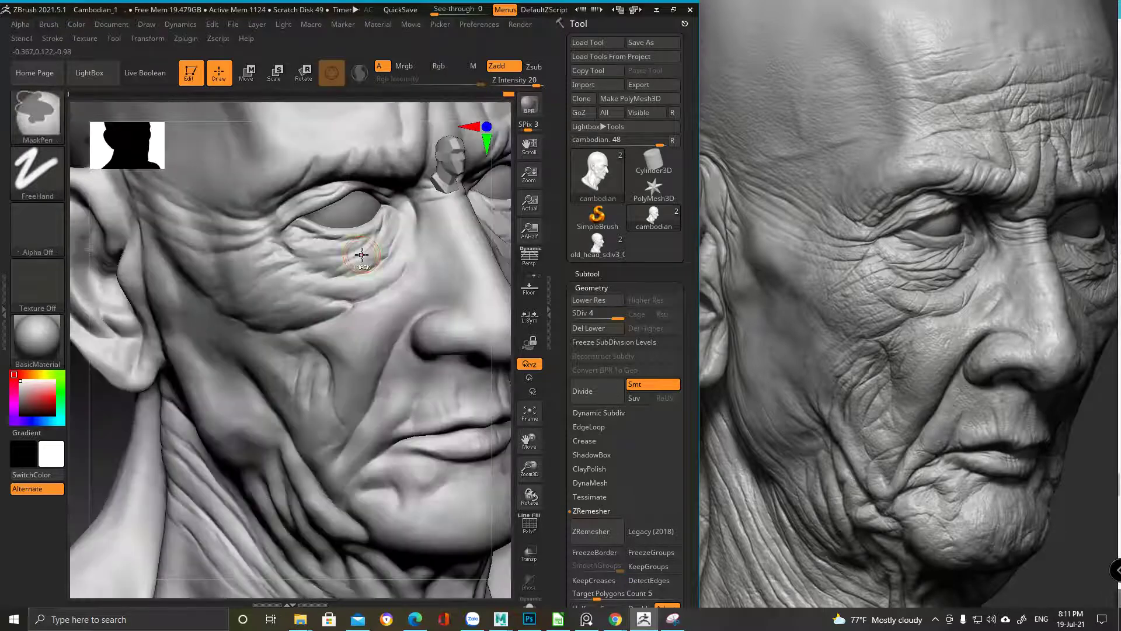
scroll(361, 255, "up", 3)
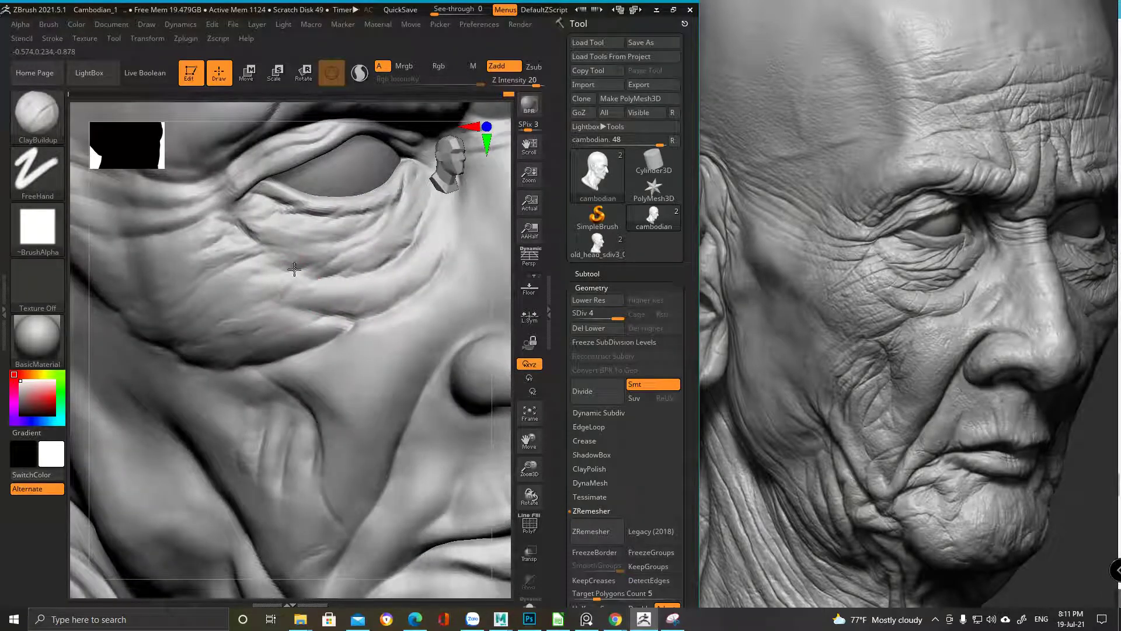
Soften the cheek wrinkles below the eye, then snap to a front close-up of the cheek
left_click_drag(268, 273, 246, 281, "shift")
mouse_move(272, 294)
right_mouse_down()
mouse_move(259, 281)
mouse_move(270, 306)
right_mouse_up()
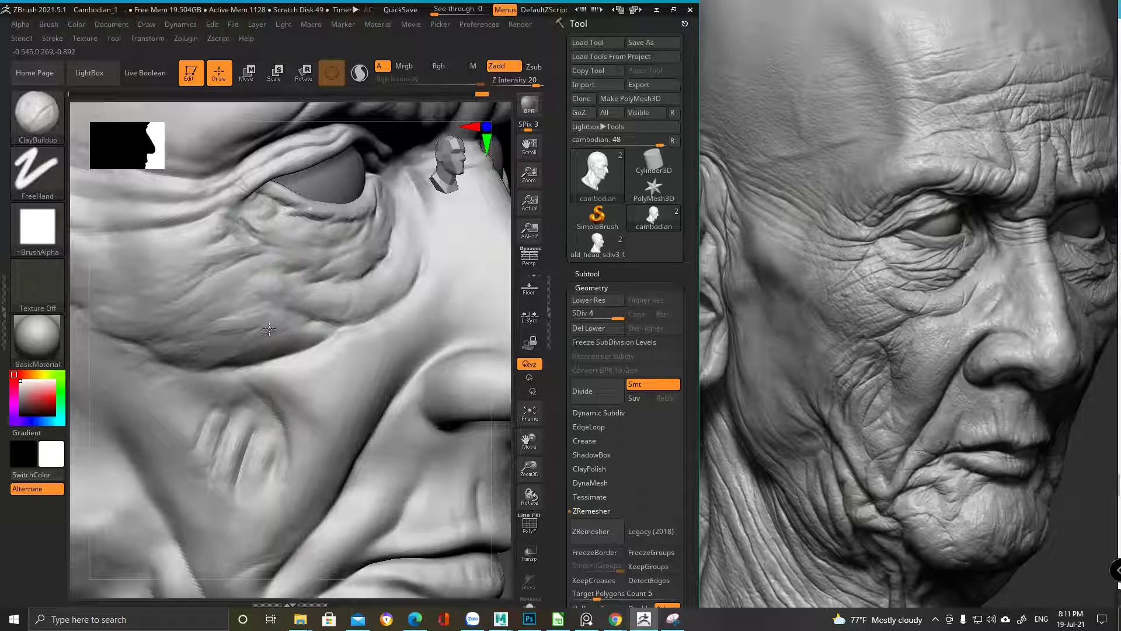
mouse_move(276, 338)
right_mouse_down("ctrl")
mouse_move(385, 348)
mouse_move(353, 328)
mouse_move(350, 338)
mouse_move(271, 326)
mouse_move(313, 263)
mouse_move(326, 343)
right_mouse_up("ctrl")
key("ctrl")
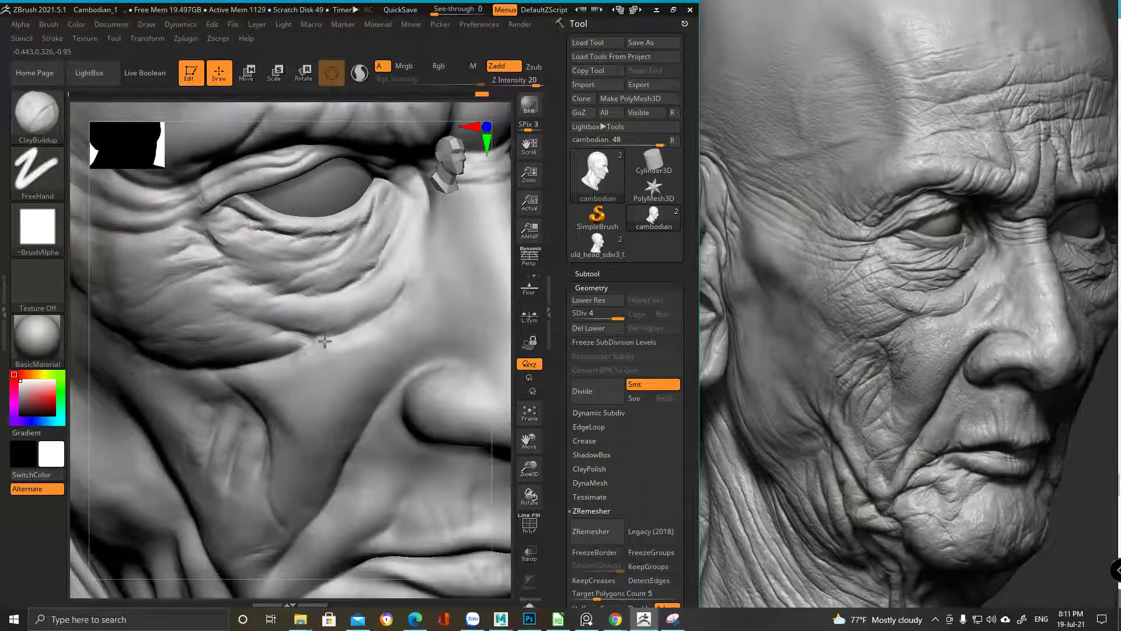
mouse_move(316, 358)
right_mouse_down("ctrl")
mouse_move(311, 313)
mouse_move(318, 358)
mouse_move(325, 345)
mouse_move(343, 350)
right_mouse_up("ctrl")
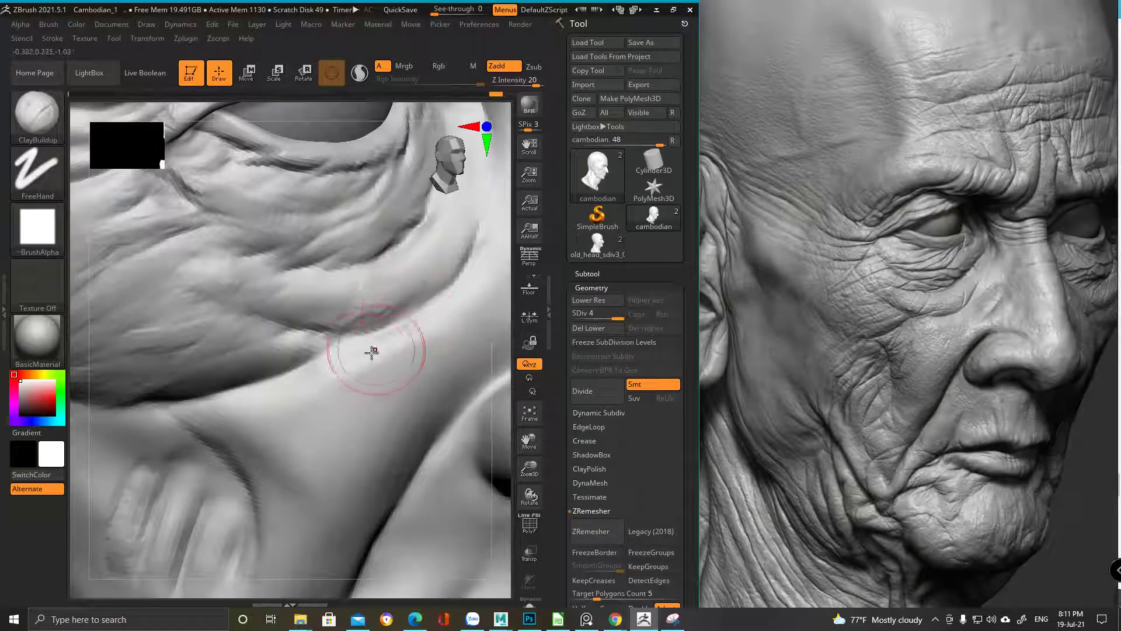
mouse_move(346, 371)
right_mouse_down("ctrl")
mouse_move(148, 412)
mouse_move(192, 374)
right_mouse_up("ctrl")
Build up, smooth and reshape the rough cheek patch beside the nasal fold
left_click_drag(266, 411, 292, 394)
right_click_drag(292, 395, 244, 501)
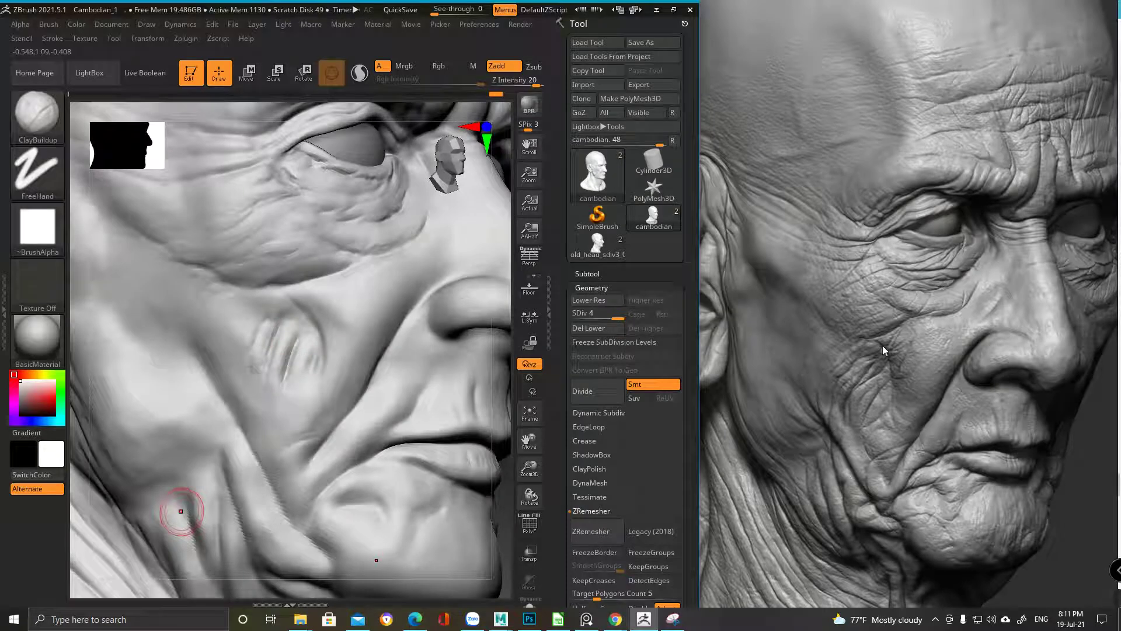
mouse_move(263, 328)
right_mouse_down()
mouse_move(301, 326)
mouse_move(178, 467)
right_mouse_up()
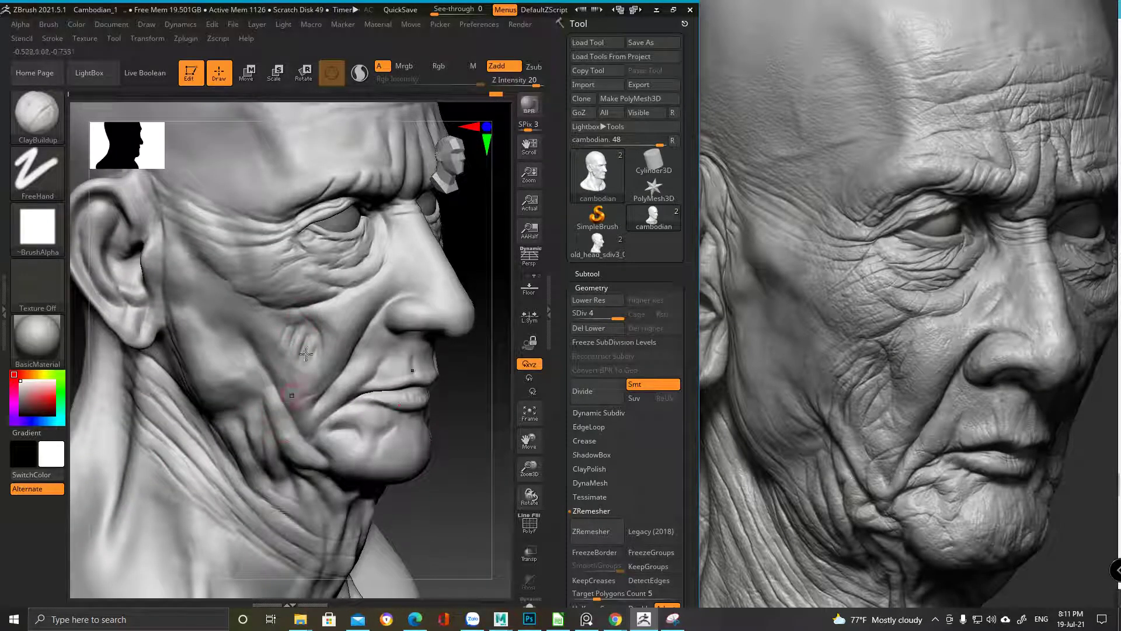
mouse_move(300, 338)
right_mouse_down("ctrl")
mouse_move(288, 488)
mouse_move(303, 234)
mouse_move(318, 356)
mouse_move(292, 321)
mouse_move(293, 356)
right_mouse_up("ctrl")
key("space")
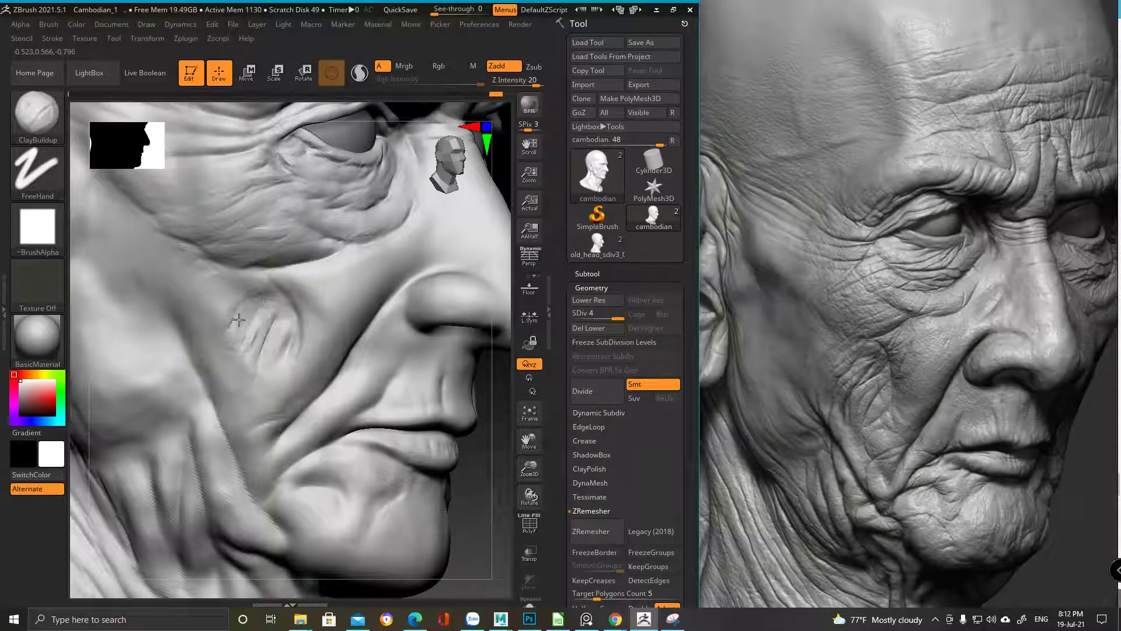
right_click_drag(256, 379, 287, 306)
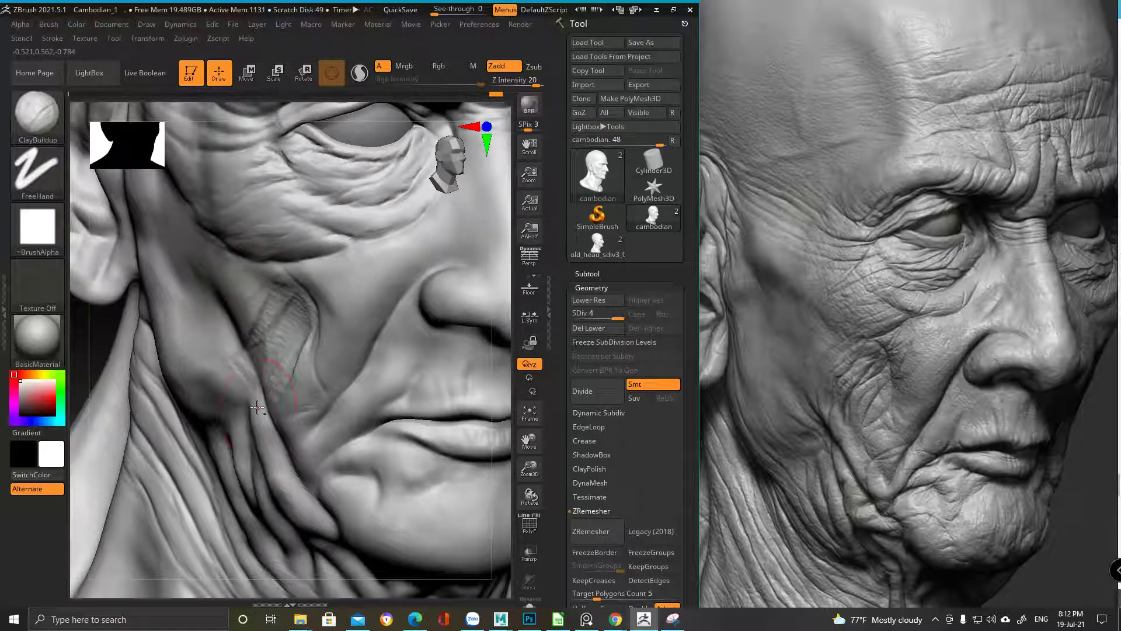
mouse_move(288, 513)
left_mouse_down("shift")
mouse_move(305, 321)
mouse_move(309, 335)
left_mouse_up("shift")
right_click_drag(309, 335, 312, 322)
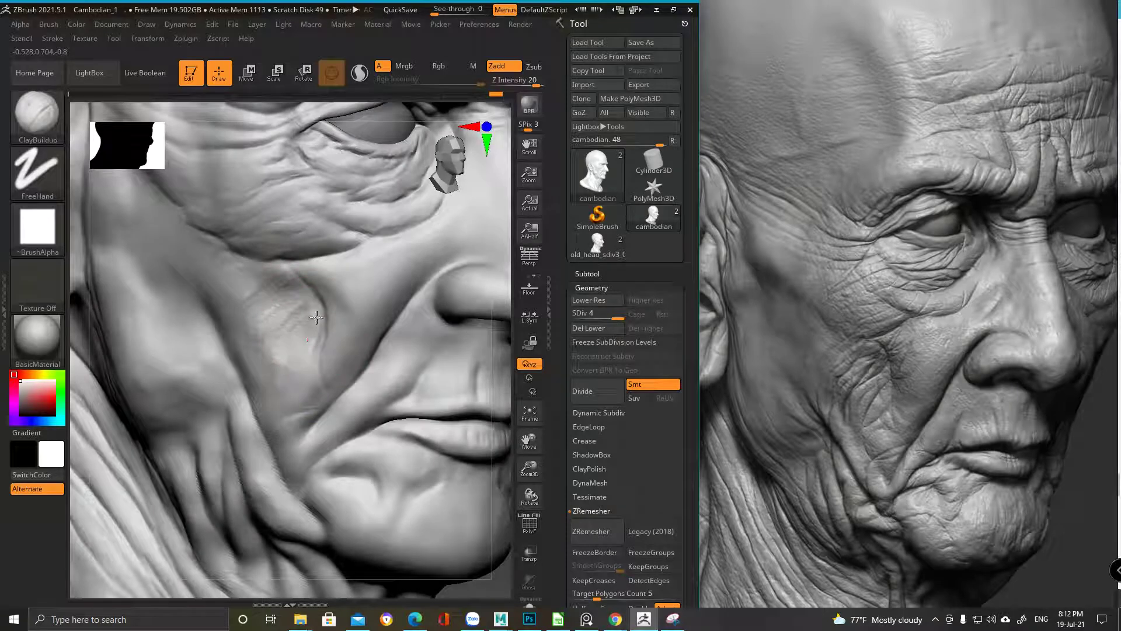
left_click_drag(302, 329, 326, 295)
Add two ClayBuildup strokes along the cheek crease under the eye and inspect the result
key("space")
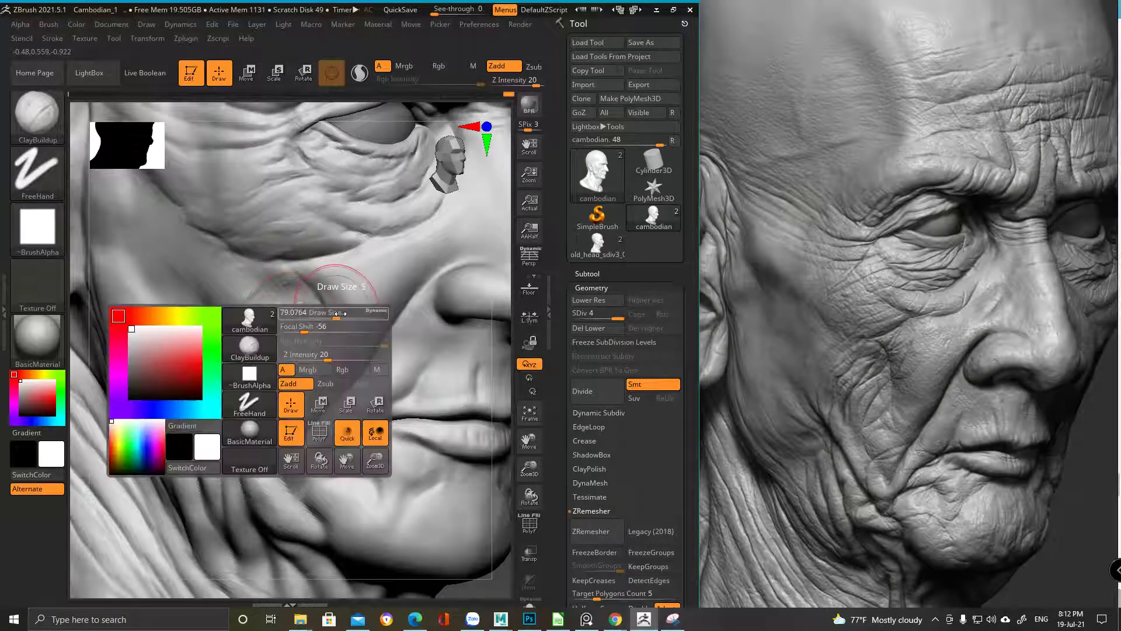
mouse_move(341, 298)
right_mouse_down()
mouse_move(326, 321)
mouse_move(332, 305)
mouse_move(315, 301)
right_mouse_up()
key("space")
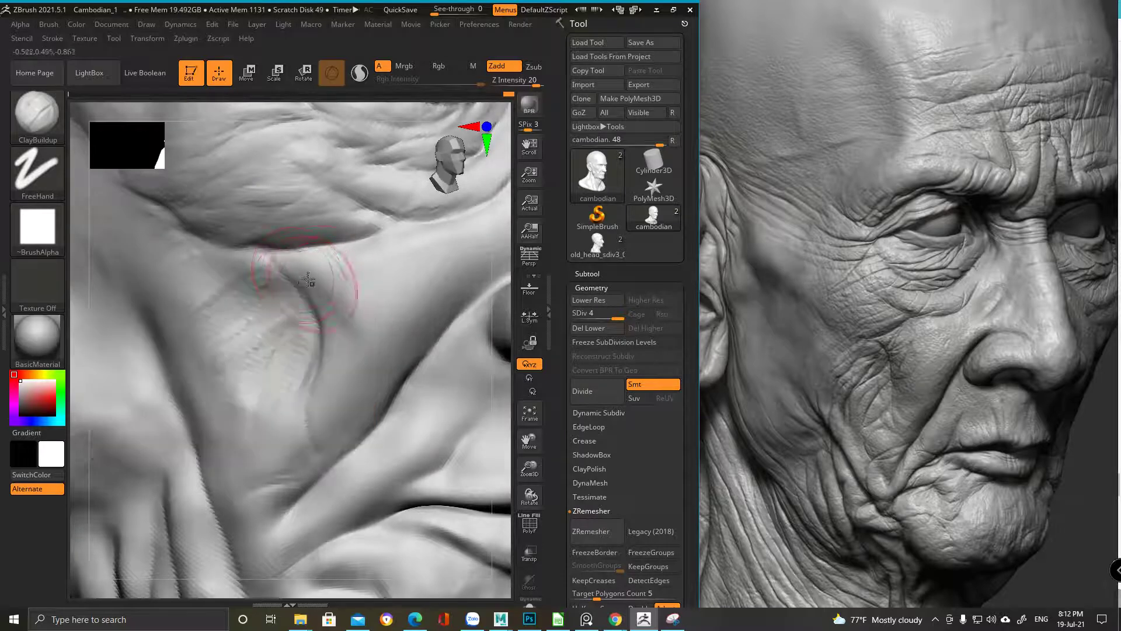
left_click_drag(316, 319, 329, 337)
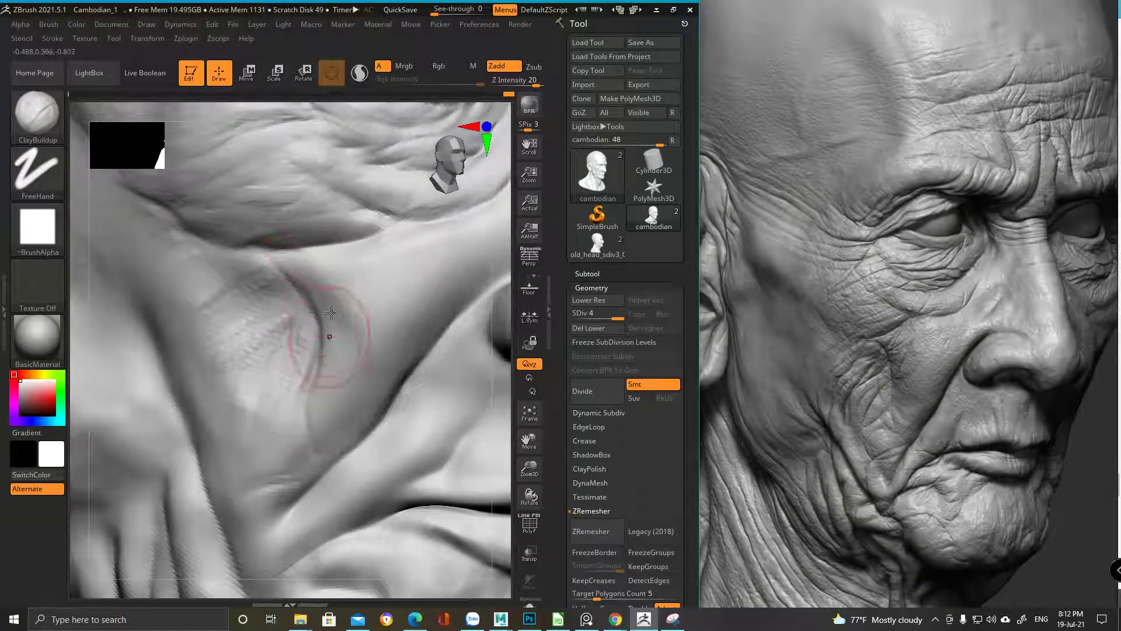
mouse_move(296, 283)
left_mouse_down()
mouse_move(329, 291)
mouse_move(316, 297)
mouse_move(329, 306)
mouse_move(321, 338)
left_mouse_up()
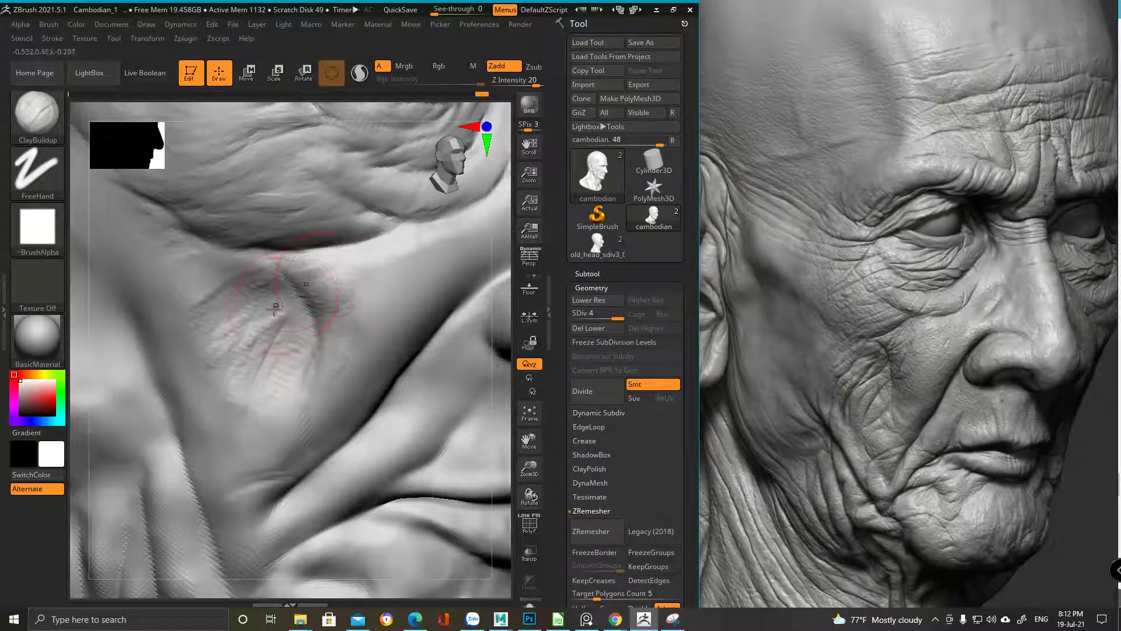
mouse_move(349, 281)
right_mouse_down()
mouse_move(350, 251)
mouse_move(325, 213)
mouse_move(252, 333)
mouse_move(251, 283)
mouse_move(326, 303)
mouse_move(370, 230)
right_mouse_up()
key("ctrl")
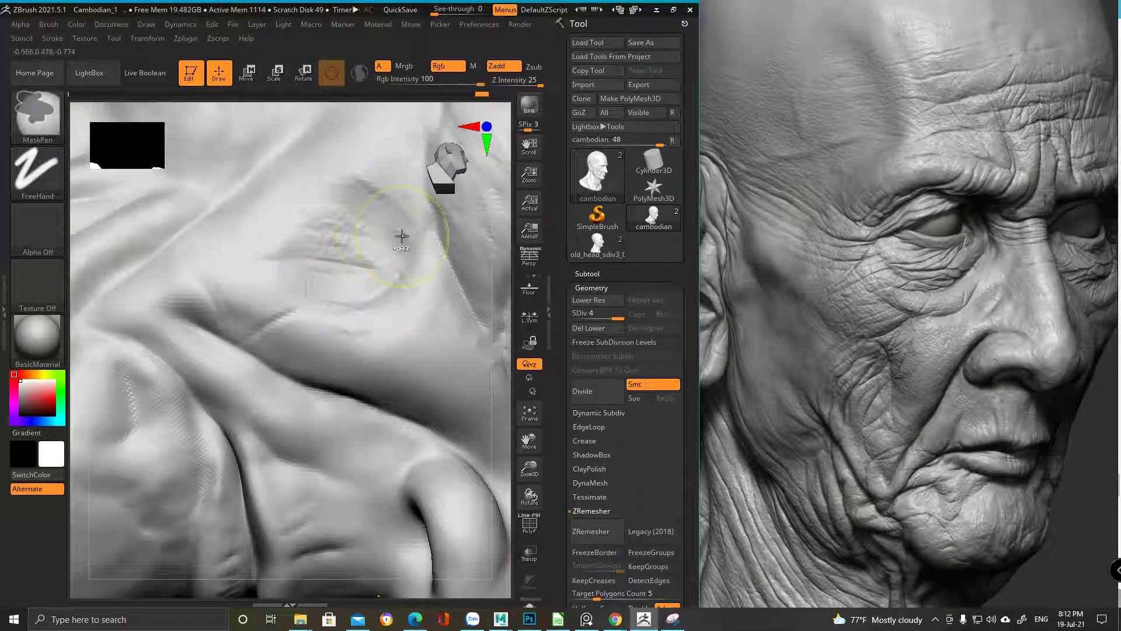
Switch to DamStandard and orbit around the eye and cheek folds from profile to front
key("b")
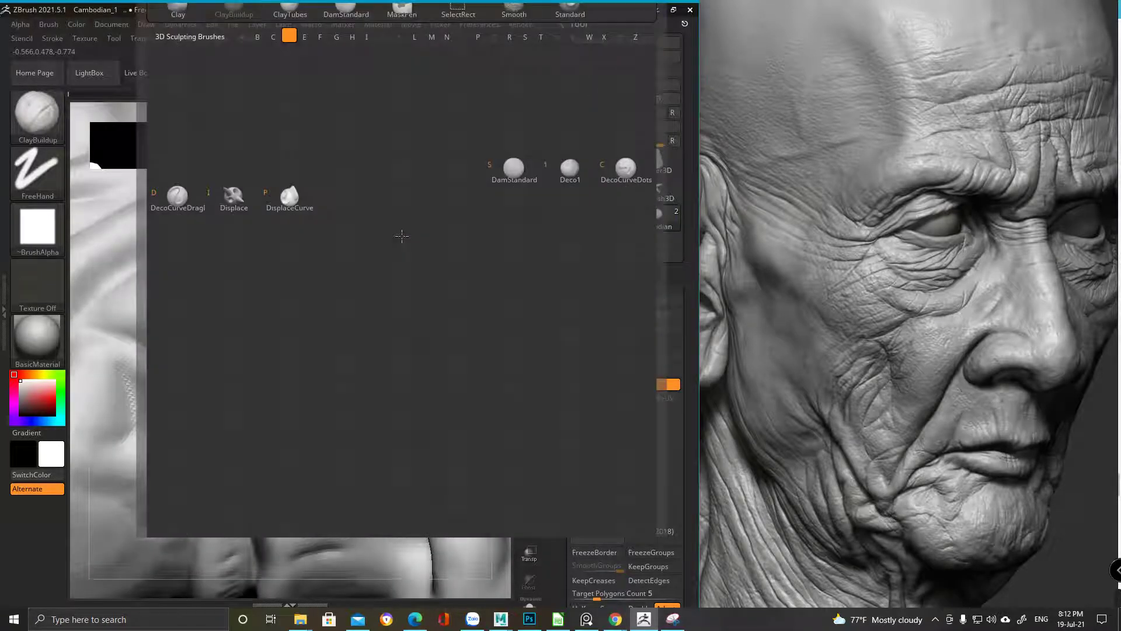
key("s")
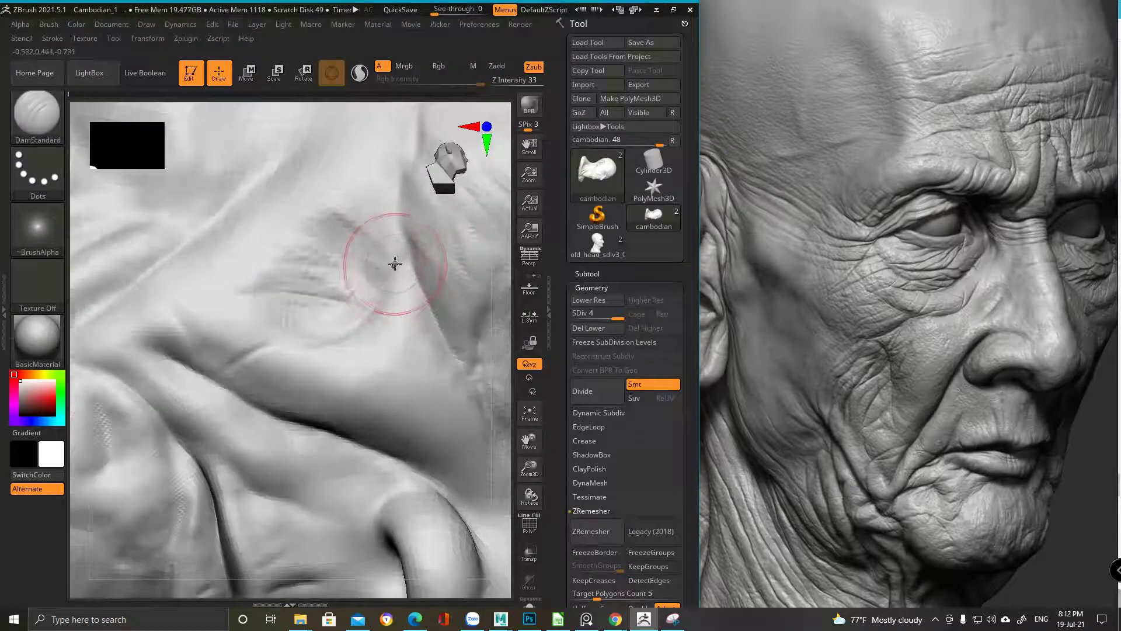
mouse_move(362, 282)
right_mouse_down()
mouse_move(408, 251)
mouse_move(351, 429)
mouse_move(429, 295)
mouse_move(389, 349)
mouse_move(420, 327)
mouse_move(377, 342)
right_mouse_up()
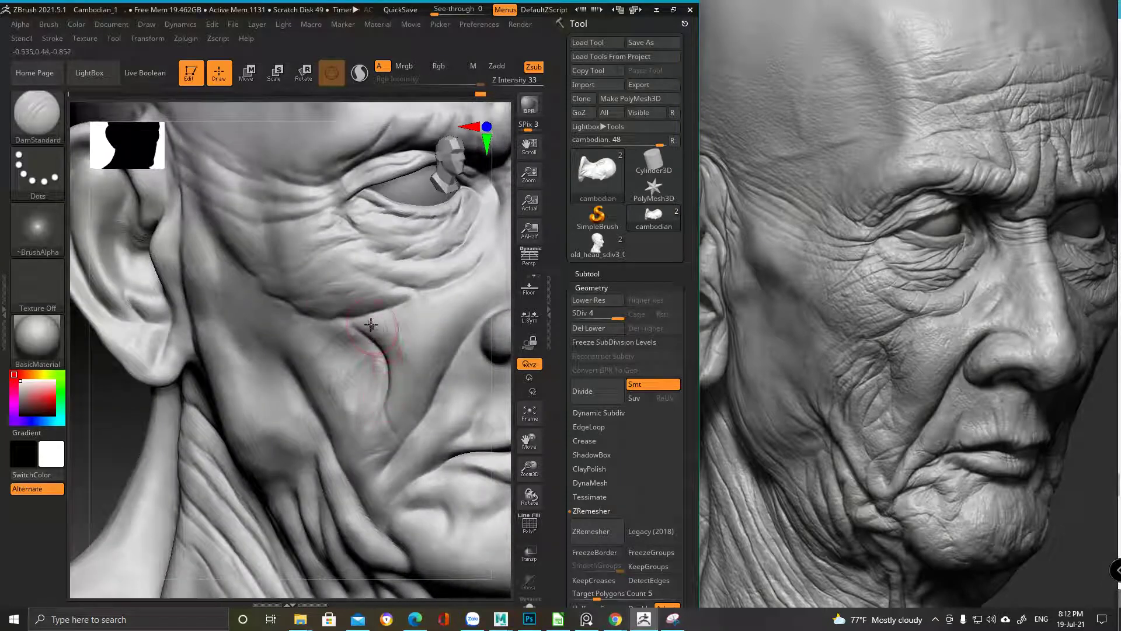
right_click_drag(380, 447, 396, 337)
mouse_move(379, 401)
right_mouse_down()
mouse_move(377, 316)
mouse_move(415, 260)
mouse_move(385, 275)
mouse_move(333, 252)
mouse_move(298, 348)
right_mouse_up()
Build up clay along the sides of the cheek crease below the eye with ClayBuildup
key("f")
key("b")
left_click(418, 59)
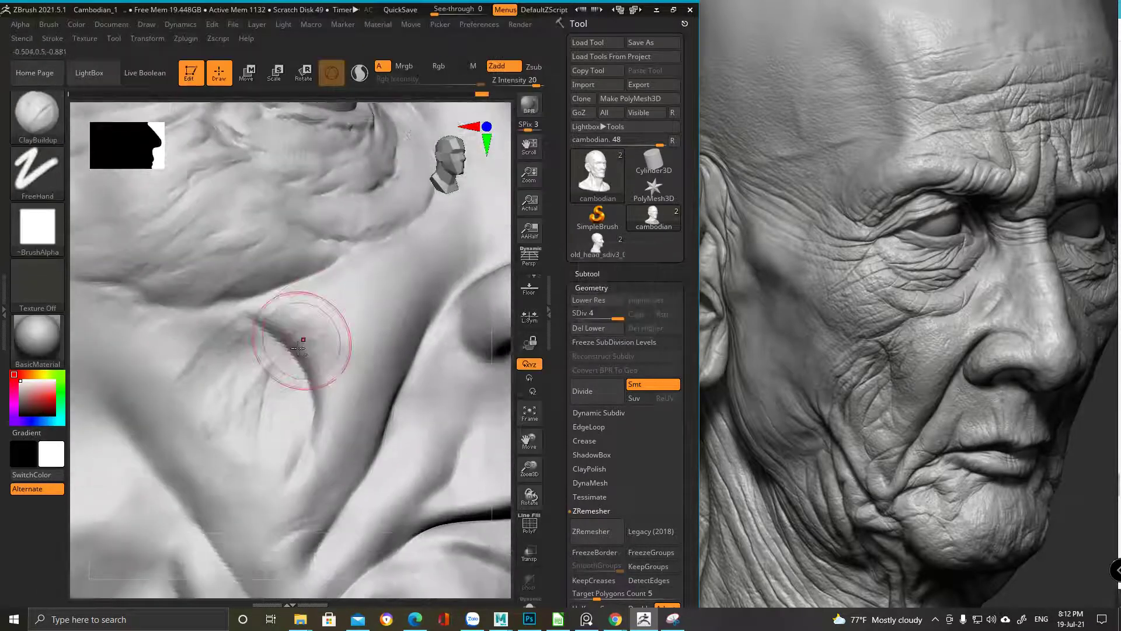
mouse_move(298, 348)
left_mouse_down()
mouse_move(274, 315)
mouse_move(311, 357)
left_mouse_up()
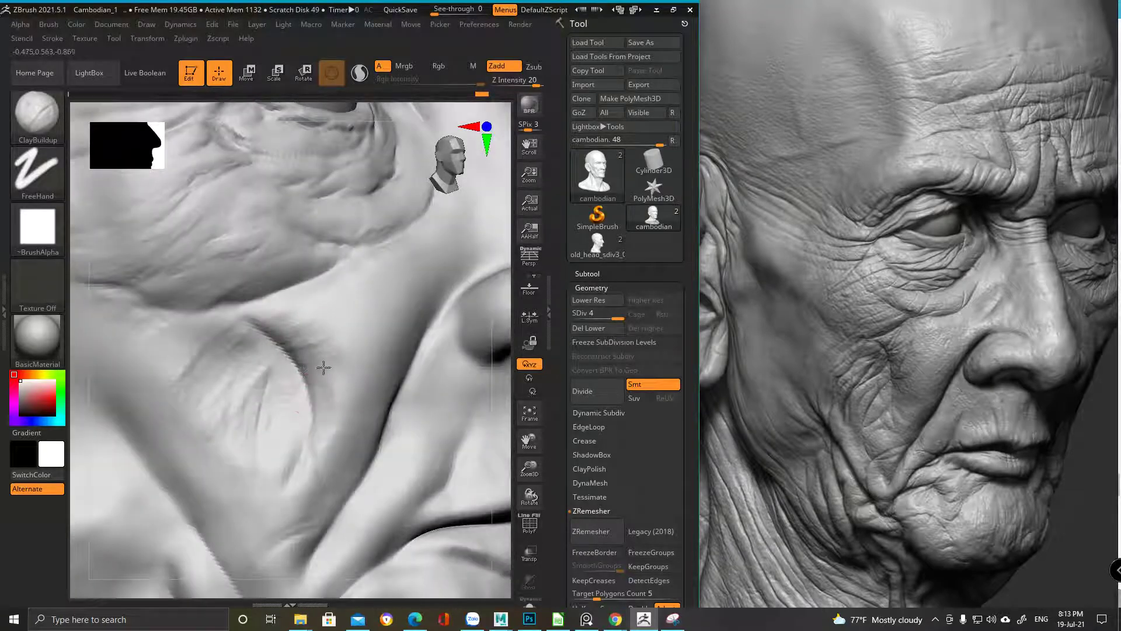
key("space")
left_click_drag(316, 374, 261, 396, "ctrl")
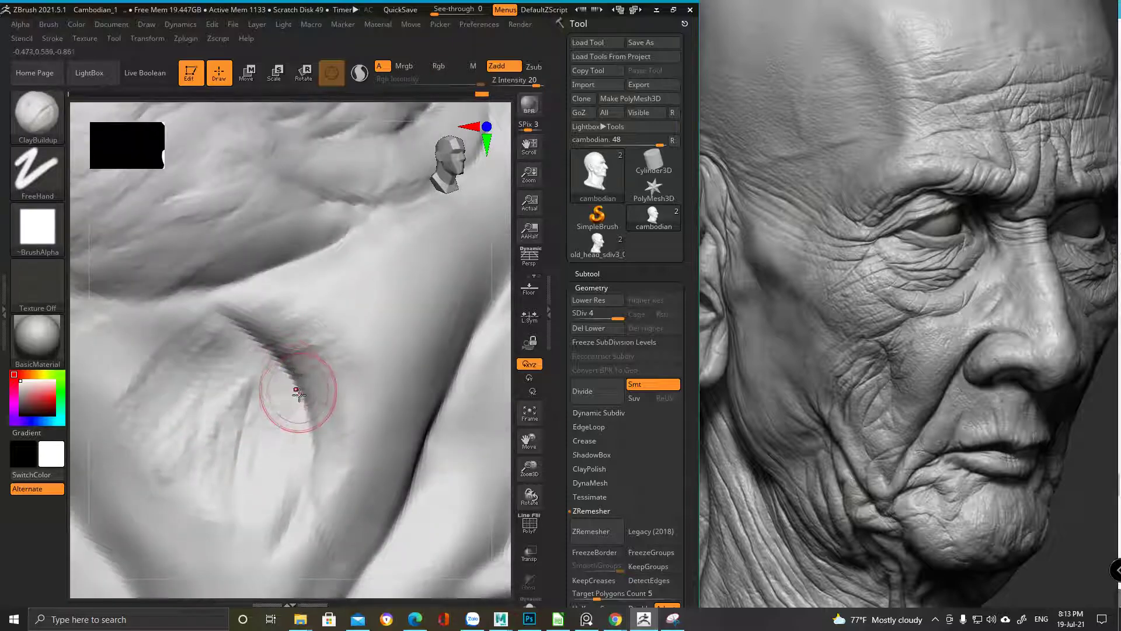
key("space")
left_click_drag(301, 386, 287, 339)
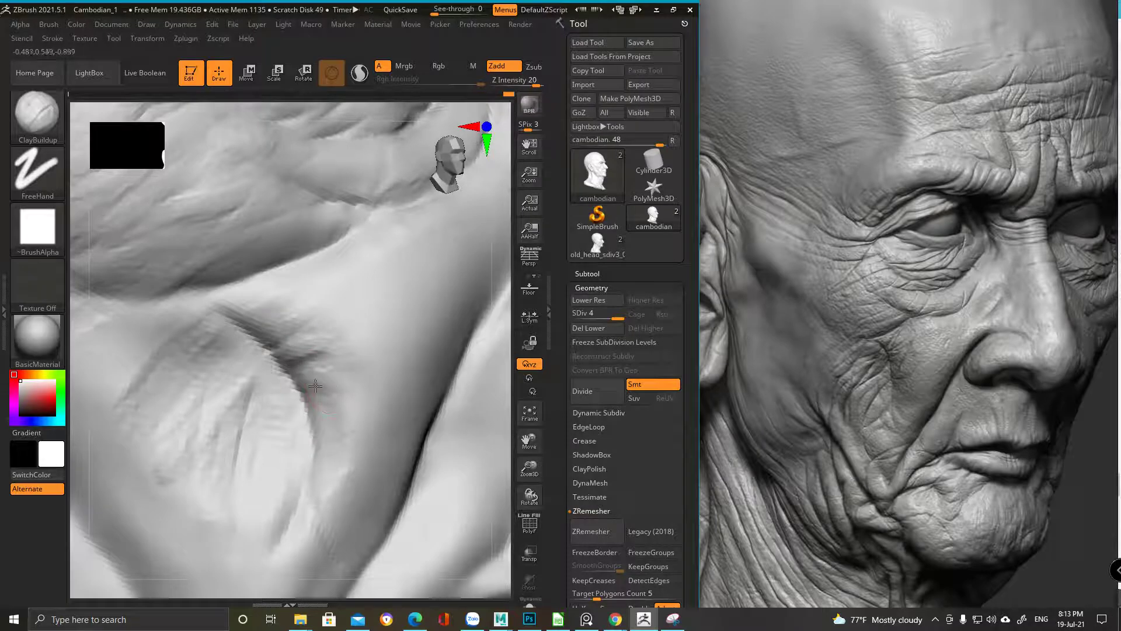
left_click_drag(324, 397, 298, 403)
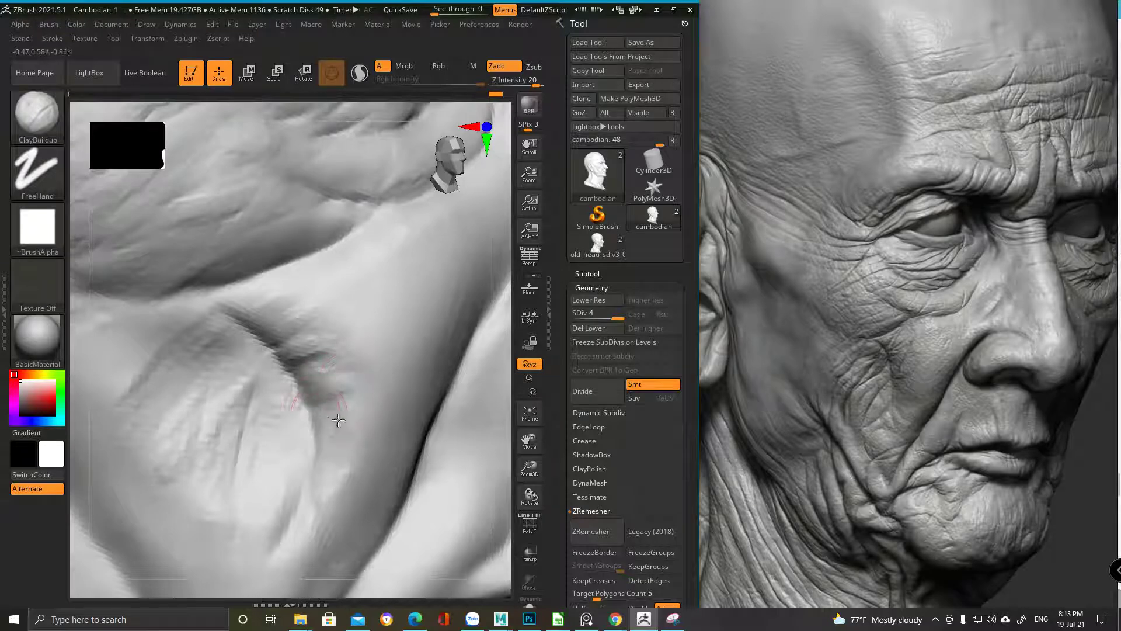
Rotate and zoom around the head to inspect the cheek folds
right_click_drag(333, 413, 320, 408)
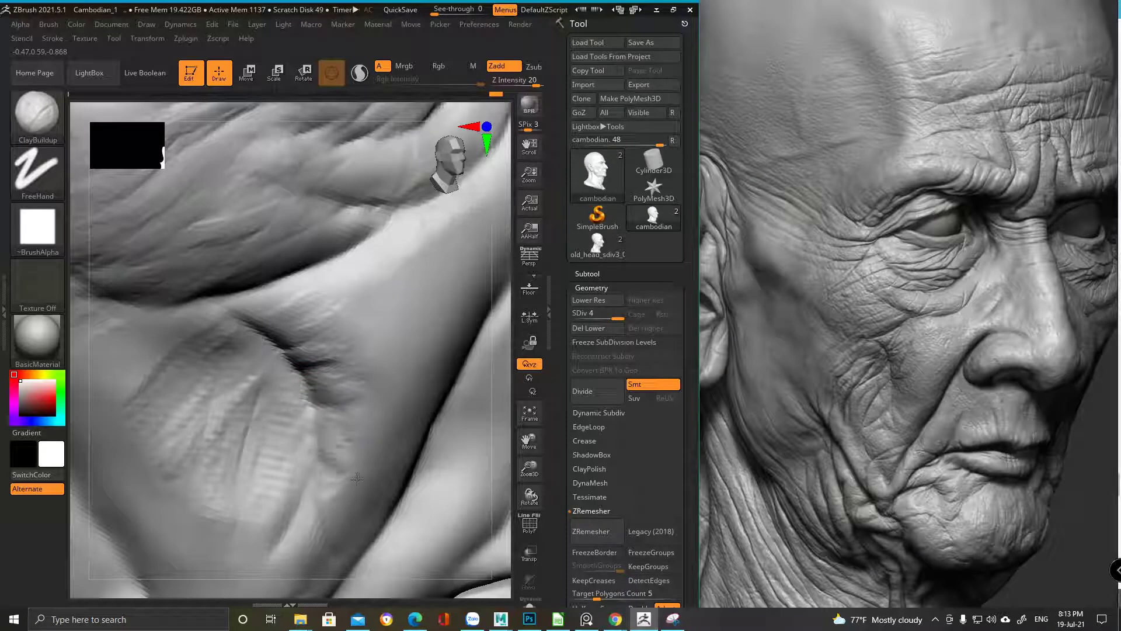
mouse_move(361, 425)
right_mouse_down()
mouse_move(513, 375)
mouse_move(491, 380)
mouse_move(306, 326)
mouse_move(283, 300)
mouse_move(300, 326)
mouse_move(263, 297)
mouse_move(270, 321)
mouse_move(314, 358)
mouse_move(321, 437)
mouse_move(298, 464)
right_mouse_up()
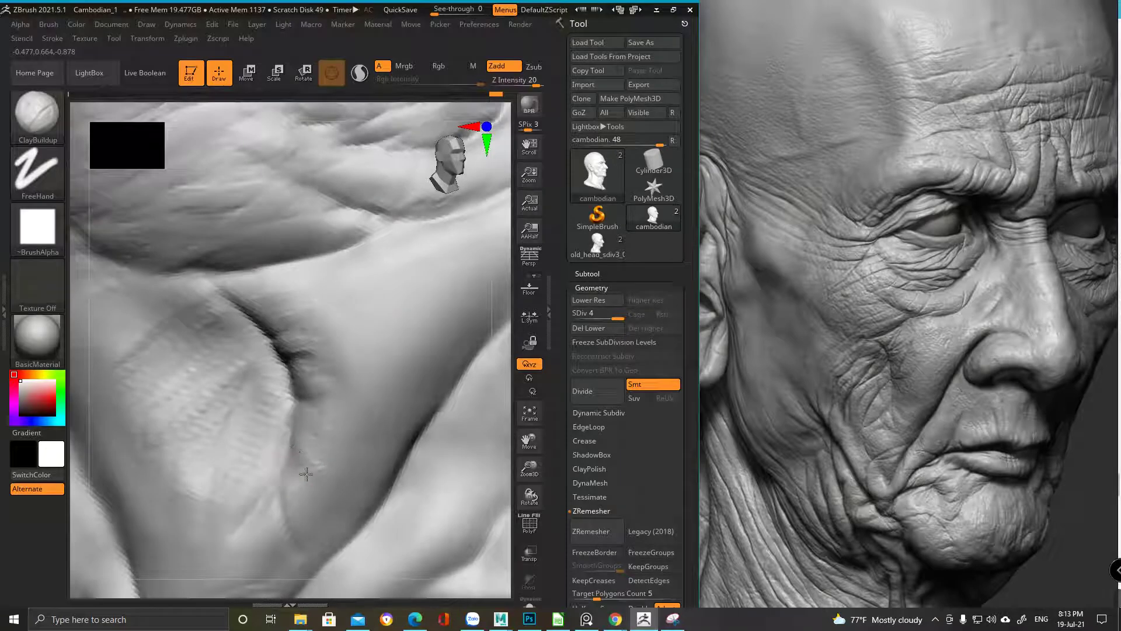
mouse_move(336, 186)
right_mouse_down()
mouse_move(337, 262)
mouse_move(353, 288)
mouse_move(313, 237)
right_mouse_up()
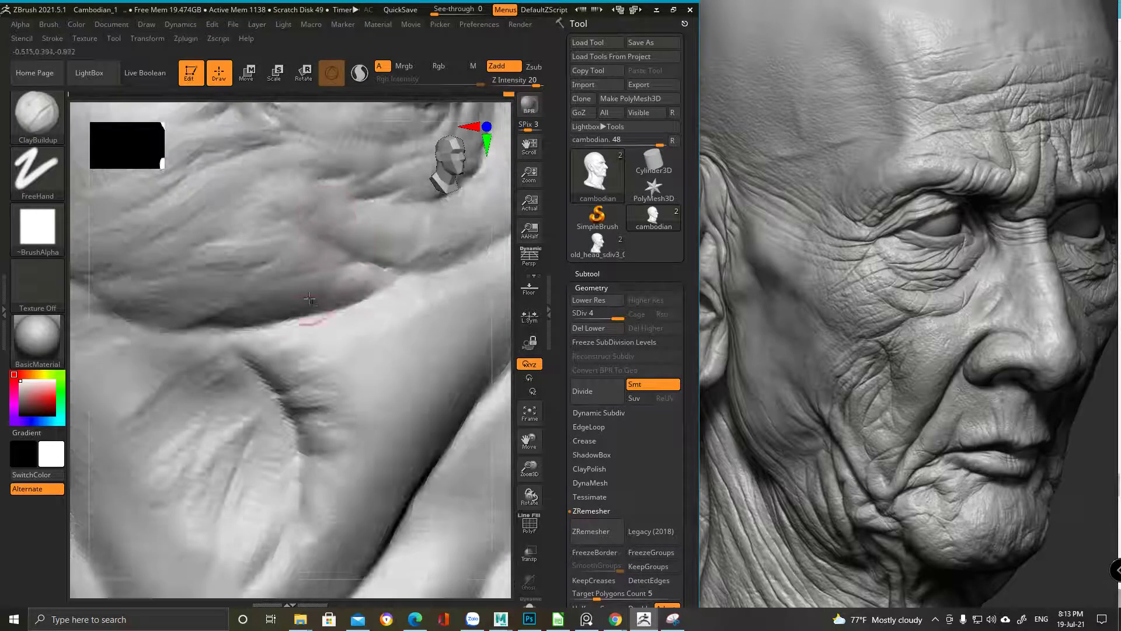
right_click_drag(341, 304, 318, 358)
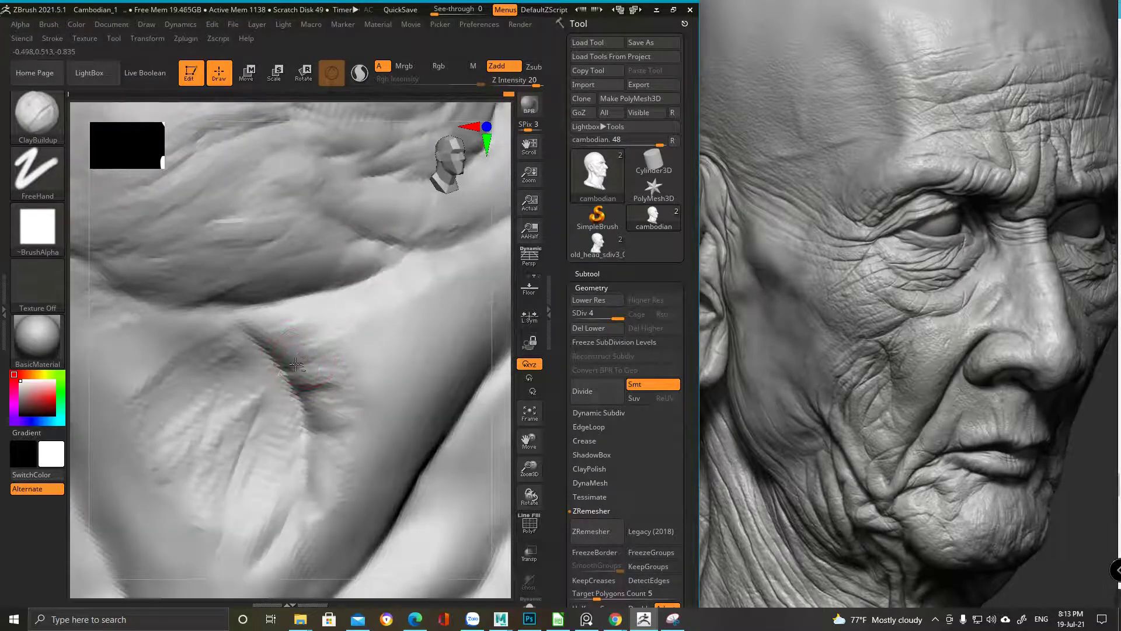
mouse_move(291, 349)
right_mouse_down("ctrl")
mouse_move(319, 276)
mouse_move(315, 292)
mouse_move(300, 271)
mouse_move(272, 319)
right_mouse_up("ctrl")
Switch to the DamStandard carving brush with B, D, S
key("b")
key("m")
key("p")
mouse_move(313, 318)
right_mouse_down("ctrl")
mouse_move(263, 292)
mouse_move(265, 306)
right_mouse_up("ctrl")
key("b")
key("d")
key("s")
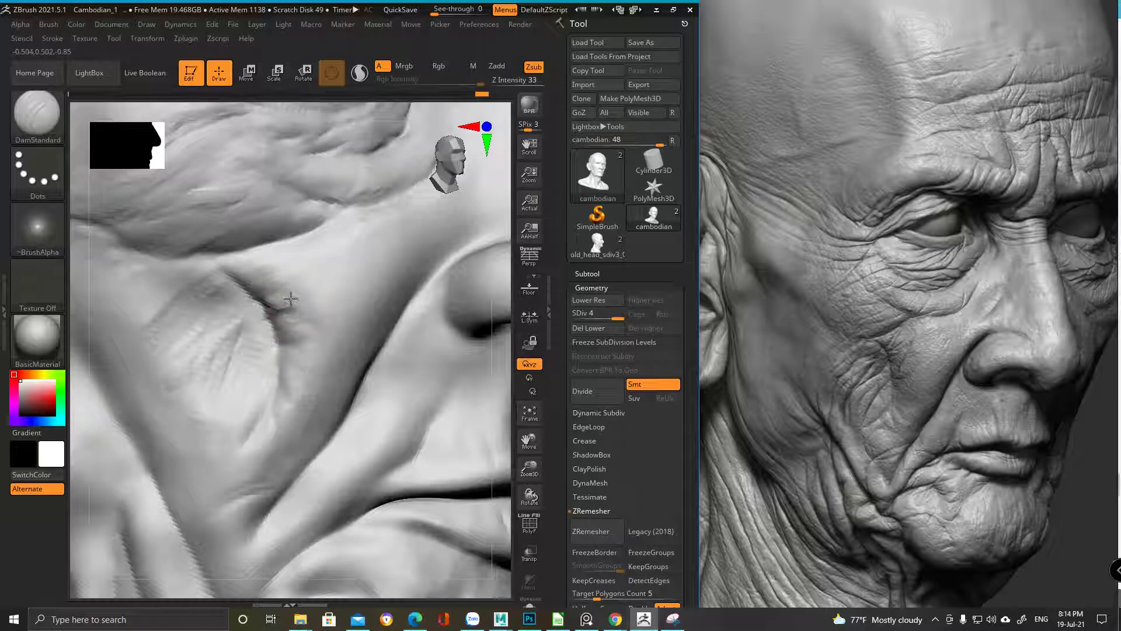
Carve the lower end of the cheek crease with DamStandard, undoing strokes to adjust
mouse_move(283, 298)
right_mouse_down("ctrl")
mouse_move(269, 239)
mouse_move(306, 313)
right_mouse_up("ctrl")
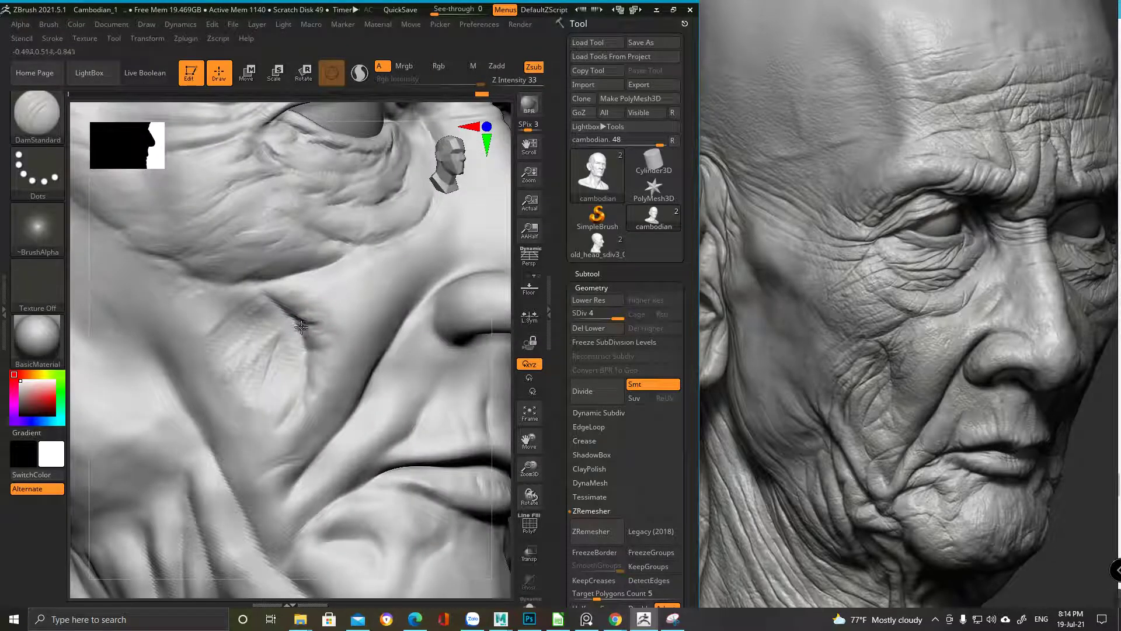
mouse_move(301, 328)
right_mouse_down("ctrl")
mouse_move(305, 349)
mouse_move(299, 337)
right_mouse_up("ctrl")
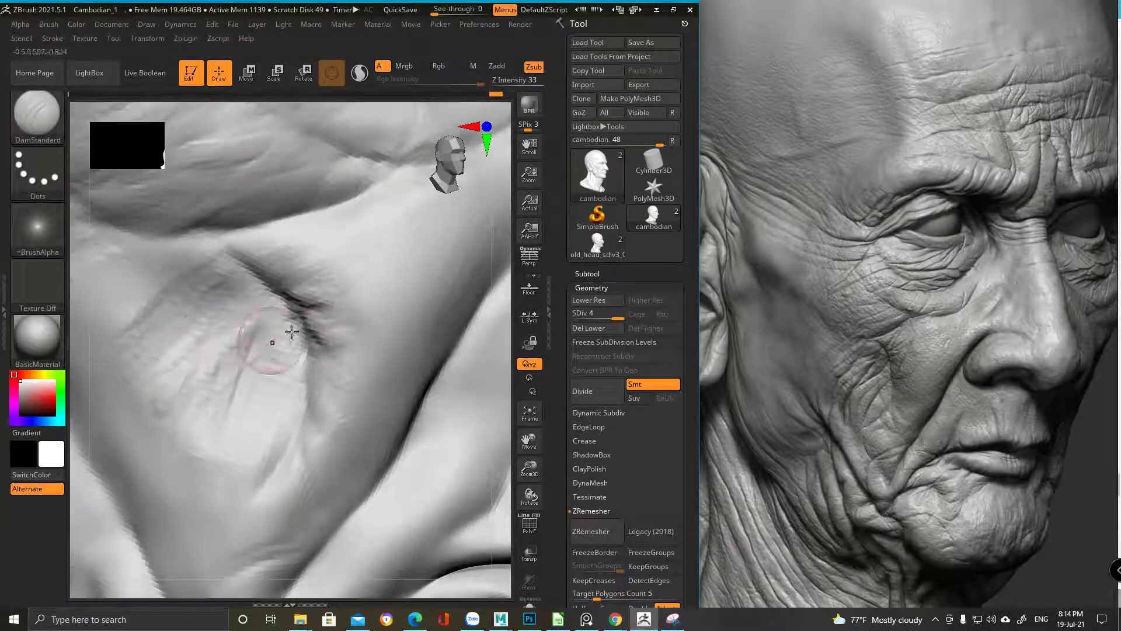
left_click_drag(321, 336, 336, 324)
key("ctrl+z")
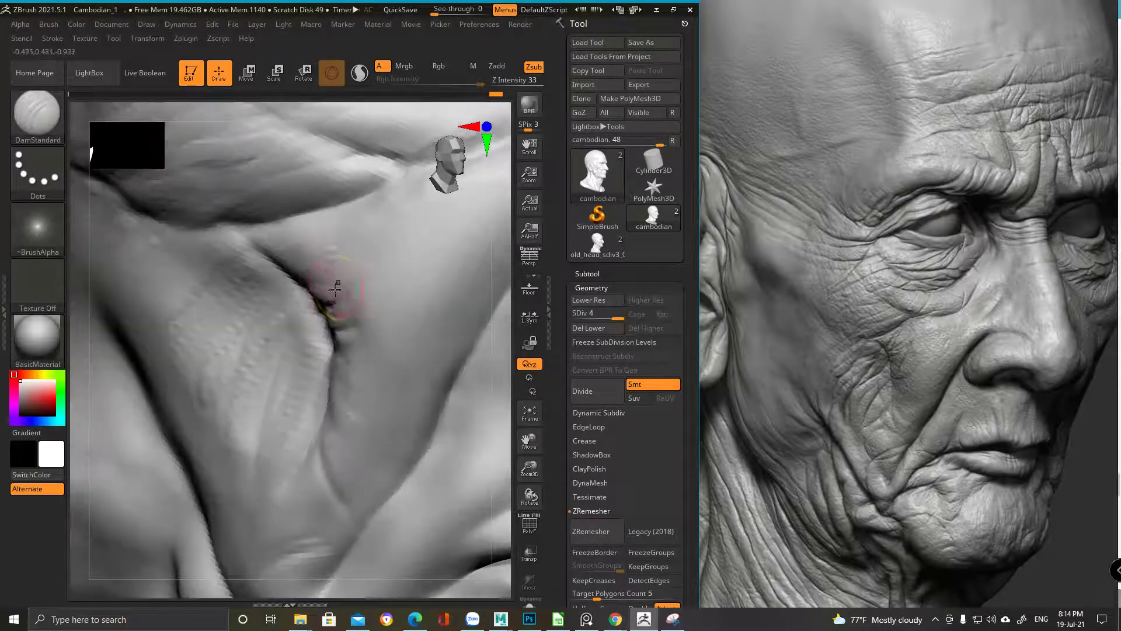
key("ctrl+z")
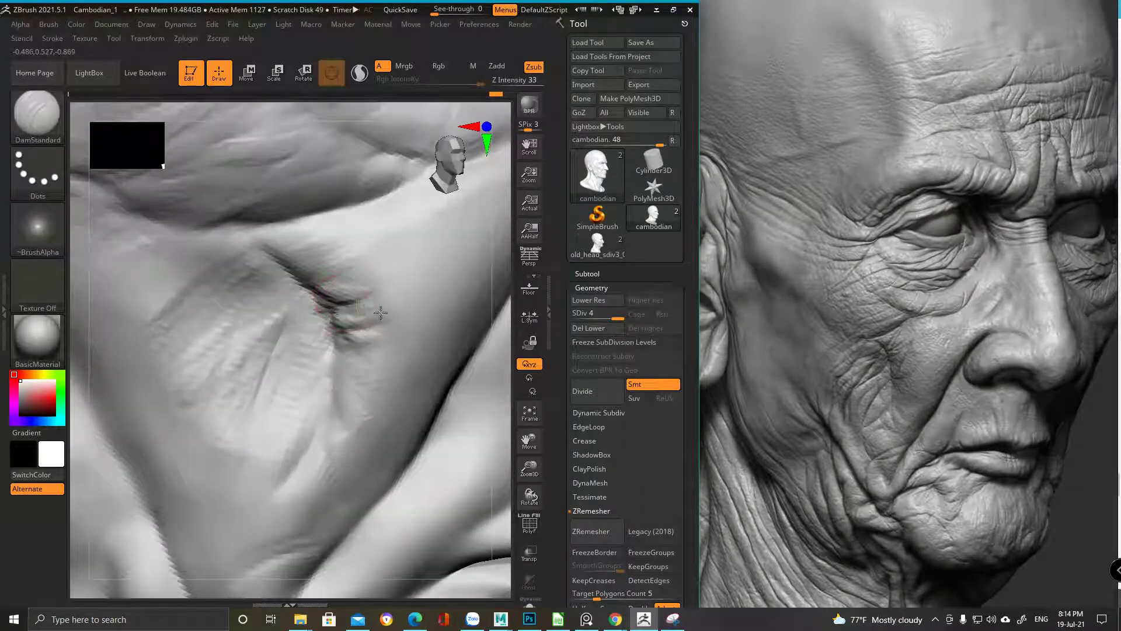
key("ctrl+z")
key("ctrl+z")
key("ctrl+z")
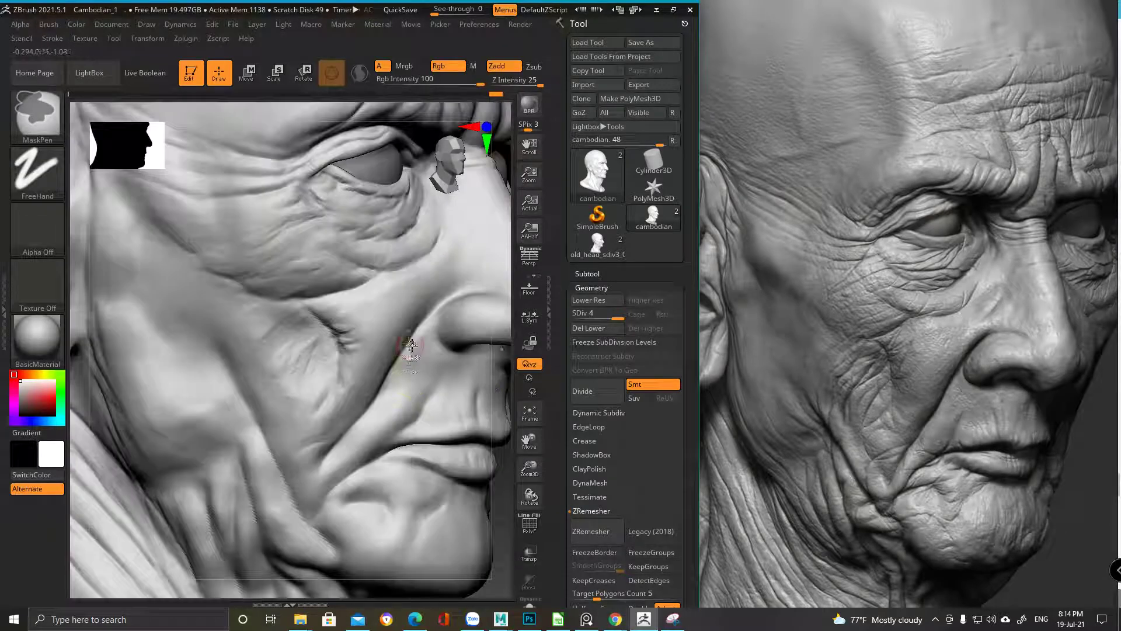
Soften the crease's lower end with a short ClayBuildup stroke up the cheek
key("b")
key("c")
key("b")
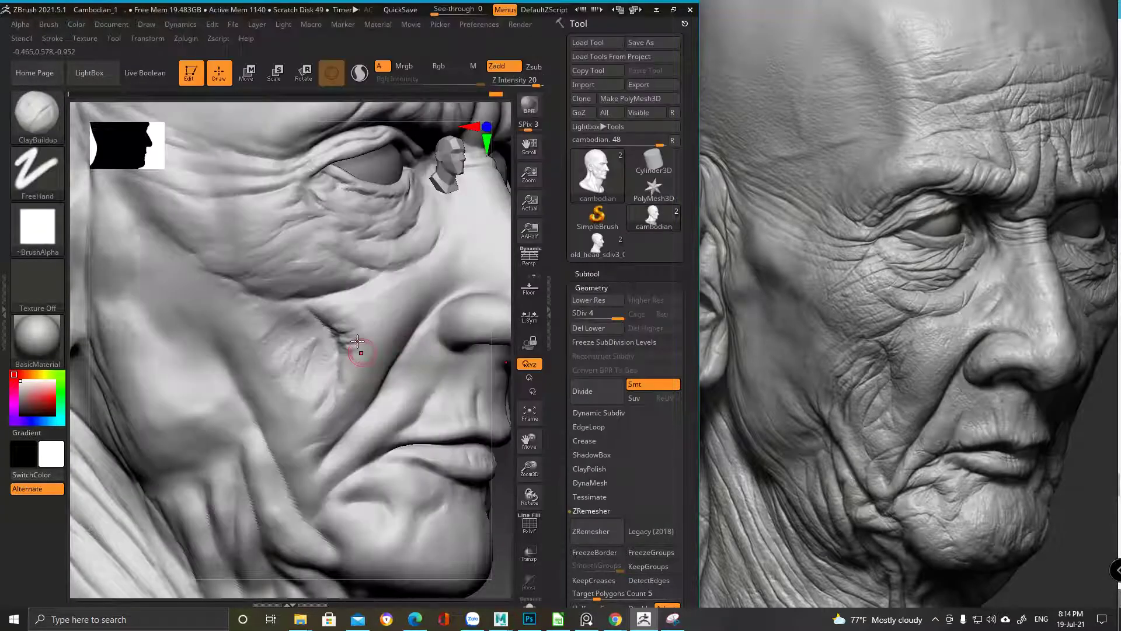
key("ctrl+z")
key("ctrl+z")
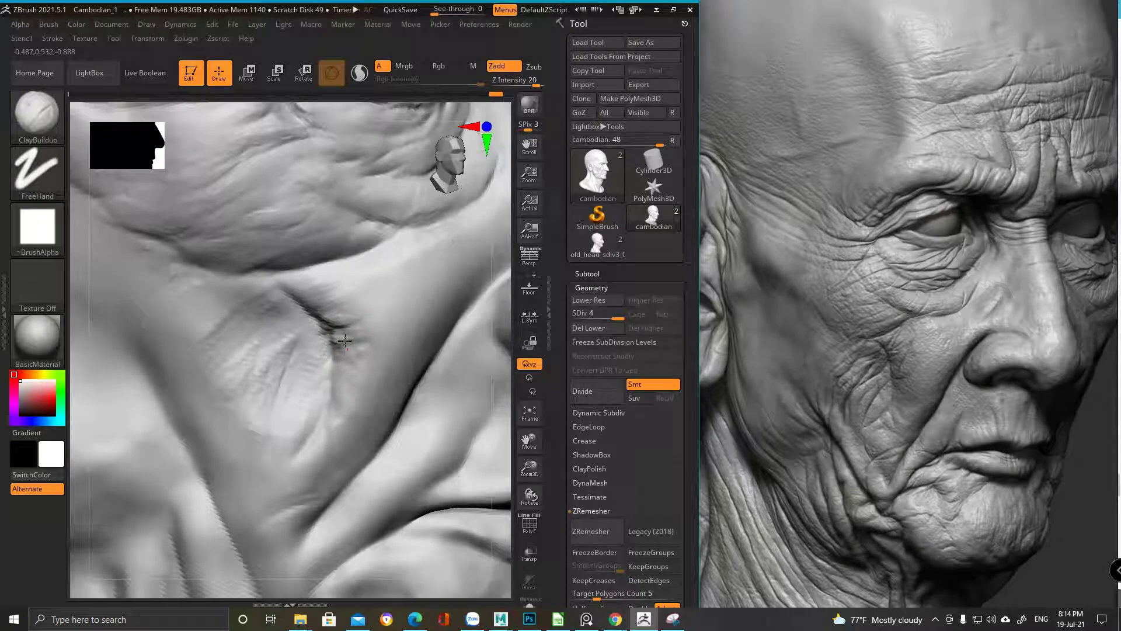
mouse_move(340, 369)
left_mouse_down()
mouse_move(333, 334)
mouse_move(336, 356)
left_mouse_up()
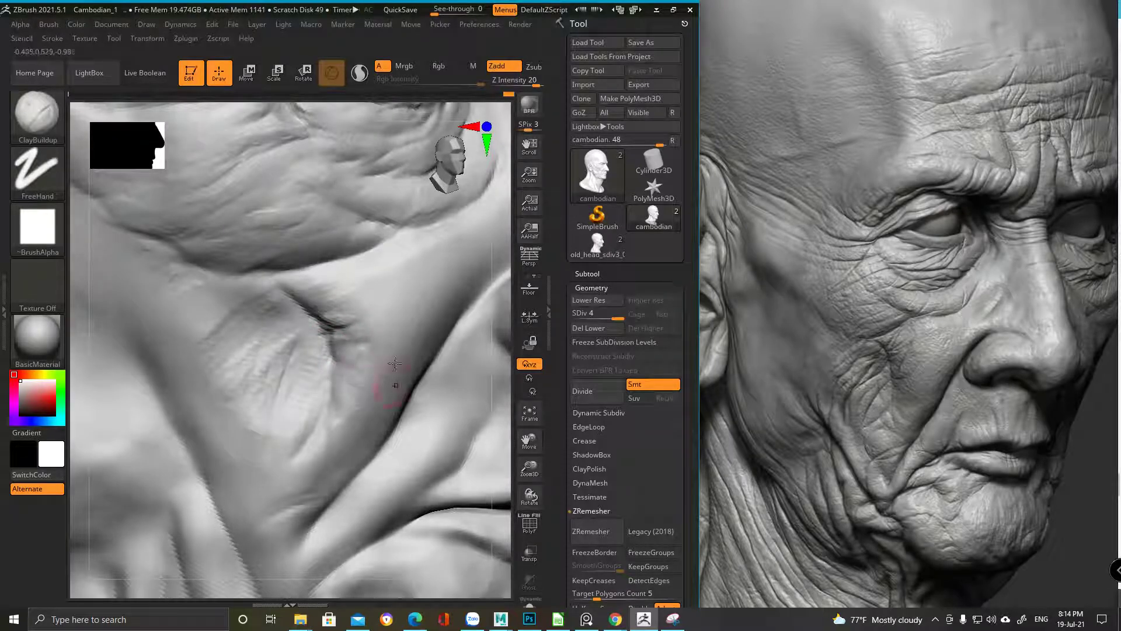
Return to DamStandard to re-cut the crease sharper
key("b")
key("d")
key("s")
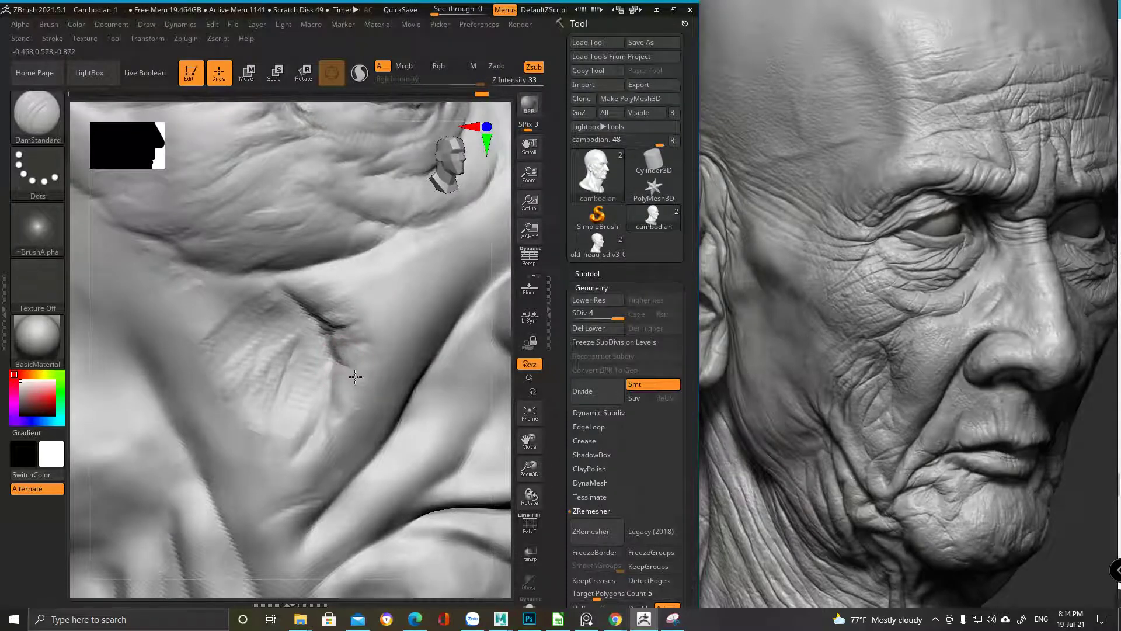
right_click_drag(361, 364, 357, 349)
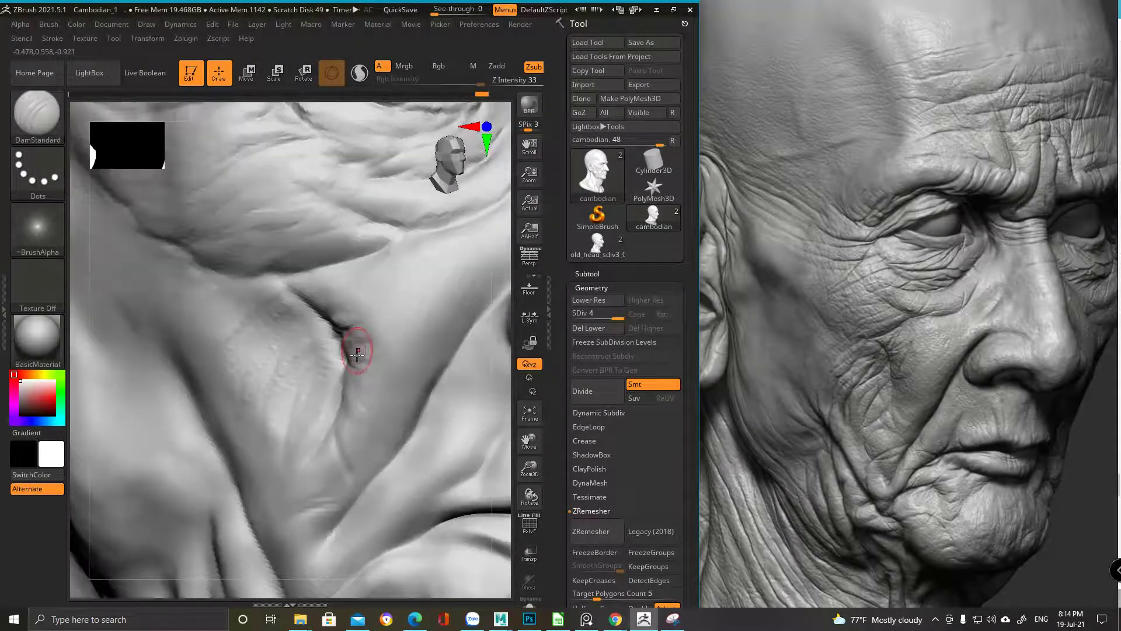
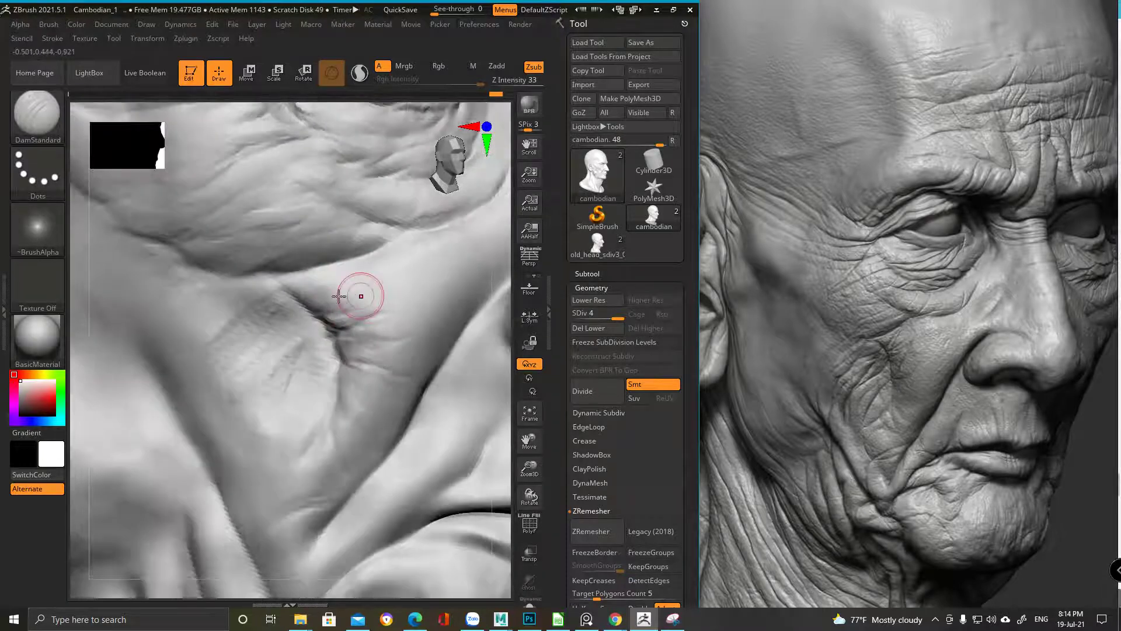
Reframe on the eye and carve the cheek crease below it deeper with DamStandard
mouse_move(283, 343)
right_mouse_down("ctrl")
mouse_move(202, 414)
mouse_move(368, 263)
mouse_move(305, 255)
mouse_move(274, 274)
mouse_move(240, 316)
mouse_move(259, 345)
right_mouse_up("ctrl")
key("f")
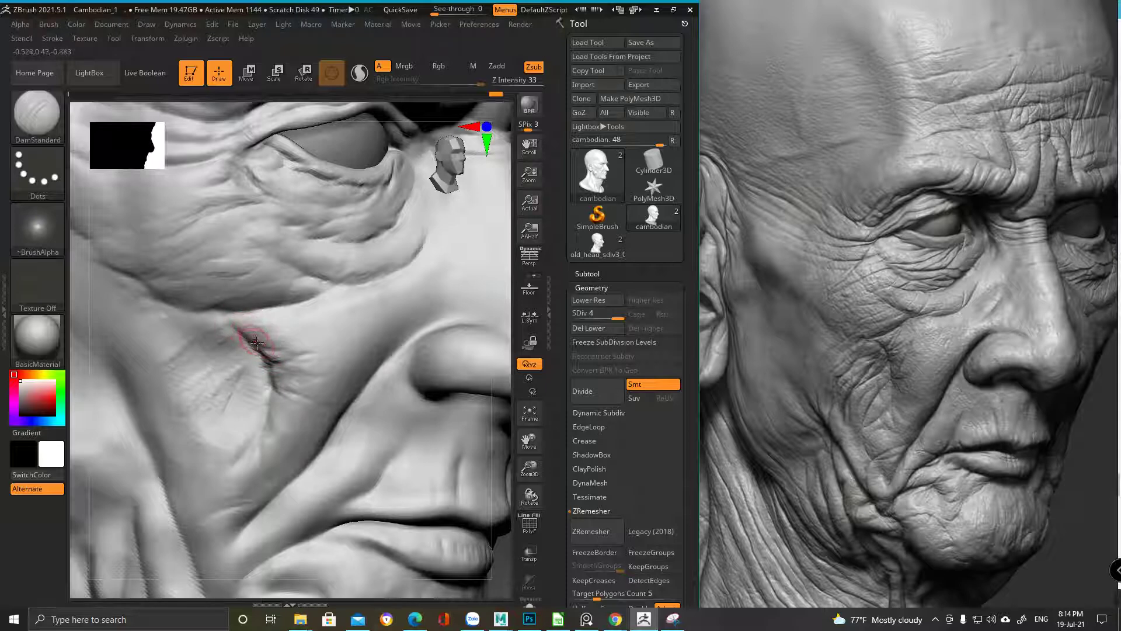
mouse_move(272, 403)
left_mouse_down()
mouse_move(273, 337)
mouse_move(247, 327)
mouse_move(245, 343)
mouse_move(271, 333)
left_mouse_up()
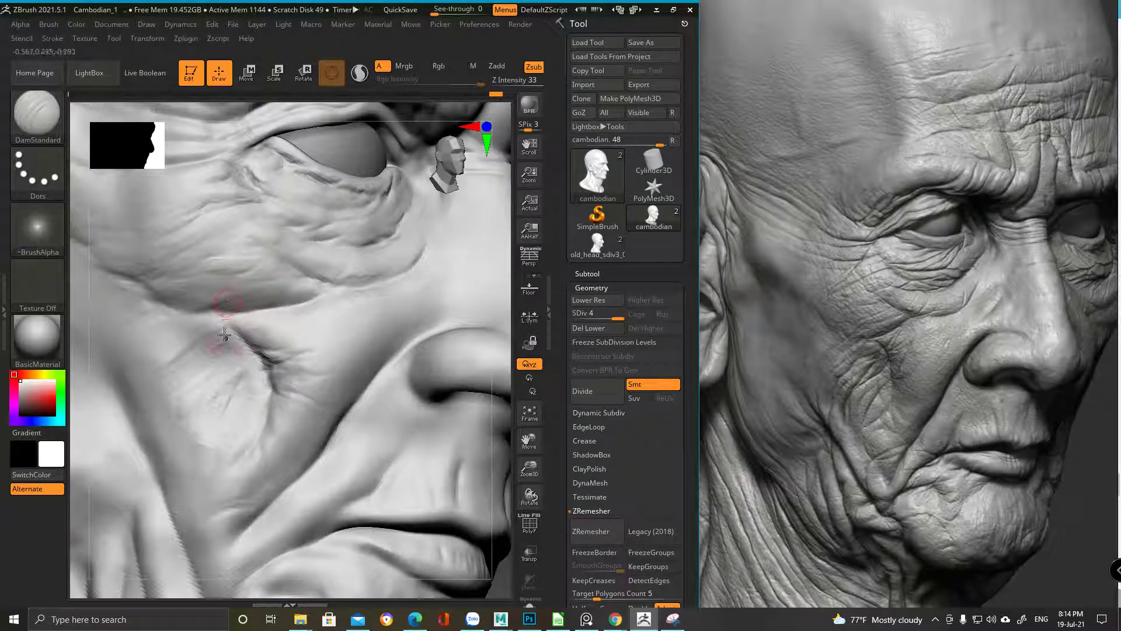
Switch to the ClayBuildup brush and rotate the view toward the nose and cheek
key("b")
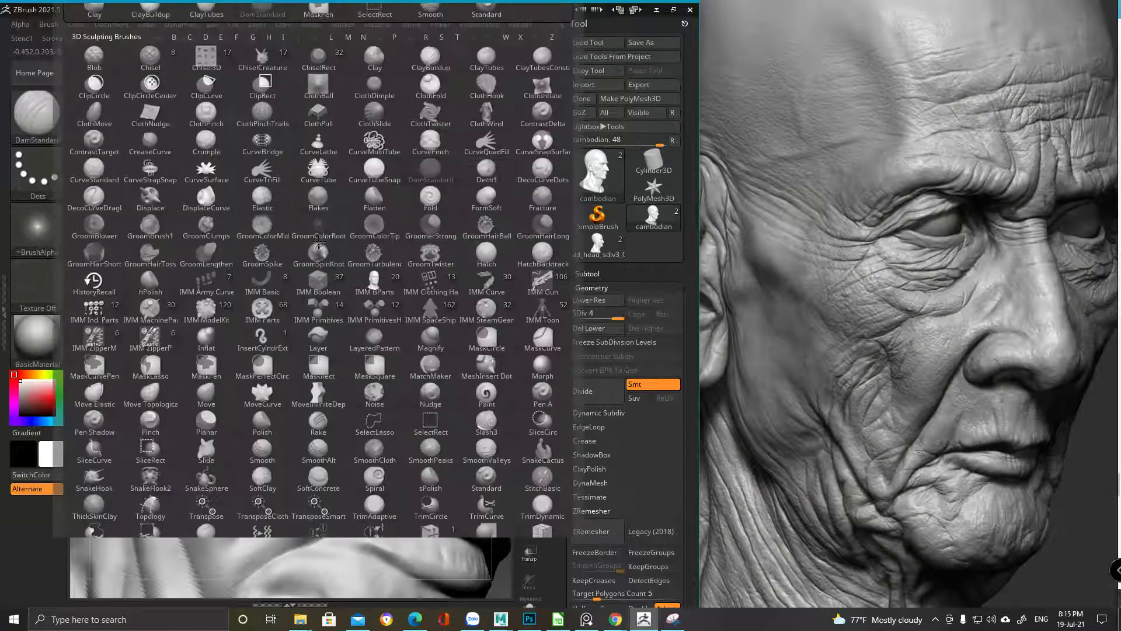
left_click(435, 62)
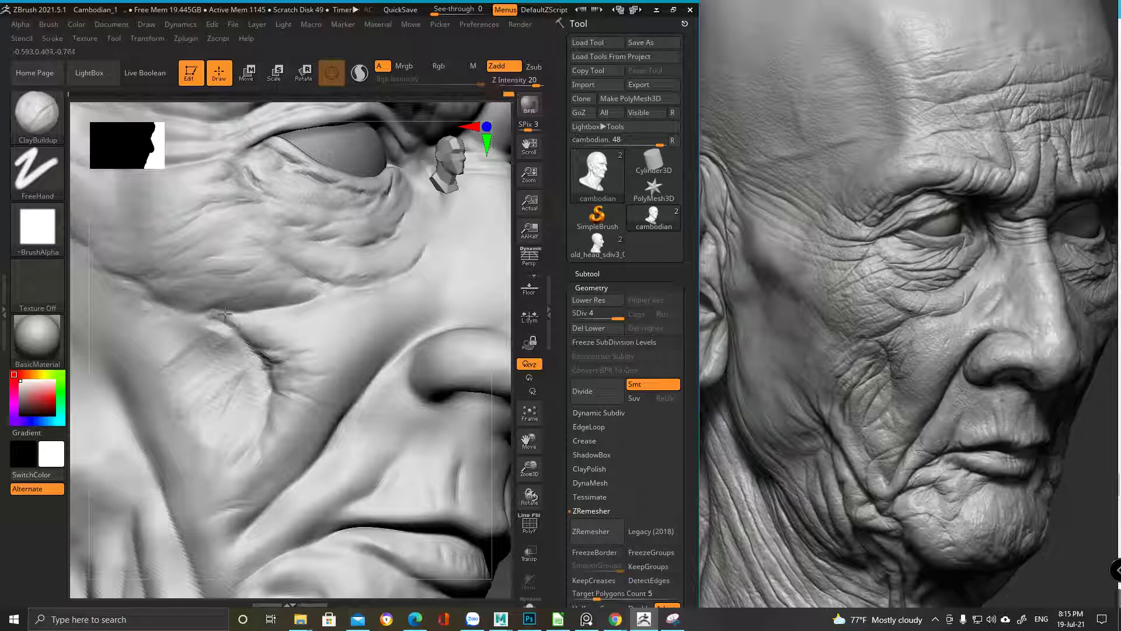
right_click_drag(338, 292, 313, 388)
right_click_drag(371, 338, 250, 354)
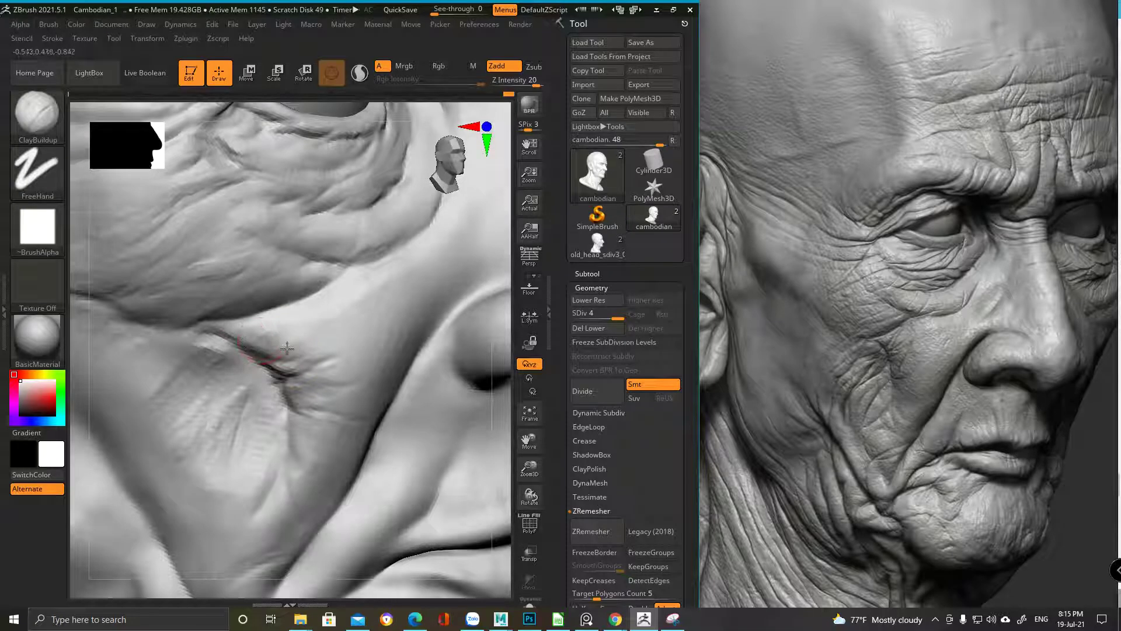
right_click_drag(300, 321, 274, 294, "alt")
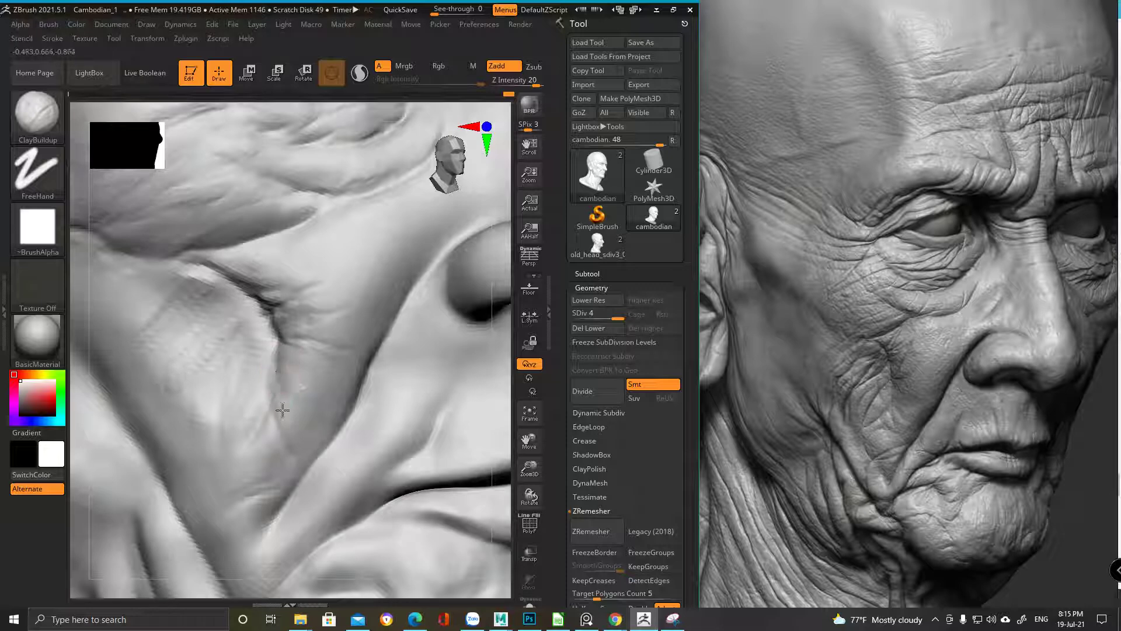
right_click_drag(287, 427, 261, 326, "alt")
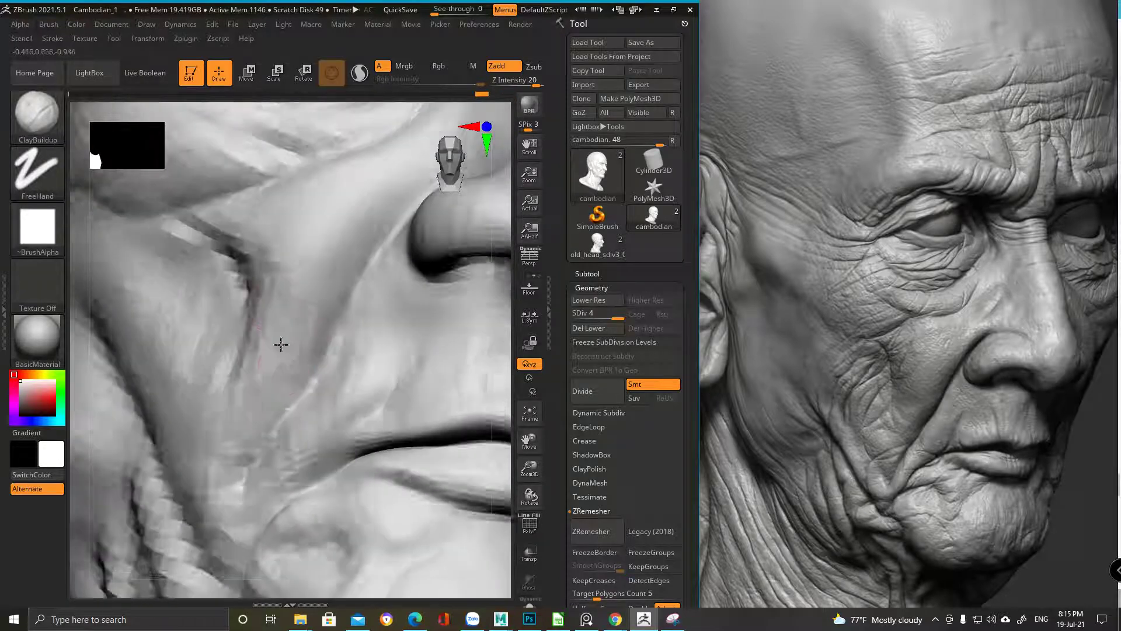
key("b")
key("d")
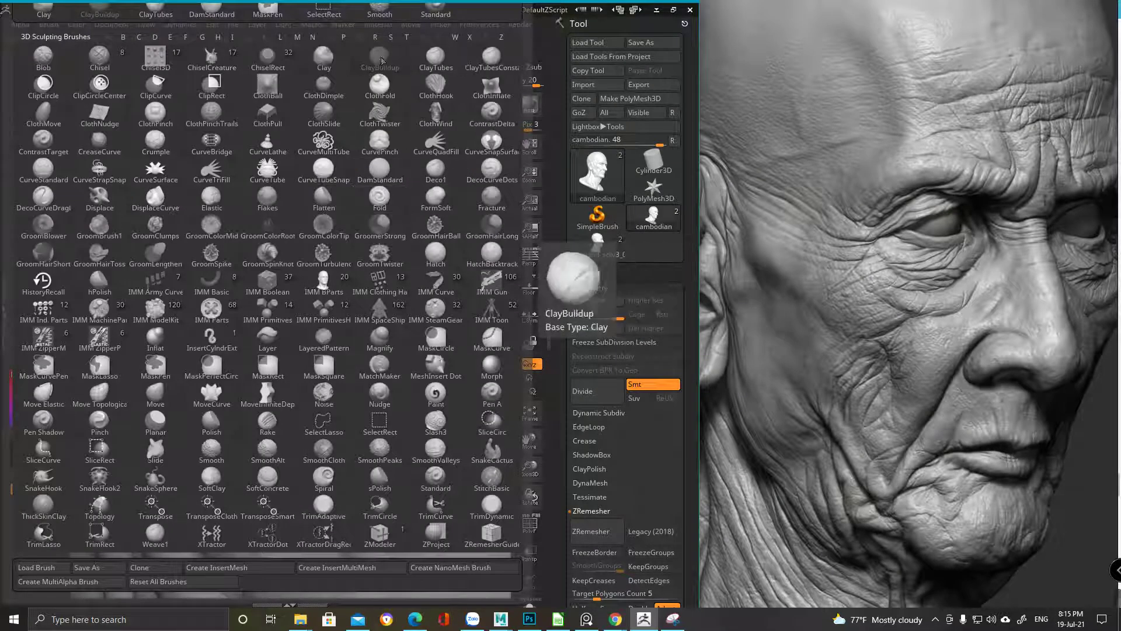
left_click(100, 9)
Build up clay on the cheek surface beside the nose at Z Intensity 20
mouse_move(226, 466)
right_mouse_down()
mouse_move(269, 333)
mouse_move(233, 251)
right_mouse_up()
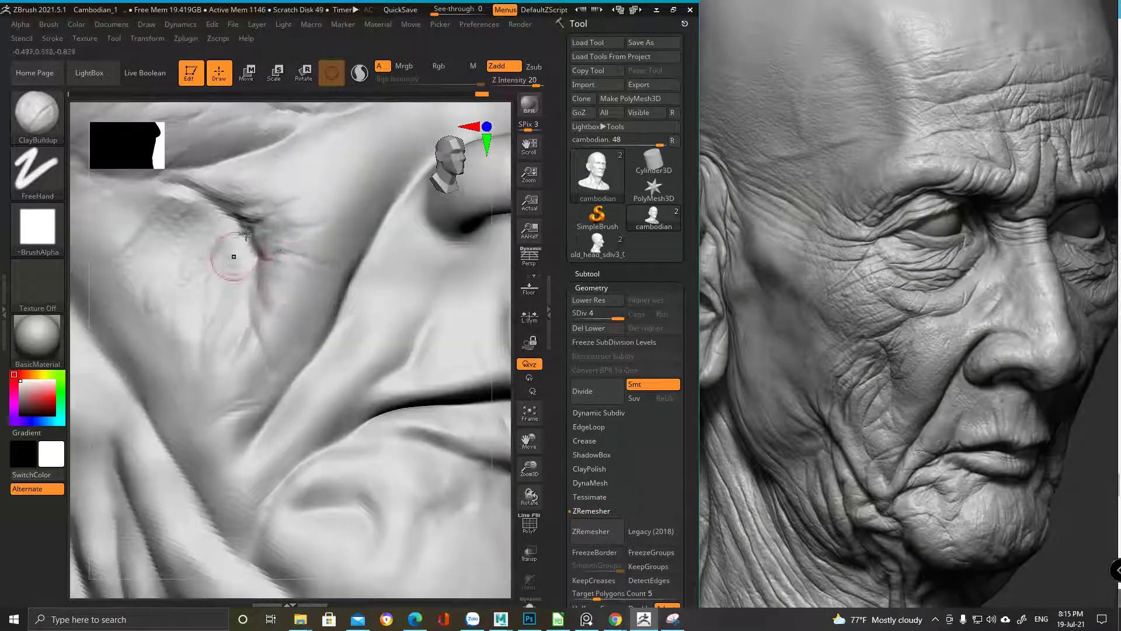
right_click_drag(252, 316, 240, 327)
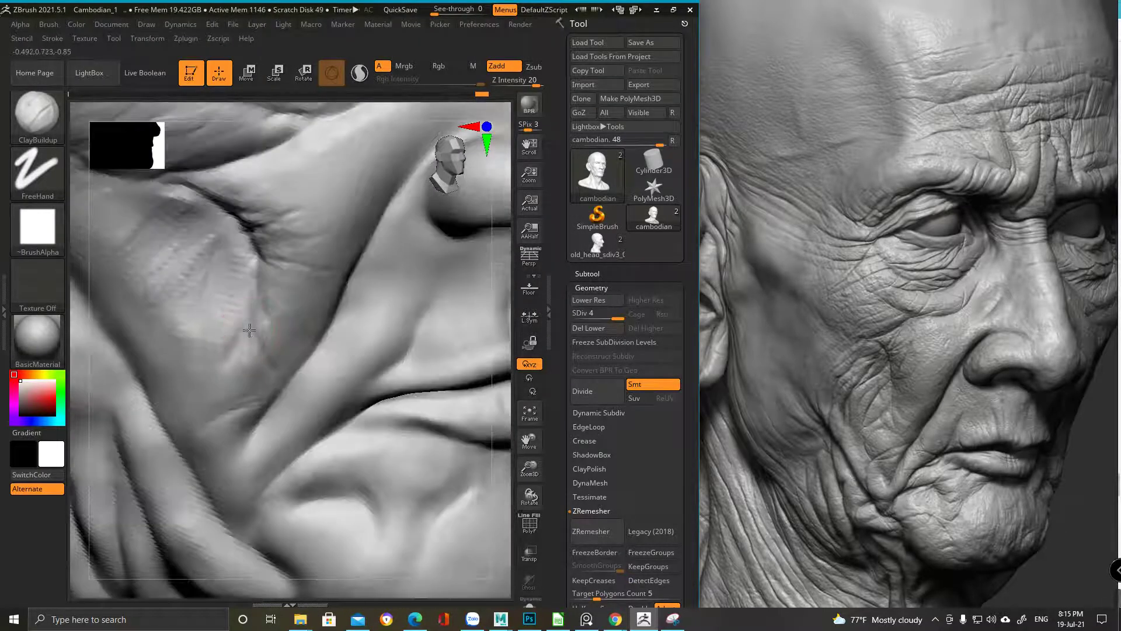
mouse_move(265, 375)
right_mouse_down()
mouse_move(243, 313)
mouse_move(251, 287)
right_mouse_up()
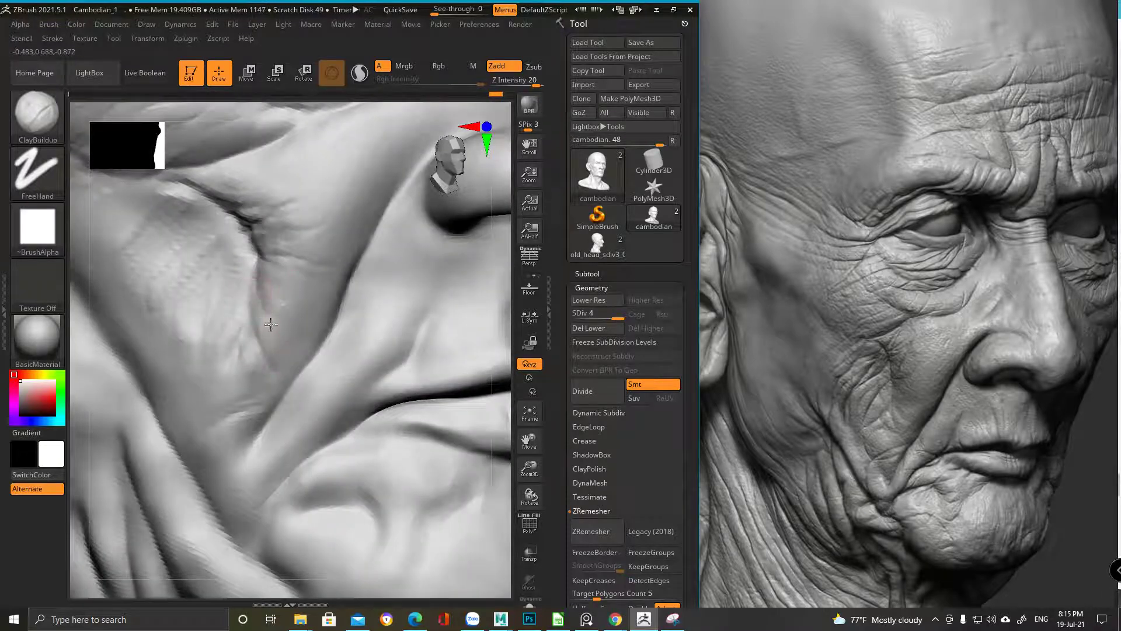
mouse_move(258, 321)
right_mouse_down()
mouse_move(311, 300)
mouse_move(295, 320)
mouse_move(336, 286)
mouse_move(281, 215)
mouse_move(286, 397)
mouse_move(134, 268)
right_mouse_up()
right_click(336, 286)
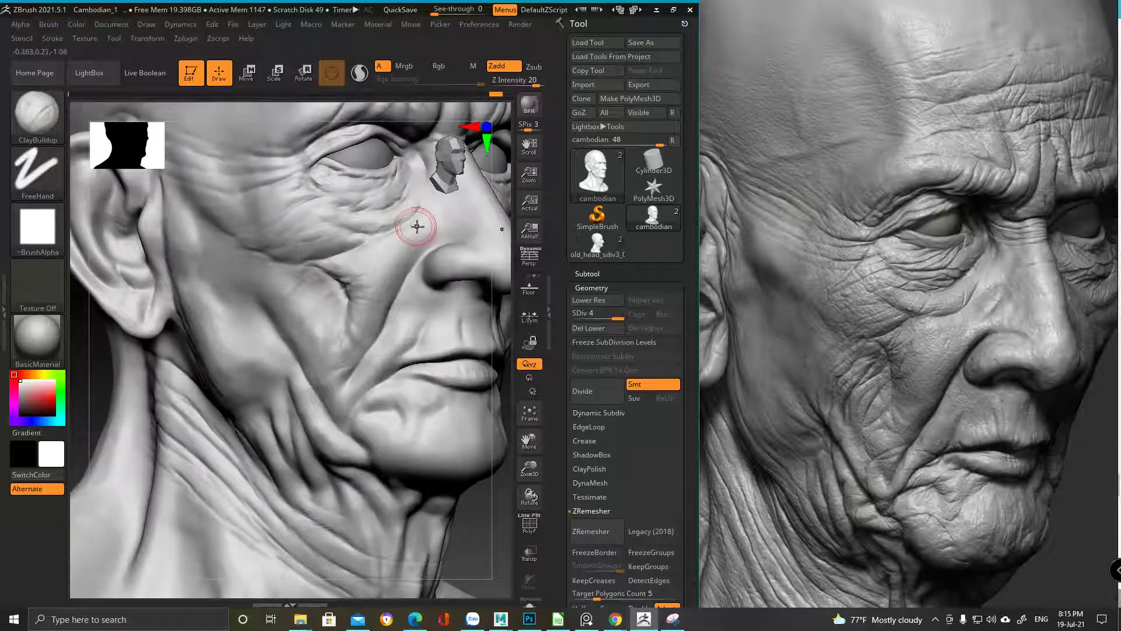
right_click_drag(337, 258, 325, 320, "ctrl")
right_click(325, 320)
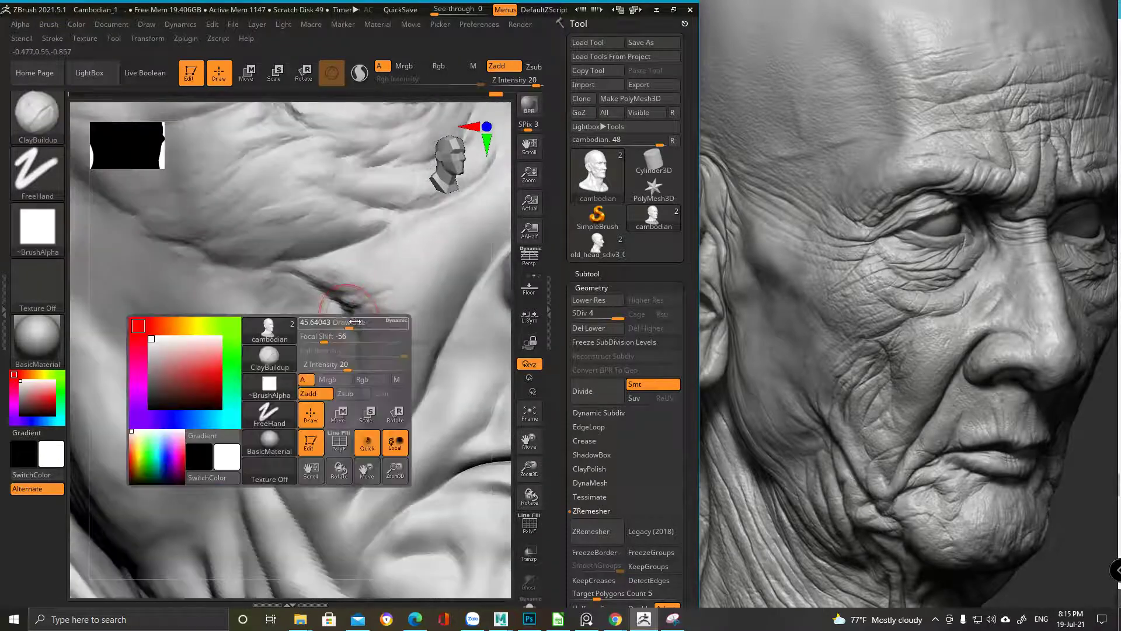
mouse_move(316, 378)
left_mouse_down()
mouse_move(330, 331)
mouse_move(309, 329)
mouse_move(313, 311)
mouse_move(262, 370)
mouse_move(281, 313)
left_mouse_up()
Soften the dark crease running down the cheek with further build-up strokes
mouse_move(350, 217)
right_mouse_down("ctrl")
mouse_move(374, 211)
mouse_move(346, 311)
mouse_move(320, 351)
right_mouse_up("ctrl")
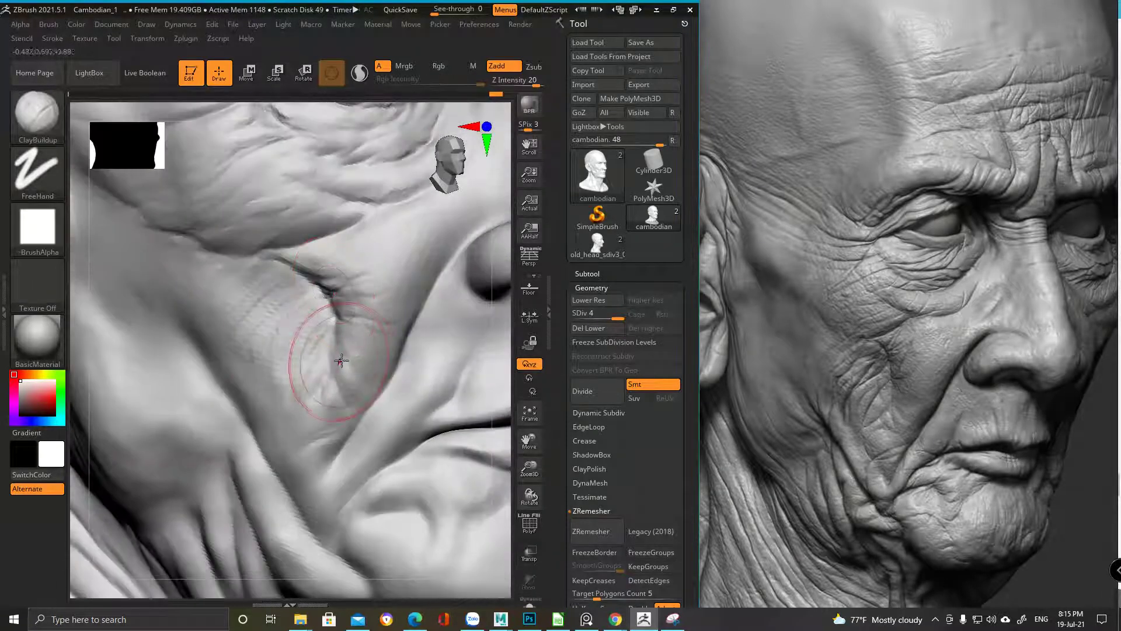
right_click(320, 345)
right_click(310, 341)
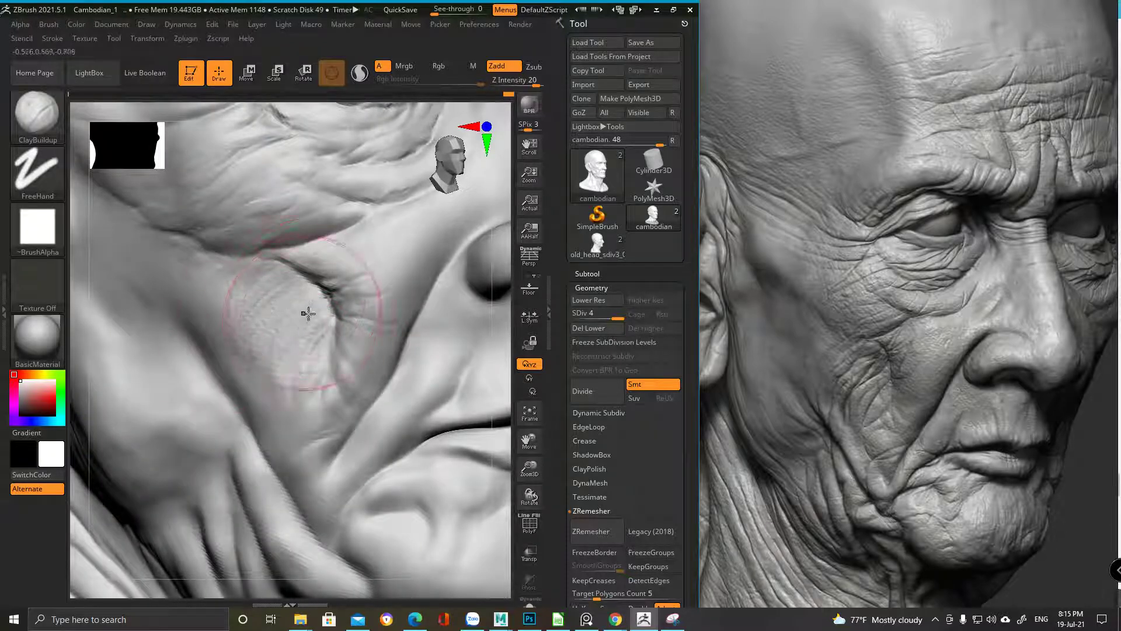
right_click_drag(308, 314, 267, 330, "ctrl")
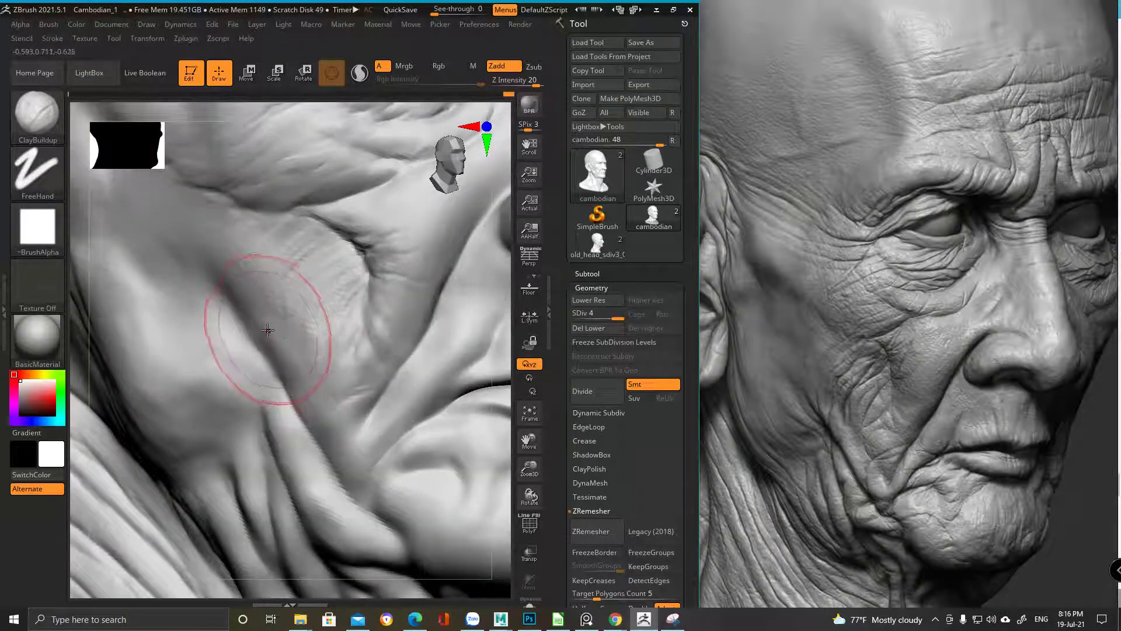
right_click(268, 330)
mouse_move(362, 258)
left_mouse_down("shift")
mouse_move(327, 254)
mouse_move(337, 236)
mouse_move(318, 266)
left_mouse_up("shift")
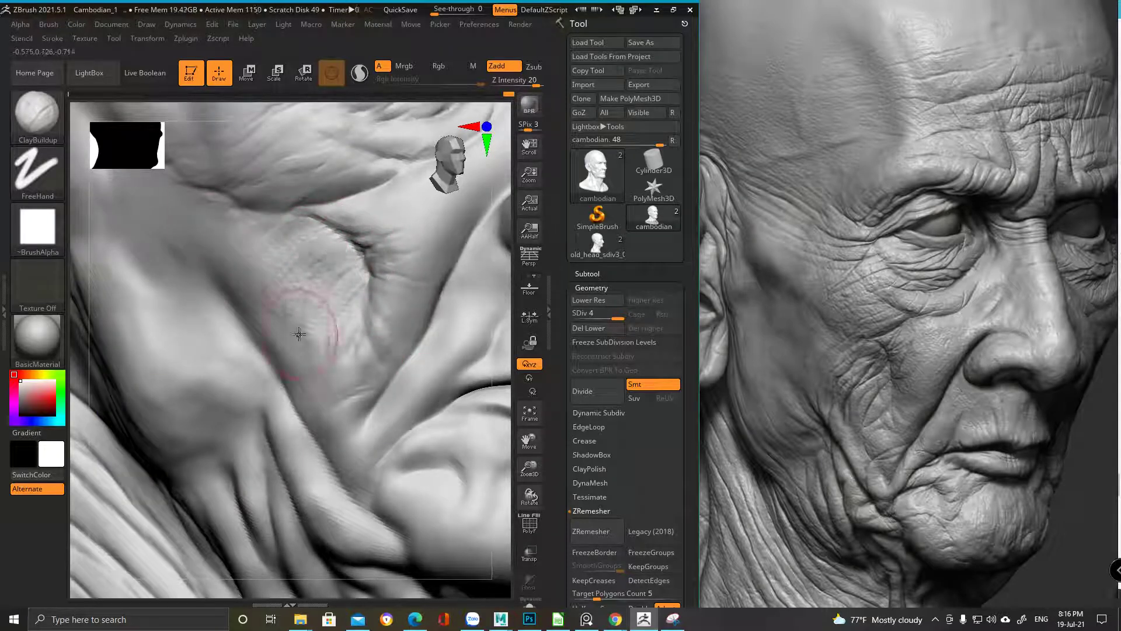
mouse_move(374, 307)
left_mouse_down("shift")
mouse_move(339, 321)
mouse_move(350, 280)
left_mouse_up("shift")
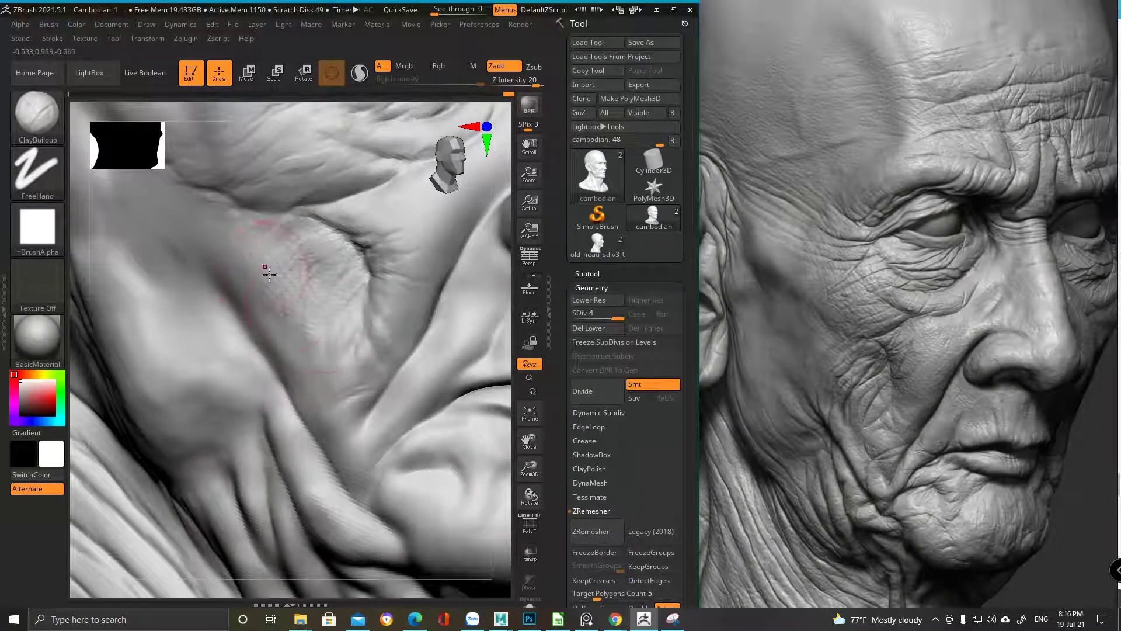
Enlarge the brush, drop to subdivision level 3, and stroke down the cheek crease
key("space")
key("shift+d")
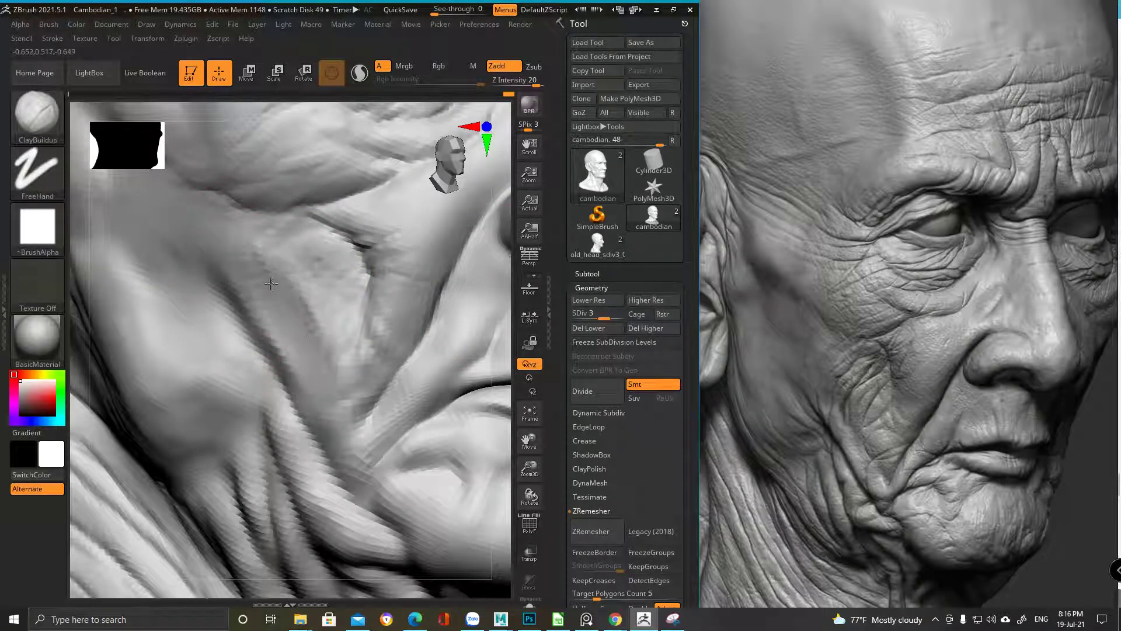
left_click_drag(263, 280, 333, 374)
mouse_move(347, 263)
left_mouse_down()
mouse_move(345, 316)
mouse_move(315, 353)
mouse_move(322, 360)
left_mouse_up()
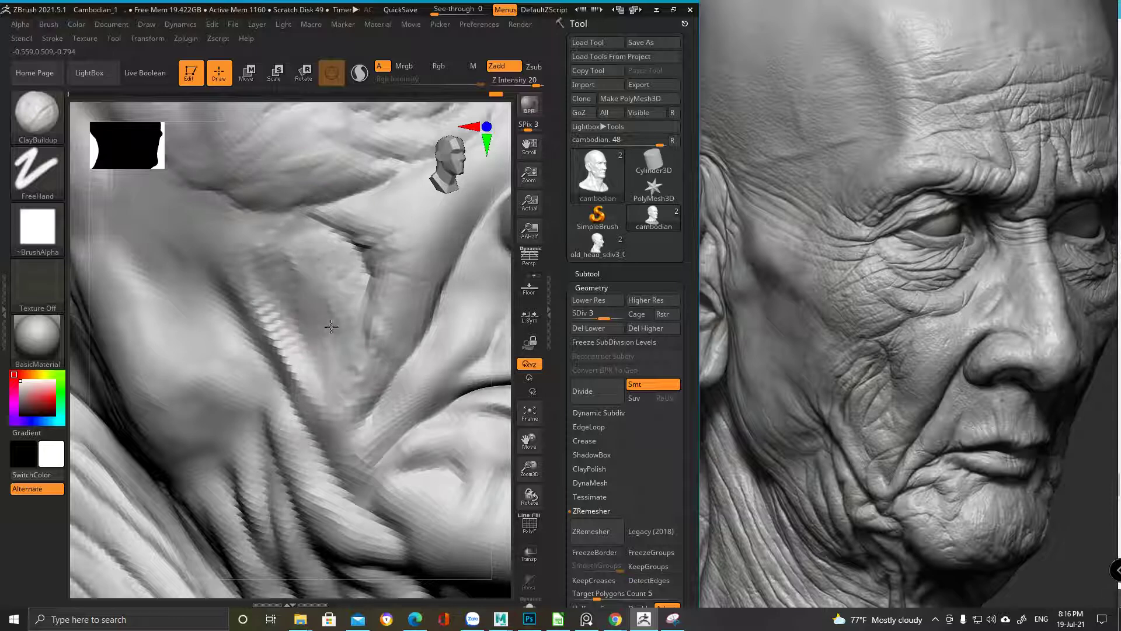
Build up clay along the lower cheek fold toward the jaw
right_click_drag(393, 296, 368, 366, "ctrl")
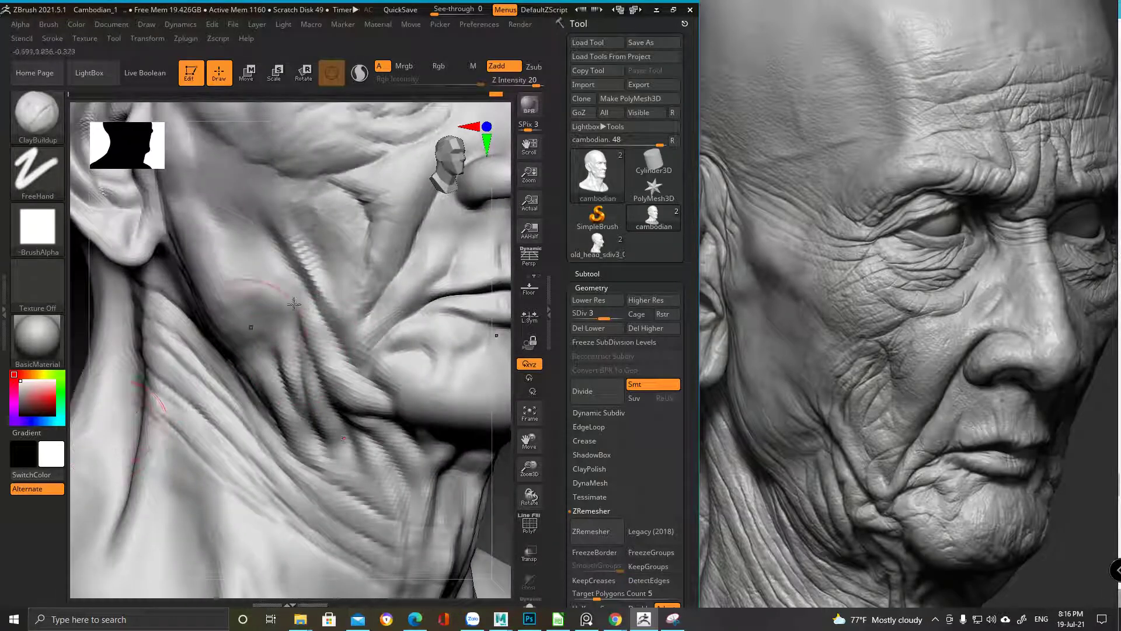
key("space")
right_click_drag(358, 283, 297, 241, "ctrl")
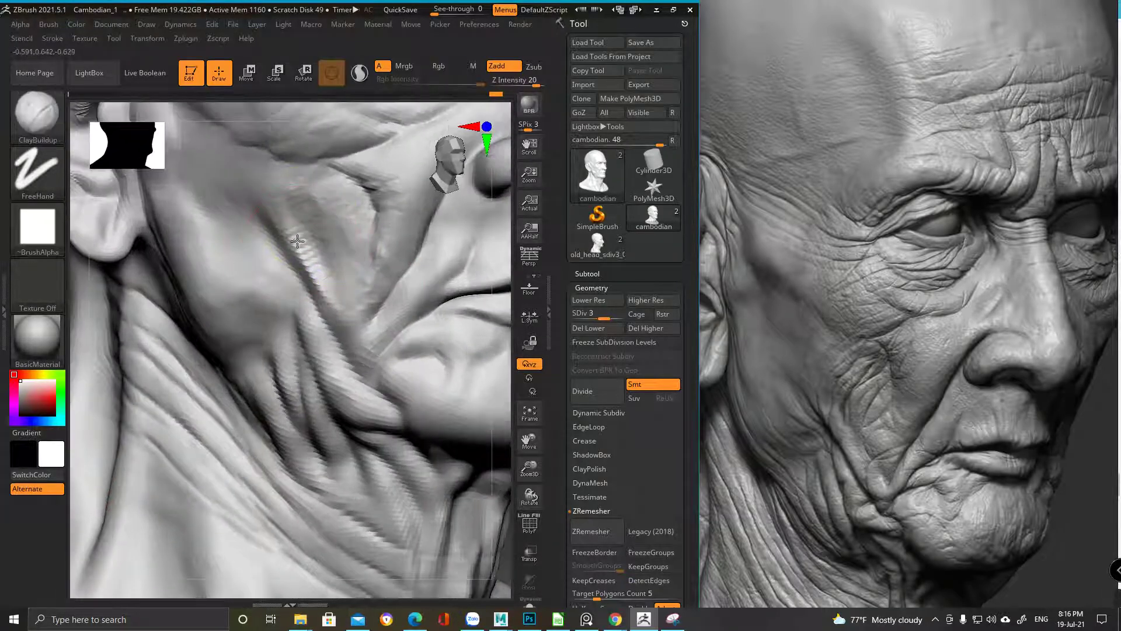
key("space")
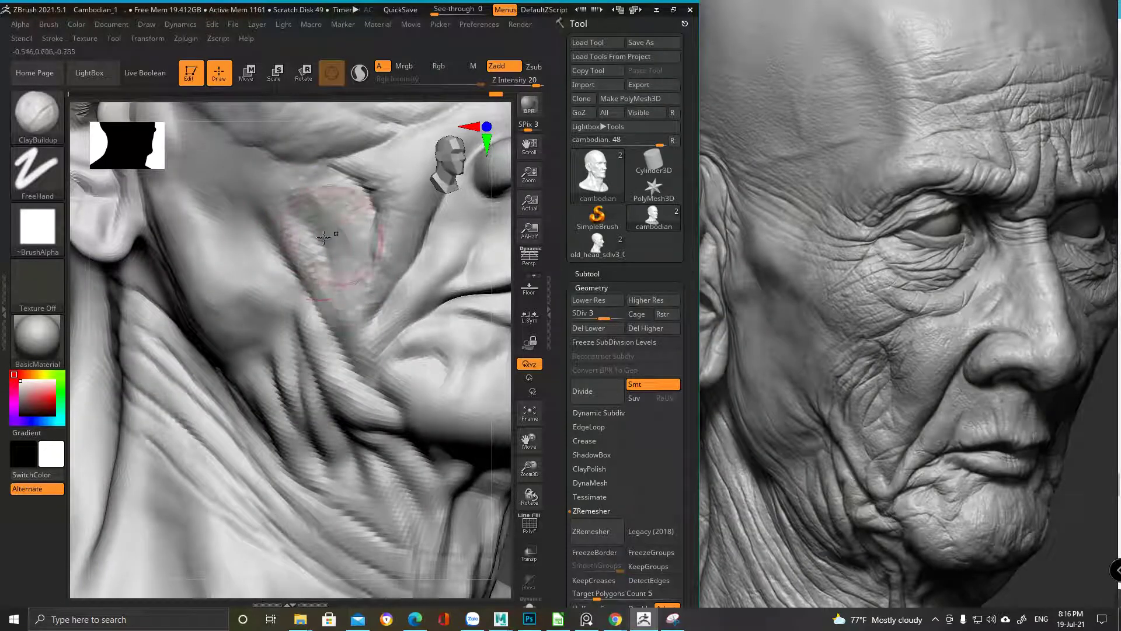
key("f")
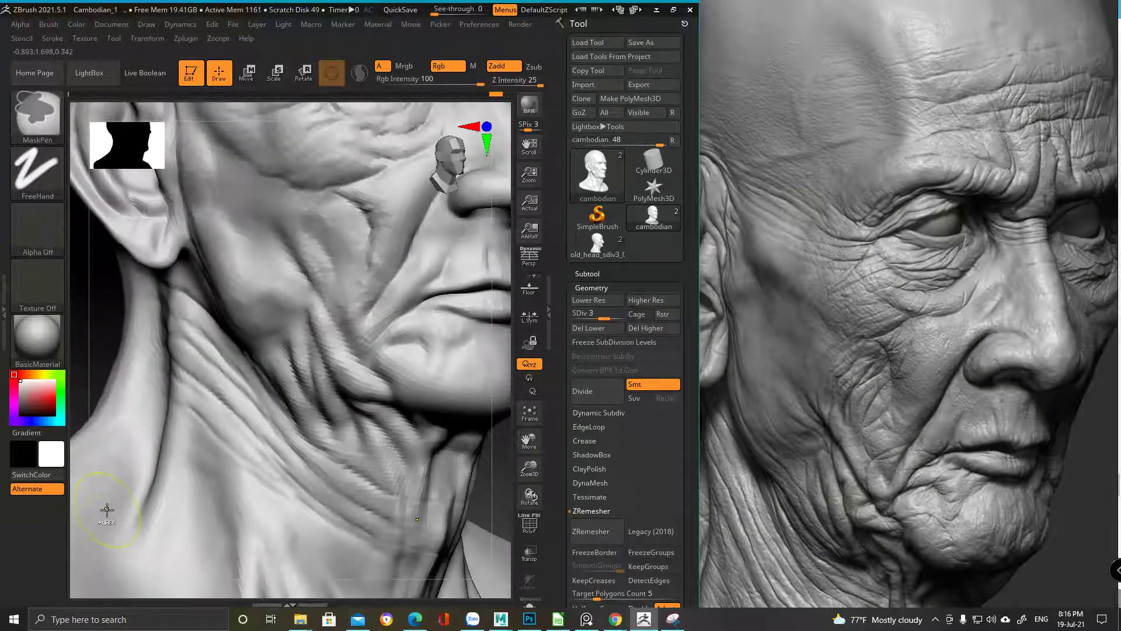
right_click_drag(240, 274, 245, 327, "ctrl")
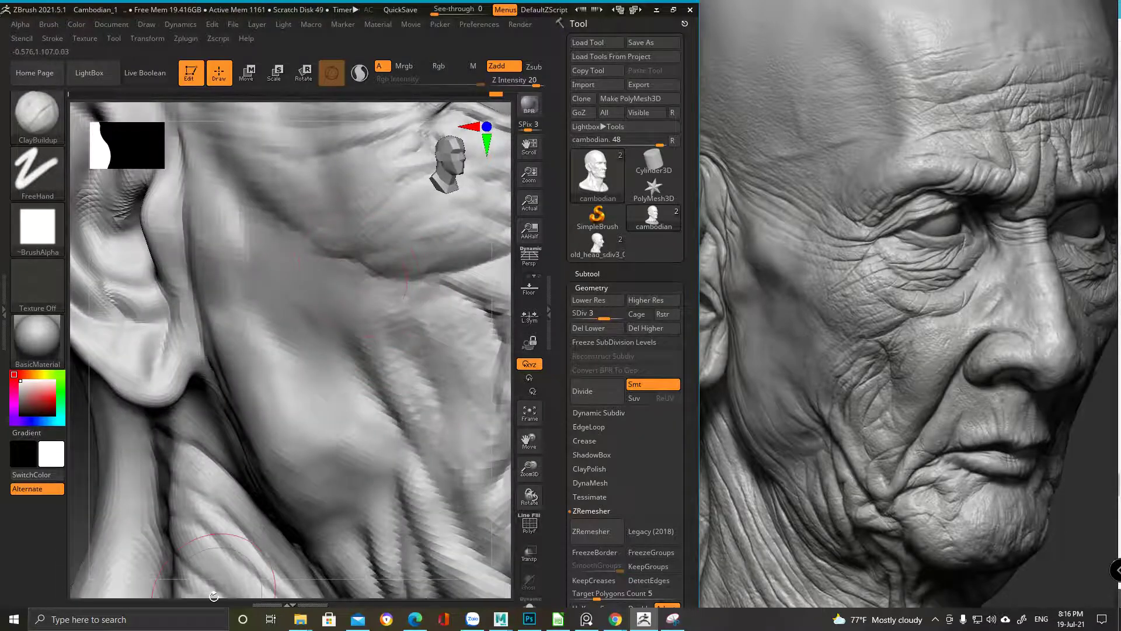
right_click_drag(312, 332, 338, 313)
key("space")
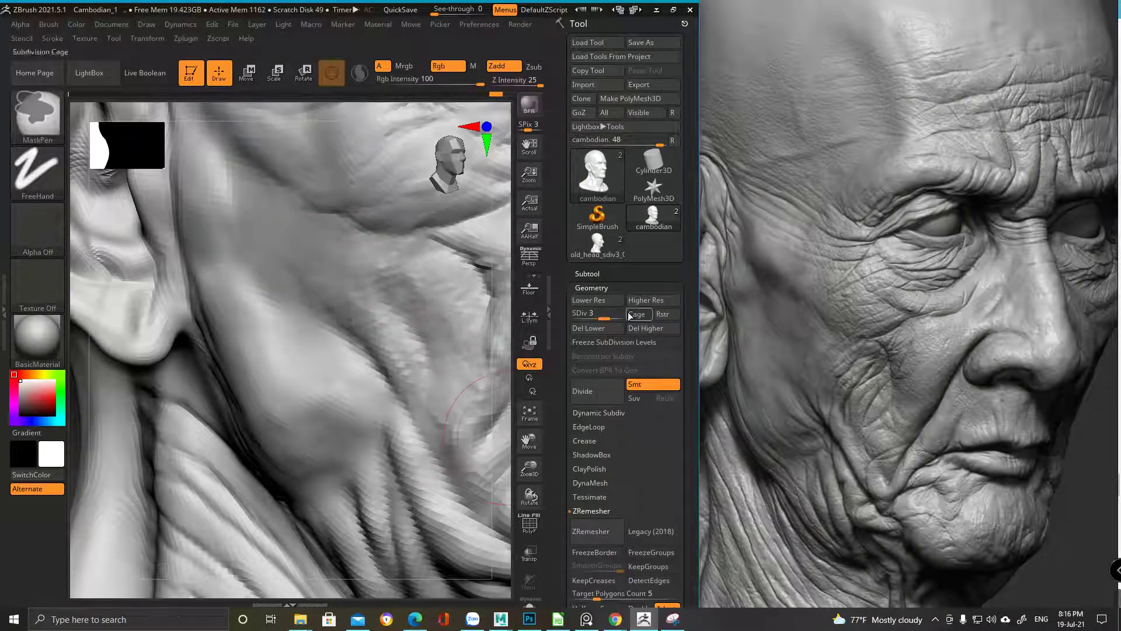
key("ctrl+z")
key("ctrl+z")
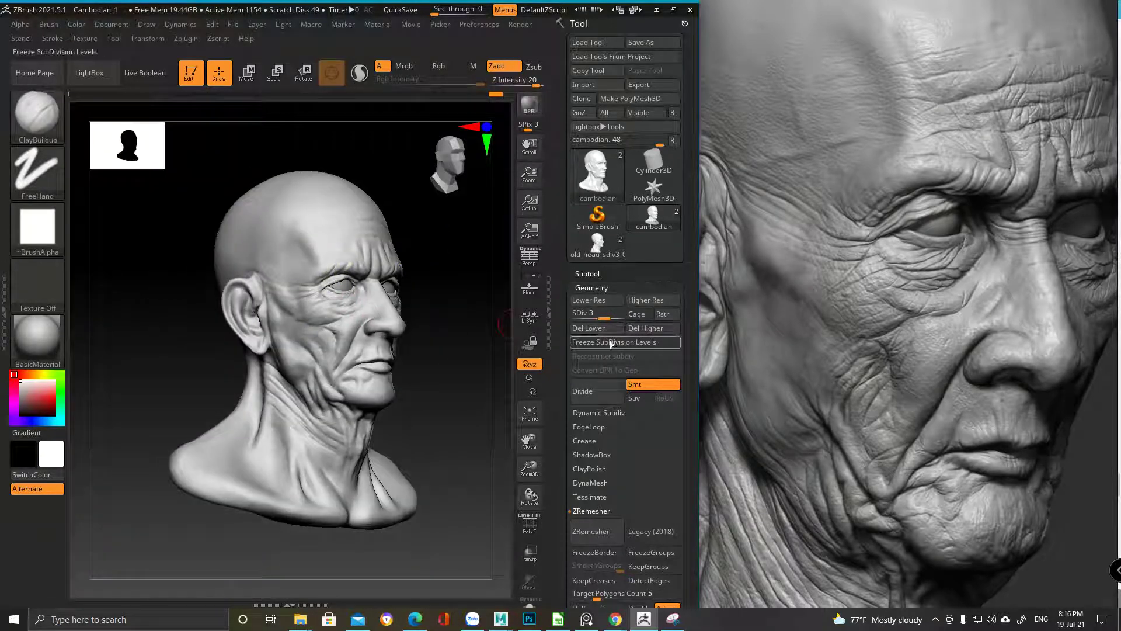
key("ctrl+shift+z")
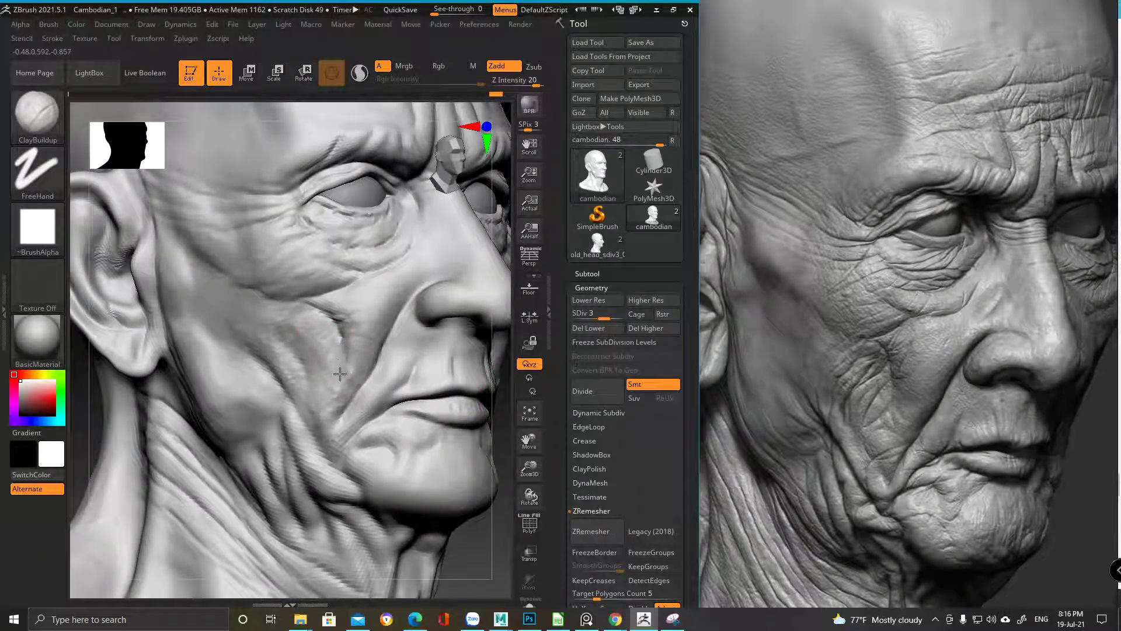
mouse_move(337, 380)
left_mouse_down()
mouse_move(334, 410)
mouse_move(201, 427)
mouse_move(284, 376)
mouse_move(331, 399)
mouse_move(328, 421)
mouse_move(330, 395)
mouse_move(348, 378)
mouse_move(306, 385)
mouse_move(331, 404)
mouse_move(352, 397)
mouse_move(316, 382)
left_mouse_up()
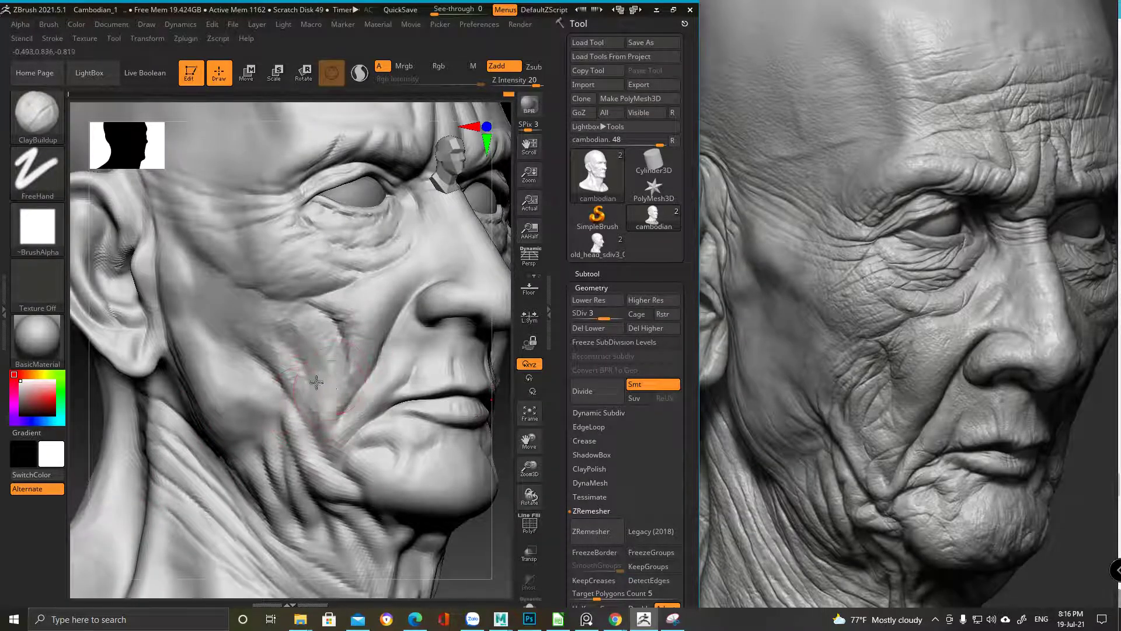
left_click_drag(300, 325, 303, 404)
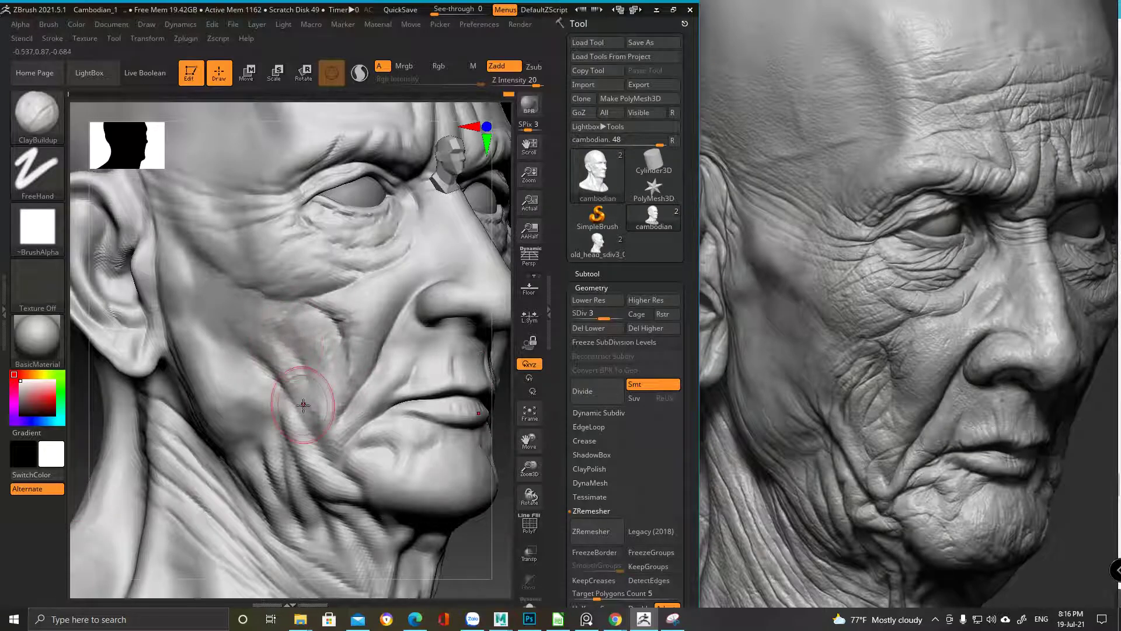
Switch to the DamStandard brush and zoom in close on the face
key("b")
key("d")
key("s")
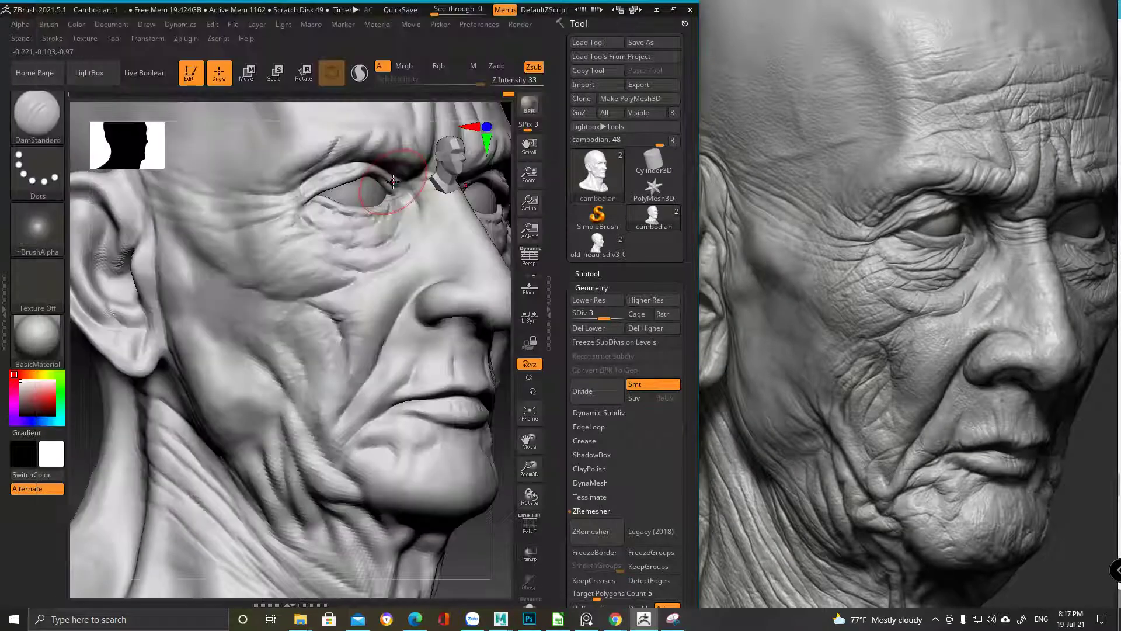
right_click_drag(313, 326, 354, 295)
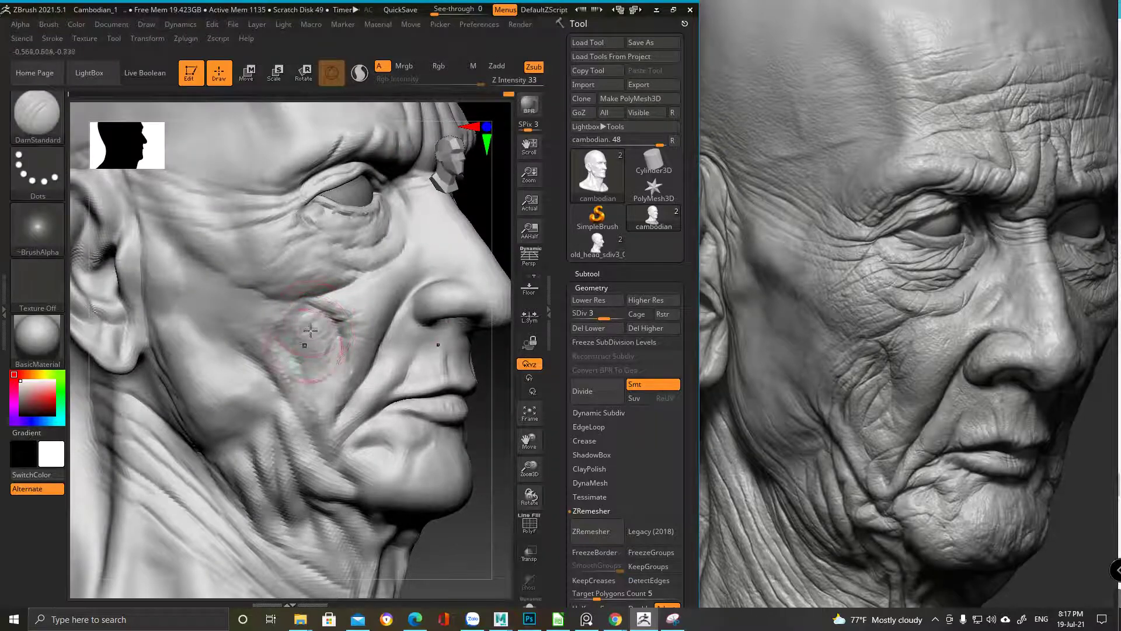
mouse_move(301, 371)
right_mouse_down("ctrl")
mouse_move(316, 356)
mouse_move(324, 368)
mouse_move(340, 331)
right_mouse_up("ctrl")
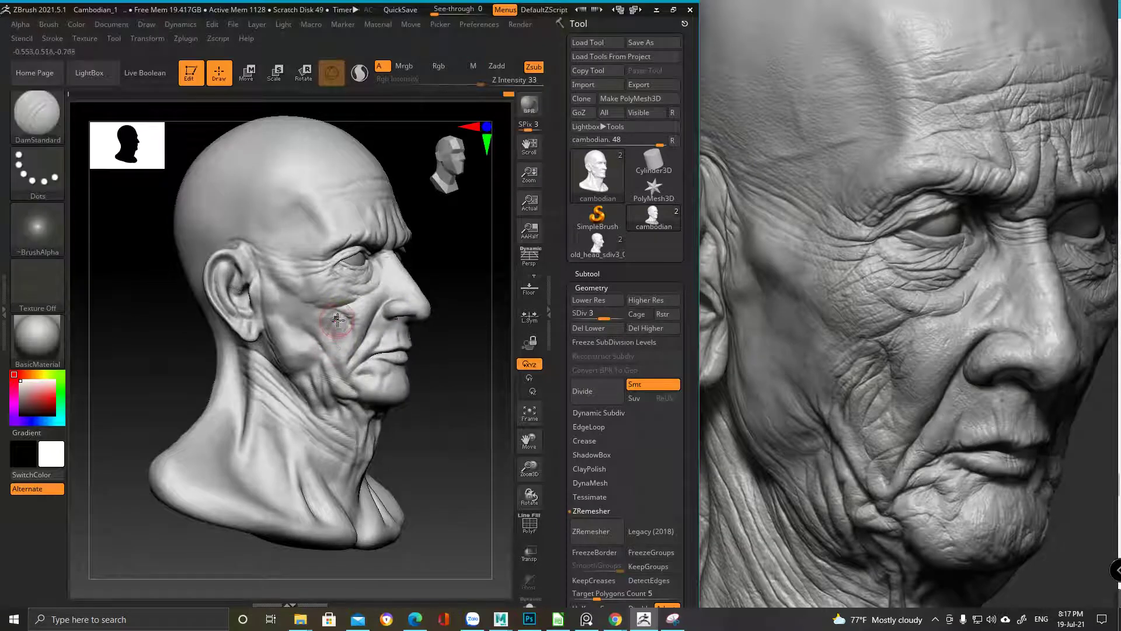
right_click_drag(321, 283, 135, 511, "ctrl")
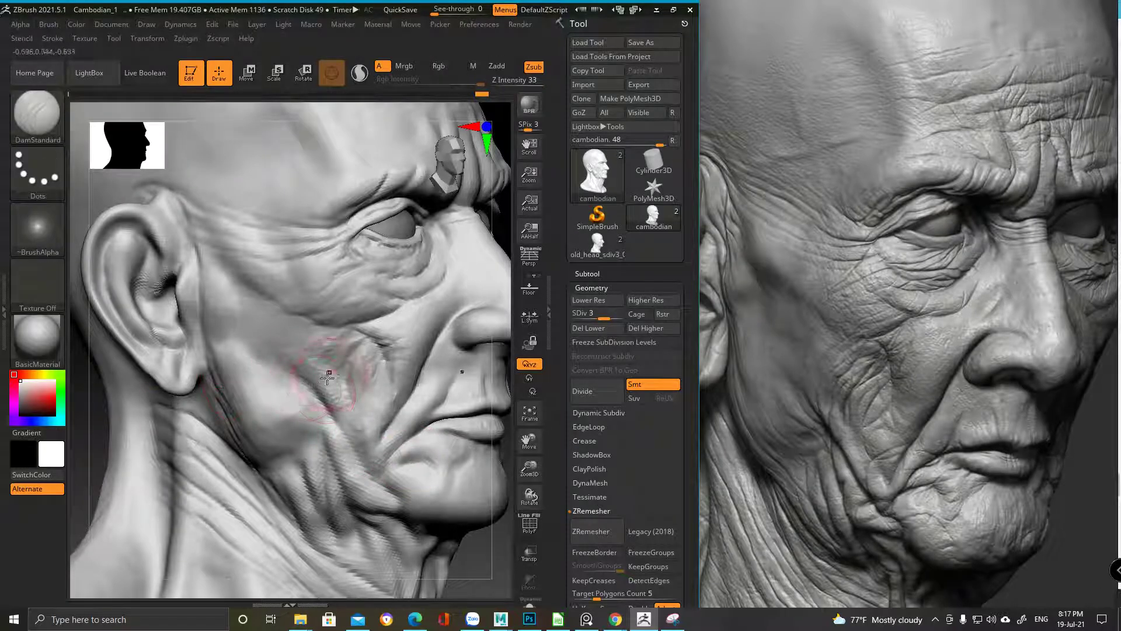
mouse_move(295, 384)
right_mouse_down("alt")
mouse_move(303, 373)
mouse_move(292, 383)
right_mouse_up("alt")
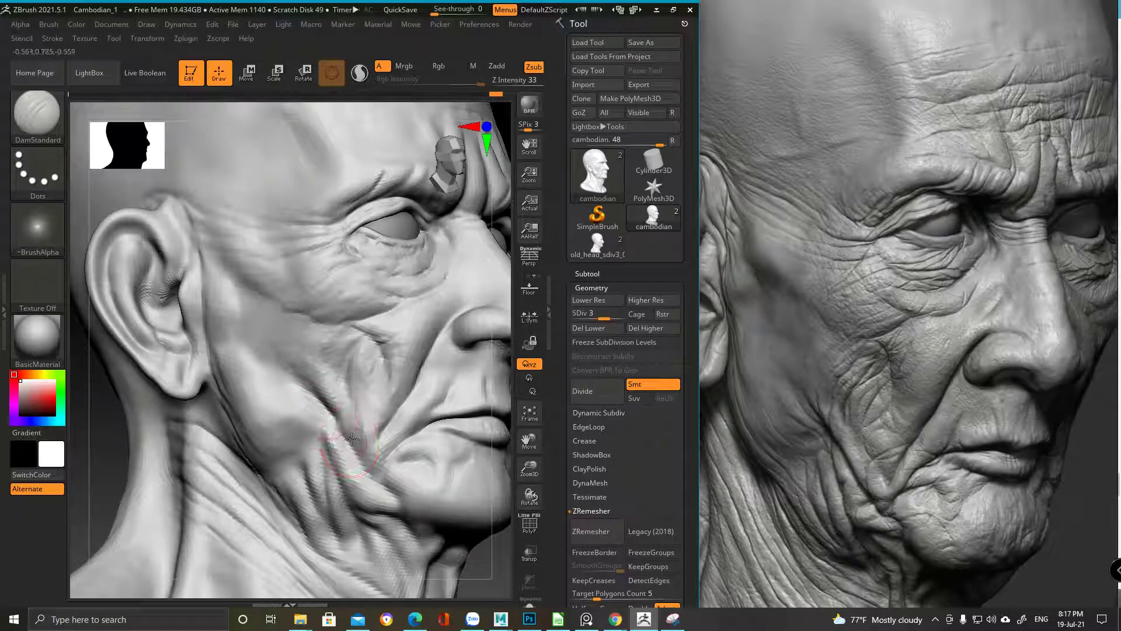
Work the fold along the lower cheek, then reframe the bust in three-quarter view
left_click_drag(329, 415, 349, 444, "shift")
right_click_drag(304, 473, 325, 350, "ctrl")
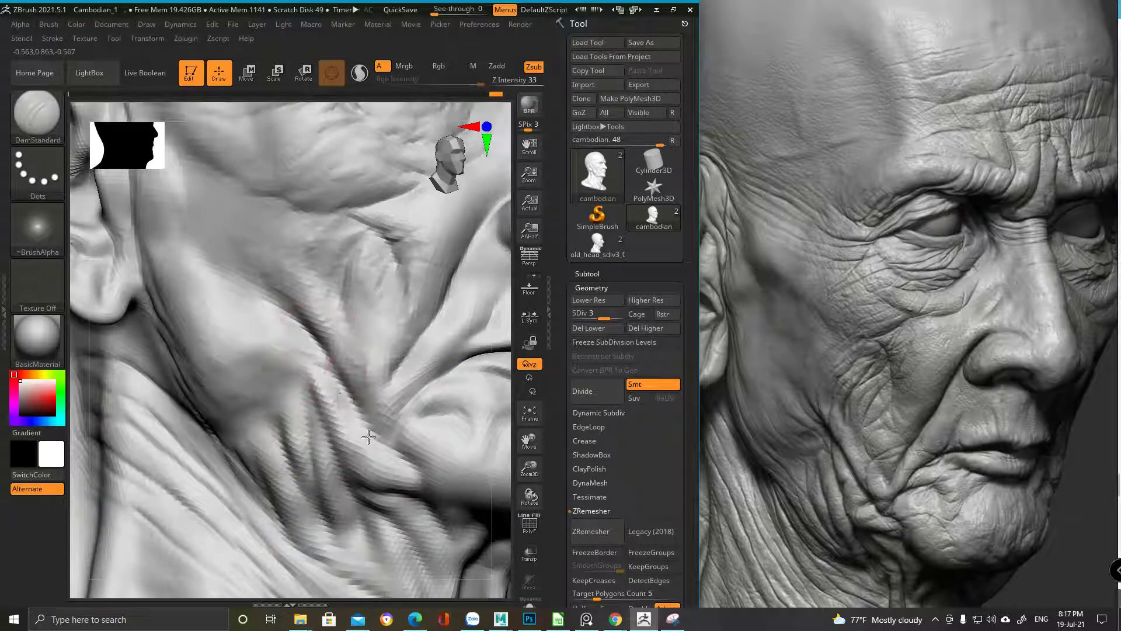
key("f")
mouse_move(368, 437)
right_mouse_down()
mouse_move(378, 380)
mouse_move(349, 419)
mouse_move(372, 421)
right_mouse_up()
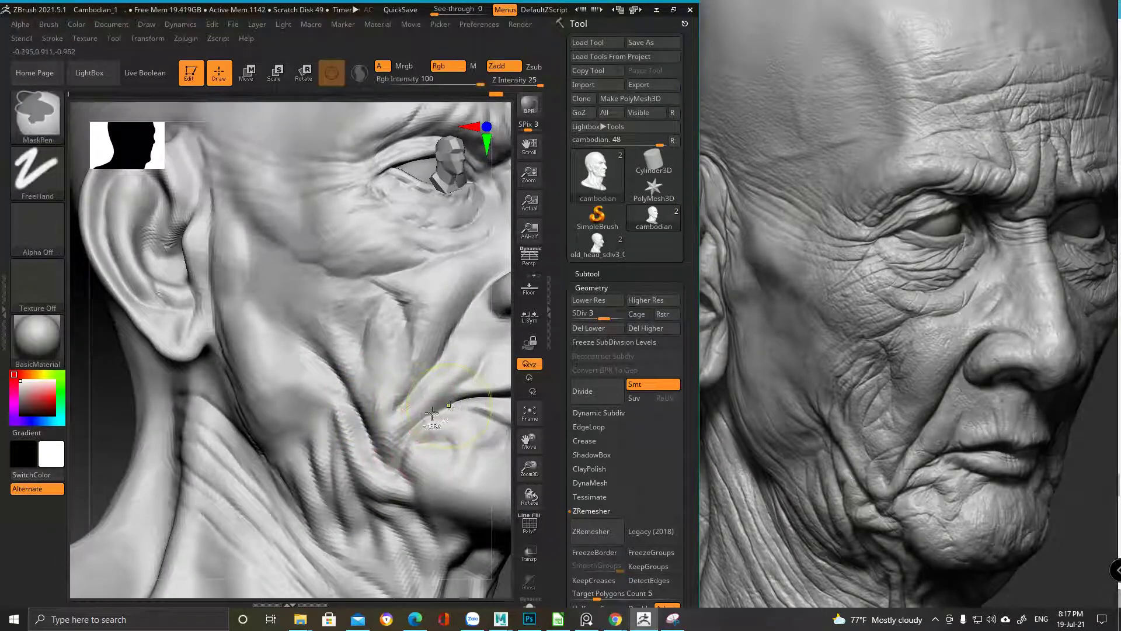
right_click_drag(433, 412, 202, 518, "ctrl")
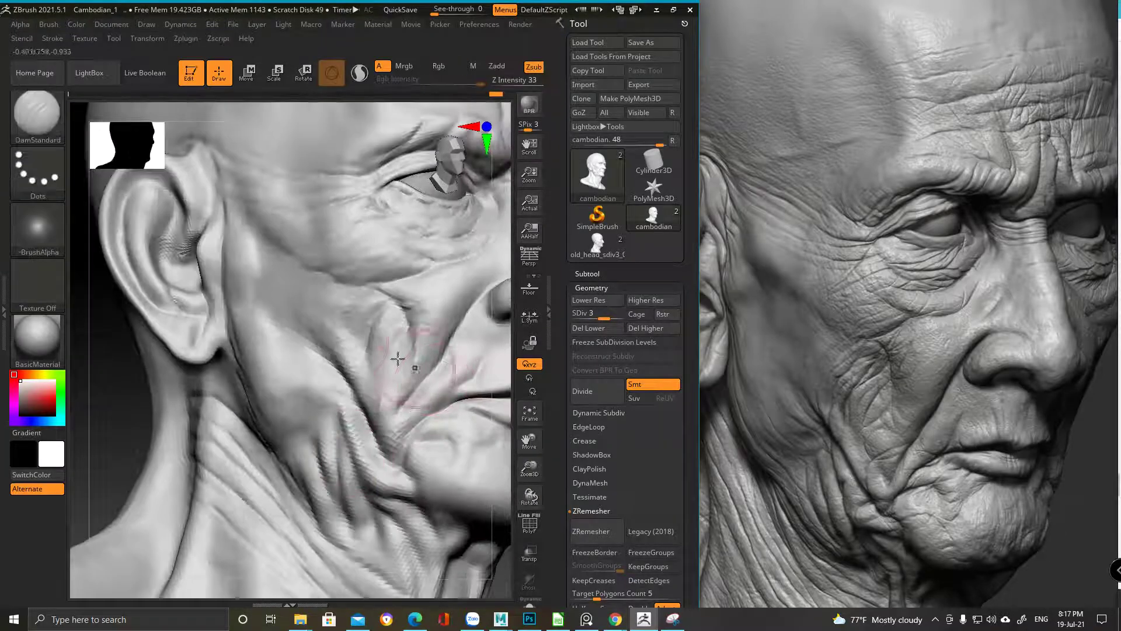
mouse_move(339, 350)
right_mouse_down()
mouse_move(296, 370)
mouse_move(338, 334)
mouse_move(317, 340)
right_mouse_up()
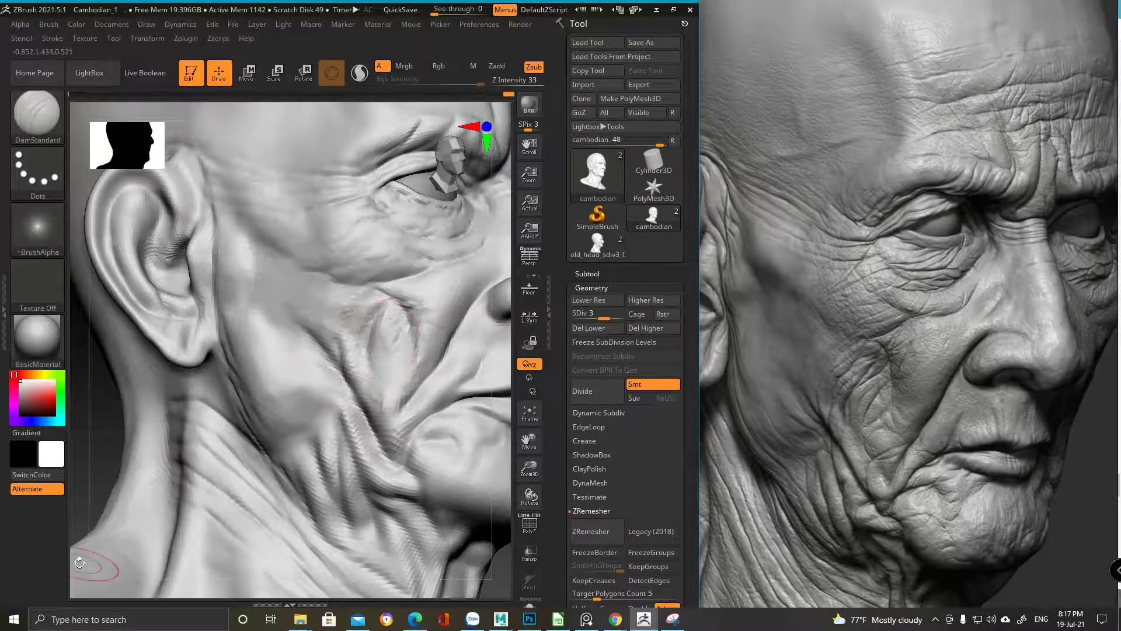
Carve a crease up the cheek fold, undo it, and enlarge the brush
key("space")
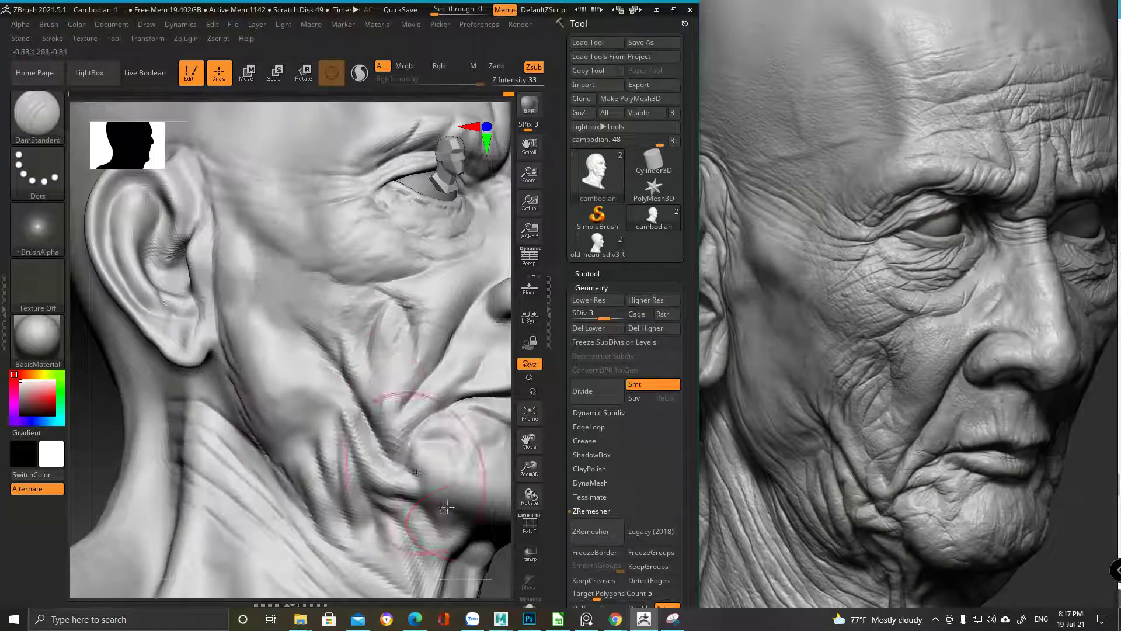
mouse_move(412, 365)
right_mouse_down("ctrl")
mouse_move(374, 374)
mouse_move(384, 381)
mouse_move(368, 358)
mouse_move(380, 373)
right_mouse_up("ctrl")
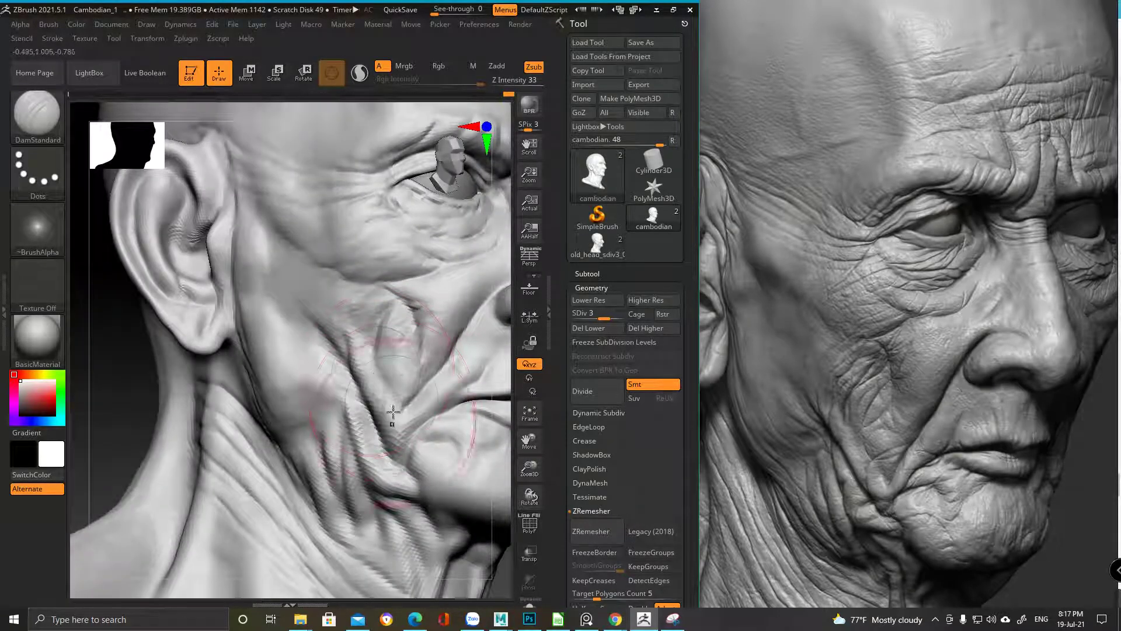
key("ctrl")
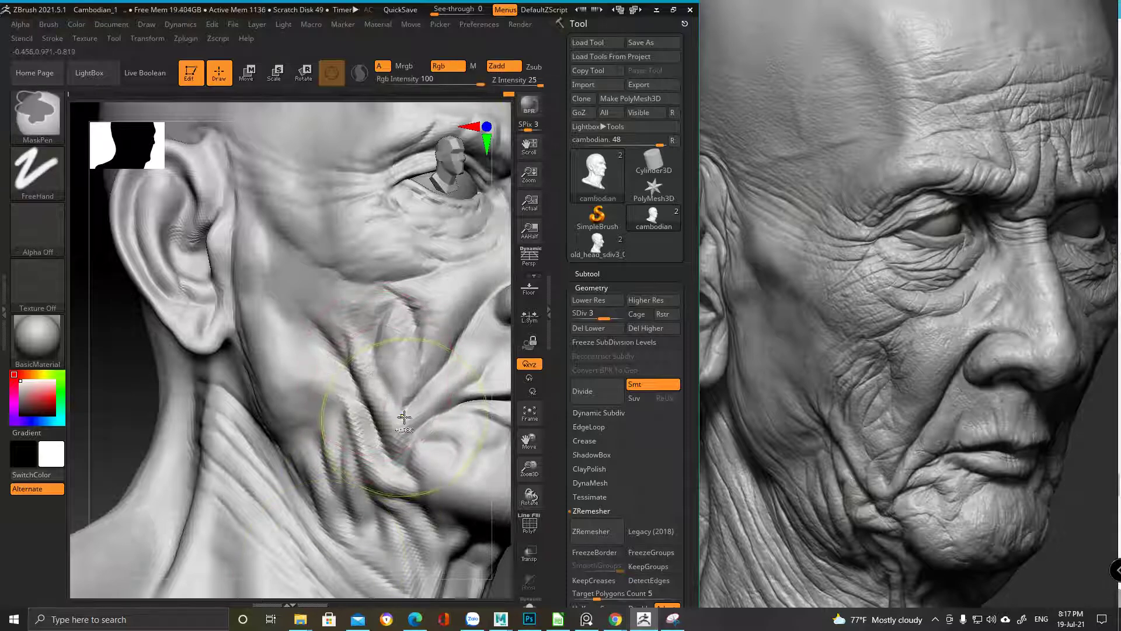
key("space")
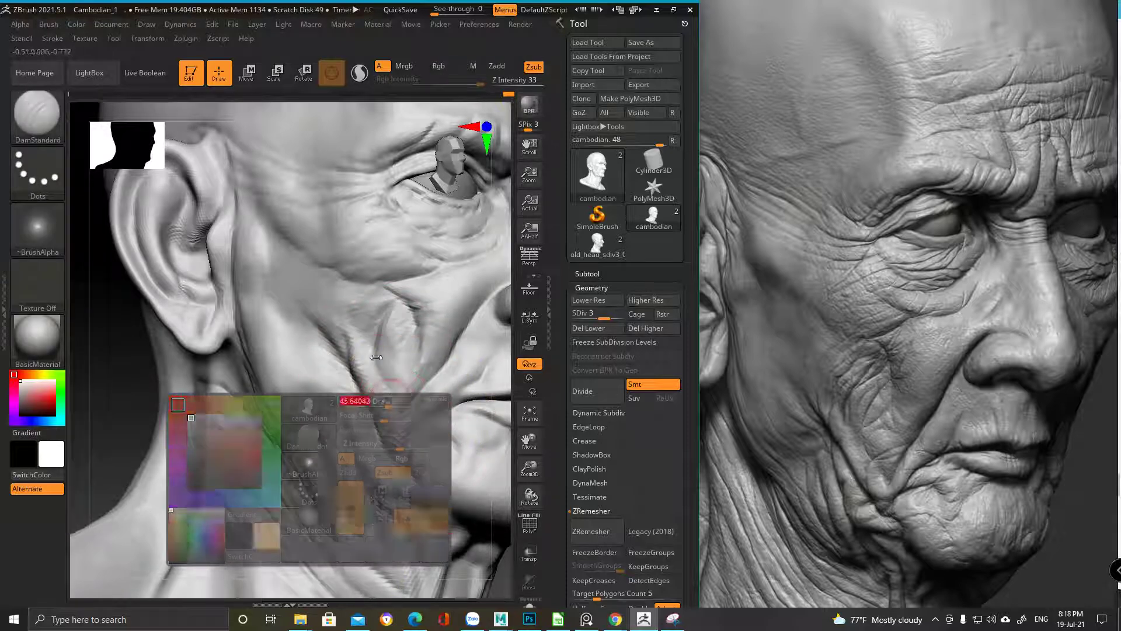
left_click_drag(384, 393, 381, 377)
key("ctrl+z")
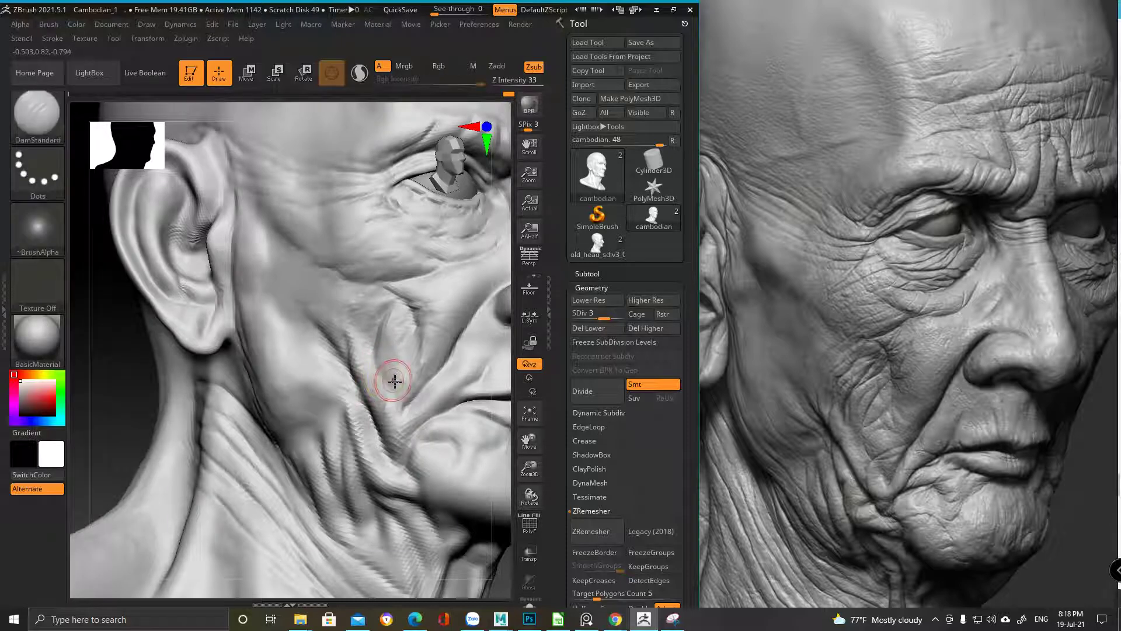
key("space")
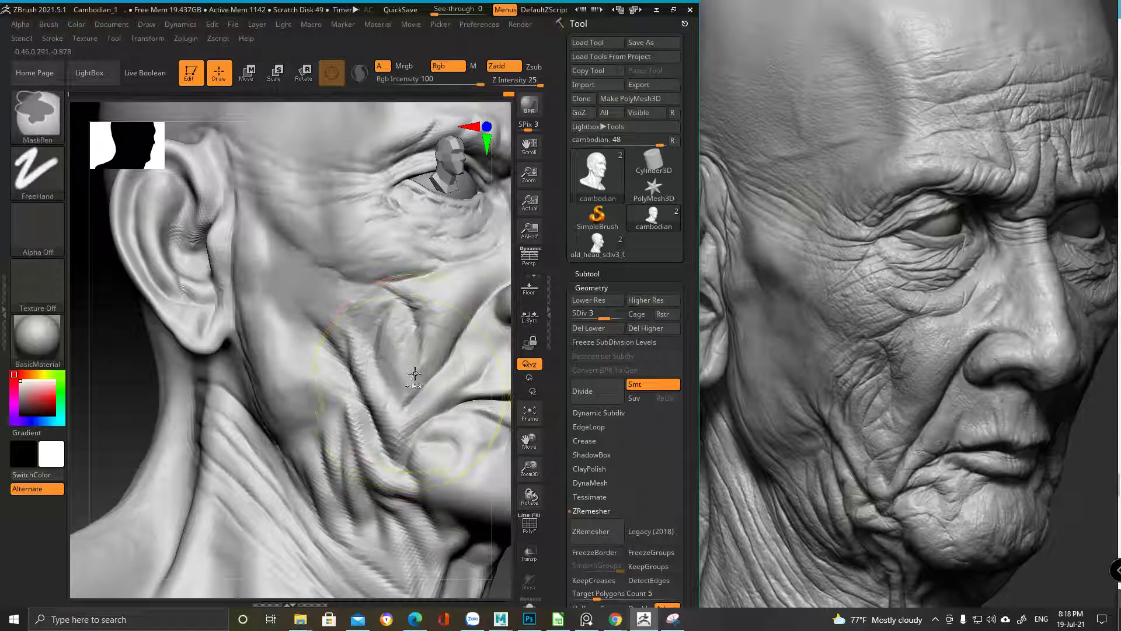
Lower the DamStandard Z Intensity from 33 to 23
mouse_move(402, 436)
right_mouse_down()
mouse_move(393, 367)
mouse_move(379, 403)
mouse_move(351, 370)
mouse_move(345, 389)
right_mouse_up()
key("ctrl")
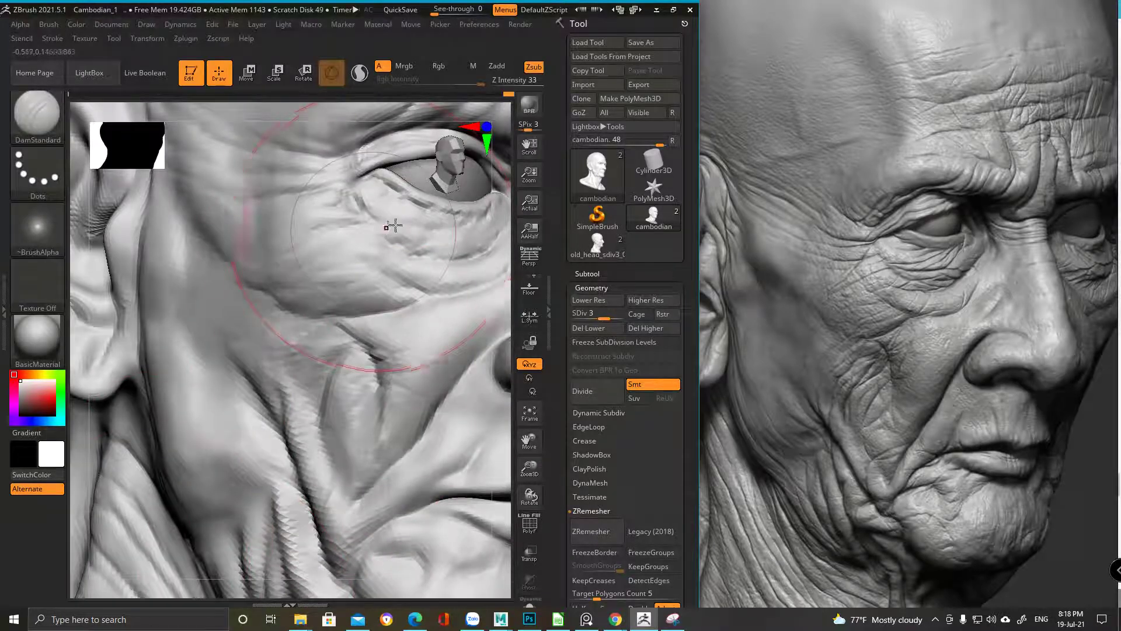
key("b")
left_click(511, 71)
Switch to ClayBuildup and shrink the brush size
key("b")
key("c")
key("b")
key("space")
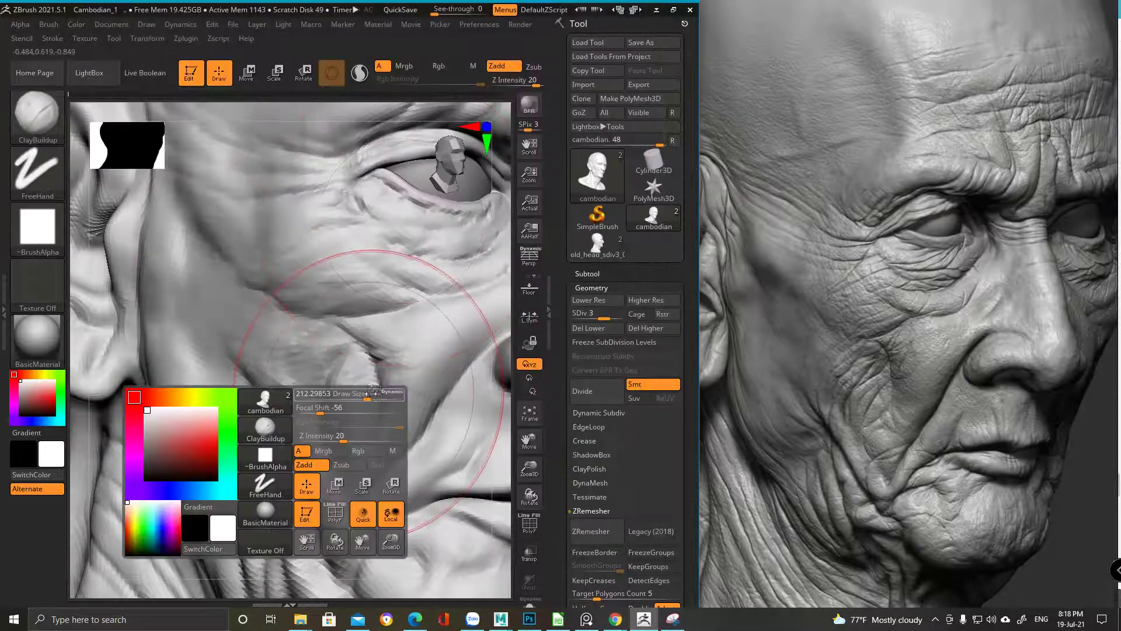
left_click_drag(371, 396, 345, 397)
mouse_move(313, 425)
right_mouse_down()
mouse_move(338, 388)
mouse_move(320, 468)
right_mouse_up()
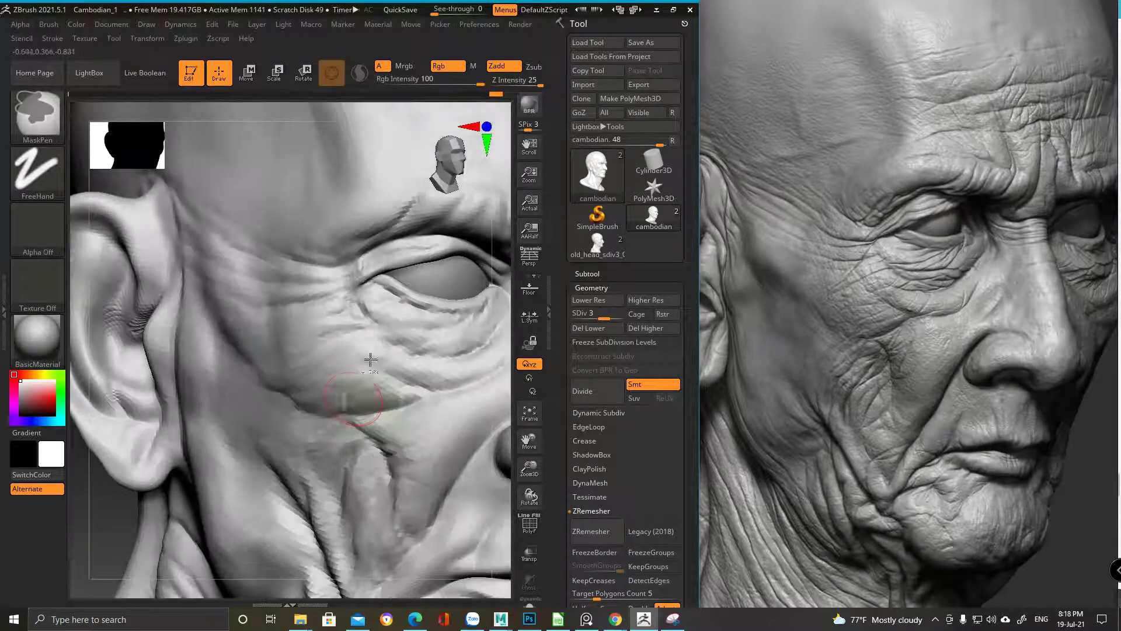
Roughly double the brush size and build up clay on the cheek below the eye
right_click_drag(364, 463, 251, 321, "alt")
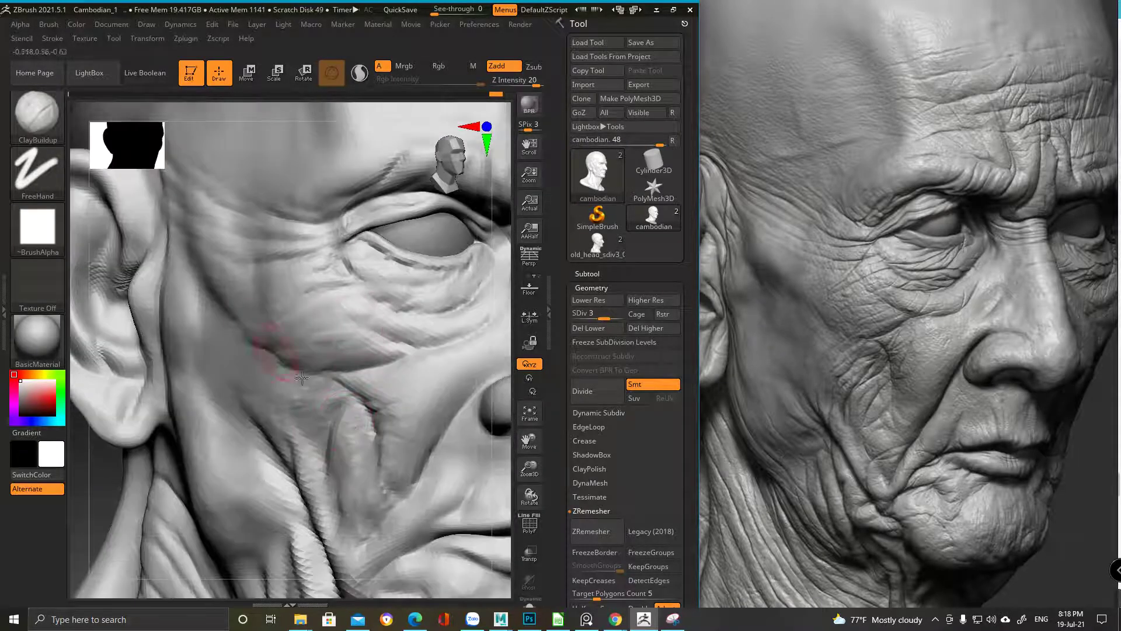
mouse_move(301, 401)
right_mouse_down("alt")
mouse_move(313, 343)
mouse_move(287, 328)
right_mouse_up("alt")
right_click(287, 327)
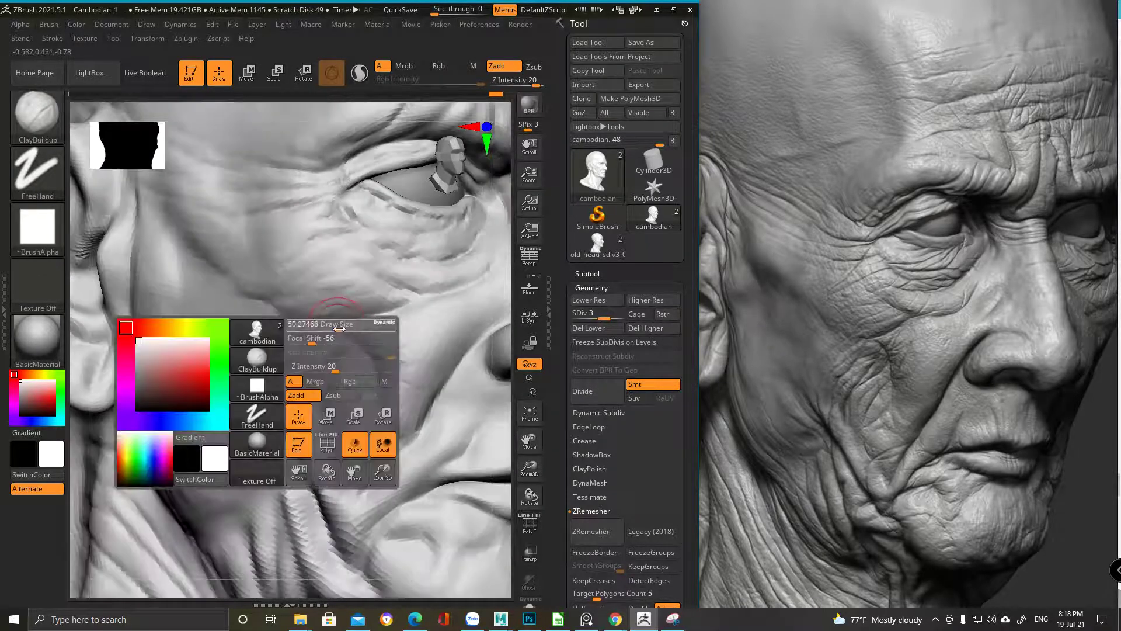
right_click(276, 306)
left_click_drag(280, 312, 351, 314)
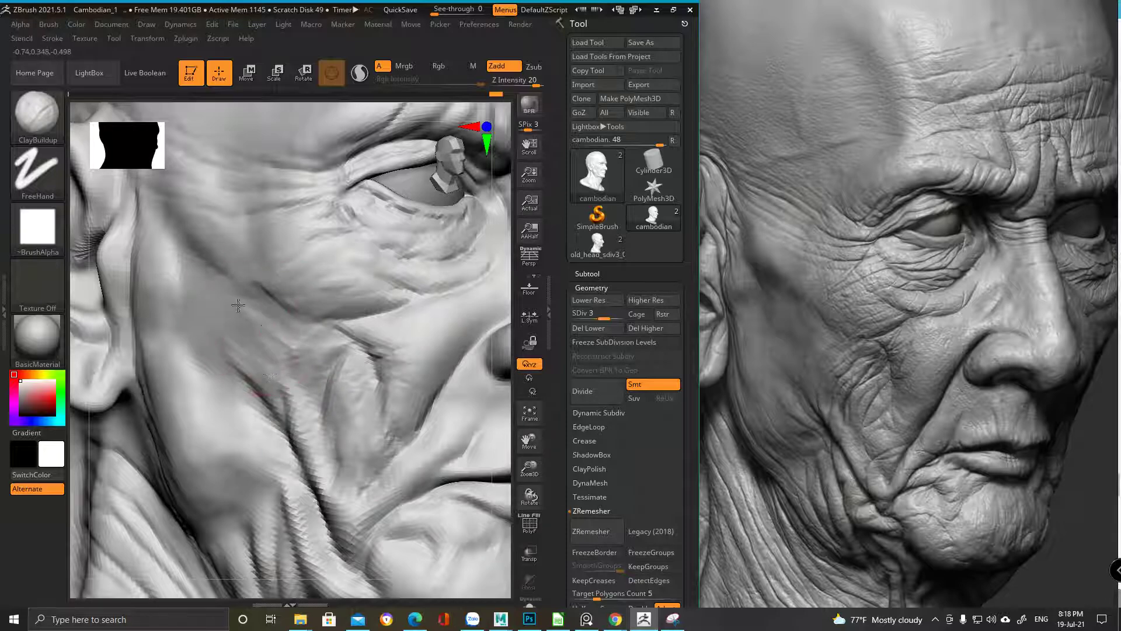
mouse_move(310, 367)
left_mouse_down()
mouse_move(255, 437)
mouse_move(279, 353)
mouse_move(297, 355)
mouse_move(297, 324)
mouse_move(318, 346)
mouse_move(275, 284)
mouse_move(303, 309)
mouse_move(276, 296)
left_mouse_up()
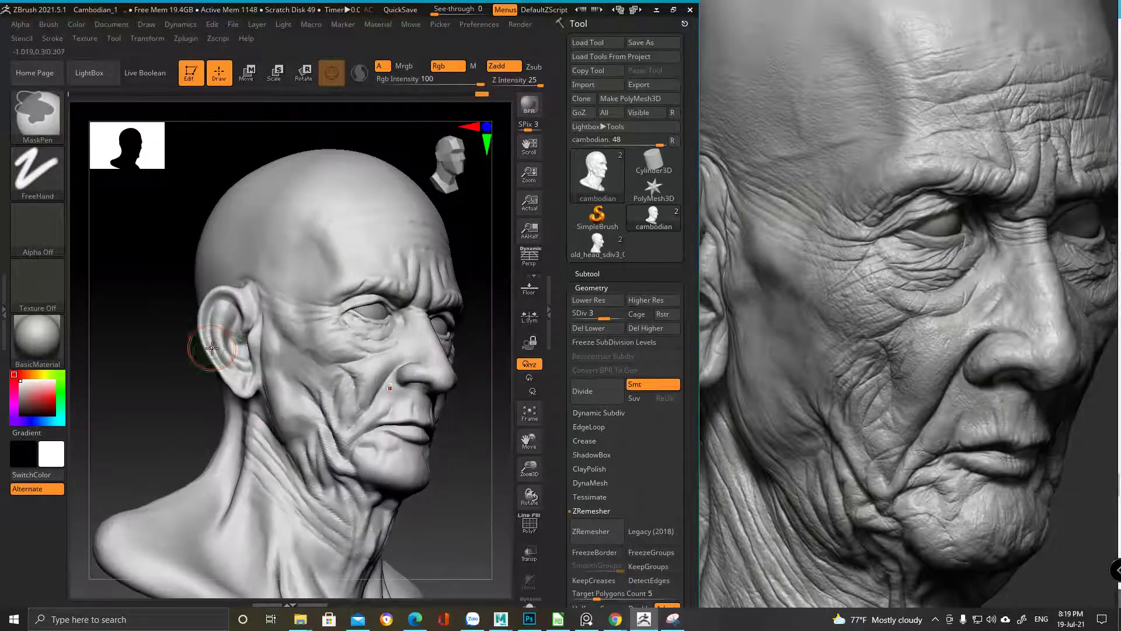
Build clay over the temple and down the cheek at subdivision level 3
key("f")
mouse_move(340, 229)
left_mouse_down()
mouse_move(310, 289)
mouse_move(321, 500)
left_mouse_up()
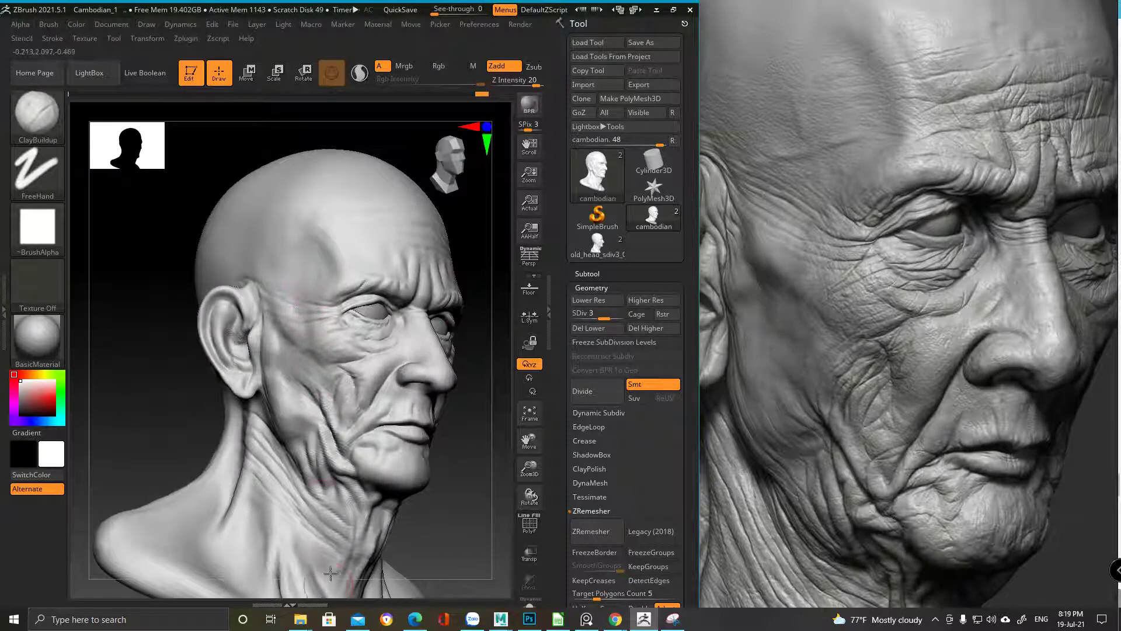
key("d")
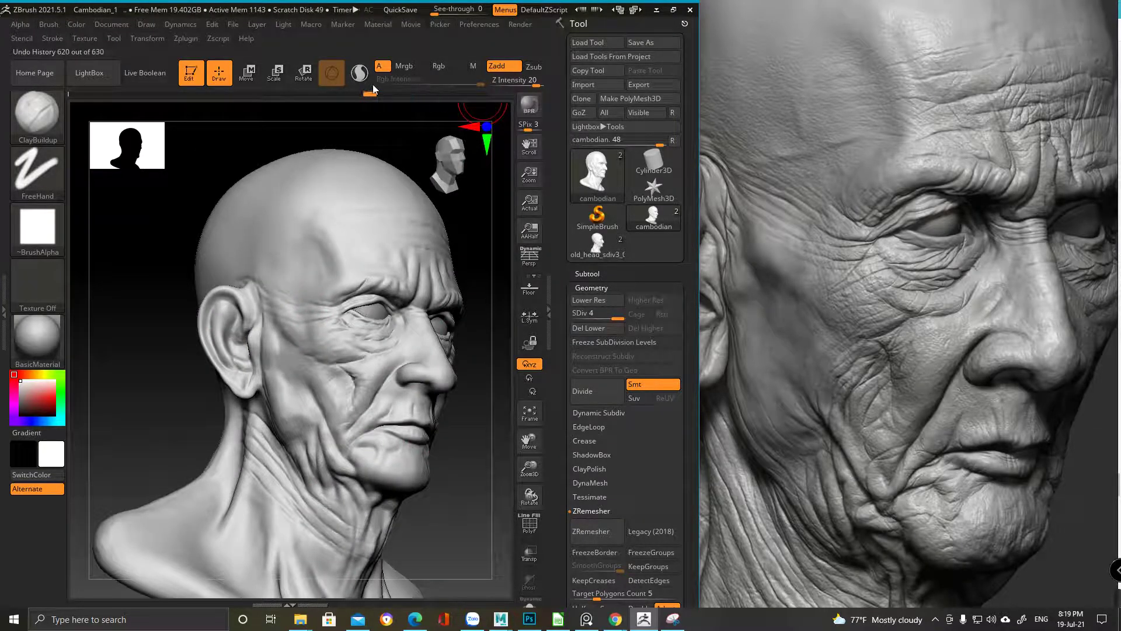
key("shift+d")
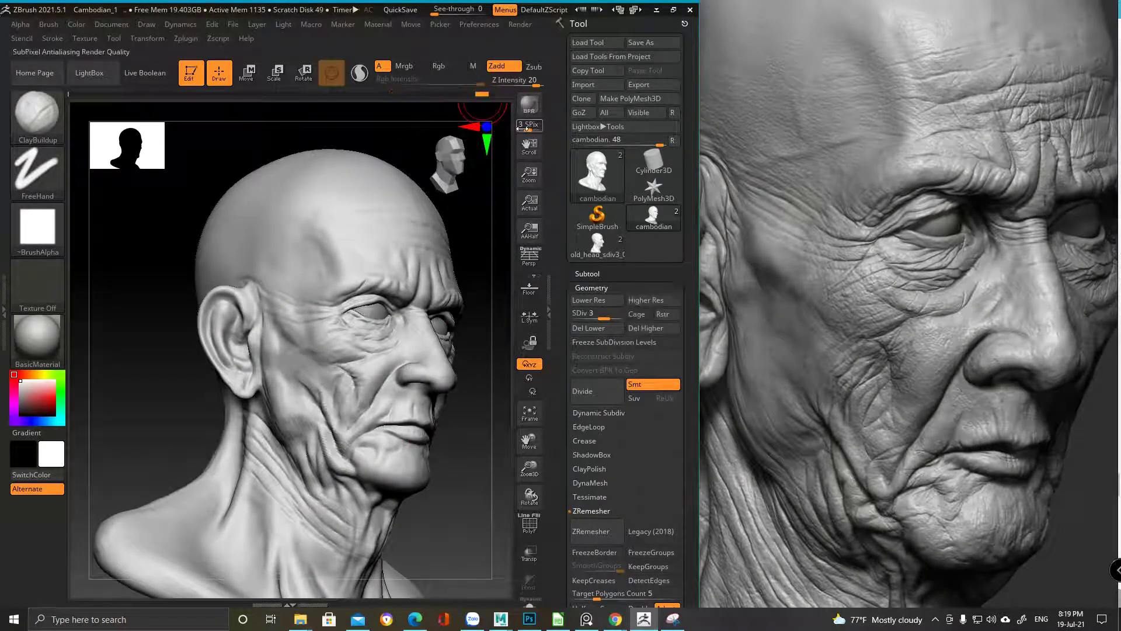
right_click_drag(315, 362, 315, 399, "ctrl")
right_click_drag(325, 330, 320, 350, "ctrl")
mouse_move(320, 351)
left_mouse_down()
mouse_move(295, 230)
mouse_move(295, 283)
mouse_move(311, 330)
mouse_move(333, 339)
mouse_move(290, 313)
mouse_move(306, 324)
mouse_move(294, 369)
mouse_move(234, 474)
mouse_move(312, 367)
mouse_move(295, 380)
mouse_move(274, 373)
left_mouse_up()
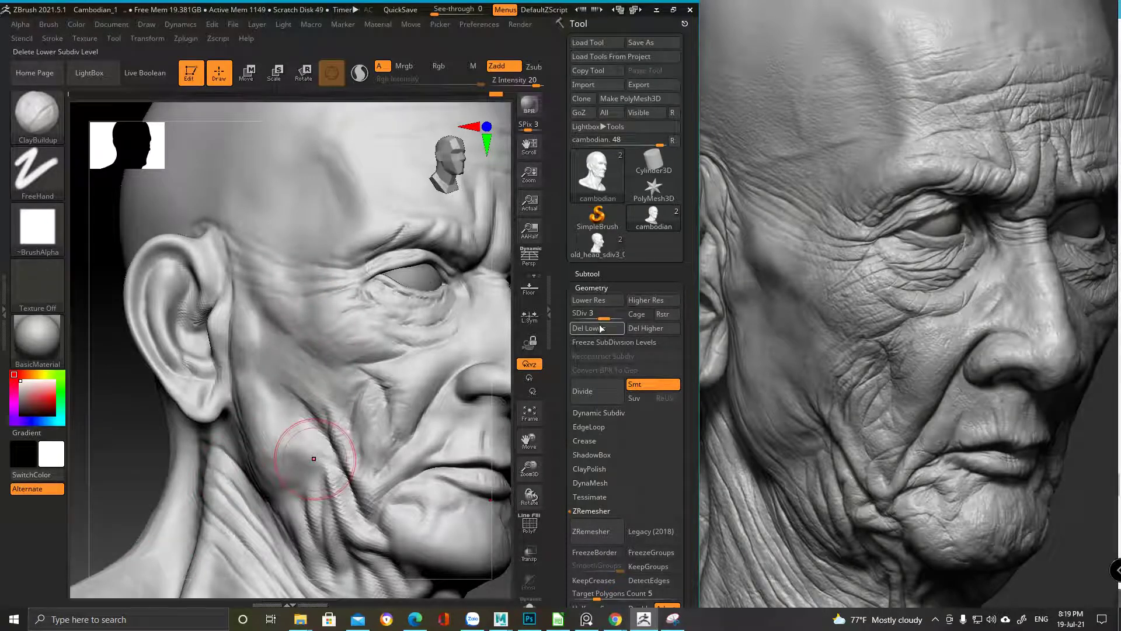
Raise the mesh to subdivision level 4 and compare earlier face detail in history
left_click_drag(605, 318, 613, 317)
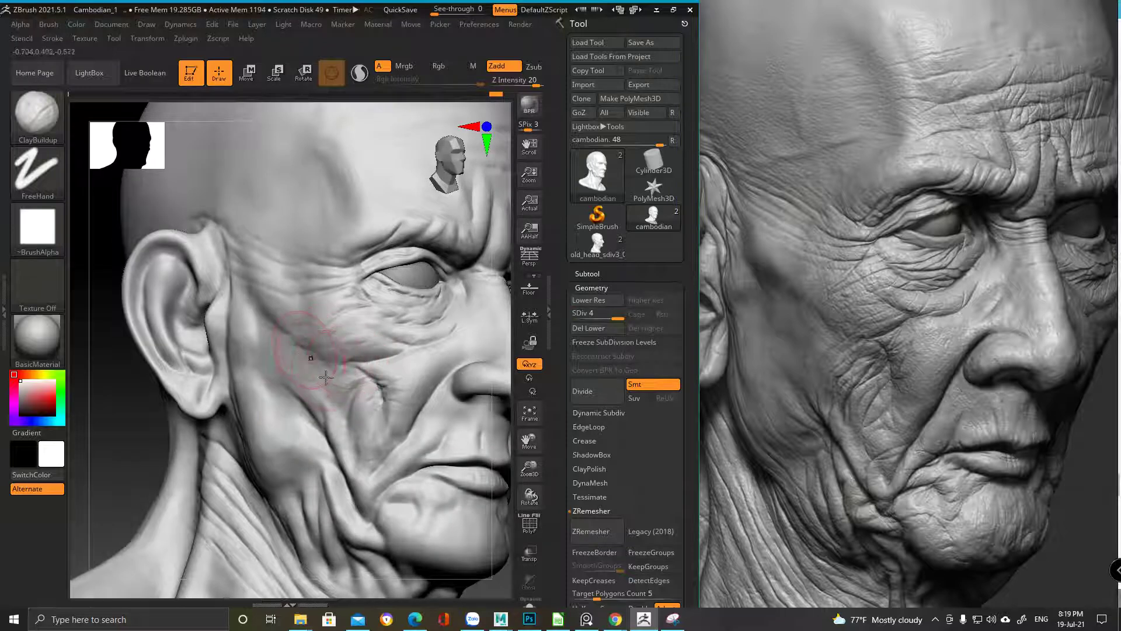
key("ctrl")
key("f")
left_click_drag(496, 94, 395, 94)
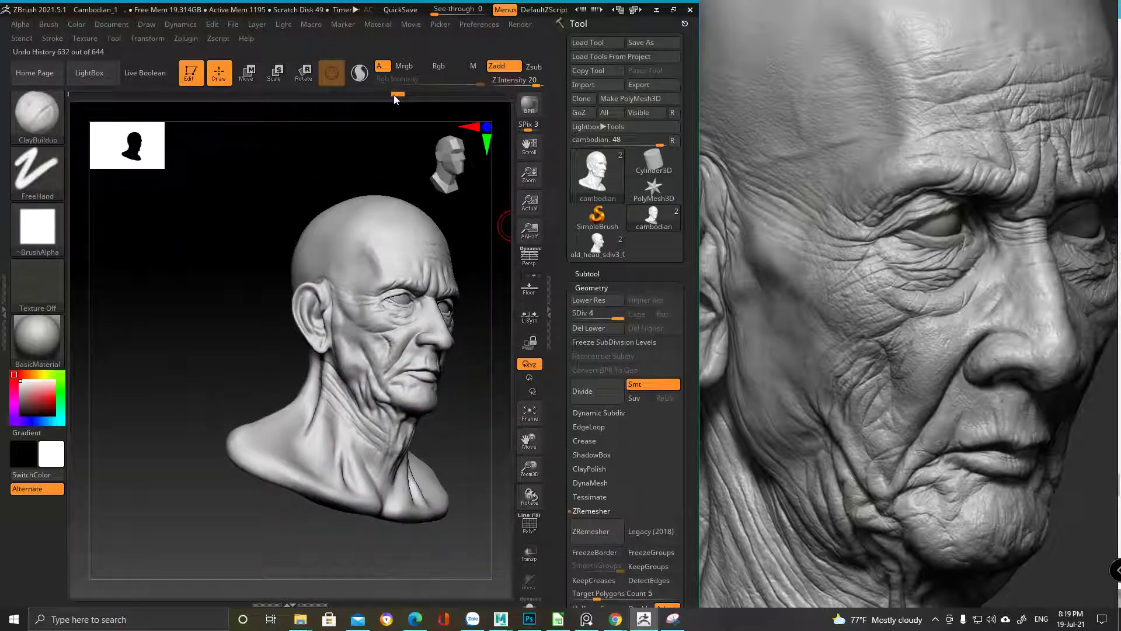
left_click_drag(414, 94, 496, 94)
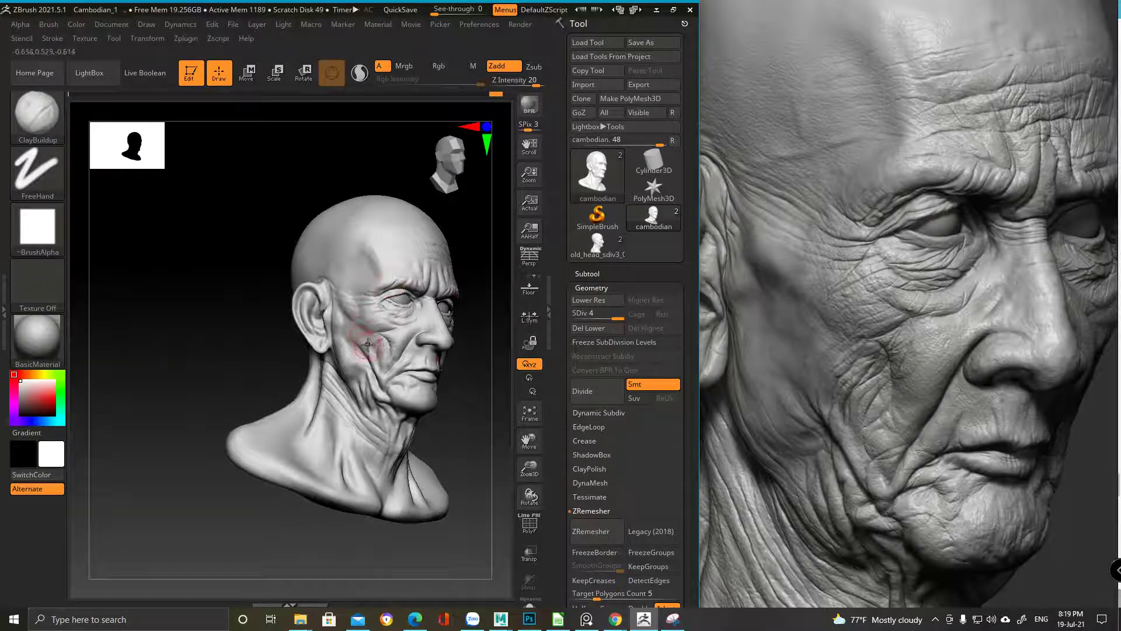
right_click_drag(368, 343, 430, 337, "ctrl")
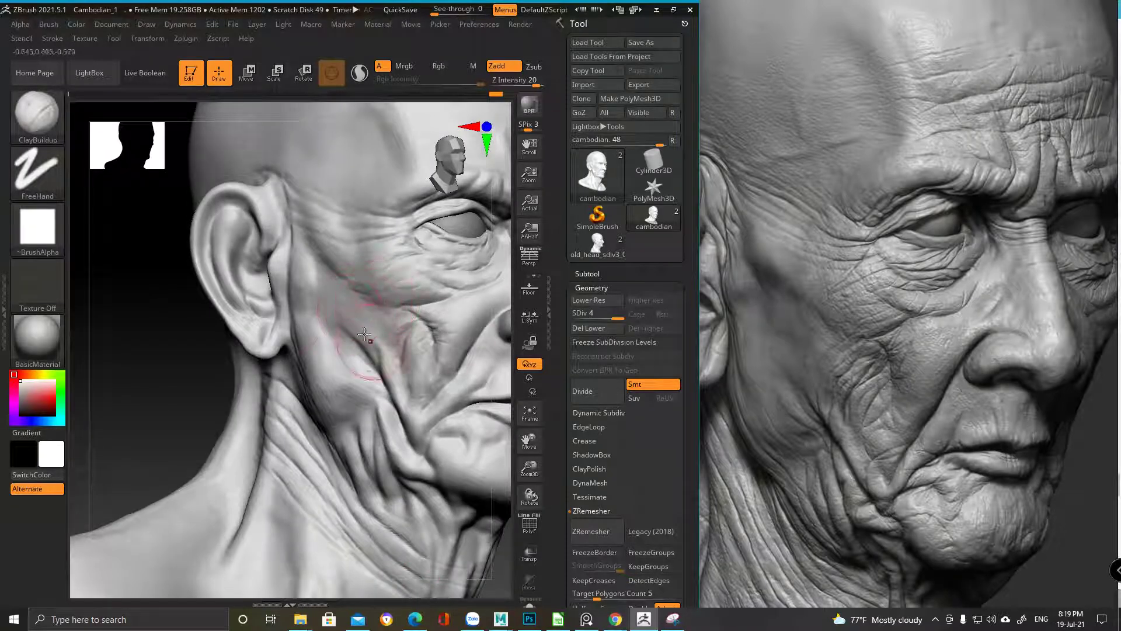
right_click_drag(296, 232, 245, 318, "ctrl")
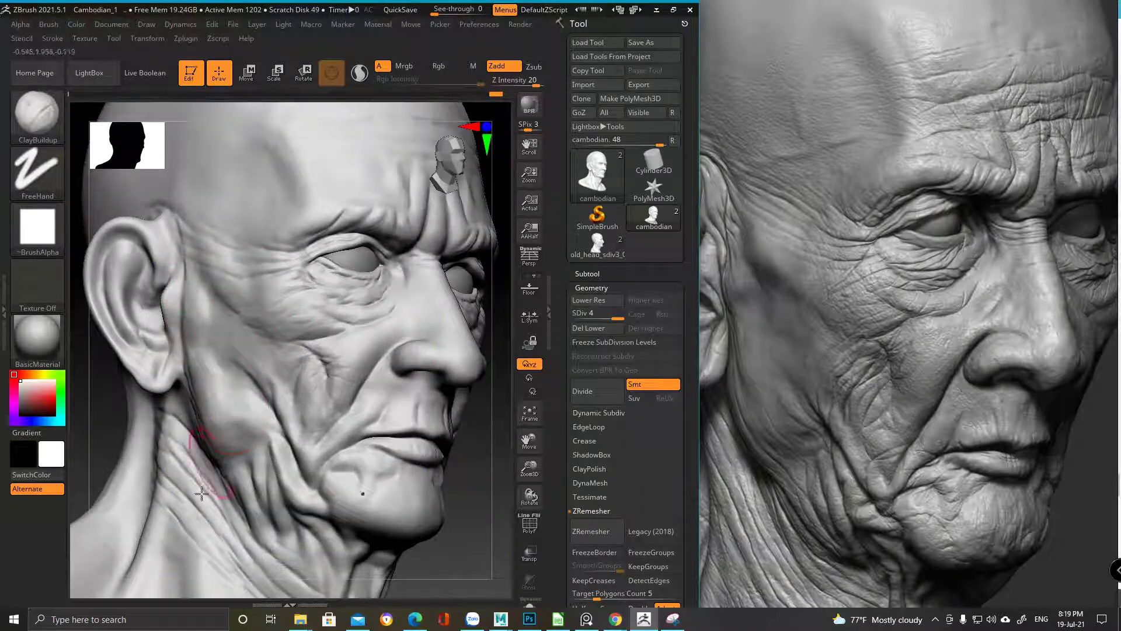
right_click_drag(200, 530, 326, 401, "ctrl")
Select the DamStandard brush (Zsub, Z Intensity 33) and bring up its quick settings
key("b")
key("d")
left_click(446, 171)
mouse_move(304, 362)
right_mouse_down()
mouse_move(286, 286)
mouse_move(321, 333)
mouse_move(294, 291)
right_mouse_up()
key("space")
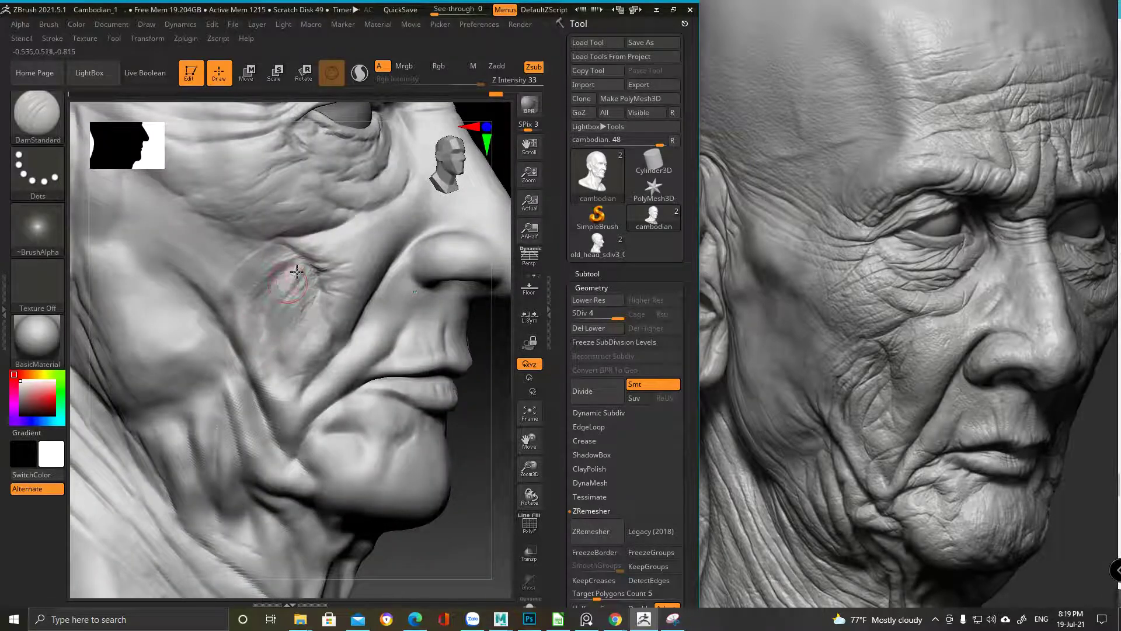
Reduce the DamStandard draw size and step the mesh down to subdivision level 3
right_click_drag(276, 320, 273, 268)
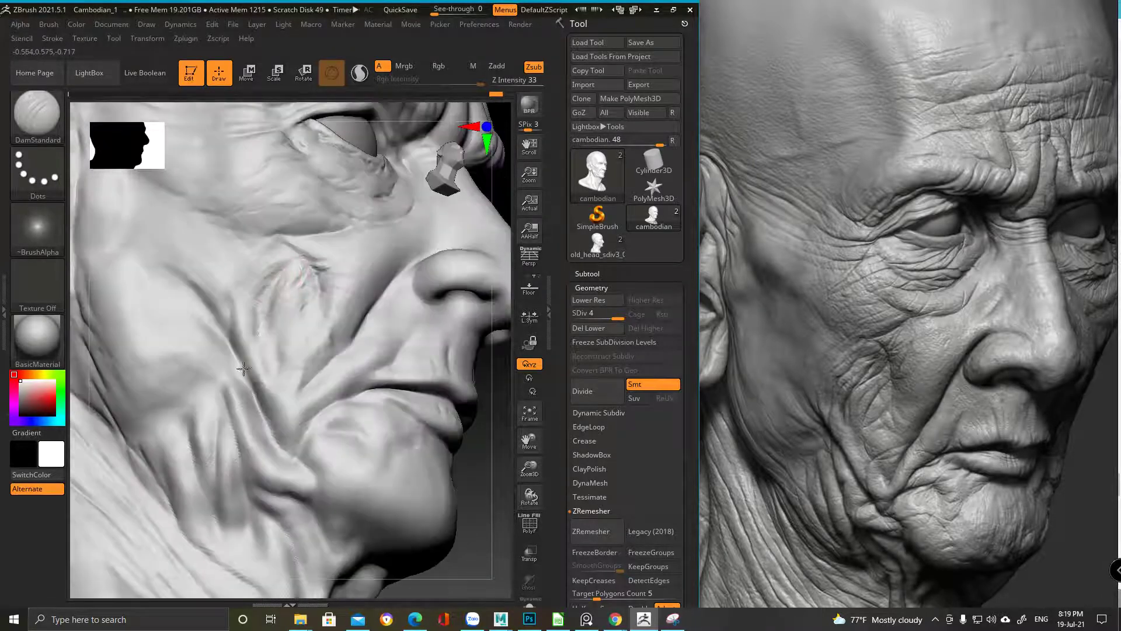
mouse_move(262, 319)
right_mouse_down()
mouse_move(301, 317)
mouse_move(333, 278)
mouse_move(293, 241)
mouse_move(263, 315)
mouse_move(218, 295)
mouse_move(274, 315)
mouse_move(255, 320)
right_mouse_up()
right_click(342, 367)
key("space")
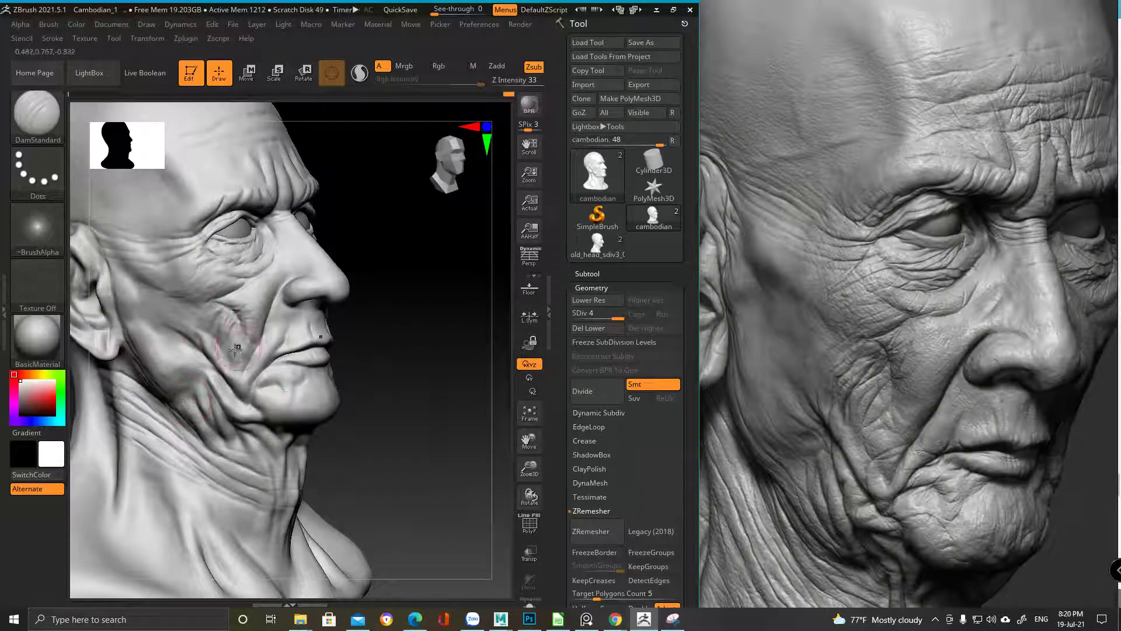
key("space")
left_click_drag(275, 350, 257, 351)
mouse_move(245, 282)
right_mouse_down()
mouse_move(258, 261)
mouse_move(210, 292)
mouse_move(239, 240)
right_mouse_up()
left_click(612, 319)
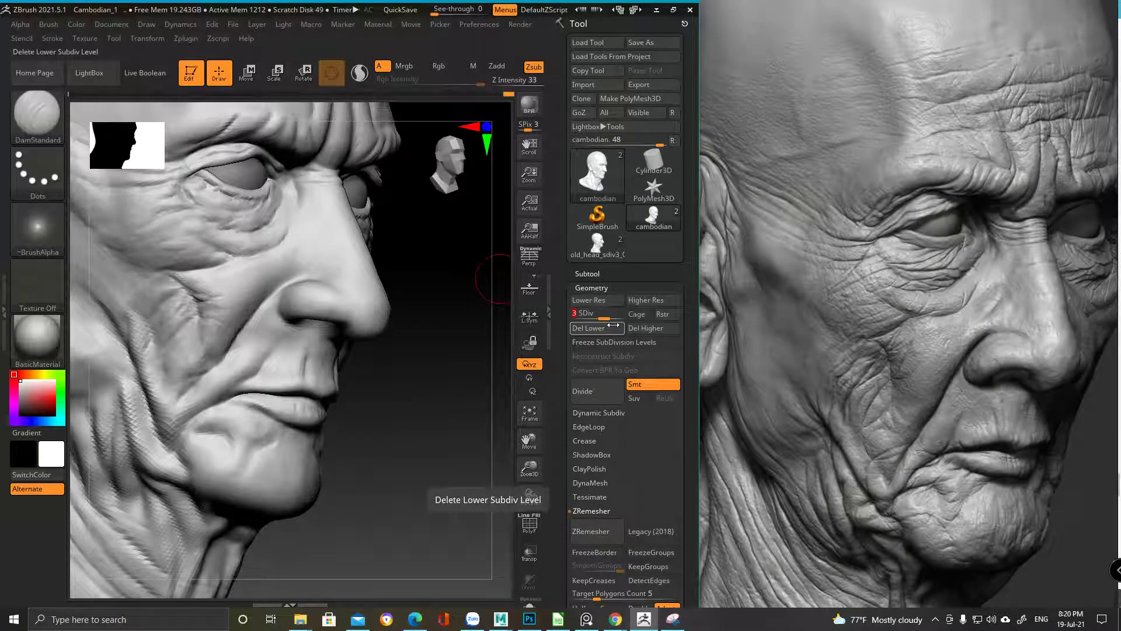
Select the ClayBuildup brush and build up clay on the cheek with two strokes
key("b")
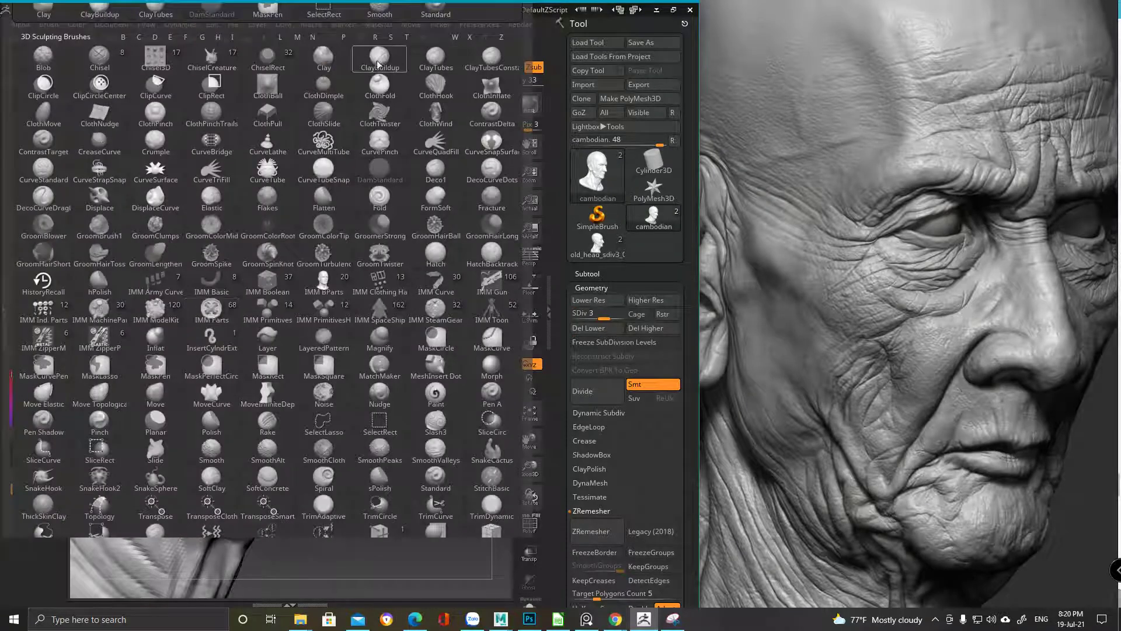
key("c")
key("b")
key("space")
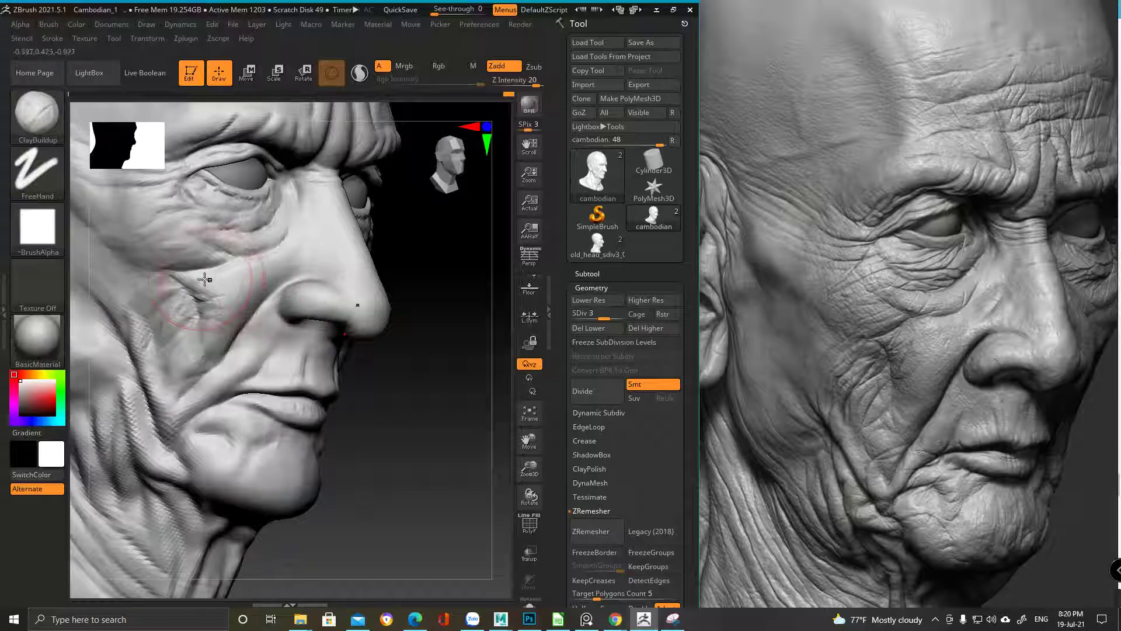
left_click_drag(208, 300, 235, 281)
left_click_drag(224, 337, 201, 274)
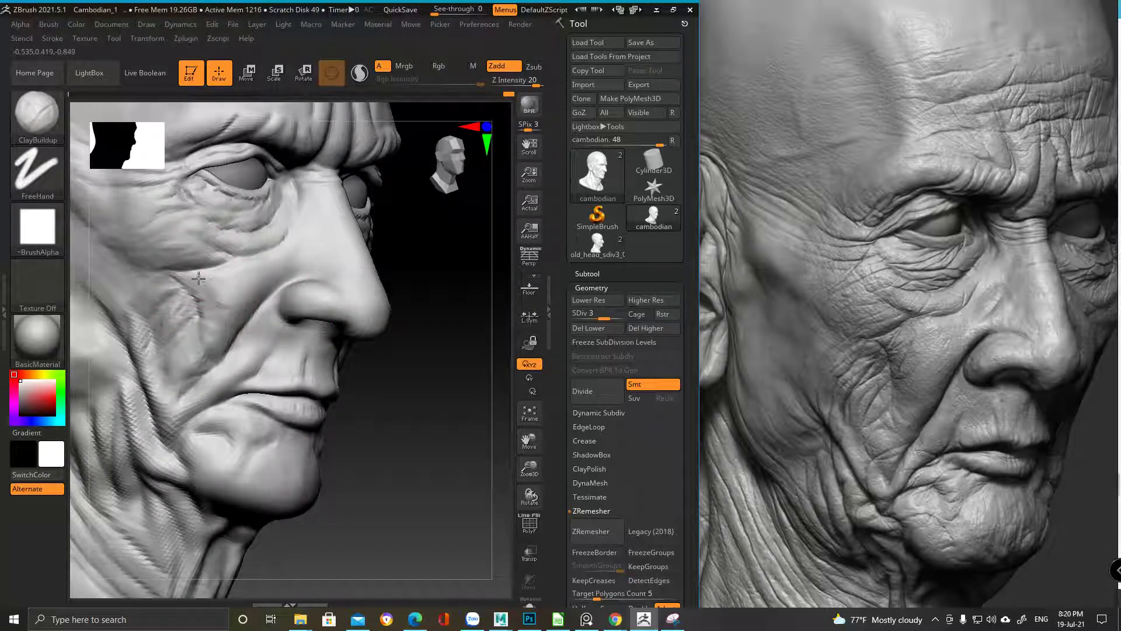
Drop to the lowest subdivision level, then raise to SDiv 4 and frame a three-quarter view
mouse_move(206, 281)
right_mouse_down()
mouse_move(170, 231)
mouse_move(201, 296)
right_mouse_up()
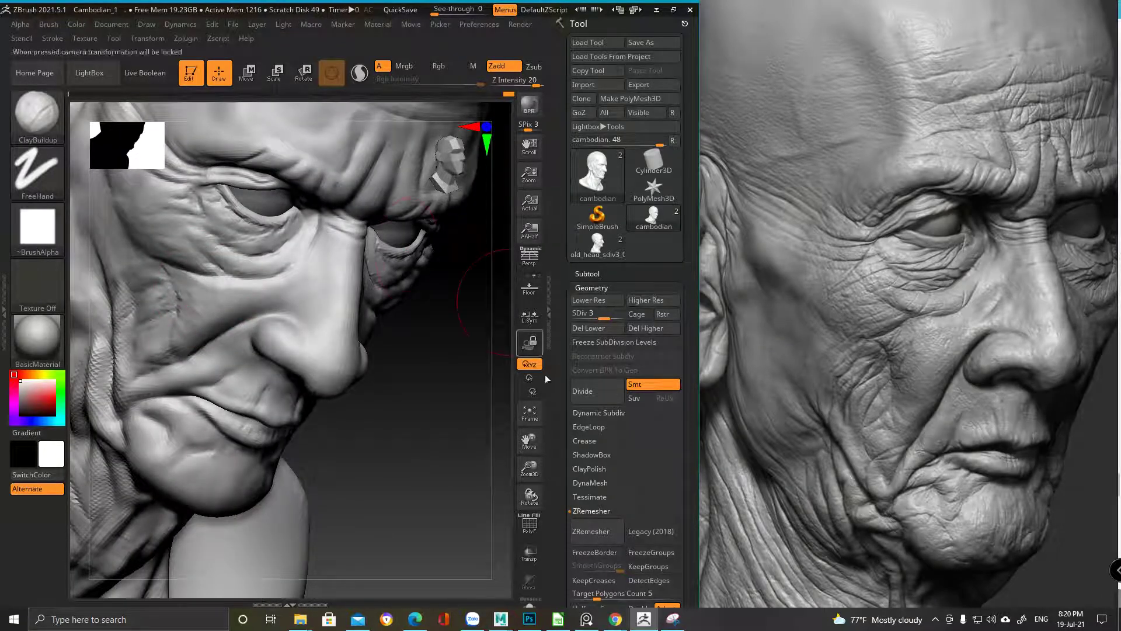
left_click(576, 314)
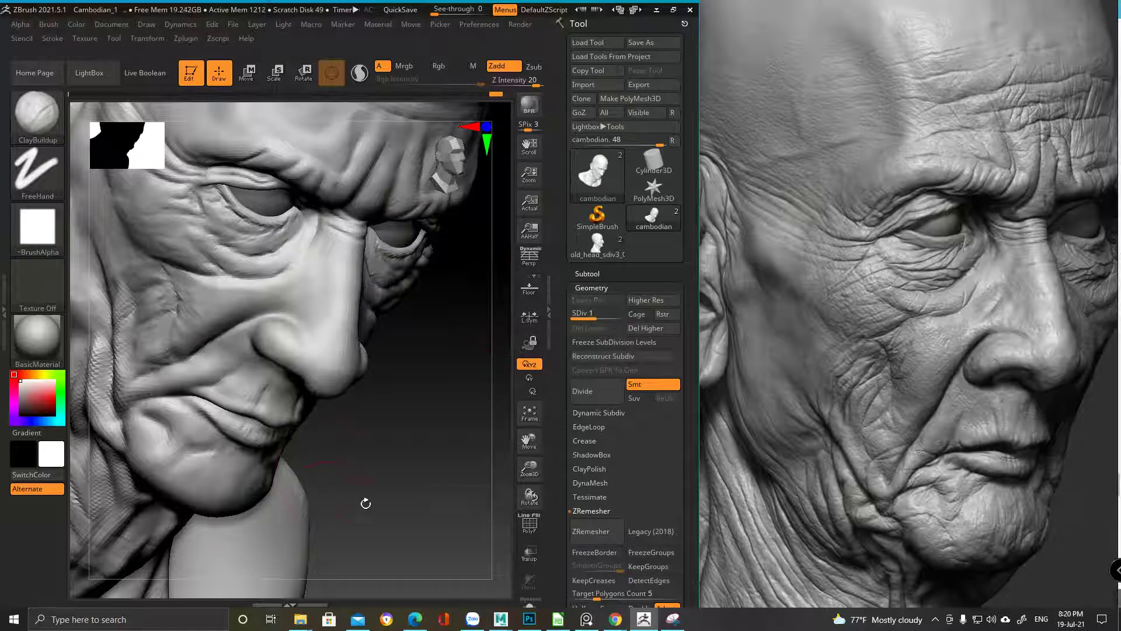
left_click(618, 316)
key("ctrl")
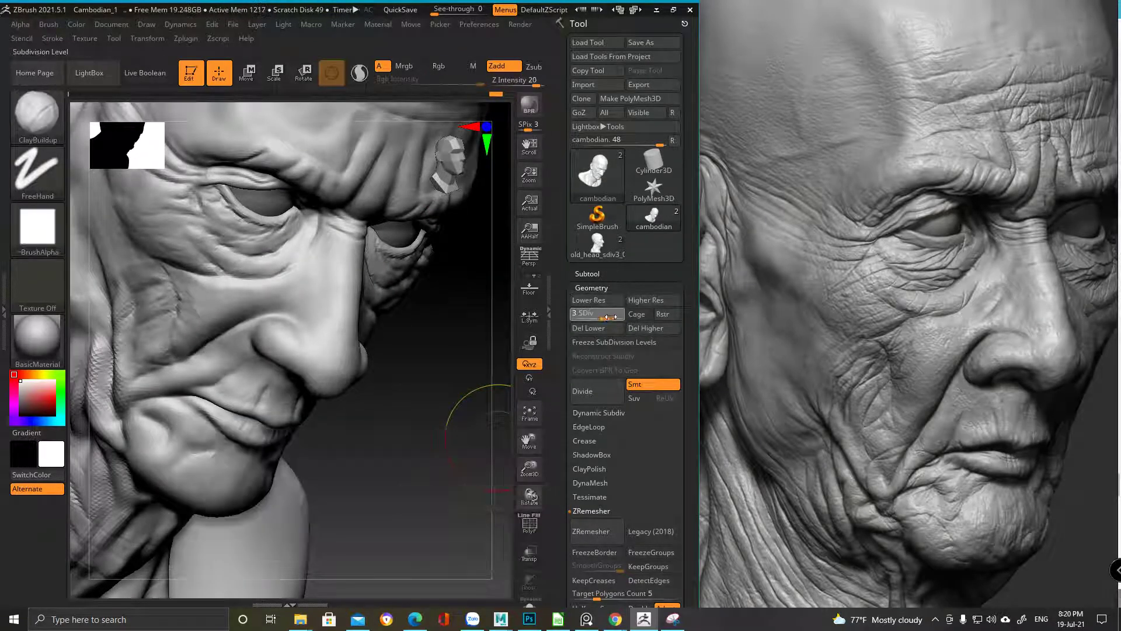
left_click_drag(618, 318, 620, 317)
key("f")
left_click_drag(420, 351, 313, 360)
right_click_drag(314, 361, 251, 263, "ctrl")
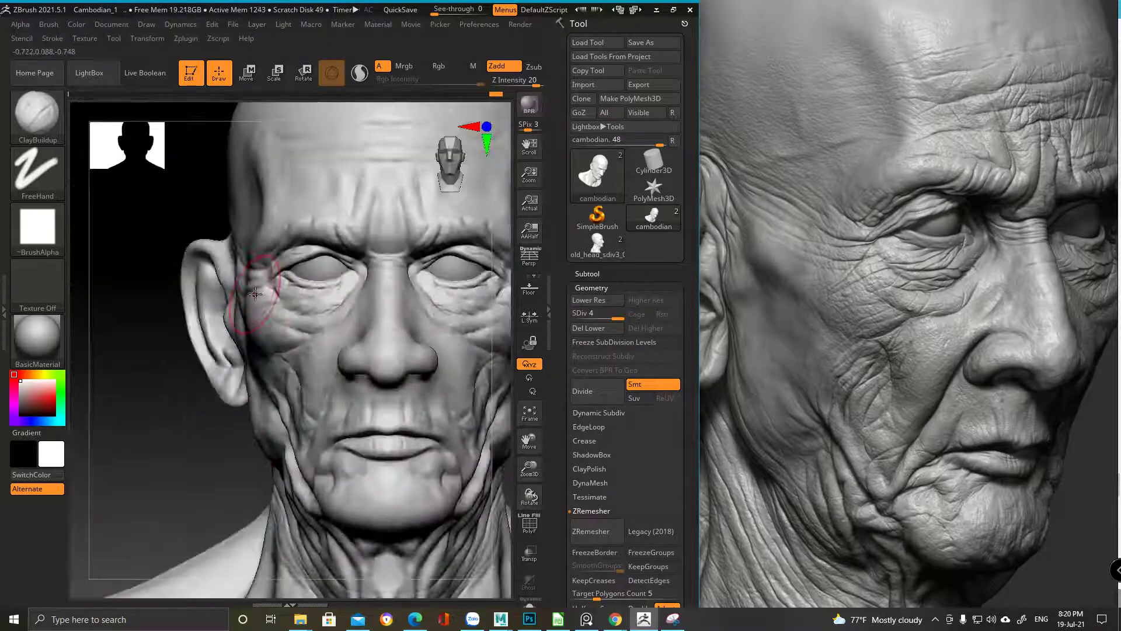
right_click_drag(277, 369, 333, 393)
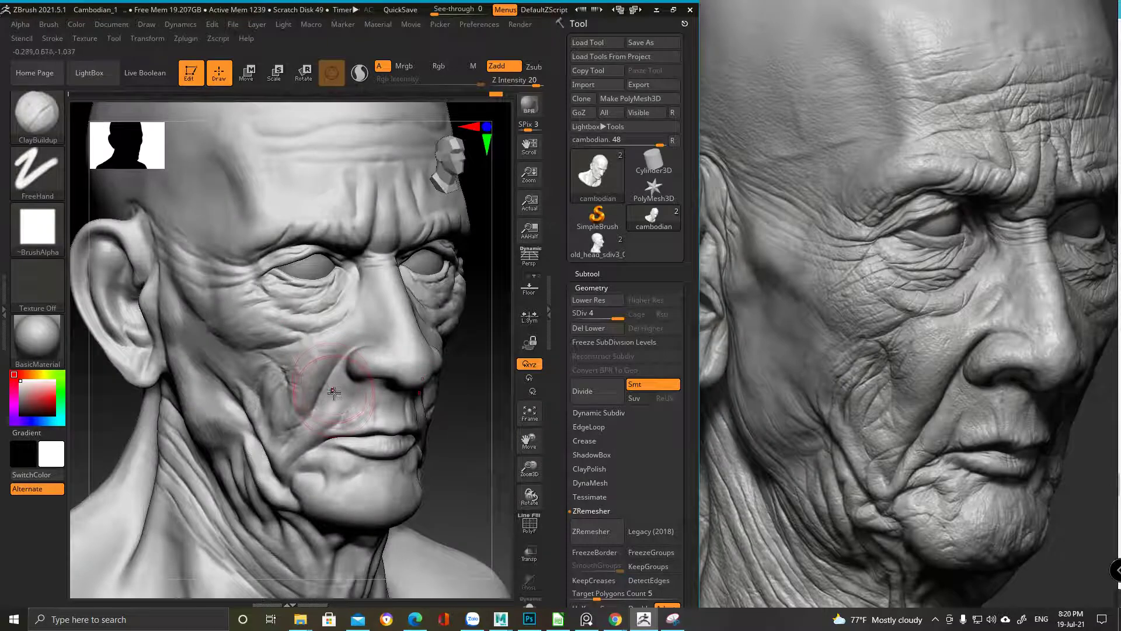
Check the cheek at SDiv 3 and back at SDiv 4, then zoom onto the nose and eye
key("shift+d")
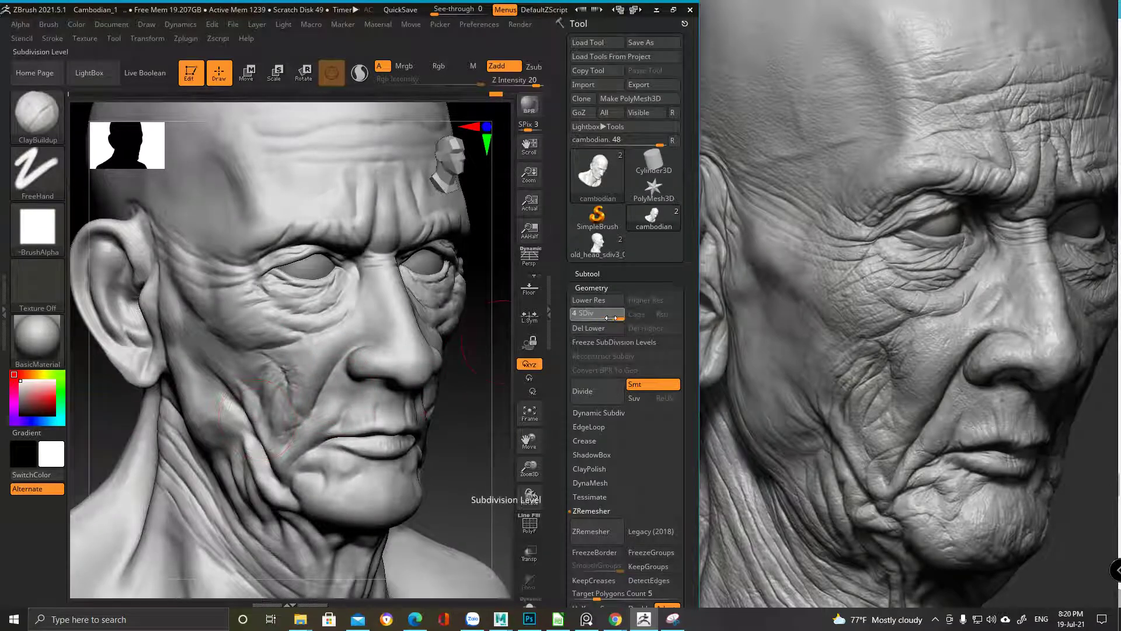
right_click_drag(263, 431, 276, 358, "ctrl")
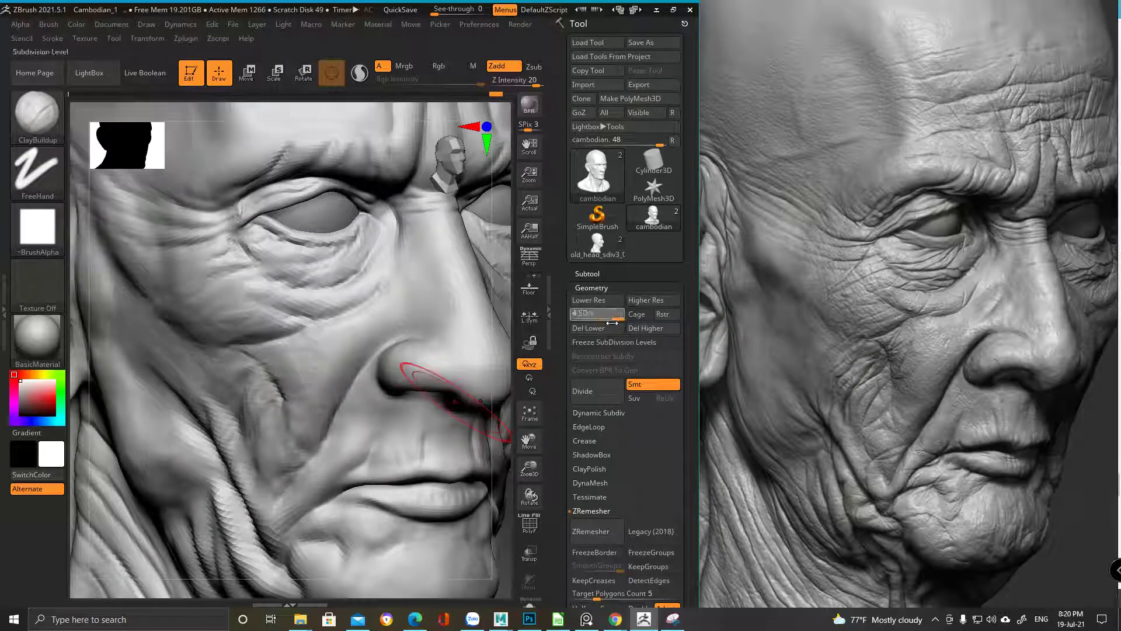
right_click_drag(275, 386, 251, 374, "ctrl")
right_click_drag(301, 476, 180, 514, "ctrl")
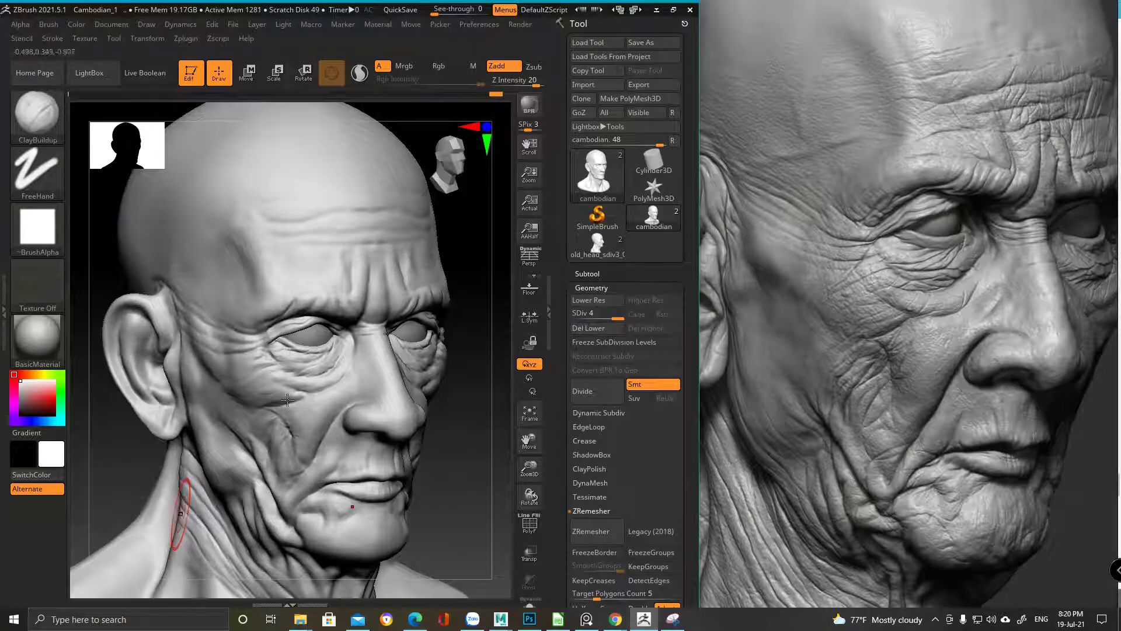
right_click_drag(288, 427, 316, 348)
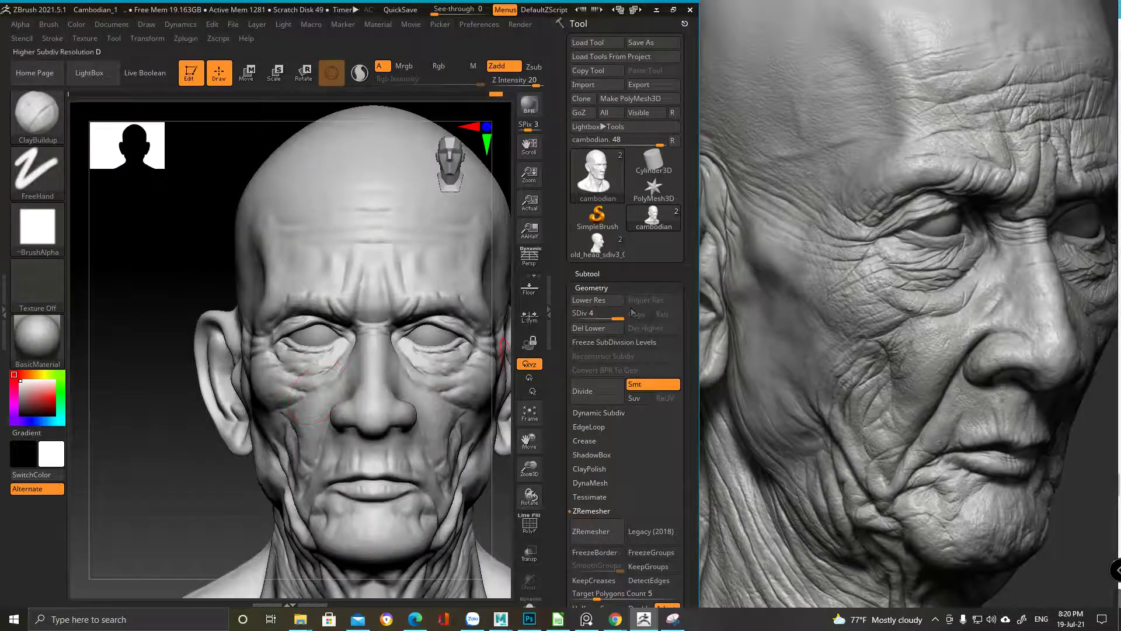
right_click_drag(312, 377, 325, 402)
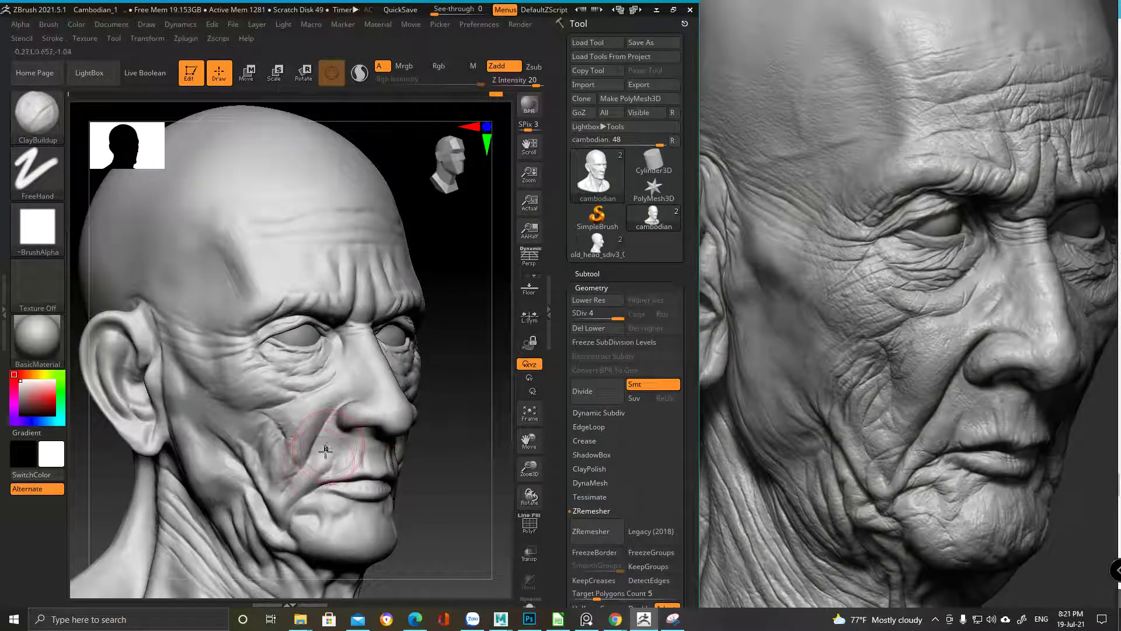
right_click_drag(328, 464, 331, 482, "ctrl")
mouse_move(349, 366)
right_mouse_down("ctrl")
mouse_move(326, 401)
mouse_move(332, 429)
mouse_move(324, 380)
mouse_move(290, 365)
mouse_move(324, 444)
mouse_move(337, 366)
right_mouse_up("ctrl")
Step down to SDiv 3 and orbit around the nose and cheek
key("space")
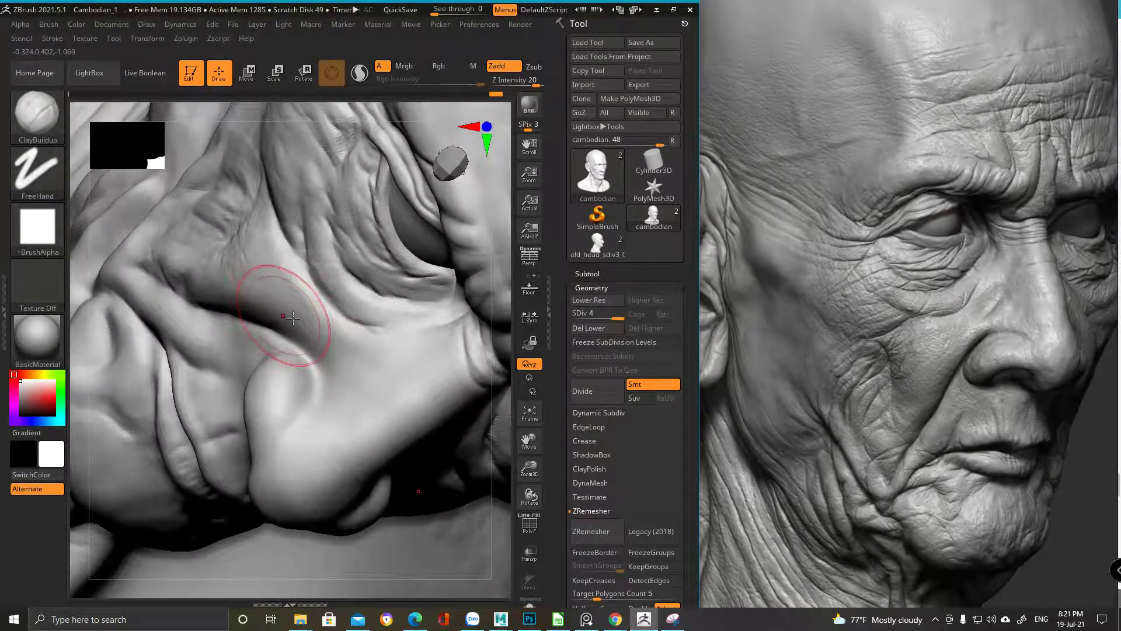
left_click_drag(611, 317, 604, 317)
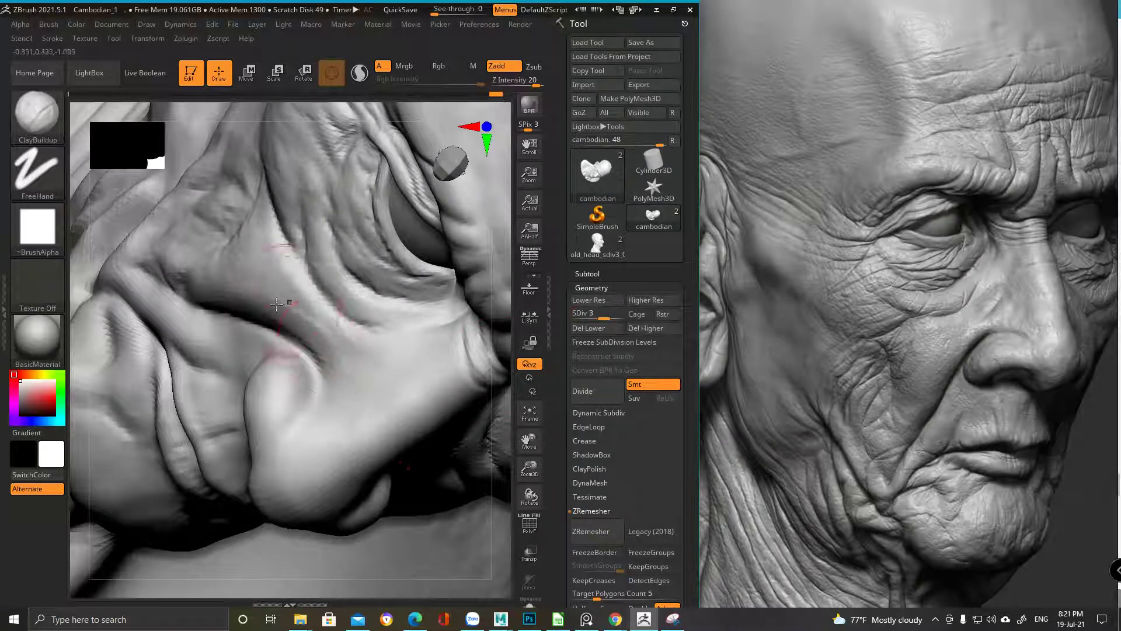
right_click_drag(340, 365, 304, 203)
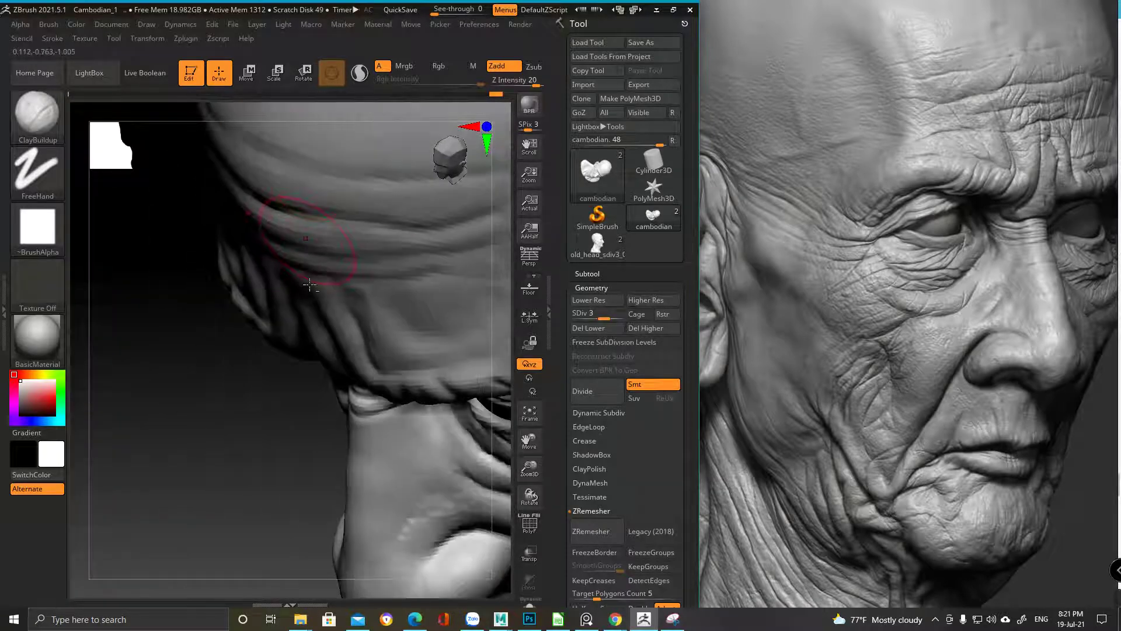
right_click_drag(340, 320, 266, 256)
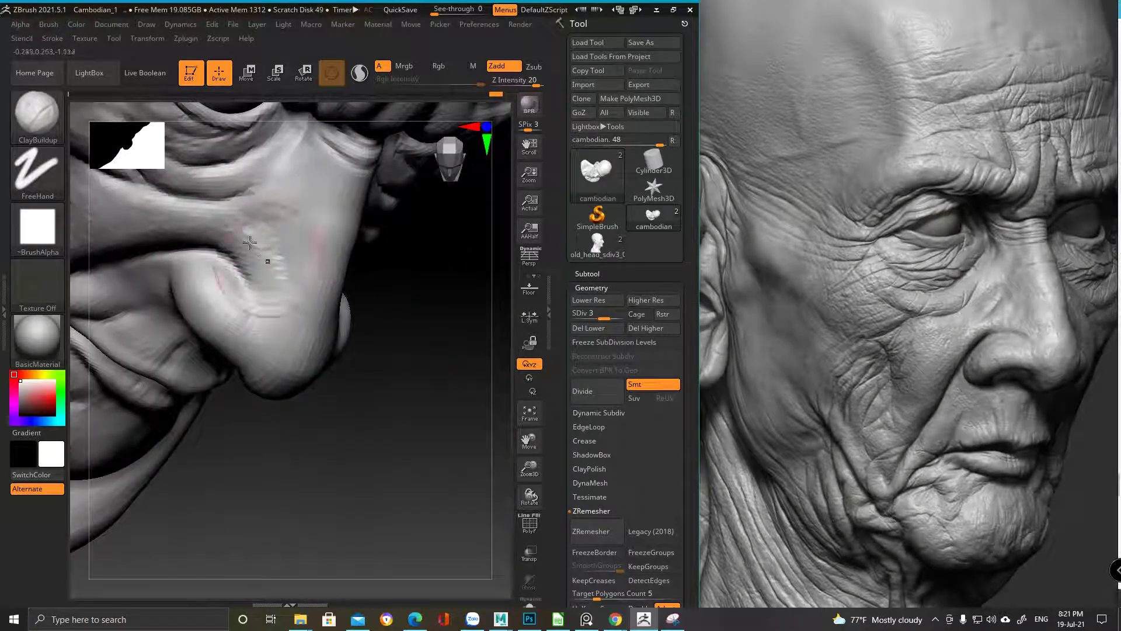
right_click_drag(272, 241, 225, 275)
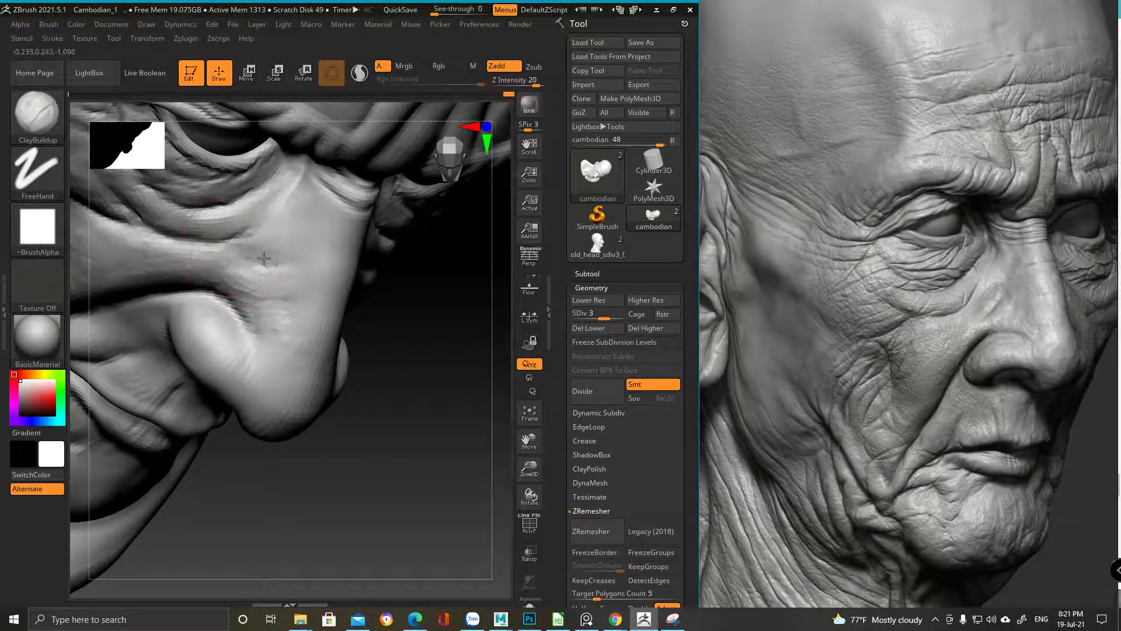
right_click(282, 289)
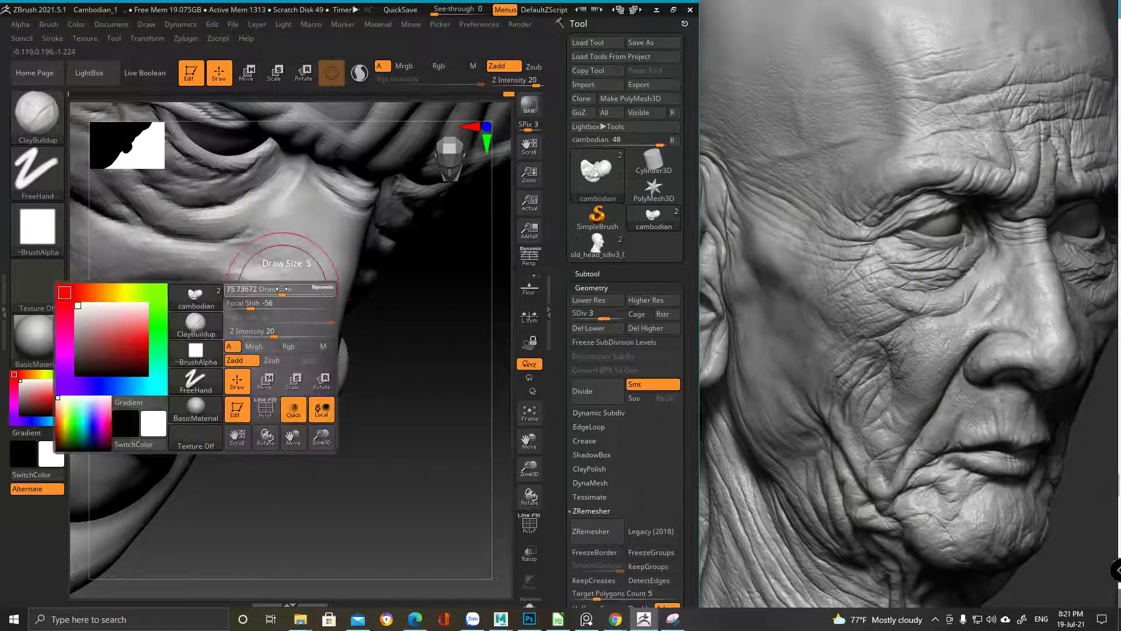
right_click_drag(283, 292, 301, 307, "ctrl")
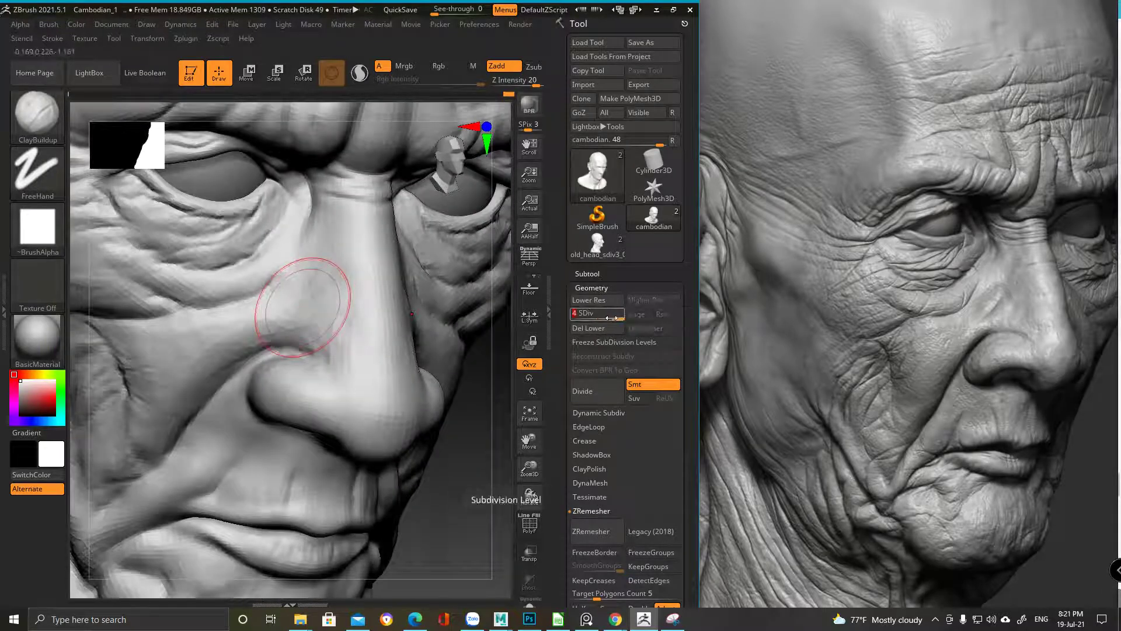
Return to SDiv 4 and build up the nose bridge and side with clay
left_click_drag(608, 313, 617, 313)
mouse_move(316, 369)
right_mouse_down("ctrl")
mouse_move(327, 403)
mouse_move(358, 351)
right_mouse_up("ctrl")
mouse_move(354, 367)
left_mouse_down()
mouse_move(357, 321)
mouse_move(318, 305)
mouse_move(286, 375)
mouse_move(334, 354)
mouse_move(333, 305)
mouse_move(323, 350)
mouse_move(377, 243)
left_mouse_up()
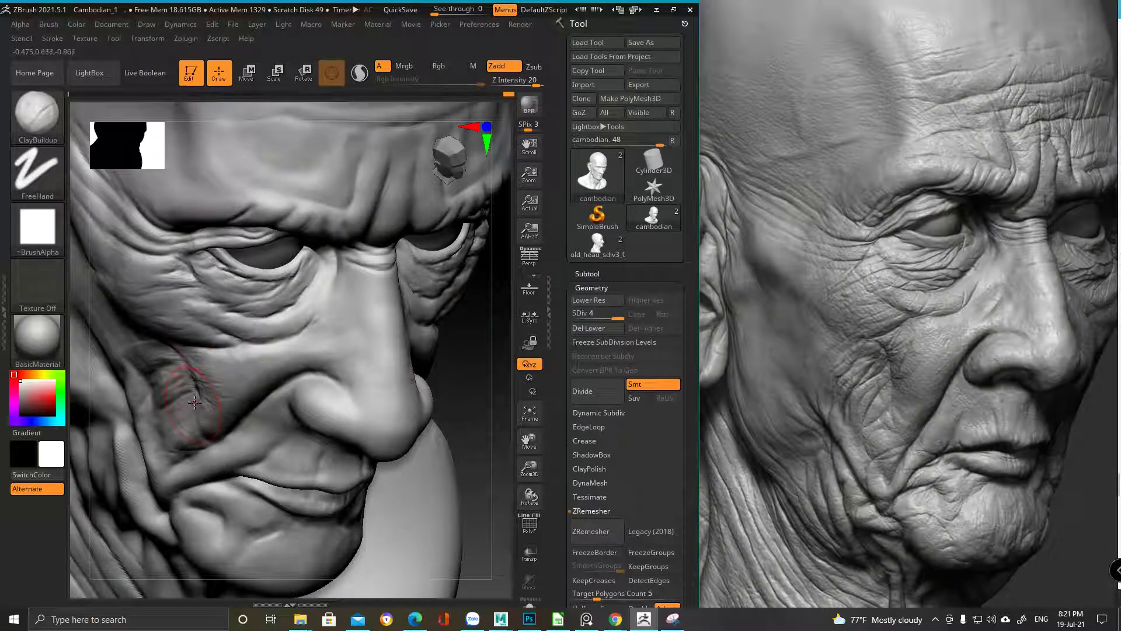
right_click_drag(200, 365, 238, 388)
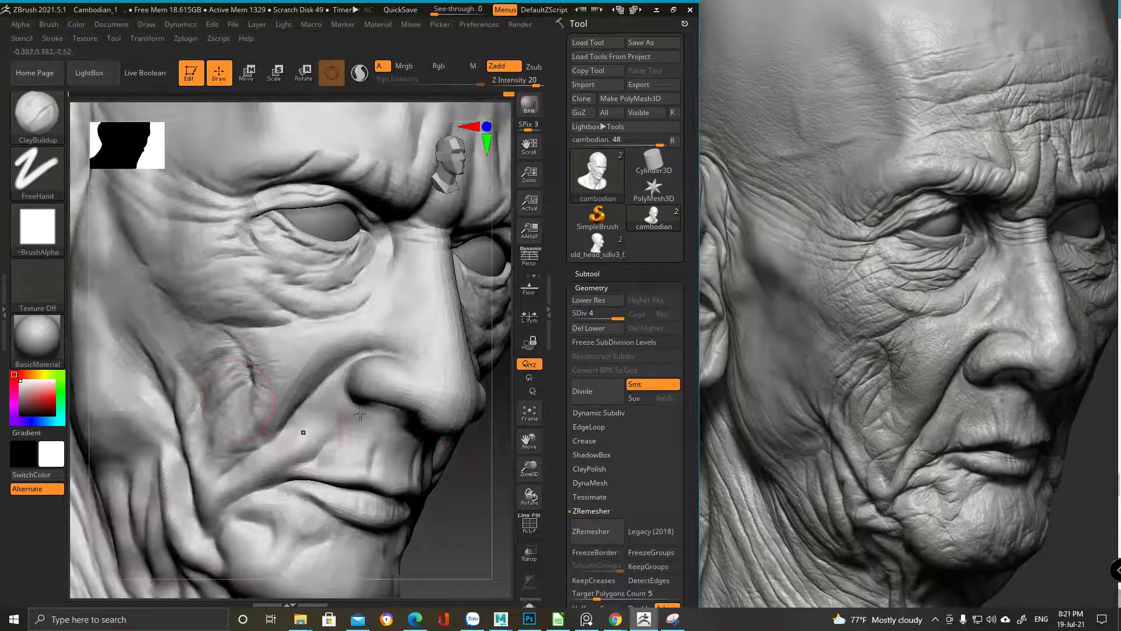
right_click_drag(286, 444, 244, 366)
Select DamStandard, set focal shift to 2, and shrink the brush size
key("b")
key("d")
key("s")
key("space")
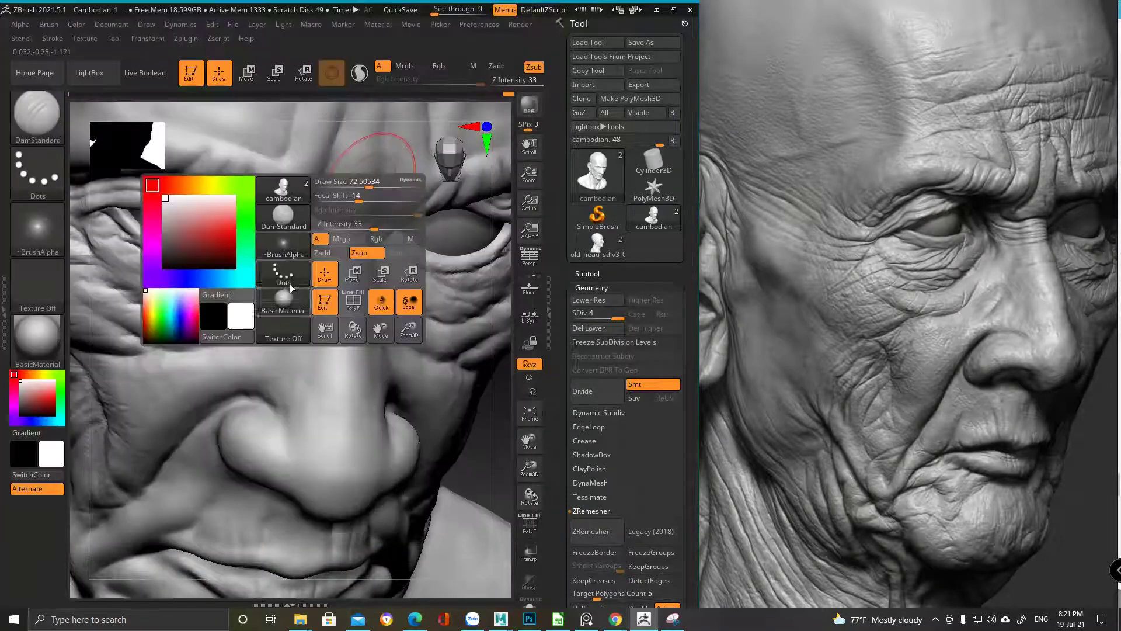
mouse_move(358, 193)
left_mouse_down()
mouse_move(343, 197)
mouse_move(368, 197)
left_mouse_up()
left_click_drag(366, 182, 354, 186)
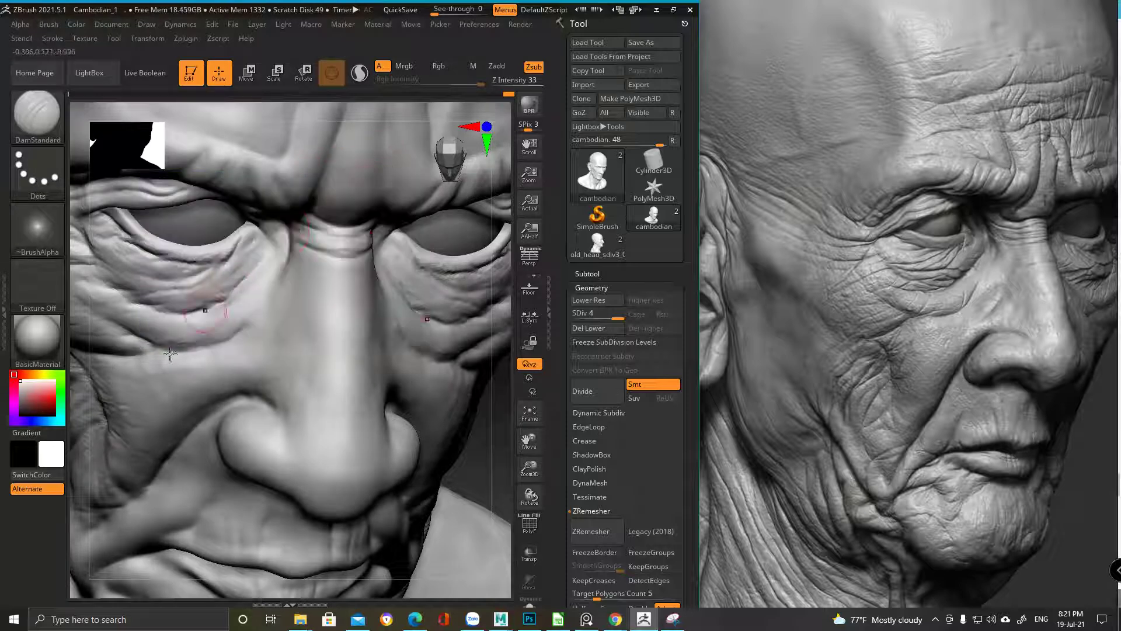
key("space")
left_click_drag(257, 339, 217, 337)
Carve the crease below the eye and the crease from the eye corner onto the cheek
key("f")
right_click_drag(245, 362, 285, 306)
key("space")
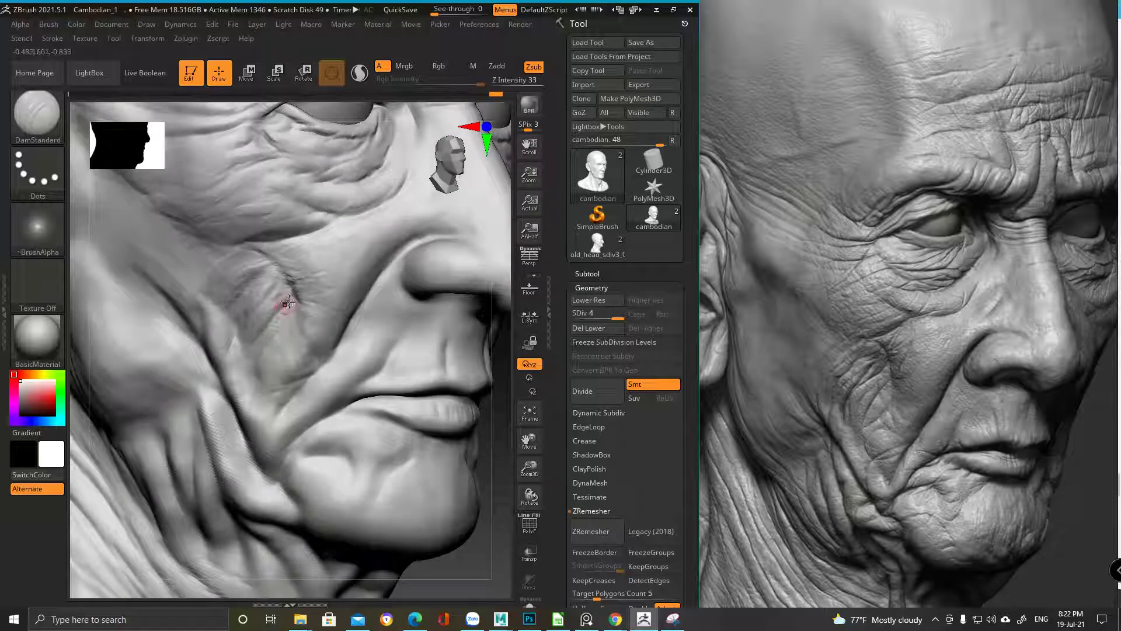
key("space")
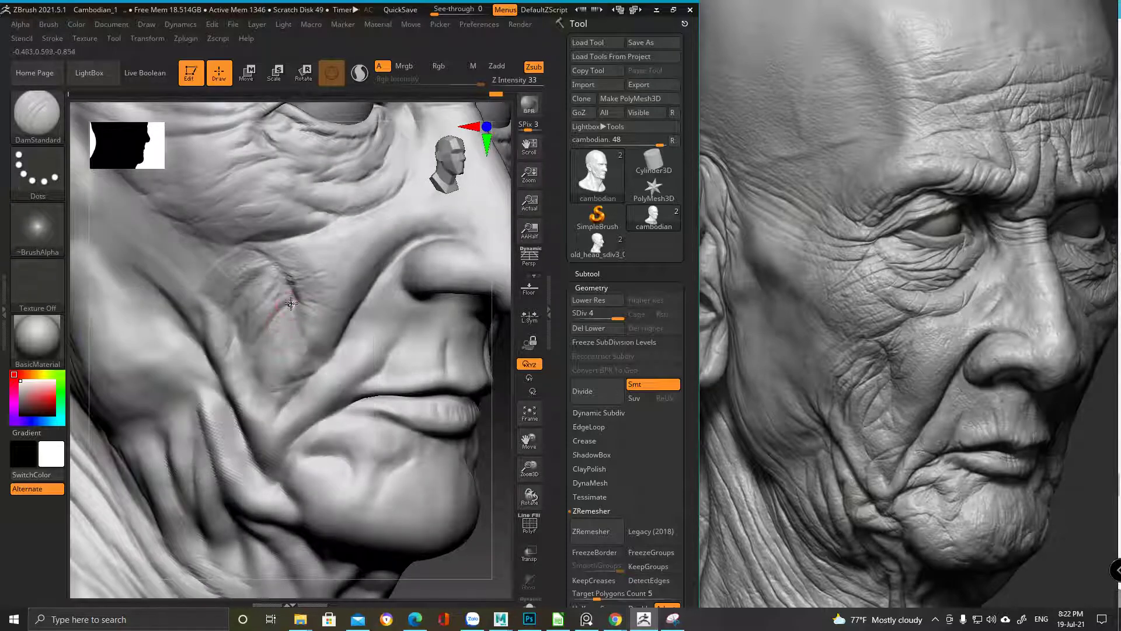
key("space")
mouse_move(245, 297)
left_mouse_down()
mouse_move(143, 341)
mouse_move(203, 388)
mouse_move(235, 374)
mouse_move(259, 335)
left_mouse_up()
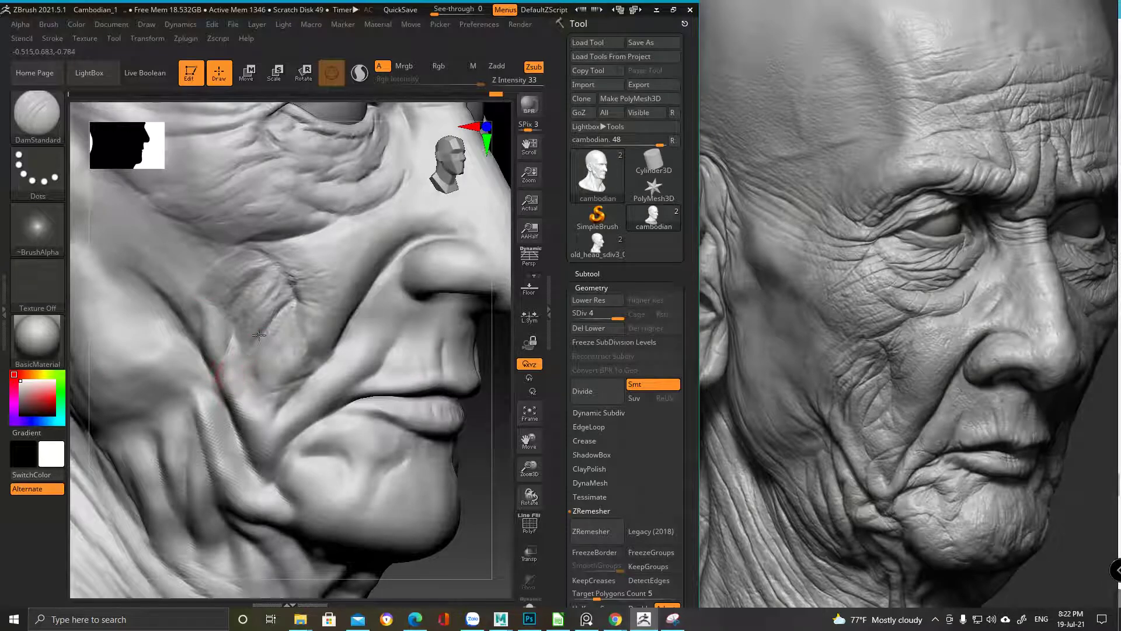
right_click_drag(260, 328, 257, 245)
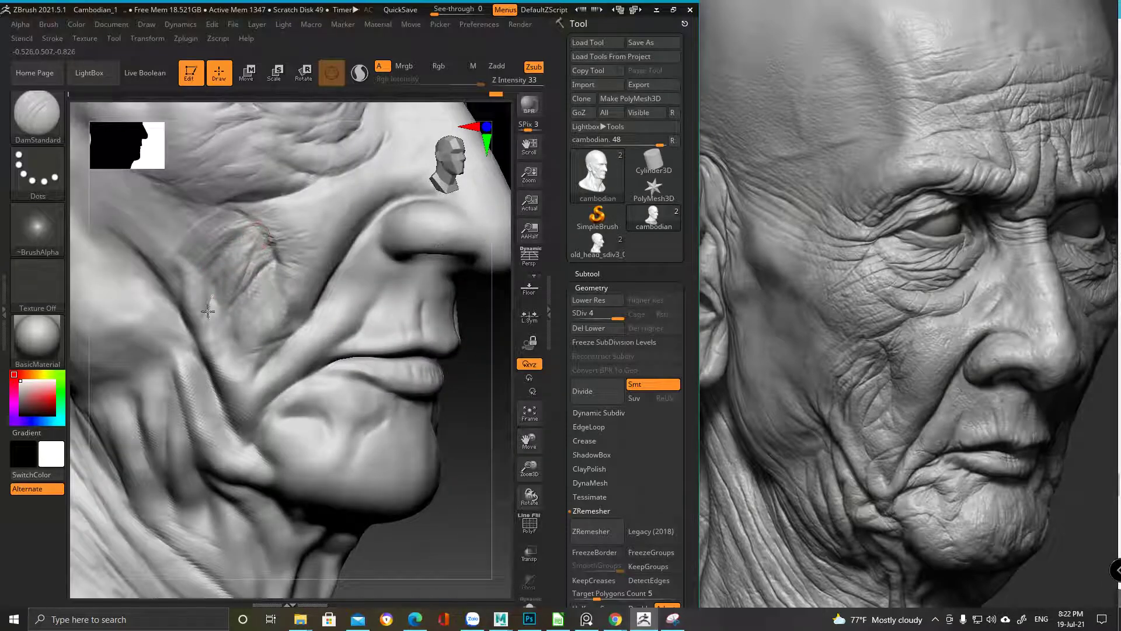
mouse_move(224, 279)
left_mouse_down()
mouse_move(206, 323)
mouse_move(181, 320)
mouse_move(232, 310)
left_mouse_up()
Orbit toward profile and smooth-refine the cheek crease below the eye
right_click_drag(220, 273, 262, 237)
mouse_move(214, 291)
right_mouse_down()
mouse_move(251, 241)
mouse_move(226, 276)
right_mouse_up()
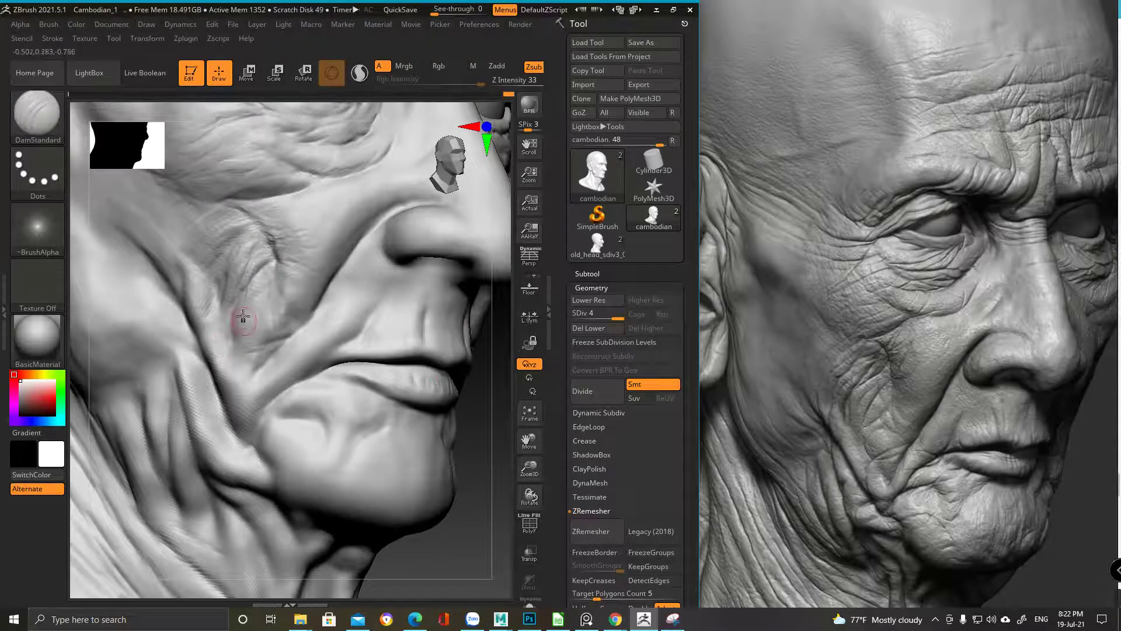
right_click_drag(241, 318, 275, 276)
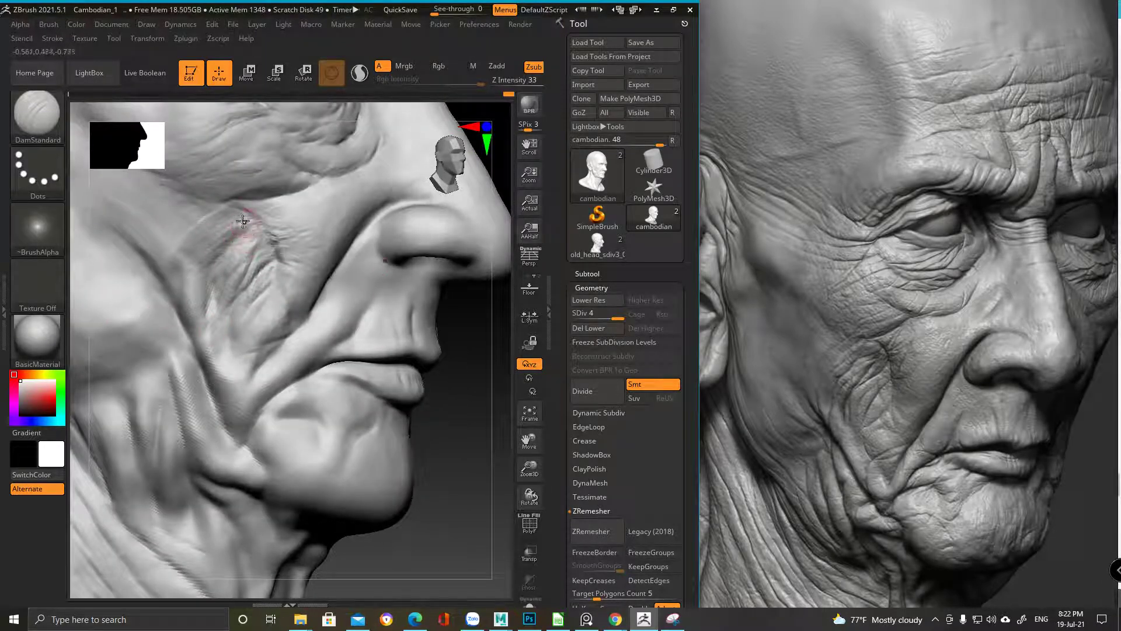
key("shift")
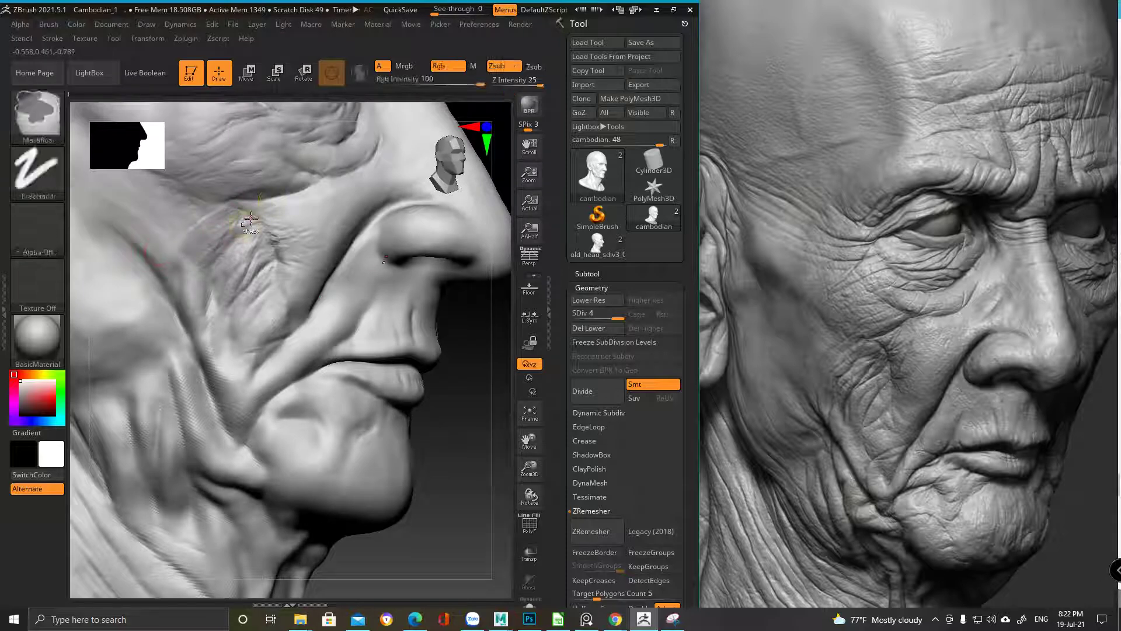
mouse_move(203, 280)
left_mouse_down()
mouse_move(232, 231)
mouse_move(205, 252)
mouse_move(173, 309)
left_mouse_up()
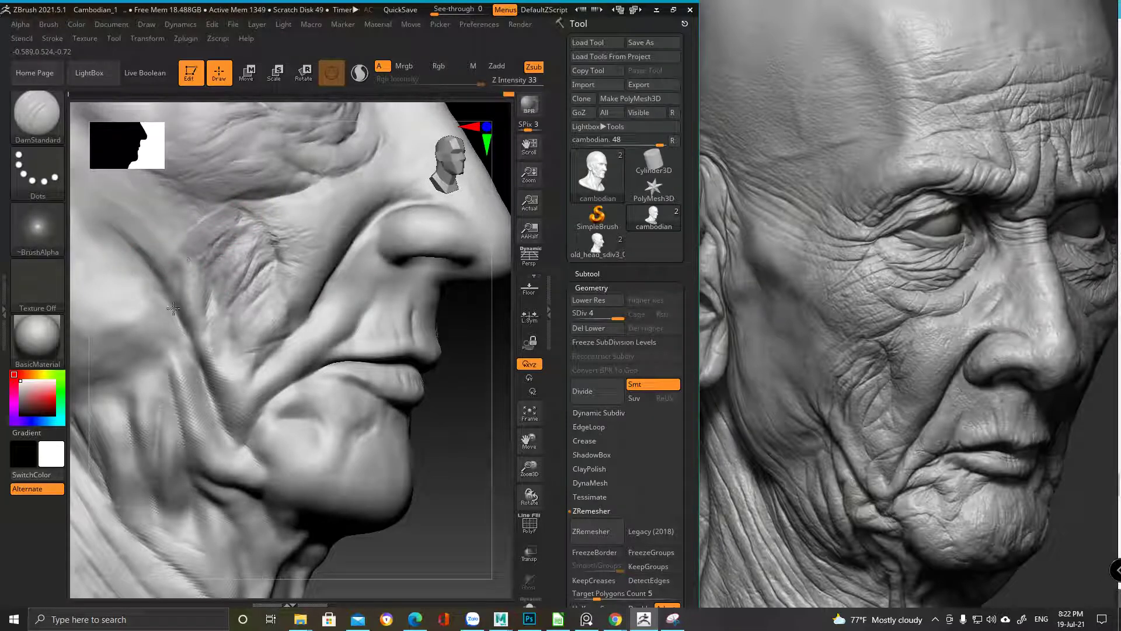
mouse_move(175, 320)
right_mouse_down()
mouse_move(193, 282)
mouse_move(169, 274)
right_mouse_up()
right_click(169, 273)
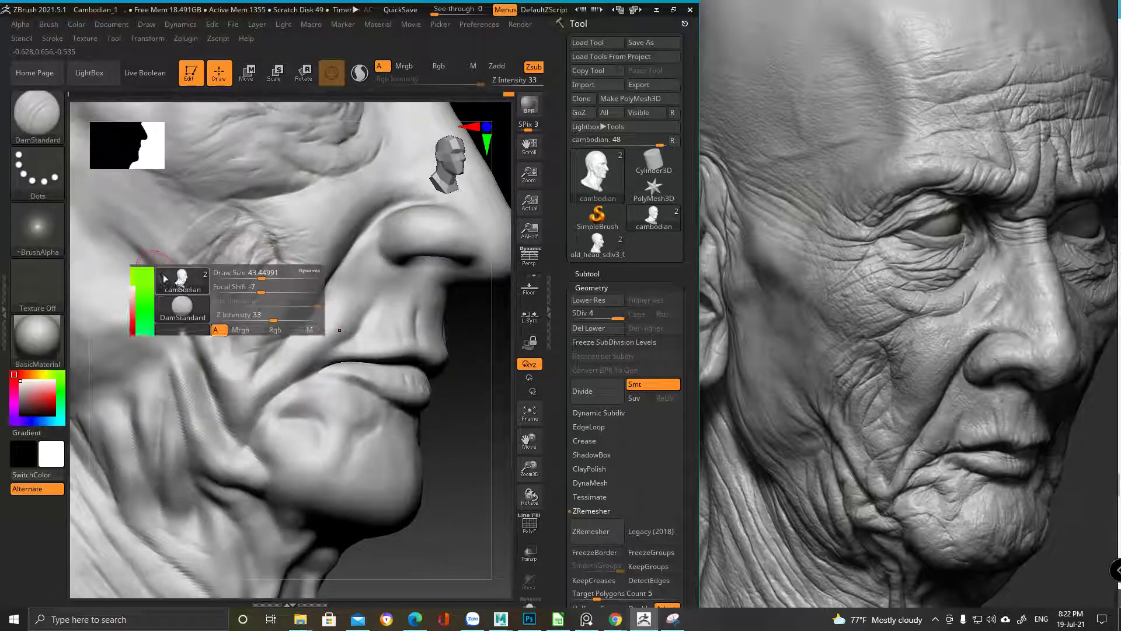
Reframe the head and inspect the chin and cheek area
right_click_drag(163, 253, 155, 259)
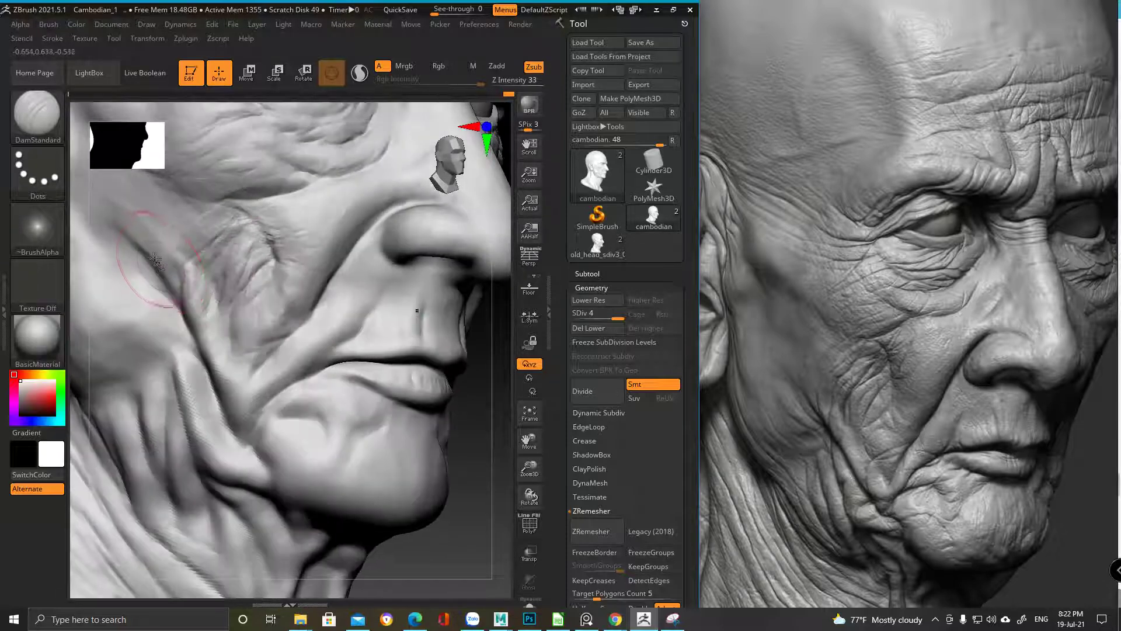
key("ctrl")
key("ctrl")
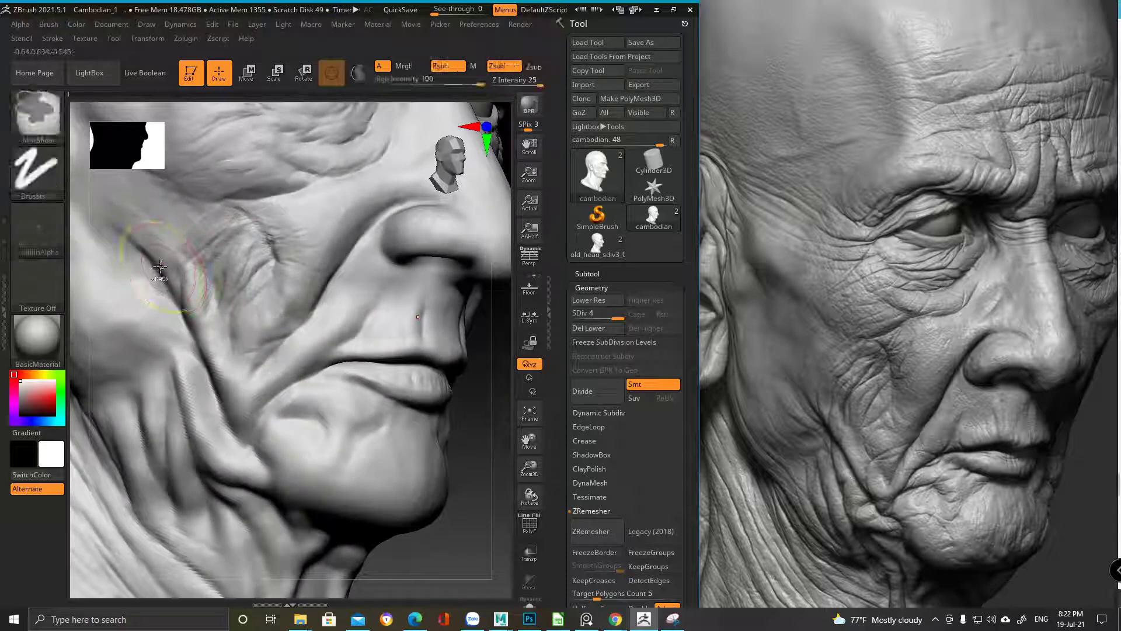
key("f")
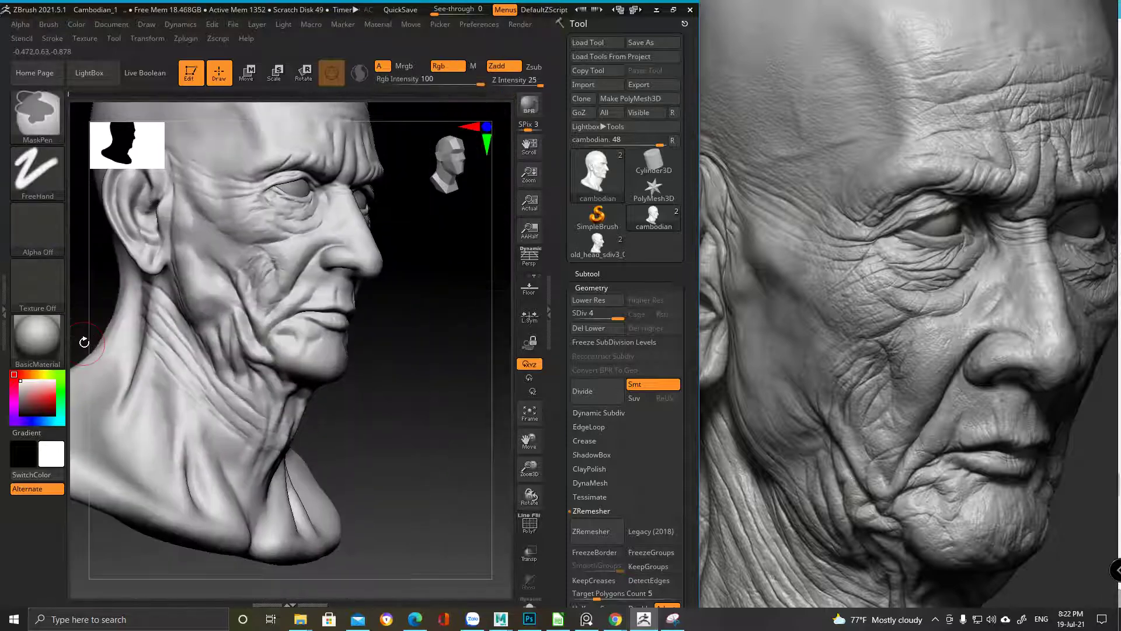
mouse_move(243, 441)
right_mouse_down()
mouse_move(288, 325)
mouse_move(275, 347)
mouse_move(266, 315)
mouse_move(290, 297)
right_mouse_up()
key("space")
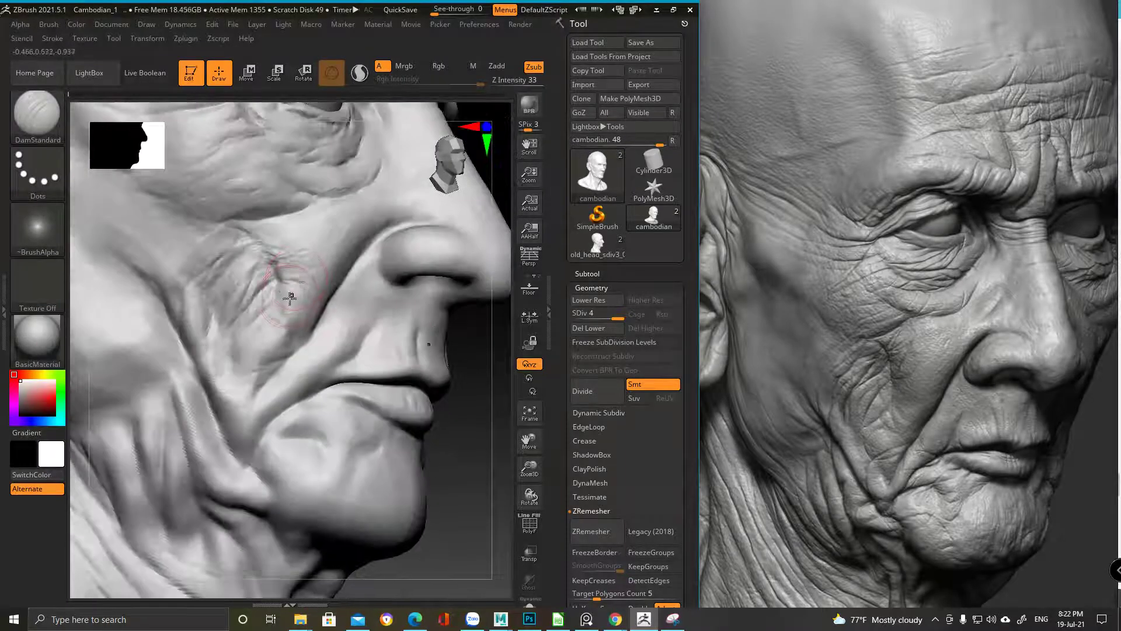
mouse_move(214, 328)
right_mouse_down("ctrl")
mouse_move(233, 188)
mouse_move(344, 351)
mouse_move(264, 285)
right_mouse_up("ctrl")
Switch to ClayBuildup and lightly build up the cheek beside the mouth fold
key("b")
key("c")
key("b")
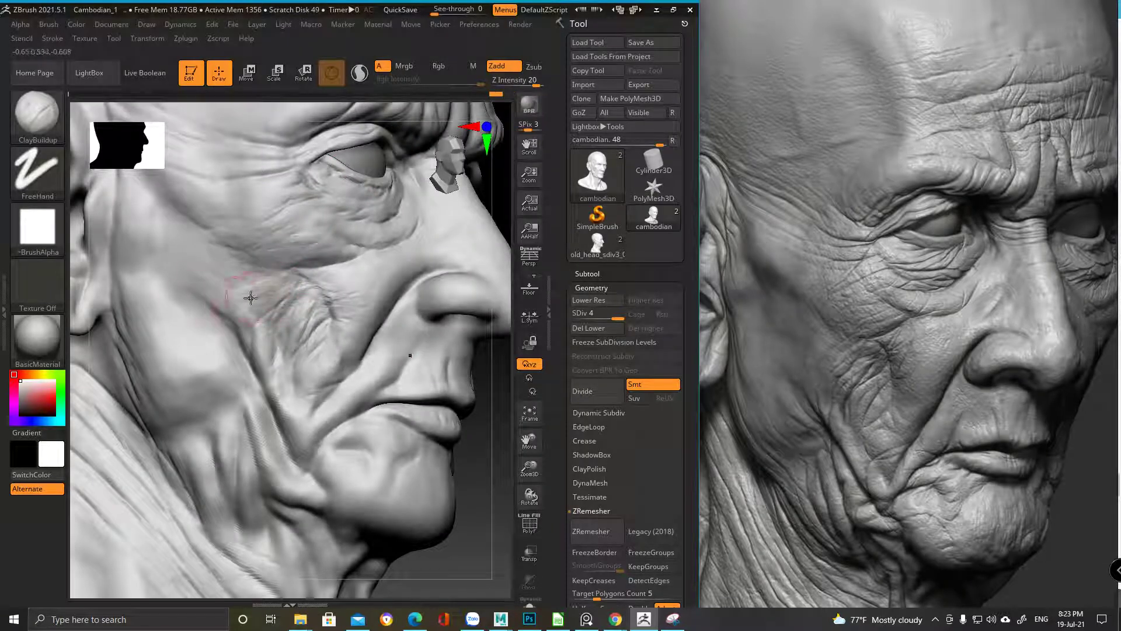
left_click_drag(224, 309, 247, 310)
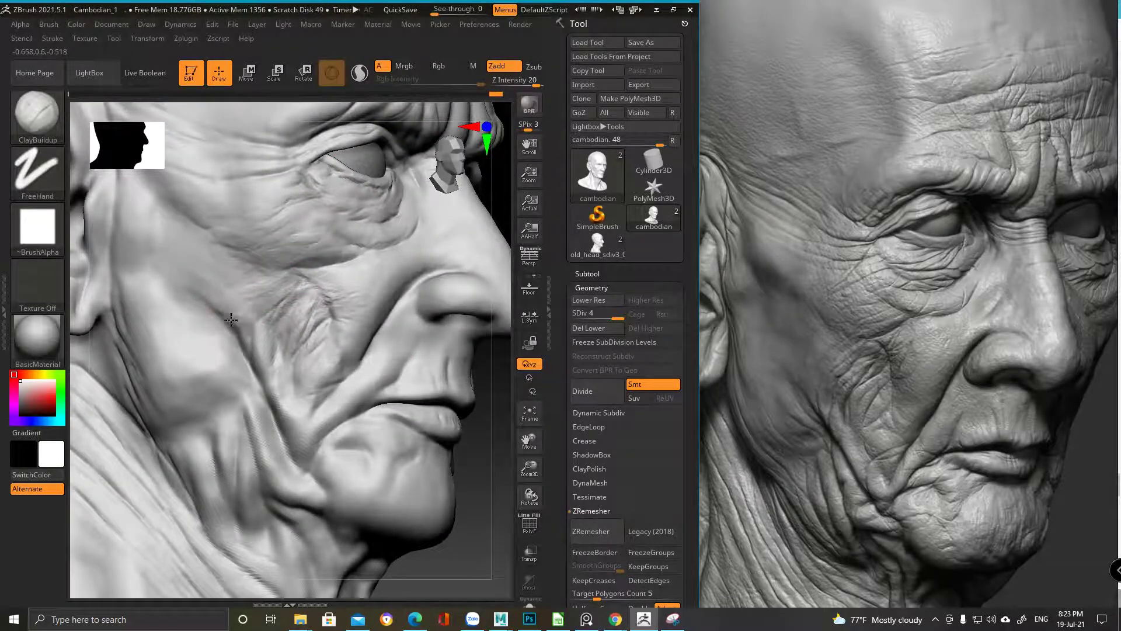
Orbit around the face to check the mouth area from several angles
right_click_drag(231, 280, 266, 320)
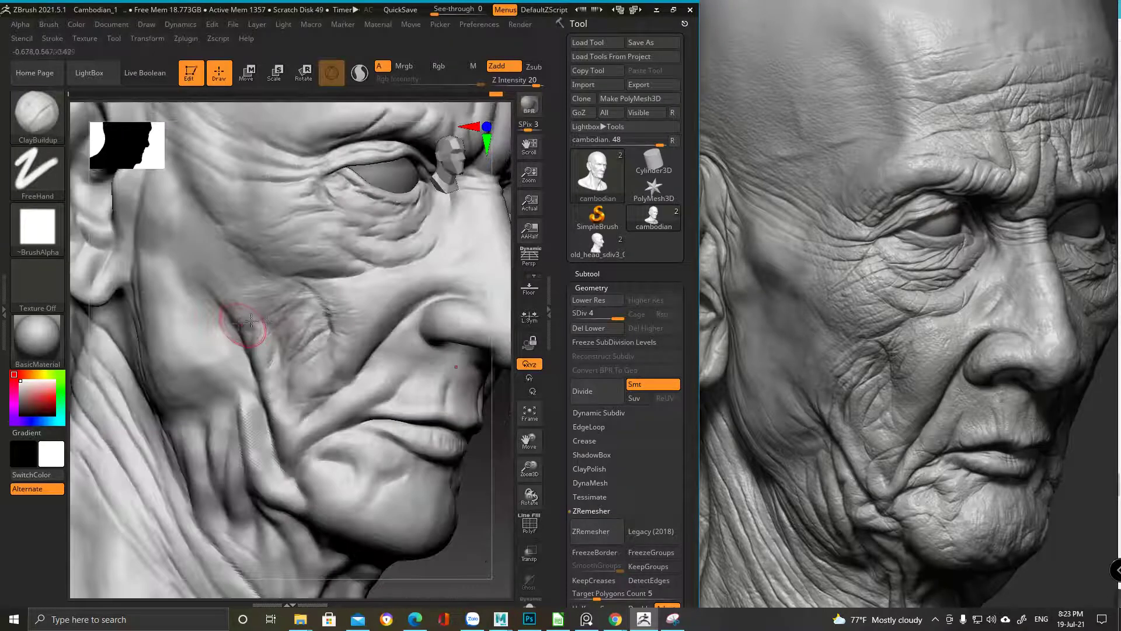
mouse_move(242, 281)
right_mouse_down()
mouse_move(333, 196)
mouse_move(273, 225)
right_mouse_up()
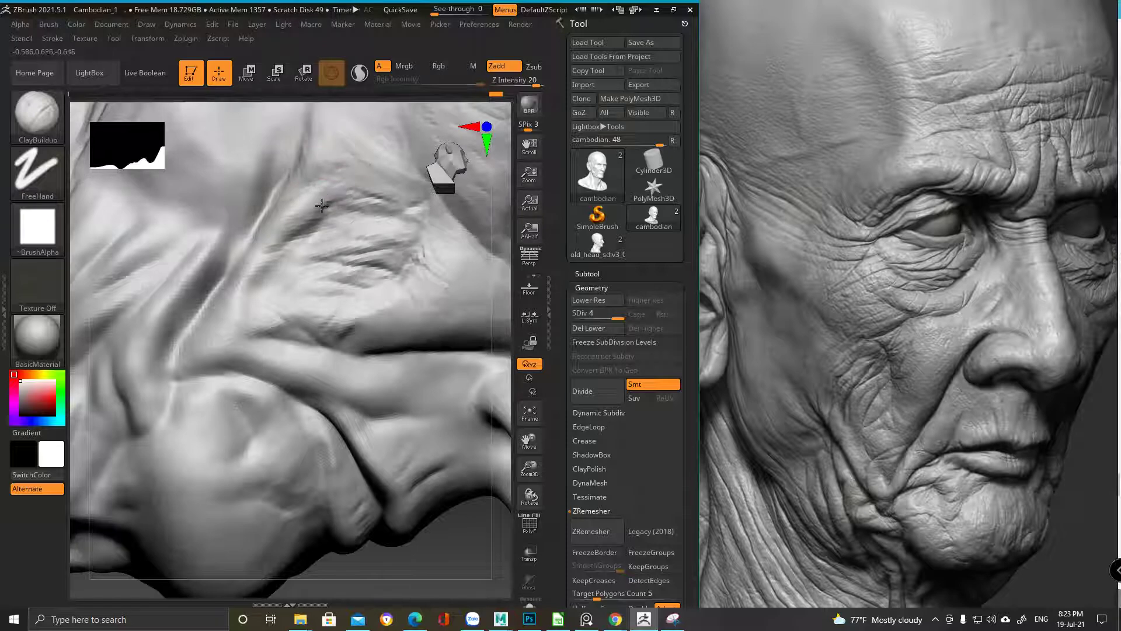
mouse_move(336, 193)
right_mouse_down("ctrl")
mouse_move(371, 140)
mouse_move(379, 277)
right_mouse_up("ctrl")
mouse_move(160, 362)
right_mouse_down()
mouse_move(169, 374)
mouse_move(277, 311)
mouse_move(230, 318)
mouse_move(273, 219)
right_mouse_up()
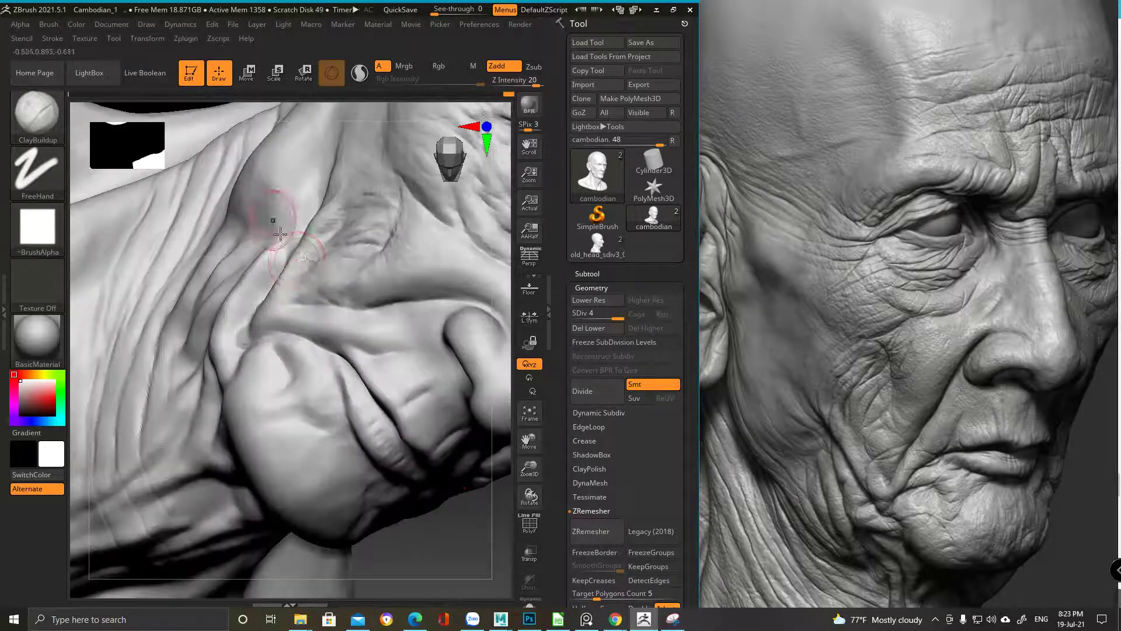
mouse_move(357, 274)
right_mouse_down()
mouse_move(328, 368)
mouse_move(290, 351)
mouse_move(313, 234)
mouse_move(339, 245)
mouse_move(295, 228)
right_mouse_up()
key("ctrl")
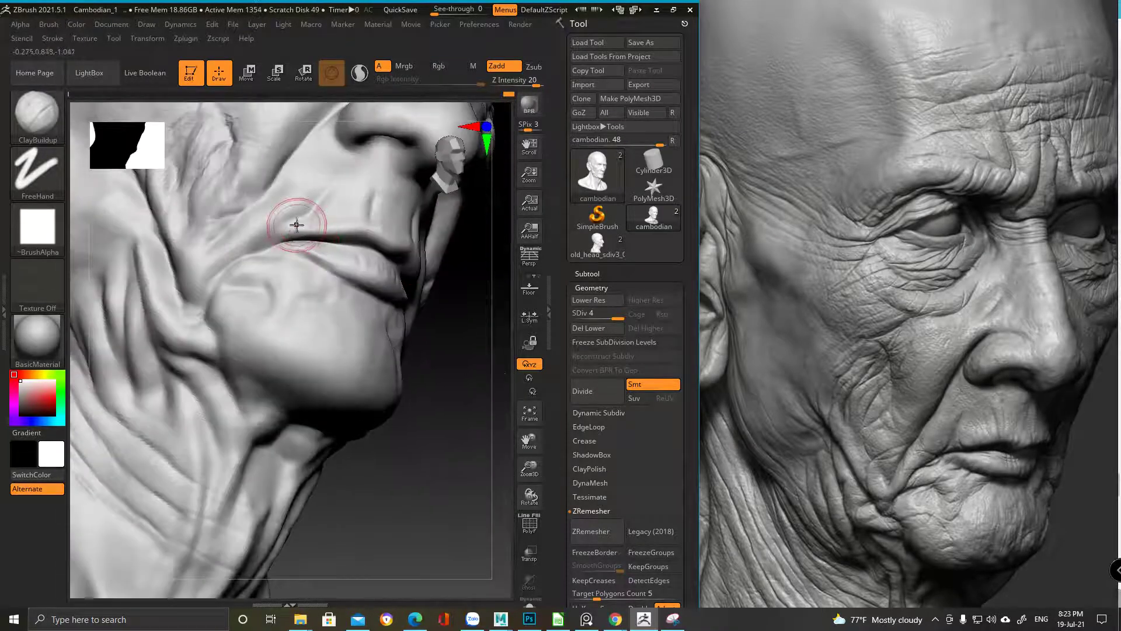
right_click_drag(317, 276, 351, 305)
key("ctrl+b")
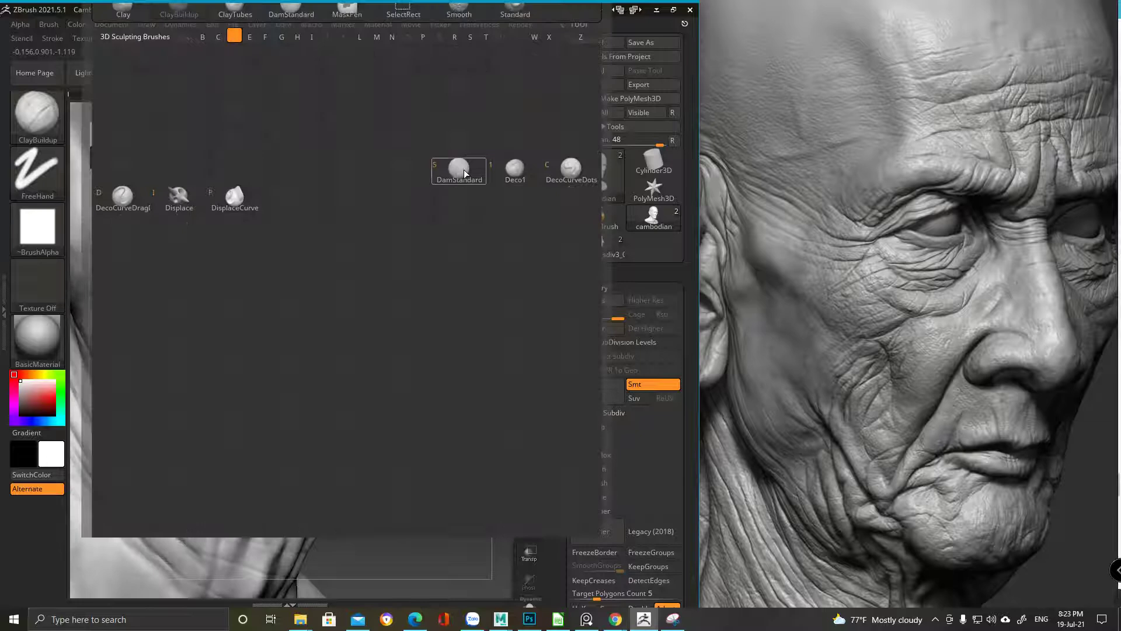
Recut the mouth-corner fold and the cheek below it with DamStandard, orbiting in toward the lips
key("Escape")
mouse_move(278, 288)
right_mouse_down("ctrl")
mouse_move(306, 298)
mouse_move(316, 281)
mouse_move(307, 289)
right_mouse_up("ctrl")
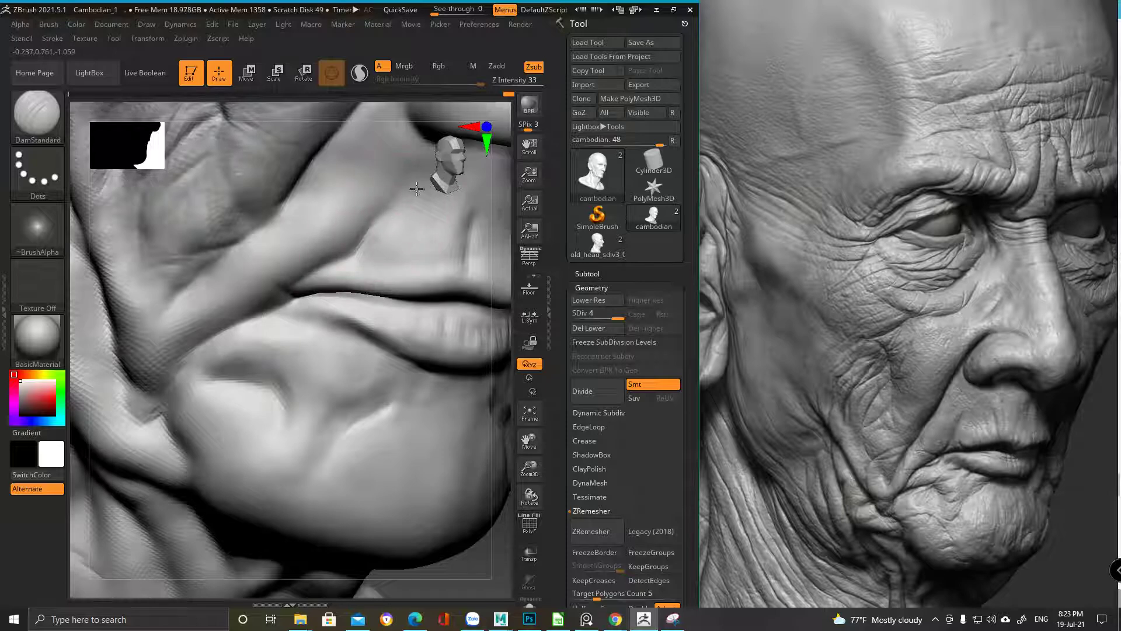
right_click_drag(213, 293, 369, 214)
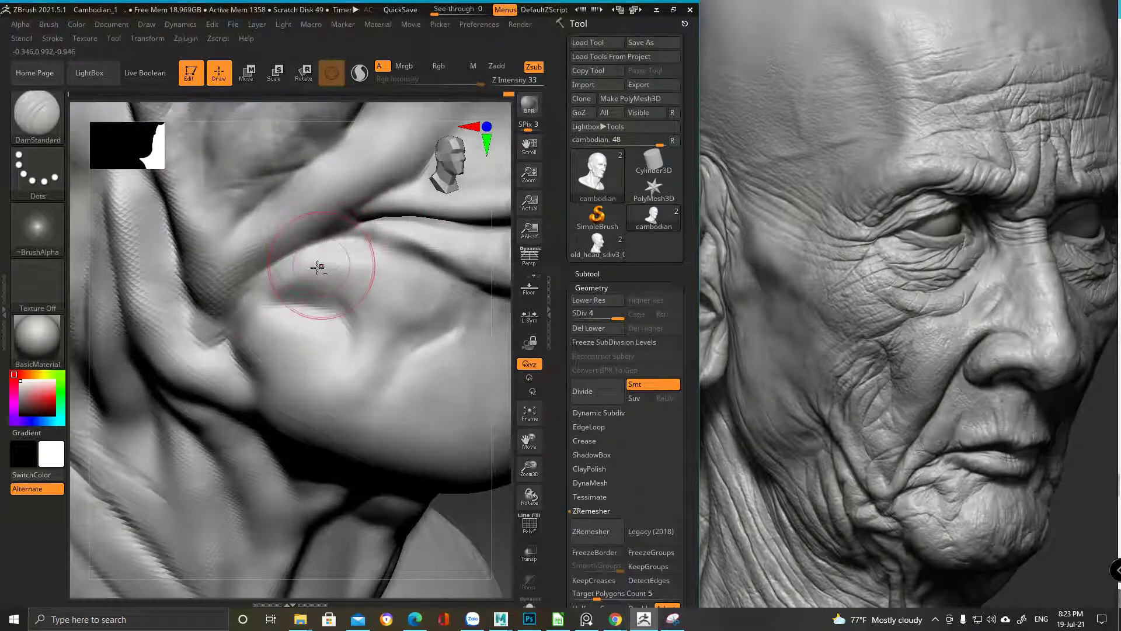
mouse_move(301, 263)
right_mouse_down()
mouse_move(240, 326)
mouse_move(297, 258)
right_mouse_up()
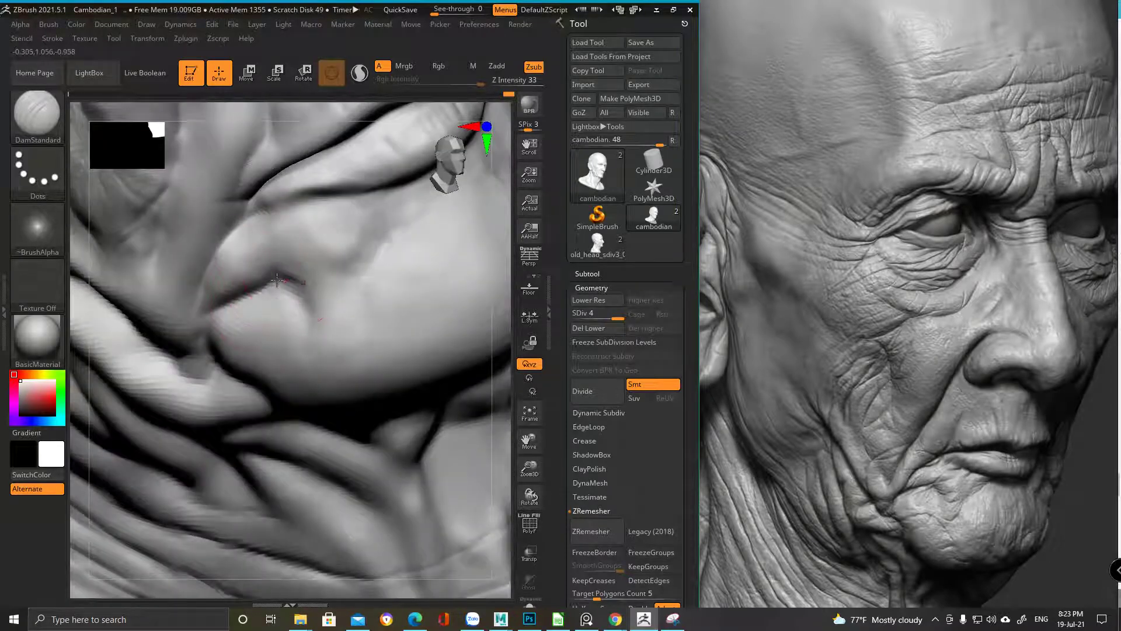
right_click_drag(367, 231, 316, 182)
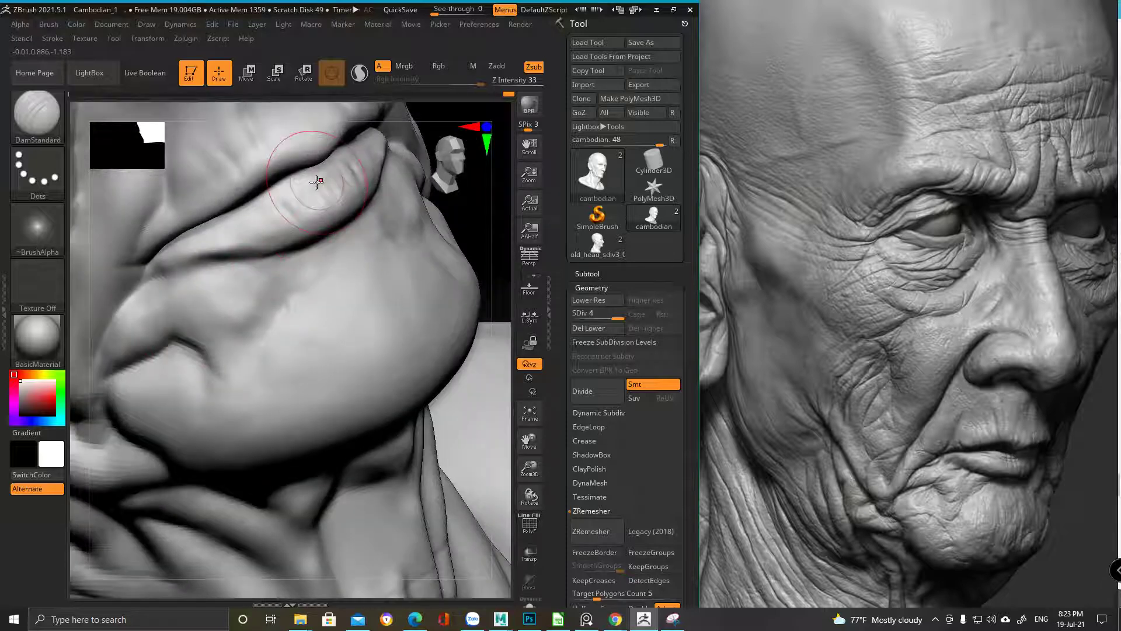
key("space")
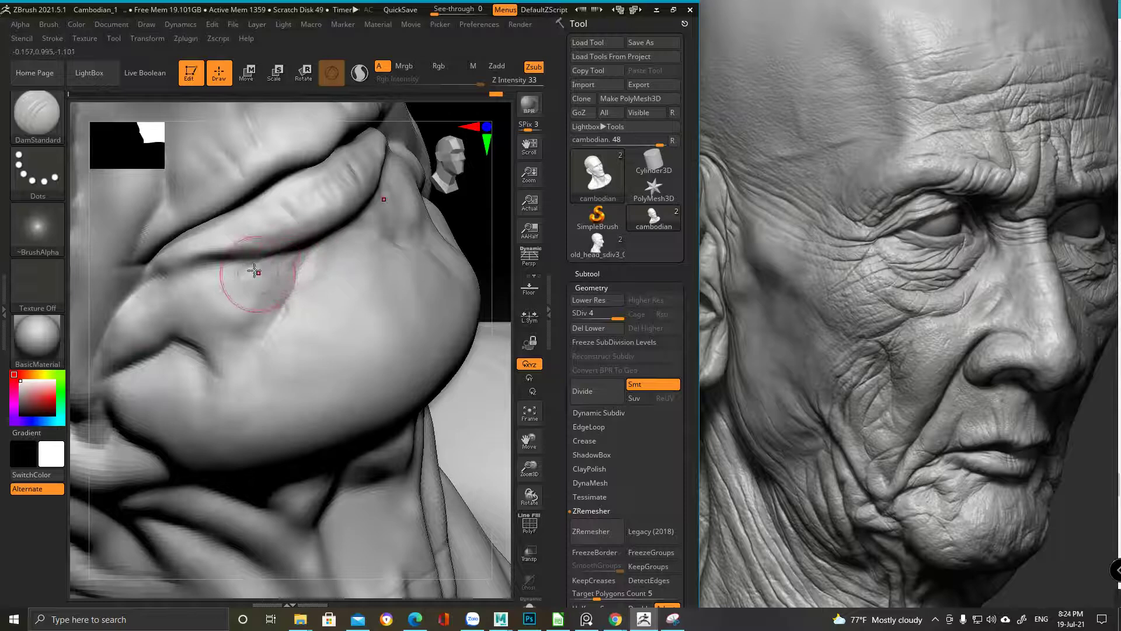
mouse_move(237, 277)
right_mouse_down()
mouse_move(293, 253)
mouse_move(280, 312)
mouse_move(348, 381)
right_mouse_up()
mouse_move(250, 298)
right_mouse_down()
mouse_move(393, 317)
mouse_move(295, 401)
mouse_move(347, 432)
mouse_move(356, 271)
mouse_move(296, 333)
mouse_move(243, 354)
right_mouse_up()
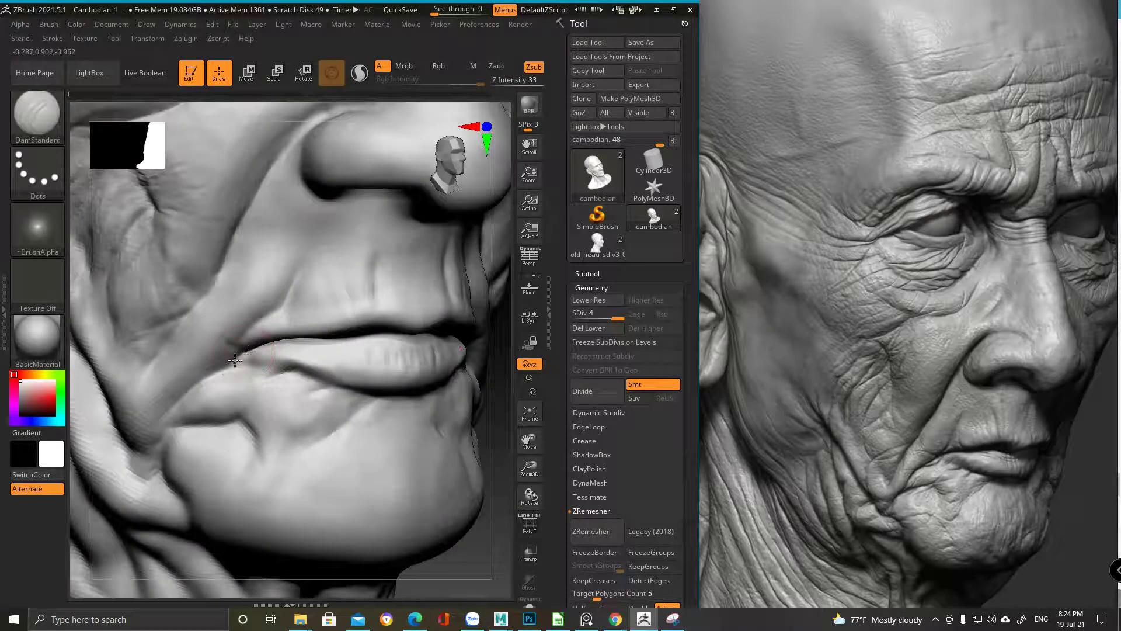
Shrink the brush, inspect the lips closely from several angles, then frame the head front-on
right_click_drag(333, 268, 187, 381, "ctrl")
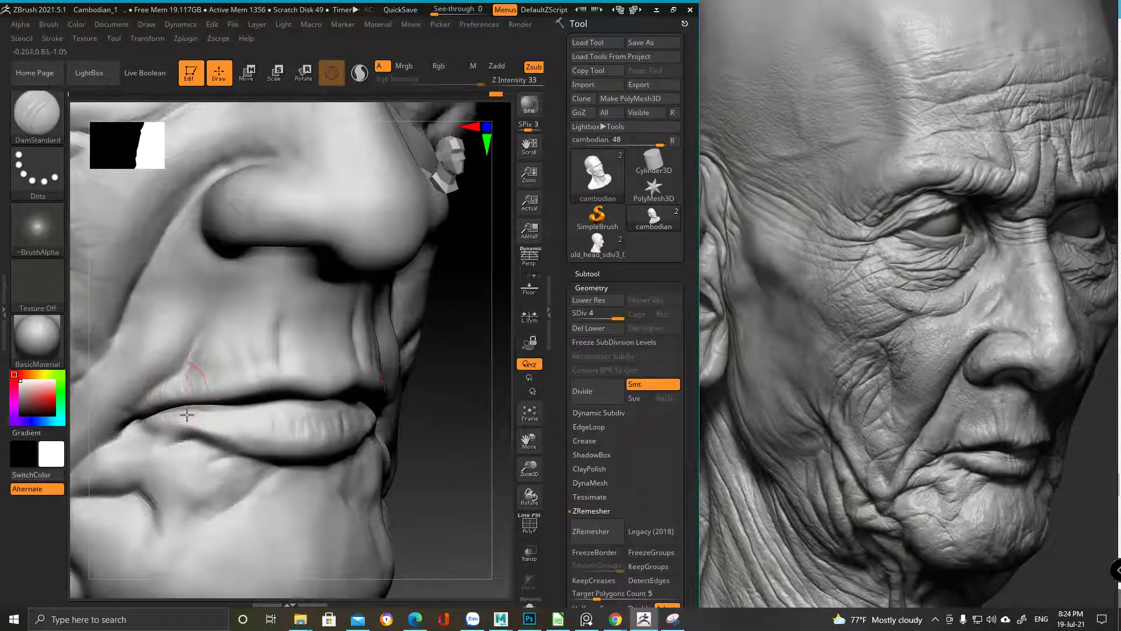
key("space")
left_click_drag(259, 395, 240, 395)
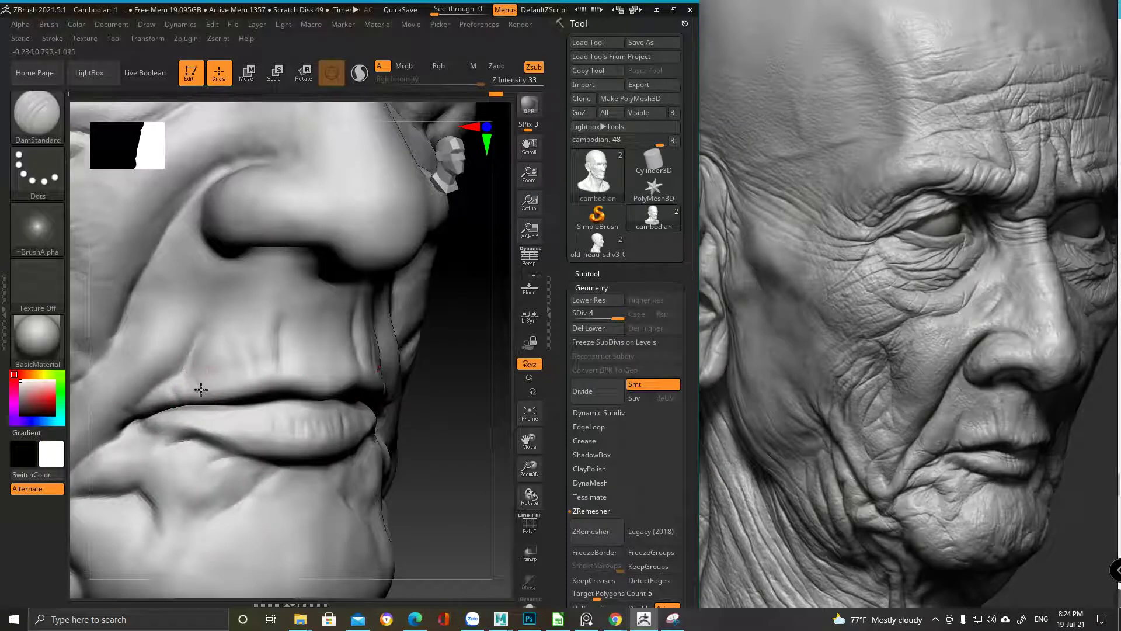
key("space")
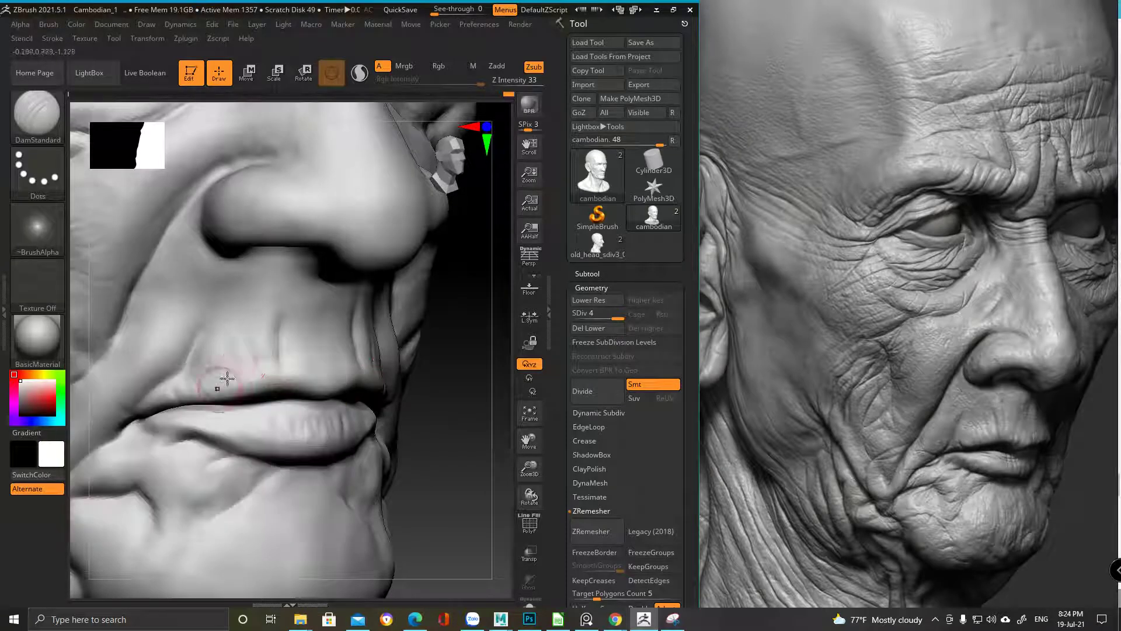
right_click_drag(256, 401, 254, 305)
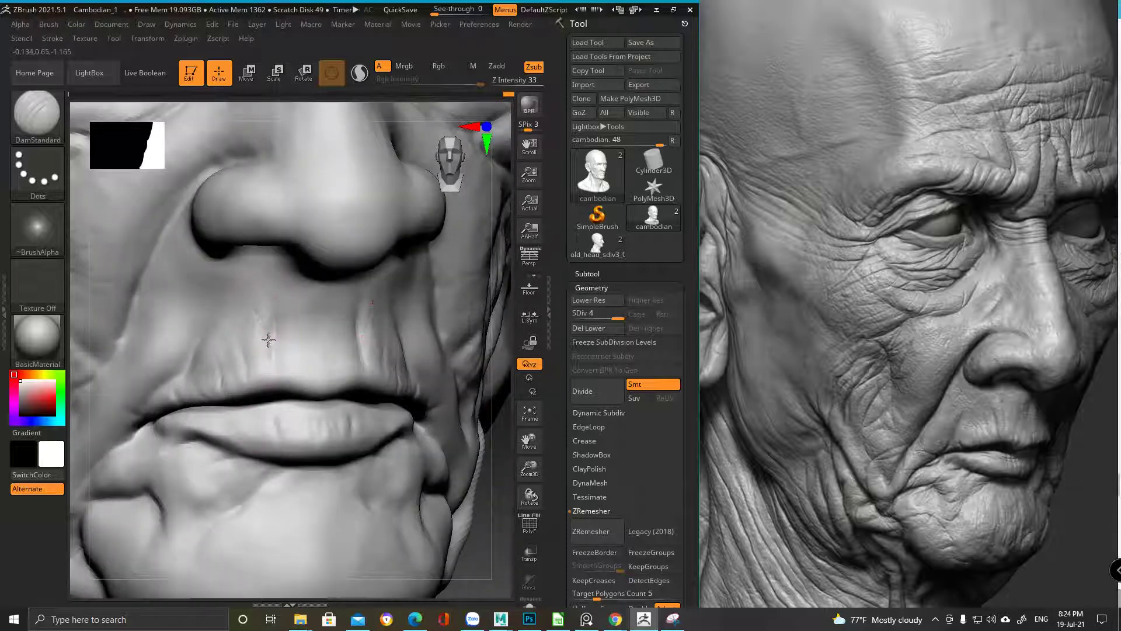
right_click(312, 362)
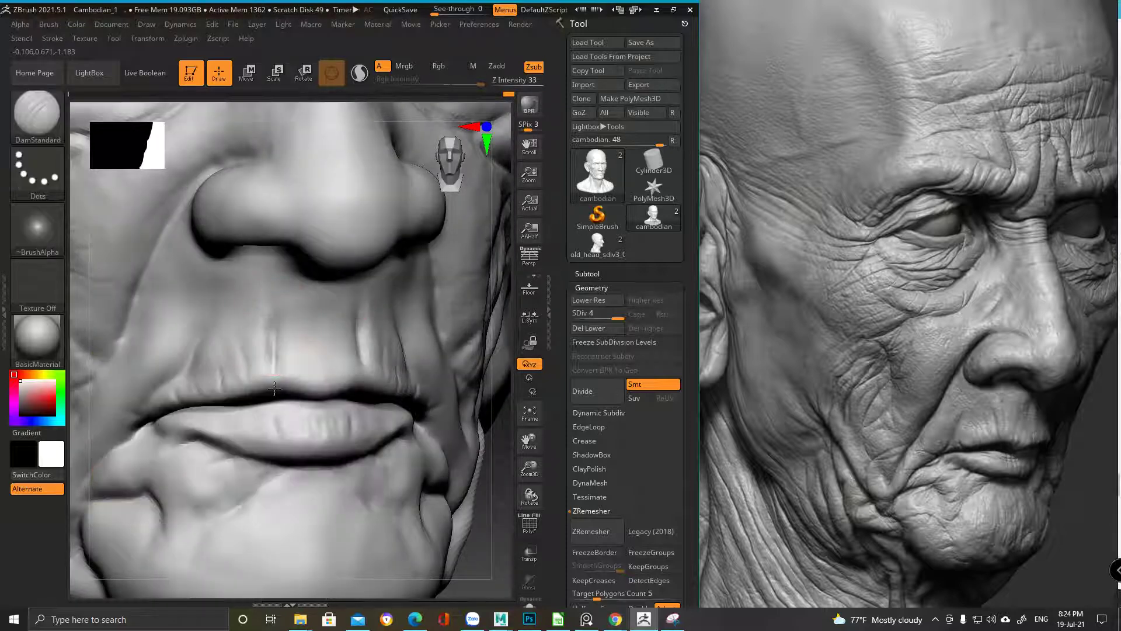
right_click_drag(274, 380, 335, 338)
right_click(325, 369)
mouse_move(296, 381)
right_mouse_down("alt")
mouse_move(285, 360)
mouse_move(300, 326)
right_mouse_up("alt")
mouse_move(300, 375)
right_mouse_down()
mouse_move(250, 338)
mouse_move(285, 382)
mouse_move(232, 393)
mouse_move(393, 406)
right_mouse_up()
key("f")
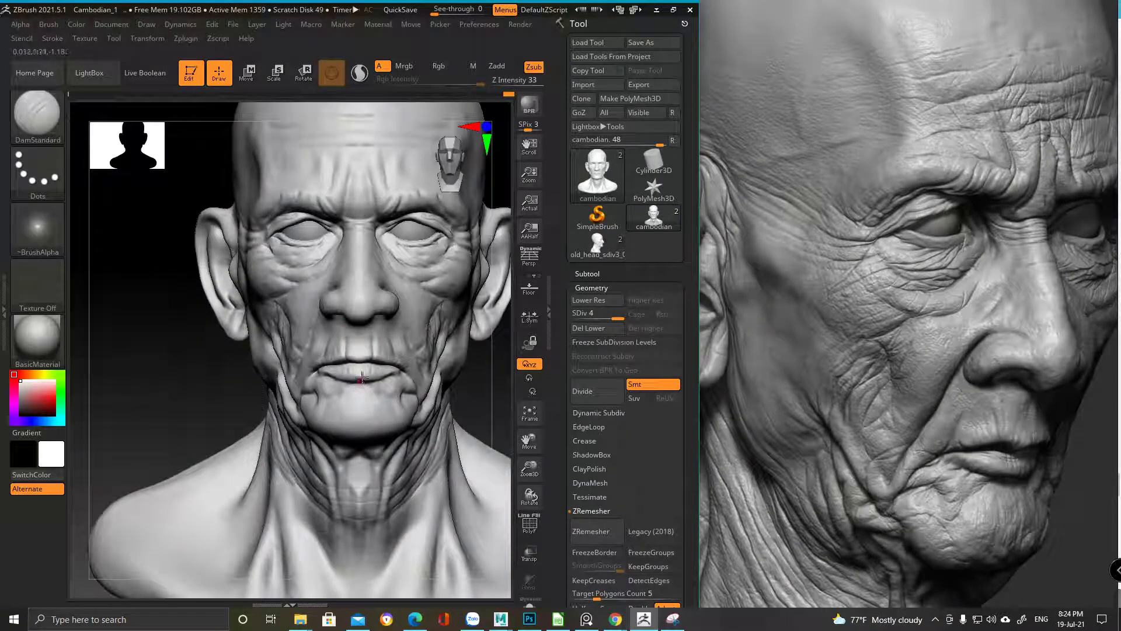
Scrub the Undo History slider back through earlier sculpt stages and zoom out the reference board
left_click(454, 93)
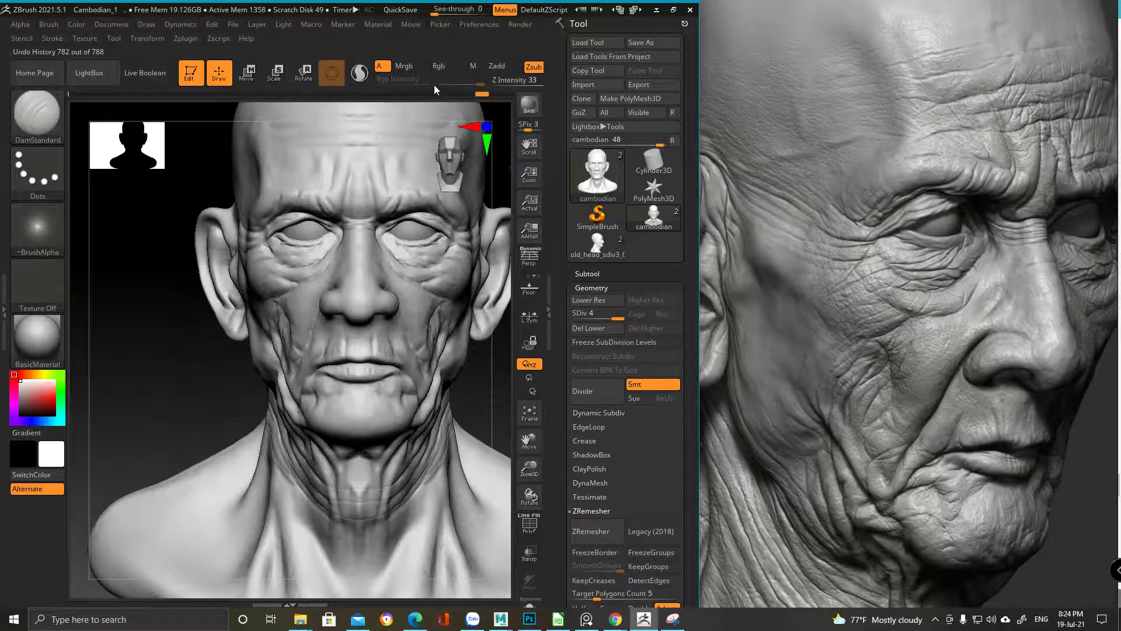
left_click_drag(361, 92, 271, 92)
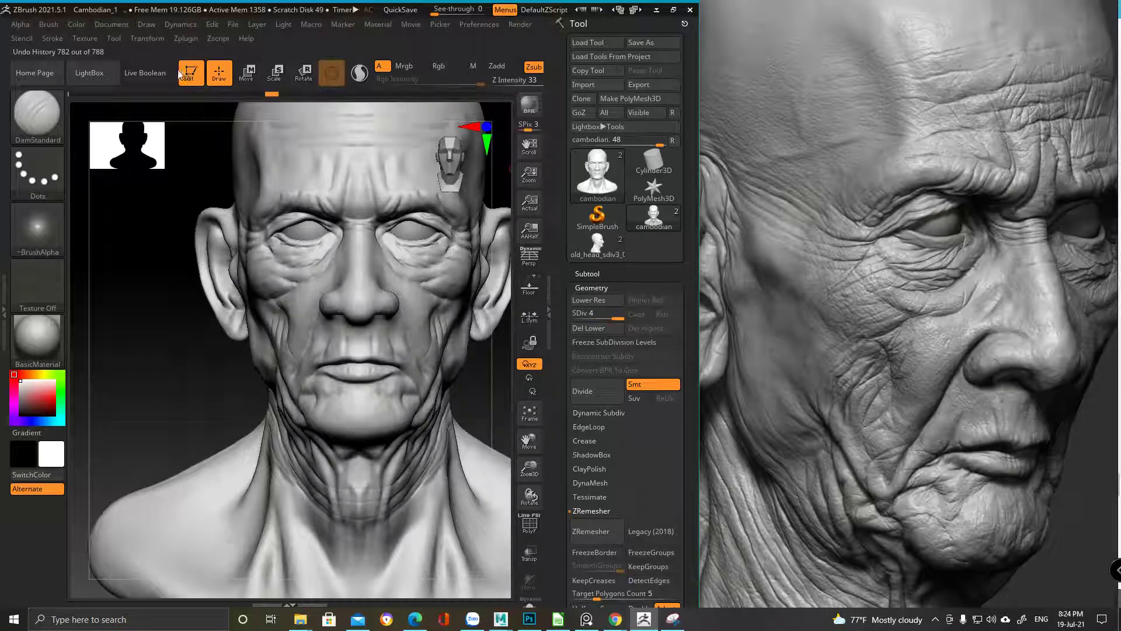
mouse_move(127, 73)
left_mouse_down()
mouse_move(126, 87)
mouse_move(74, 95)
left_mouse_up()
left_click(122, 93)
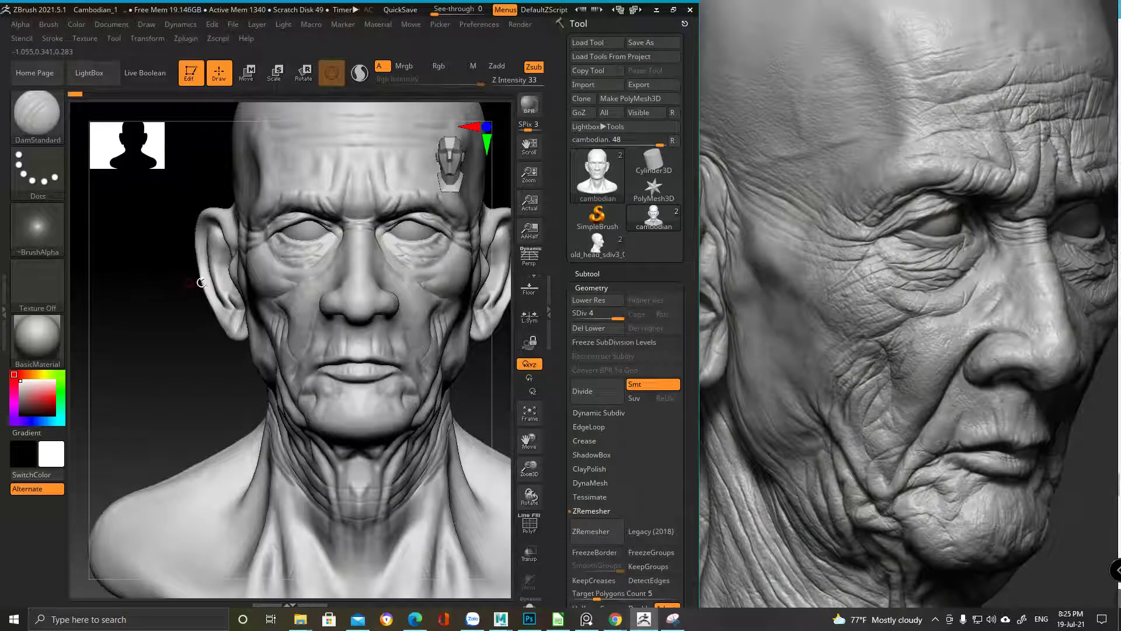
scroll(821, 240, "down", 5)
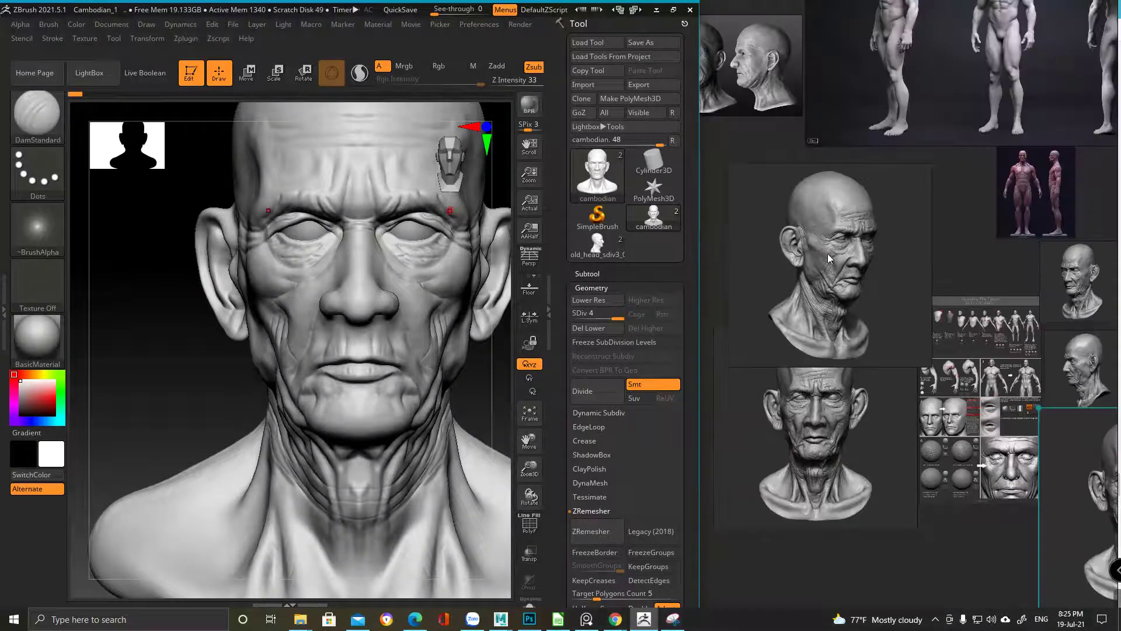
Zoom the reference board back in and return Undo History to the latest step, 788
scroll(843, 250, "up", 1)
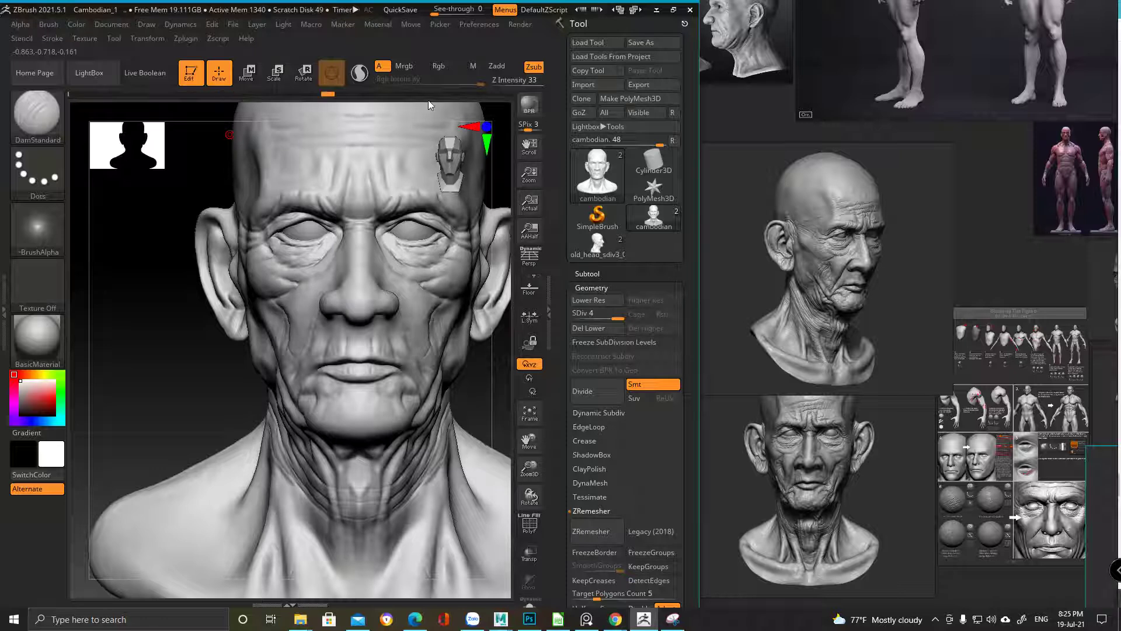
mouse_move(501, 97)
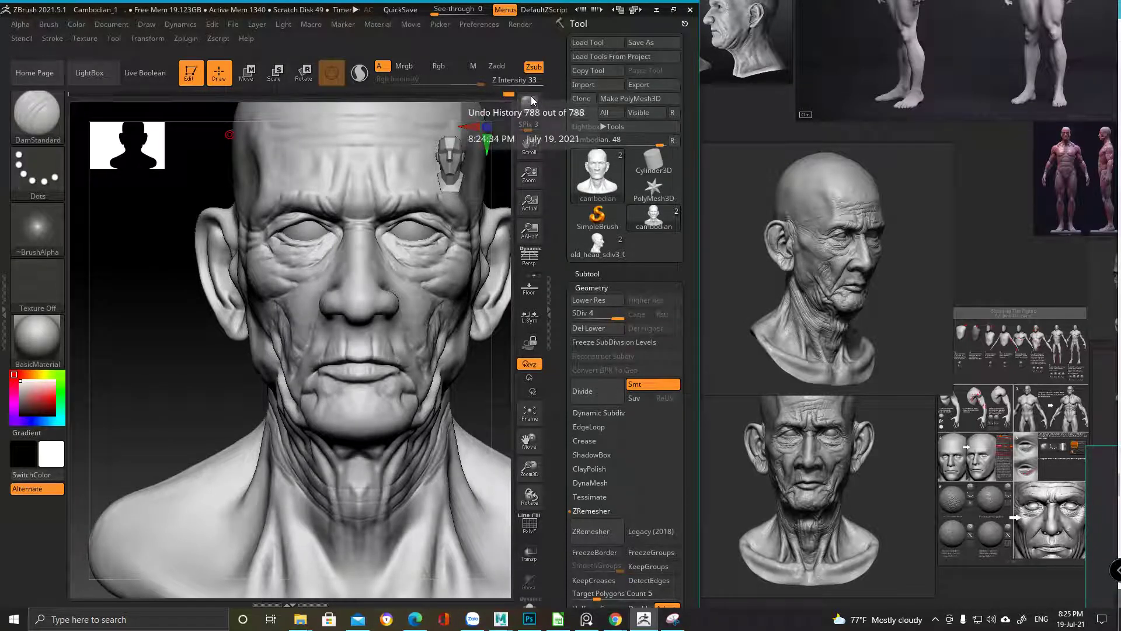
left_click_drag(508, 94, 444, 94)
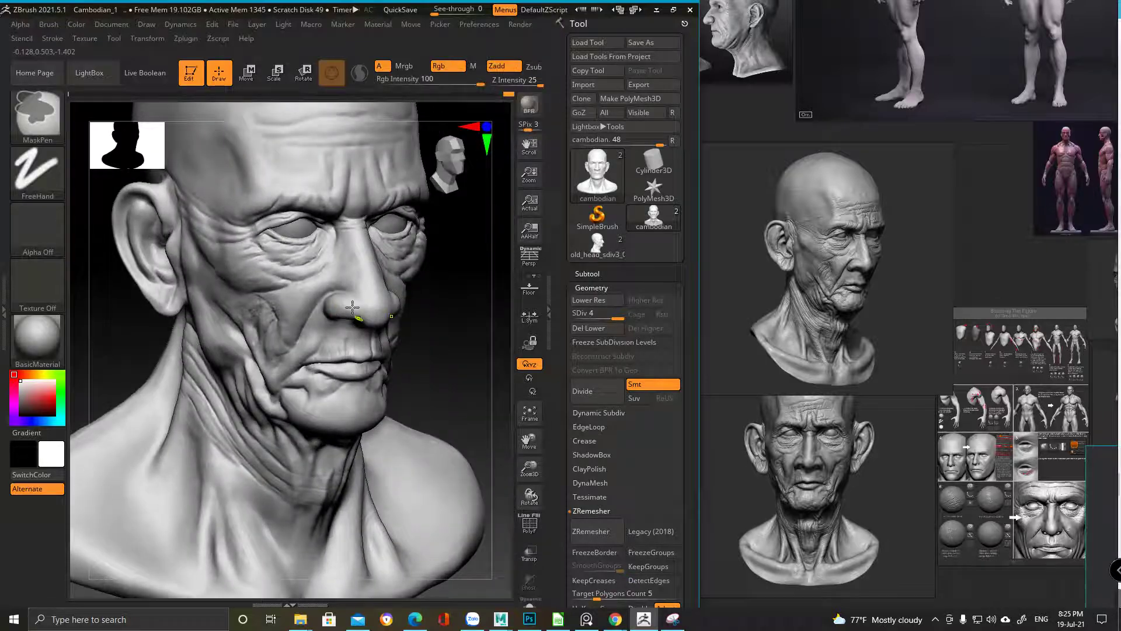
Zoom in on the eye, select the Pinch brush, and reduce its draw size
right_click_drag(347, 287, 338, 226, "ctrl")
key("b")
key("p")
key("i")
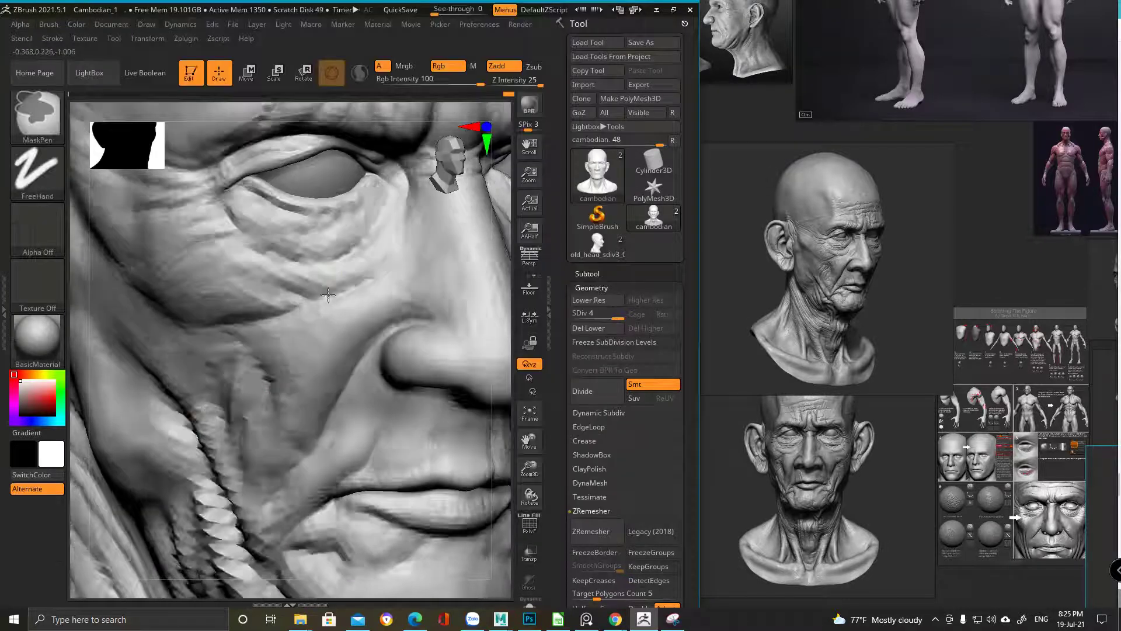
key("space")
key("space")
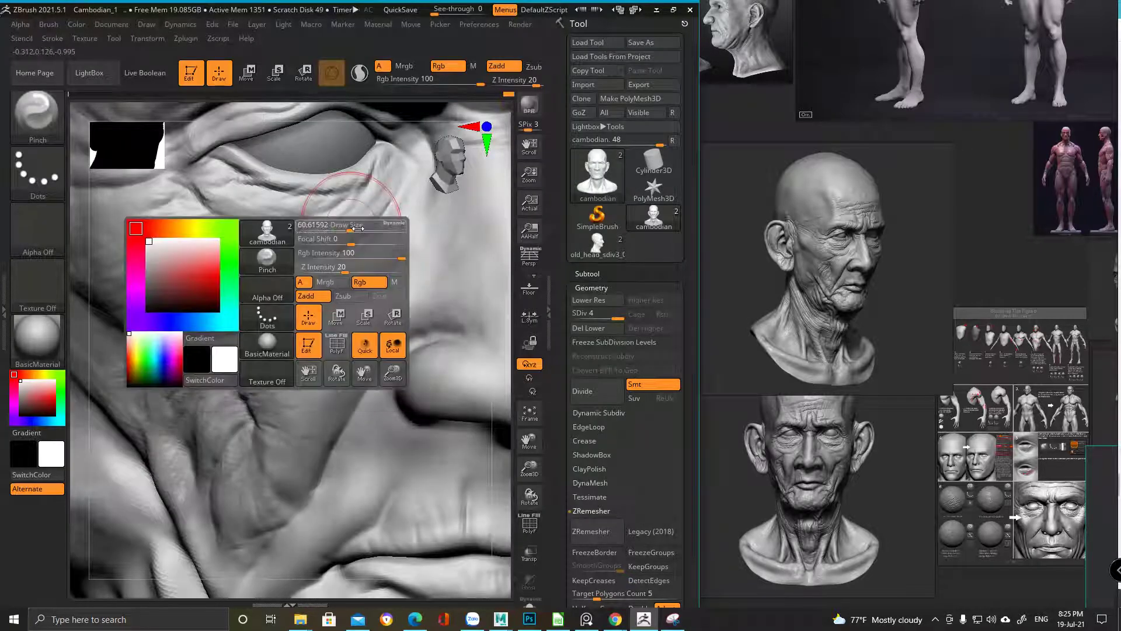
left_click_drag(350, 225, 333, 218)
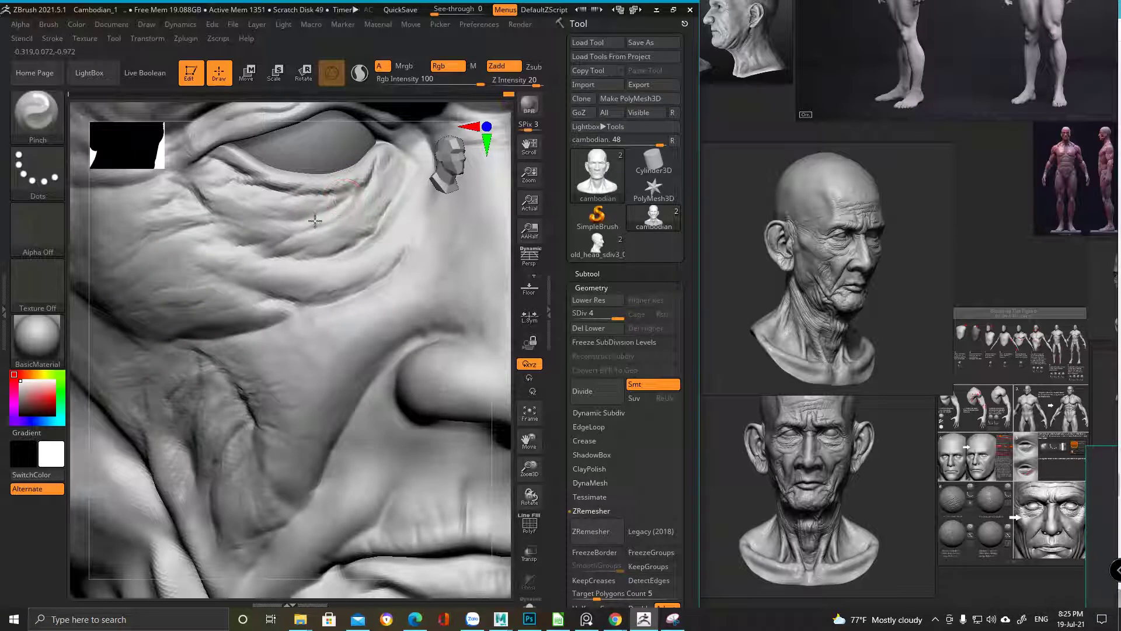
Undo the last stroke and pinch a sharp crease under the eye
key("ctrl+z")
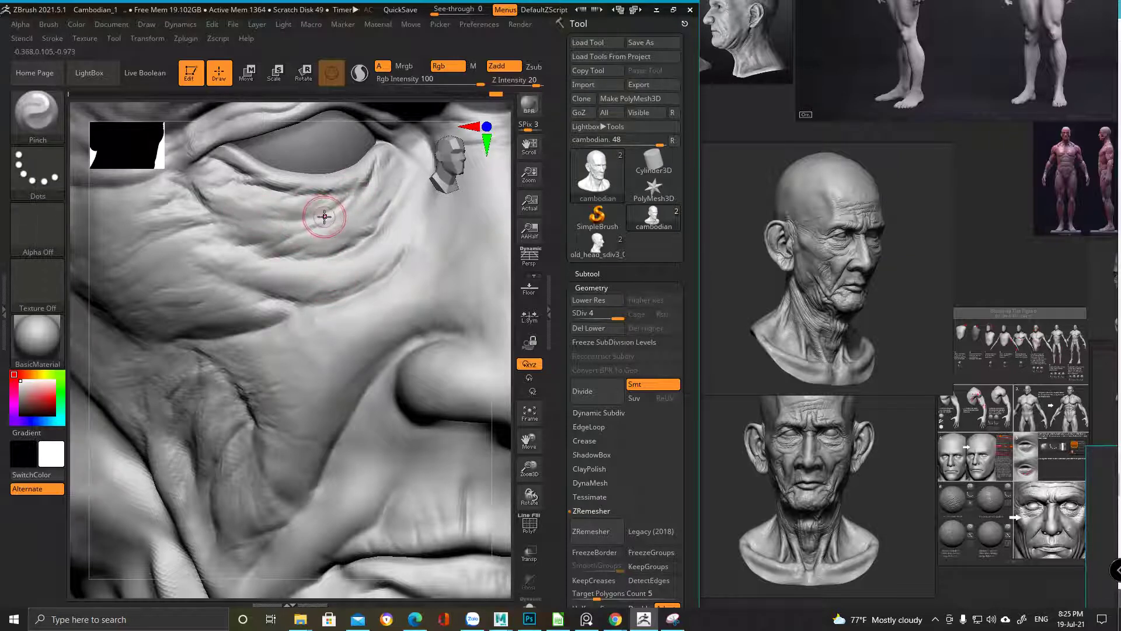
mouse_move(325, 219)
left_mouse_down()
mouse_move(366, 188)
mouse_move(252, 212)
mouse_move(348, 202)
mouse_move(323, 208)
left_mouse_up()
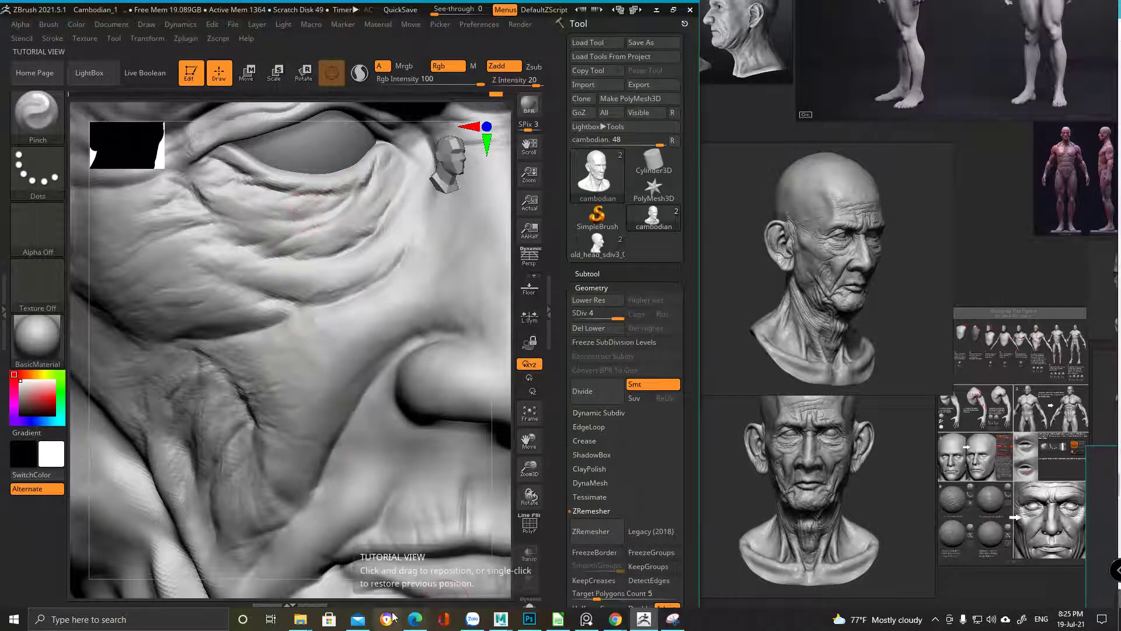
left_click(413, 623)
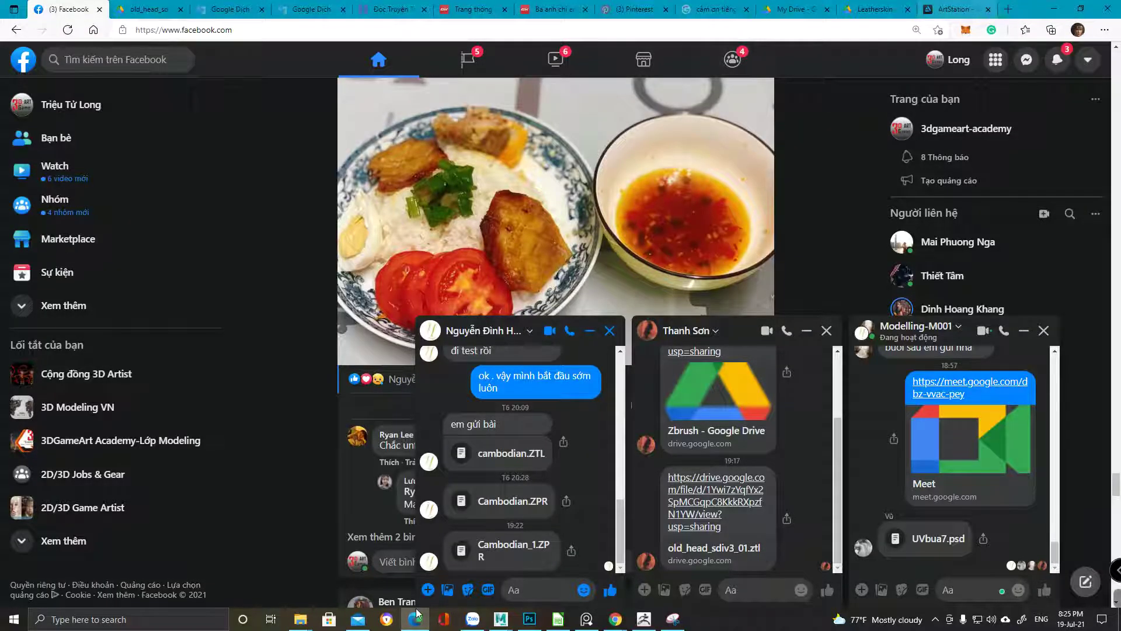
Search Google Images for 'scar skin' in a new tab
left_click(1002, 11)
type("wound")
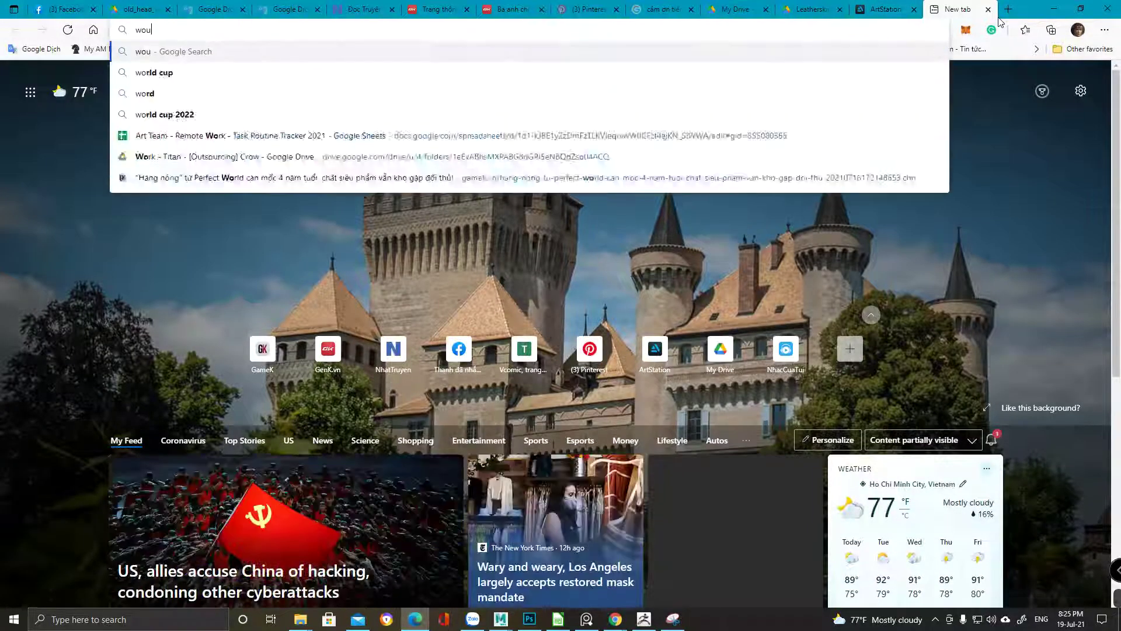
key("BackSpace")
key("BackSpace")
key("BackSpace")
key("BackSpace")
key("BackSpace")
type("sca")
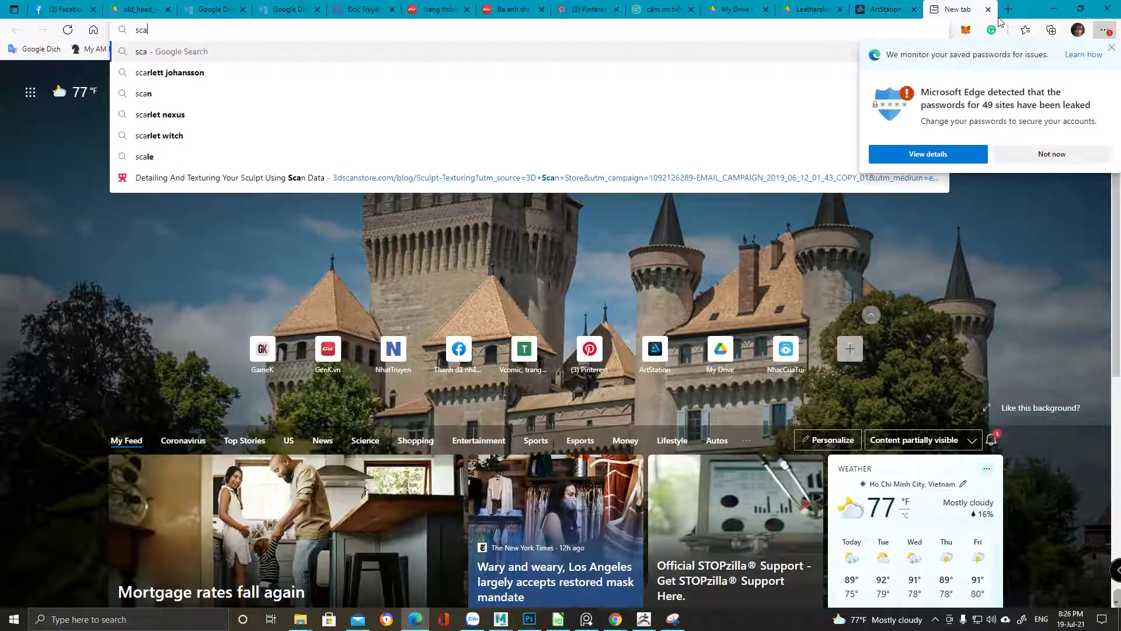
type("r")
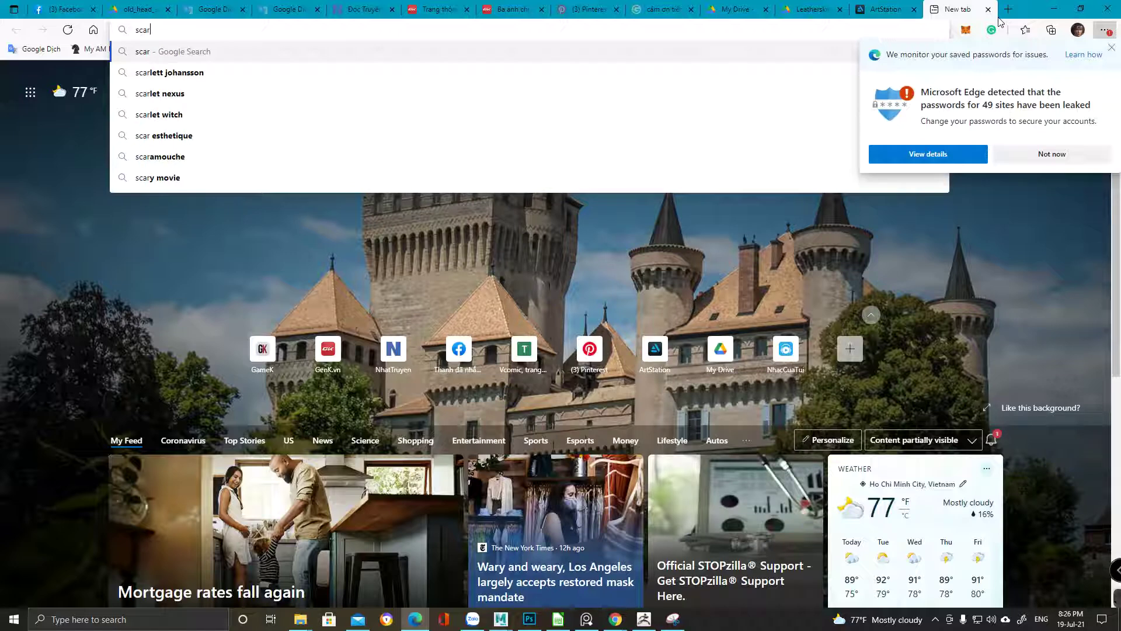
key("Return")
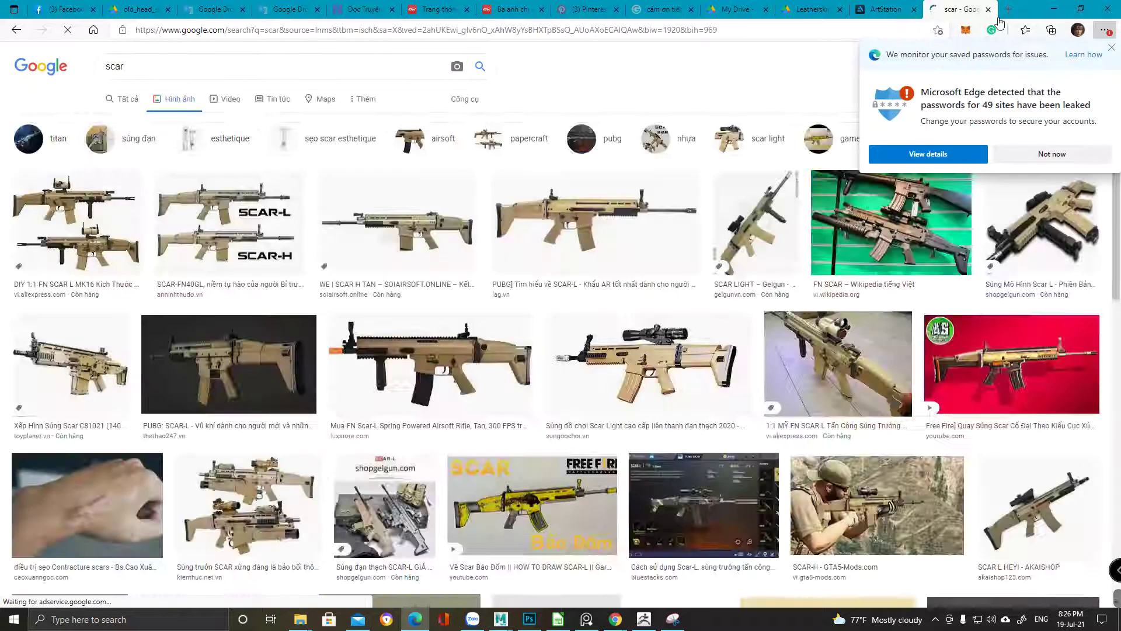
key("slash")
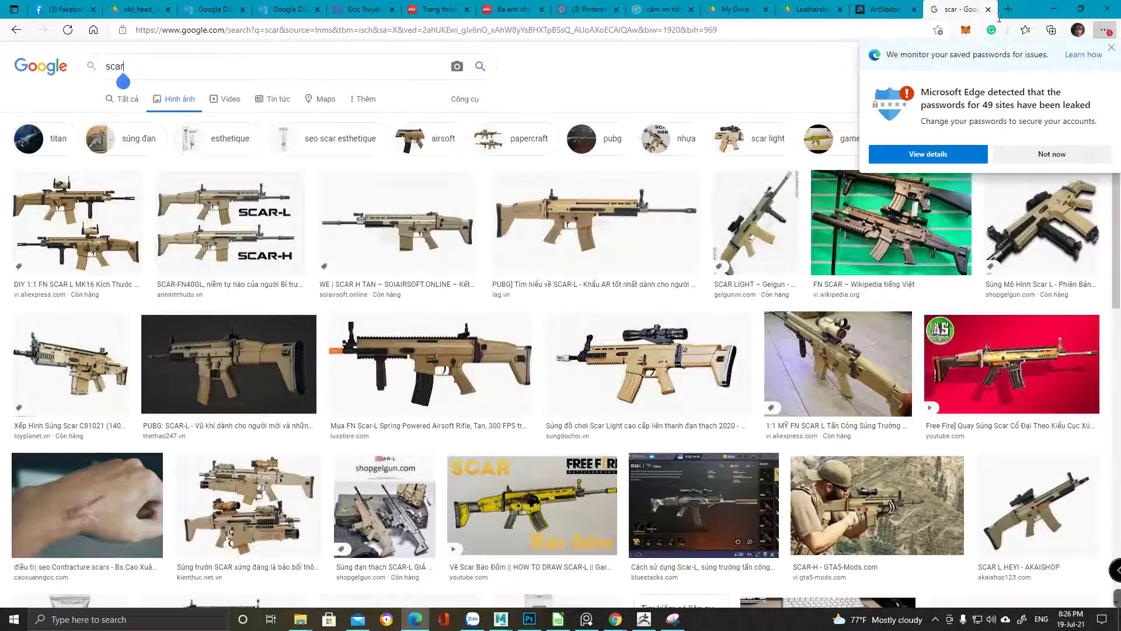
type("skin")
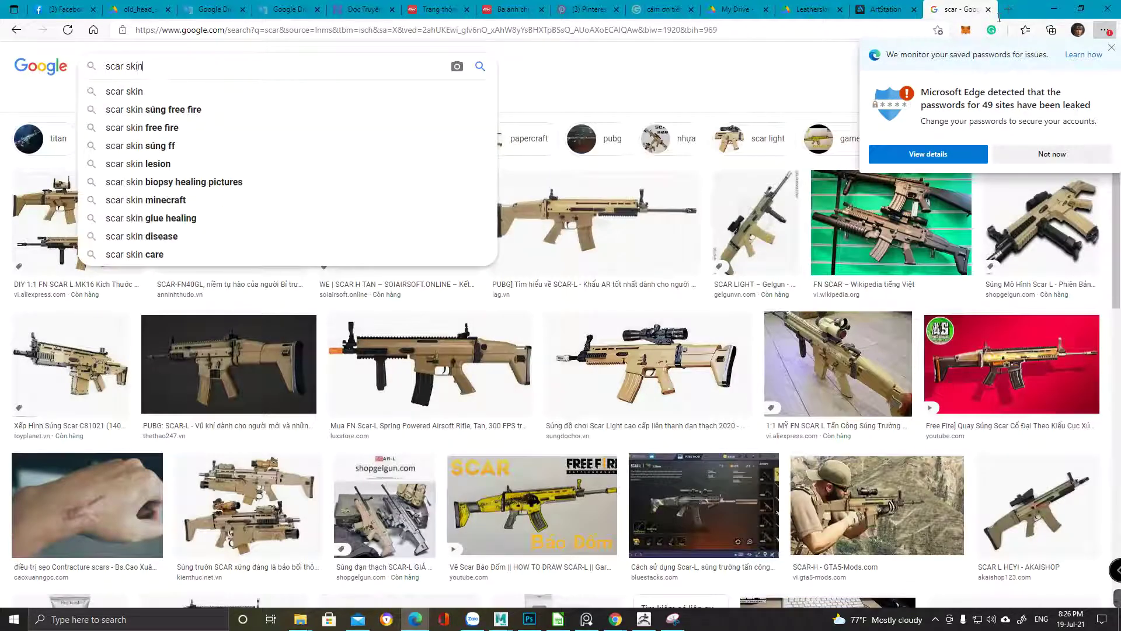
key("Return")
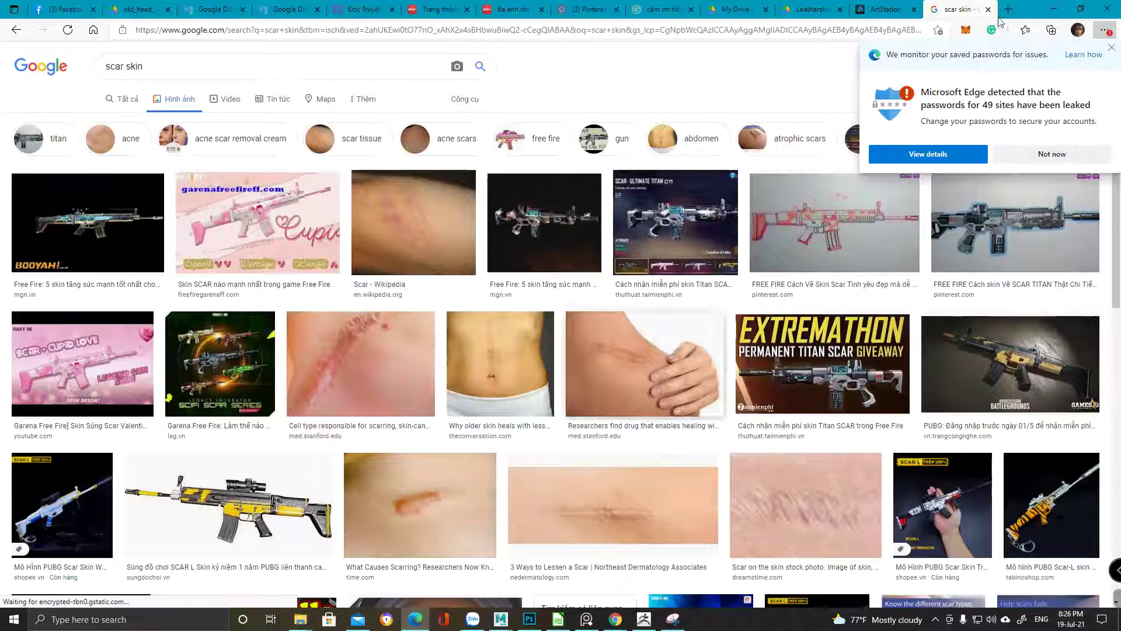
Preview the skin scarring image, open its article in a new tab, then close that tab
key("Return")
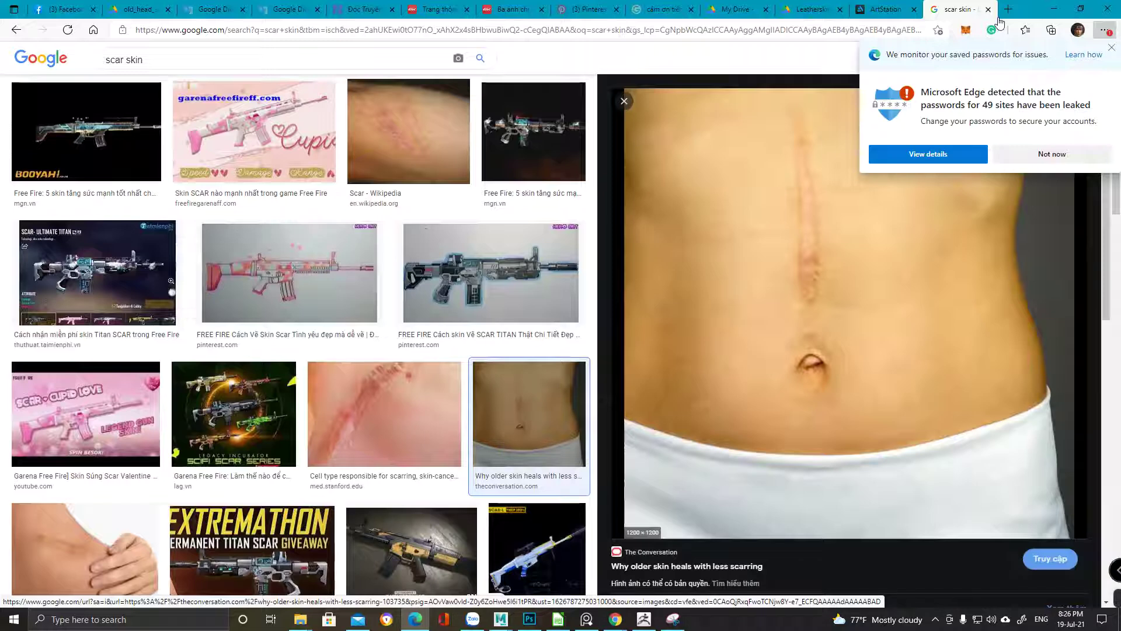
key("Return")
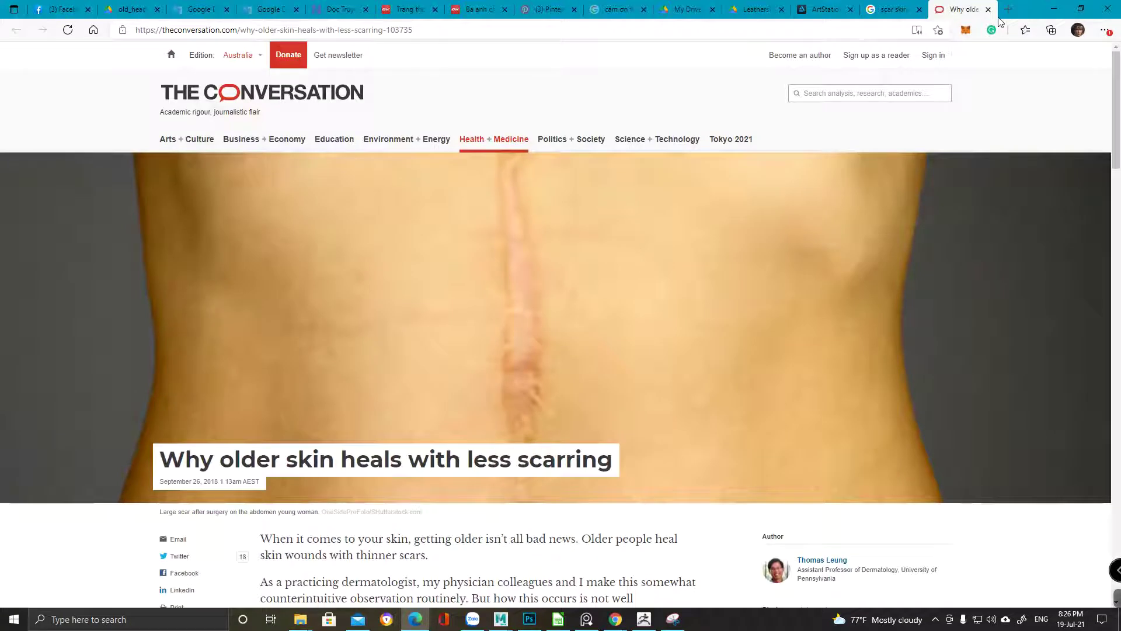
right_click(1000, 19)
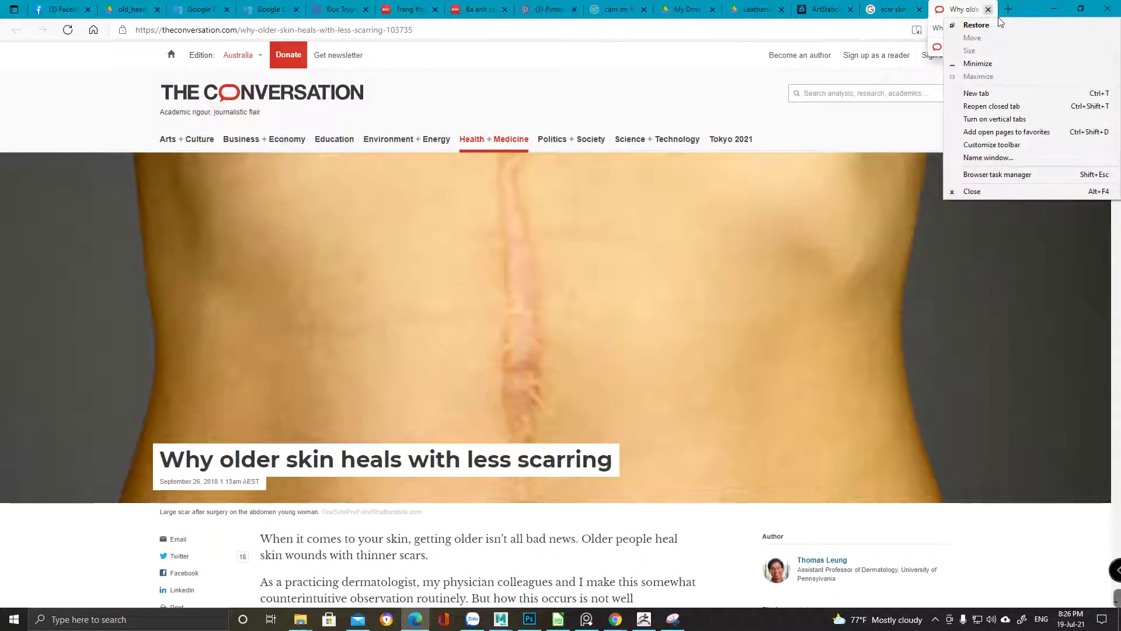
key("Escape")
key("ctrl+w")
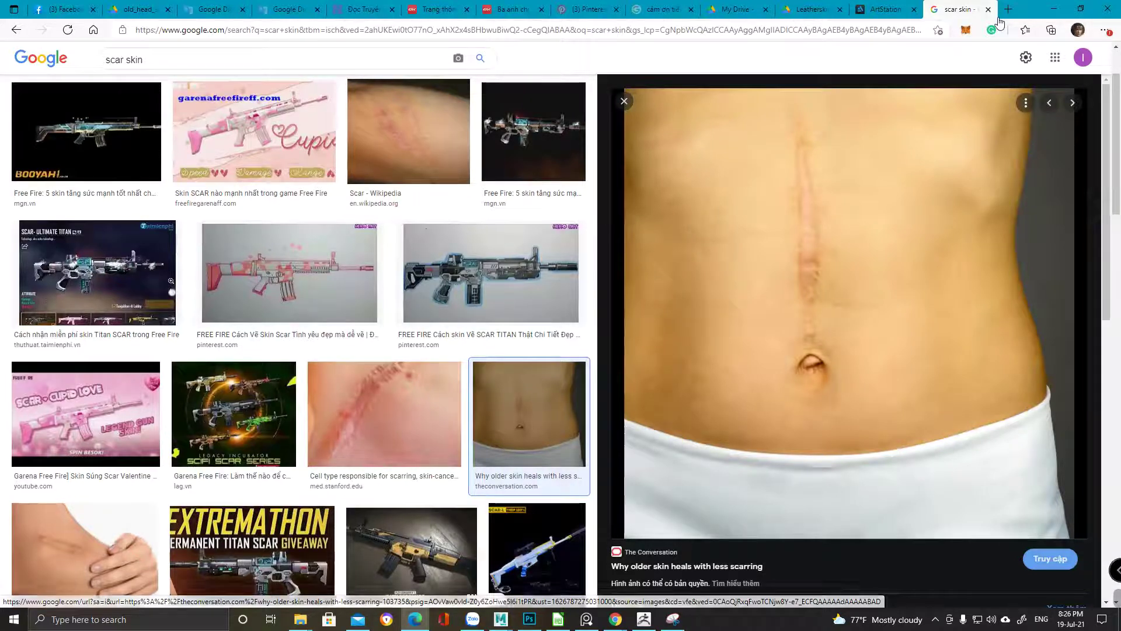
Minimize Edge to bring ZBrush back with the wrinkled eye close-up in view
left_click(1050, 12)
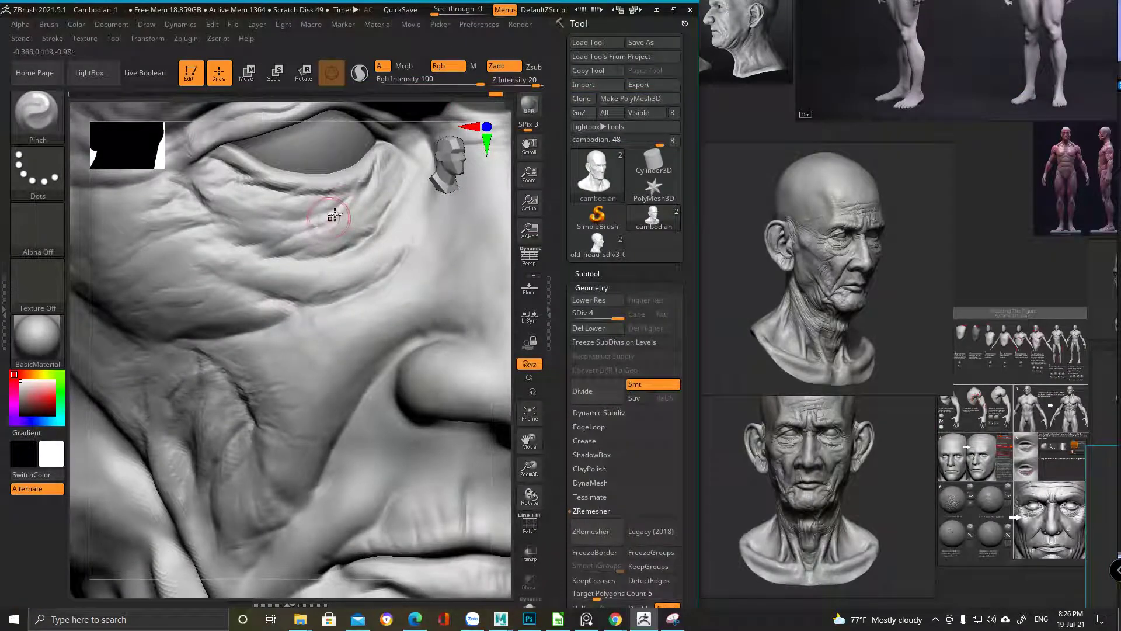
key("space")
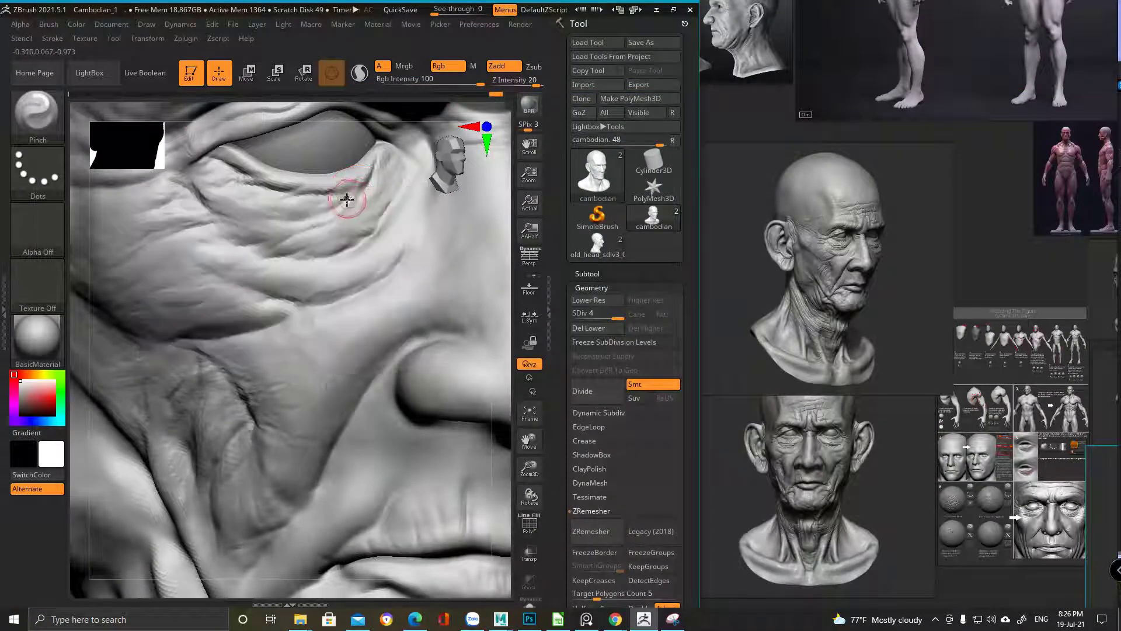